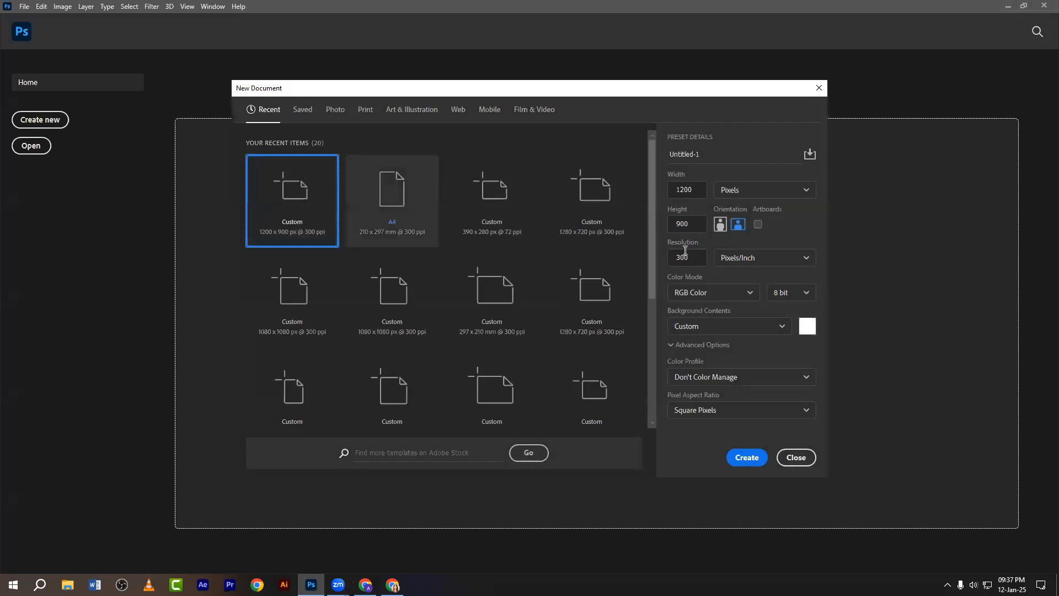
# Skip the new document and open the house photo 2.jpg from the Desktop.
pyautogui.click(795, 457)
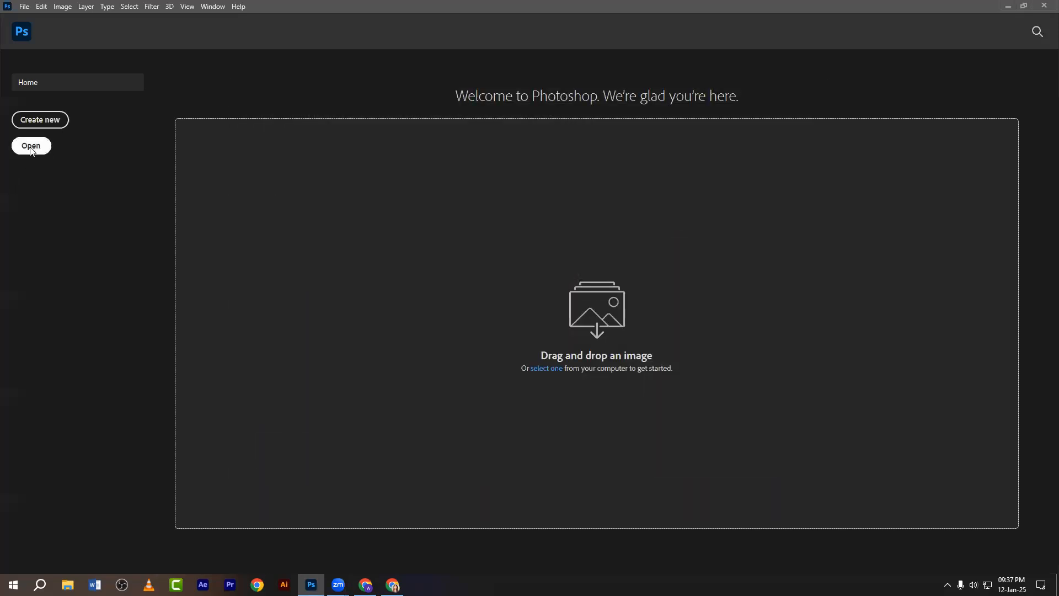
pyautogui.click(29, 147)
pyautogui.click(49, 88)
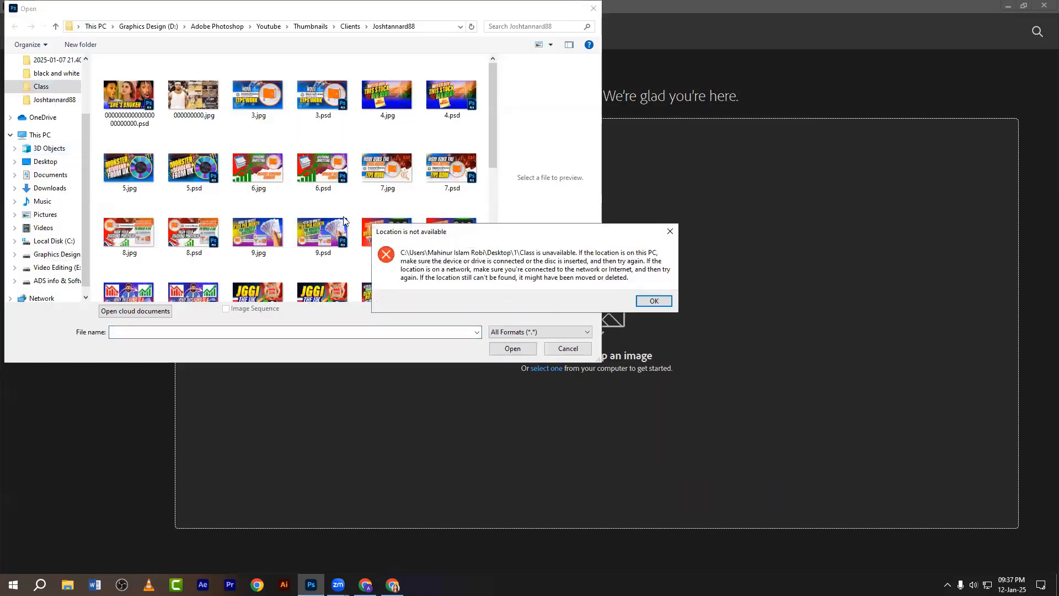
pyautogui.click(668, 233)
pyautogui.scroll(2, 44, 182)
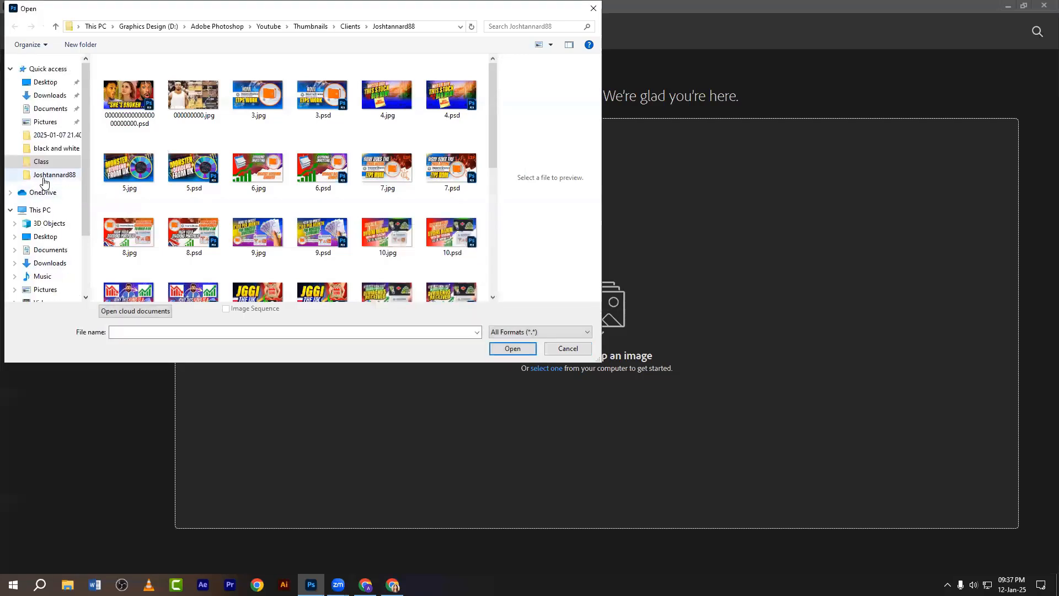
pyautogui.click(46, 82)
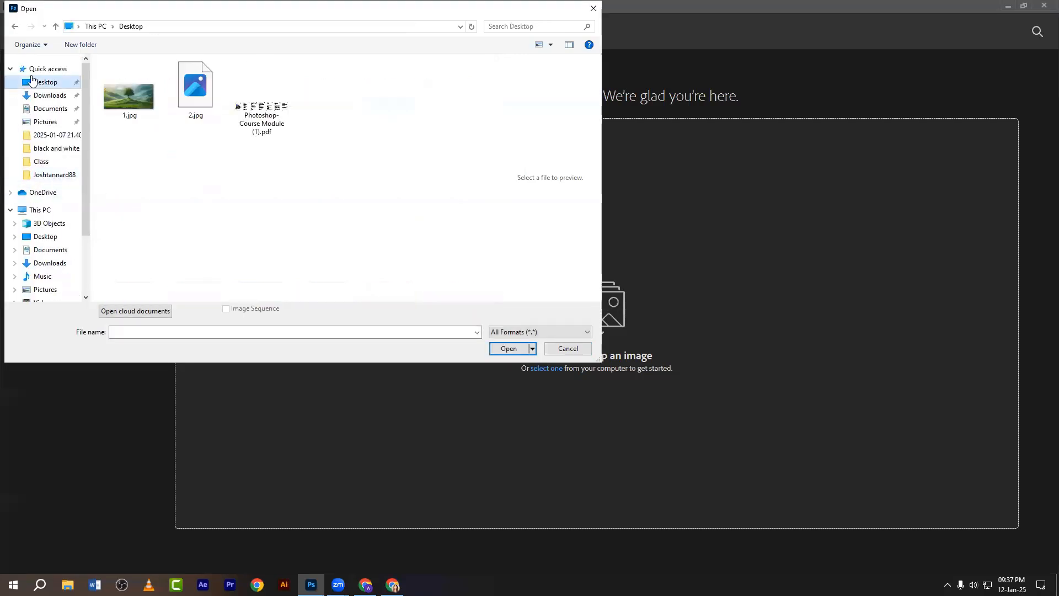
pyautogui.click(172, 110)
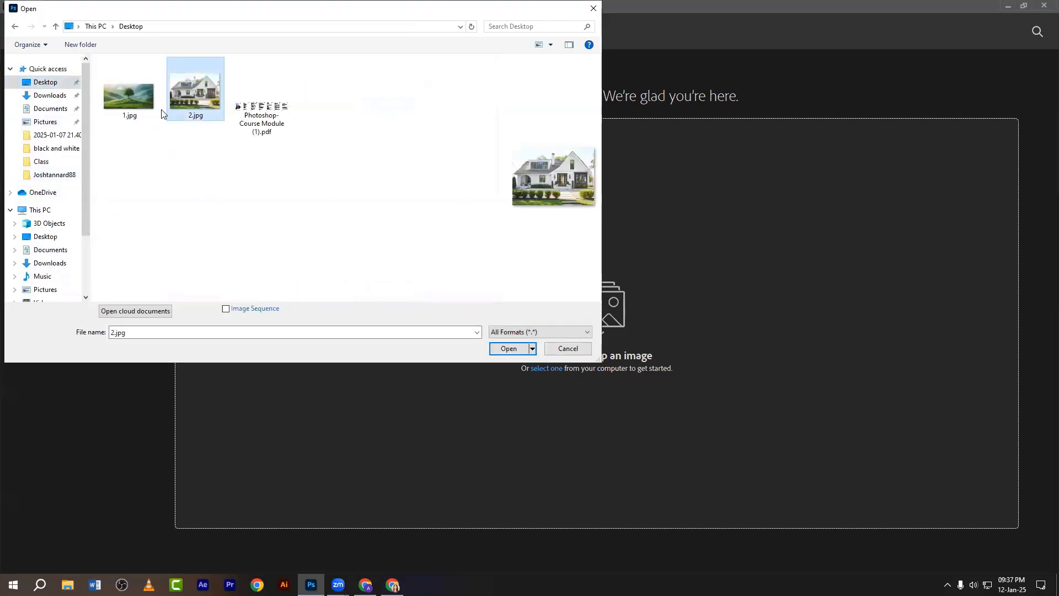
pyautogui.click(505, 349)
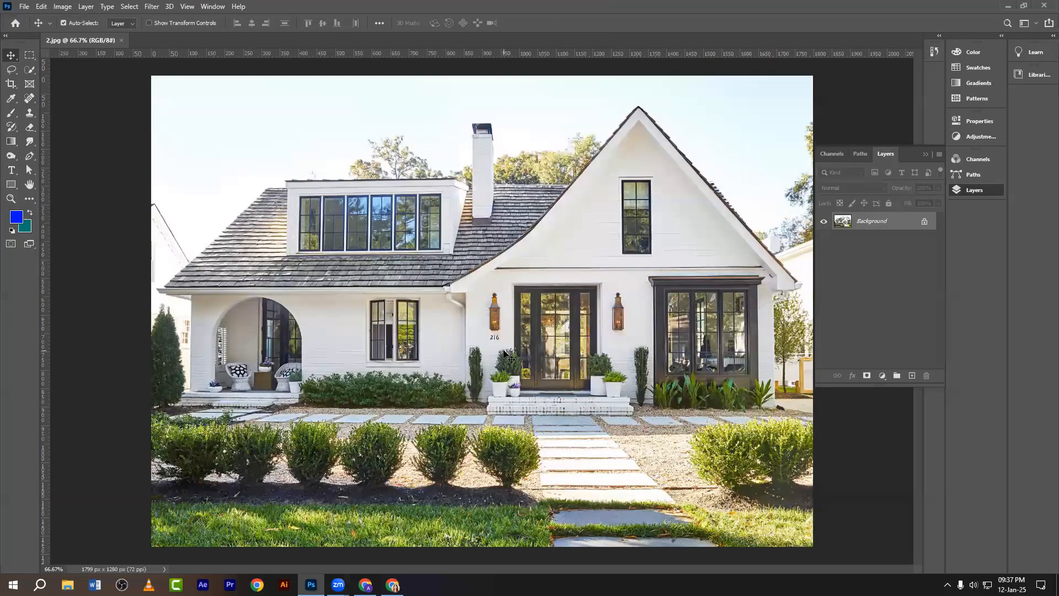
# Zoom the photo out to 50% and take a full-screen capture.
pyautogui.hotkey('ctrl', '-')
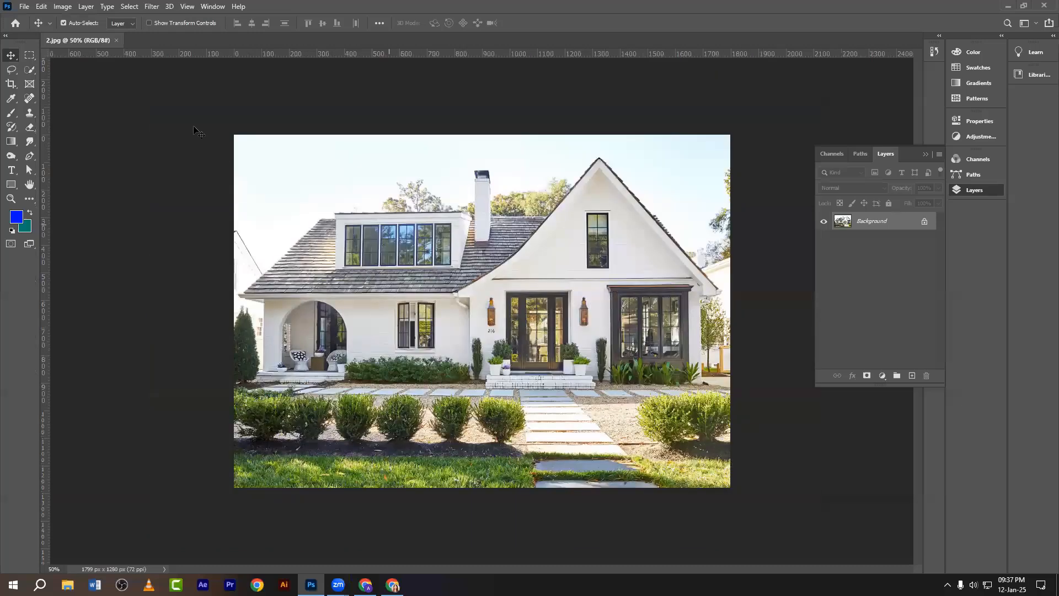
pyautogui.press('Print')
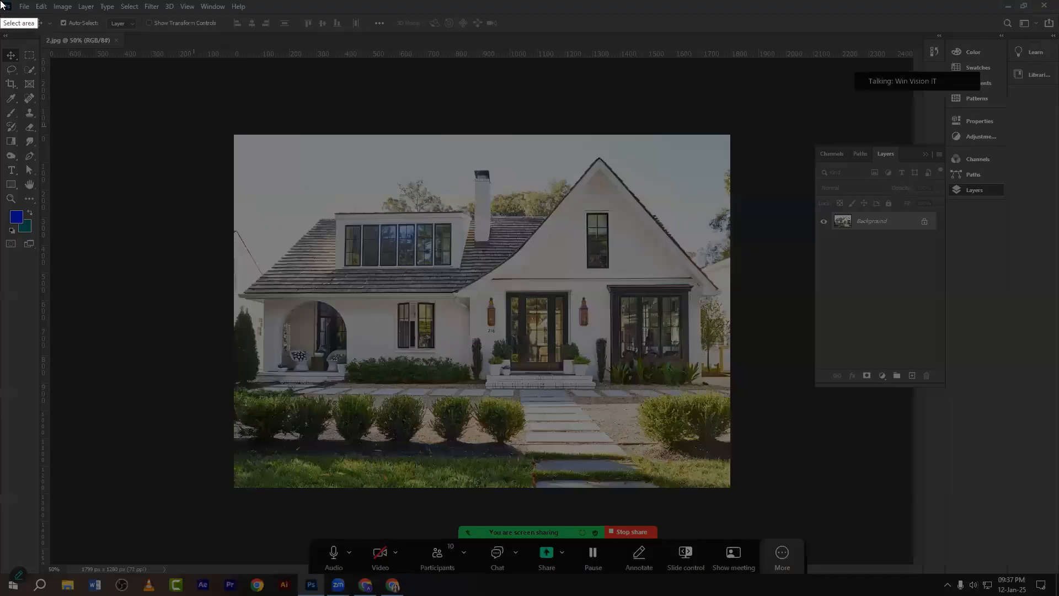
pyautogui.moveTo(0, 1)
pyautogui.mouseDown()
pyautogui.moveTo(1011, 539)
pyautogui.moveTo(1055, 593)
pyautogui.mouseUp()
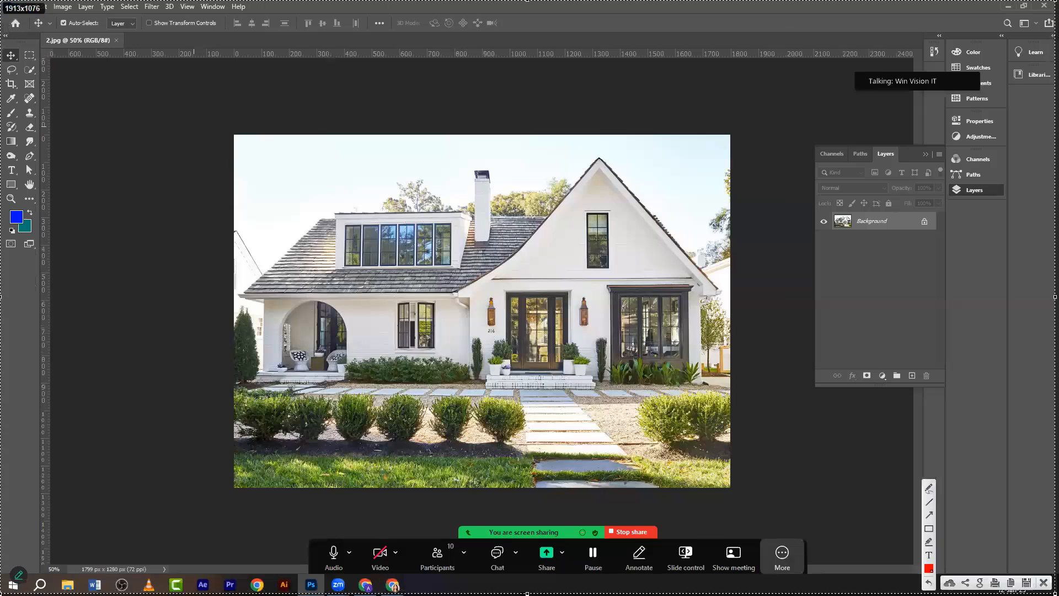
# Annotate the capture with a red box and arrows pointing to the adjustment layer icon.
pyautogui.click(929, 528)
pyautogui.moveTo(50, 2); pyautogui.dragTo(70, 13)
pyautogui.click(929, 516)
pyautogui.moveTo(217, 338); pyautogui.dragTo(64, 25)
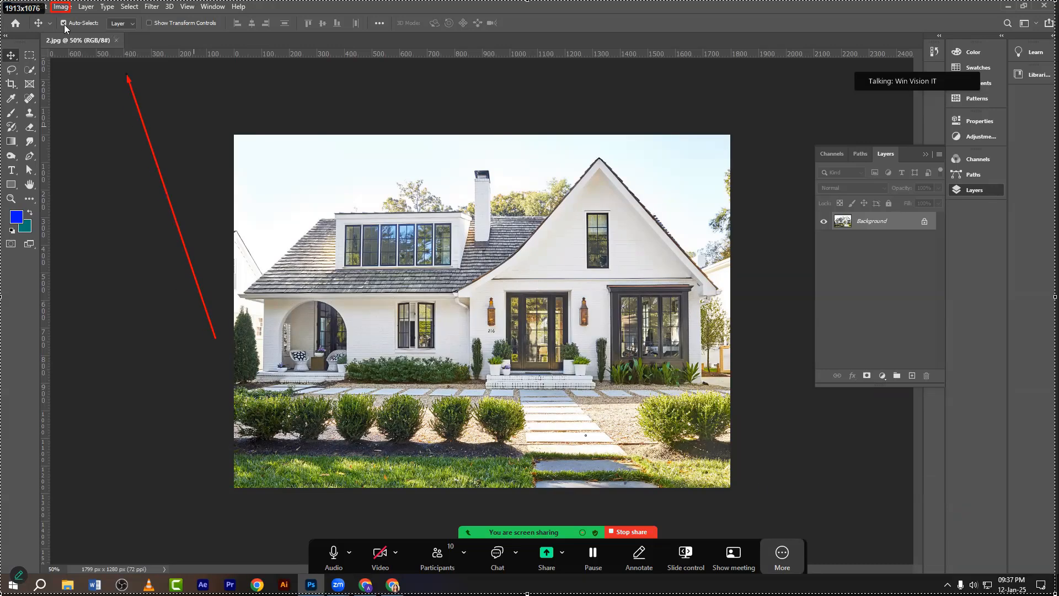
pyautogui.moveTo(878, 359); pyautogui.dragTo(890, 385)
pyautogui.click(929, 528)
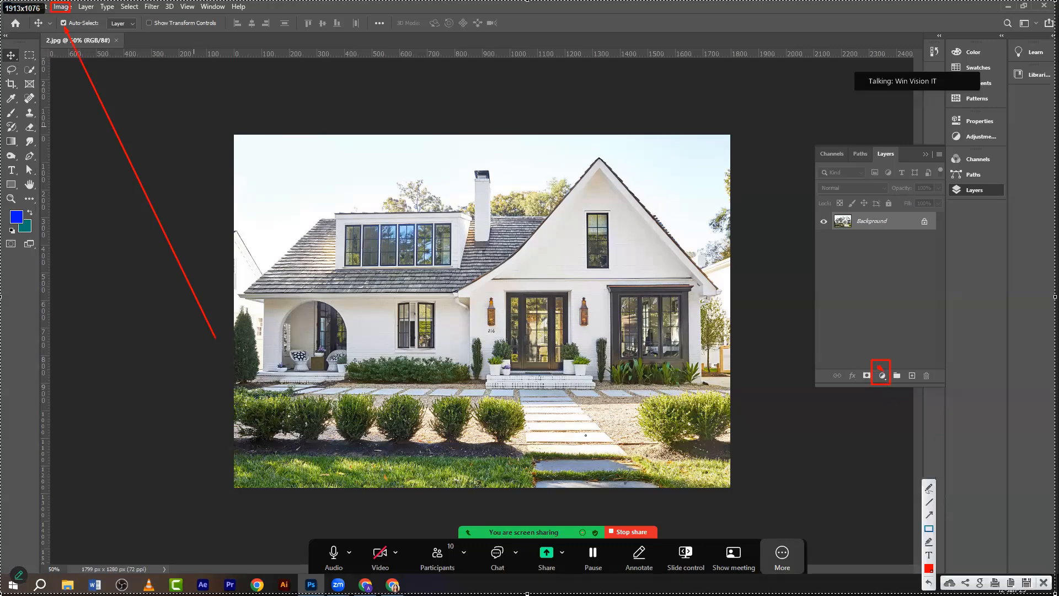
pyautogui.click(1043, 582)
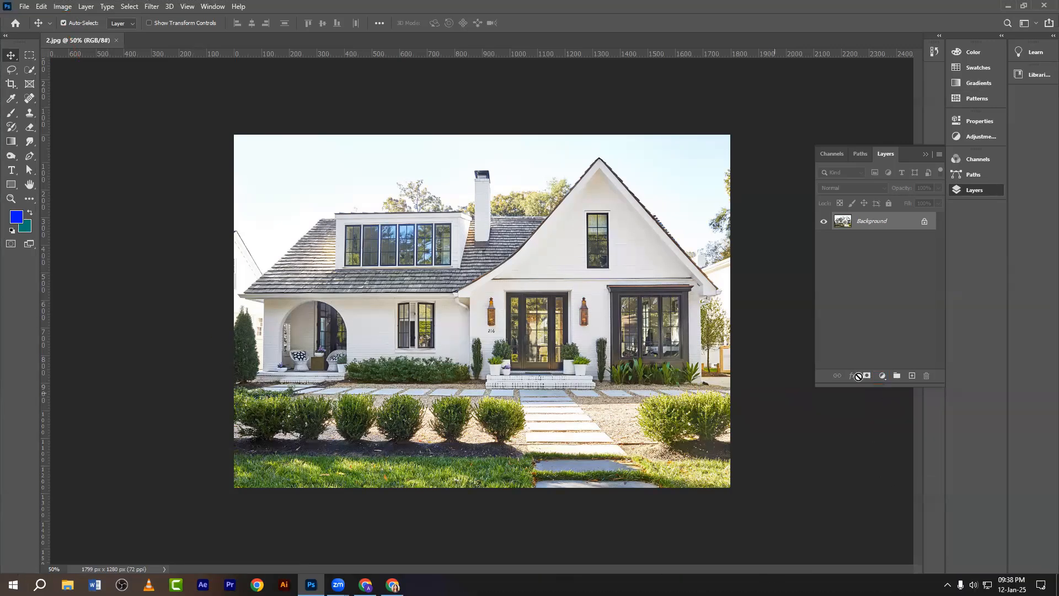
# Capture the adjustment layer list with the Photo Filter entry outlined in red.
pyautogui.click(884, 375)
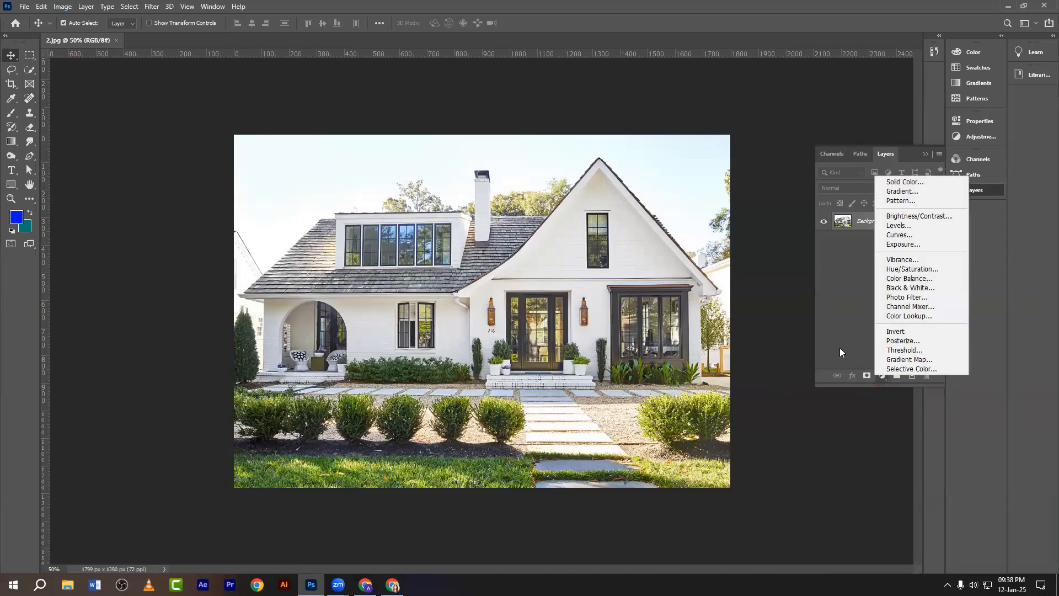
pyautogui.press('Print')
pyautogui.moveTo(996, 426); pyautogui.dragTo(996, 426)
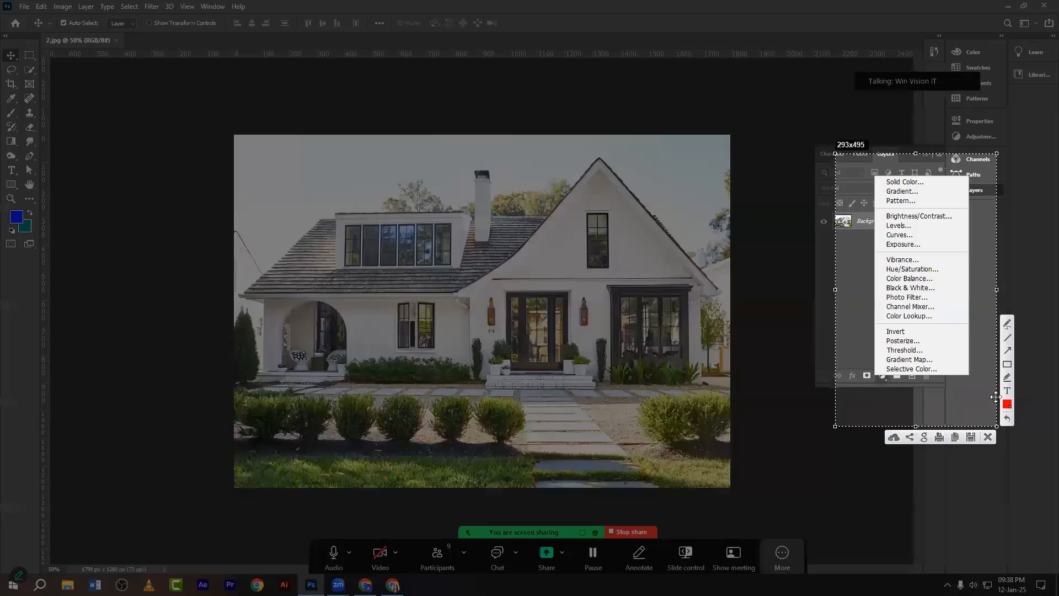
pyautogui.click(1006, 364)
pyautogui.moveTo(880, 294); pyautogui.dragTo(931, 301)
pyautogui.click(987, 437)
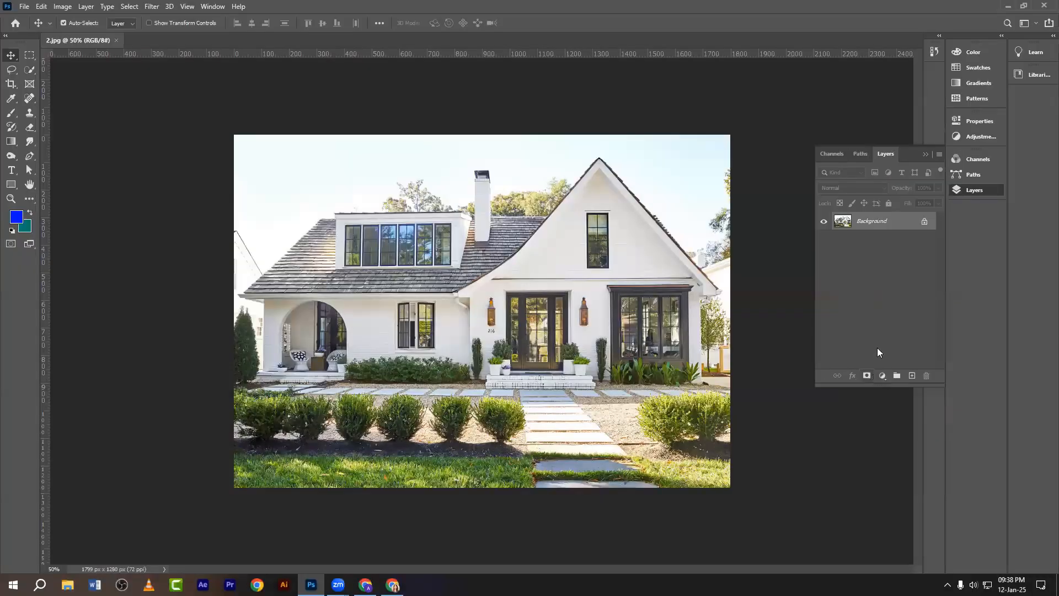
# Add a Photo Filter adjustment layer and bring the layers list back into view.
pyautogui.click(882, 376)
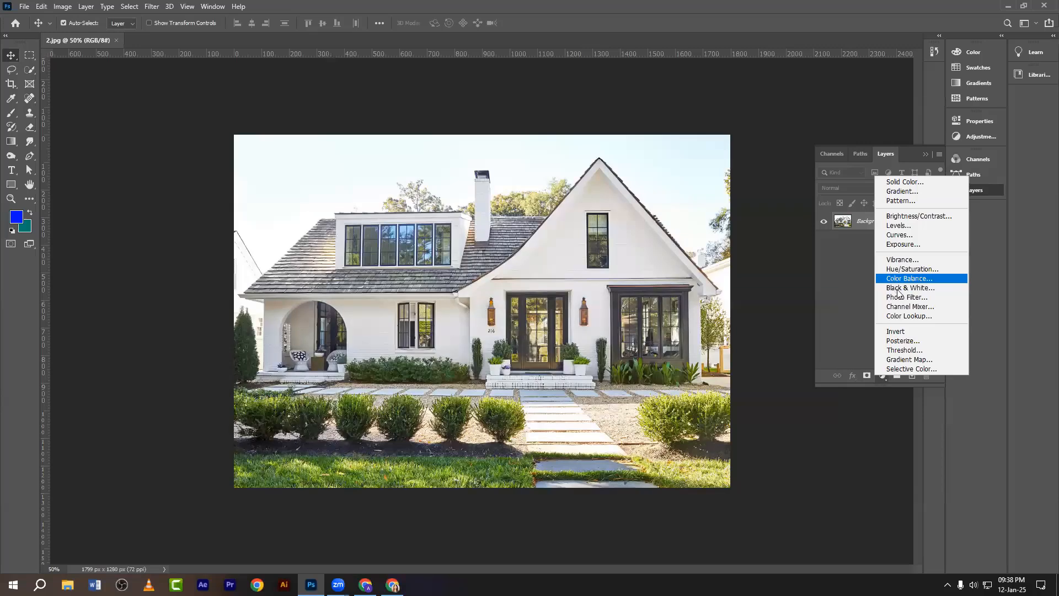
pyautogui.click(899, 298)
pyautogui.moveTo(858, 376); pyautogui.dragTo(858, 419)
pyautogui.click(969, 190)
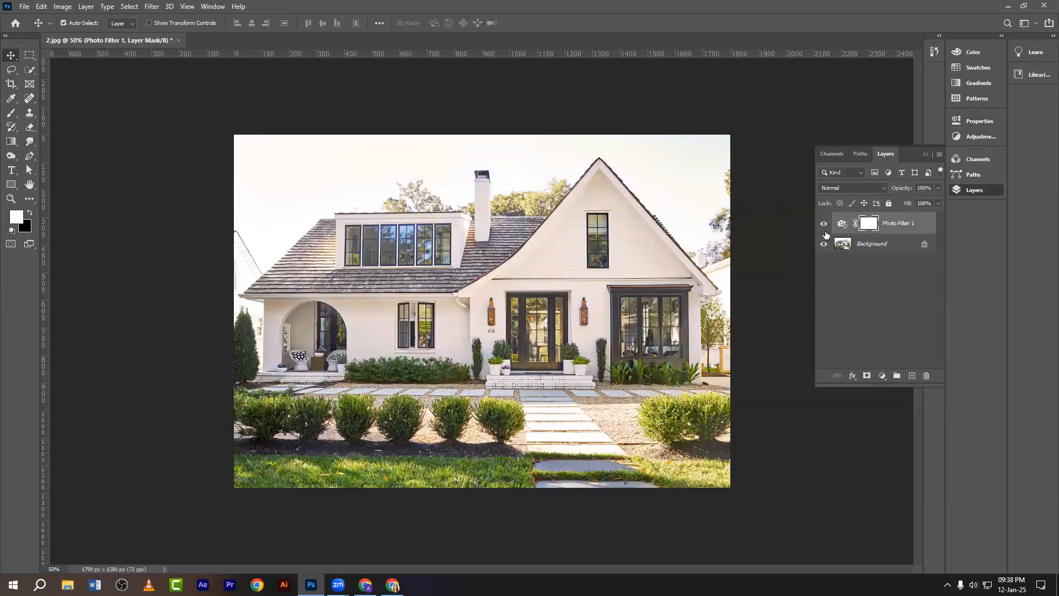
# Toggle the Photo Filter on and off, then open its settings beside the photo.
pyautogui.click(823, 225)
pyautogui.click(823, 225)
pyautogui.click(842, 223)
pyautogui.doubleClick(845, 225)
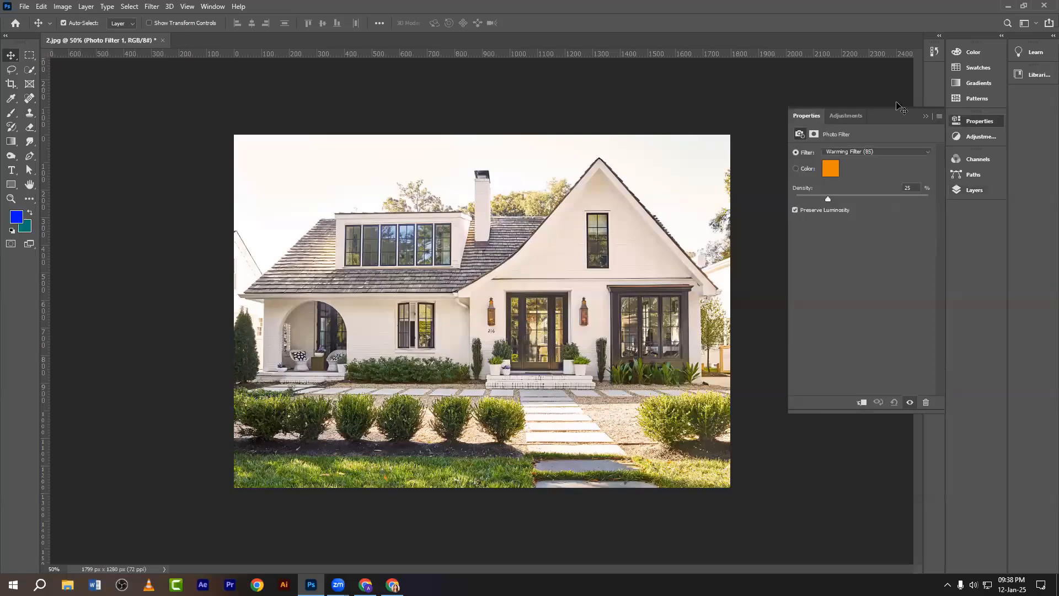
pyautogui.moveTo(247, 140); pyautogui.dragTo(176, 131)
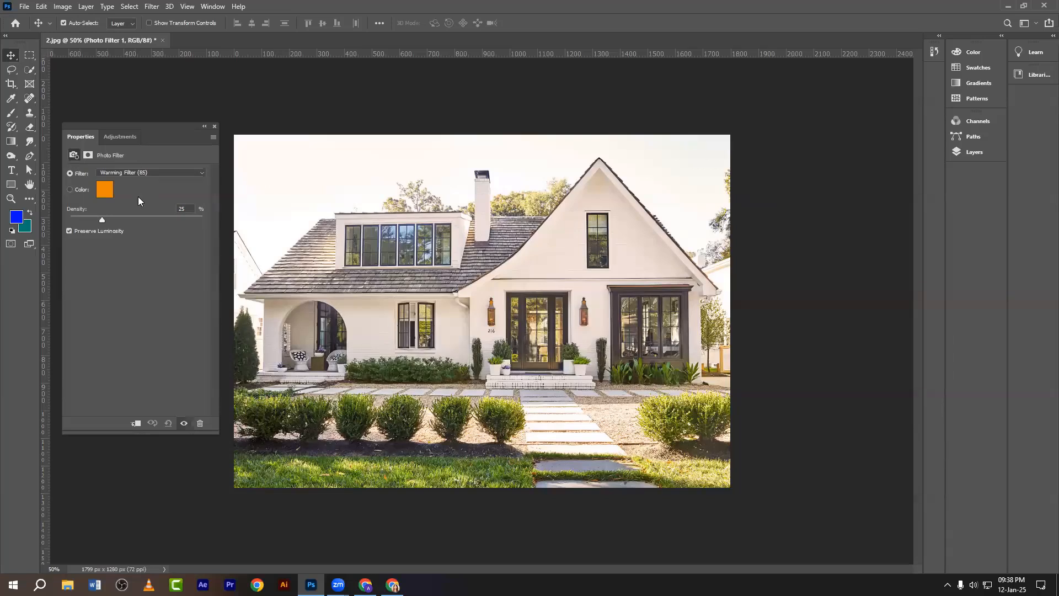
# Capture the filter settings with the filter, colour and Preserve Luminosity options outlined.
pyautogui.press('Print')
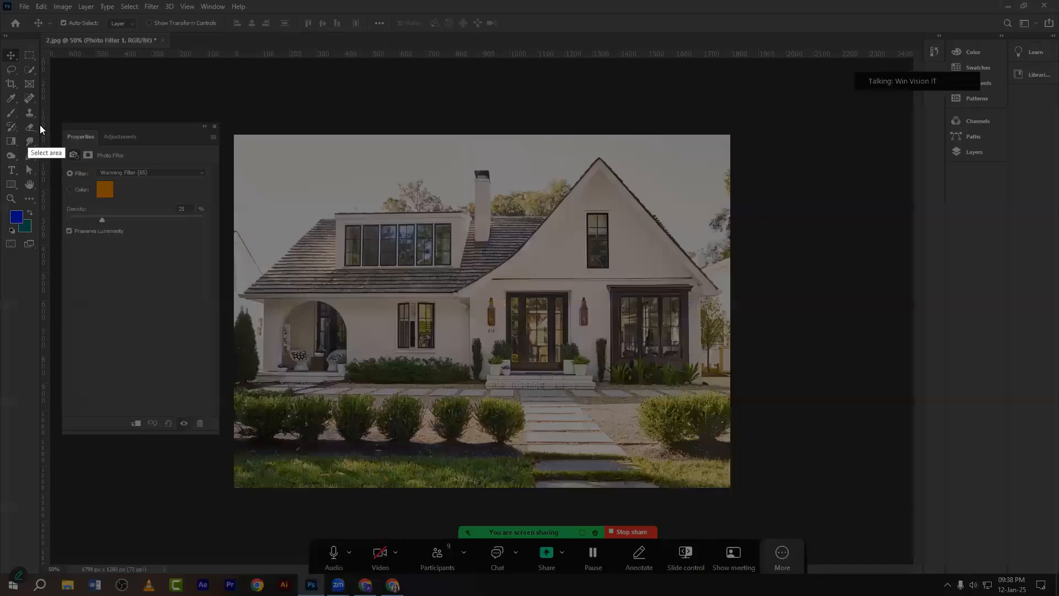
pyautogui.moveTo(56, 113); pyautogui.dragTo(231, 448)
pyautogui.click(242, 387)
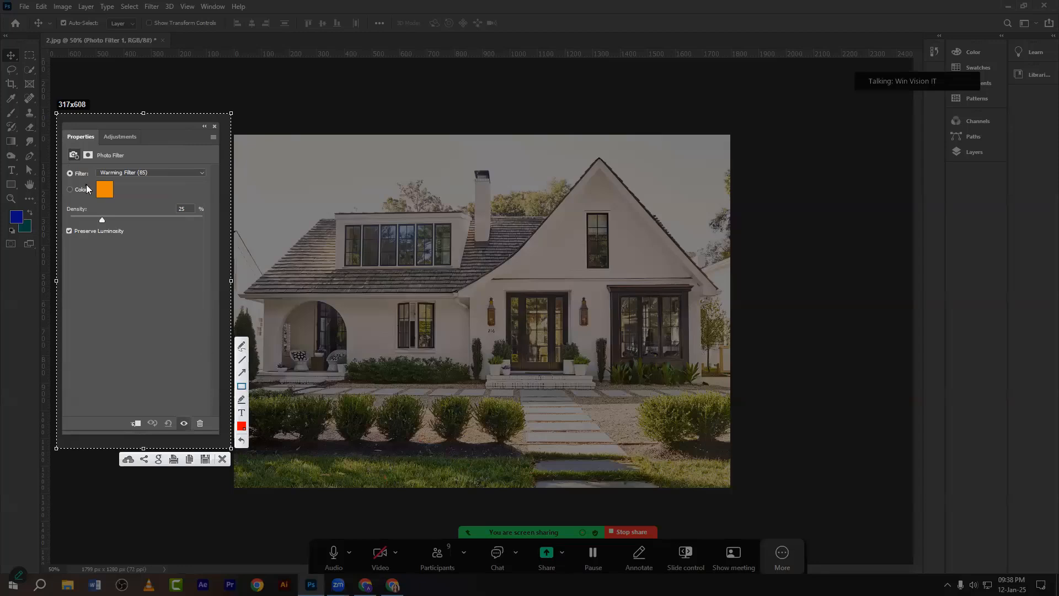
pyautogui.moveTo(62, 166)
pyautogui.mouseDown()
pyautogui.moveTo(80, 180)
pyautogui.moveTo(79, 200)
pyautogui.moveTo(133, 229)
pyautogui.mouseUp()
pyautogui.hotkey('ctrl', 'z')
pyautogui.moveTo(62, 223); pyautogui.dragTo(134, 244)
pyautogui.click(223, 458)
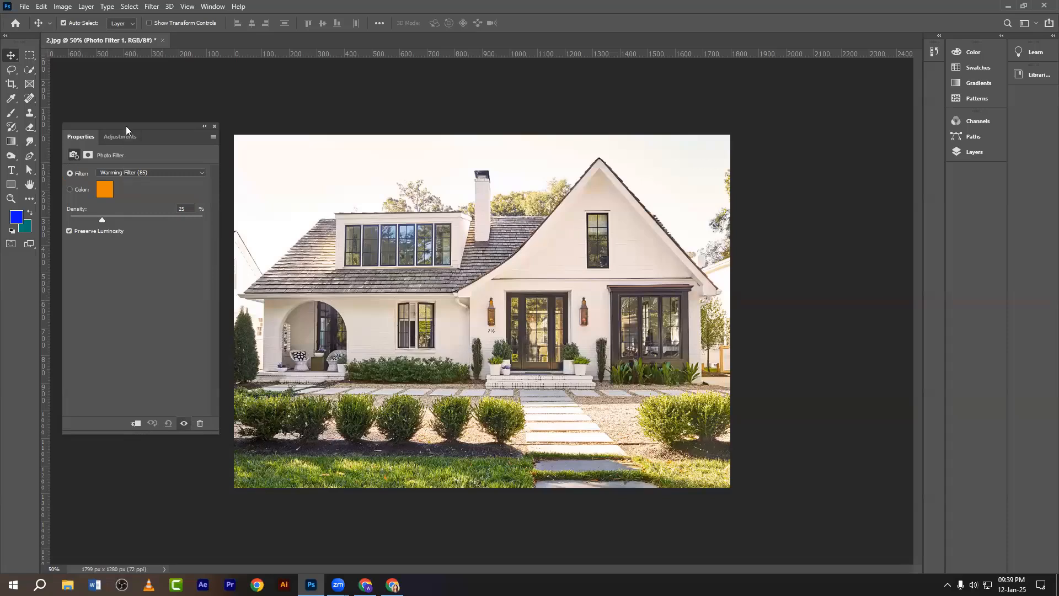
# Browse the filter presets and switch to Warming Filter (81).
pyautogui.click(132, 173)
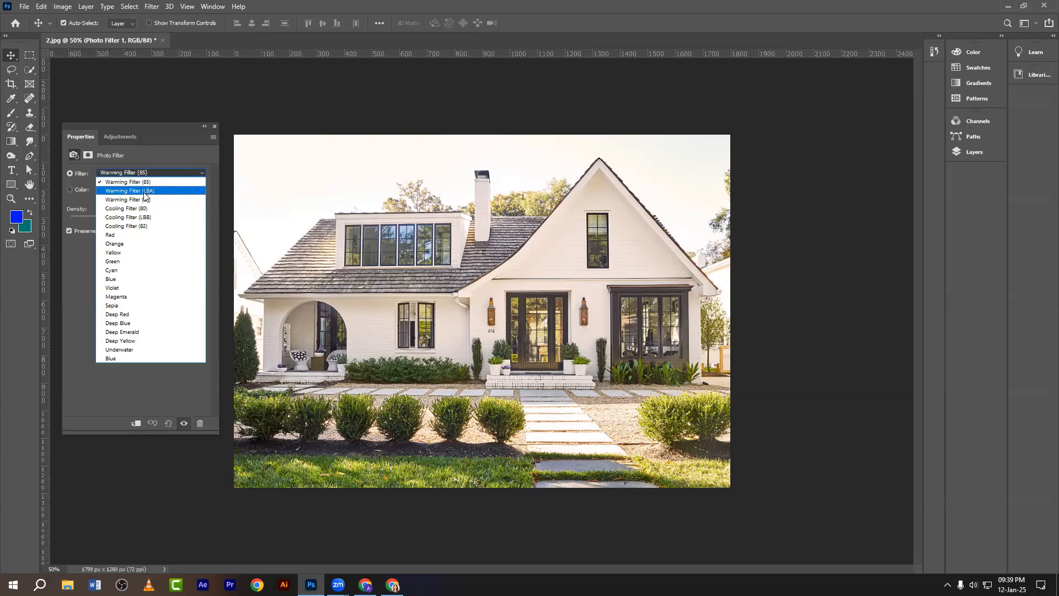
pyautogui.click(141, 173)
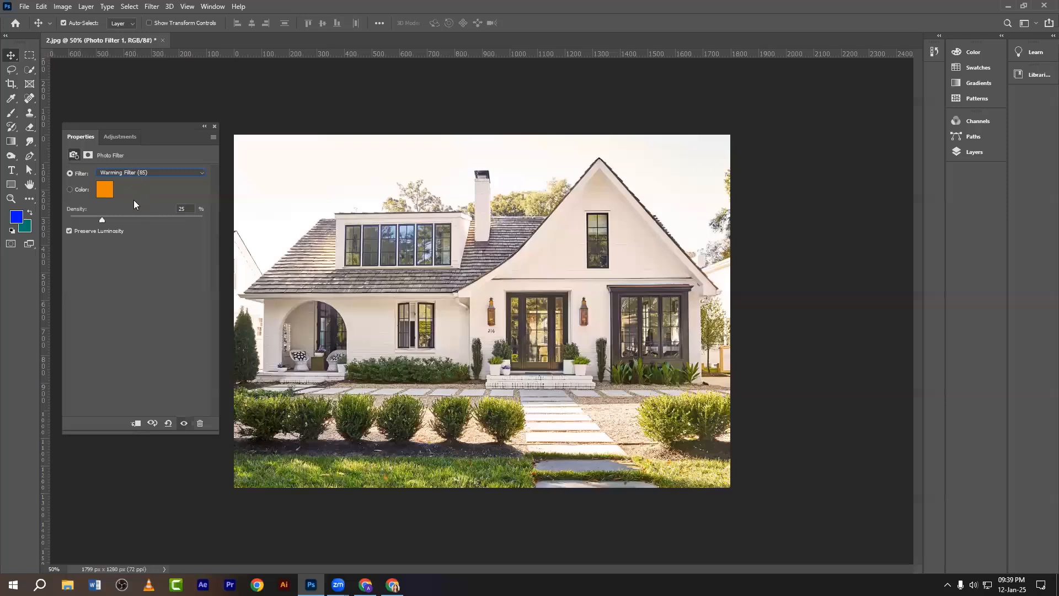
pyautogui.press('Down')
pyautogui.press('Down')
# Capture the workspace with the warmed photo outlined in red.
pyautogui.press('Print')
pyautogui.moveTo(69, 95); pyautogui.dragTo(848, 462)
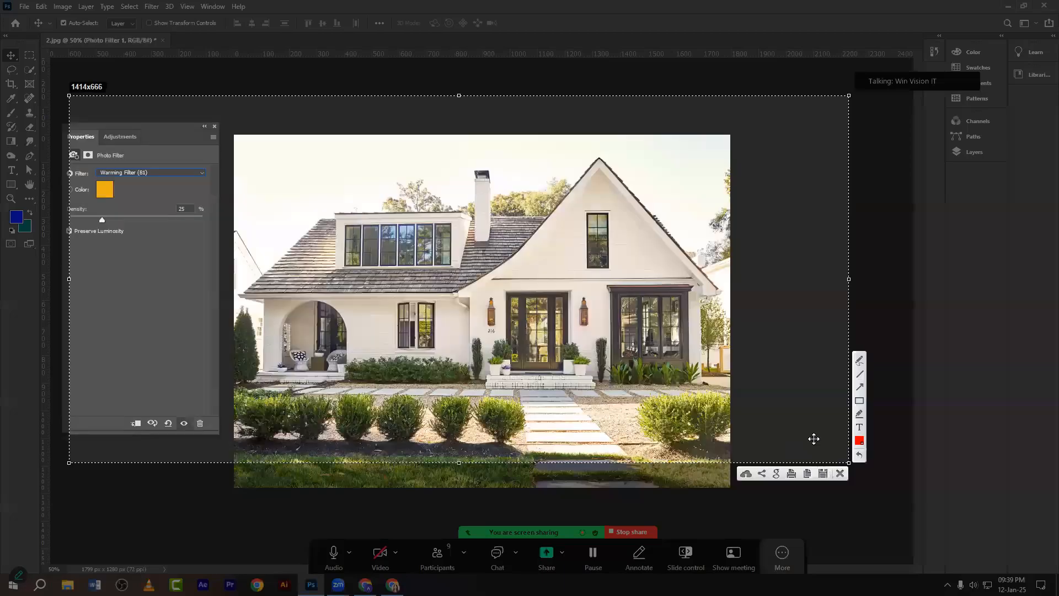
pyautogui.click(859, 401)
pyautogui.moveTo(238, 134)
pyautogui.mouseDown()
pyautogui.moveTo(423, 303)
pyautogui.moveTo(704, 467)
pyautogui.mouseUp()
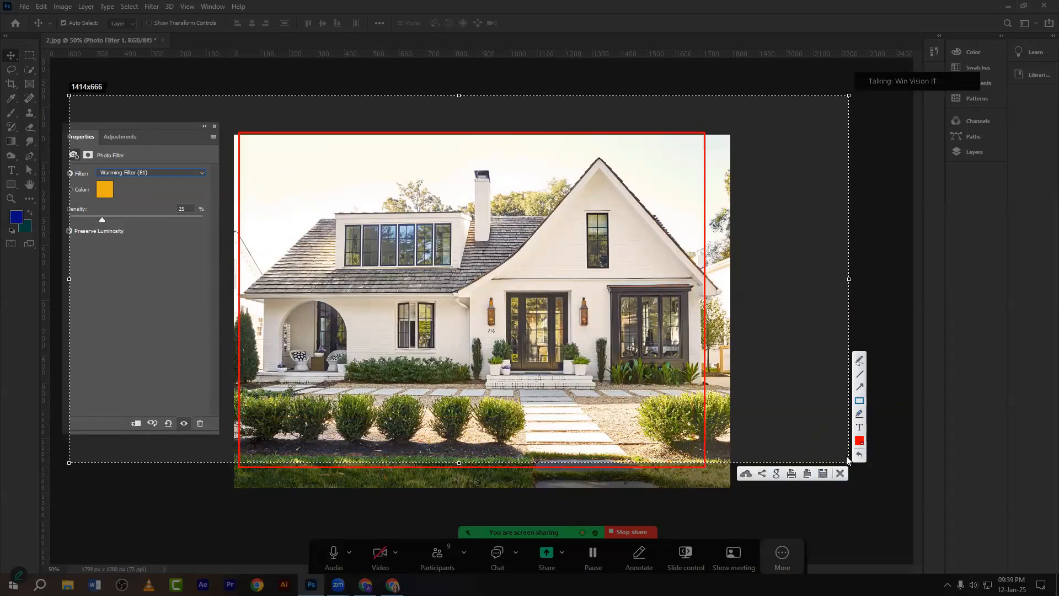
pyautogui.click(839, 473)
# Try the Red, Cyan and Blue filter presets, then settle on Warming Filter (85).
pyautogui.click(130, 173)
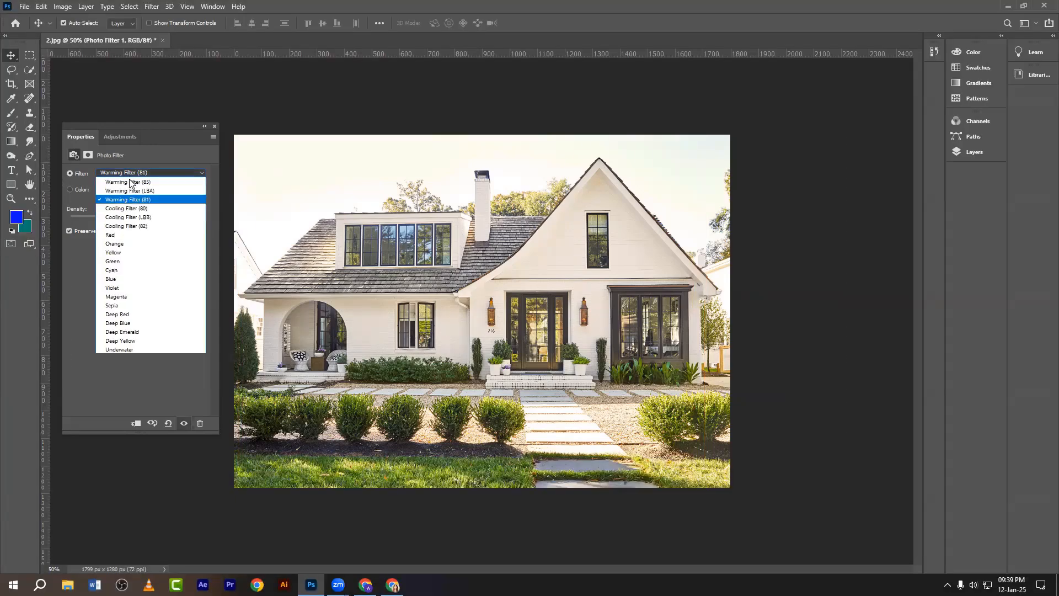
pyautogui.click(117, 235)
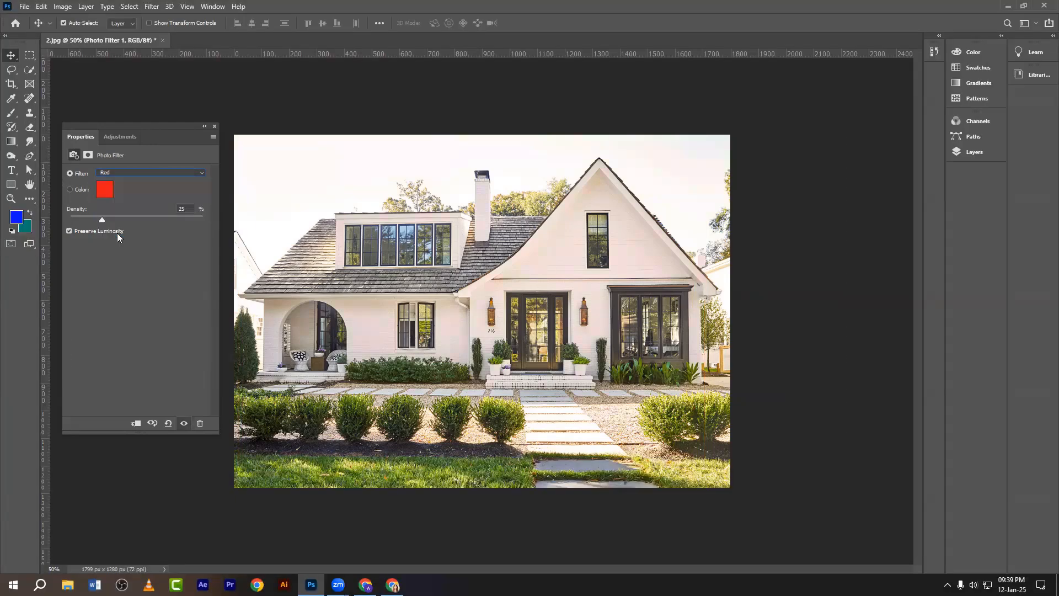
pyautogui.click(113, 176)
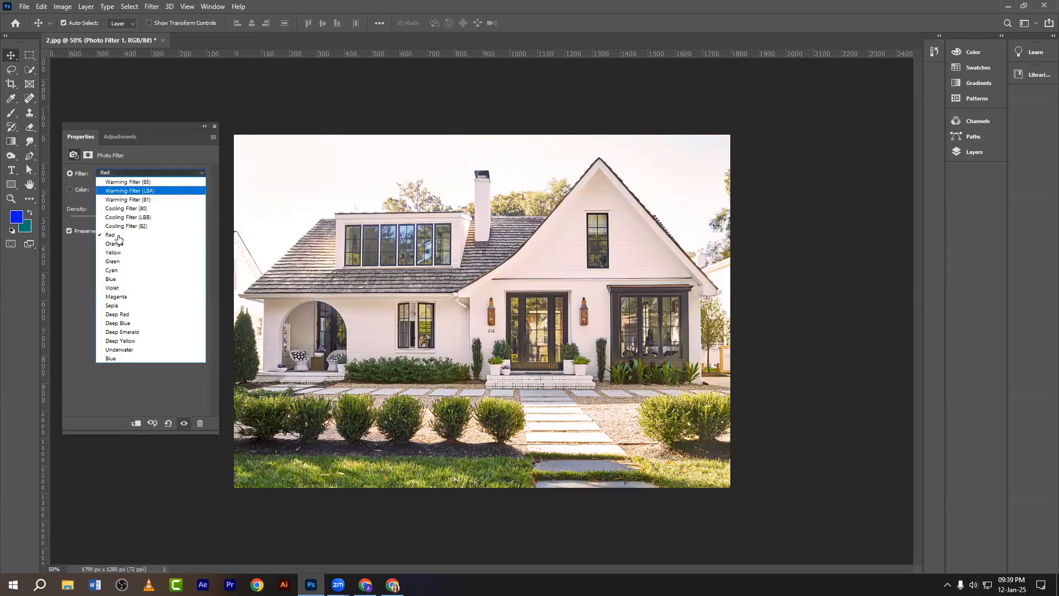
pyautogui.click(113, 277)
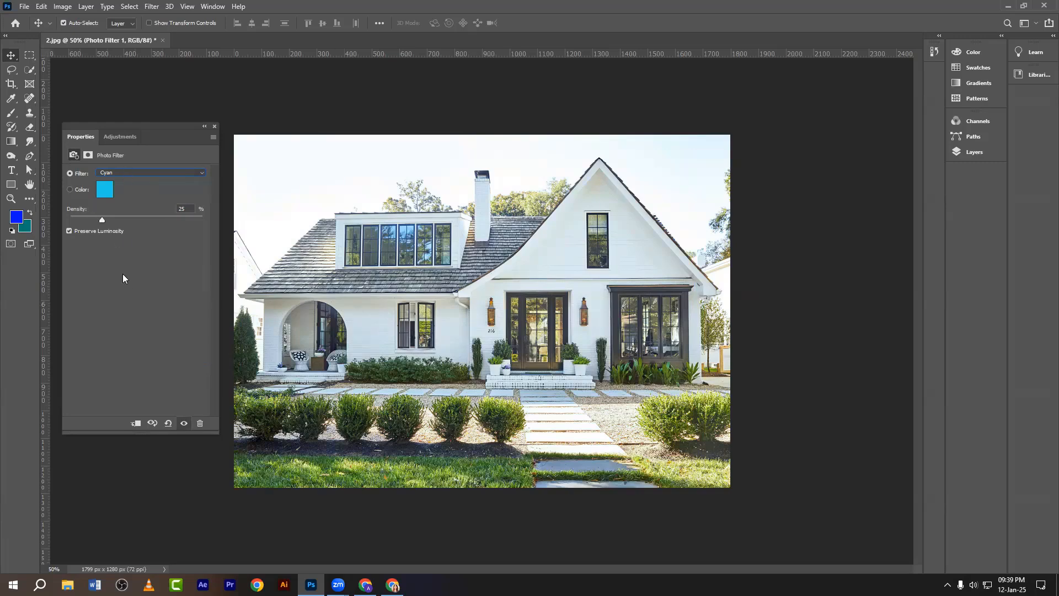
pyautogui.click(116, 173)
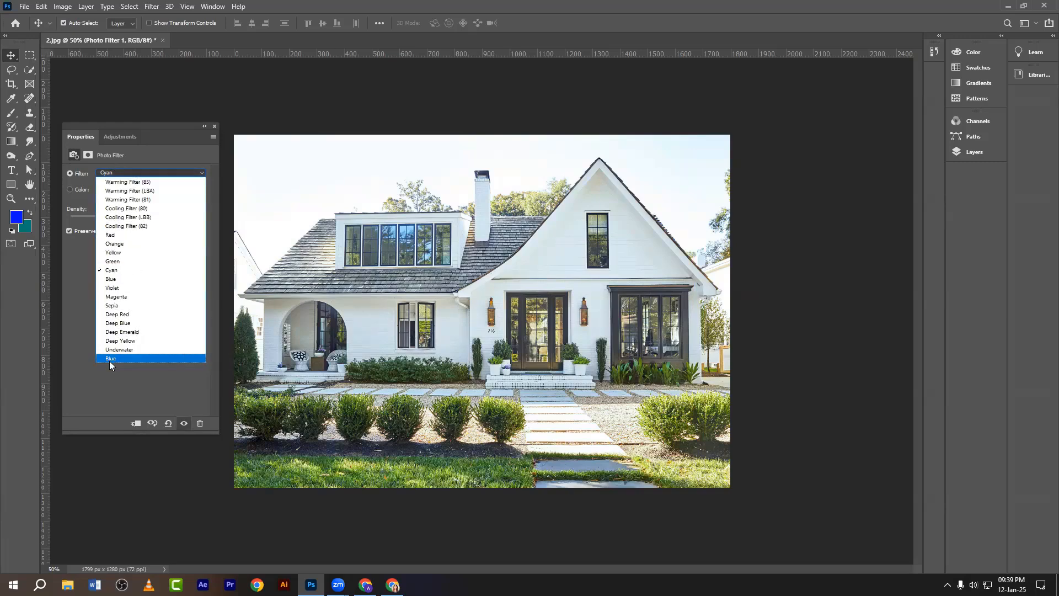
pyautogui.click(108, 359)
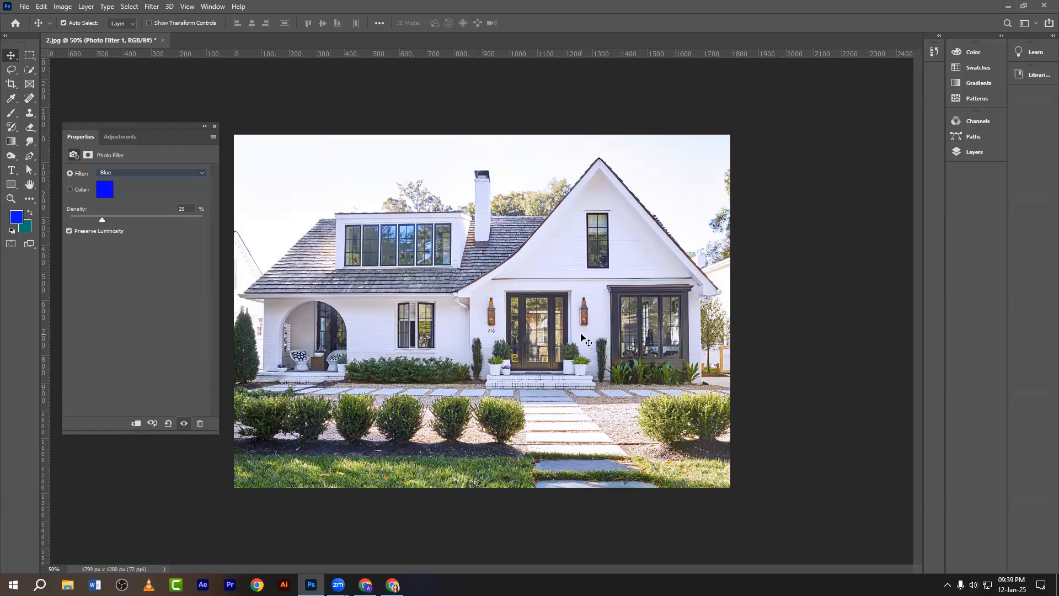
pyautogui.click(107, 175)
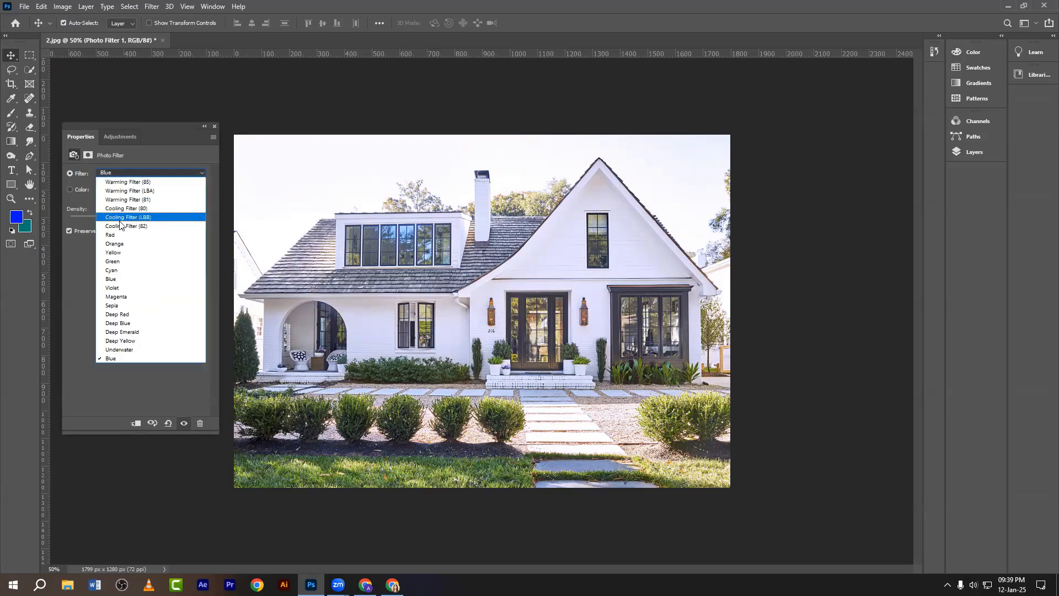
pyautogui.click(124, 181)
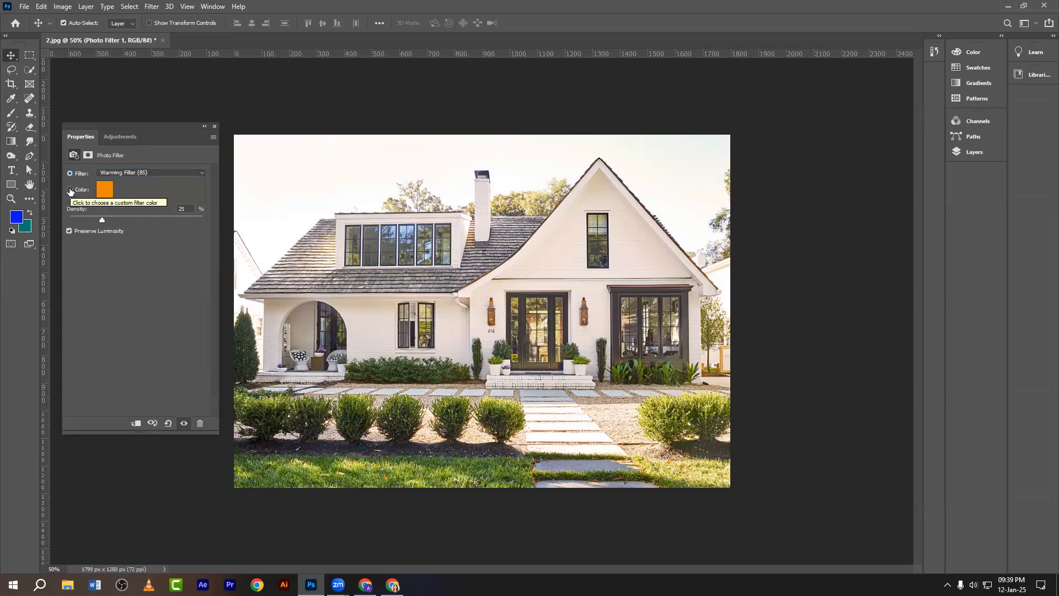
# Switch to a custom filter colour, trying a red and then a blue hue.
pyautogui.click(70, 190)
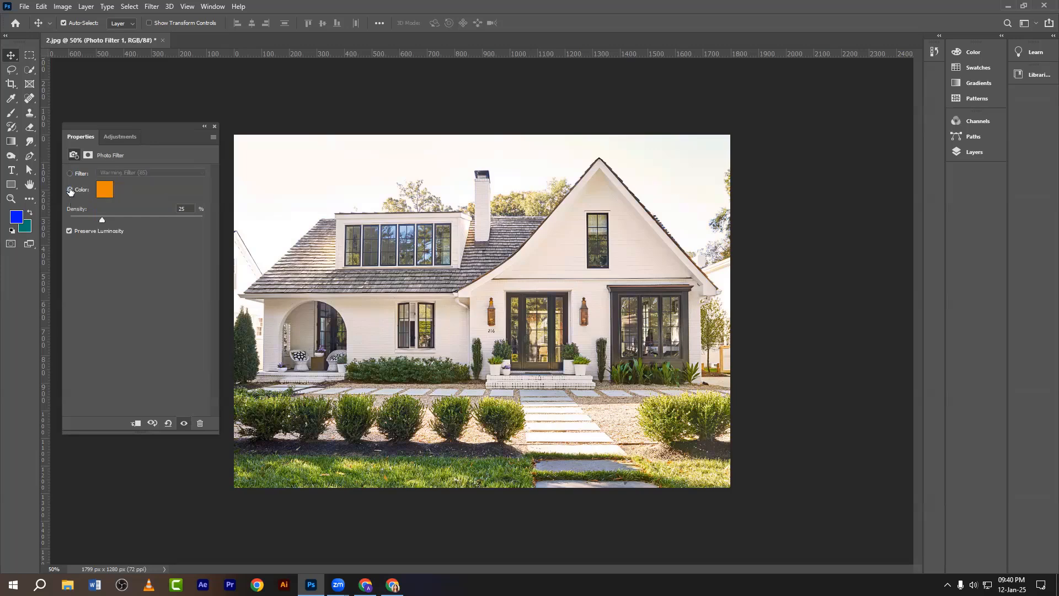
pyautogui.click(104, 191)
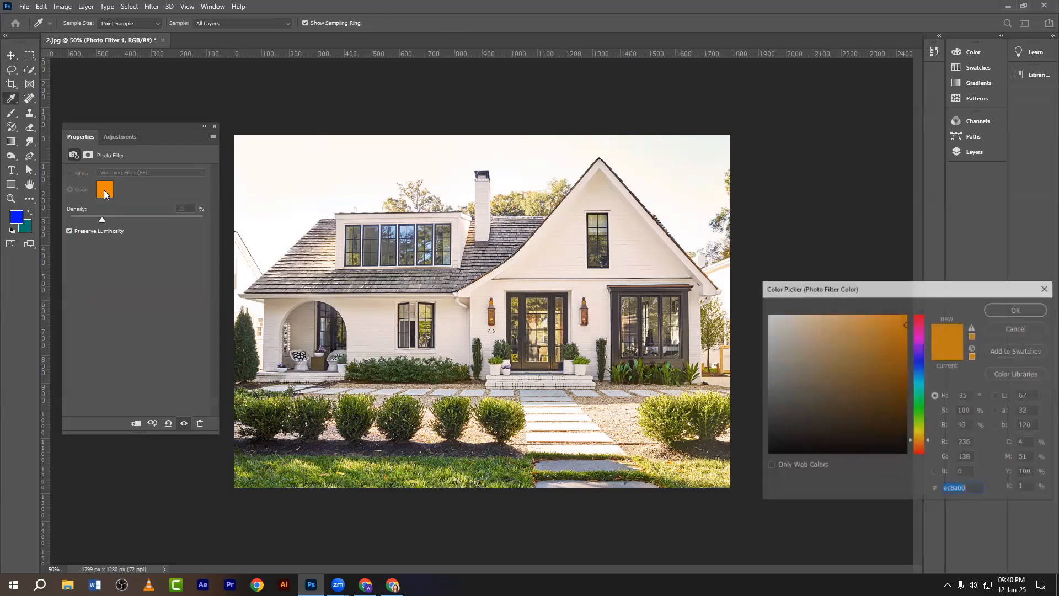
pyautogui.click(916, 326)
pyautogui.click(1015, 309)
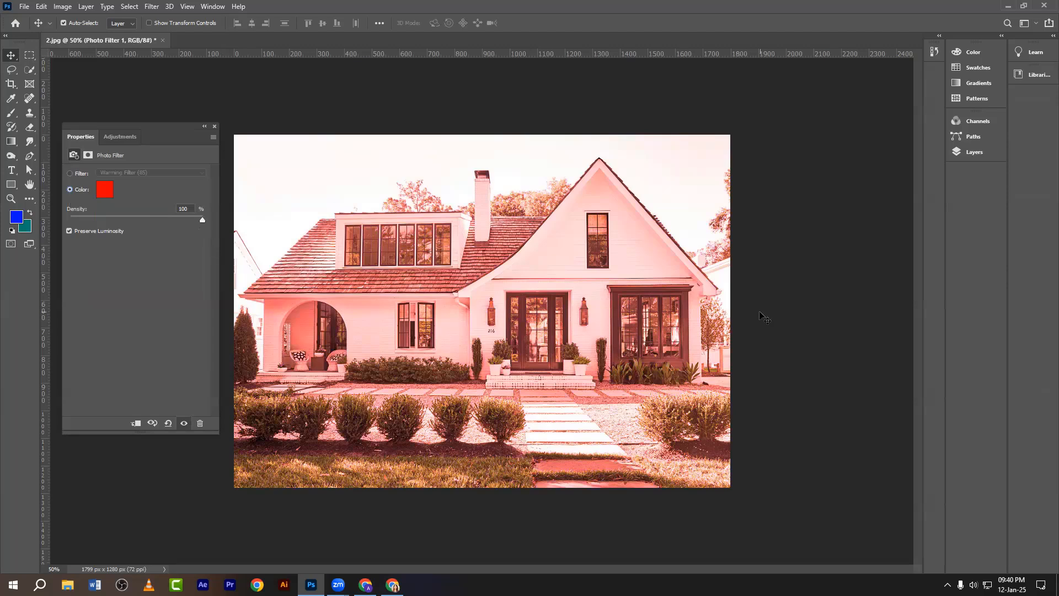
pyautogui.click(104, 190)
pyautogui.moveTo(921, 406); pyautogui.dragTo(917, 374)
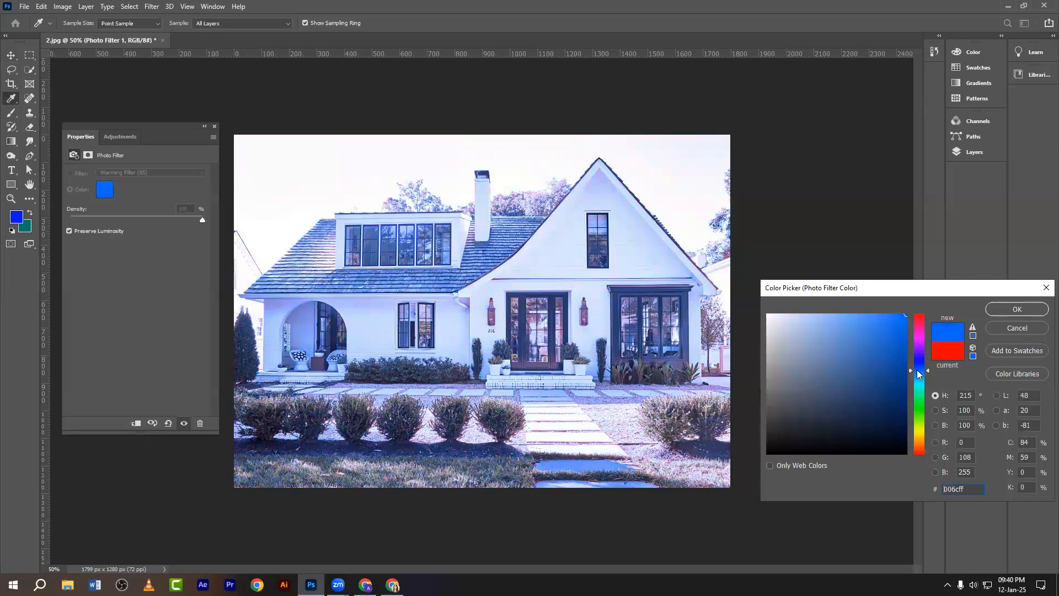
pyautogui.click(1012, 309)
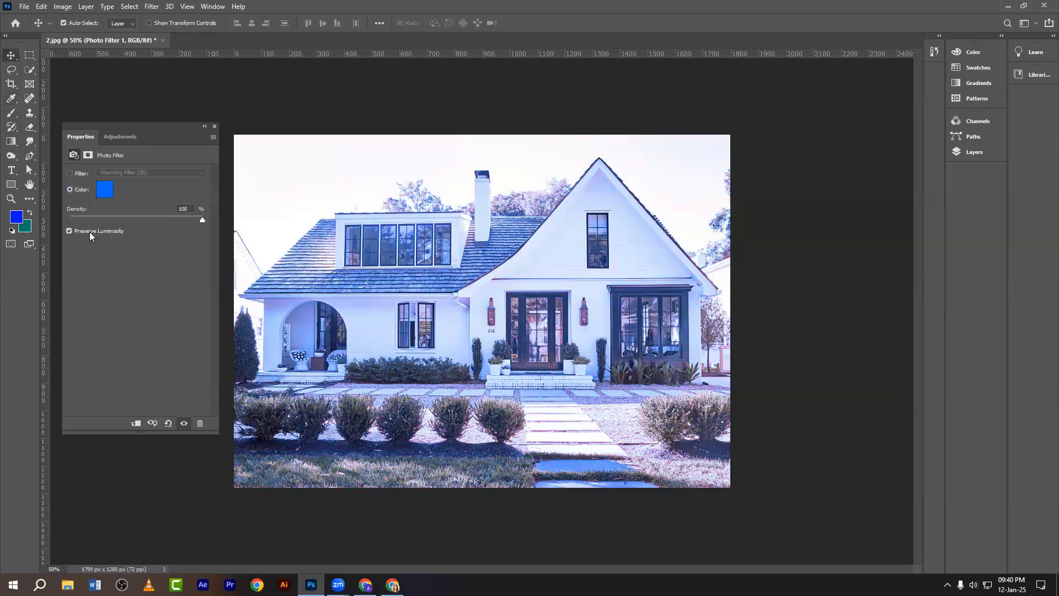
# Pick a green filter colour and raise Density to 100%.
pyautogui.click(105, 189)
pyautogui.moveTo(922, 438); pyautogui.dragTo(919, 412)
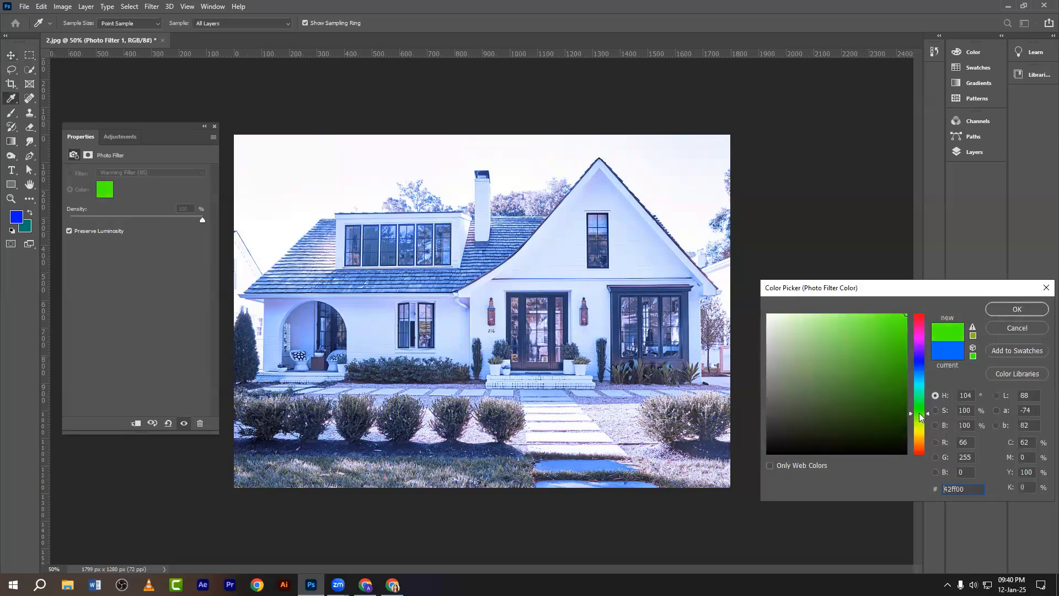
pyautogui.click(1017, 309)
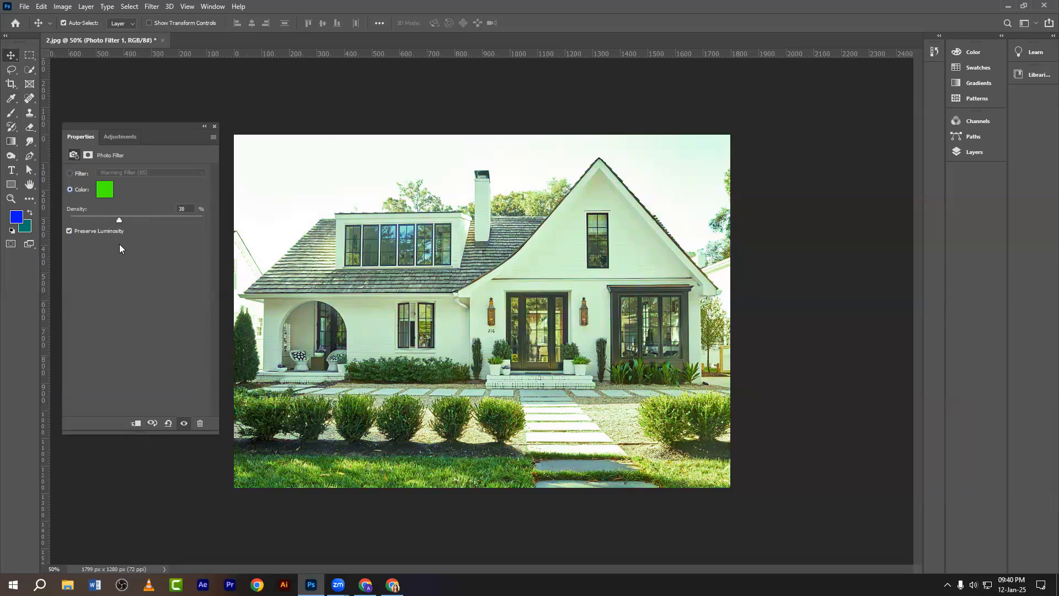
pyautogui.moveTo(103, 244); pyautogui.dragTo(203, 245)
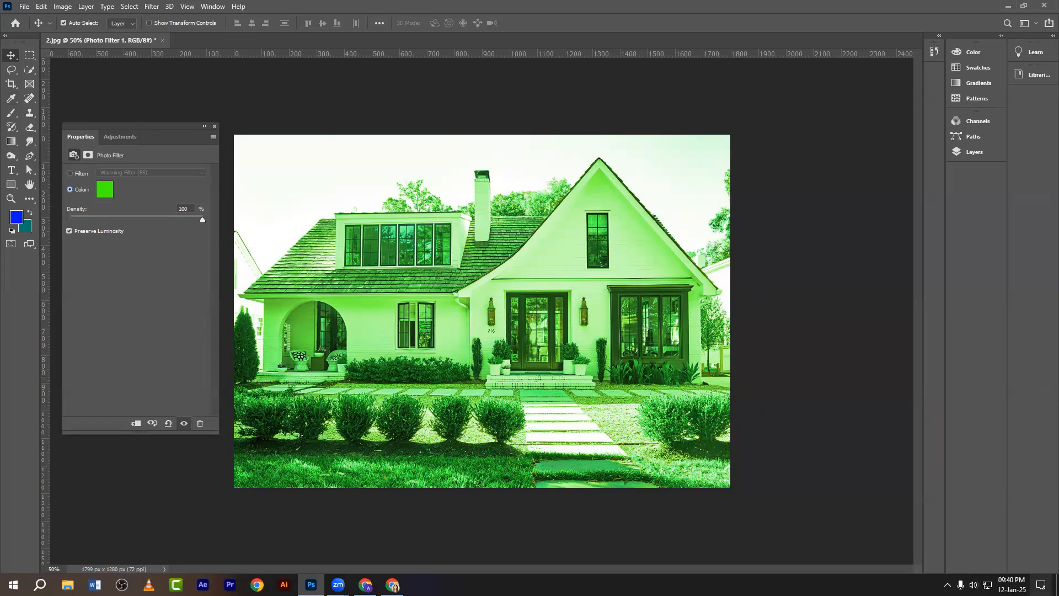
# Switch the system sound to the second audio output device.
pyautogui.click(973, 584)
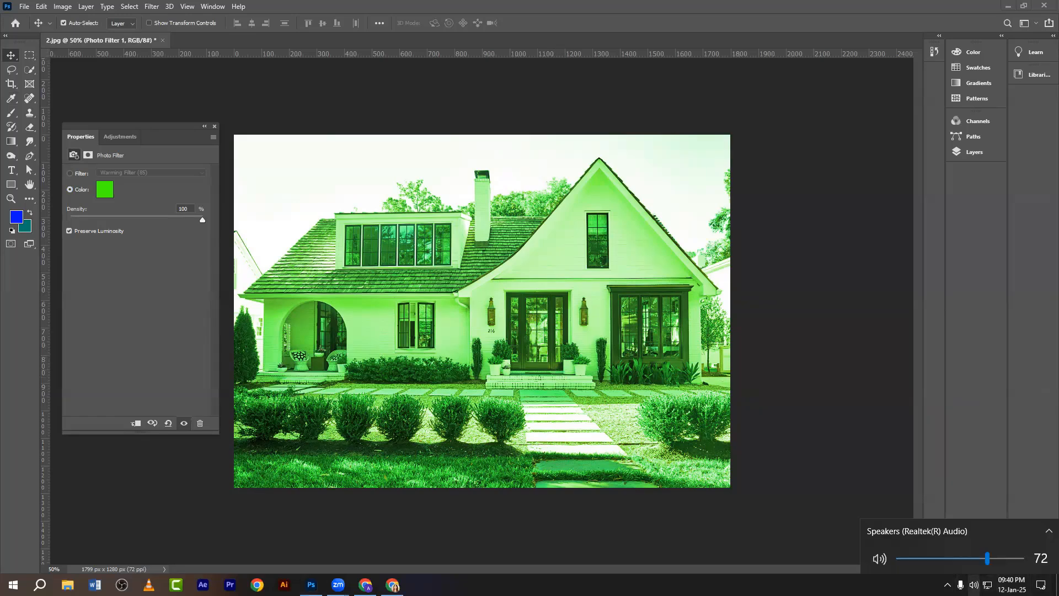
pyautogui.scroll(14, 942, 541)
pyautogui.click(940, 539)
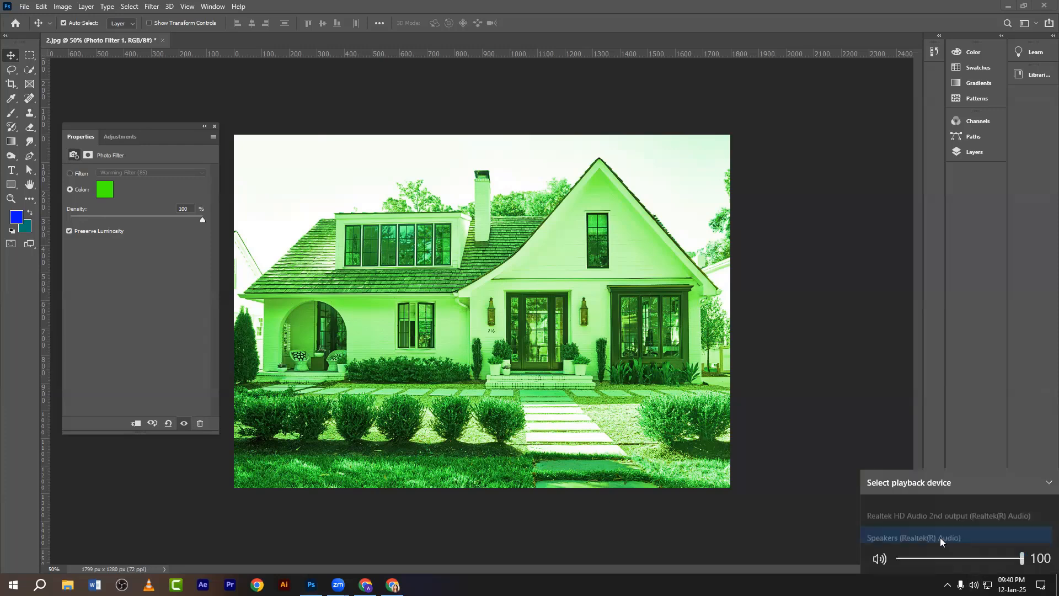
pyautogui.click(910, 508)
pyautogui.scroll(20, 938, 562)
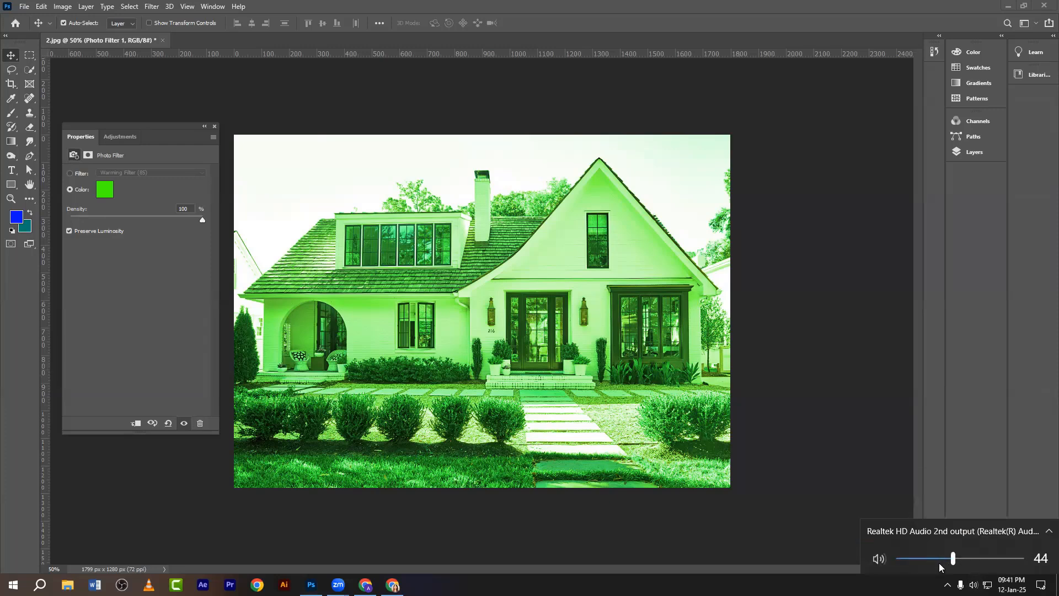
pyautogui.click(825, 561)
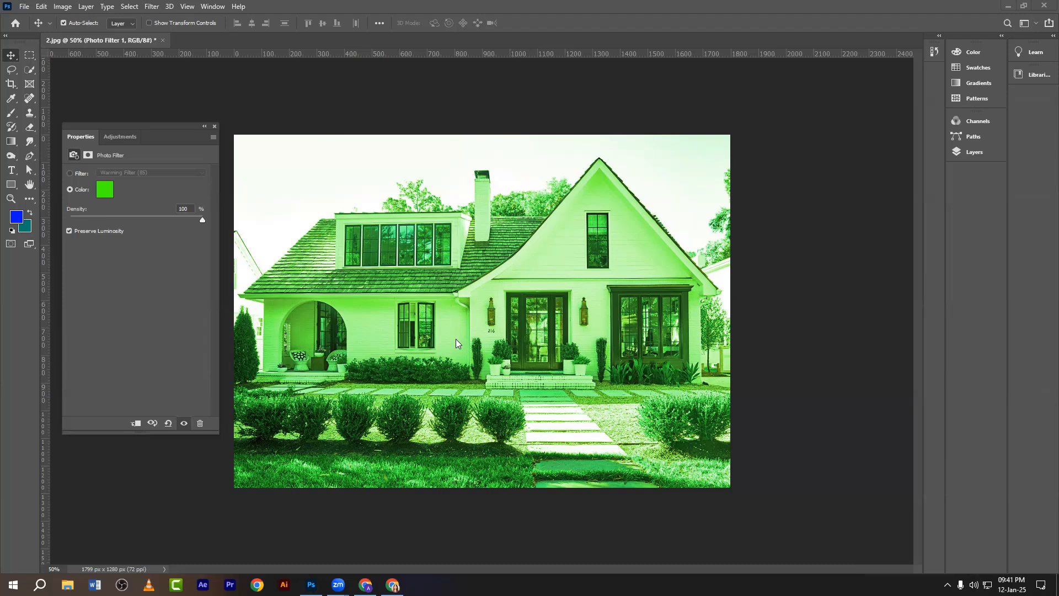
# Show and enlarge the Layers panel, then reopen the Photo Filter colour picker.
pyautogui.click(966, 152)
pyautogui.moveTo(868, 351); pyautogui.dragTo(868, 452)
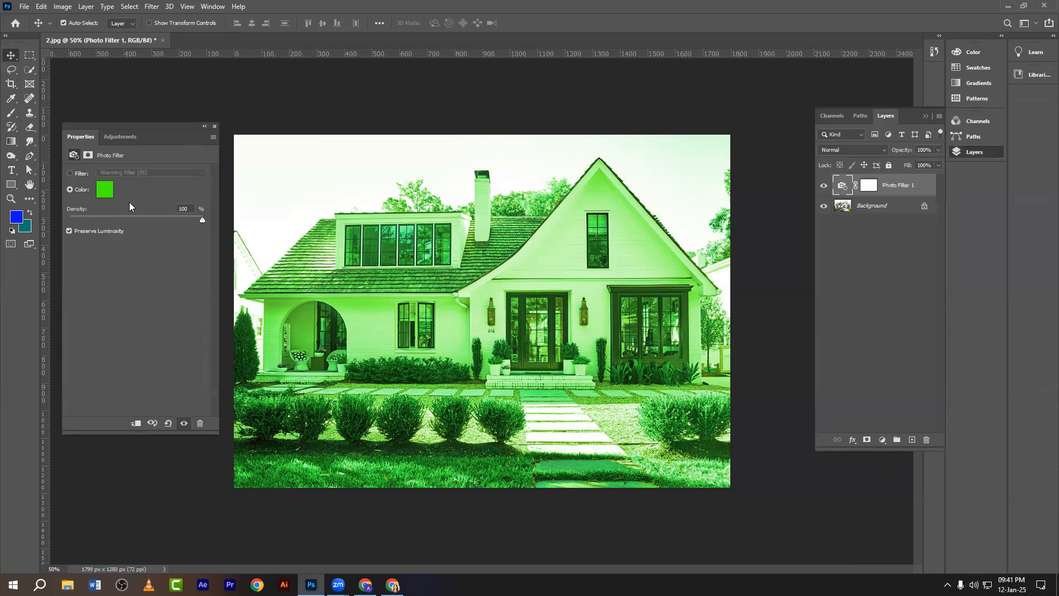
pyautogui.click(106, 194)
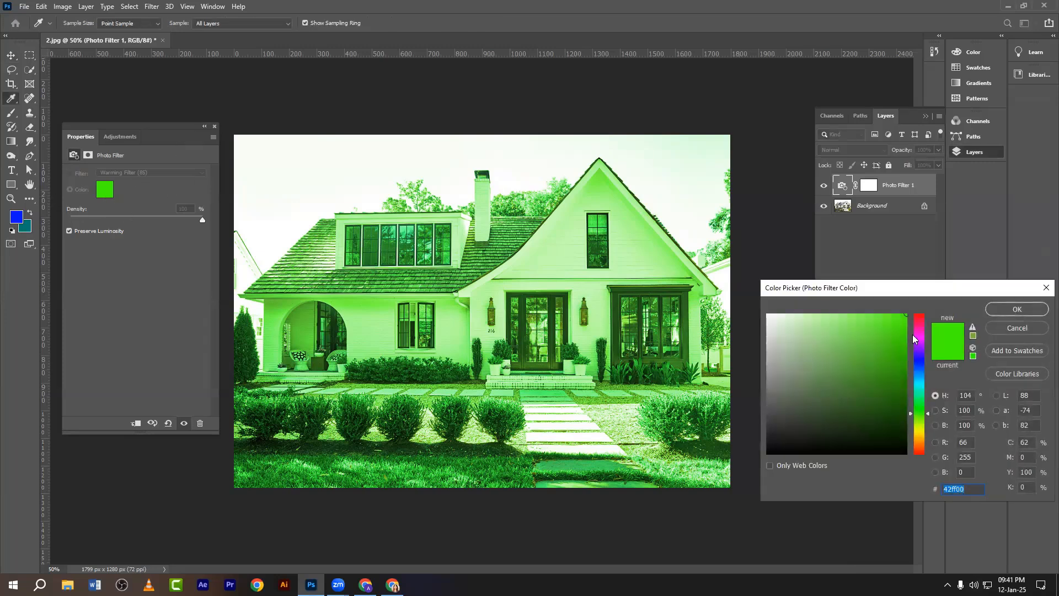
# Set the filter colour to saturated green 00f53a, close the properties and target the layer mask.
pyautogui.click(918, 338)
pyautogui.moveTo(864, 347); pyautogui.dragTo(839, 321)
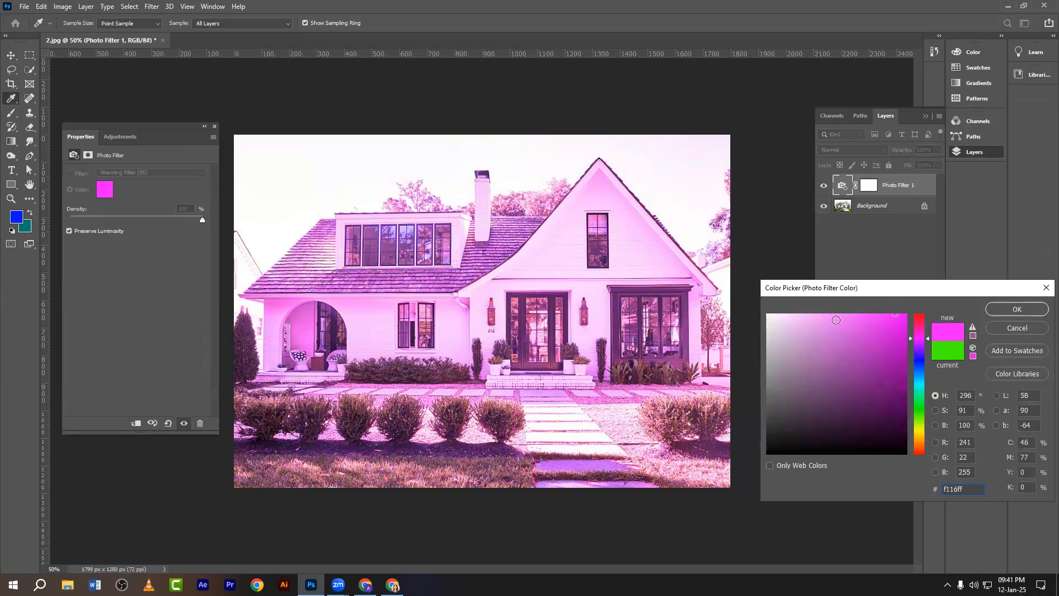
pyautogui.click(917, 401)
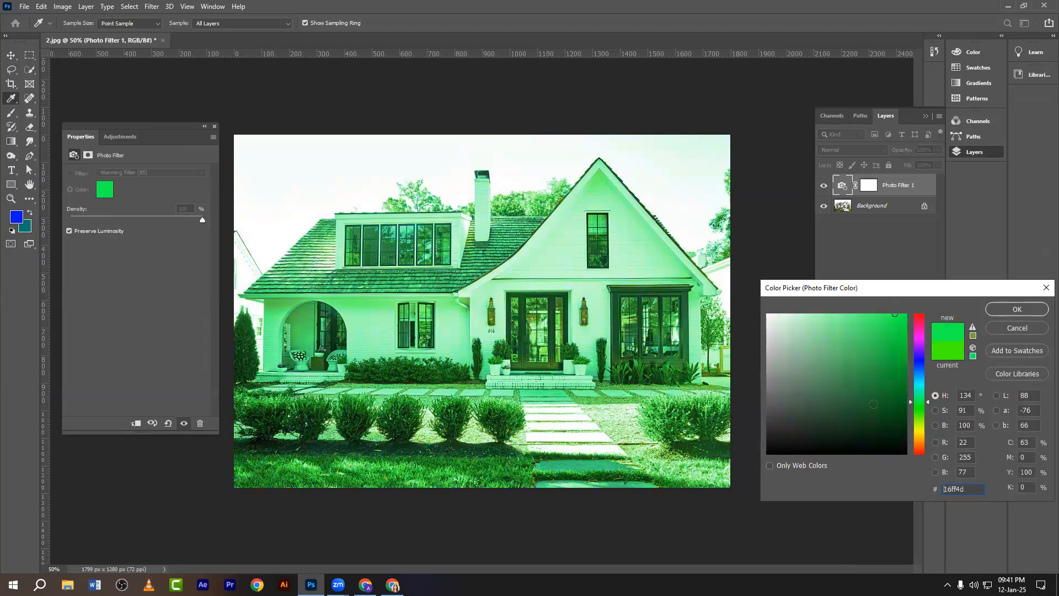
pyautogui.moveTo(889, 369); pyautogui.dragTo(912, 319)
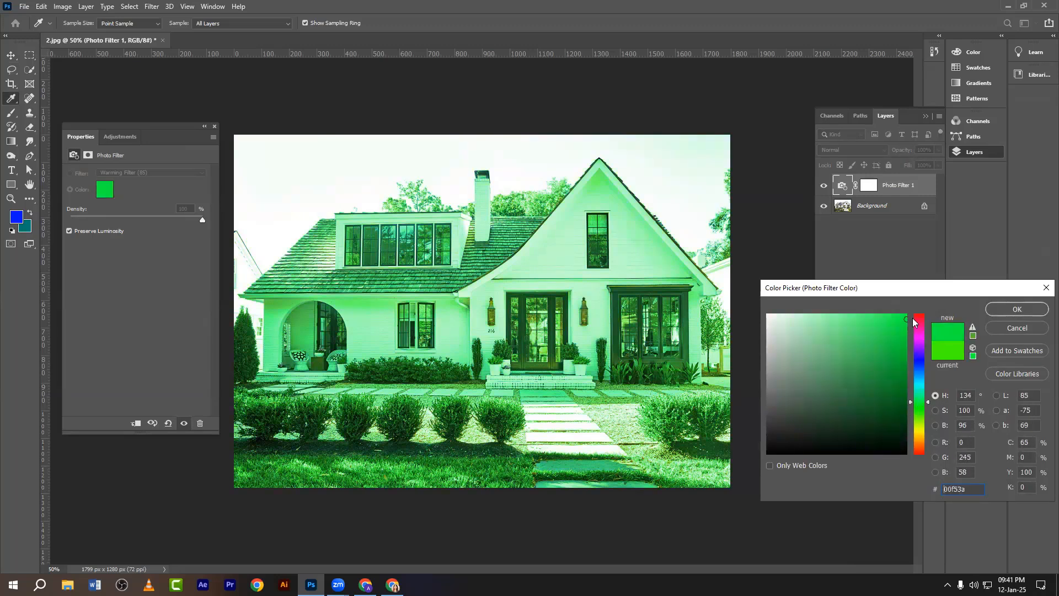
pyautogui.click(1014, 310)
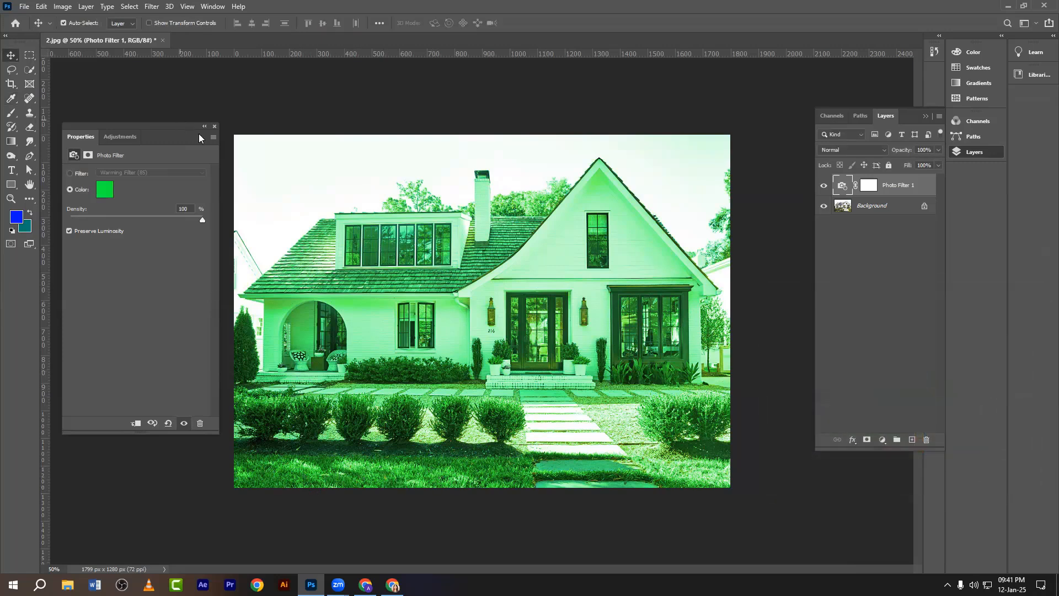
pyautogui.click(215, 127)
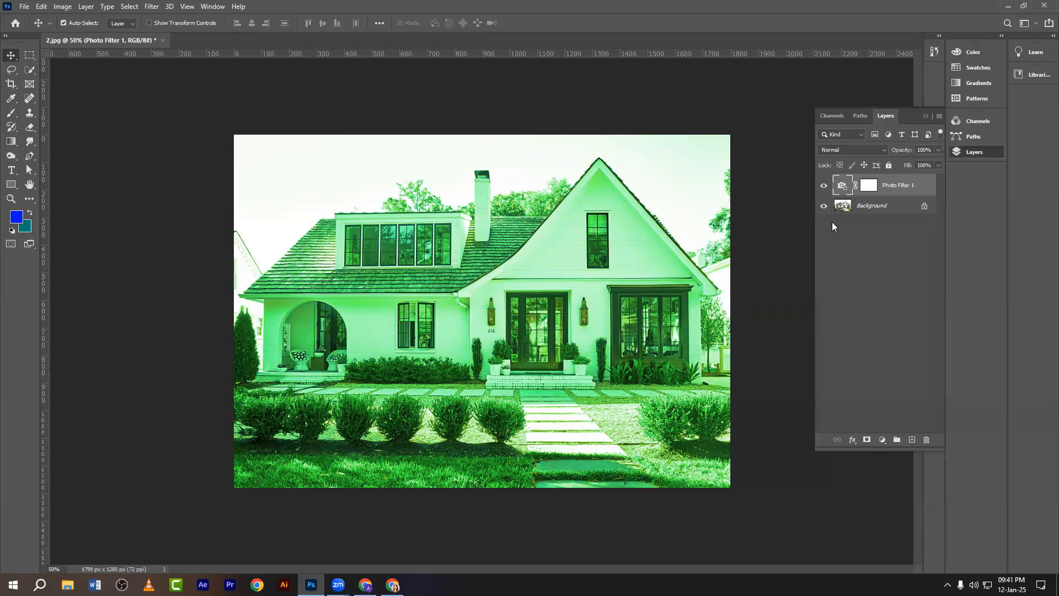
pyautogui.click(867, 190)
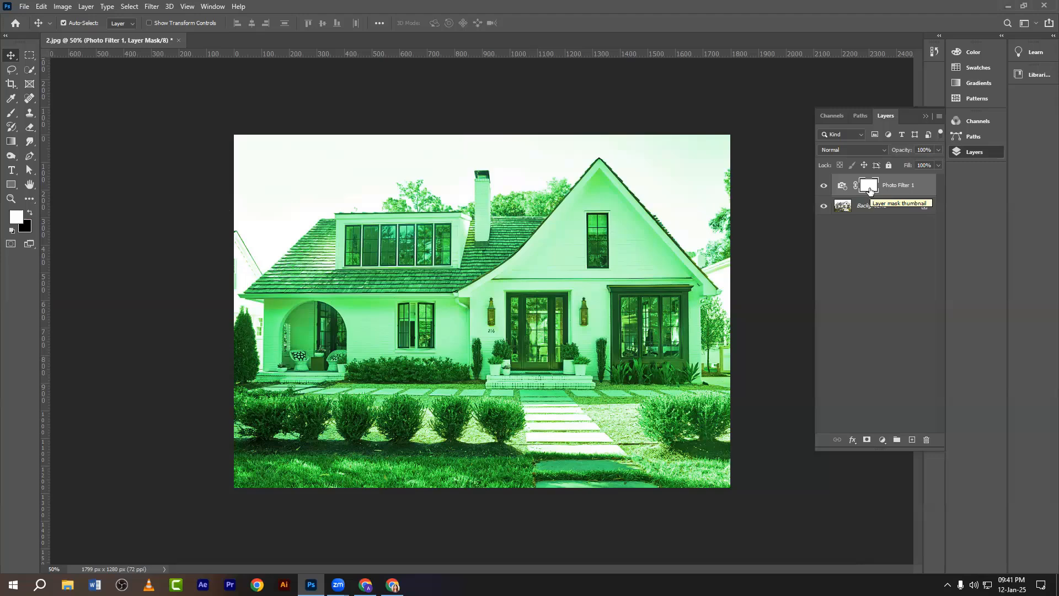
# Erase the green tint on the mask from sky, roof, house middle and shrubs.
pyautogui.press('e')
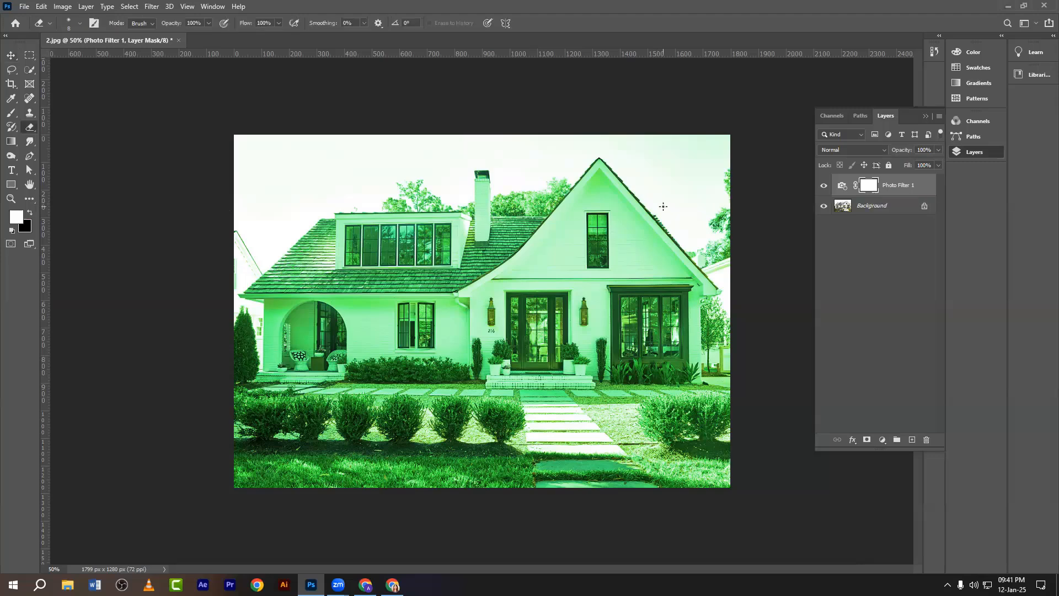
pyautogui.press(']')
pyautogui.press(']')
pyautogui.press(']')
pyautogui.press(']')
pyautogui.press(']')
pyautogui.press(']')
pyautogui.press(']')
pyautogui.press(']')
pyautogui.press(']')
pyautogui.press(']')
pyautogui.press(']')
pyautogui.press(']')
pyautogui.press(']')
pyautogui.press(']')
pyautogui.press(']')
pyautogui.press(']')
pyautogui.press(']')
pyautogui.press(']')
pyautogui.press(']')
pyautogui.press(']')
pyautogui.moveTo(523, 176); pyautogui.dragTo(248, 182)
pyautogui.press('[')
pyautogui.press('[')
pyautogui.press('[')
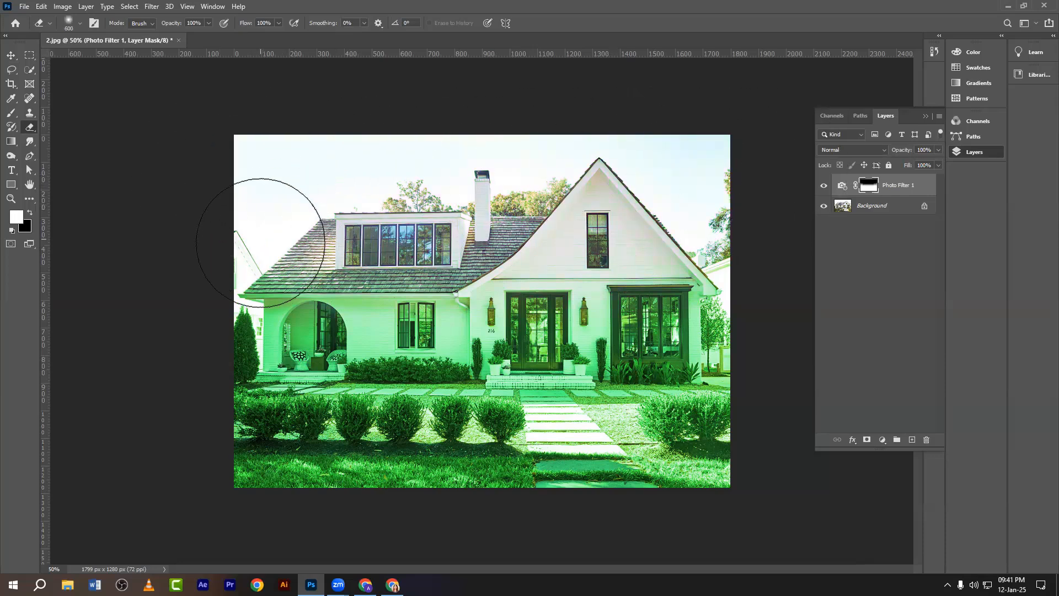
pyautogui.moveTo(249, 288); pyautogui.dragTo(717, 296)
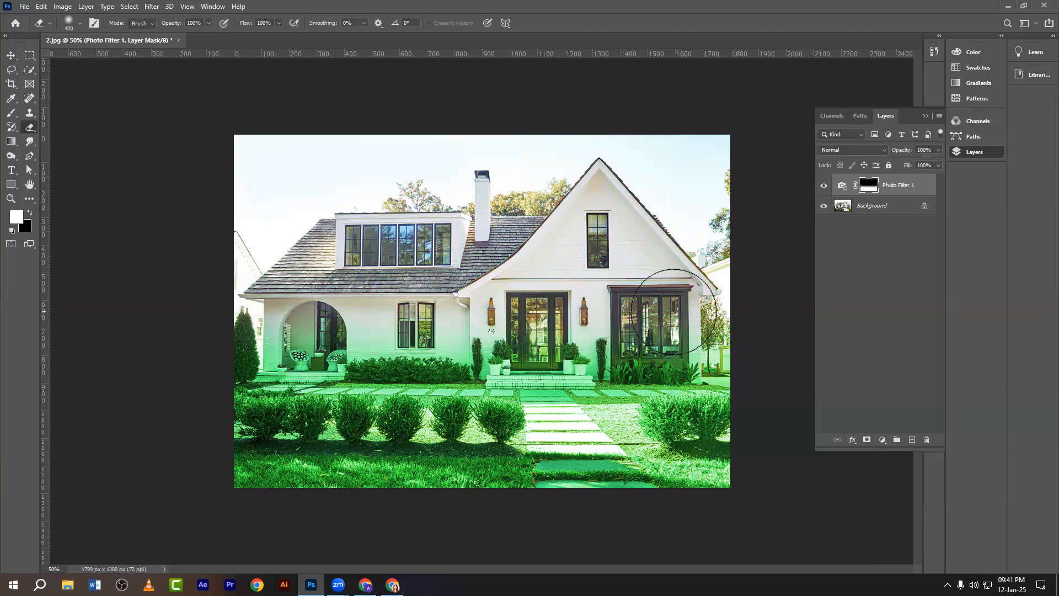
pyautogui.press('[')
pyautogui.press('[')
pyautogui.press('[')
pyautogui.moveTo(257, 347)
pyautogui.mouseDown()
pyautogui.moveTo(412, 352)
pyautogui.moveTo(483, 369)
pyautogui.moveTo(756, 366)
pyautogui.moveTo(208, 362)
pyautogui.mouseUp()
# Clear the tint from the path pavers, then drag Photo Filter 1 to the trash.
pyautogui.press('[')
pyautogui.press('[')
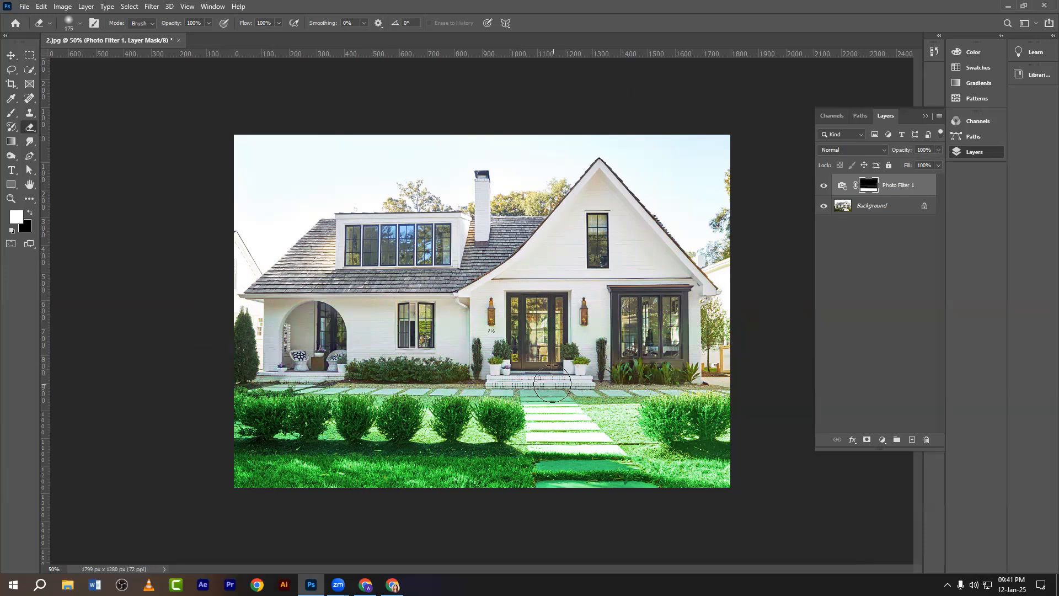
pyautogui.moveTo(552, 384)
pyautogui.mouseDown()
pyautogui.moveTo(580, 493)
pyautogui.moveTo(553, 445)
pyautogui.moveTo(553, 397)
pyautogui.mouseUp()
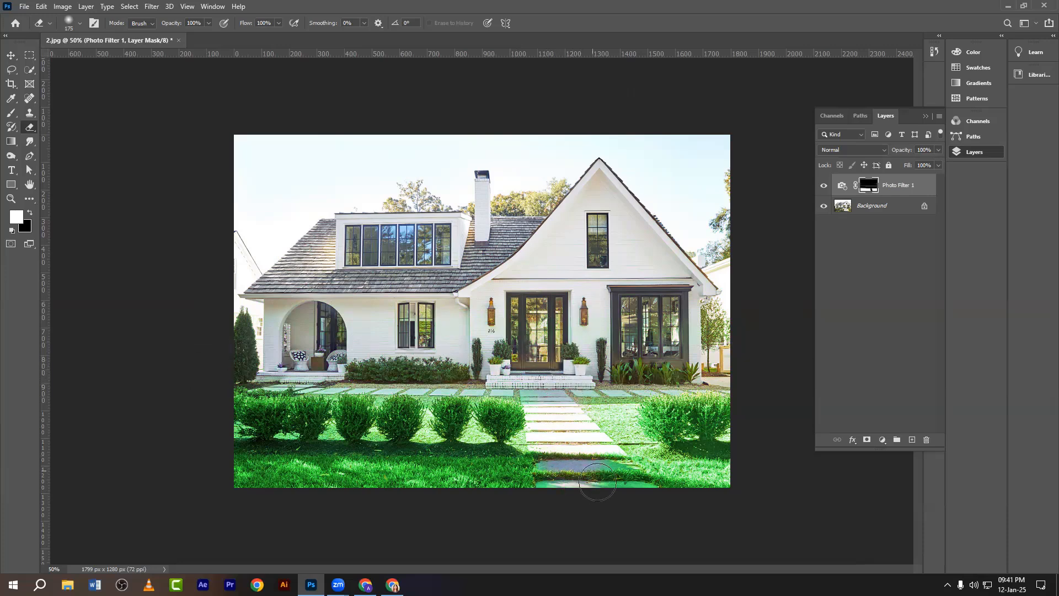
pyautogui.click(11, 55)
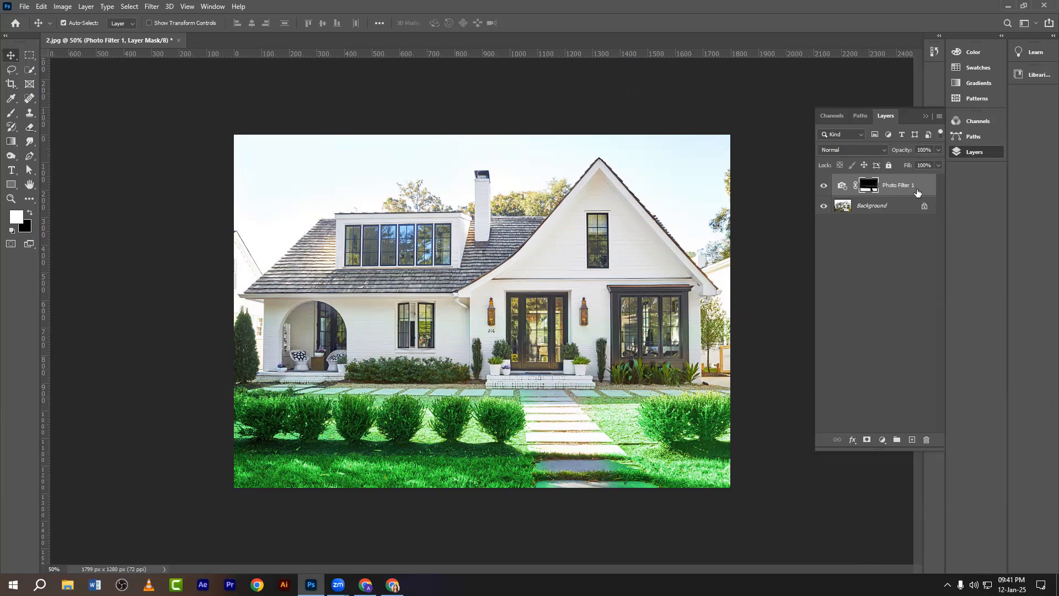
pyautogui.moveTo(916, 191); pyautogui.dragTo(927, 440)
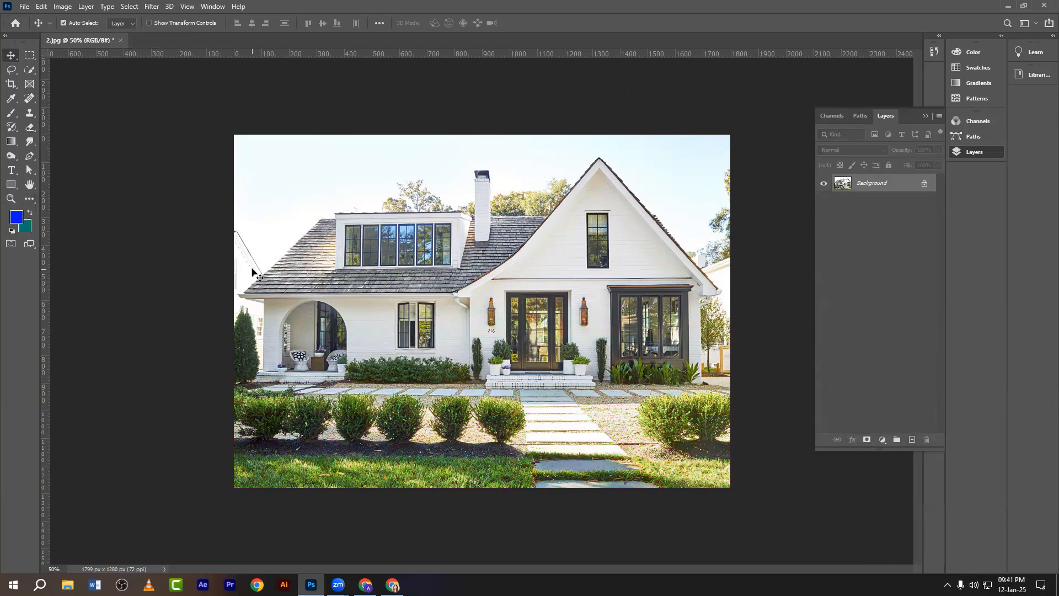
# Duplicate the photo as Layer 1 and switch to the Polygonal Lasso Tool.
pyautogui.hotkey('ctrl', 'j')
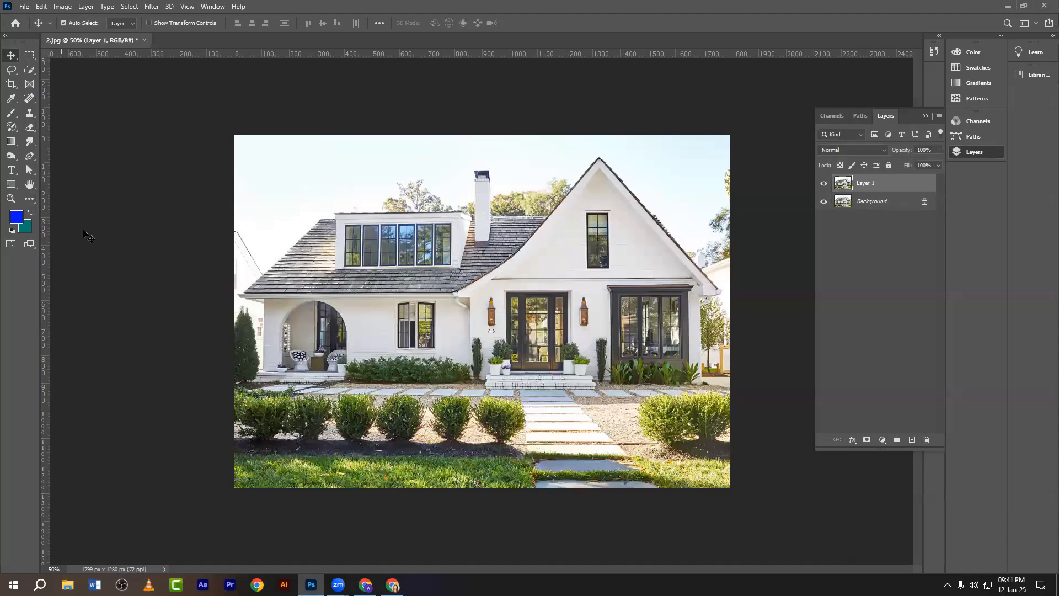
pyautogui.rightClick(29, 59)
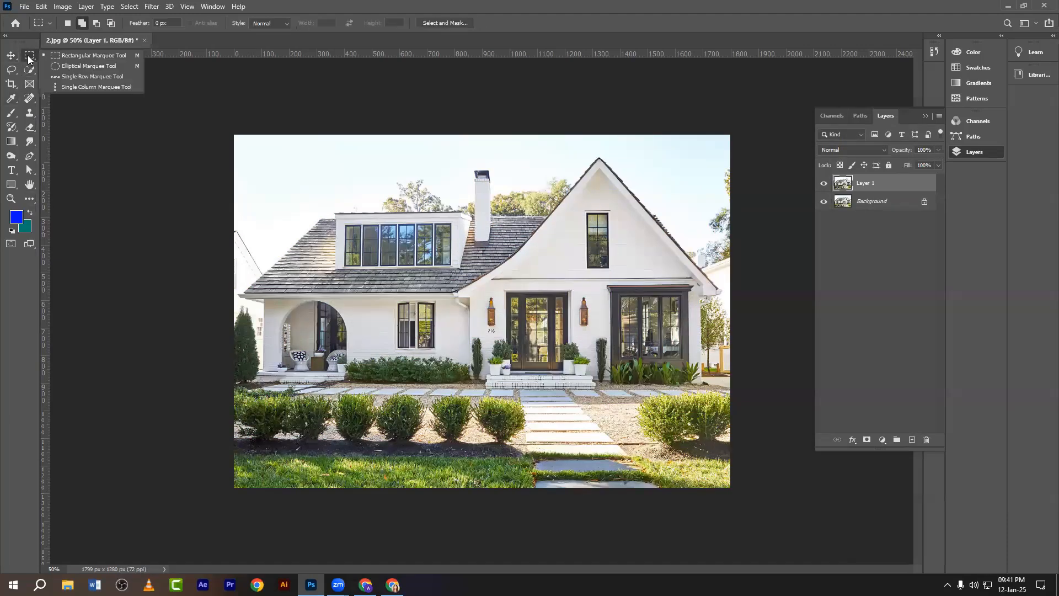
pyautogui.click(72, 54)
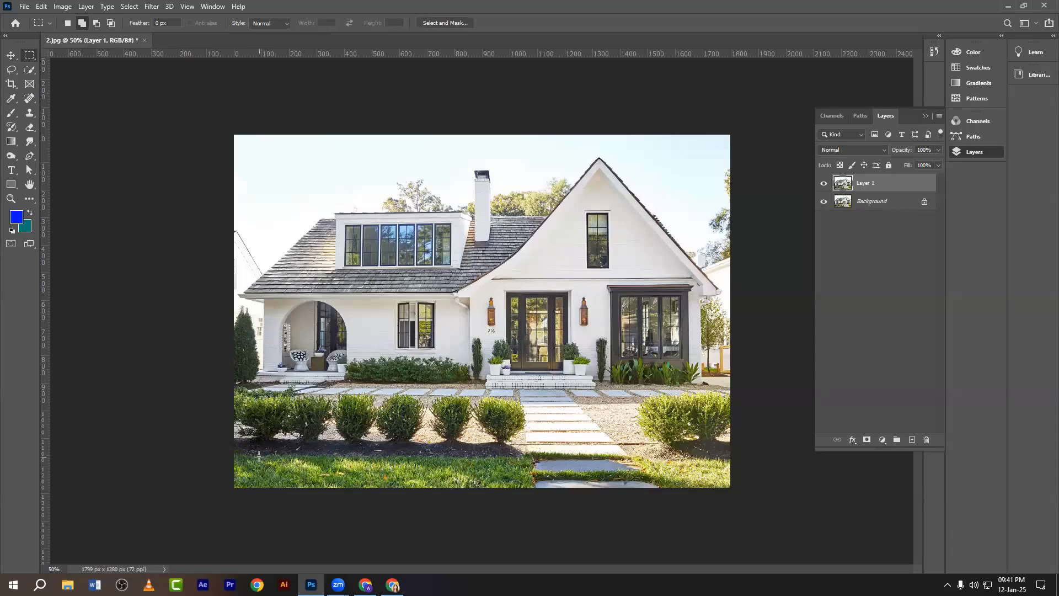
pyautogui.rightClick(11, 69)
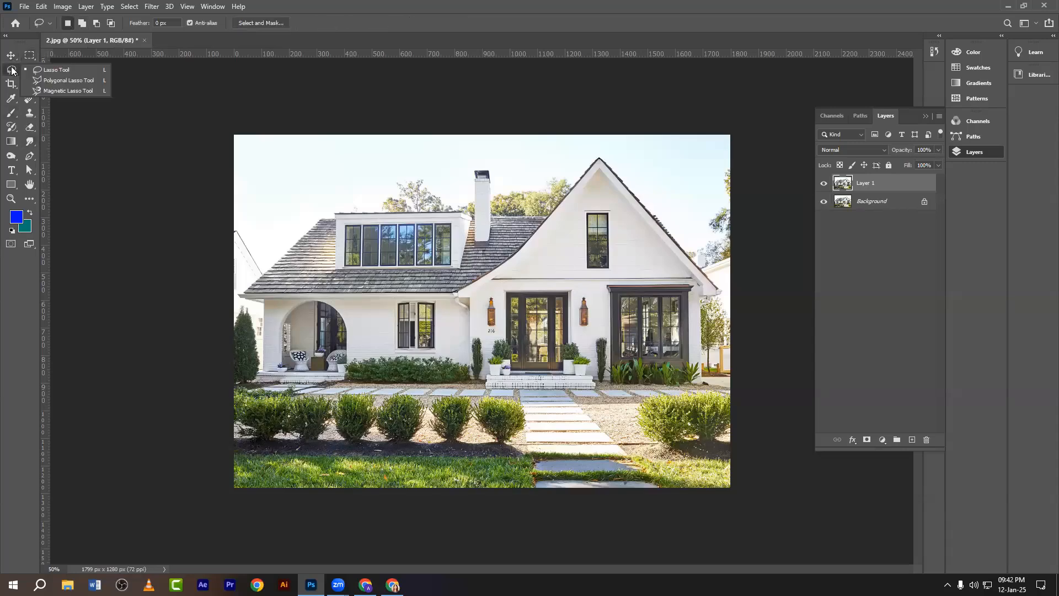
pyautogui.click(46, 80)
# Enclose the lower-left lawn strip in a straight-edged selection at 50% zoom.
pyautogui.hotkey('ctrl', '+')
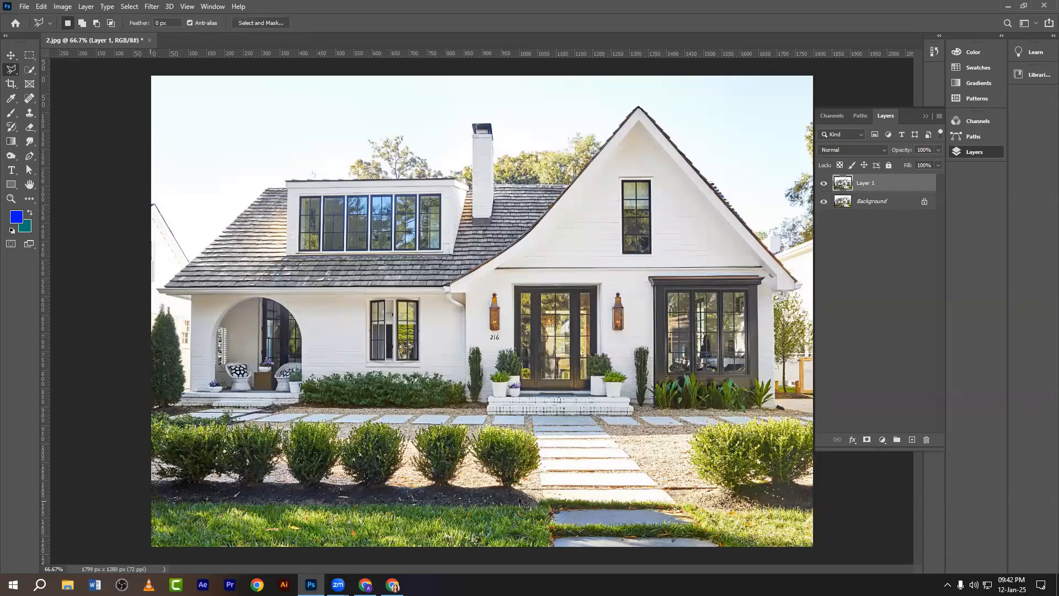
pyautogui.hotkey('ctrl', '-')
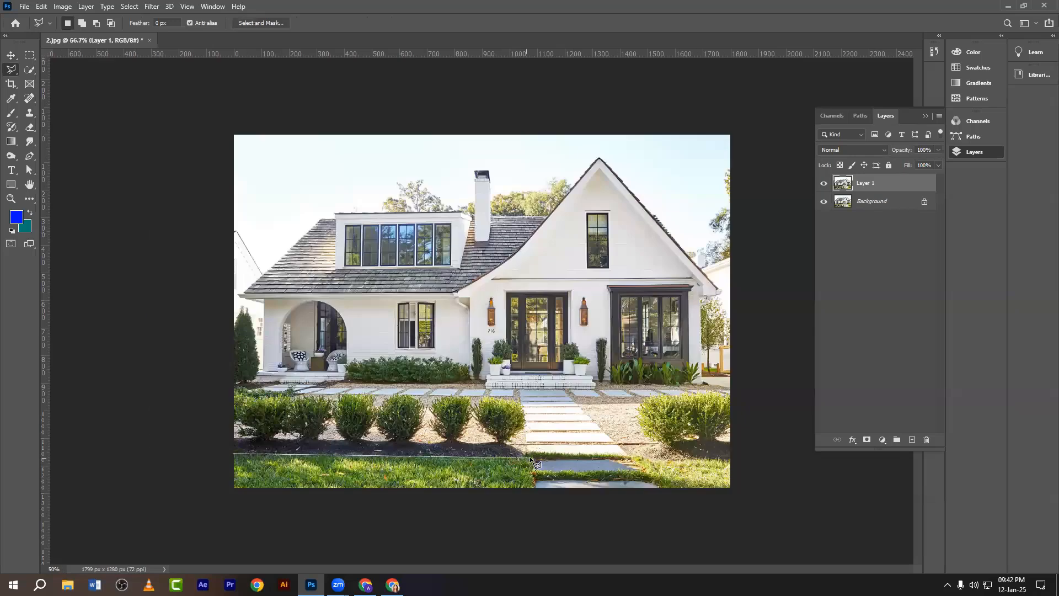
pyautogui.click(529, 454)
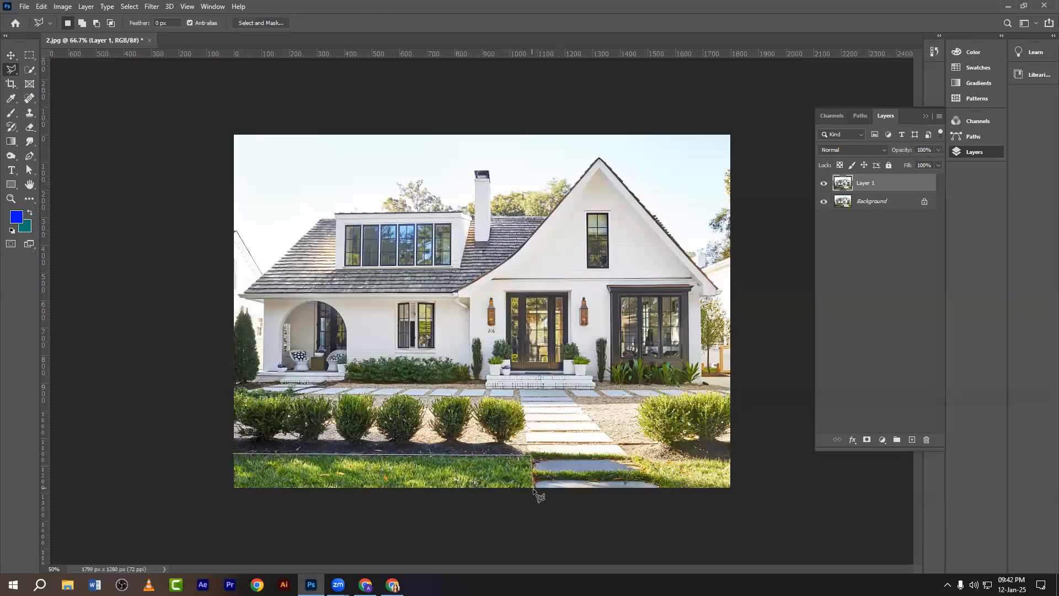
pyautogui.click(532, 488)
pyautogui.click(234, 454)
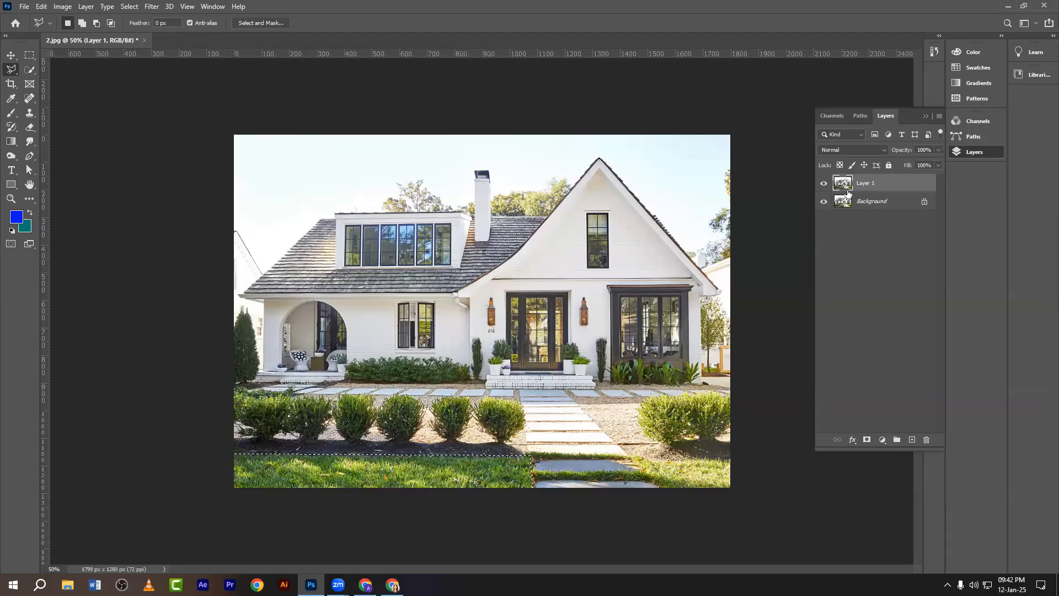
pyautogui.click(882, 439)
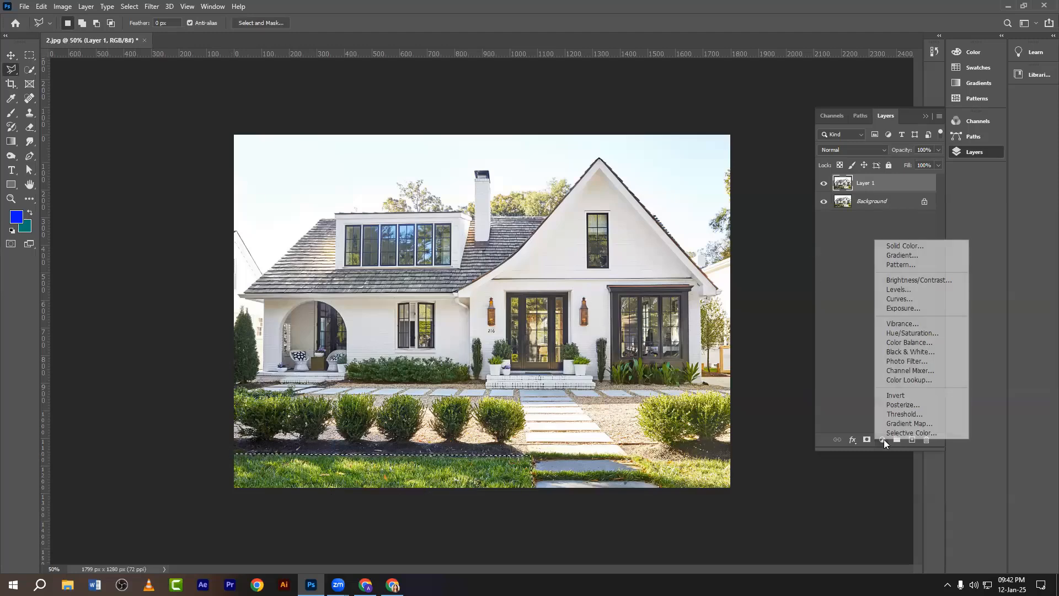
# Add a green Photo Filter adjustment to the masked lawn and raise its density to 100%.
pyautogui.click(894, 361)
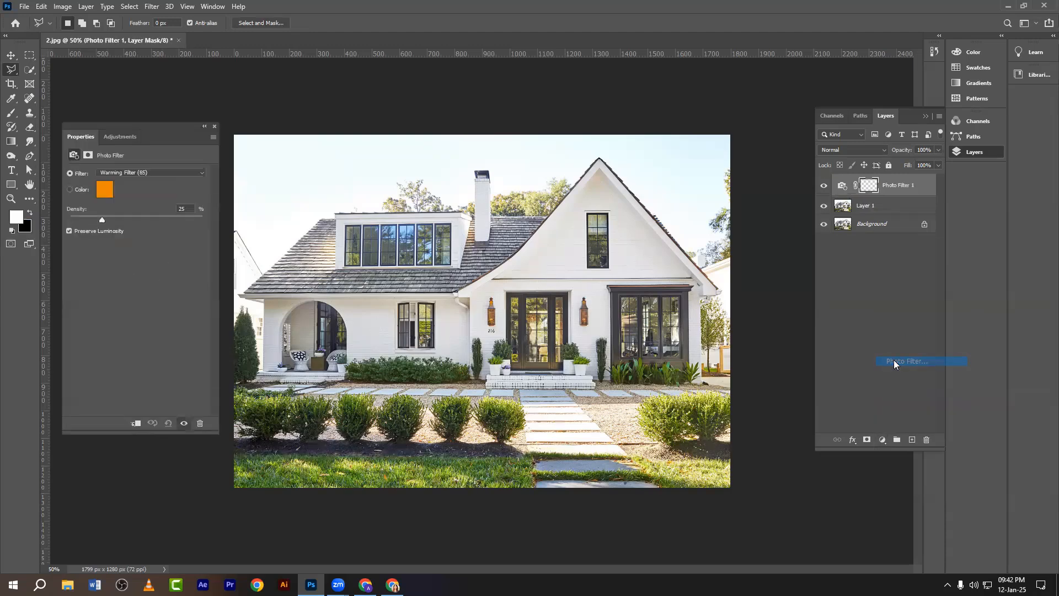
pyautogui.click(104, 190)
pyautogui.click(918, 411)
pyautogui.moveTo(918, 411); pyautogui.dragTo(919, 400)
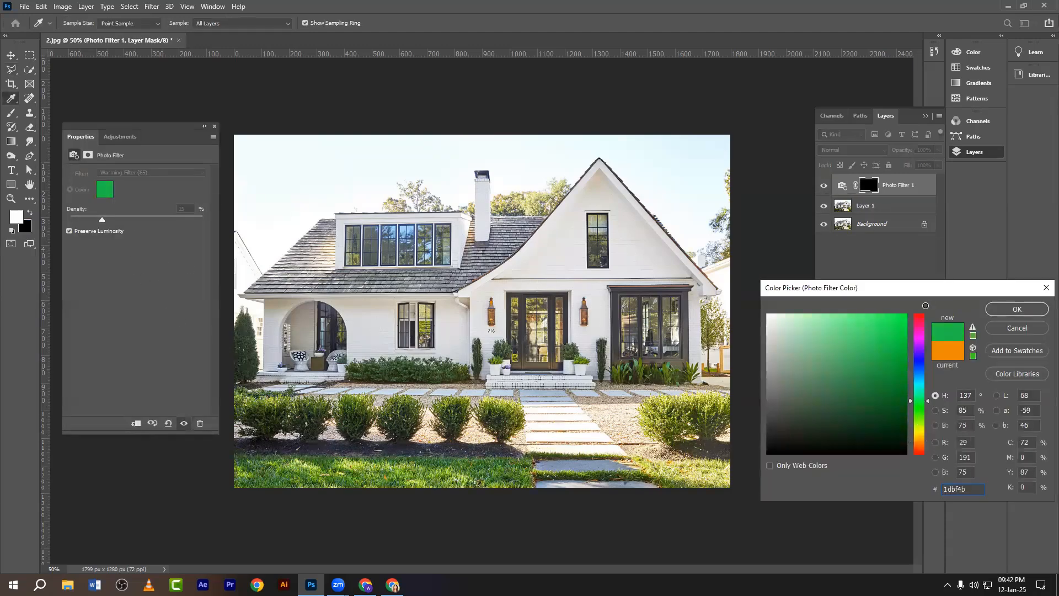
pyautogui.click(1000, 310)
pyautogui.click(842, 185)
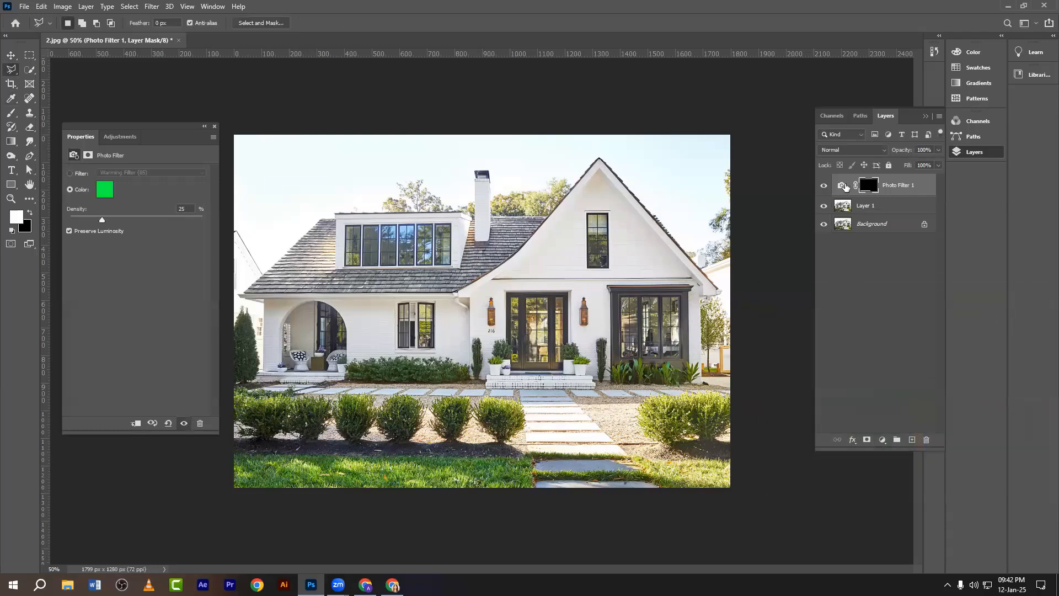
pyautogui.moveTo(104, 222); pyautogui.dragTo(237, 235)
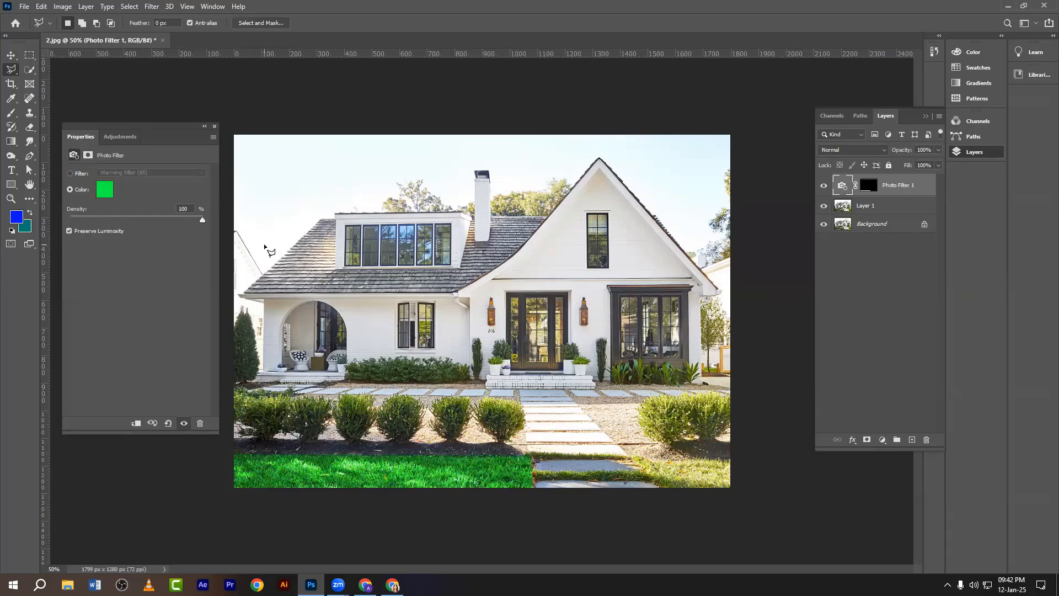
# Take a screen capture of the photo with the green lawn strip outlined in red.
pyautogui.press('Print')
pyautogui.moveTo(222, 119); pyautogui.dragTo(673, 497)
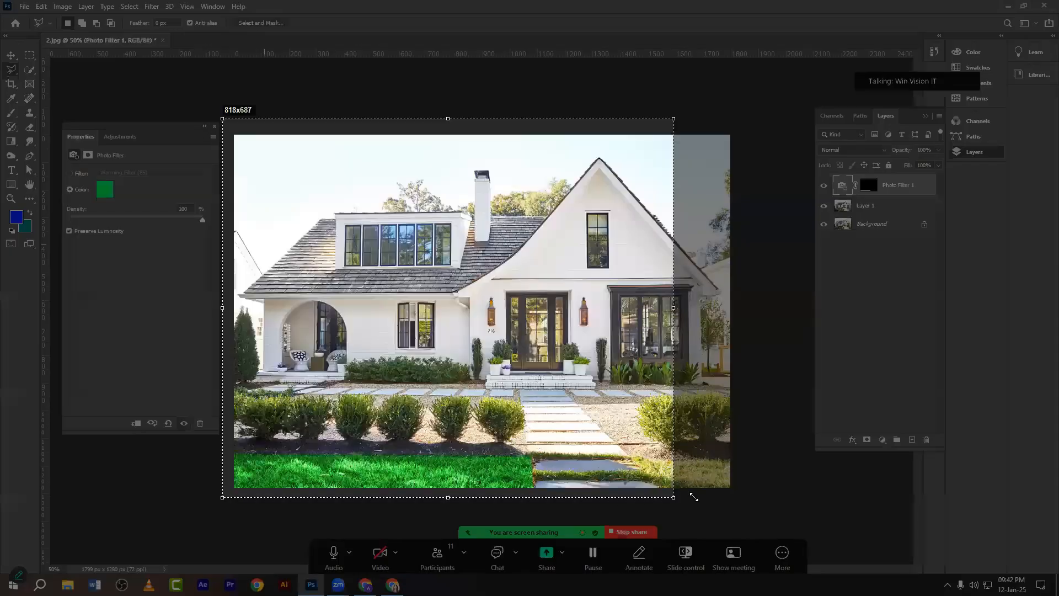
pyautogui.moveTo(757, 504); pyautogui.dragTo(757, 504)
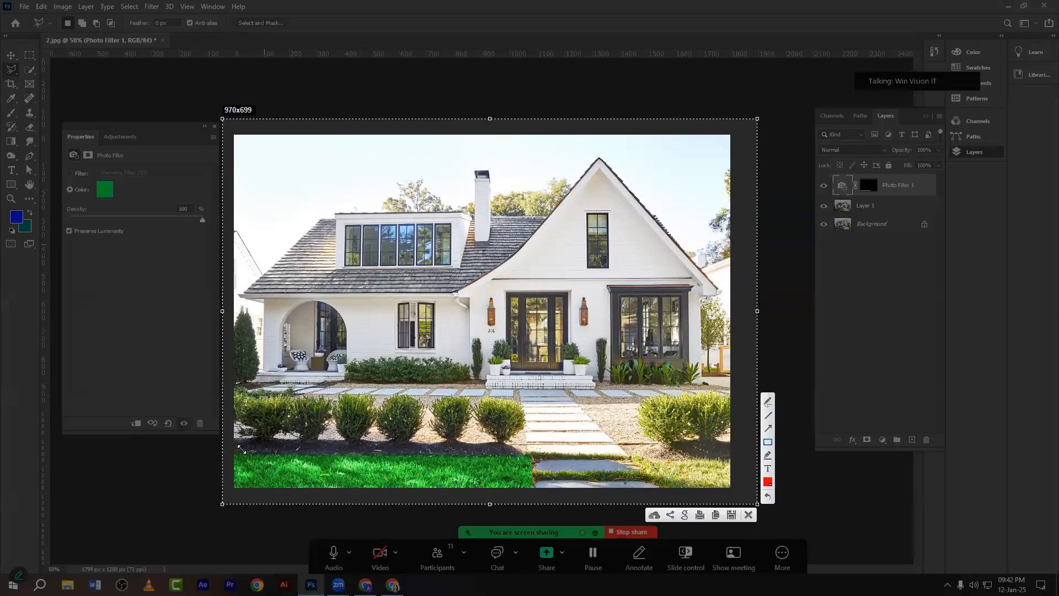
pyautogui.moveTo(225, 444)
pyautogui.mouseDown()
pyautogui.moveTo(435, 499)
pyautogui.moveTo(538, 495)
pyautogui.mouseUp()
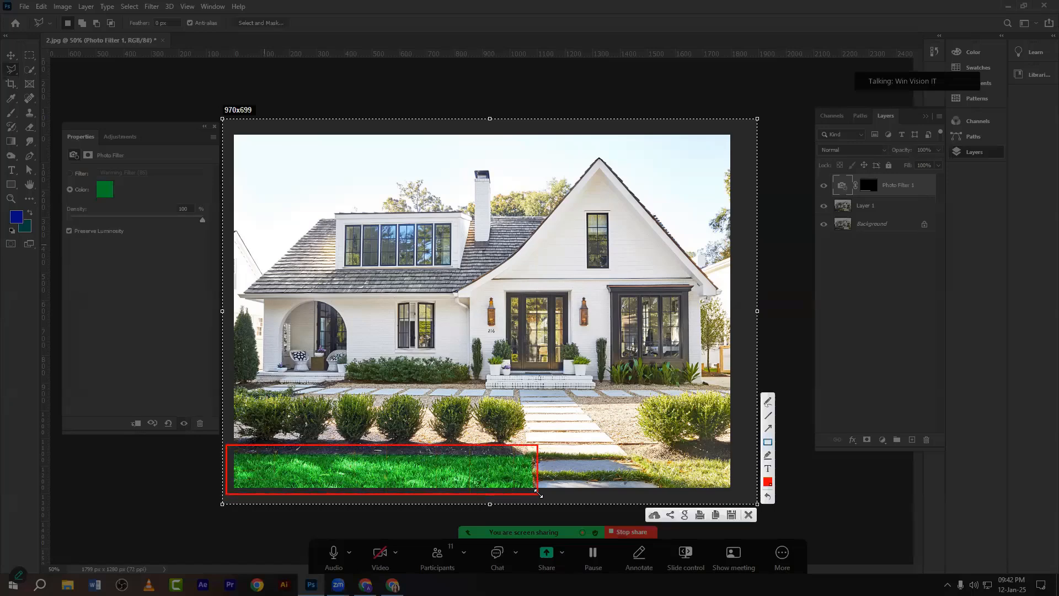
pyautogui.click(749, 514)
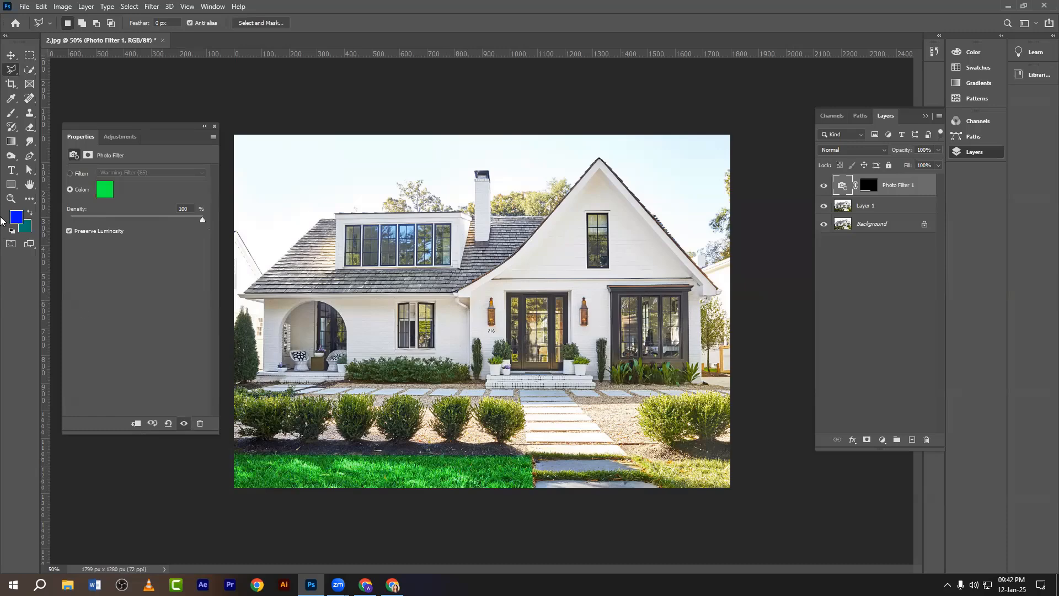
# Switch the lawn Photo Filter colour to pure red at about 100% density, then close its properties.
pyautogui.click(11, 55)
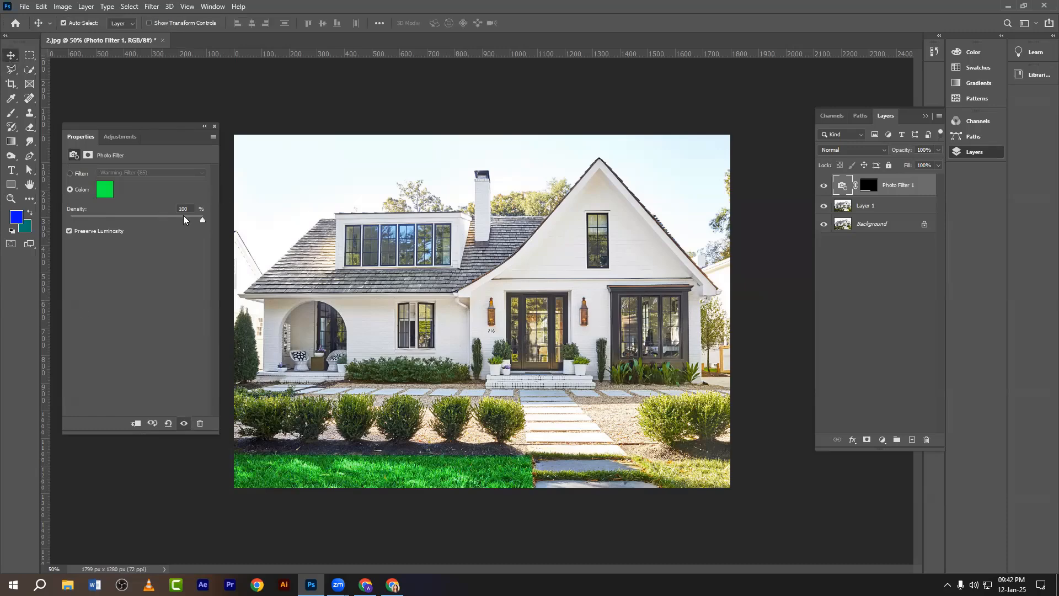
pyautogui.click(111, 190)
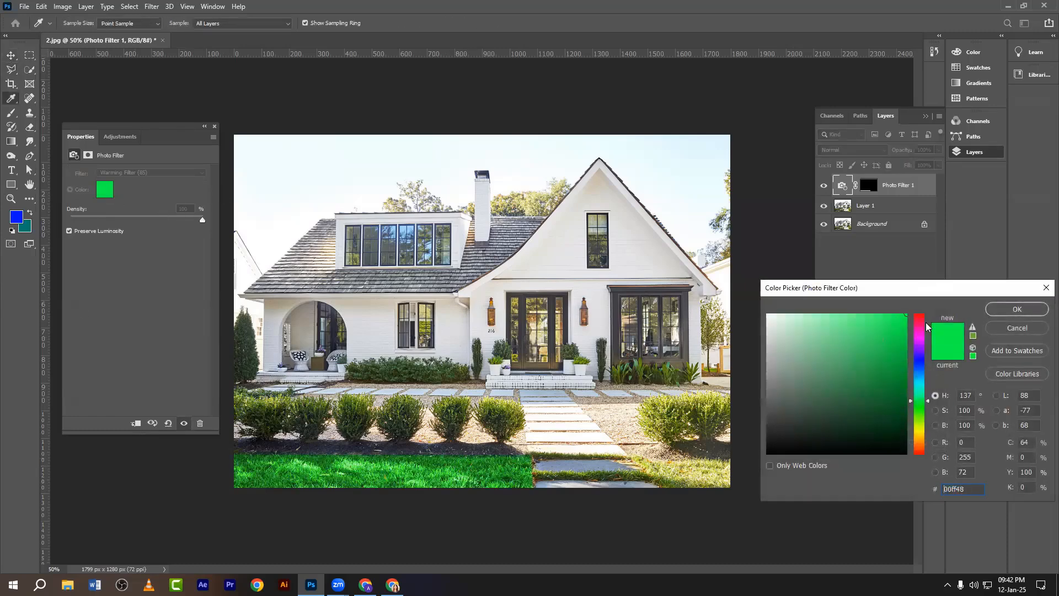
pyautogui.click(918, 309)
pyautogui.click(1018, 309)
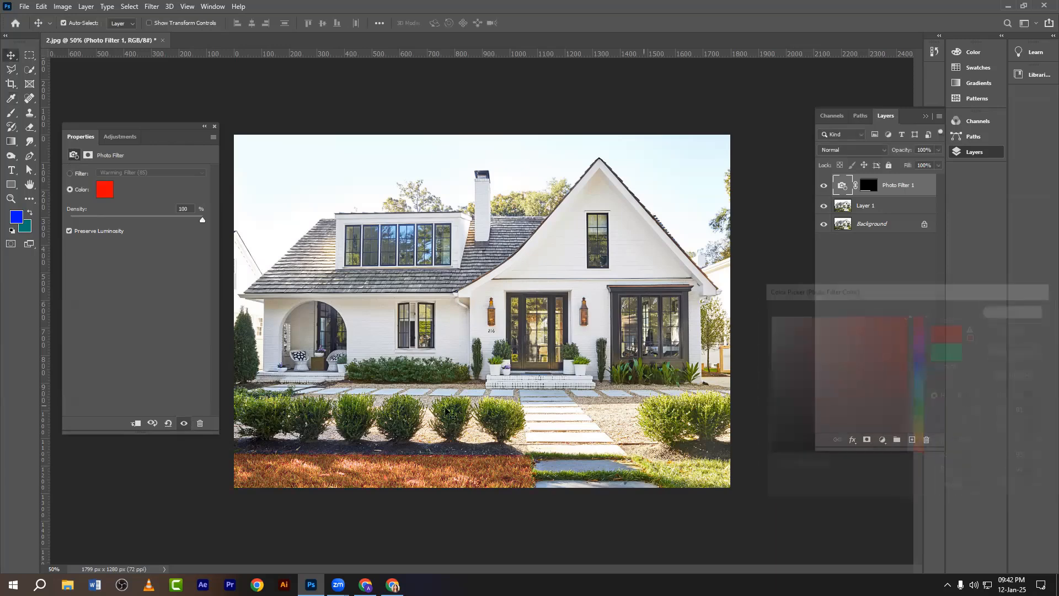
pyautogui.moveTo(182, 222); pyautogui.dragTo(247, 239)
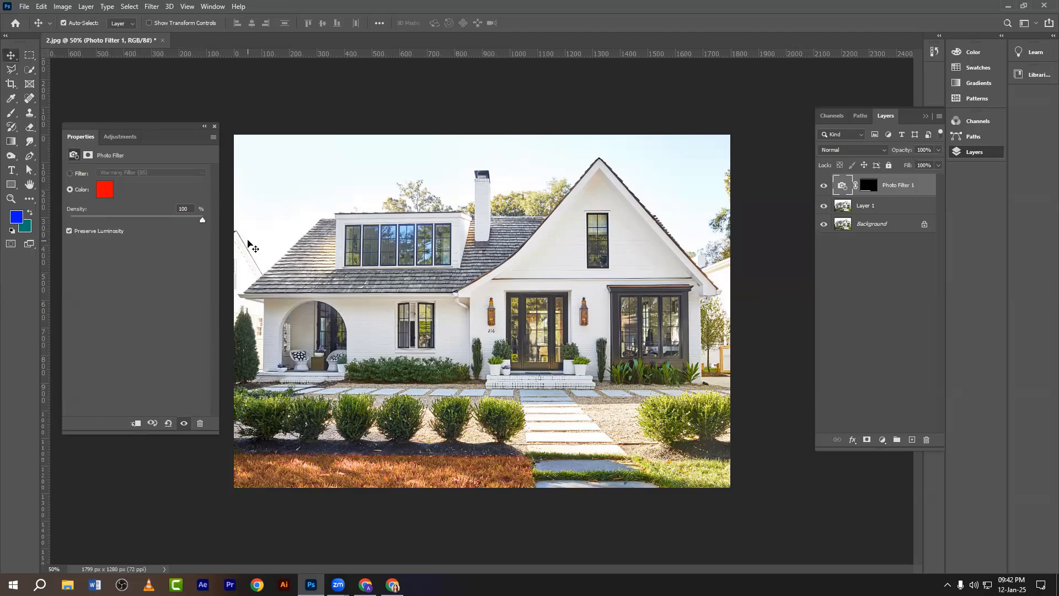
pyautogui.click(215, 126)
pyautogui.click(554, 262)
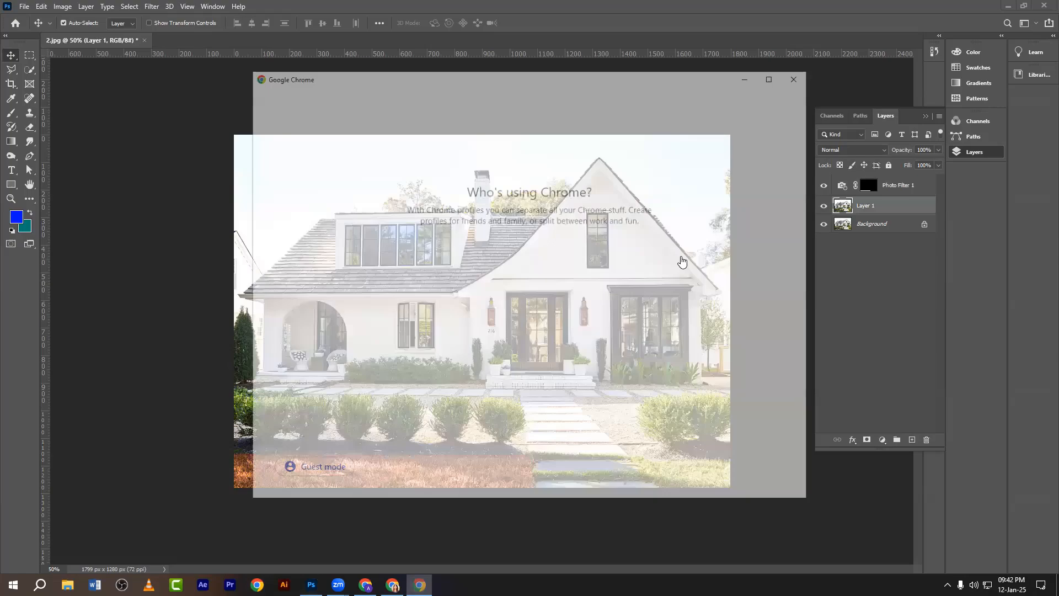
# Search for 'man image' in Chrome using the Graphic Design profile.
pyautogui.click(679, 241)
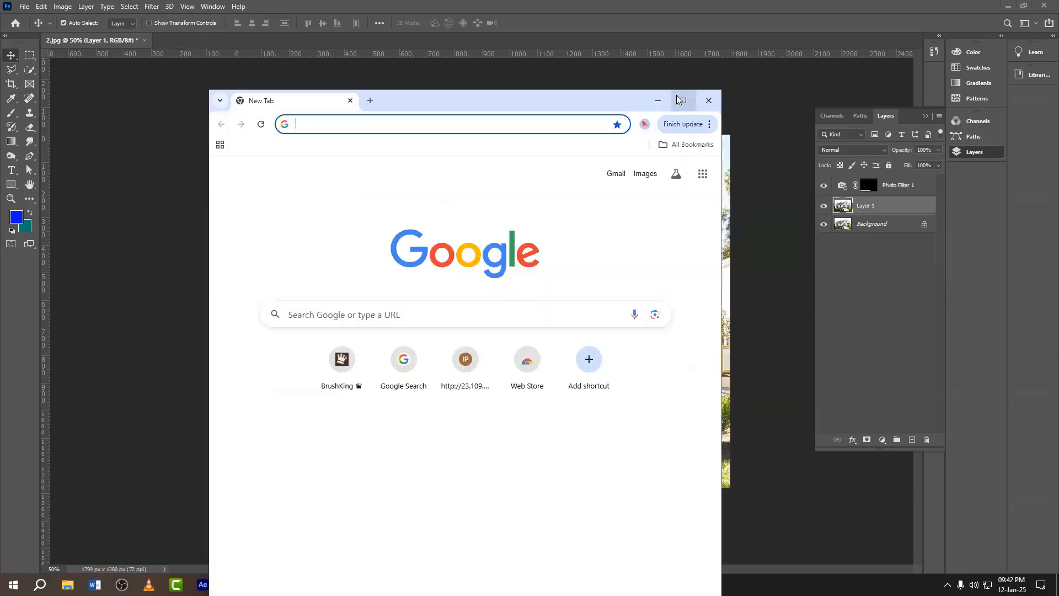
pyautogui.click(679, 101)
pyautogui.write('man ')
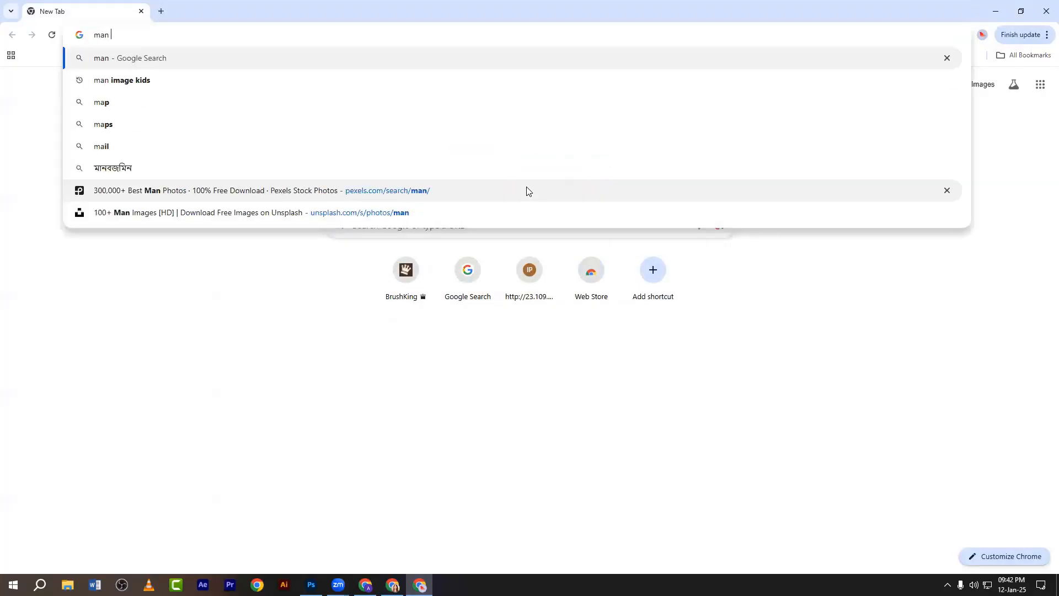
pyautogui.write('image')
pyautogui.press('Return')
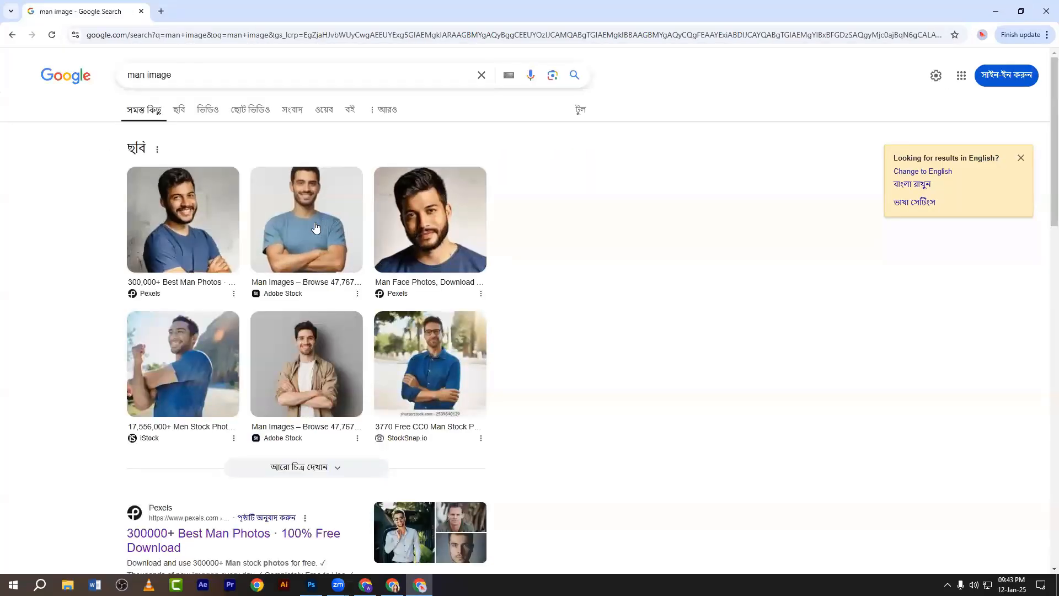
# Save the first man photo and open the downloaded JPG in Photoshop.
pyautogui.click(201, 238)
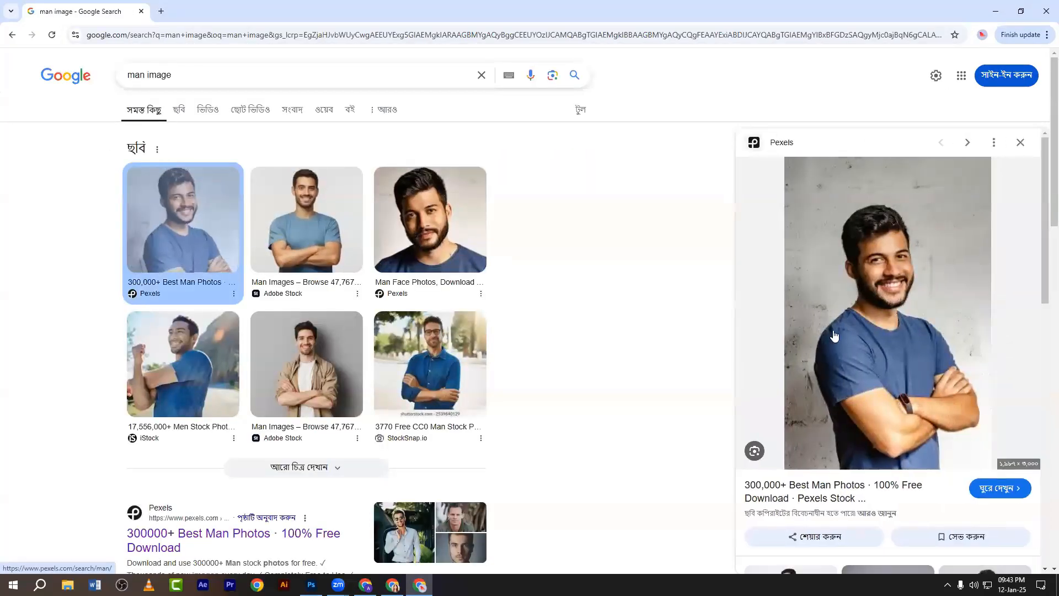
pyautogui.rightClick(843, 270)
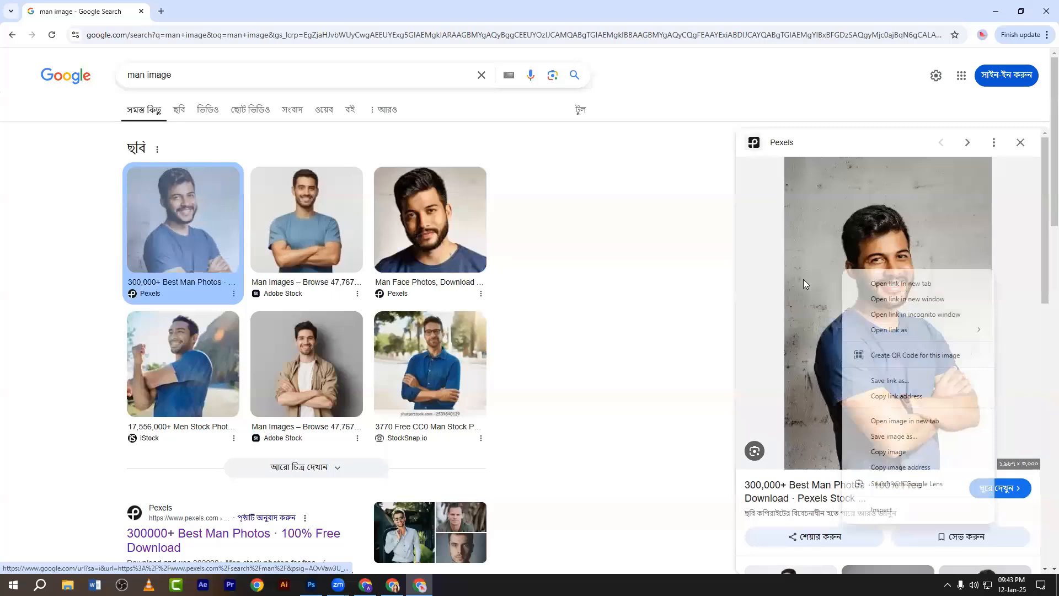
pyautogui.click(889, 437)
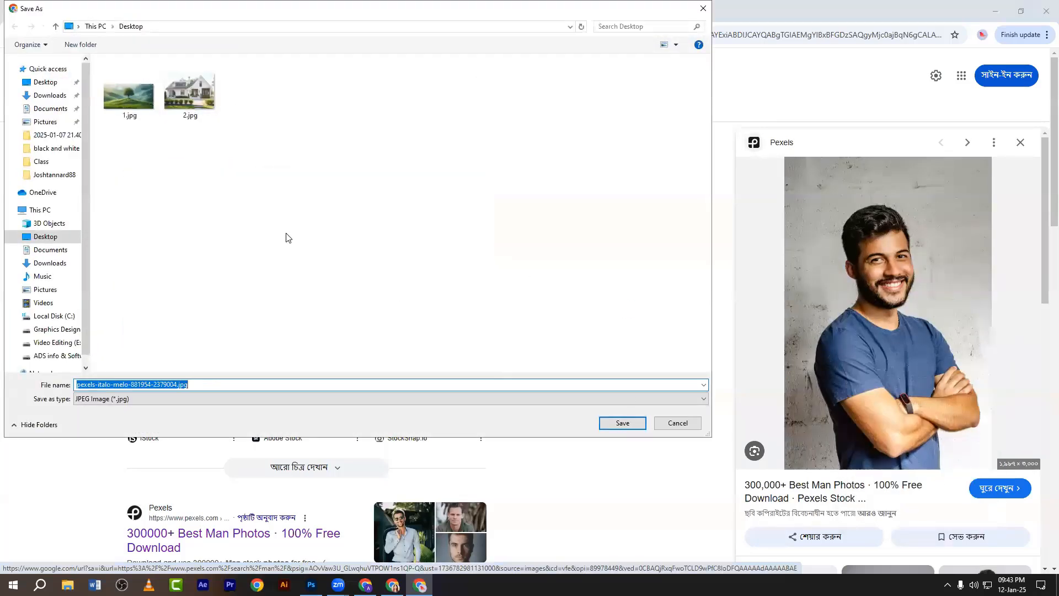
pyautogui.click(622, 423)
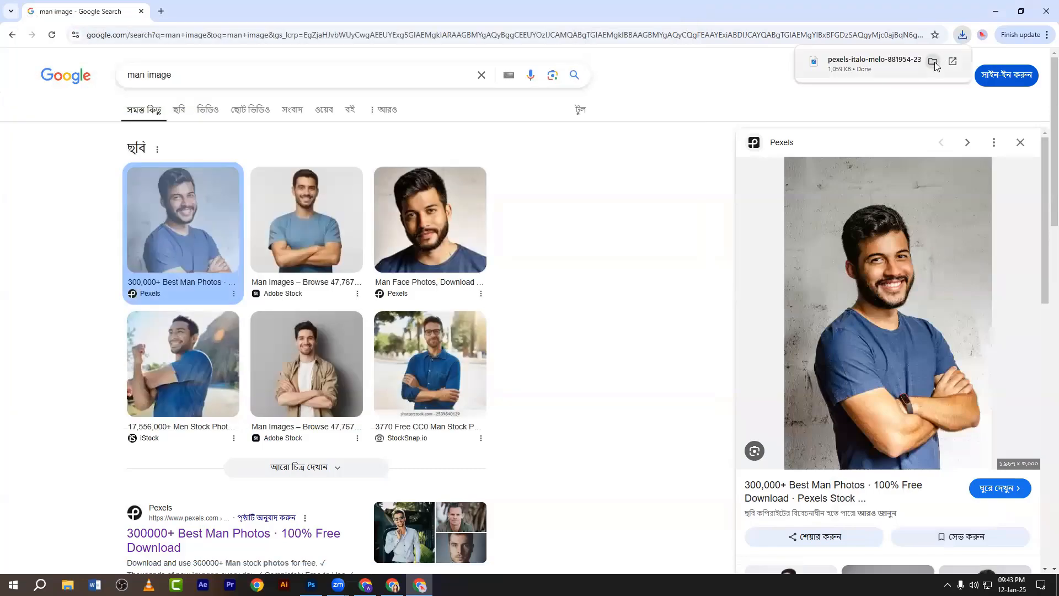
pyautogui.click(933, 62)
pyautogui.moveTo(241, 101); pyautogui.dragTo(375, 45)
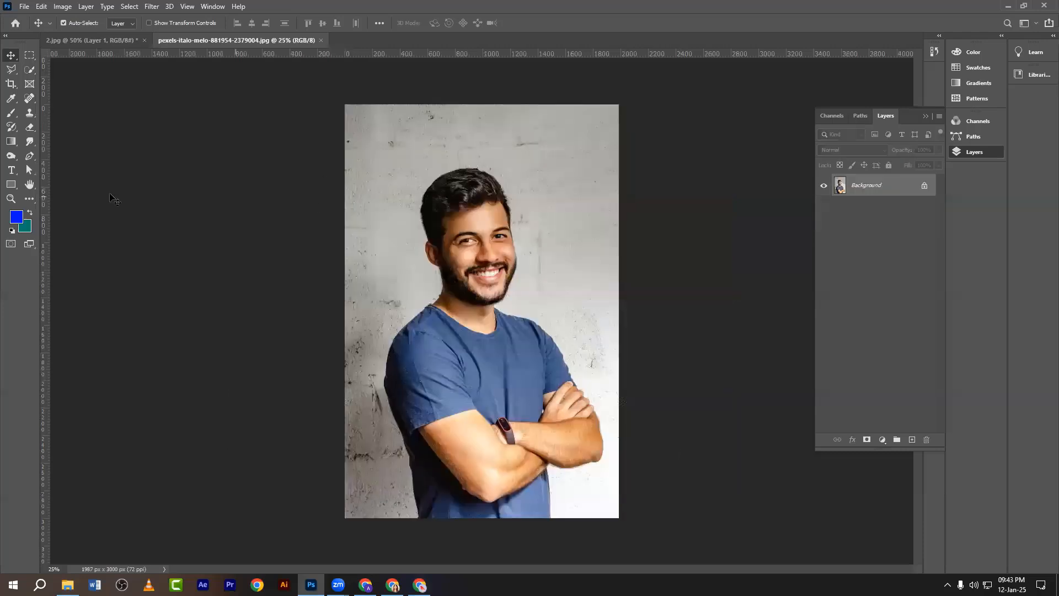
# Add a Photo Filter adjustment layer to the portrait, trying orange before setting it to ff0000 red.
pyautogui.moveTo(850, 447); pyautogui.dragTo(849, 468)
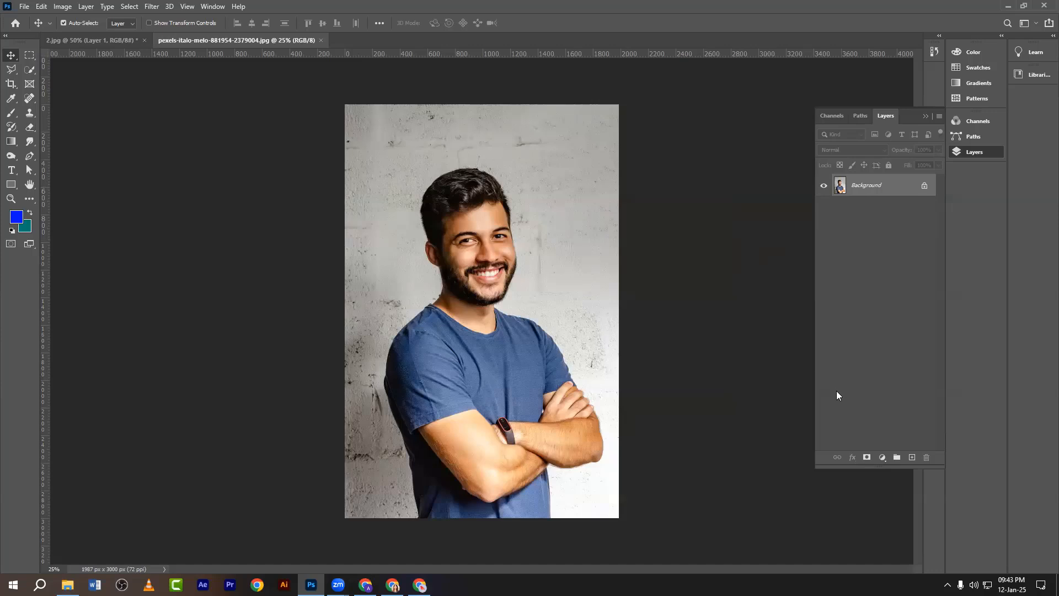
pyautogui.click(880, 458)
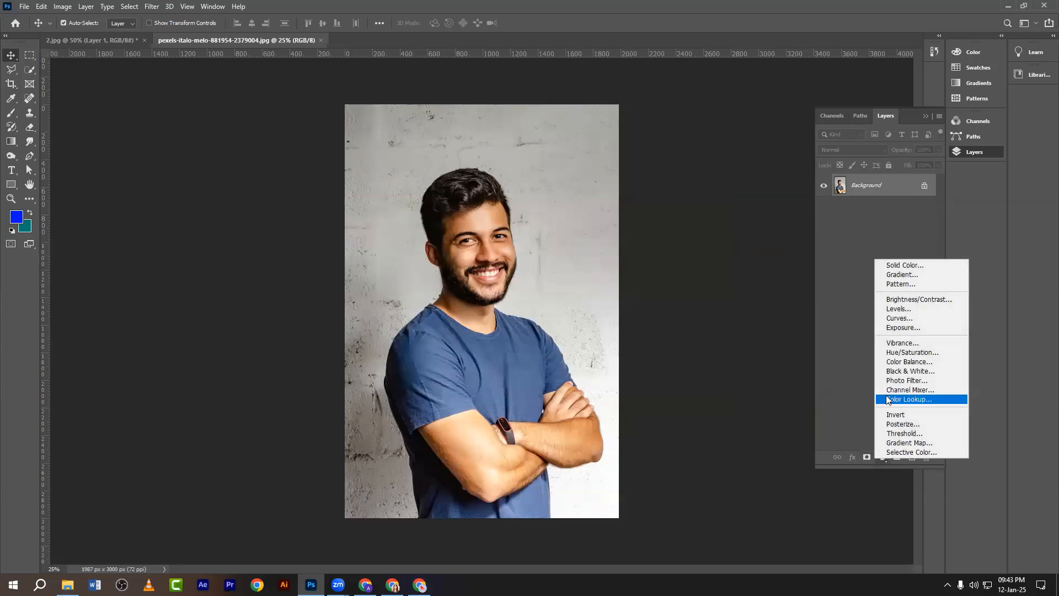
pyautogui.click(898, 380)
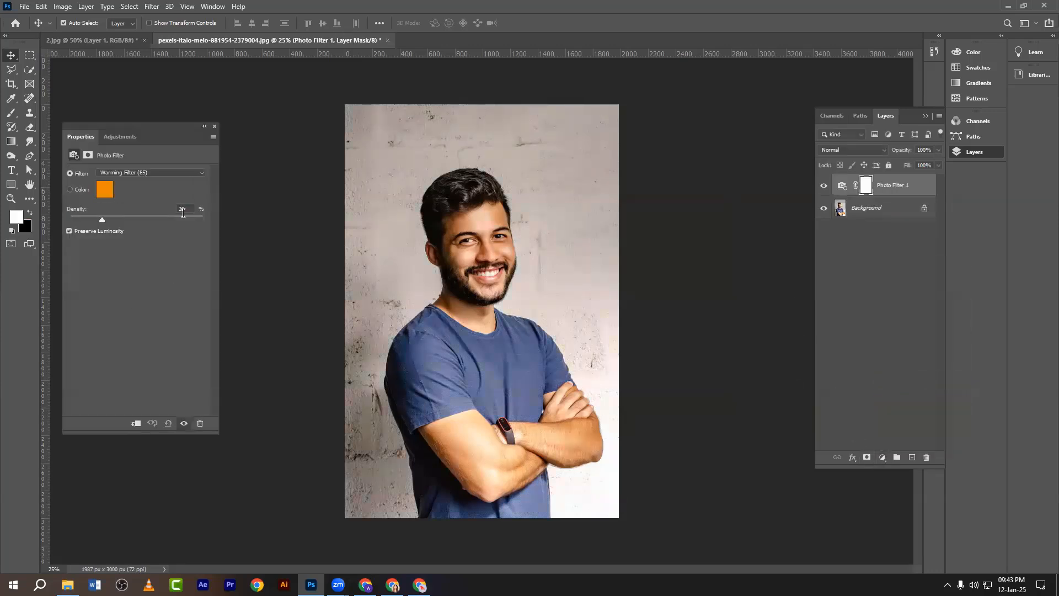
pyautogui.moveTo(133, 128); pyautogui.dragTo(192, 133)
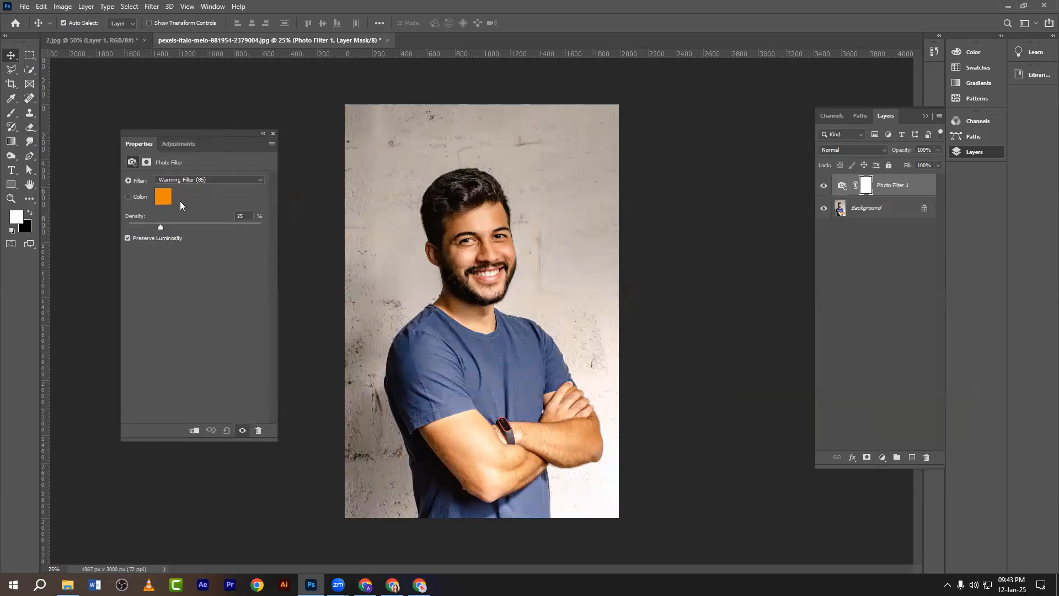
pyautogui.click(840, 187)
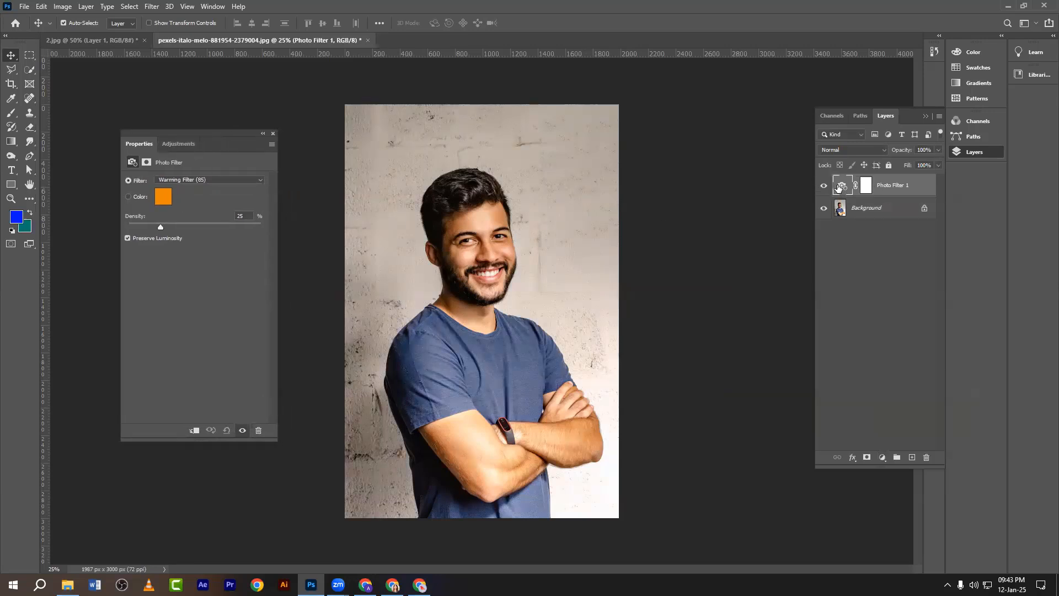
pyautogui.click(164, 197)
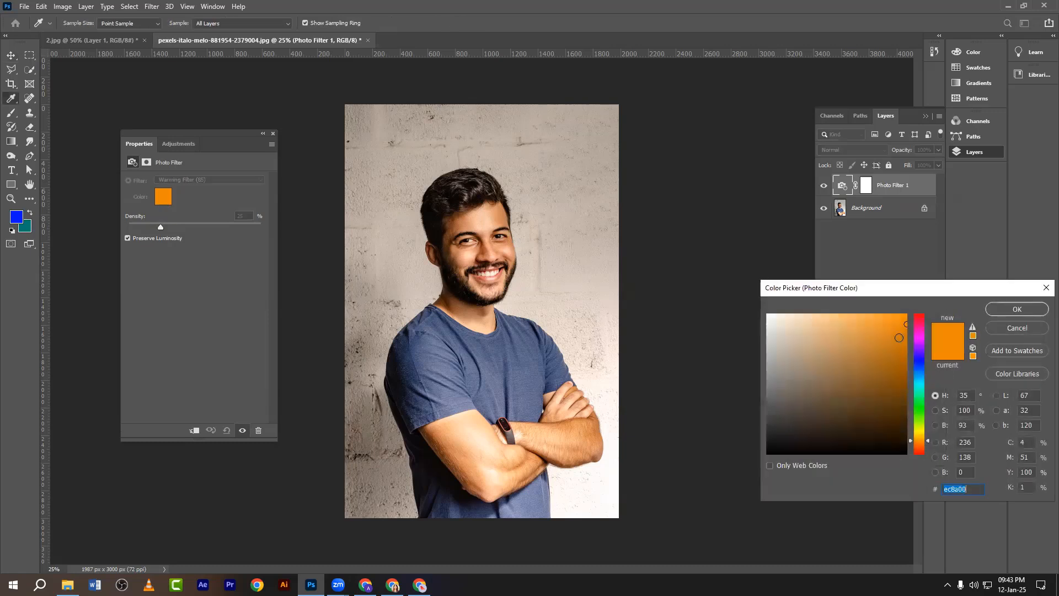
pyautogui.moveTo(890, 336); pyautogui.dragTo(863, 312)
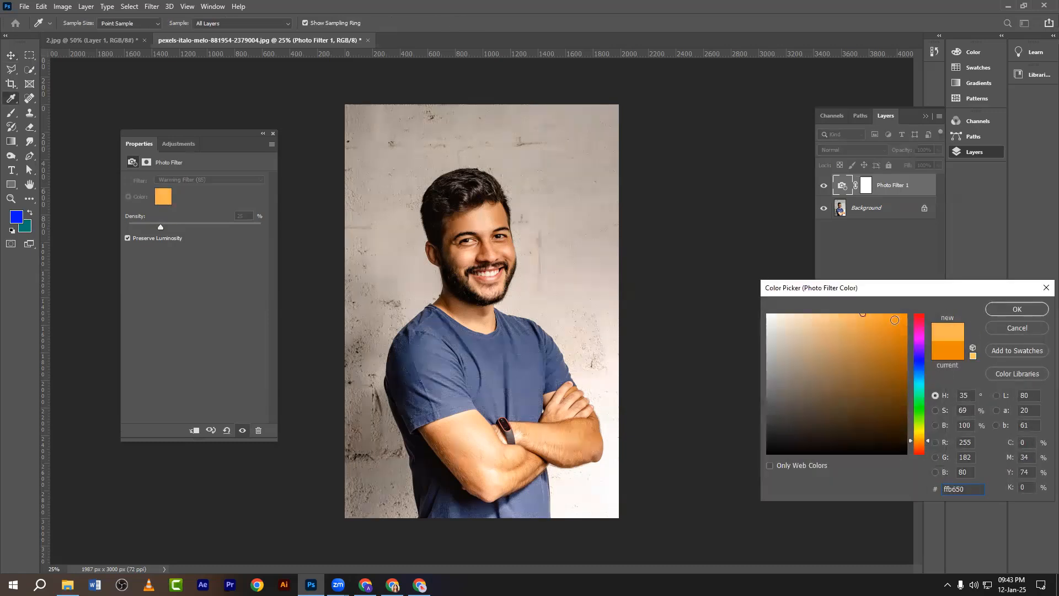
pyautogui.click(1005, 310)
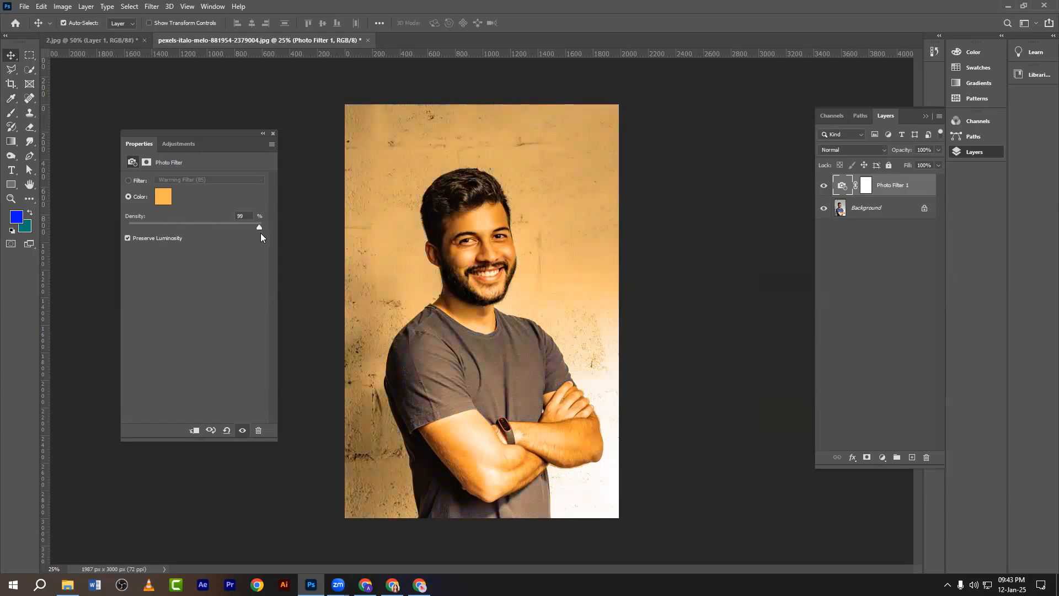
pyautogui.click(163, 196)
pyautogui.write('ff0000')
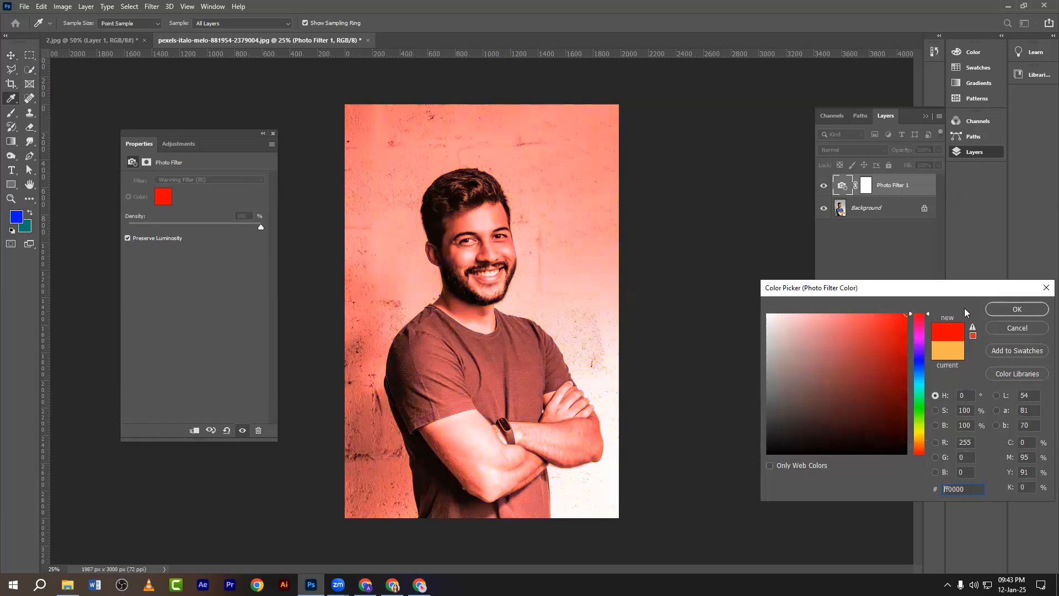
pyautogui.click(992, 311)
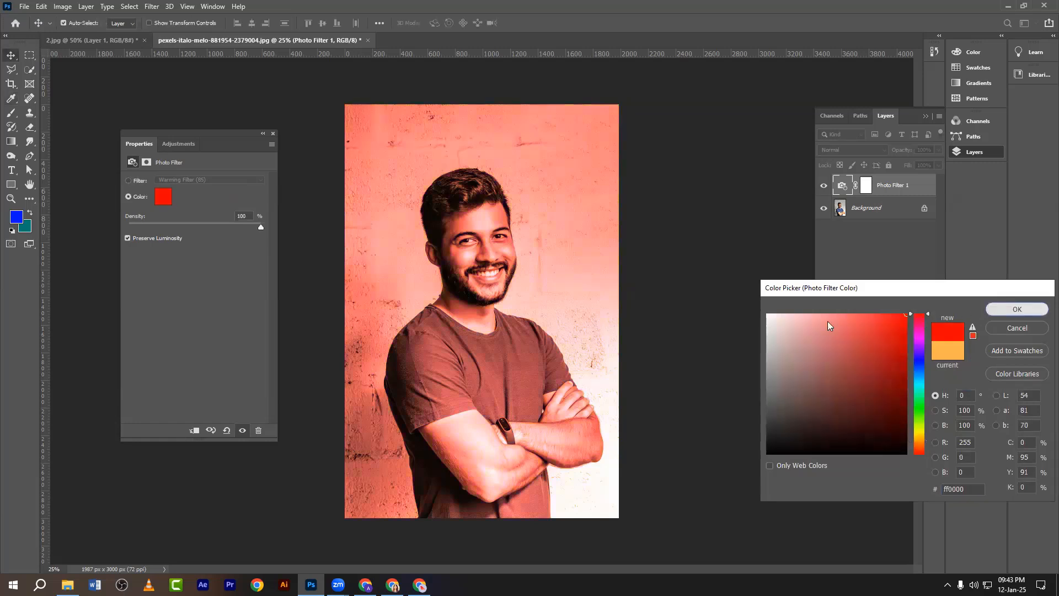
# Try cyan and violet filter hues, then close the picker keeping red and select Background.
pyautogui.click(164, 201)
pyautogui.click(924, 385)
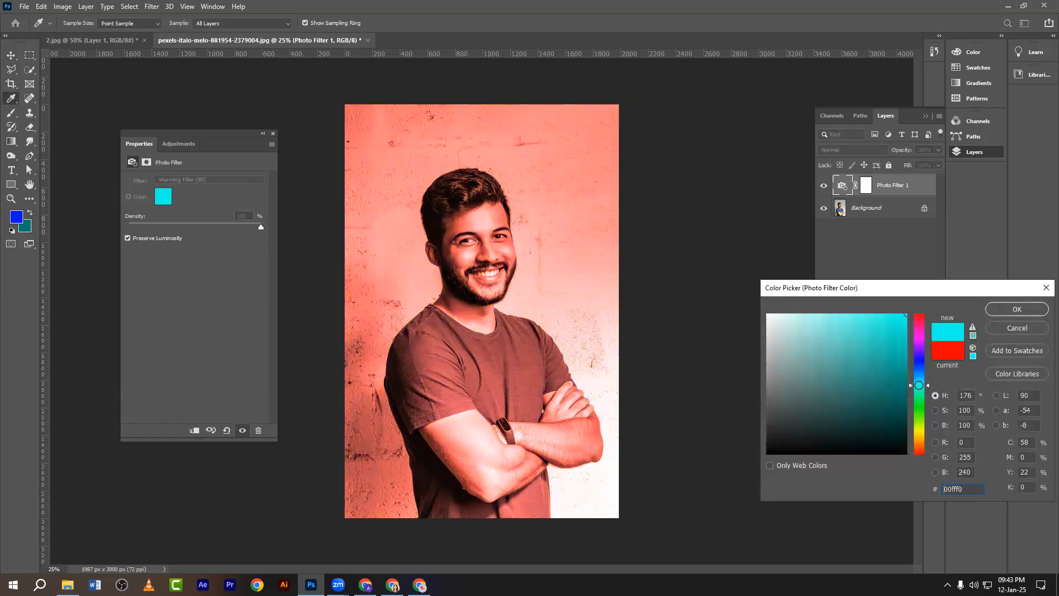
pyautogui.click(899, 315)
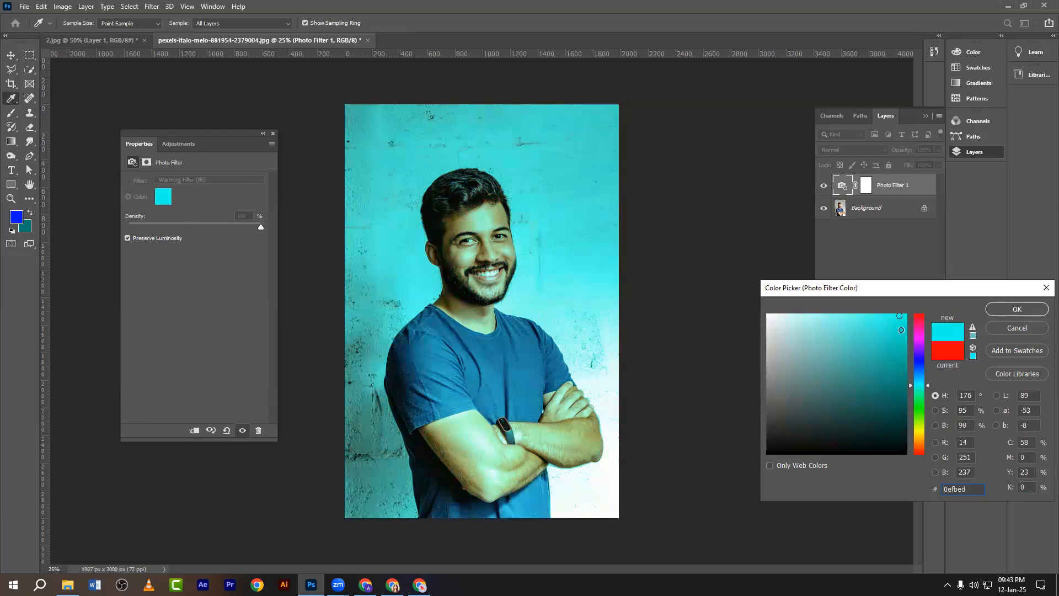
pyautogui.moveTo(901, 330); pyautogui.dragTo(915, 300)
pyautogui.click(918, 379)
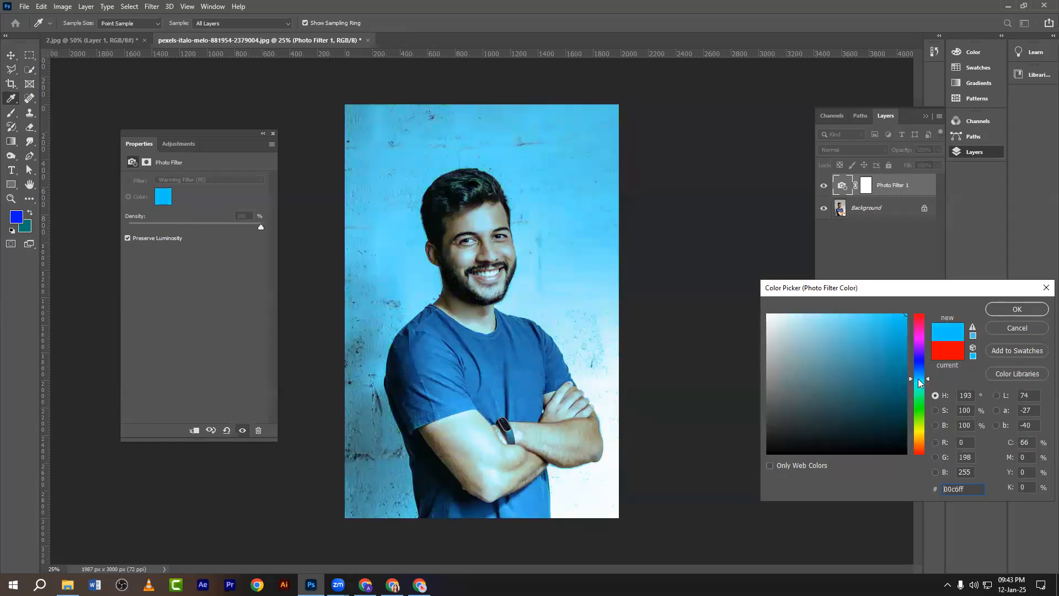
pyautogui.moveTo(917, 378); pyautogui.dragTo(910, 454)
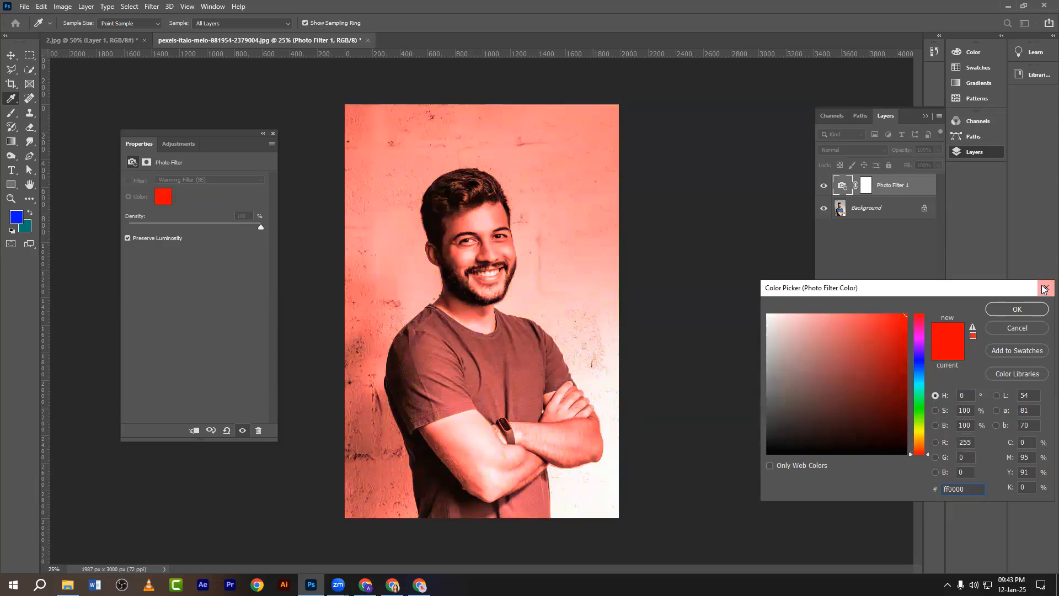
pyautogui.click(272, 134)
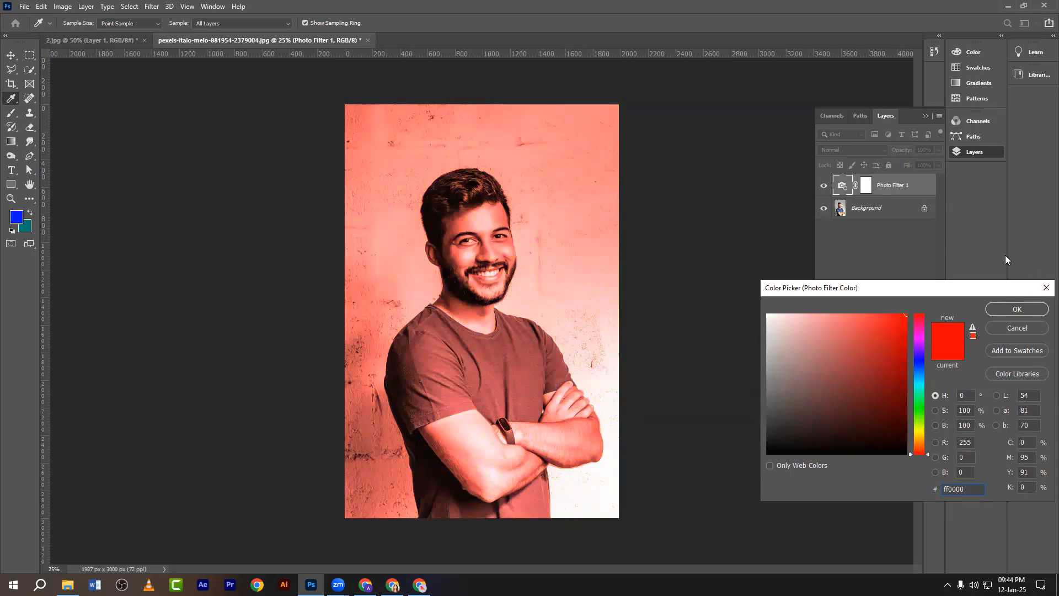
pyautogui.click(1046, 287)
pyautogui.click(884, 215)
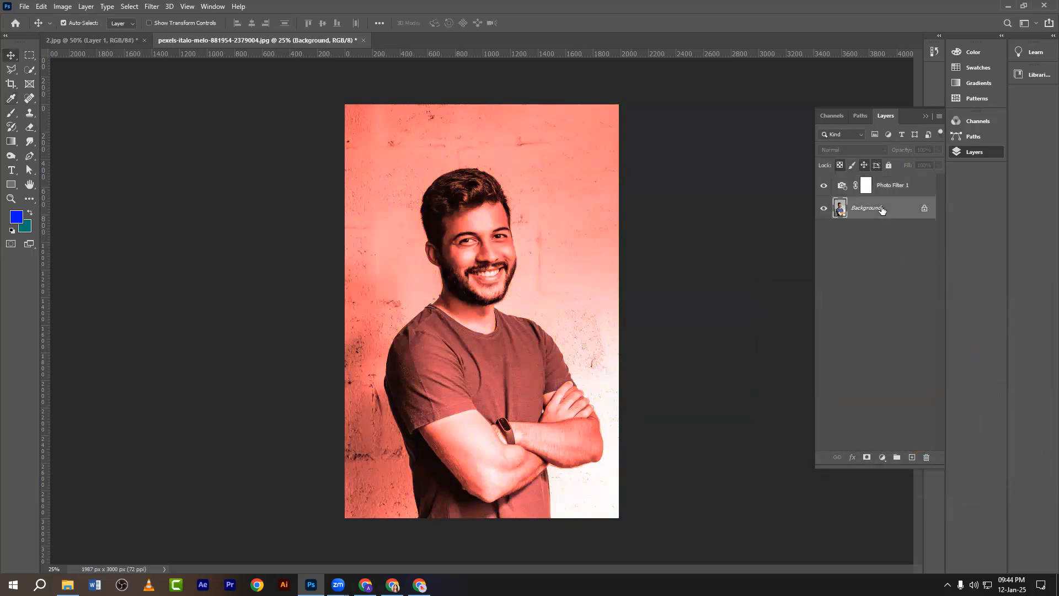
# Duplicate the Background, delete the red Photo Filter layer, and select the man with Select Subject.
pyautogui.hotkey('ctrl', 'j')
pyautogui.moveTo(892, 190)
pyautogui.mouseDown()
pyautogui.moveTo(899, 458)
pyautogui.moveTo(928, 457)
pyautogui.mouseUp()
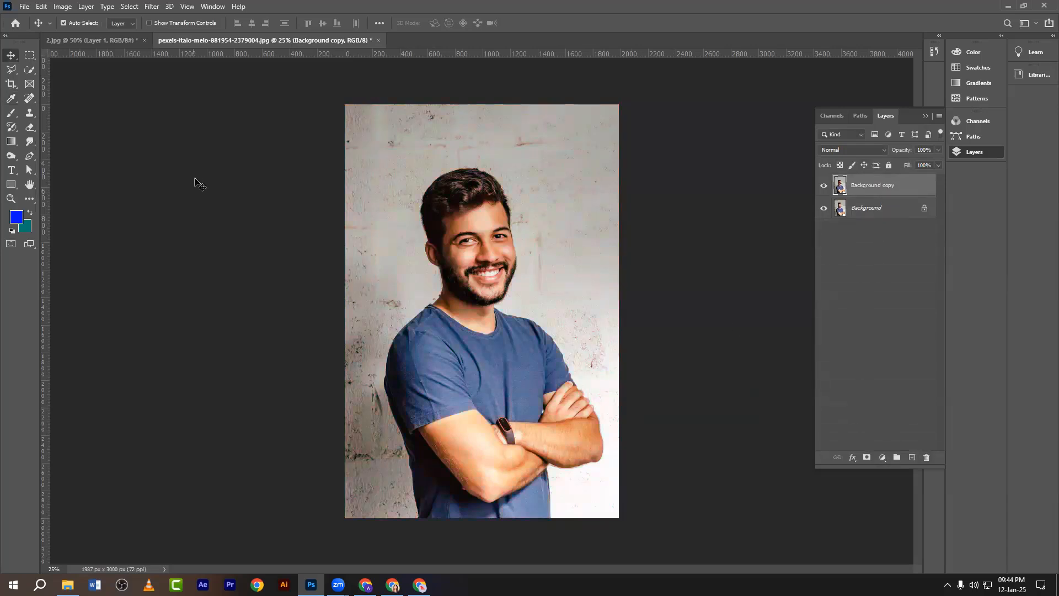
pyautogui.click(28, 72)
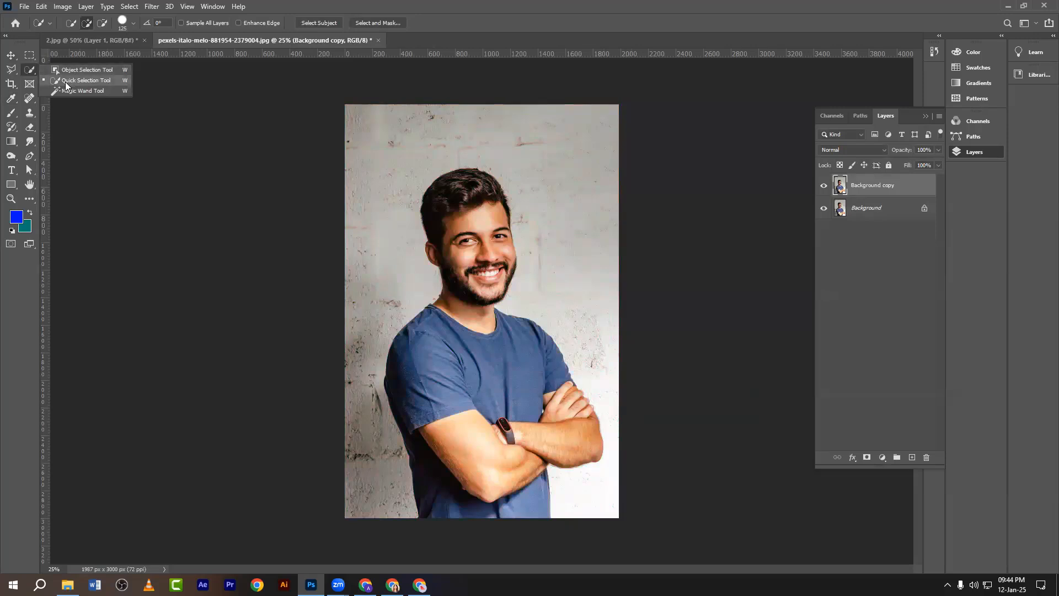
pyautogui.click(65, 81)
pyautogui.moveTo(465, 185); pyautogui.dragTo(485, 397)
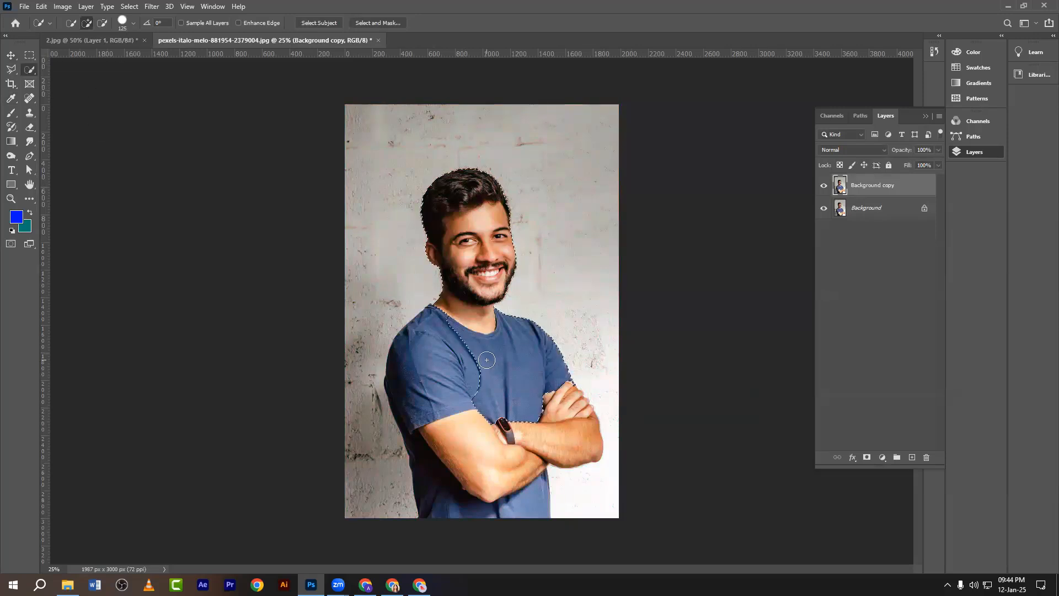
pyautogui.click(311, 23)
pyautogui.click(487, 219)
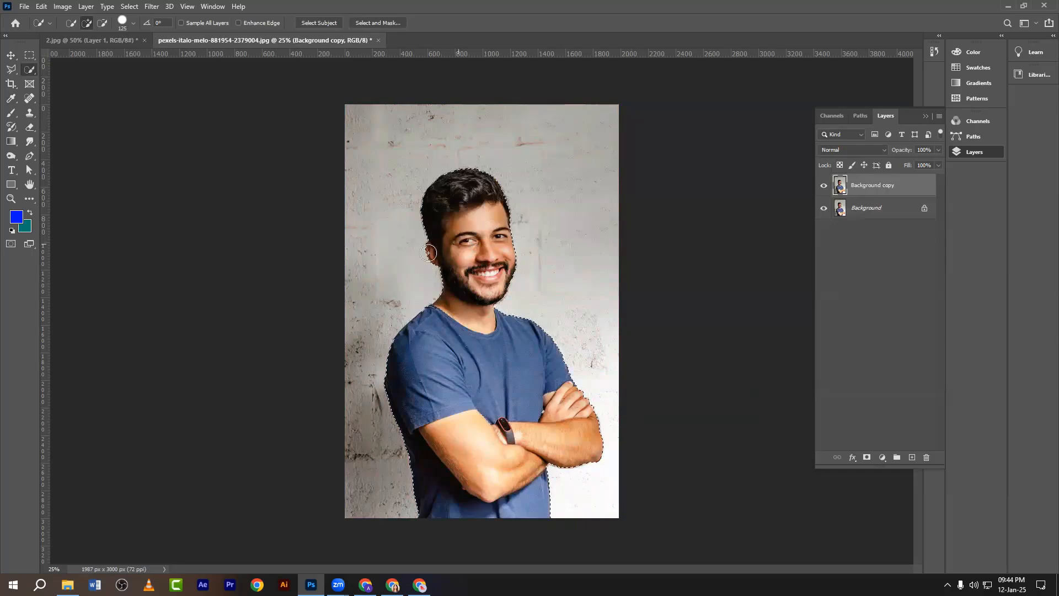
# Copy the selected man onto a new Layer 1 and make it the active layer.
pyautogui.click(10, 55)
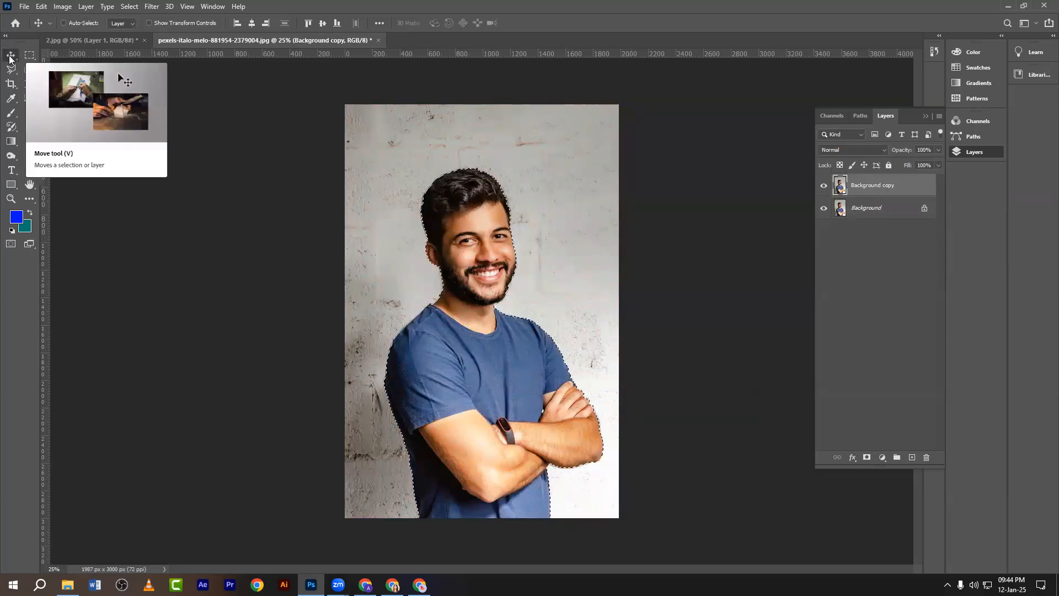
pyautogui.hotkey('ctrl', 'j')
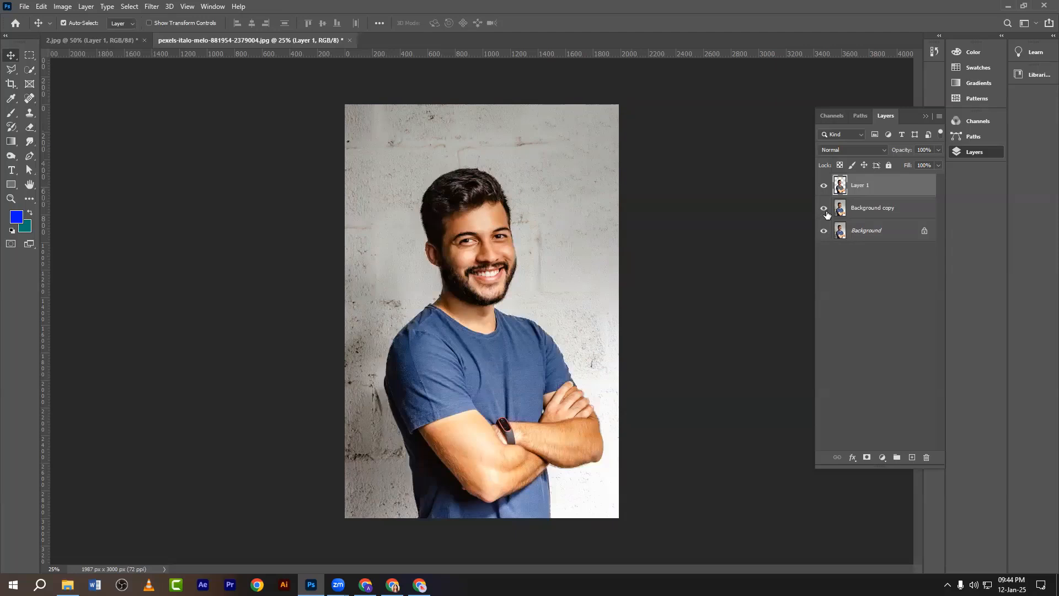
pyautogui.click(868, 213)
pyautogui.click(869, 186)
pyautogui.click(882, 457)
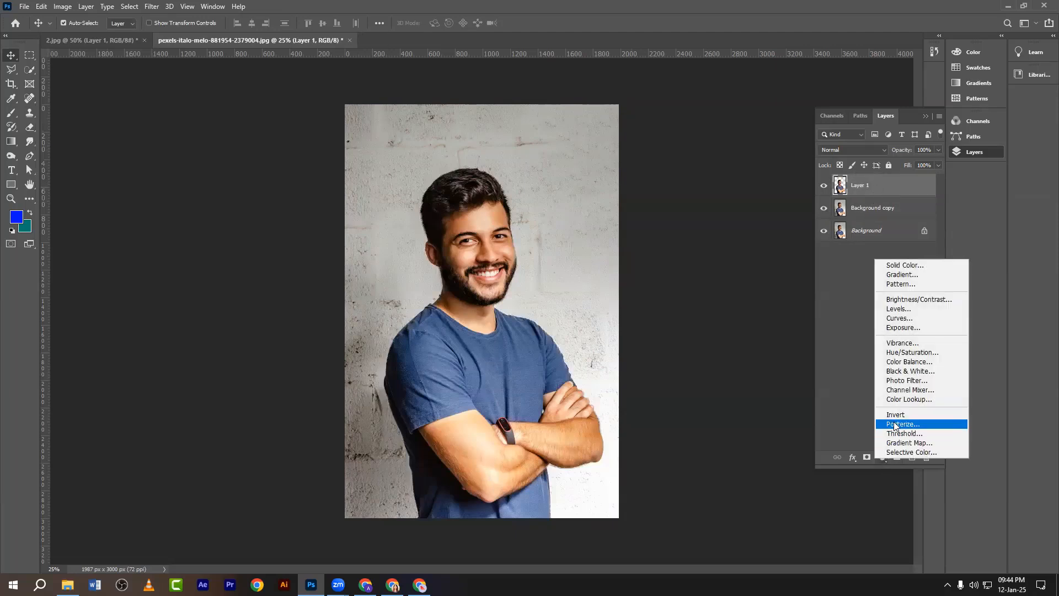
# Add a Photo Filter layer, delete the Background copy layer, and set the filter colour to red.
pyautogui.click(899, 381)
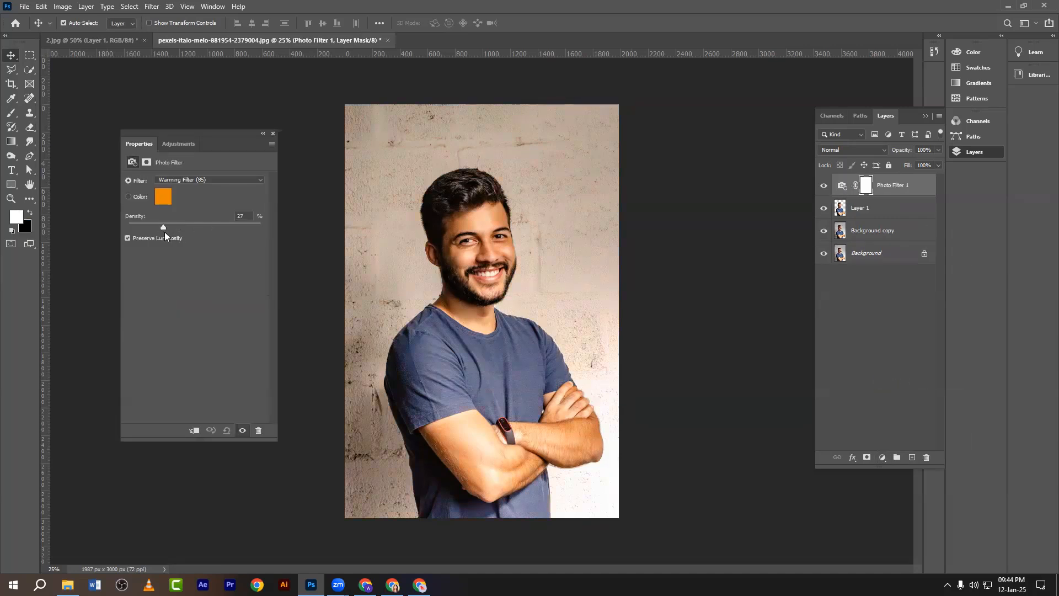
pyautogui.moveTo(165, 231); pyautogui.dragTo(200, 229)
pyautogui.click(870, 213)
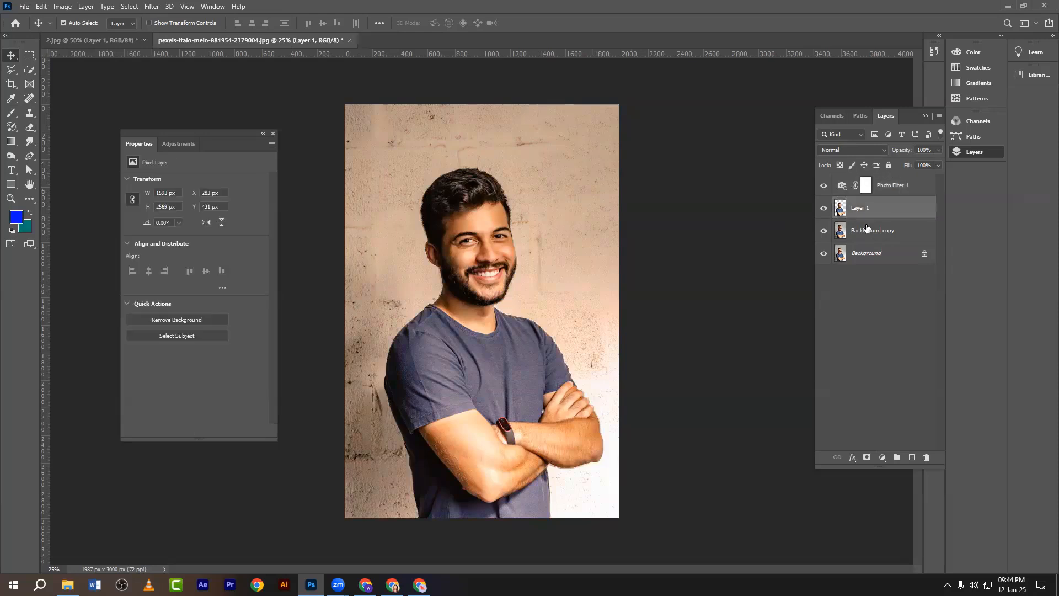
pyautogui.click(870, 231)
pyautogui.press('Delete')
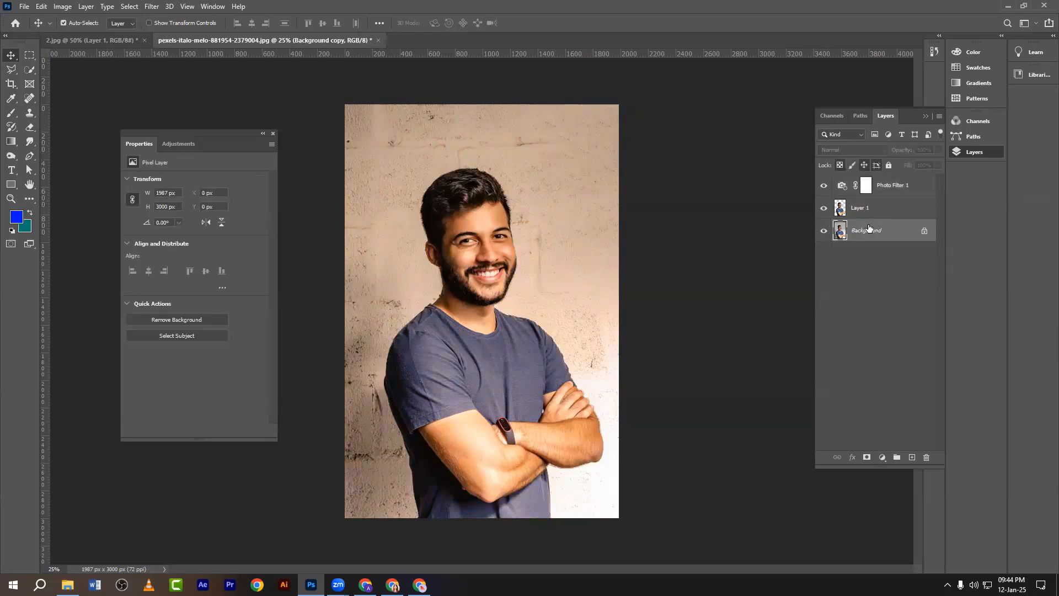
pyautogui.click(842, 193)
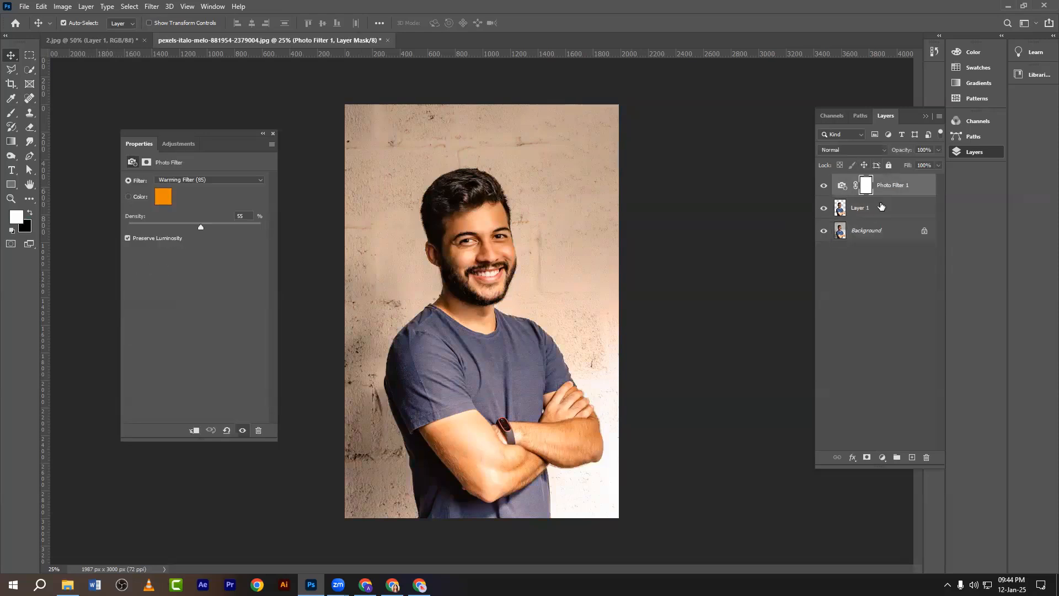
pyautogui.click(163, 196)
pyautogui.click(920, 315)
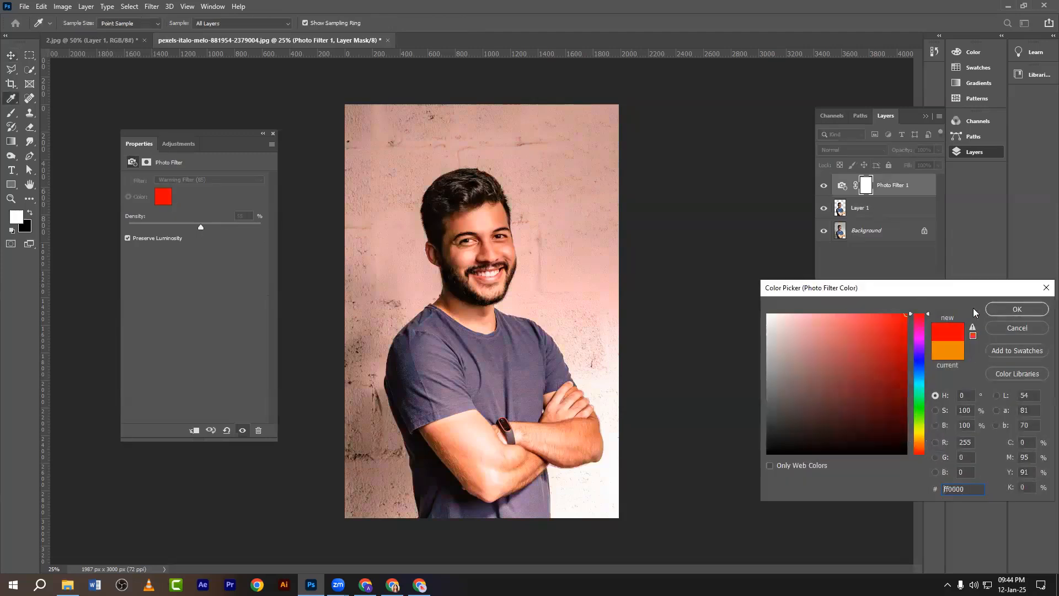
pyautogui.click(1017, 309)
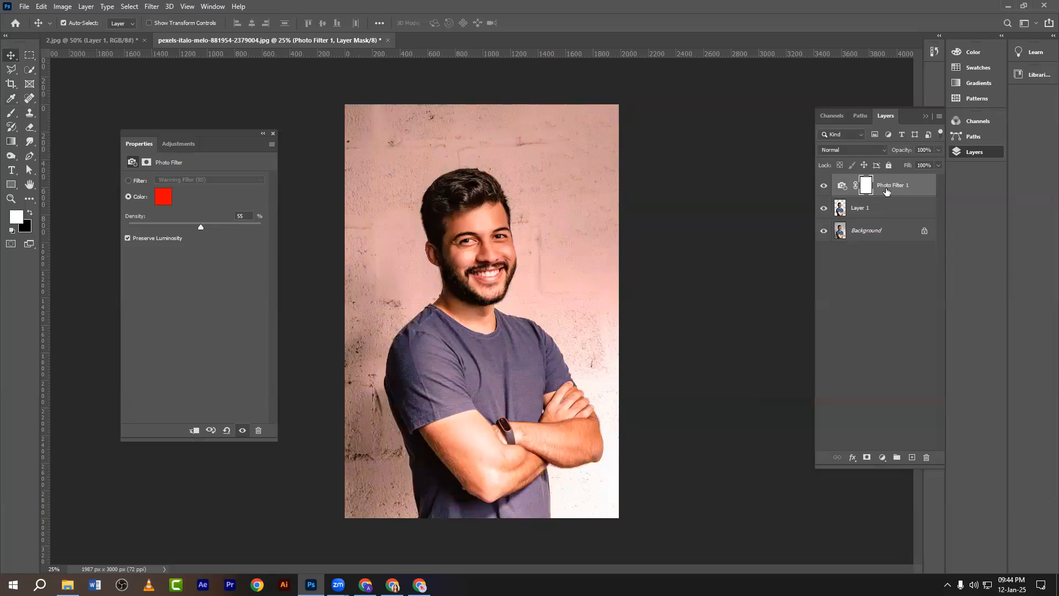
# Screenshot the Layers panel with Photo Filter 1 boxed in red, then raise density to 100%.
pyautogui.press('Print')
pyautogui.moveTo(785, 93); pyautogui.dragTo(963, 482)
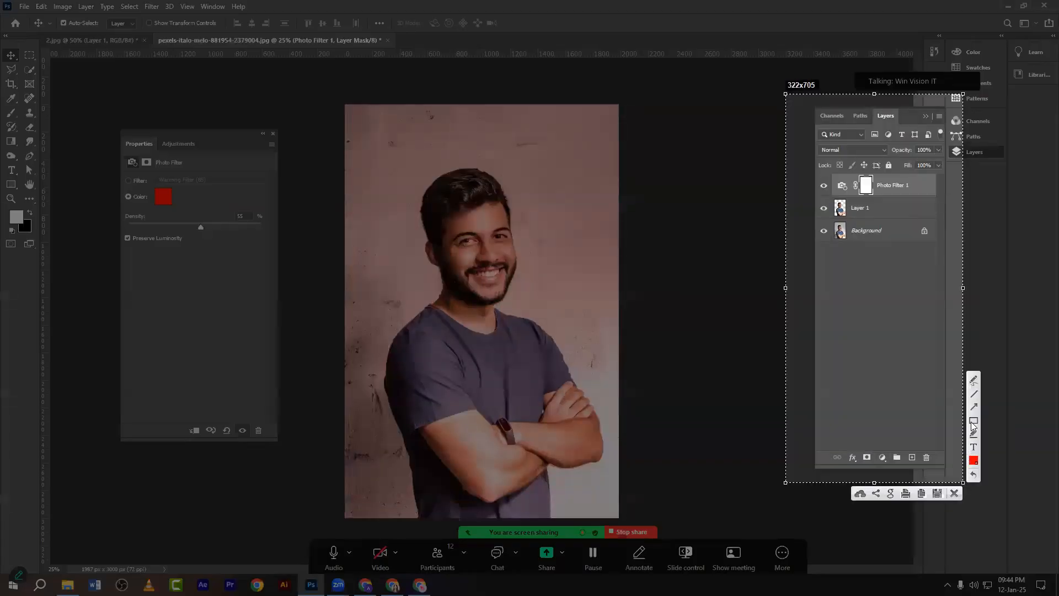
pyautogui.moveTo(809, 193); pyautogui.dragTo(937, 164)
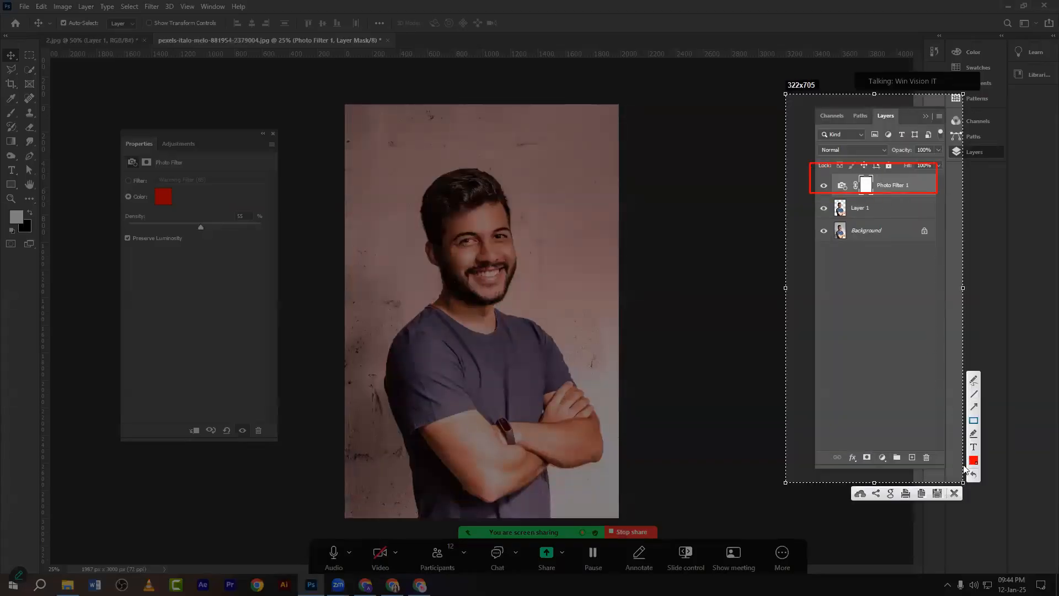
pyautogui.click(954, 493)
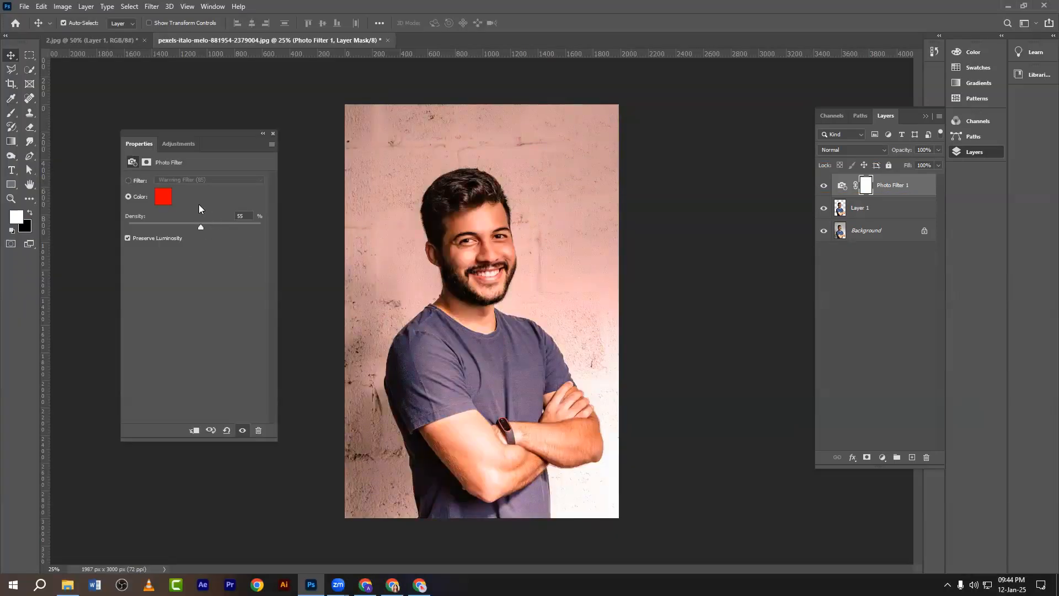
pyautogui.moveTo(203, 230); pyautogui.dragTo(279, 242)
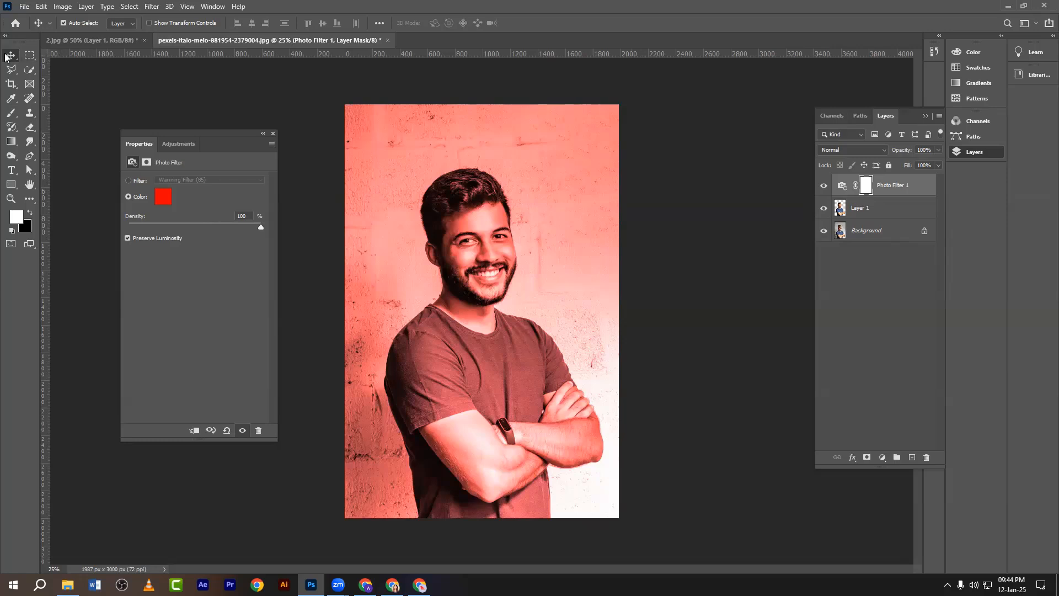
pyautogui.click(247, 105)
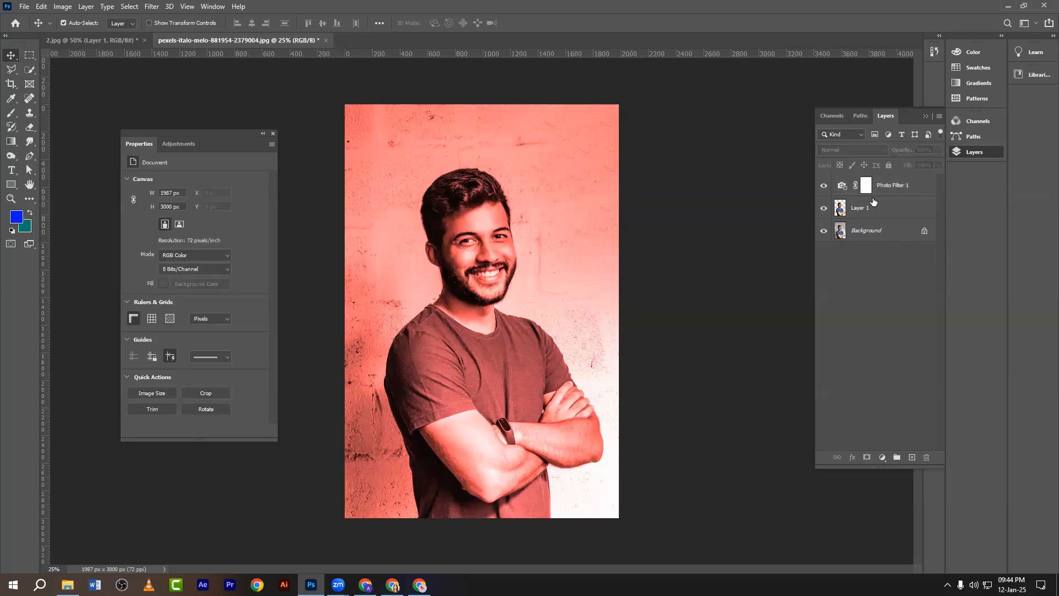
# Toggle the Background layer's visibility and clip Photo Filter 1 to Layer 1.
pyautogui.click(822, 233)
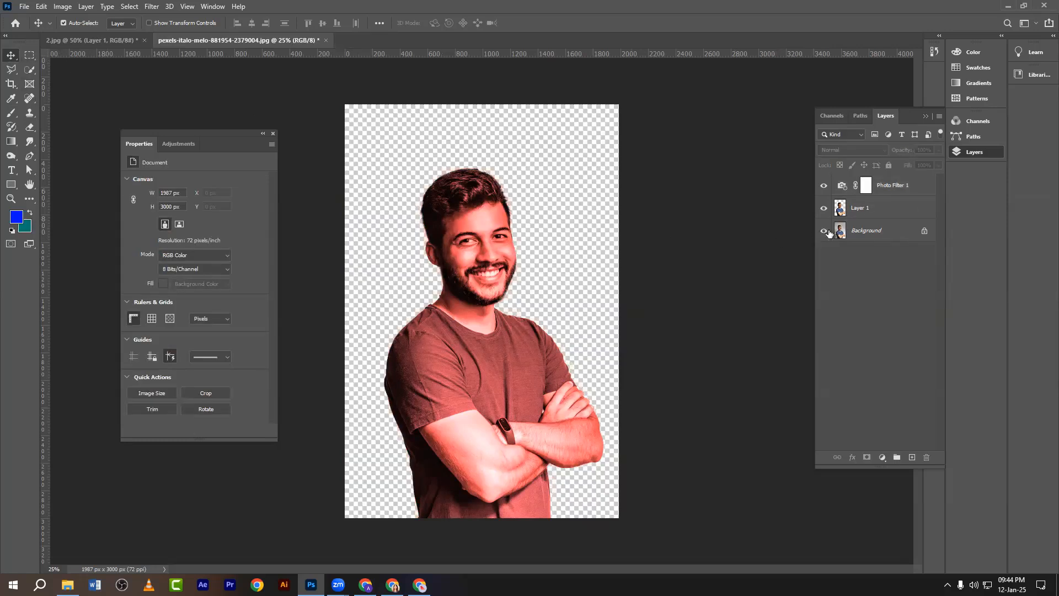
pyautogui.click(824, 230)
pyautogui.click(841, 209)
pyautogui.click(843, 188)
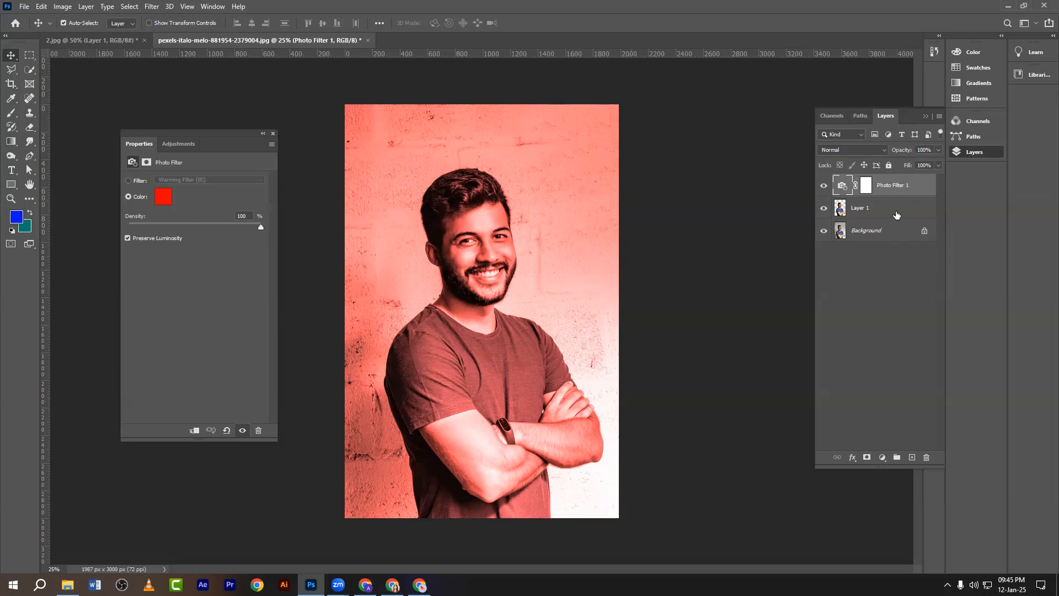
pyautogui.keyDown('alt'); pyautogui.click(886, 193); pyautogui.keyUp('alt')
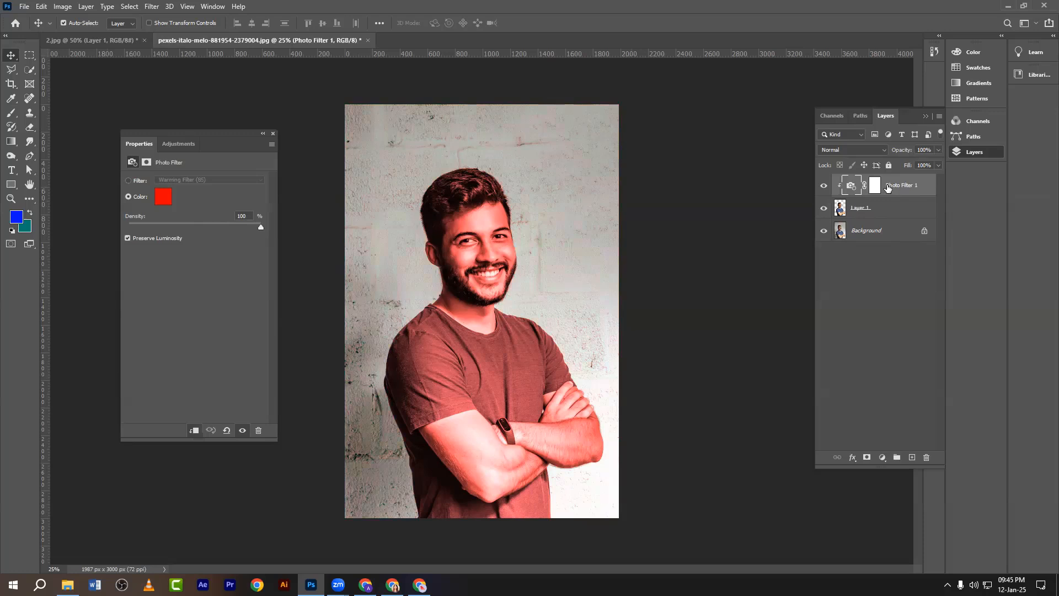
# Change the filter colour to blue, try a purple shift, then delete the Photo Filter 1 layer.
pyautogui.click(162, 205)
pyautogui.click(918, 365)
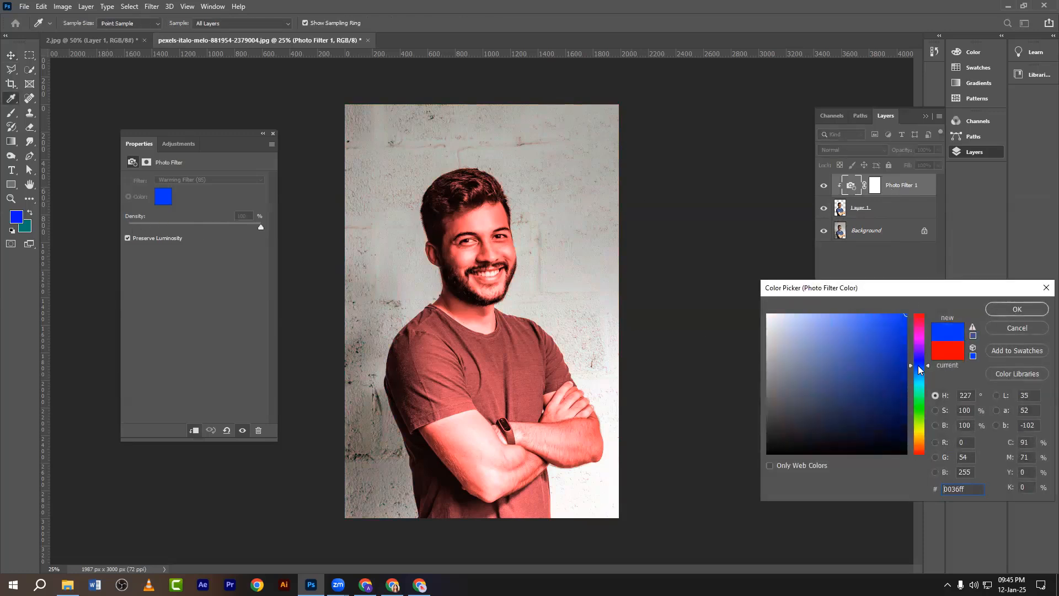
pyautogui.click(993, 309)
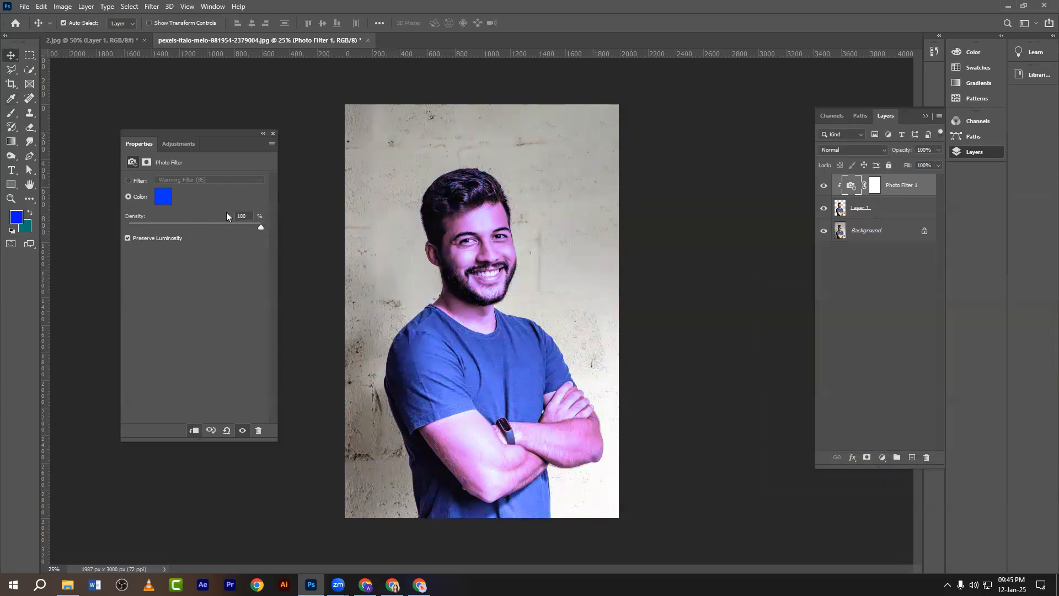
pyautogui.click(161, 197)
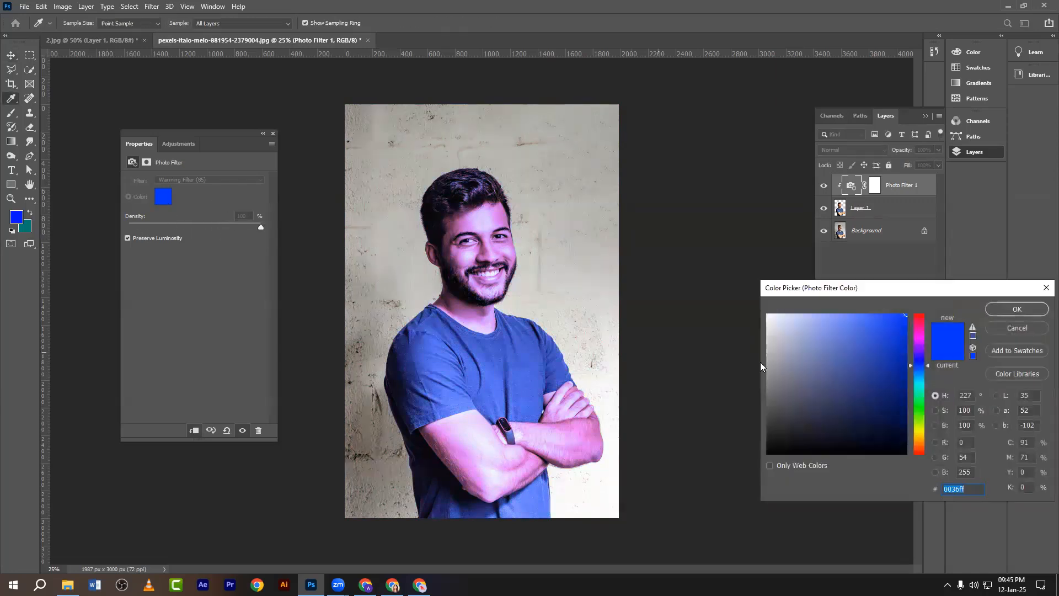
pyautogui.click(918, 358)
pyautogui.click(1044, 287)
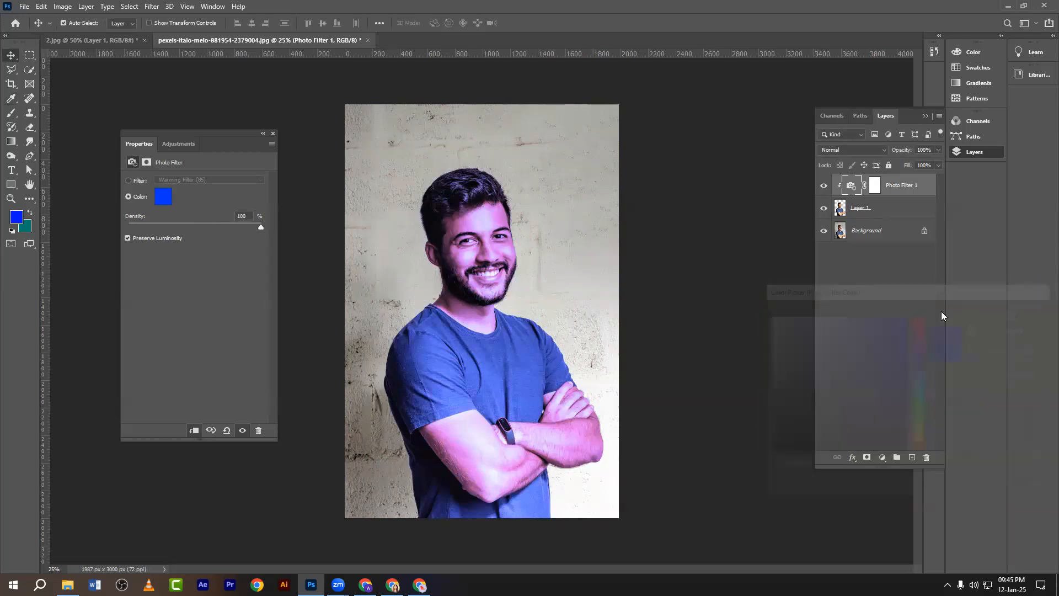
pyautogui.moveTo(902, 190); pyautogui.dragTo(926, 457)
# Select the man's blue T-shirt piece by piece with the Magic Wand.
pyautogui.click(30, 70)
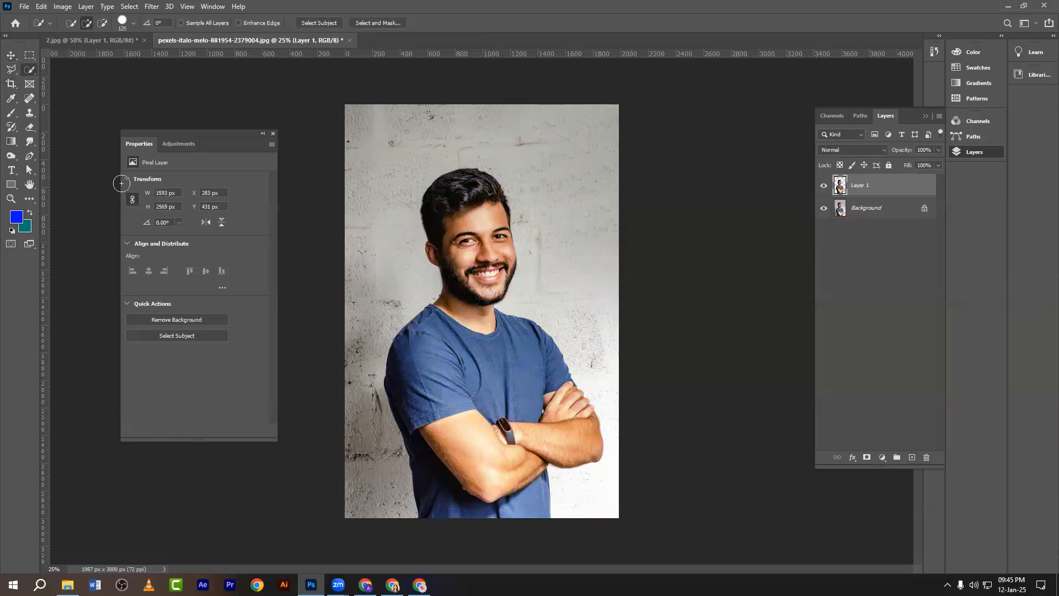
pyautogui.rightClick(28, 70)
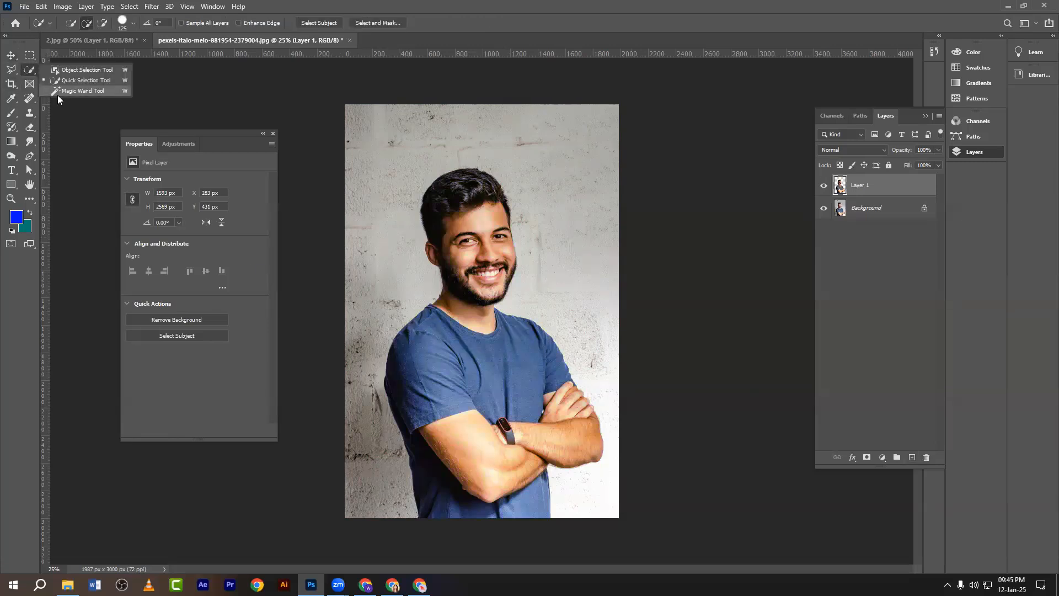
pyautogui.click(61, 91)
pyautogui.click(494, 367)
pyautogui.click(435, 365)
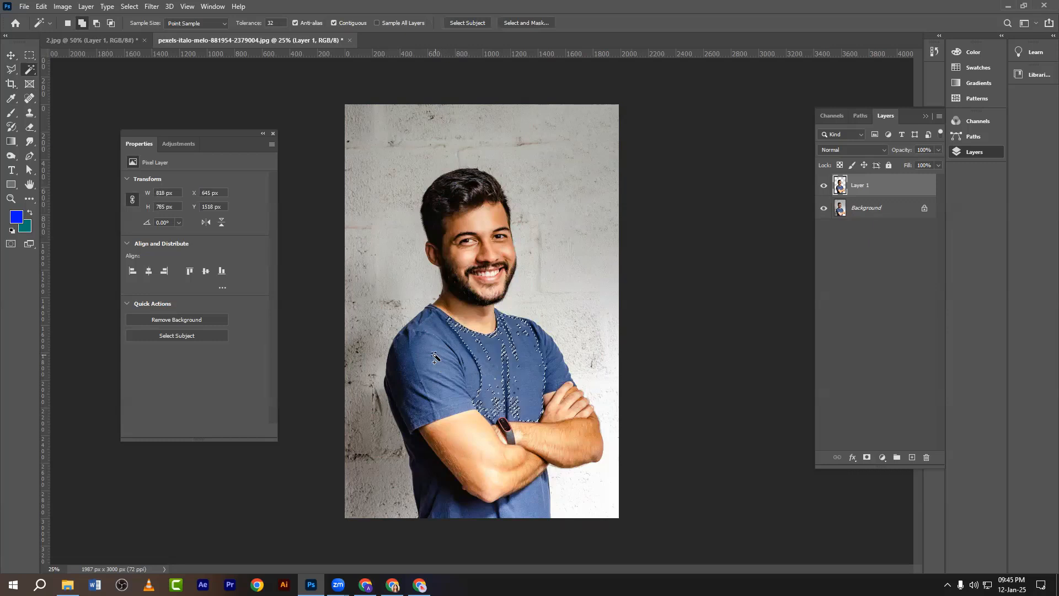
pyautogui.click(435, 367)
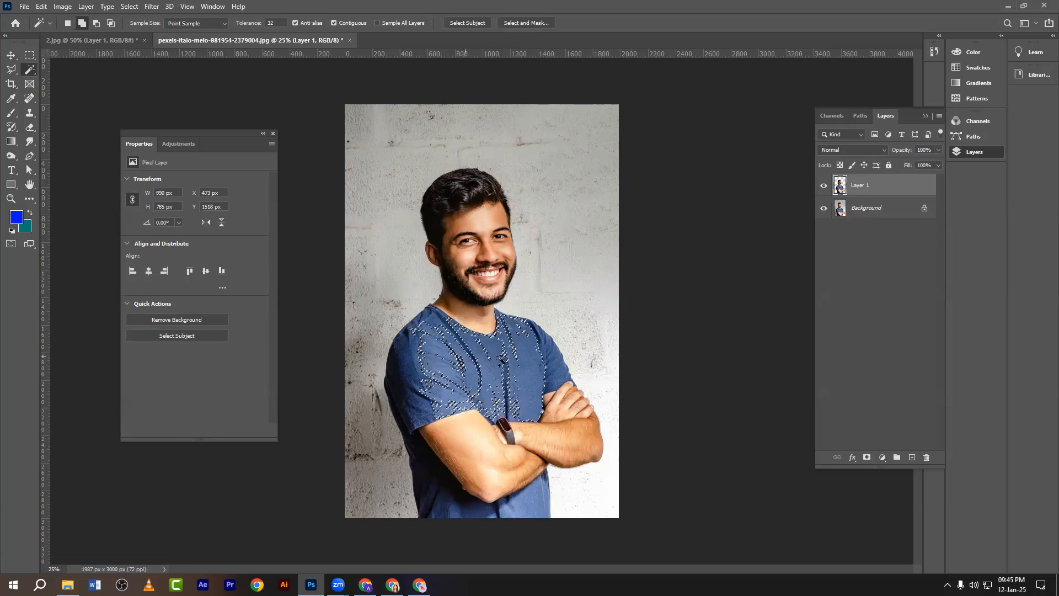
pyautogui.click(550, 359)
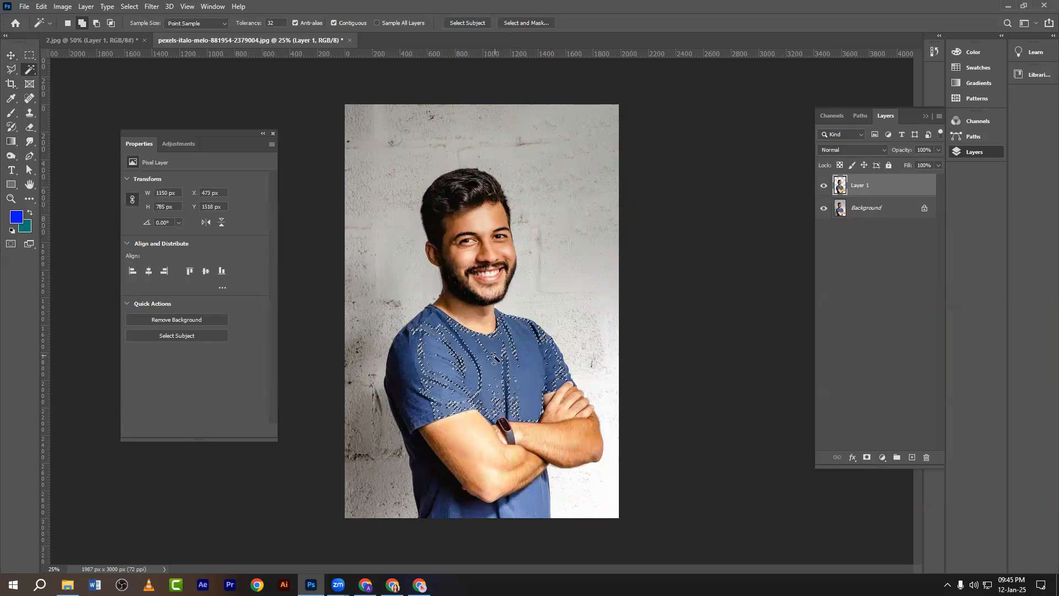
# Refine the shirt selection with Quick Selection, subtracting the forearms, fingers and elbow.
pyautogui.rightClick(27, 69)
pyautogui.click(78, 80)
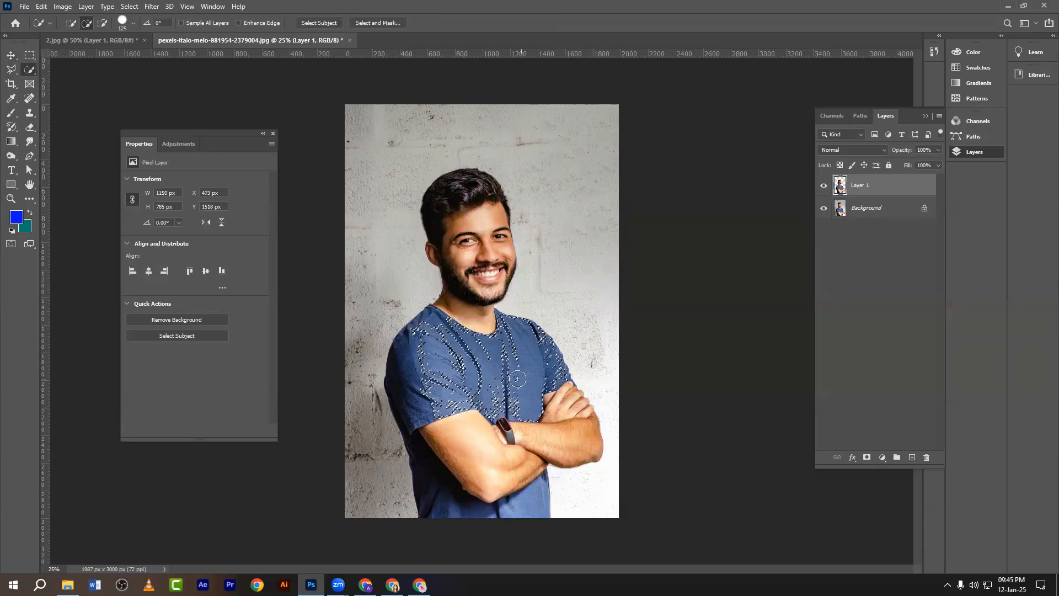
pyautogui.click(483, 363)
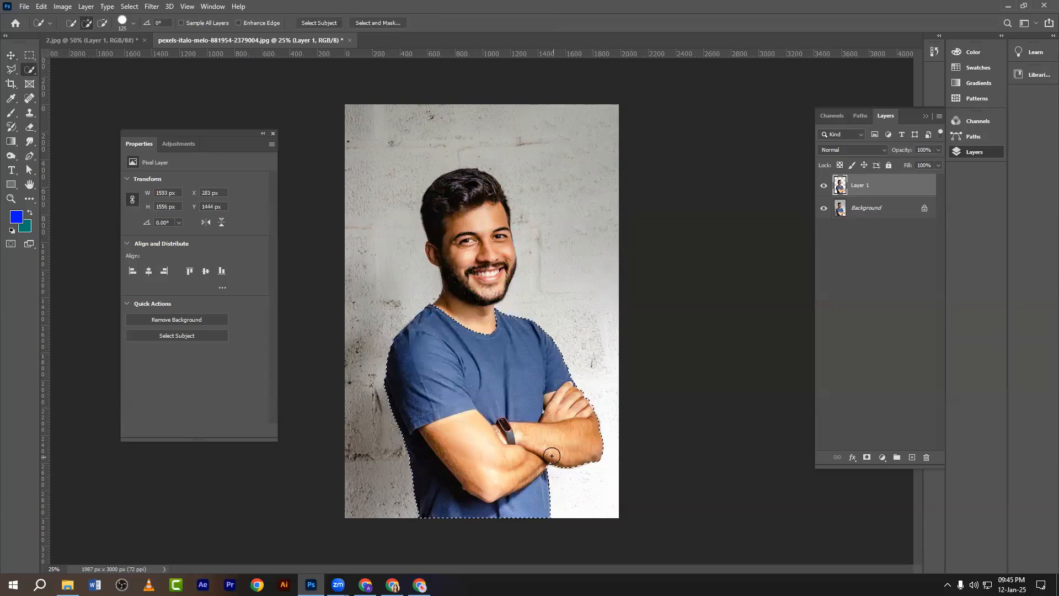
pyautogui.hotkey('ctrl', '+')
pyautogui.moveTo(524, 440); pyautogui.dragTo(475, 311)
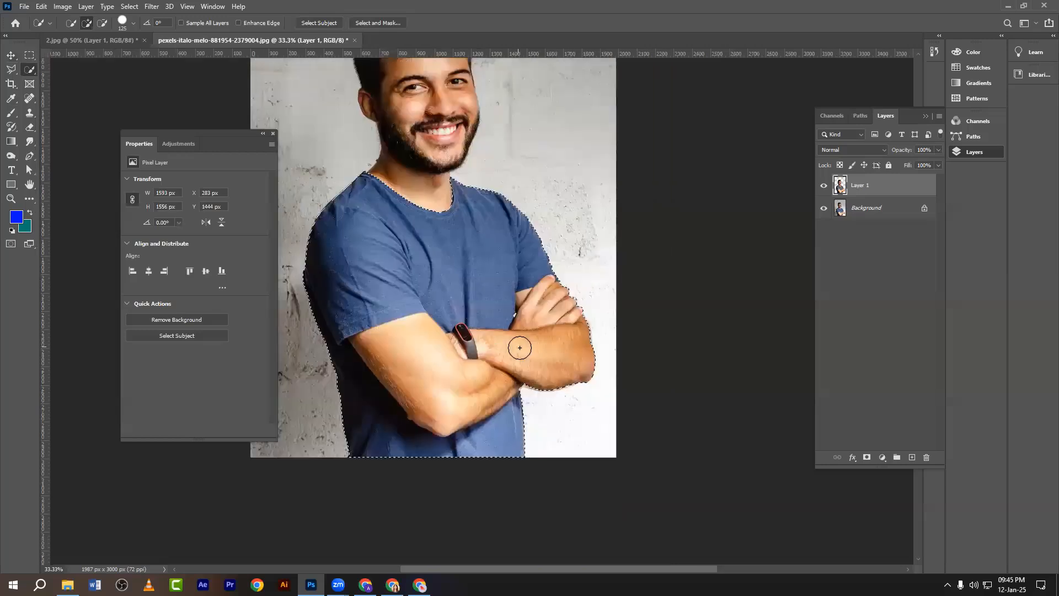
pyautogui.keyDown('alt'); pyautogui.click(561, 352); pyautogui.keyUp('alt')
pyautogui.keyDown('alt'); pyautogui.click(556, 317); pyautogui.keyUp('alt')
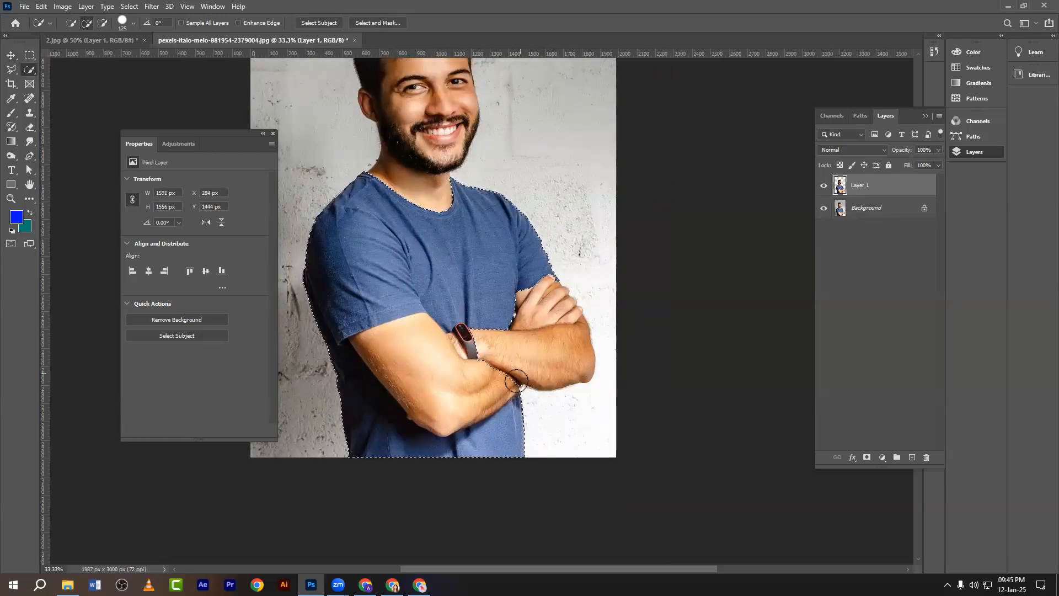
pyautogui.moveTo(481, 390)
pyautogui.mouseDown()
pyautogui.moveTo(425, 385)
pyautogui.moveTo(447, 364)
pyautogui.mouseUp()
pyautogui.hotkey('ctrl', '-')
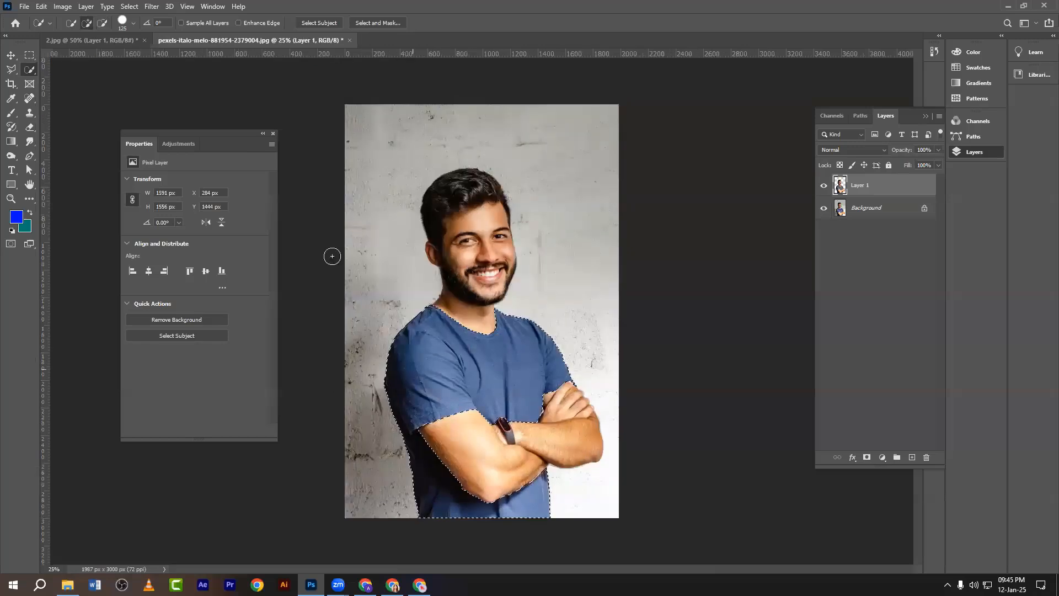
# Create an empty Group 1 in the Layers panel and drag it down the stack.
pyautogui.press('v')
pyautogui.click(896, 457)
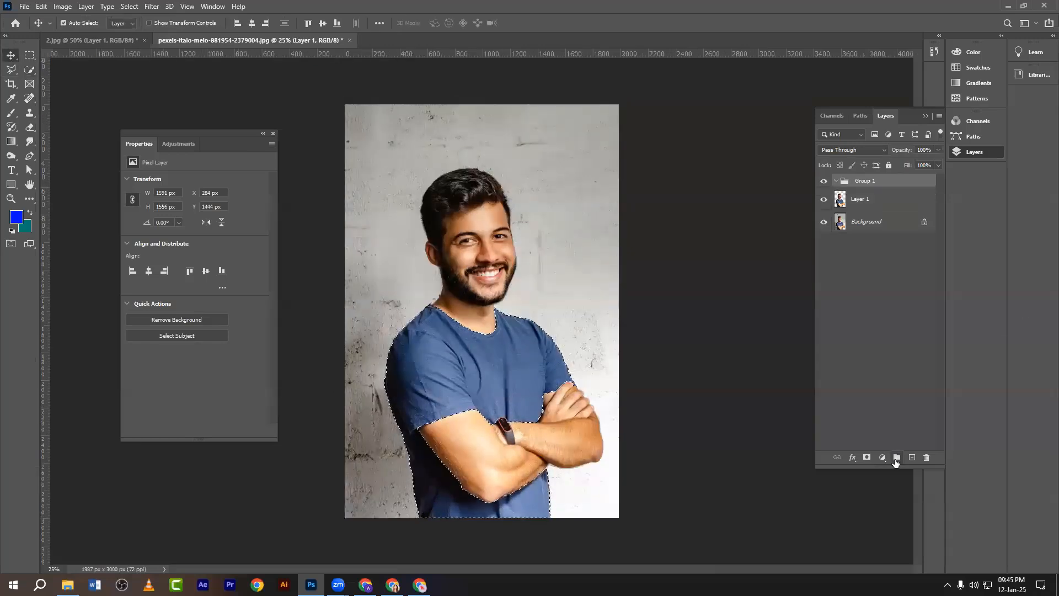
pyautogui.click(882, 457)
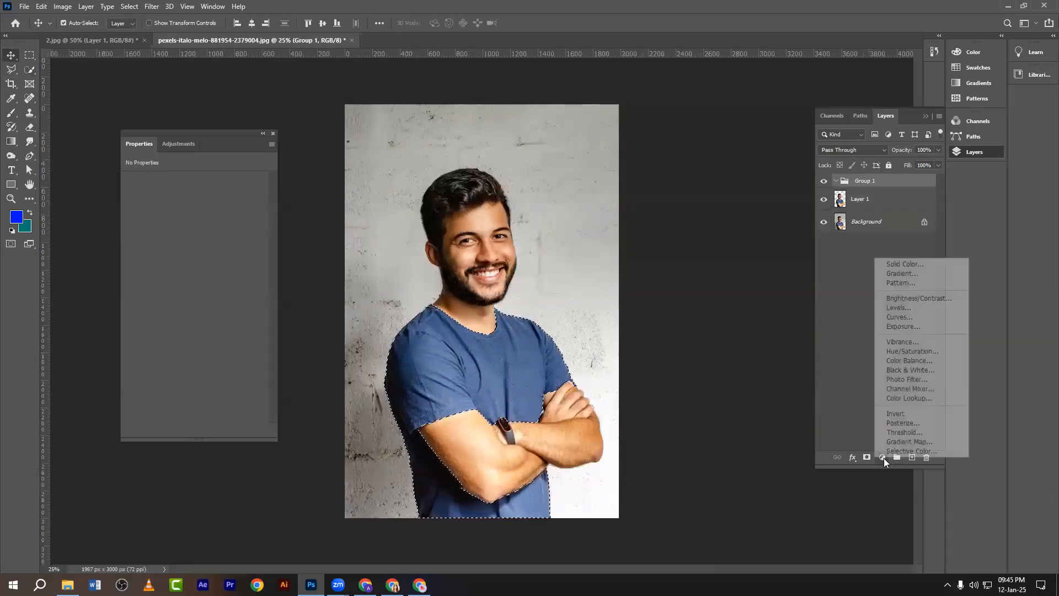
pyautogui.click(835, 186)
pyautogui.moveTo(834, 186); pyautogui.dragTo(925, 457)
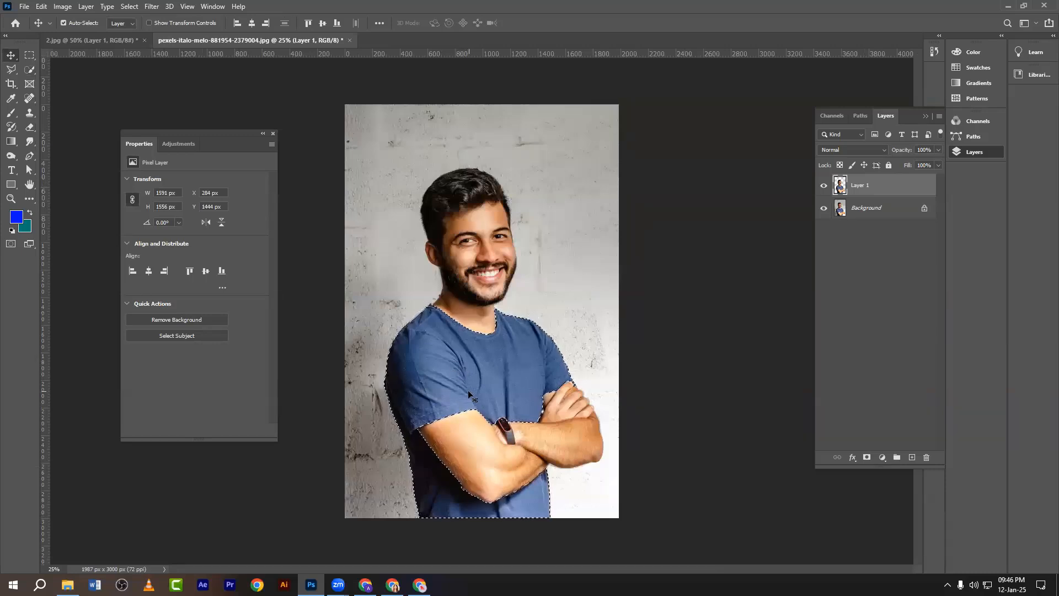
# Add a blue Photo Filter adjustment layer and strengthen its density.
pyautogui.click(880, 457)
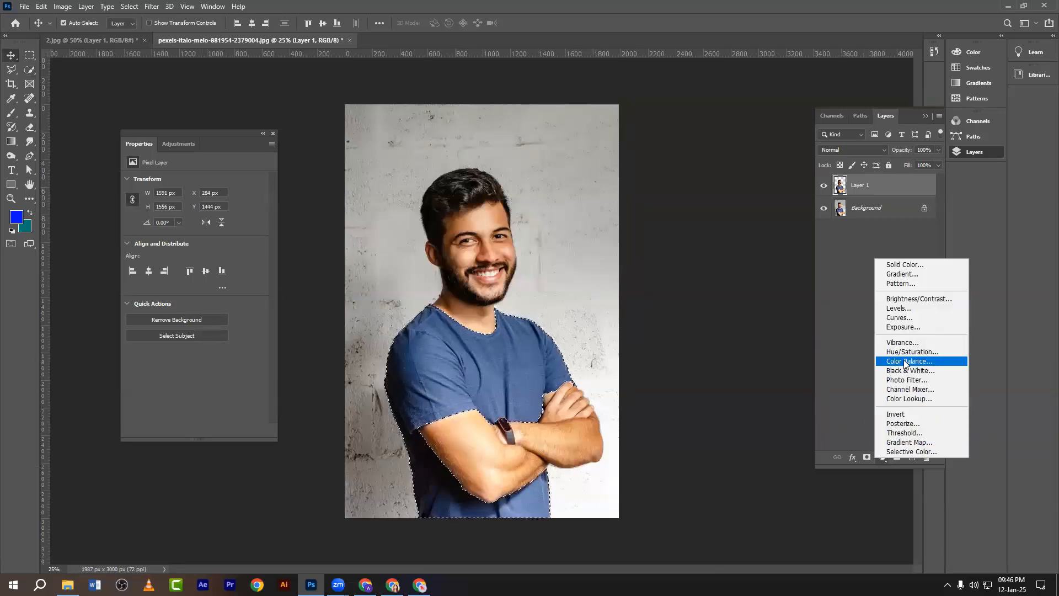
pyautogui.click(901, 381)
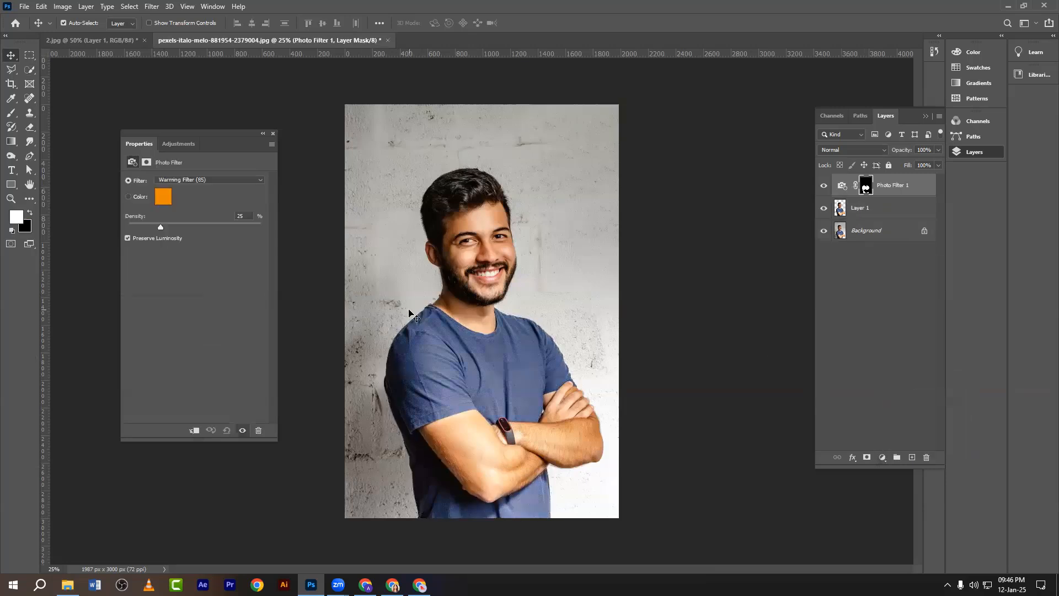
pyautogui.click(842, 186)
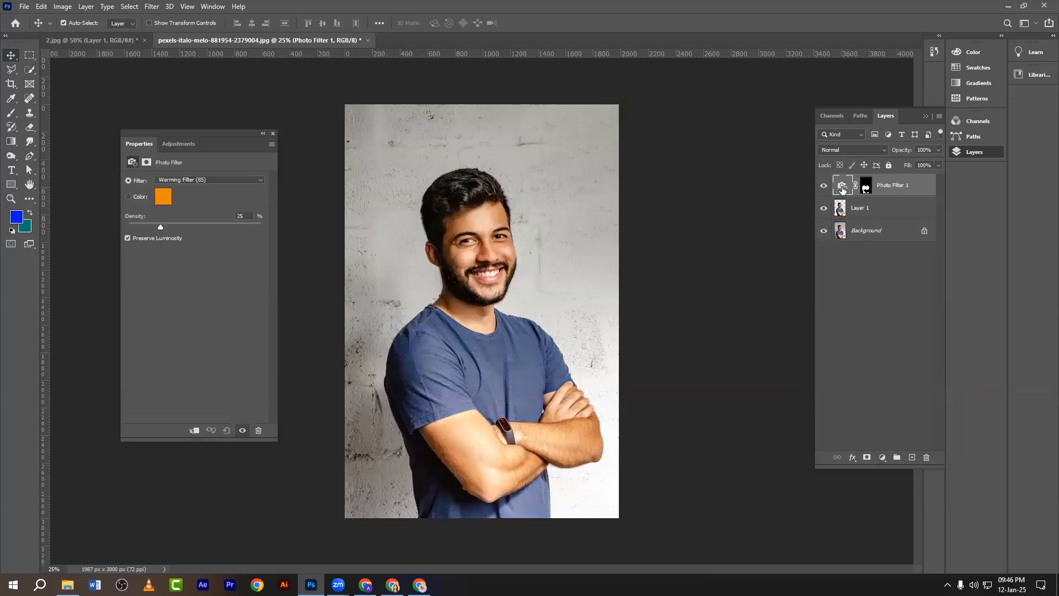
pyautogui.click(160, 202)
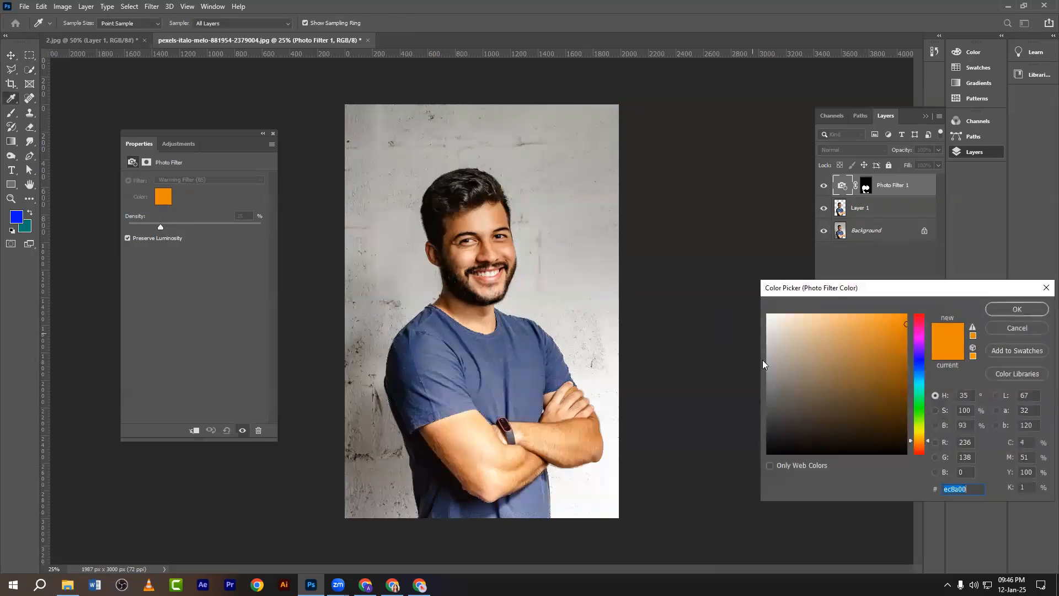
pyautogui.click(919, 366)
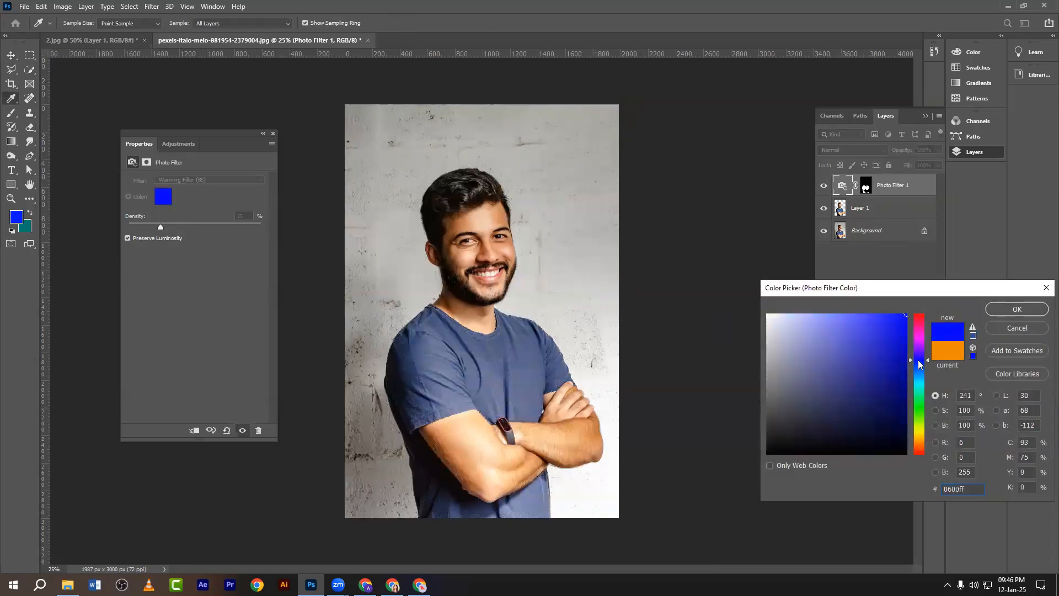
pyautogui.click(1002, 312)
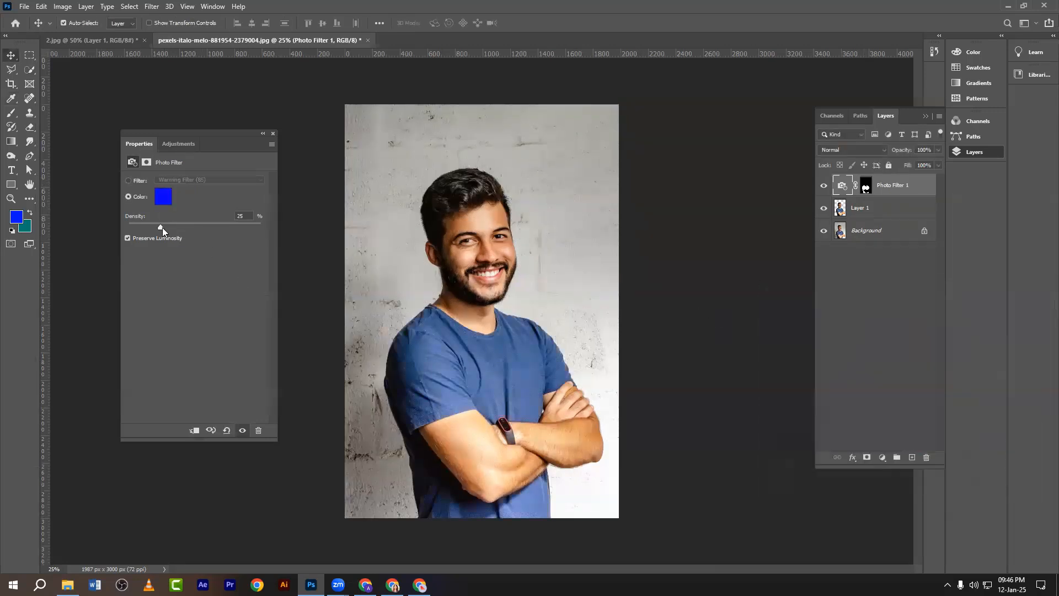
pyautogui.moveTo(162, 227); pyautogui.dragTo(256, 252)
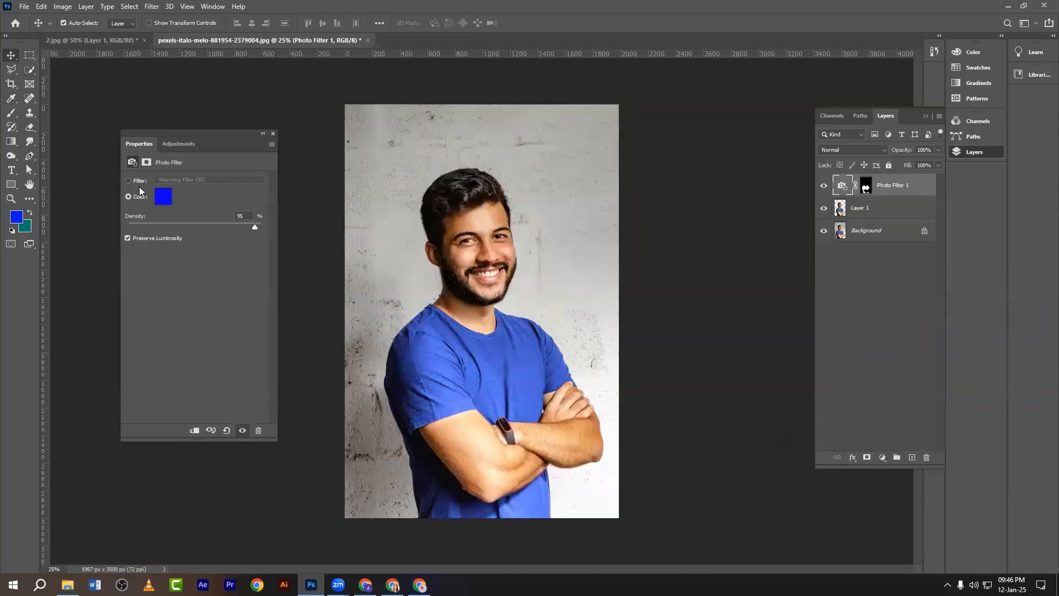
# Shift the filter colour to purple (9600ff) and close the filter's settings.
pyautogui.click(158, 198)
pyautogui.moveTo(926, 357)
pyautogui.mouseDown()
pyautogui.moveTo(916, 339)
pyautogui.moveTo(916, 360)
pyautogui.moveTo(915, 347)
pyautogui.mouseUp()
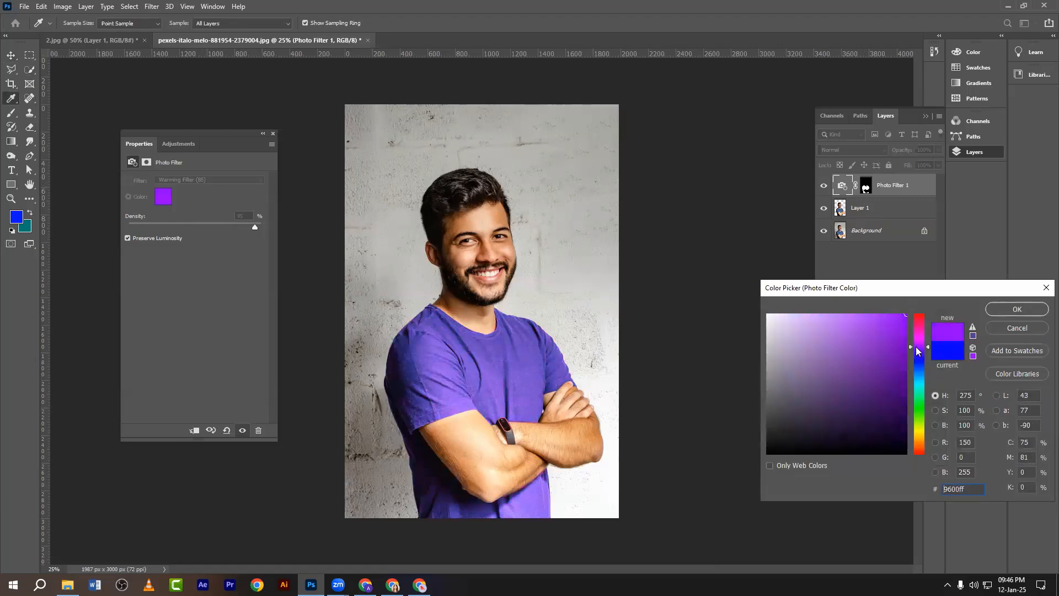
pyautogui.click(1007, 312)
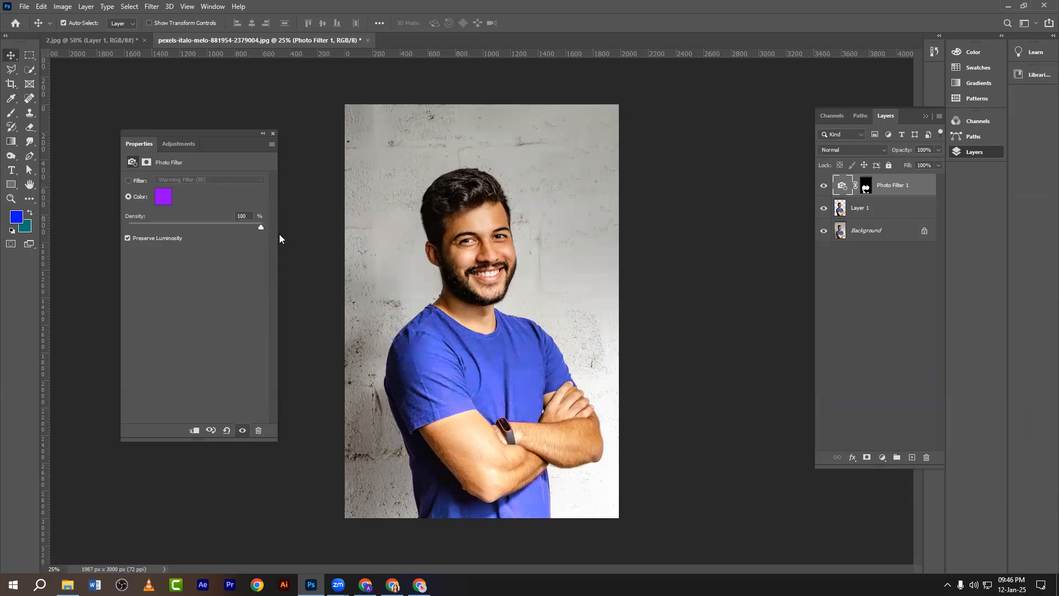
pyautogui.click(273, 133)
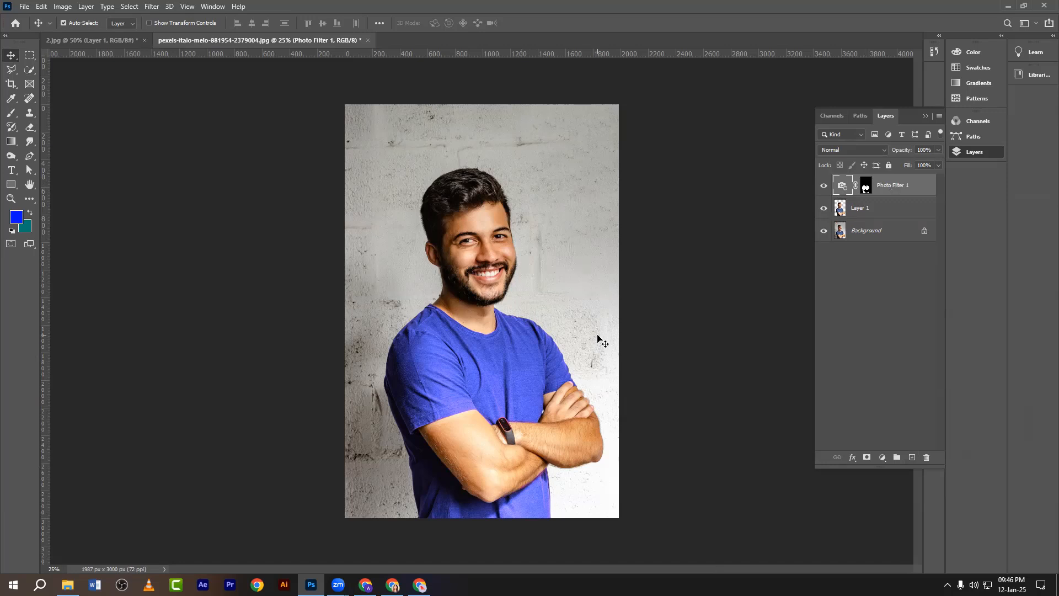
# Delete the purple Photo Filter 1 adjustment layer, restoring the shirt's original blue.
pyautogui.moveTo(898, 187); pyautogui.dragTo(926, 457)
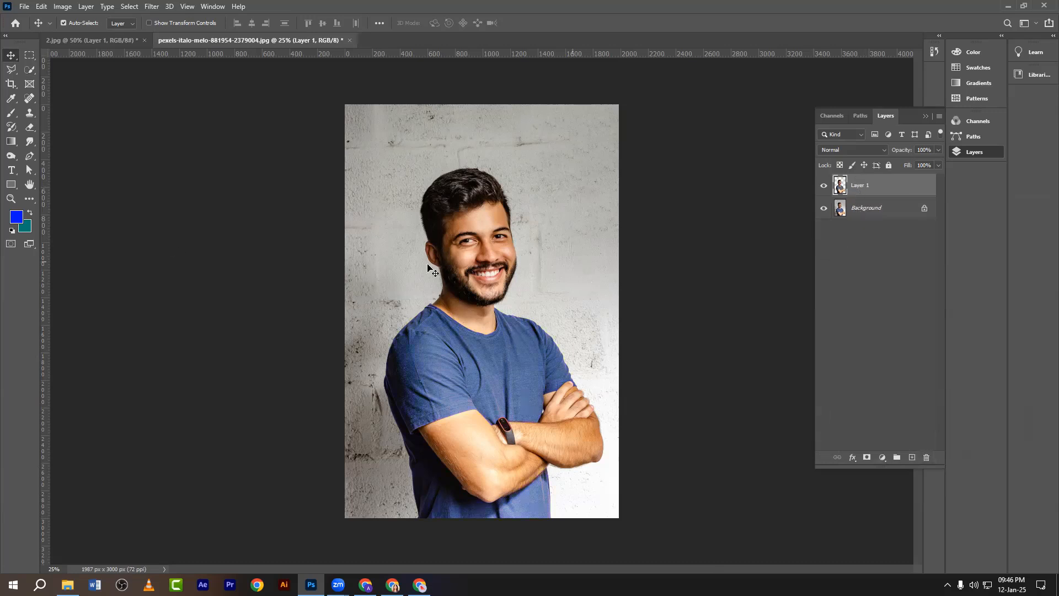
pyautogui.click(29, 69)
# Brush a Quick Selection over the blue shirt, zoom in, and enlarge the brush.
pyautogui.click(52, 80)
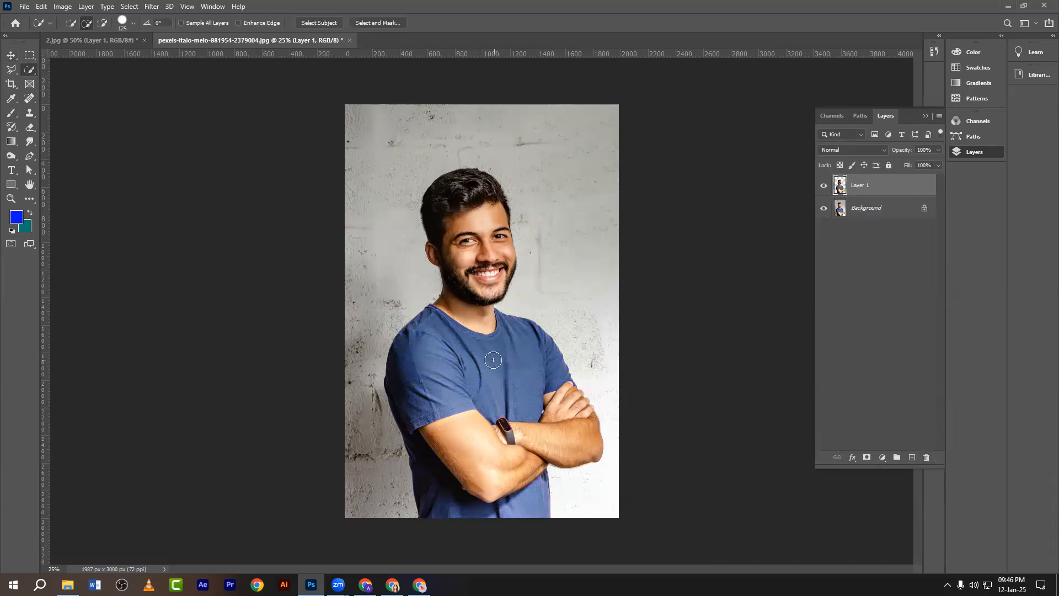
pyautogui.moveTo(493, 361)
pyautogui.mouseDown()
pyautogui.moveTo(522, 365)
pyautogui.moveTo(508, 229)
pyautogui.mouseUp()
pyautogui.hotkey('ctrl', '+')
pyautogui.hotkey('ctrl', '+')
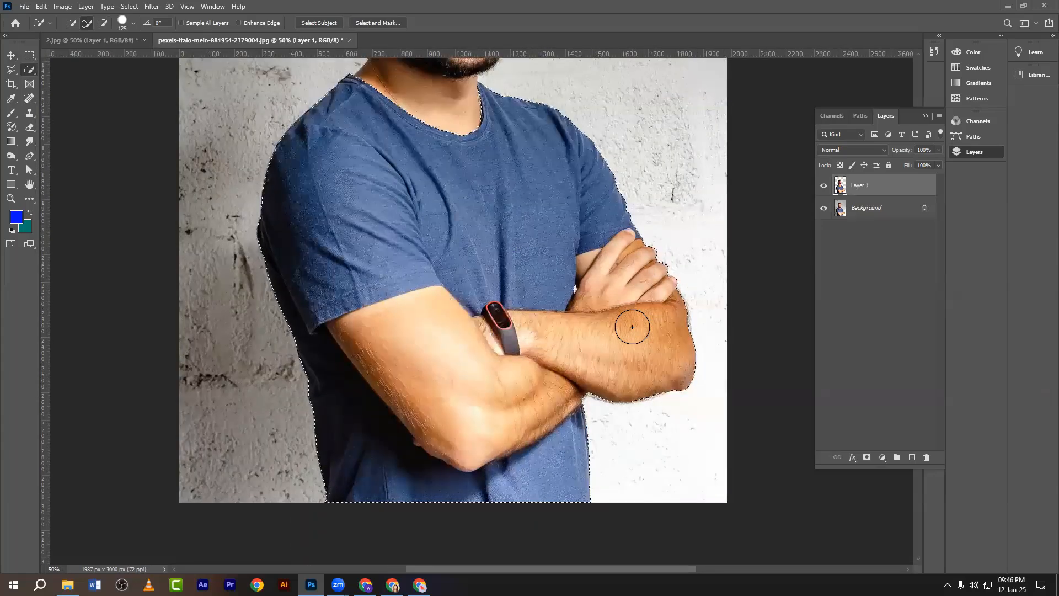
pyautogui.press('alt')
pyautogui.press(']')
pyautogui.press(']')
pyautogui.press(']')
pyautogui.press(']')
pyautogui.press(']')
pyautogui.press(']')
pyautogui.press(']')
pyautogui.press(']')
pyautogui.press(']')
pyautogui.press(']')
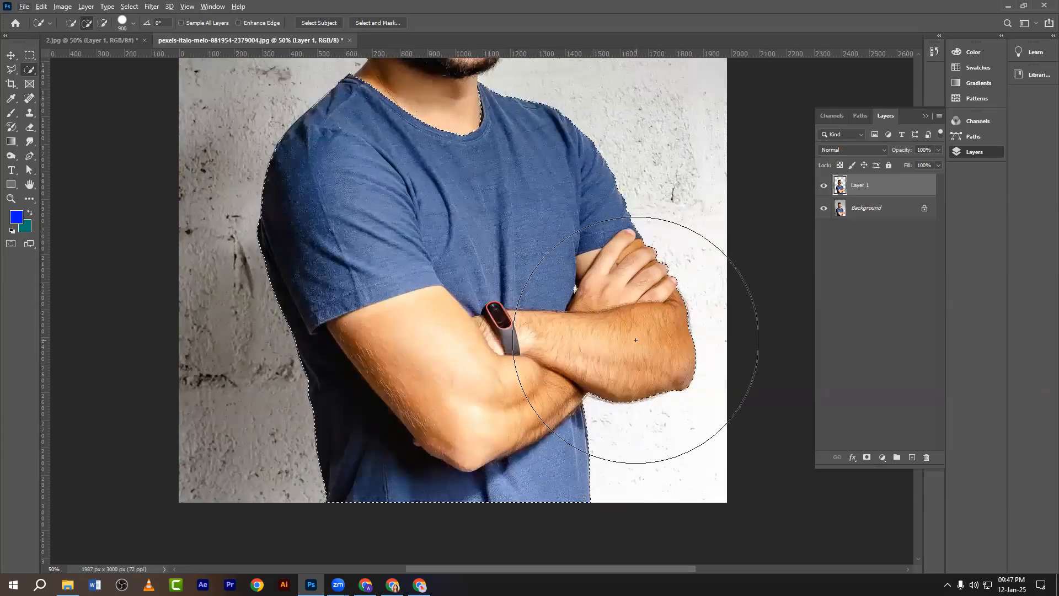
pyautogui.press('alt')
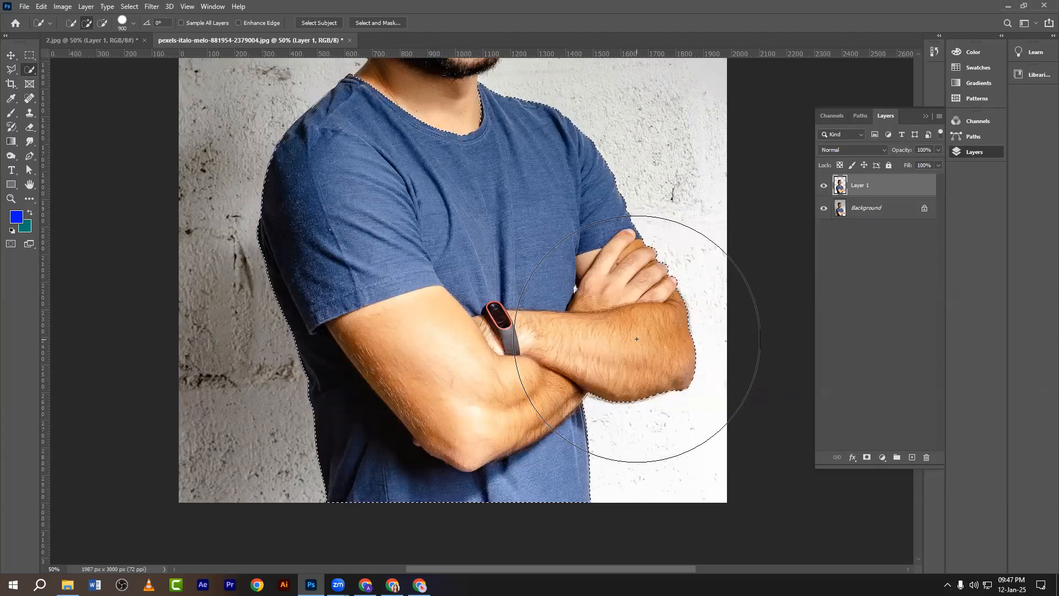
# Capture a screenshot of the top-left toolbar area and mark it with red boxes.
pyautogui.press('Print')
pyautogui.moveTo(1, 1); pyautogui.dragTo(190, 80)
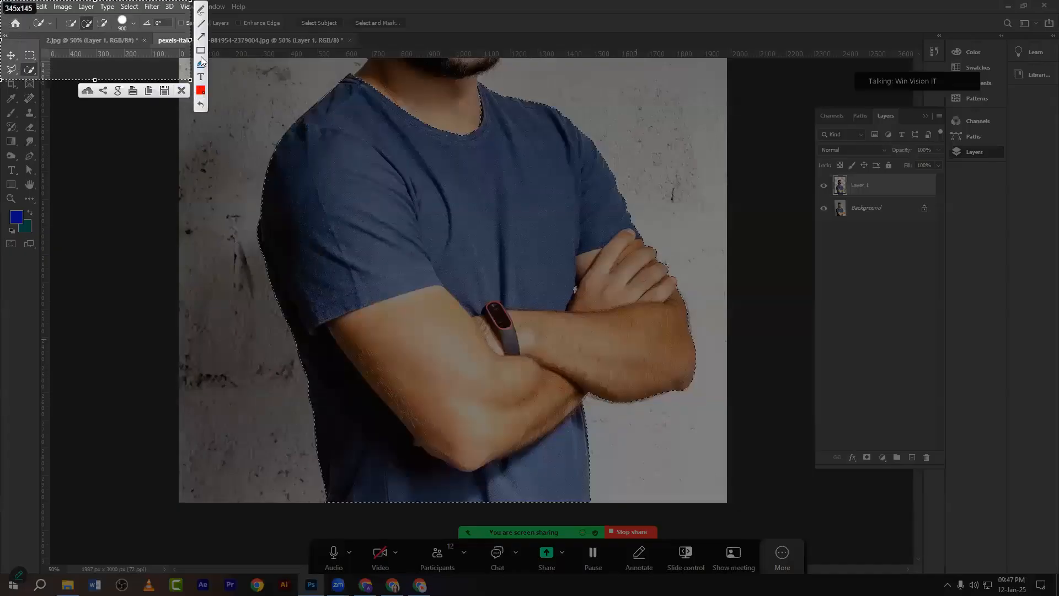
pyautogui.moveTo(78, 16)
pyautogui.mouseDown()
pyautogui.moveTo(94, 33)
pyautogui.moveTo(106, 28)
pyautogui.mouseUp()
pyautogui.hotkey('ctrl', 'c')
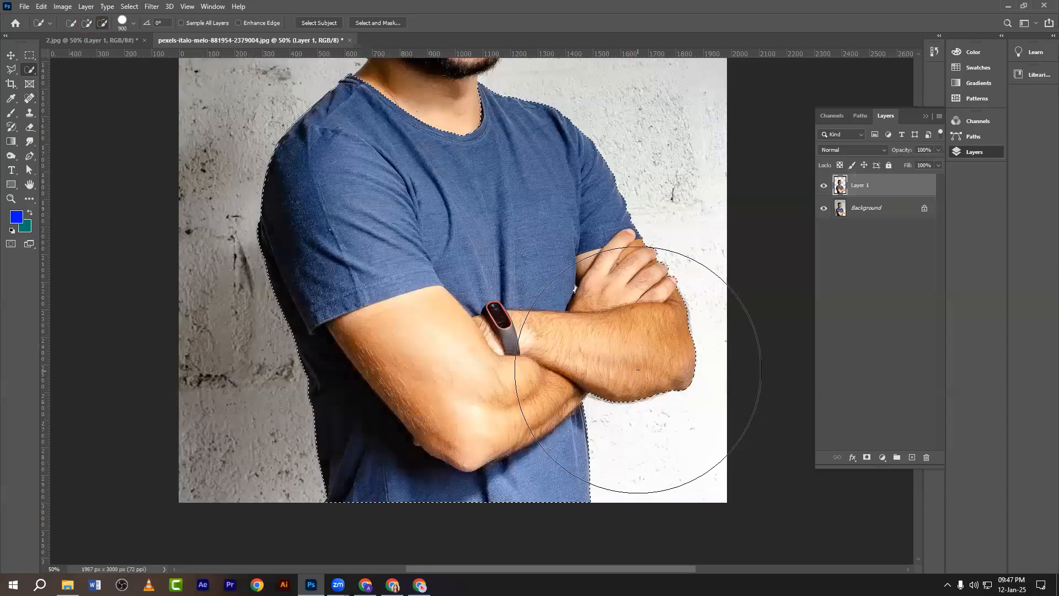
# With a smaller brush, subtract the right forearm, hand and upper arm from the selection.
pyautogui.press('[')
pyautogui.press('[')
pyautogui.press('[')
pyautogui.press('[')
pyautogui.press('[')
pyautogui.press('[')
pyautogui.press('[')
pyautogui.press('[')
pyautogui.press('[')
pyautogui.press('[')
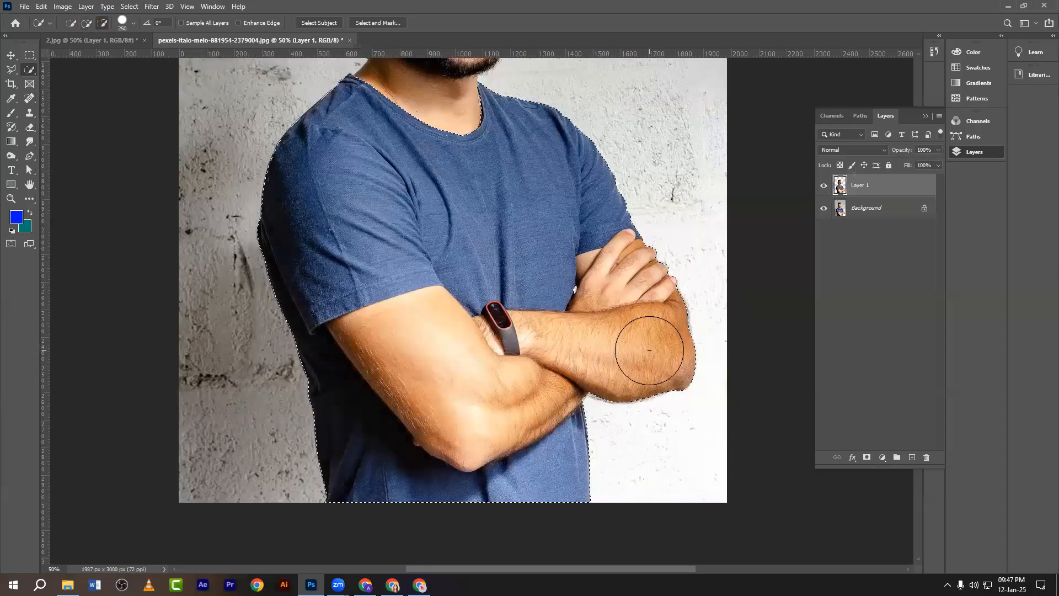
pyautogui.moveTo(654, 355); pyautogui.dragTo(655, 301)
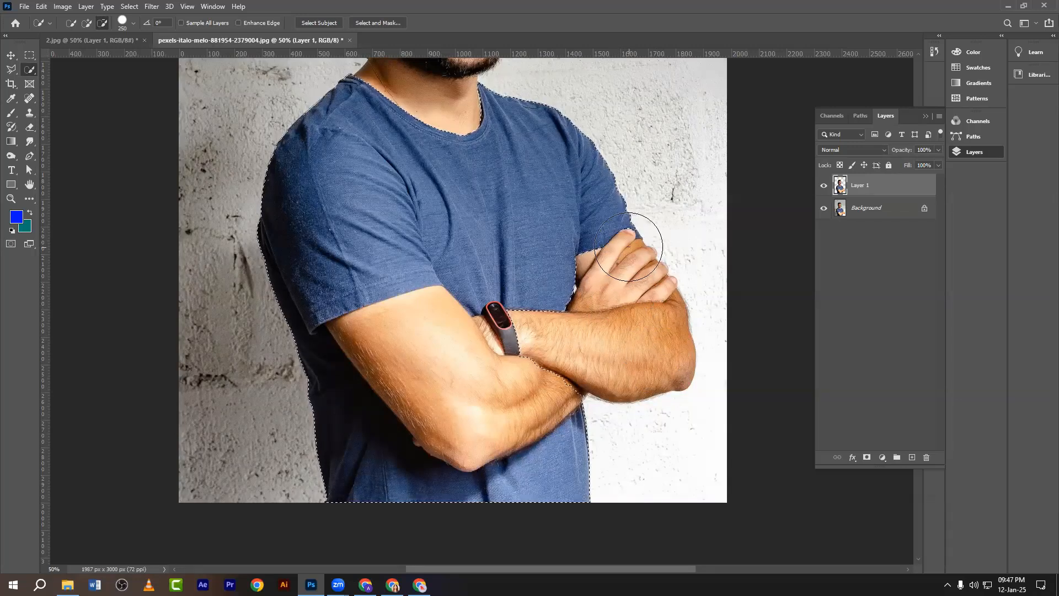
pyautogui.moveTo(470, 412)
pyautogui.mouseDown()
pyautogui.moveTo(422, 393)
pyautogui.moveTo(469, 441)
pyautogui.mouseUp()
pyautogui.scroll(-3, 593, 441)
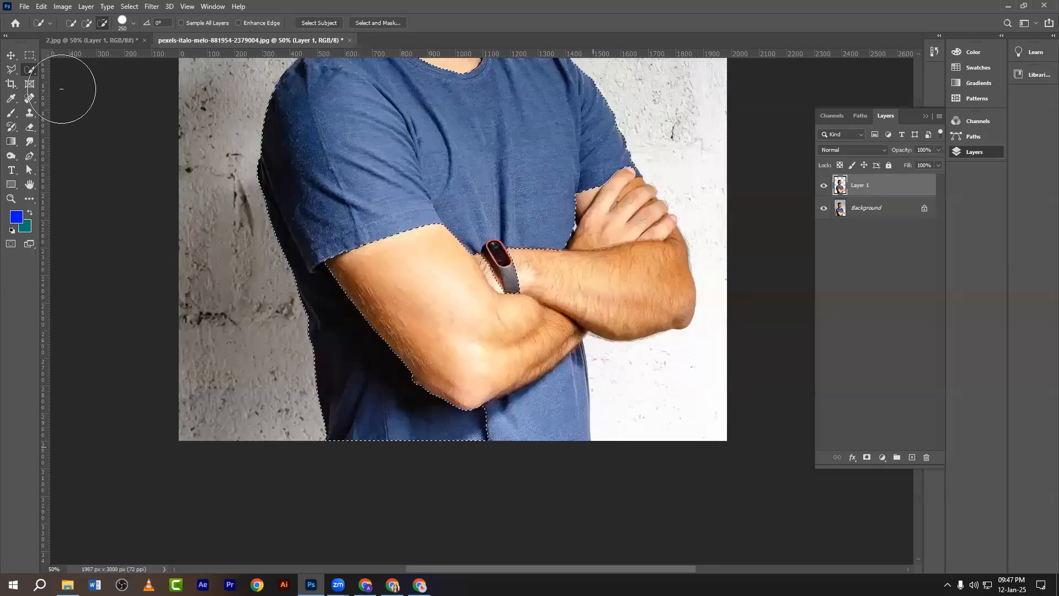
# Add the lower shirt back into the selection and remove the stray lower-right background.
pyautogui.click(85, 26)
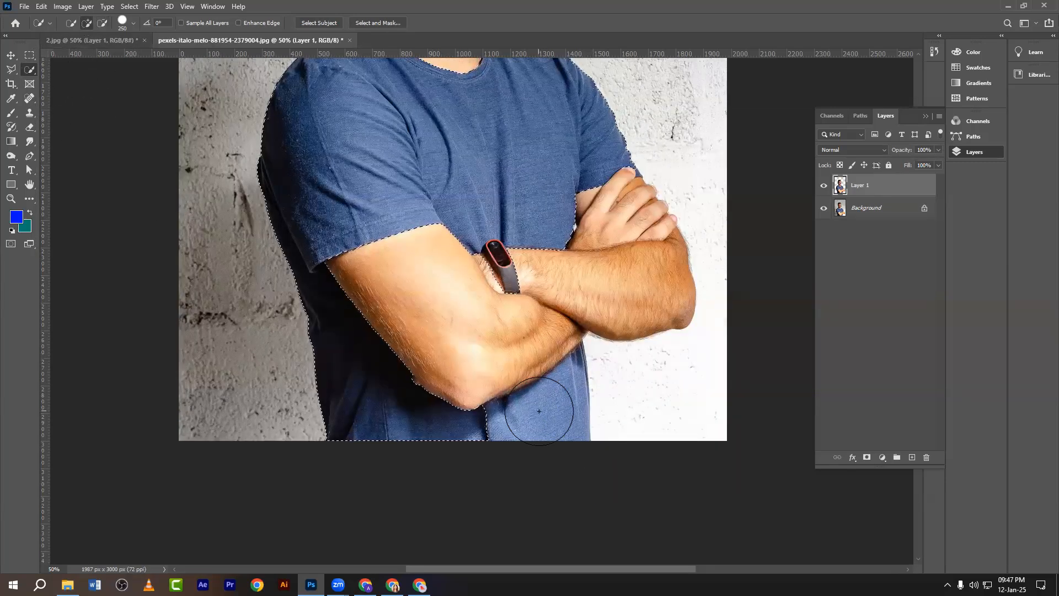
pyautogui.moveTo(548, 426)
pyautogui.mouseDown()
pyautogui.moveTo(598, 407)
pyautogui.moveTo(599, 388)
pyautogui.mouseUp()
pyautogui.hotkey('ctrl', 'z')
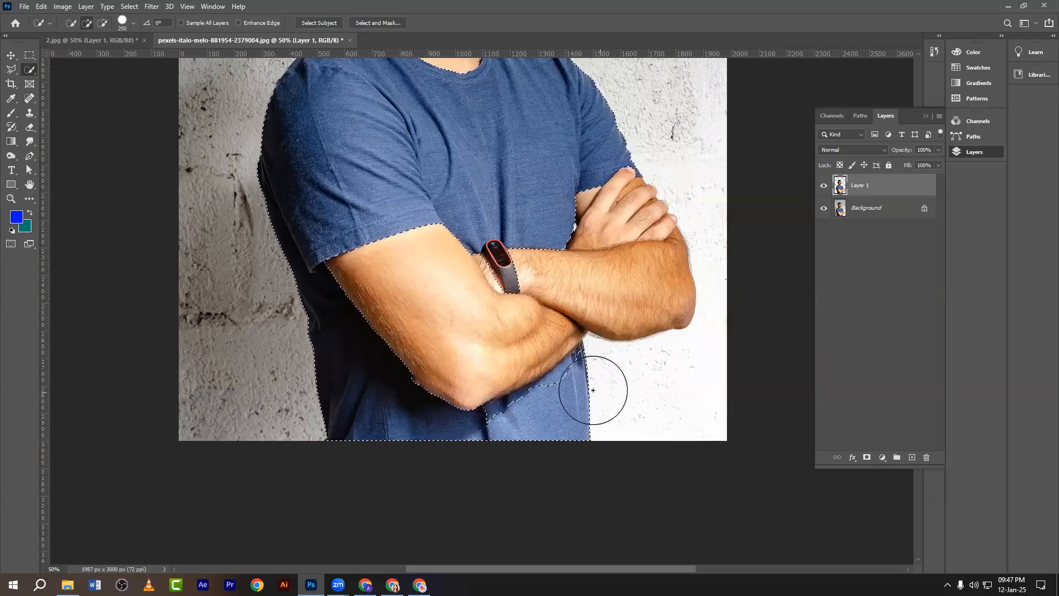
pyautogui.click(595, 397)
pyautogui.hotkey('ctrl', 'z')
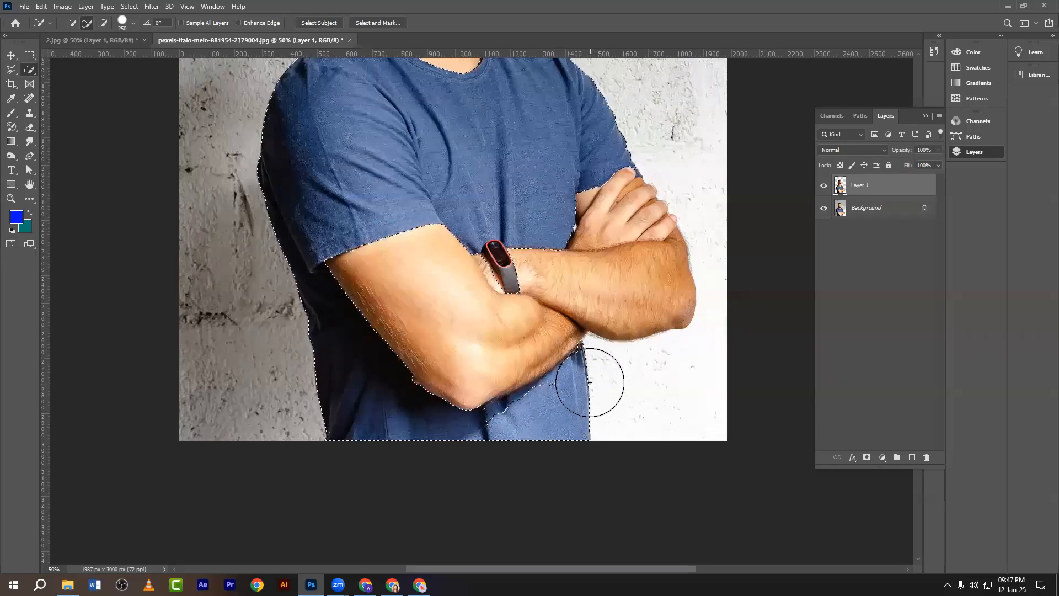
pyautogui.moveTo(565, 394)
pyautogui.mouseDown()
pyautogui.moveTo(548, 416)
pyautogui.moveTo(505, 431)
pyautogui.mouseUp()
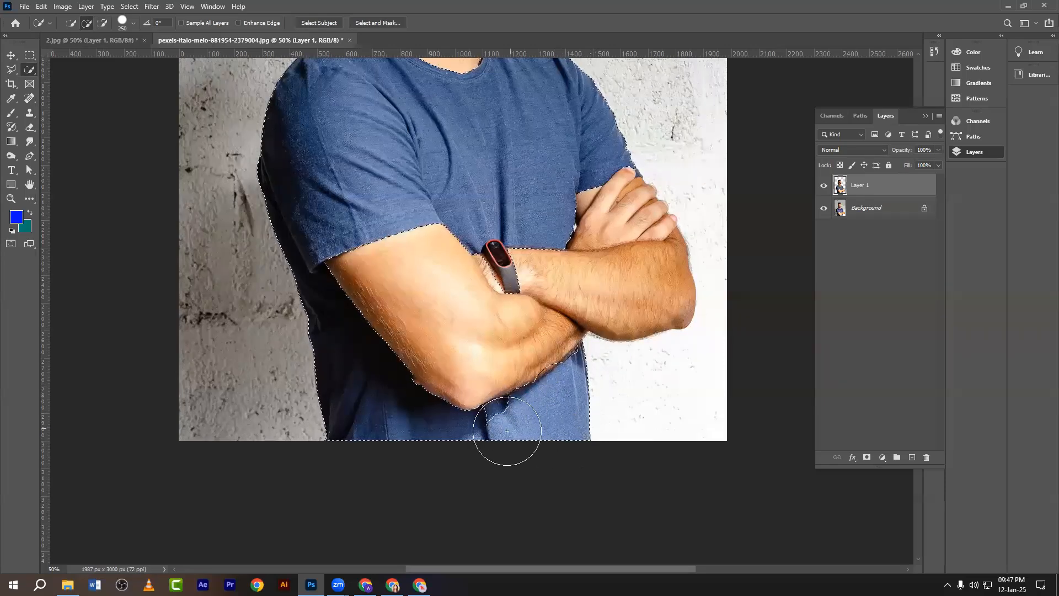
pyautogui.keyDown('alt'); pyautogui.click(683, 423); pyautogui.keyUp('alt')
# Zoom out to the whole figure, return to the Move tool, and switch to 2.jpg.
pyautogui.scroll(3, 684, 421)
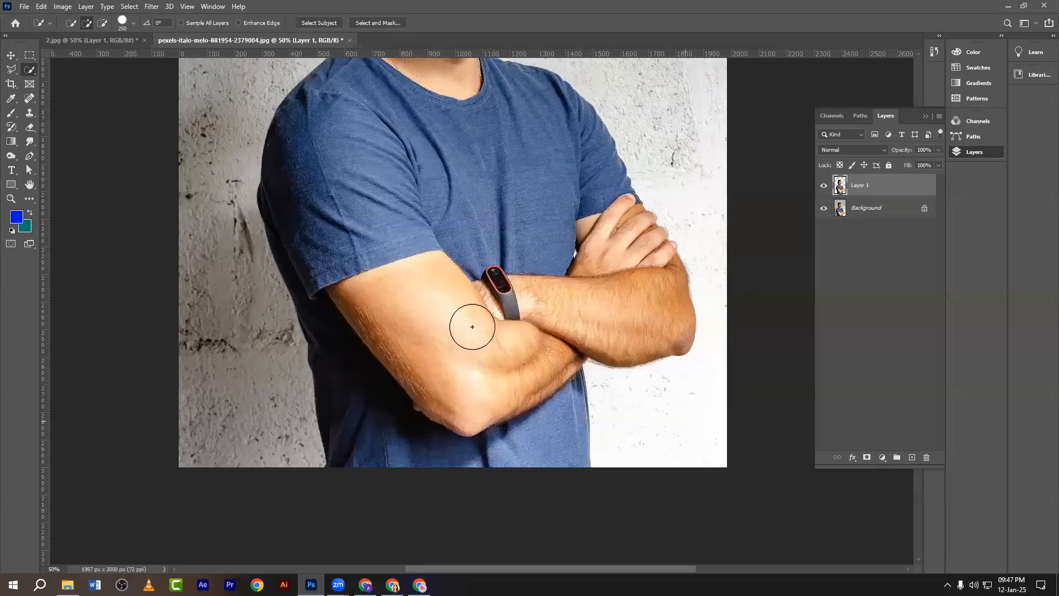
pyautogui.hotkey('ctrl', '-')
pyautogui.scroll(5, 458, 292)
pyautogui.press('v')
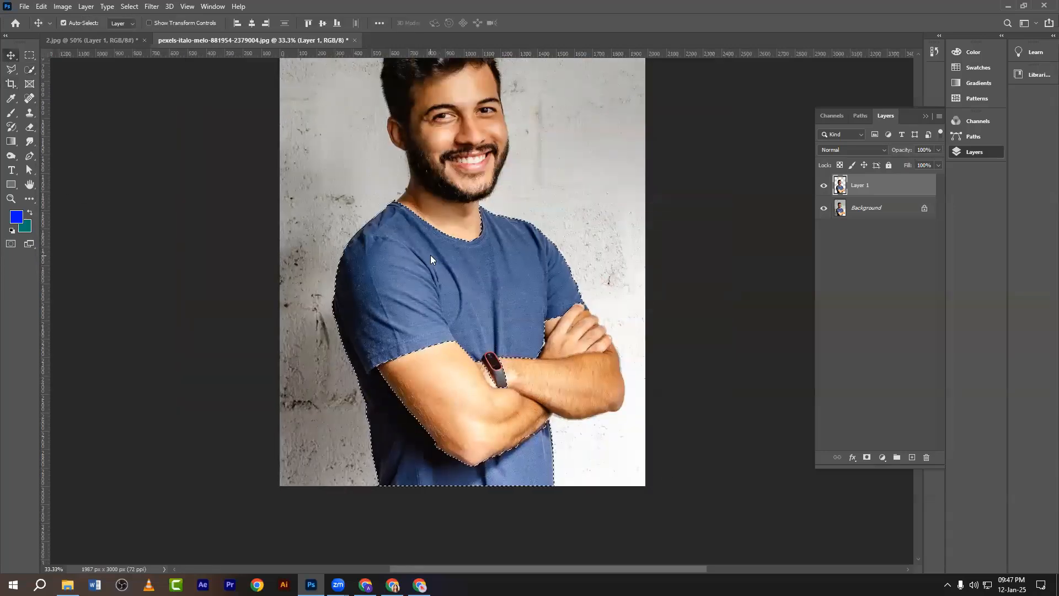
pyautogui.scroll(2, 708, 295)
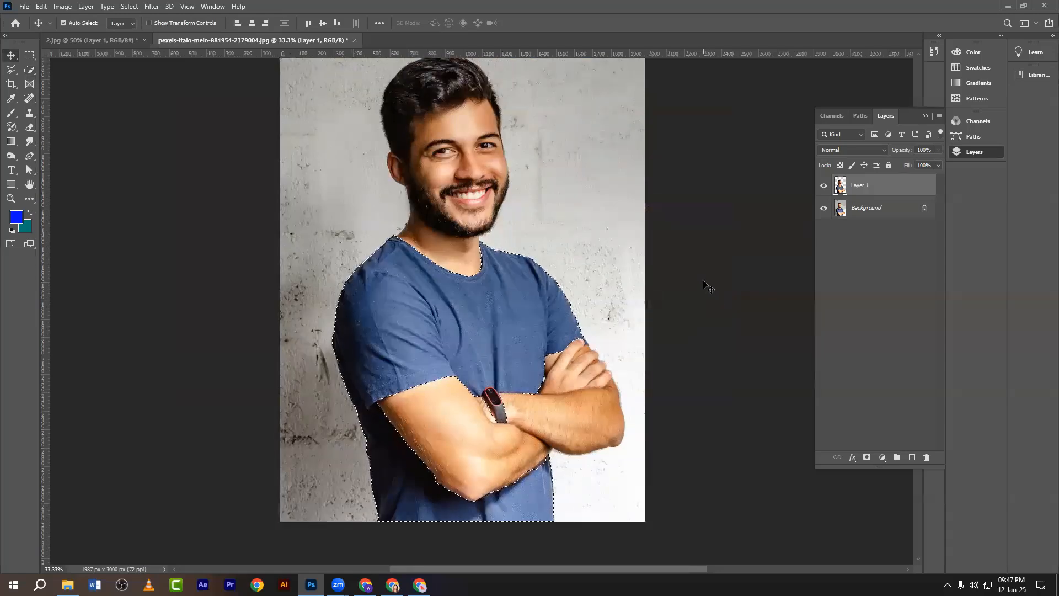
pyautogui.scroll(2, 639, 264)
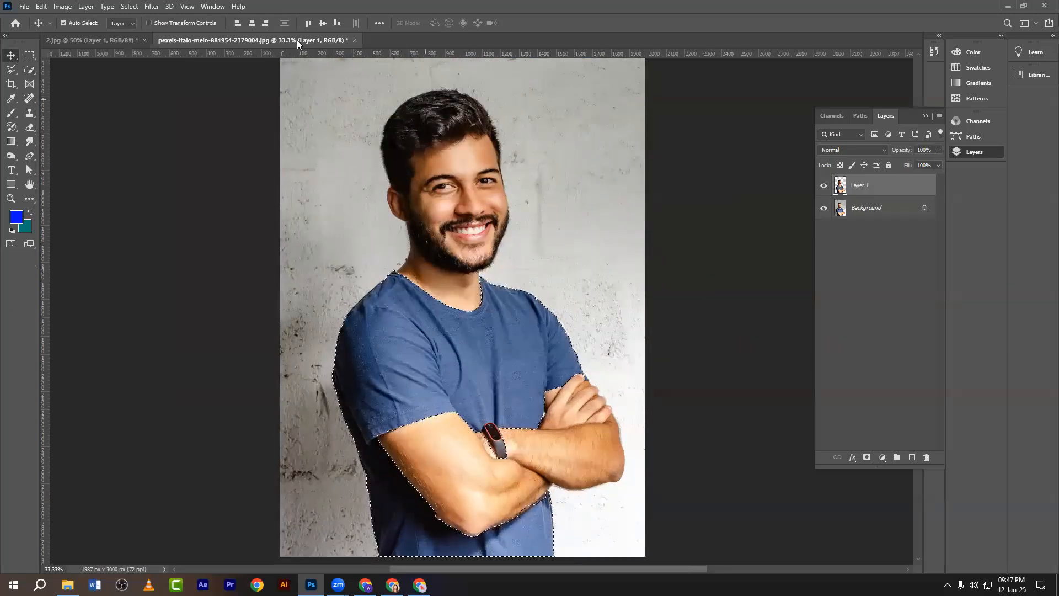
pyautogui.click(131, 40)
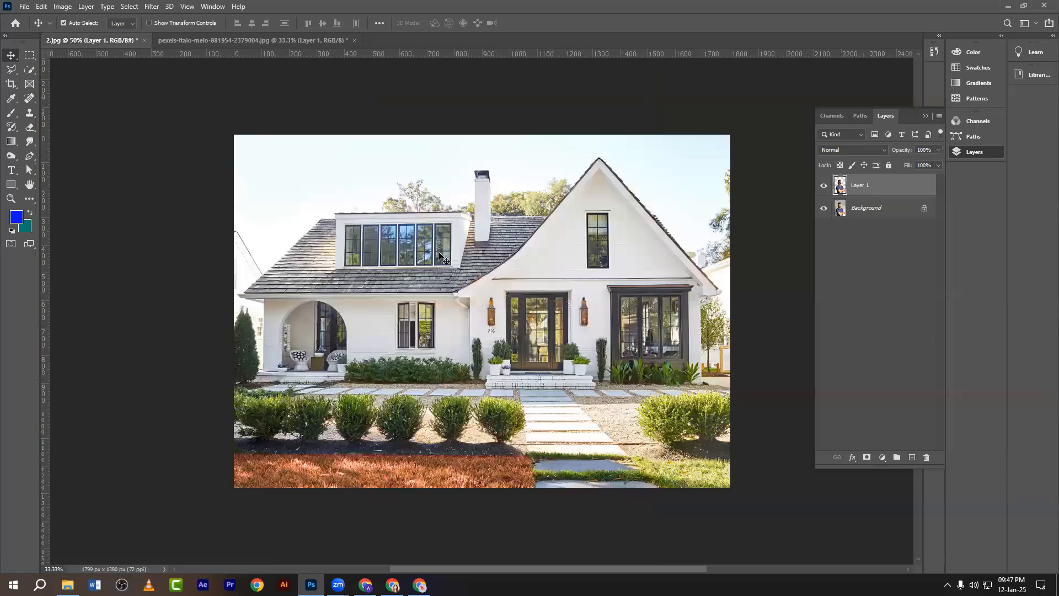
# Add a Photo Filter adjustment layer with a bright blue colour at 100% density.
pyautogui.press('ctrl')
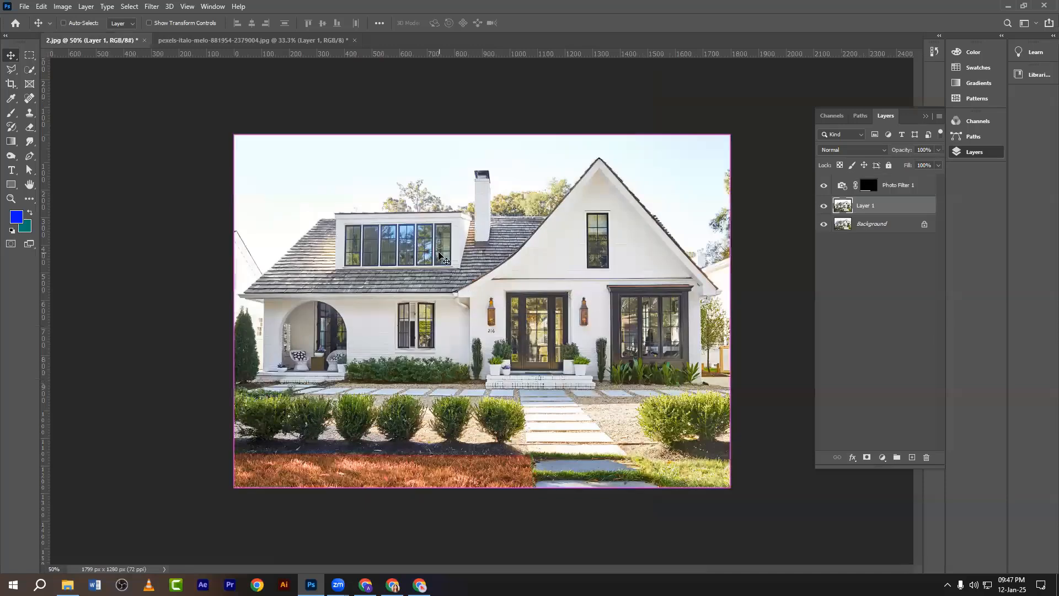
pyautogui.click(882, 457)
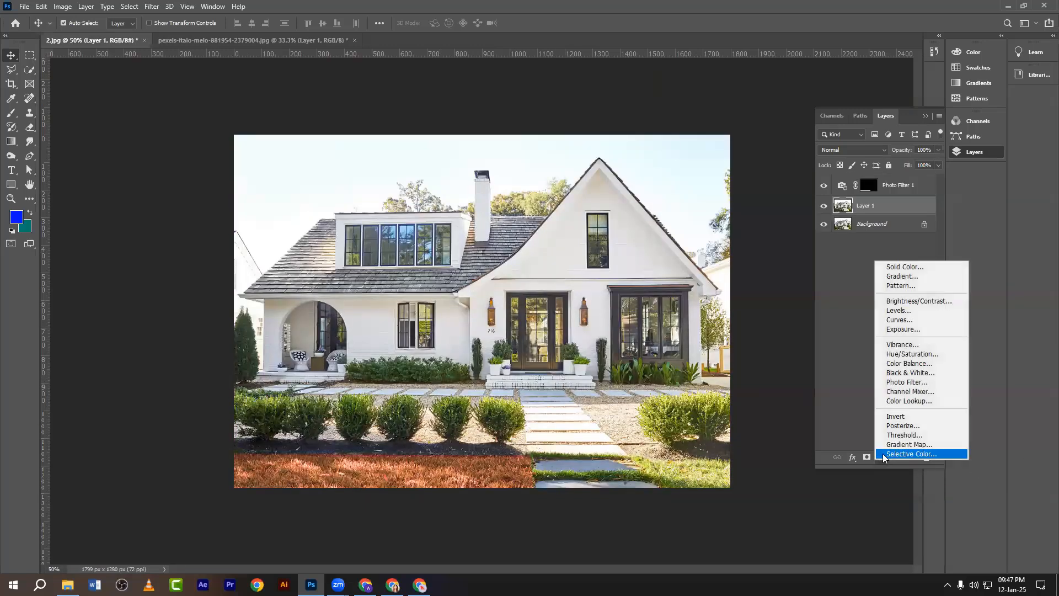
pyautogui.click(893, 382)
pyautogui.click(159, 200)
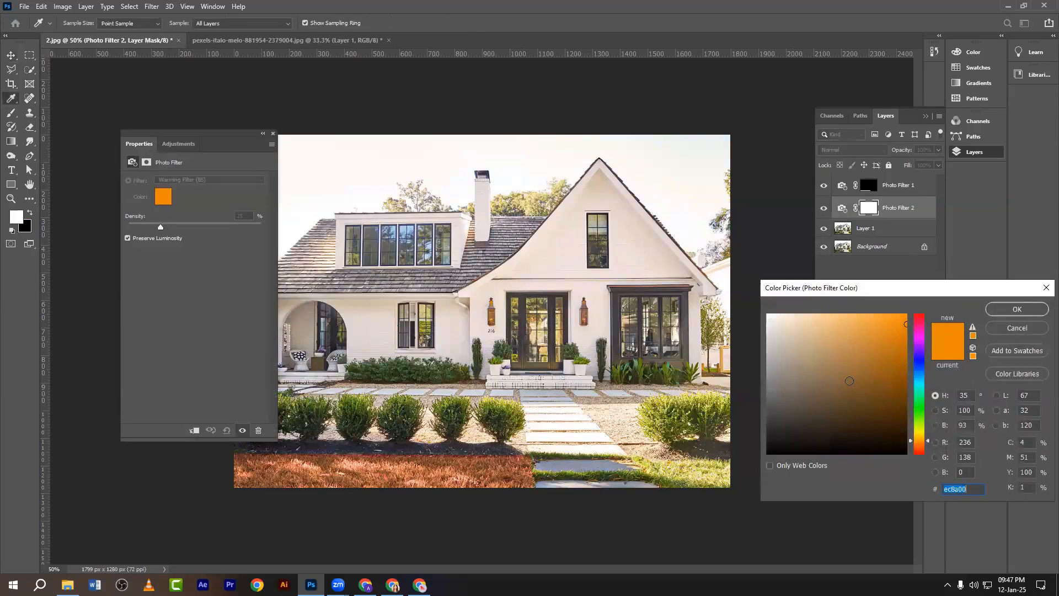
pyautogui.moveTo(848, 381); pyautogui.dragTo(803, 313)
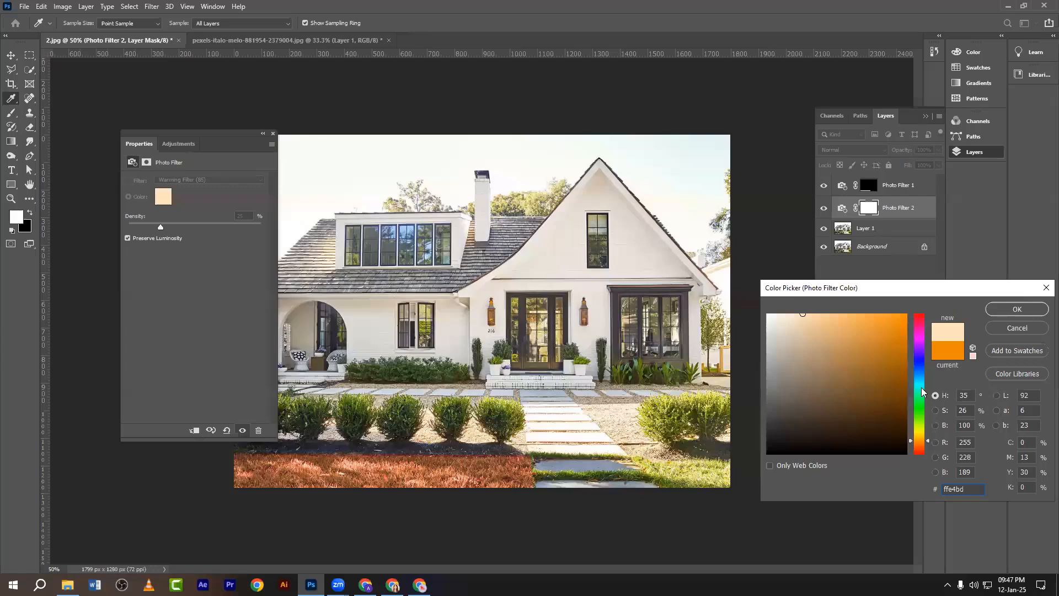
pyautogui.moveTo(918, 393); pyautogui.dragTo(918, 377)
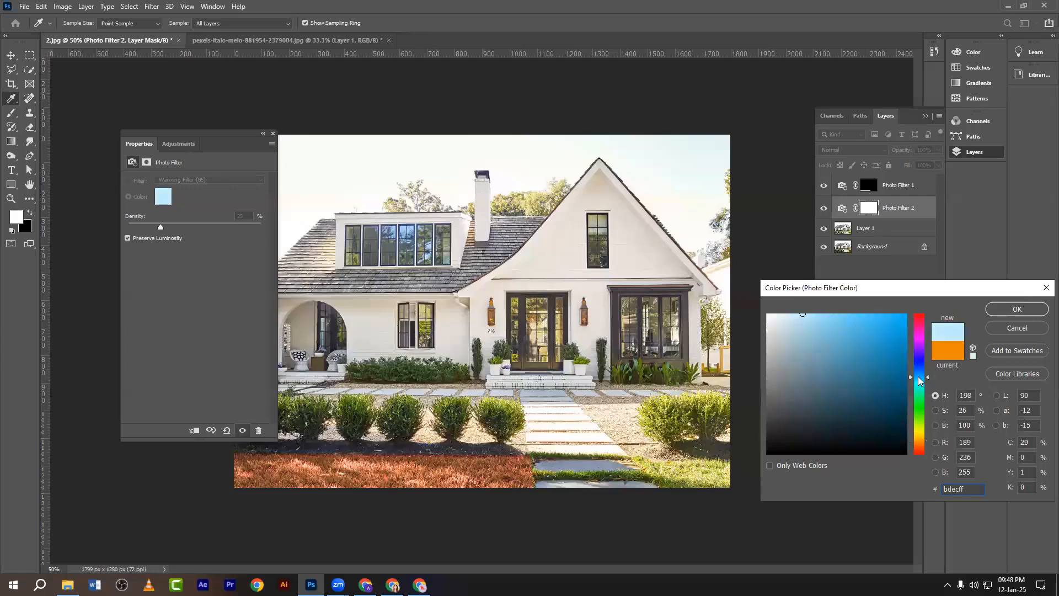
pyautogui.click(1008, 307)
pyautogui.moveTo(160, 227); pyautogui.dragTo(267, 237)
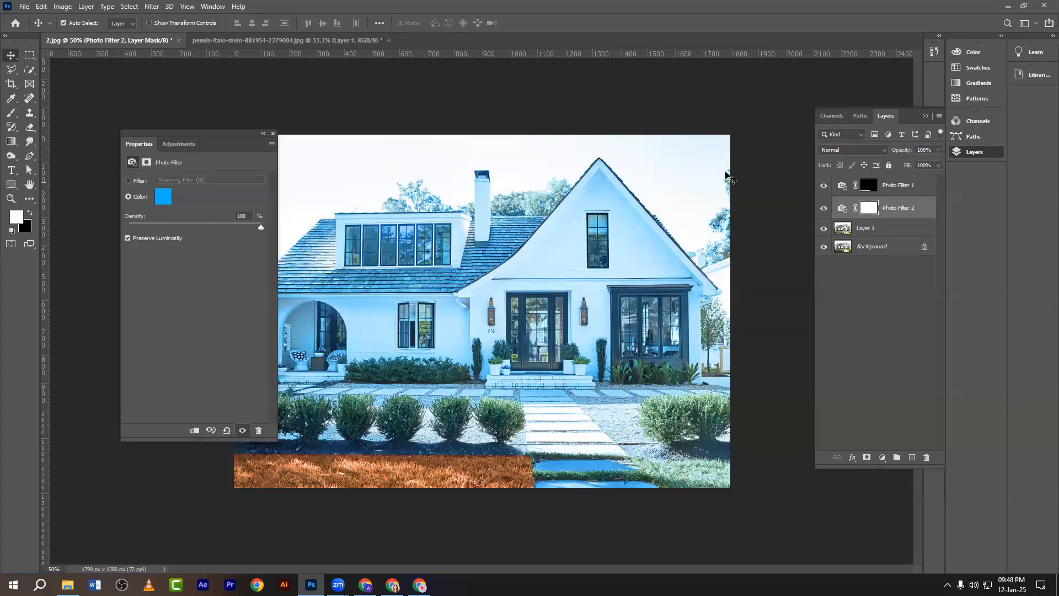
pyautogui.click(272, 133)
# Delete Layer 1, the orange-grass Photo Filter and the blue Photo Filter 2 layers.
pyautogui.click(448, 248)
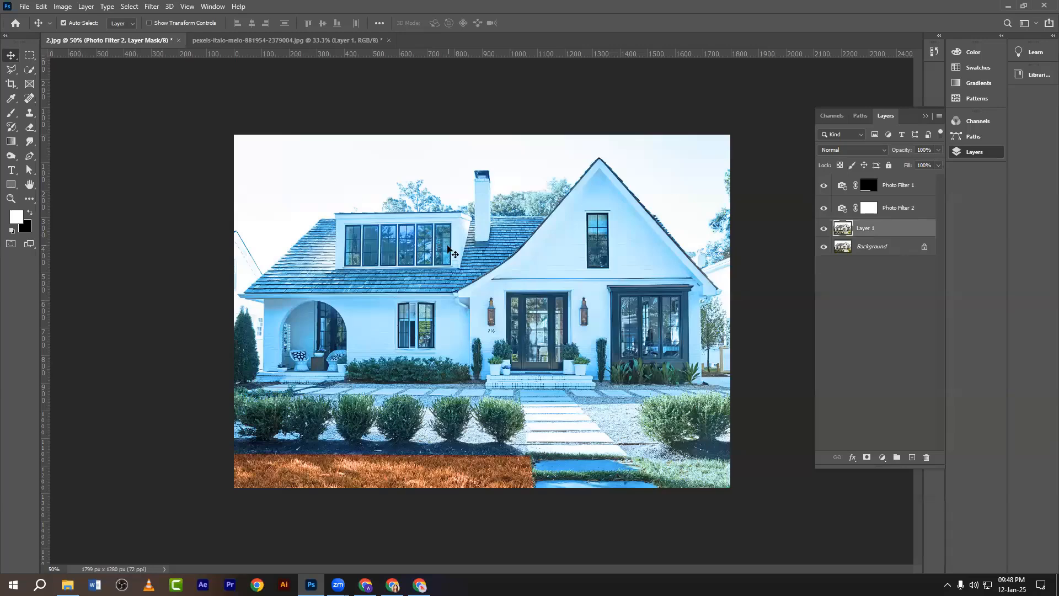
pyautogui.moveTo(195, 116); pyautogui.dragTo(751, 513)
pyautogui.press('Delete')
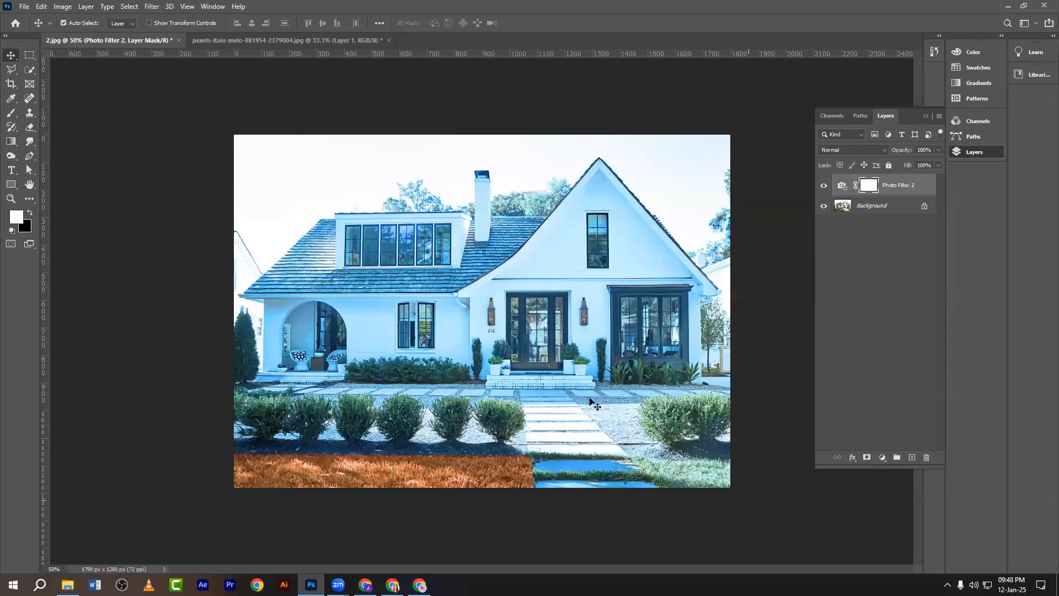
pyautogui.press('Delete')
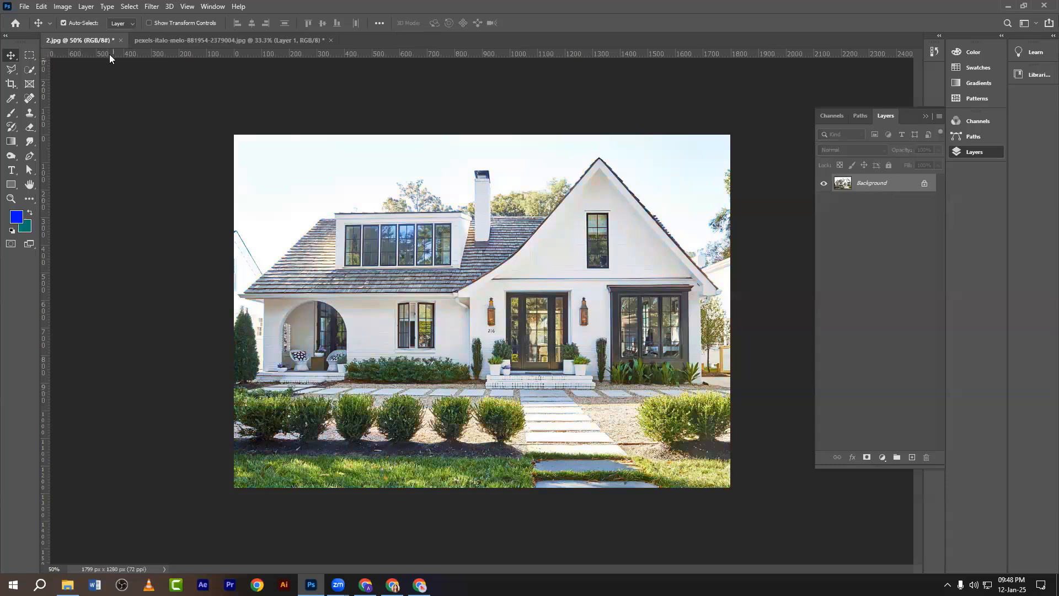
# Browse the adjustment layer and image adjustment lists, closing both without choosing anything.
pyautogui.click(883, 457)
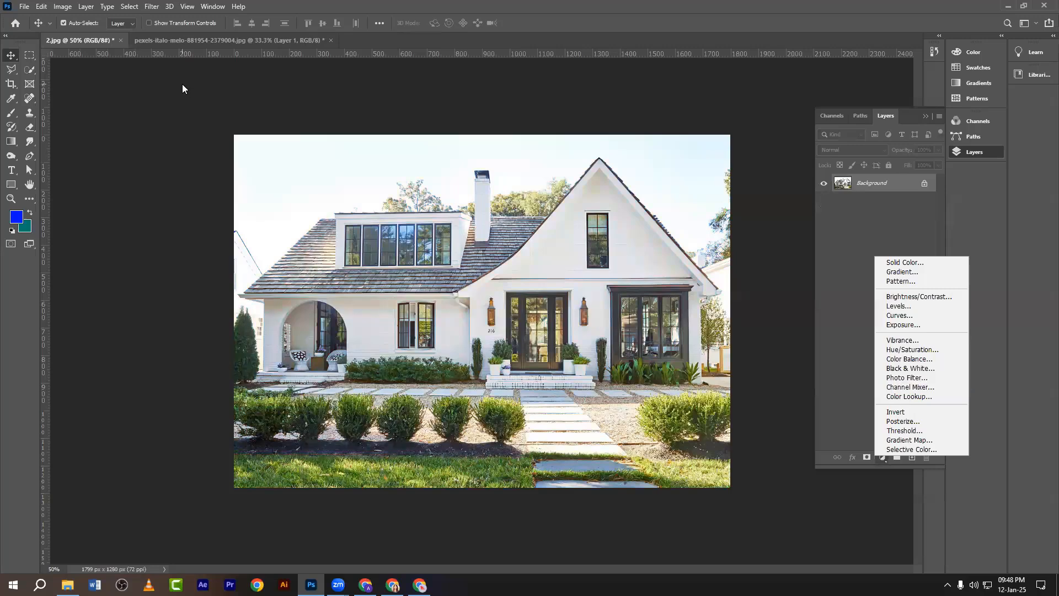
pyautogui.click(64, 7)
pyautogui.click(62, 7)
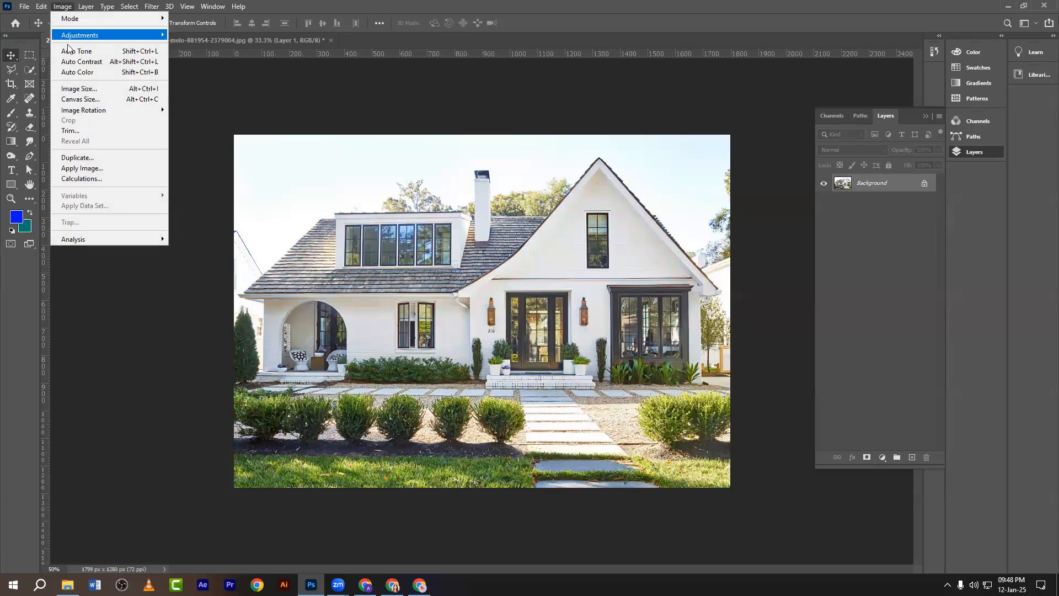
pyautogui.moveTo(110, 35)
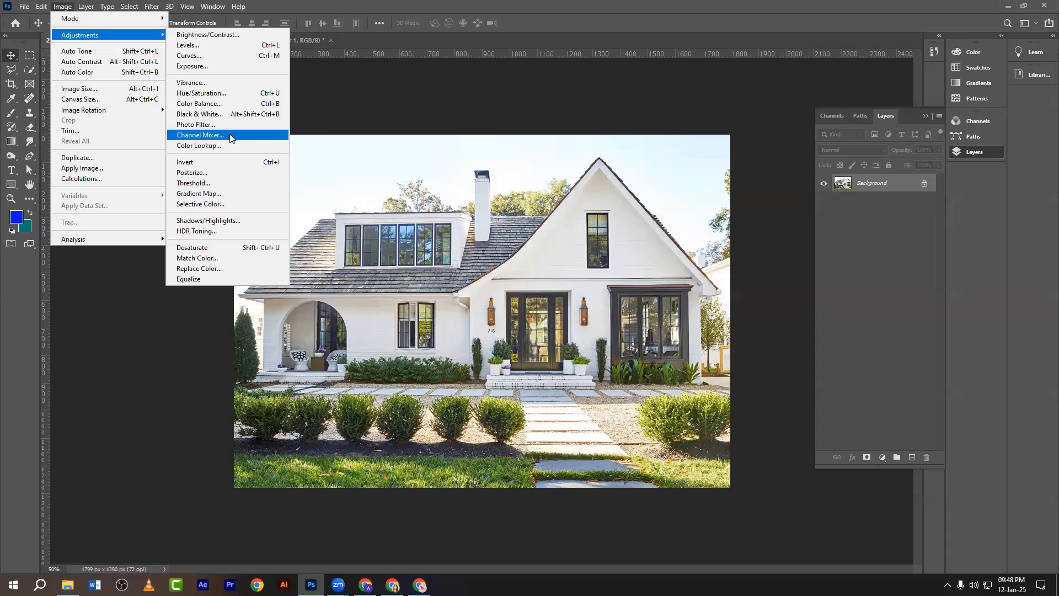
pyautogui.click(382, 161)
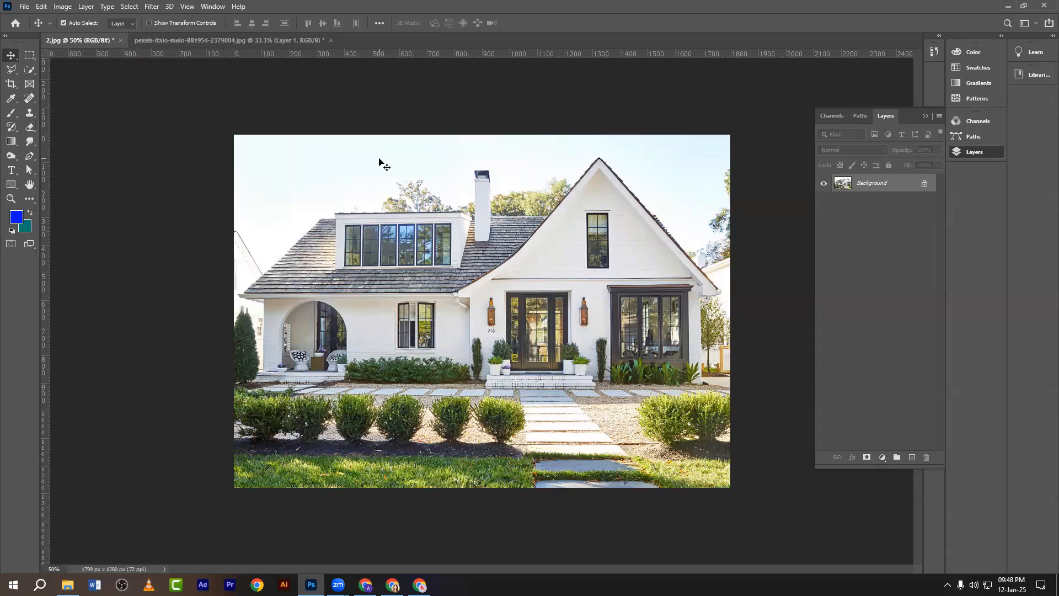
# Close 2.jpg without saving and clear the selection around the man.
pyautogui.click(120, 41)
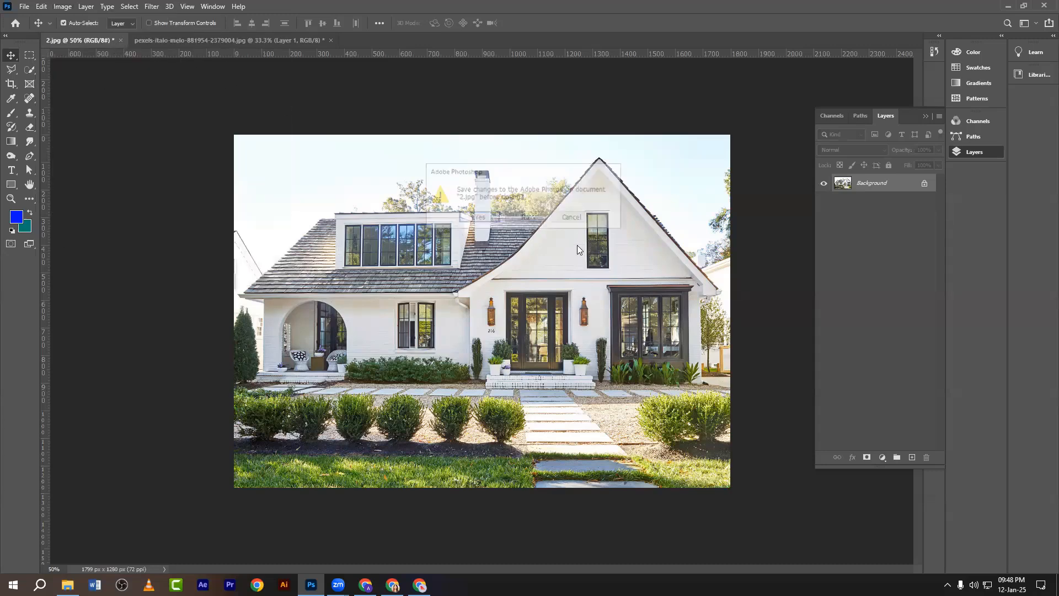
pyautogui.click(517, 215)
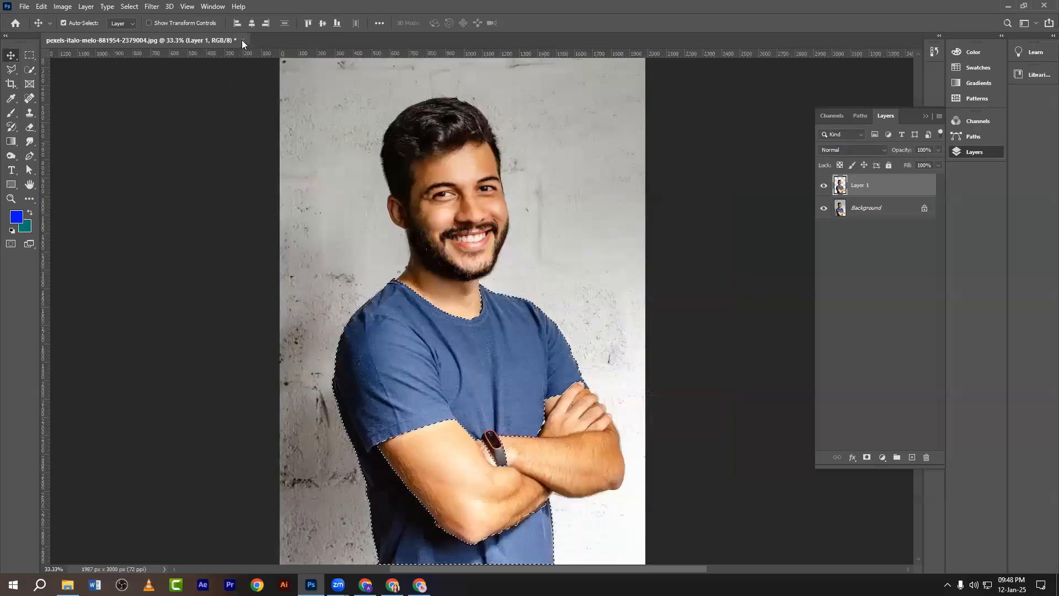
pyautogui.hotkey('ctrl', 'd')
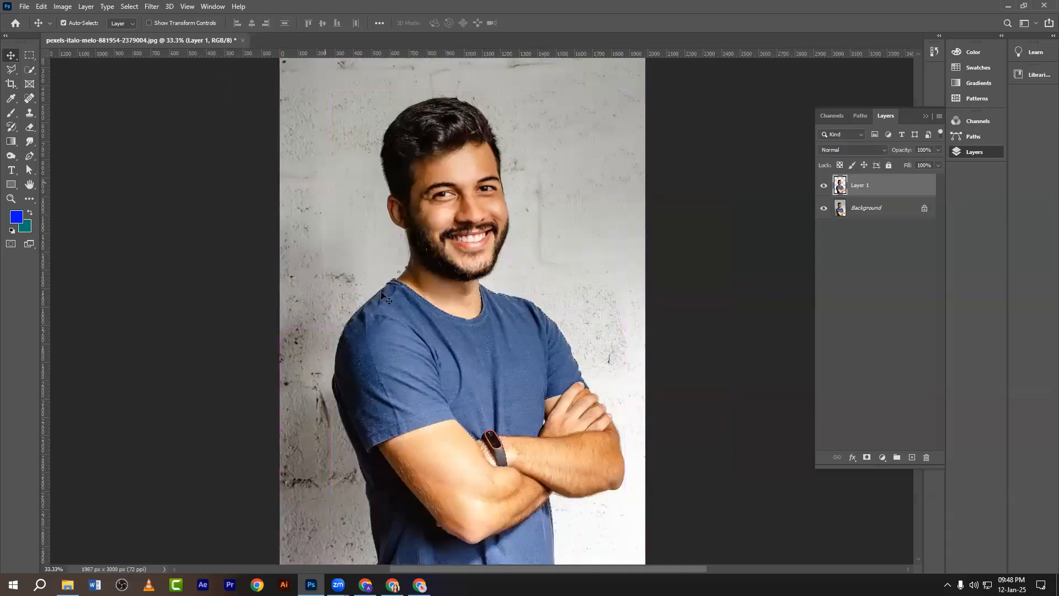
# Drag 1.jpg from the Desktop folder onto Photoshop and dismiss the resulting program error.
pyautogui.click(67, 585)
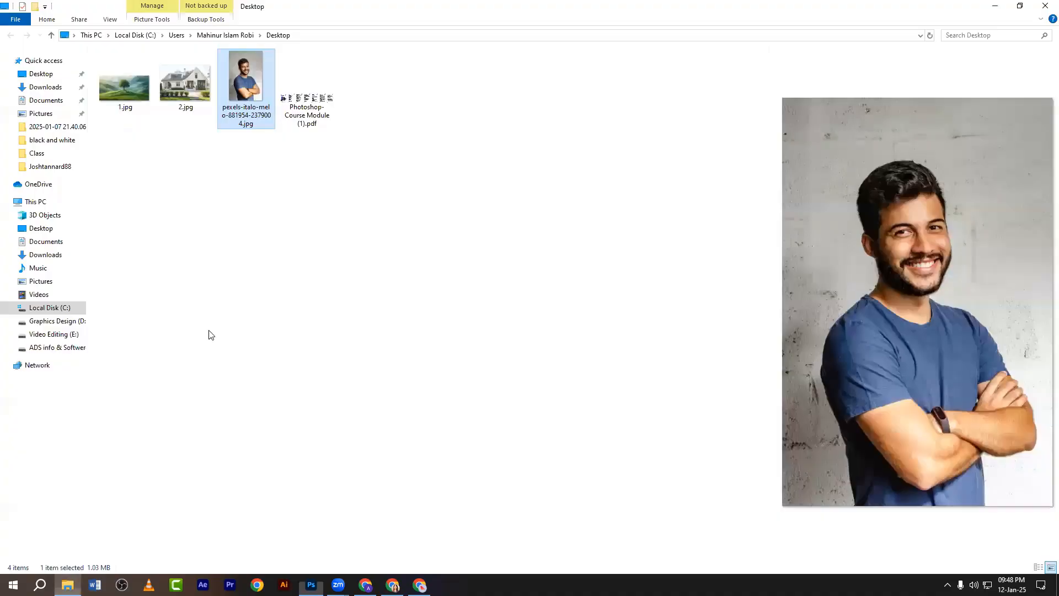
pyautogui.click(228, 187)
pyautogui.click(126, 94)
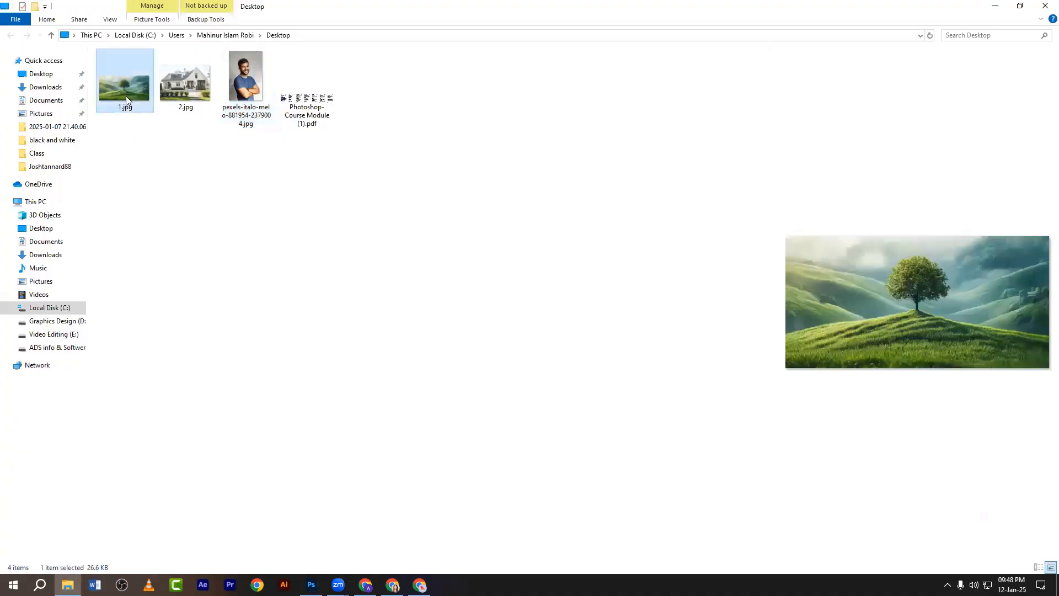
pyautogui.moveTo(125, 96); pyautogui.dragTo(488, 168)
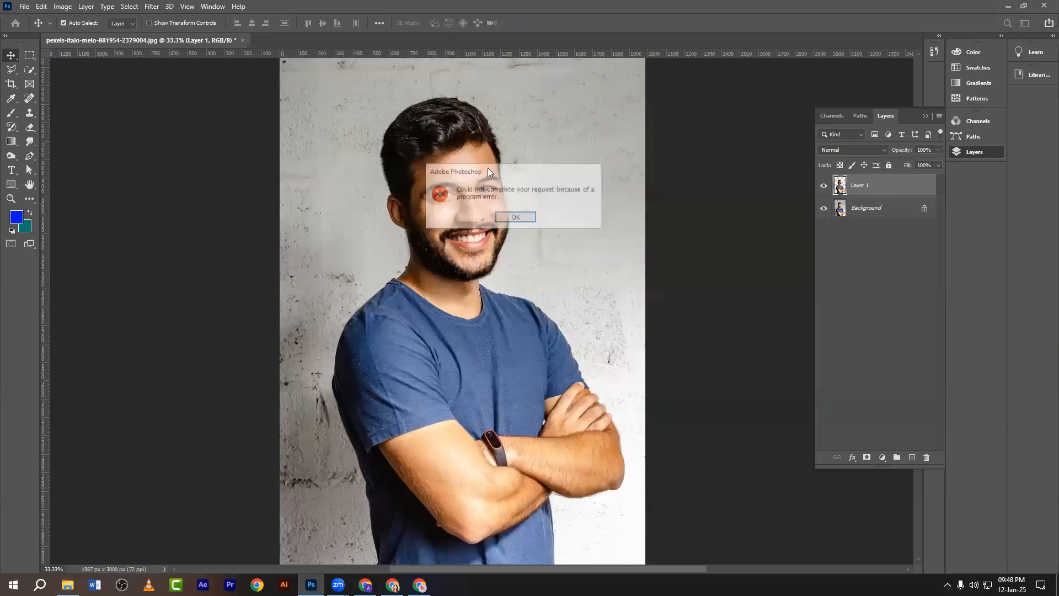
pyautogui.click(517, 217)
# Retry dragging 1.jpg into Photoshop, dismiss the error again, and minimize Photoshop.
pyautogui.click(311, 584)
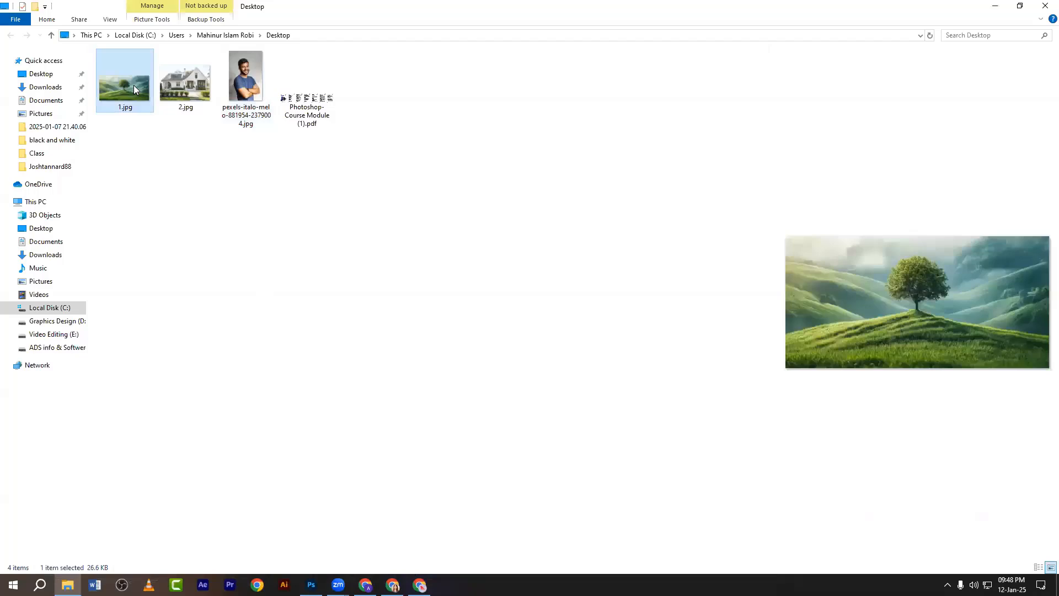
pyautogui.moveTo(133, 85); pyautogui.dragTo(340, 157)
pyautogui.click(515, 217)
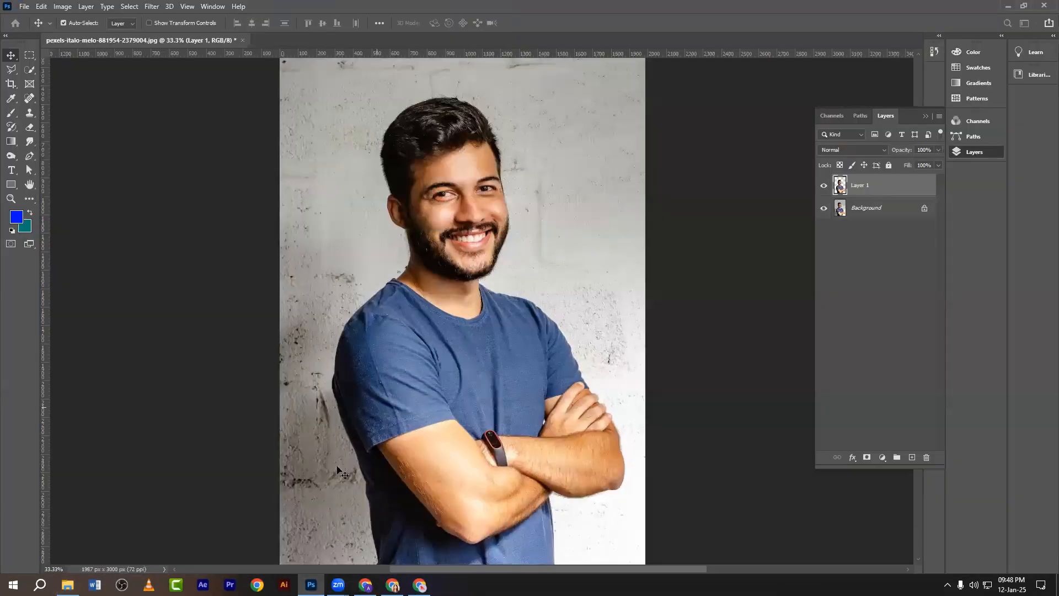
pyautogui.click(311, 585)
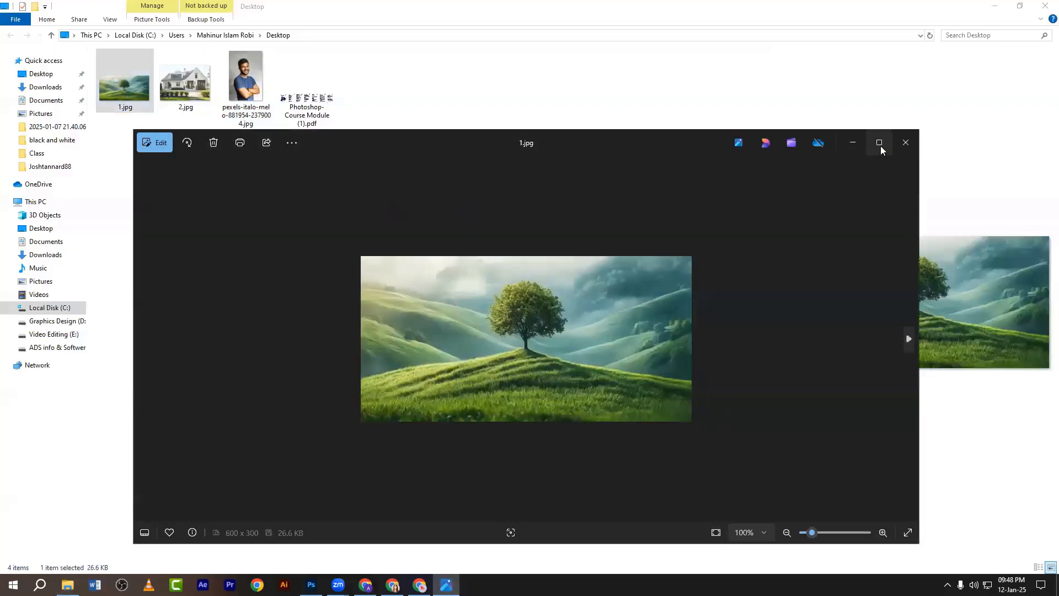
# Crop 1.jpg in Photos to 600 x 294, save over the original, and close the viewer.
pyautogui.click(880, 146)
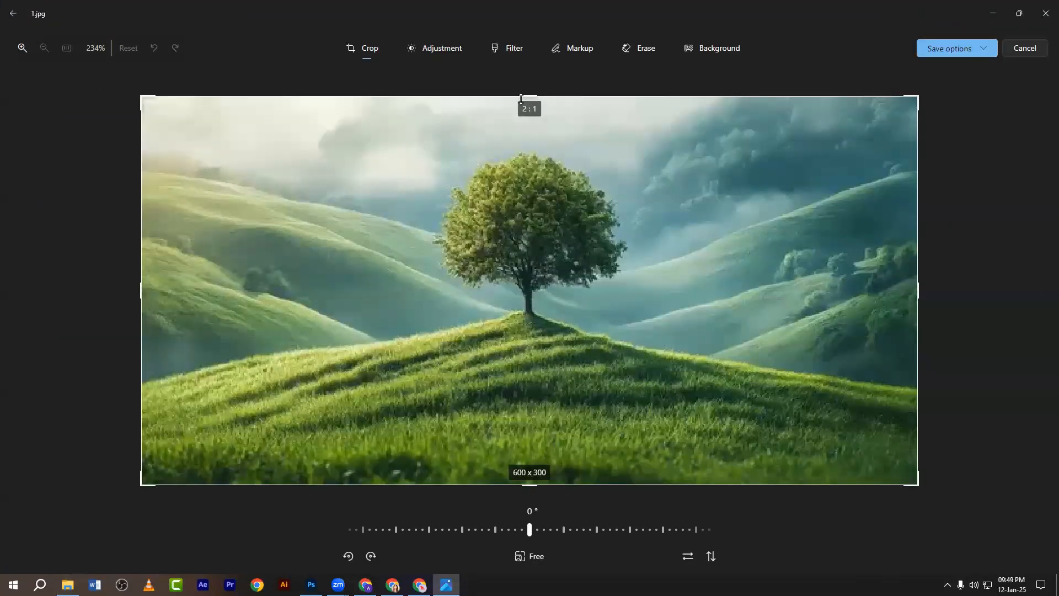
pyautogui.moveTo(524, 97); pyautogui.dragTo(525, 104)
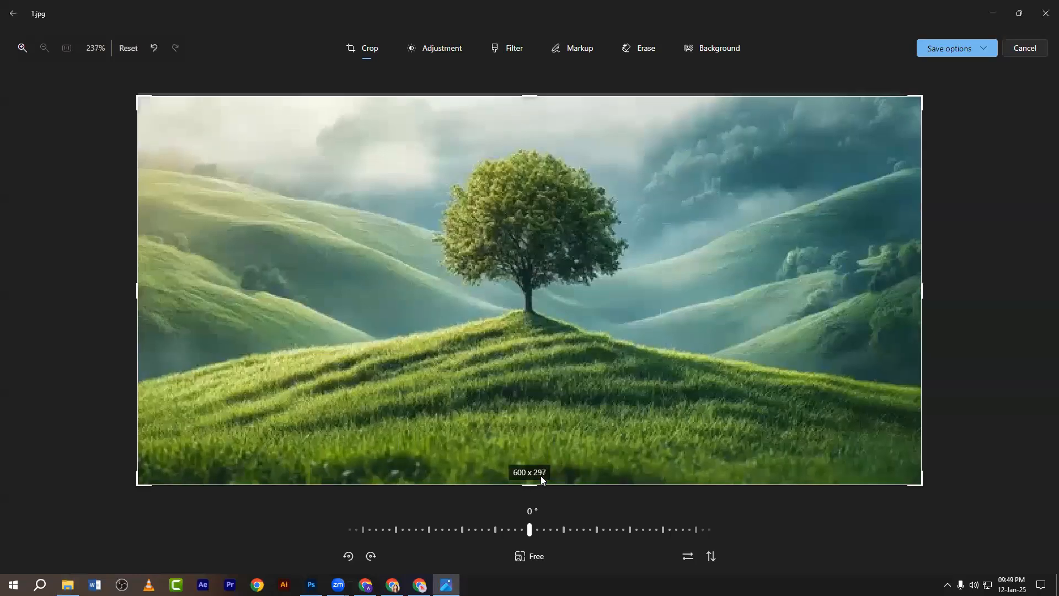
pyautogui.moveTo(536, 482); pyautogui.dragTo(536, 477)
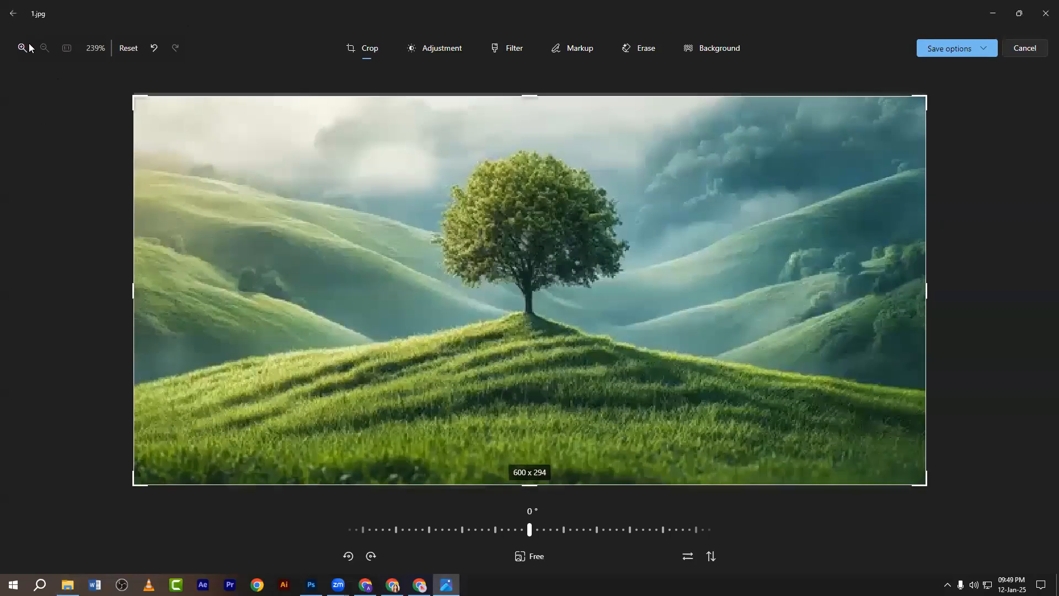
pyautogui.click(945, 52)
pyautogui.click(941, 88)
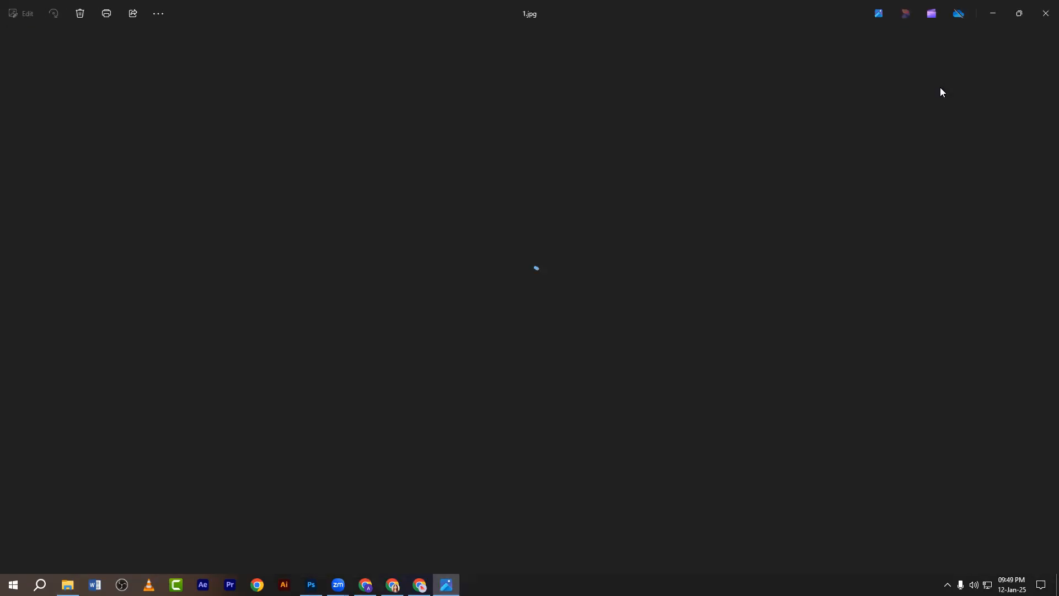
pyautogui.click(1042, 3)
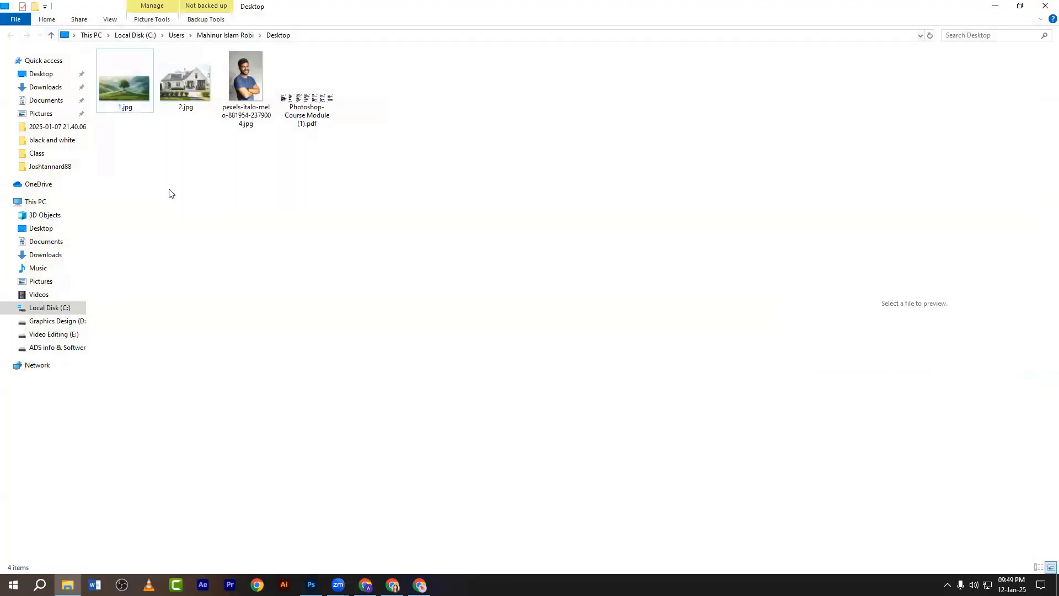
# Refresh the Desktop folder, drag the cropped 1.jpg into Photoshop, and zoom it to 200%.
pyautogui.rightClick(155, 149)
pyautogui.click(175, 191)
pyautogui.click(142, 107)
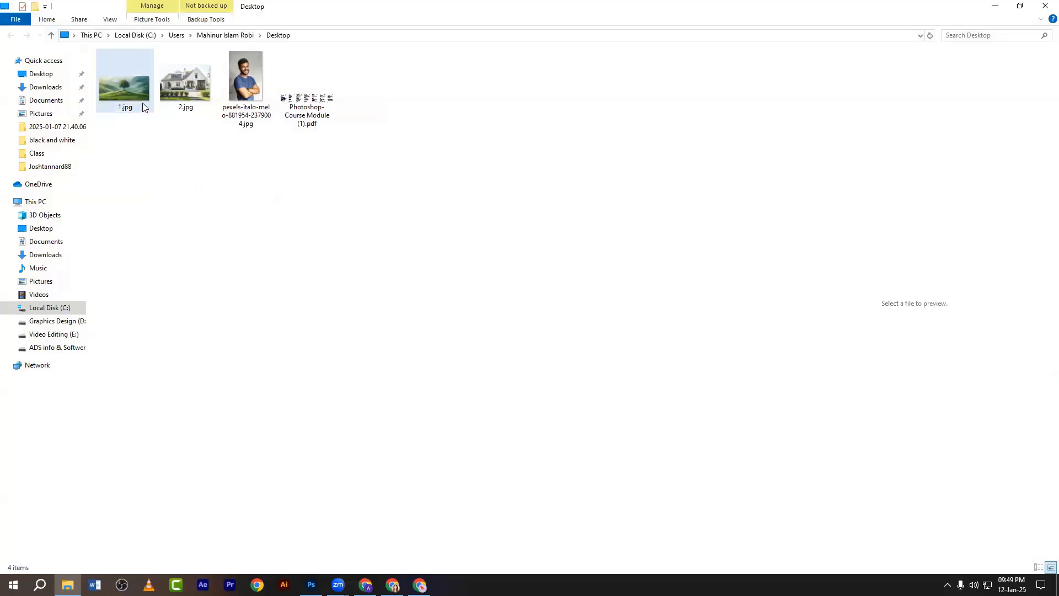
pyautogui.moveTo(143, 106); pyautogui.dragTo(447, 37)
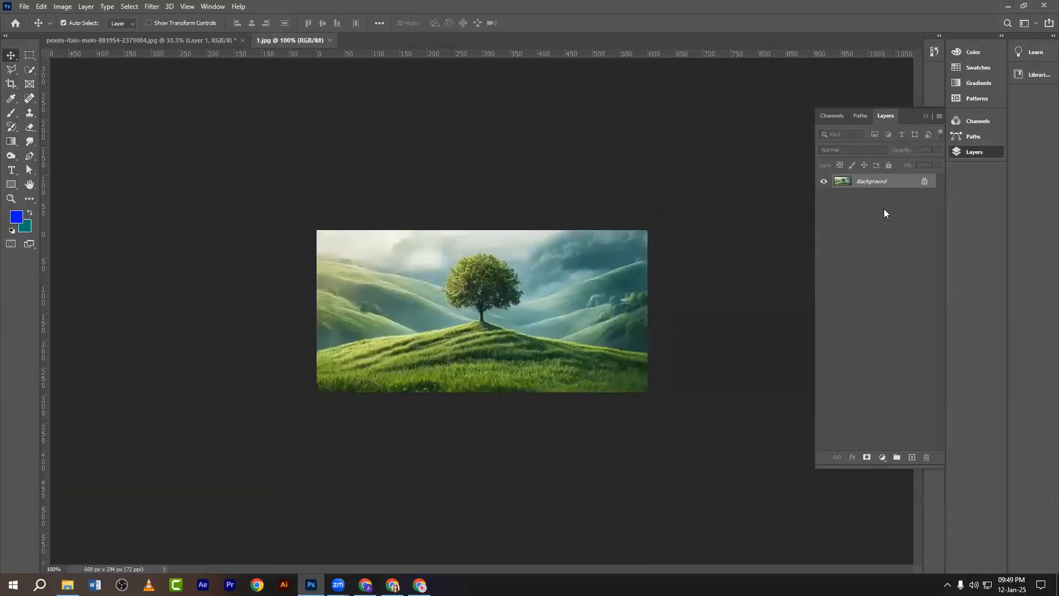
pyautogui.hotkey('ctrl', '+')
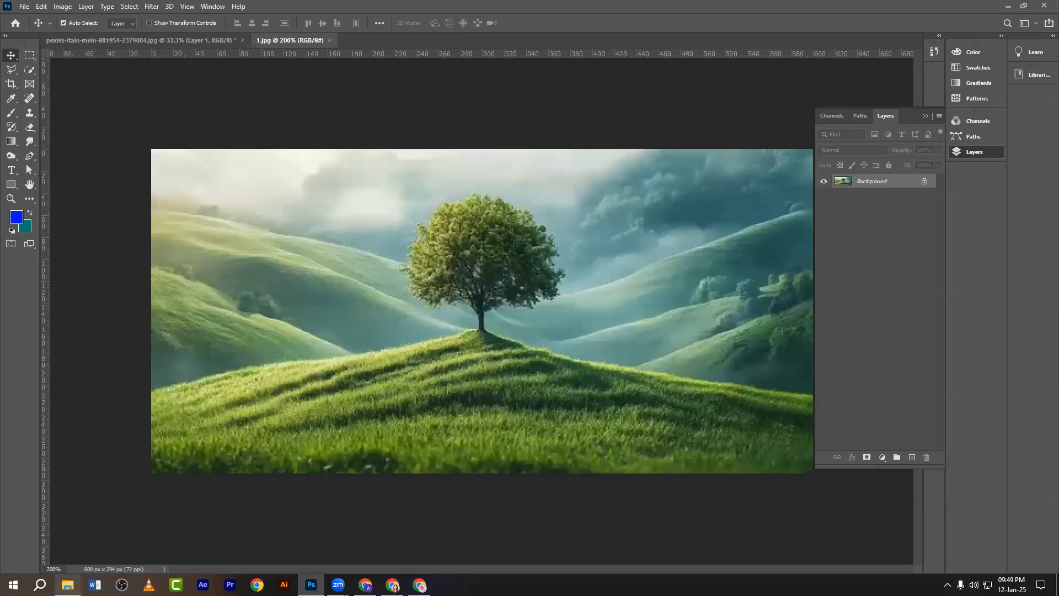
pyautogui.click(68, 584)
pyautogui.click(126, 79)
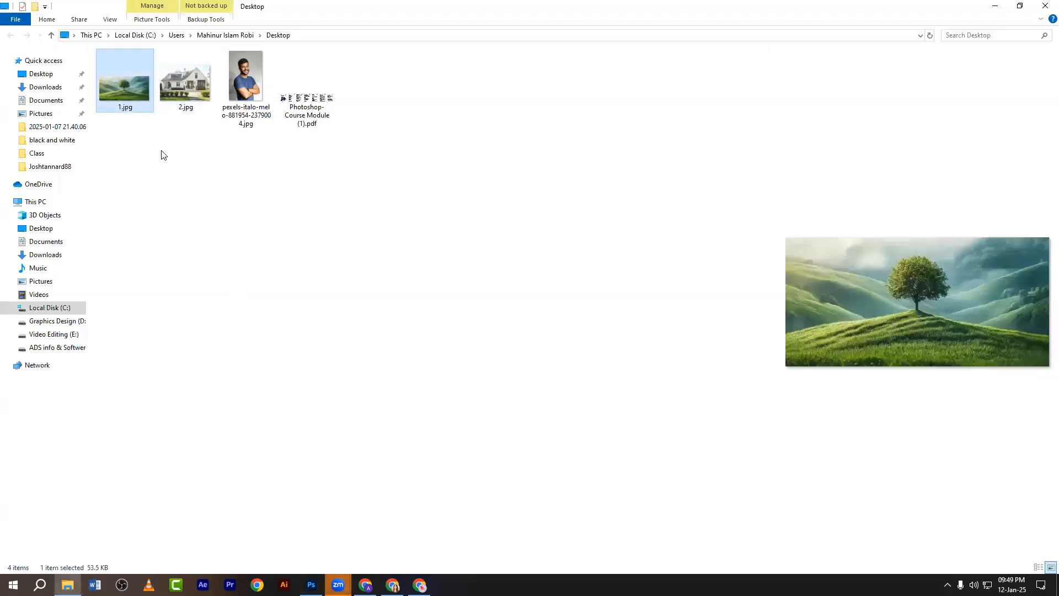
pyautogui.rightClick(112, 86)
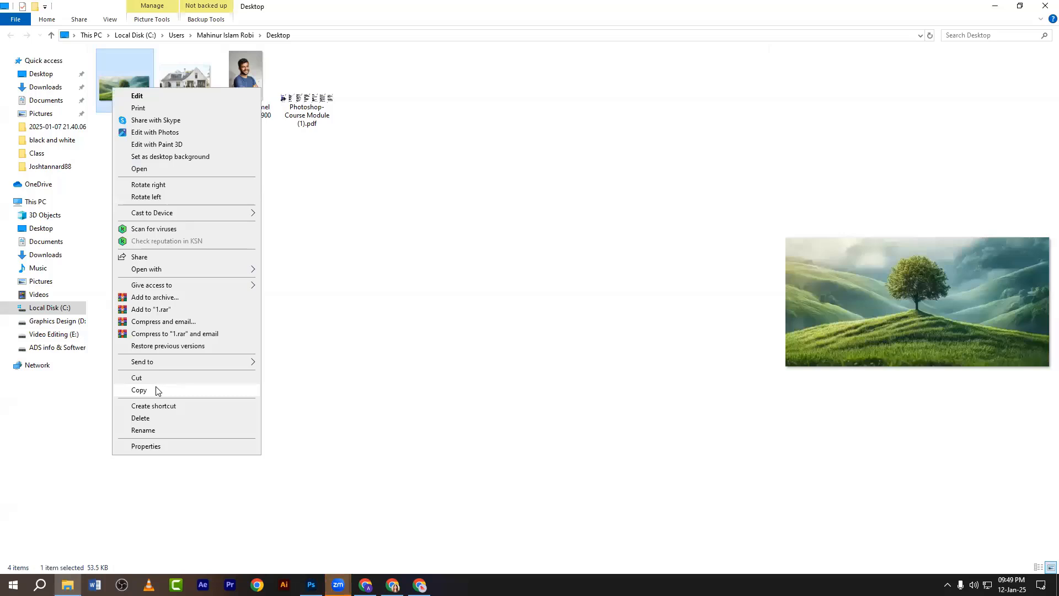
pyautogui.click(150, 445)
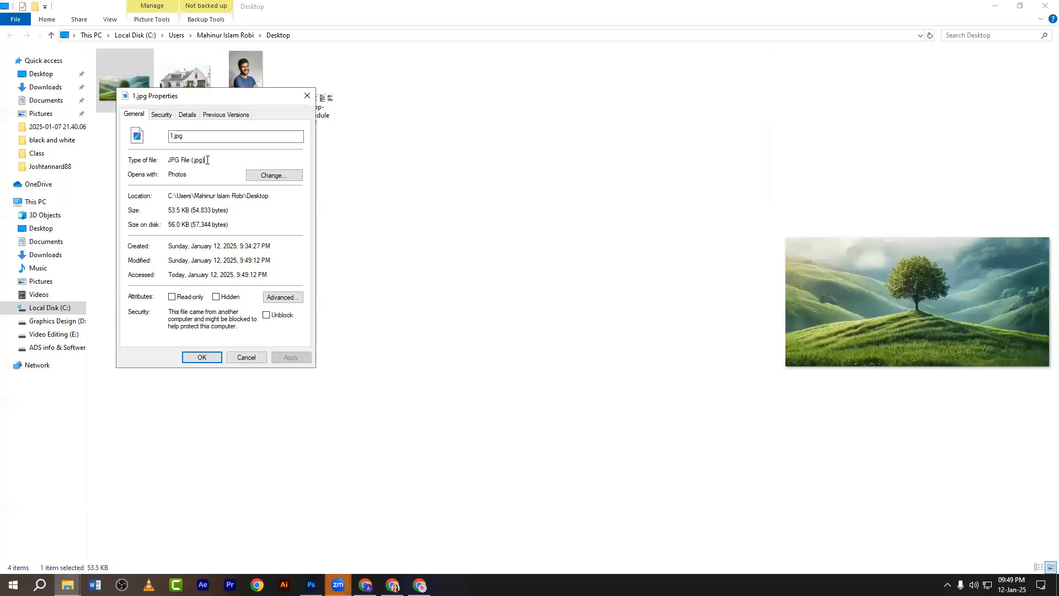
pyautogui.moveTo(208, 159); pyautogui.dragTo(167, 160)
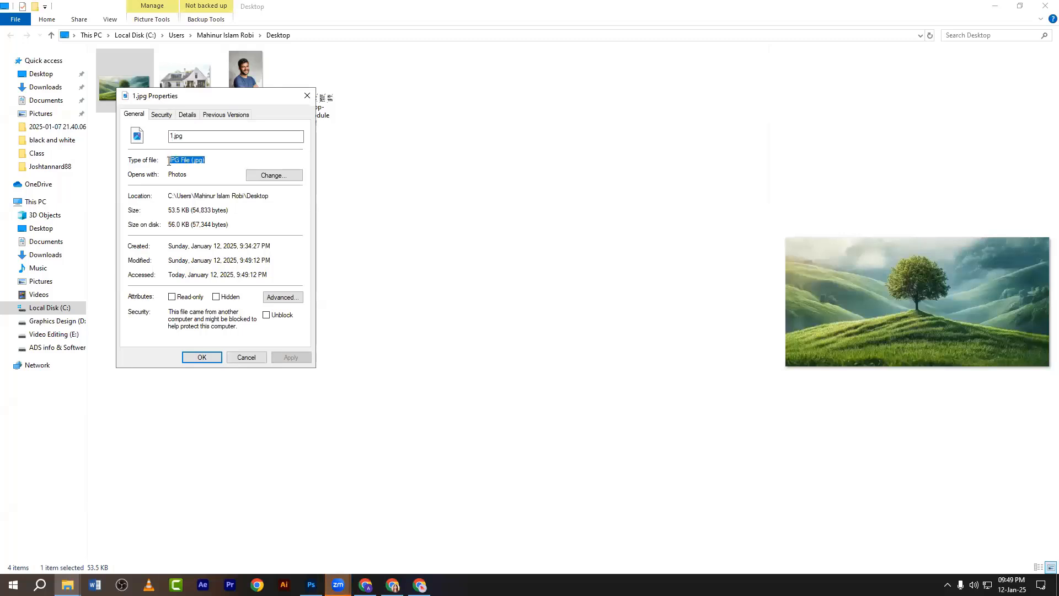
pyautogui.click(202, 160)
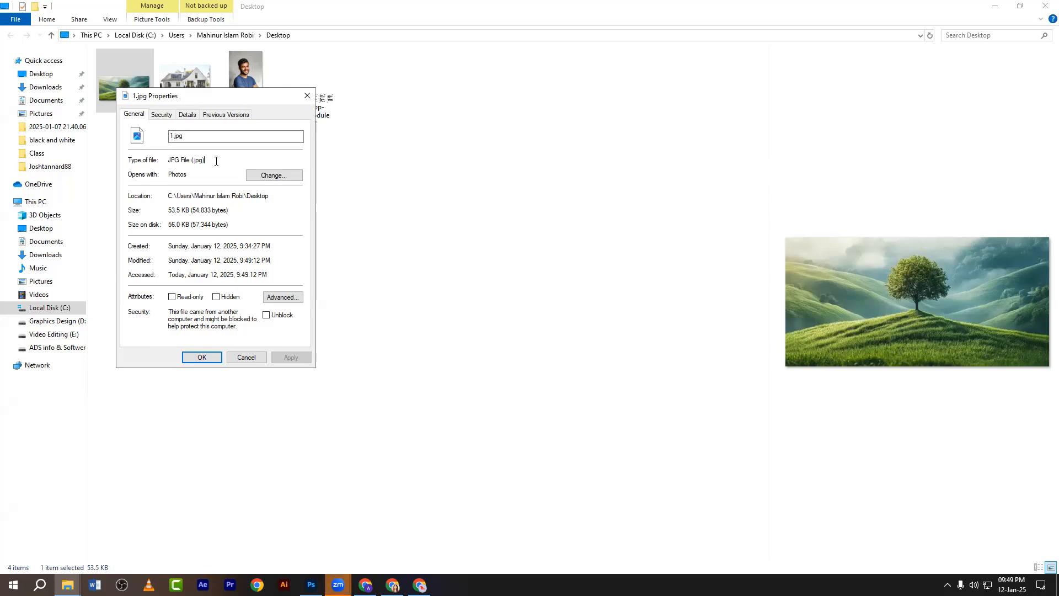
pyautogui.click(343, 238)
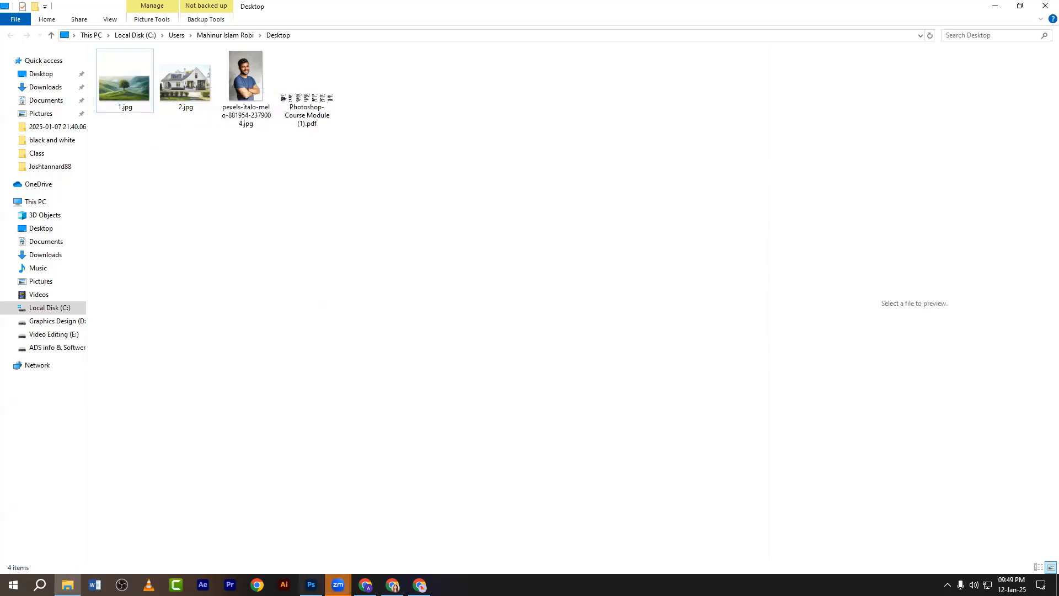
# Add a Channel Mixer adjustment layer to the tree landscape.
pyautogui.hotkey('alt', 'Tab')
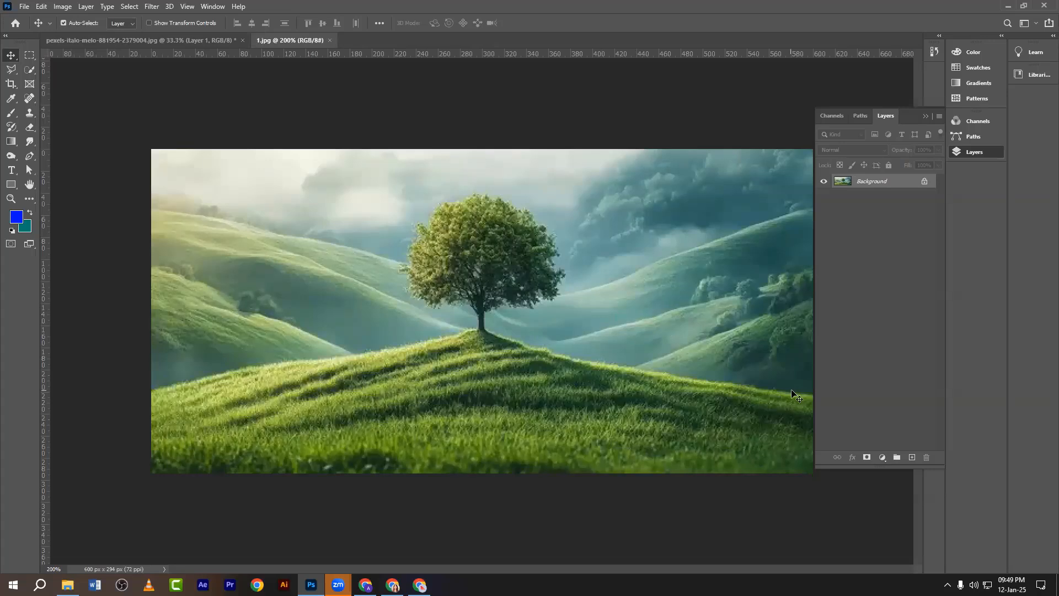
pyautogui.click(882, 457)
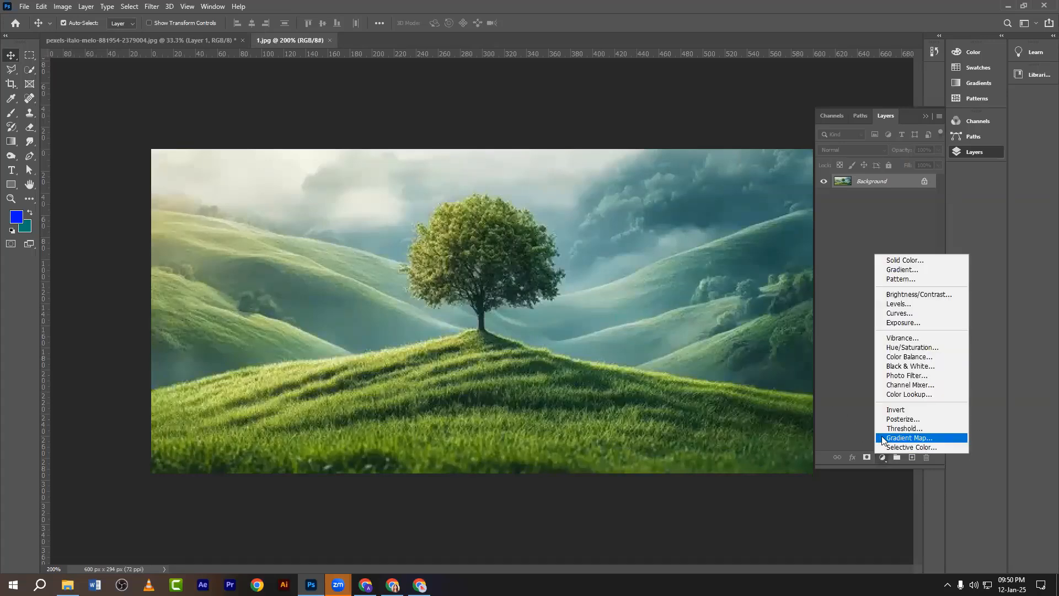
pyautogui.click(899, 385)
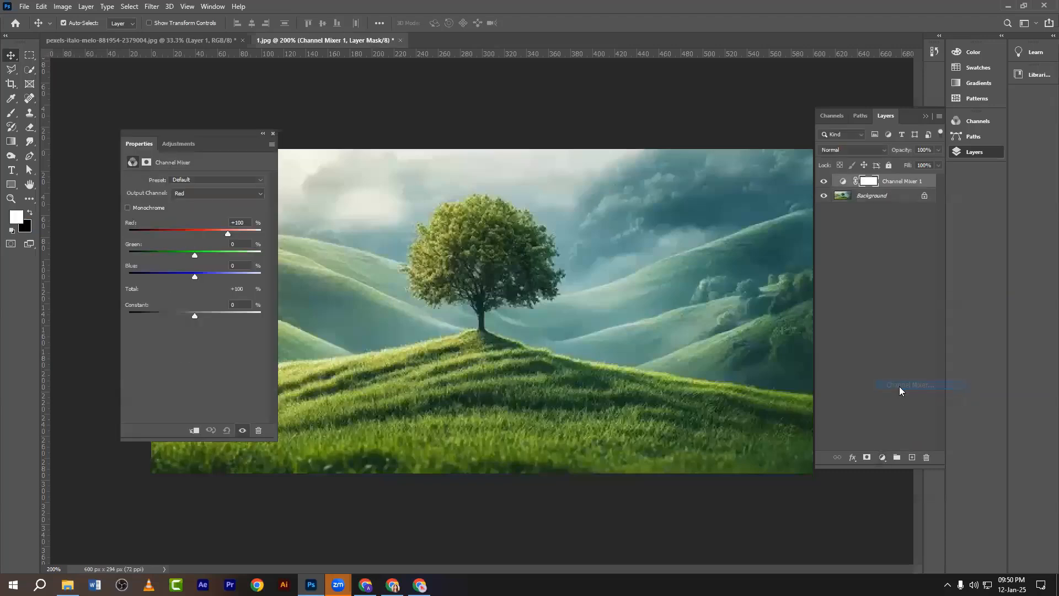
pyautogui.moveTo(173, 132); pyautogui.dragTo(132, 156)
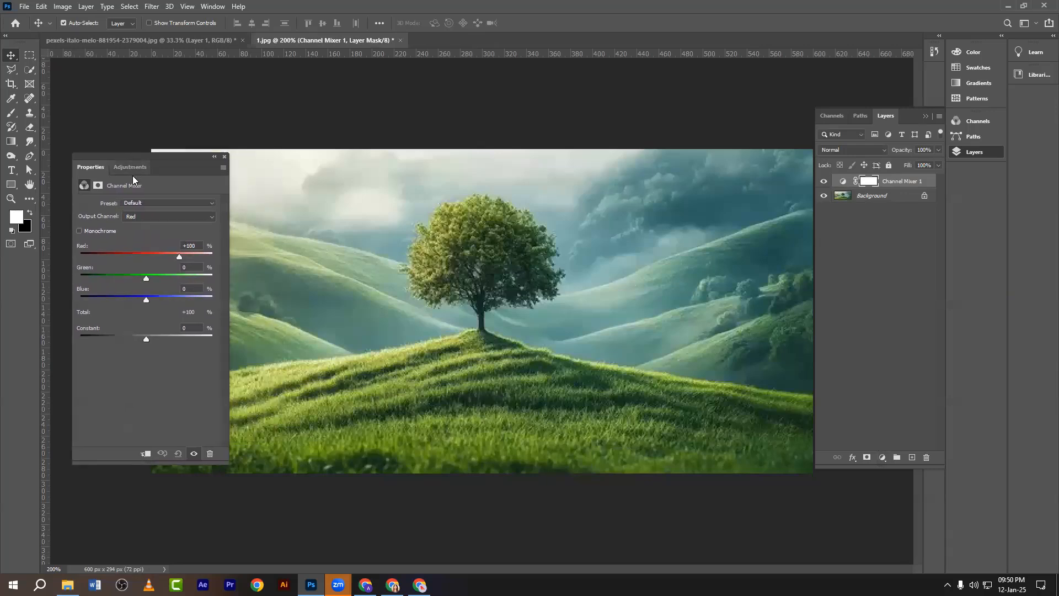
# Try the Black & White presets: Infrared, Blue, Orange, Red and Yellow Filter.
pyautogui.click(130, 204)
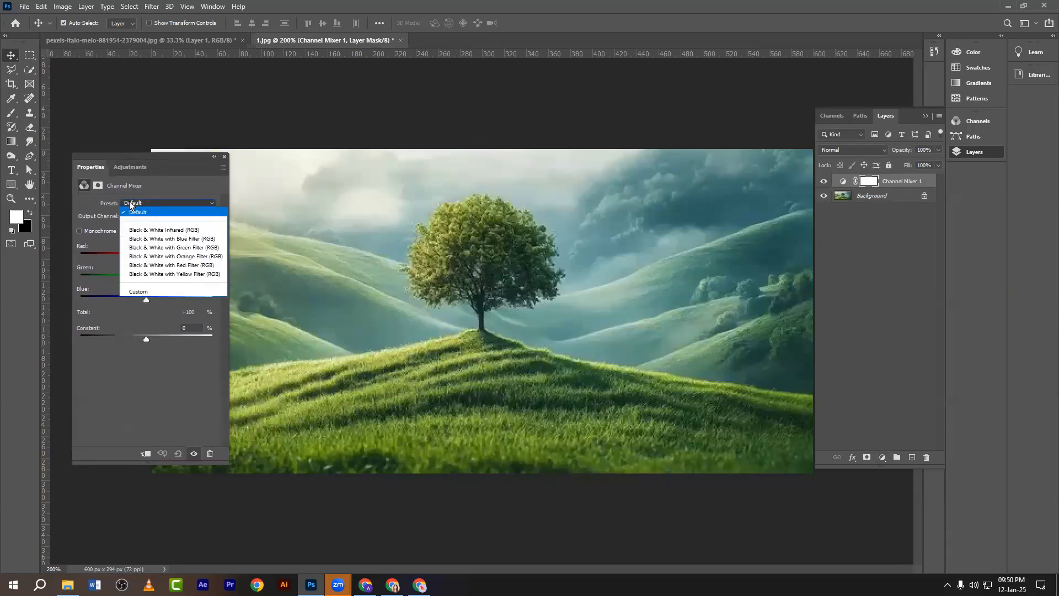
pyautogui.click(139, 231)
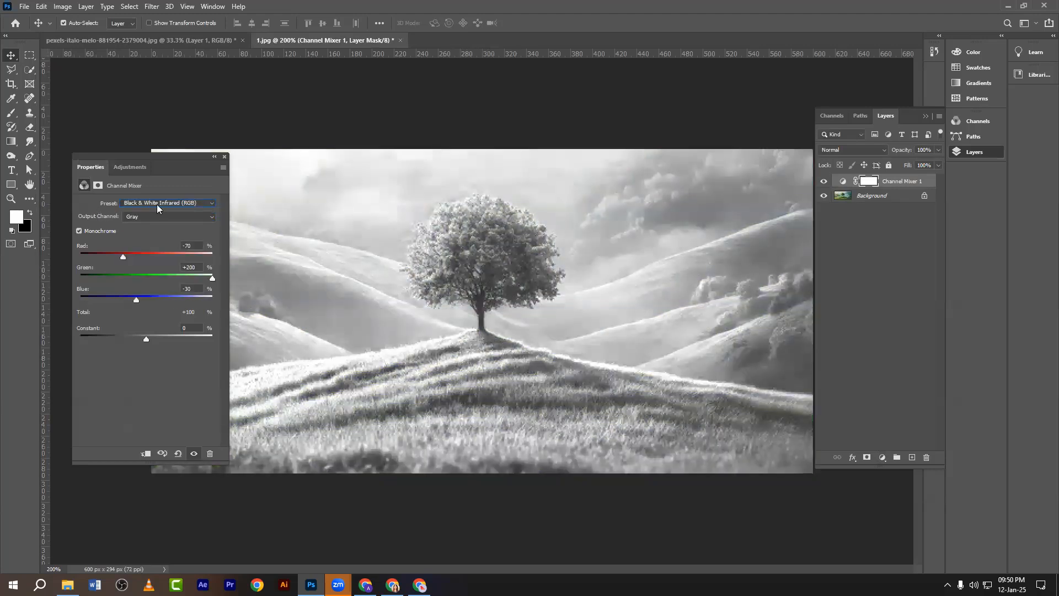
pyautogui.click(157, 204)
pyautogui.click(140, 242)
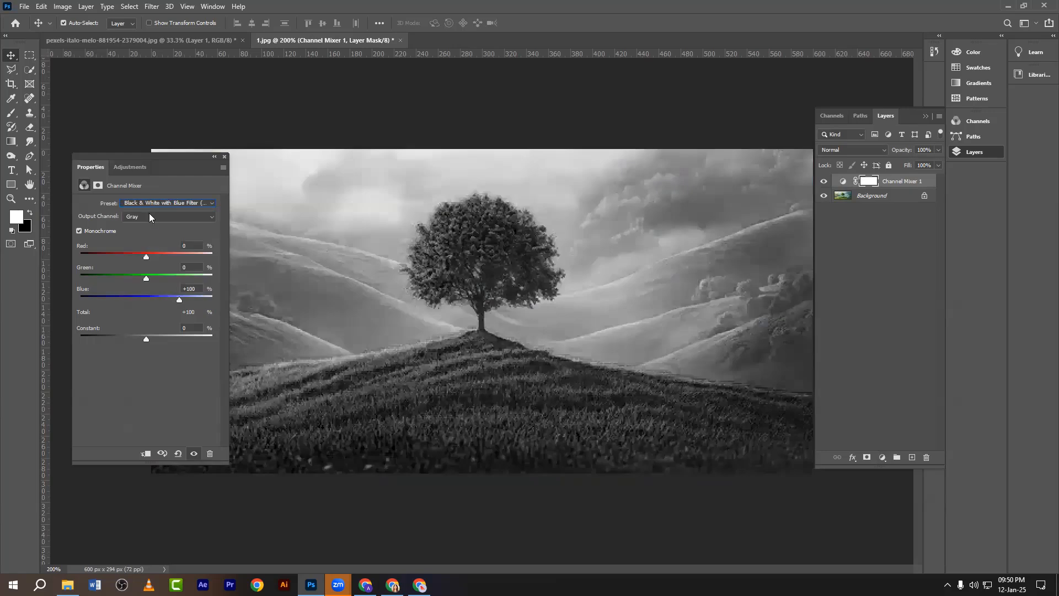
pyautogui.click(146, 202)
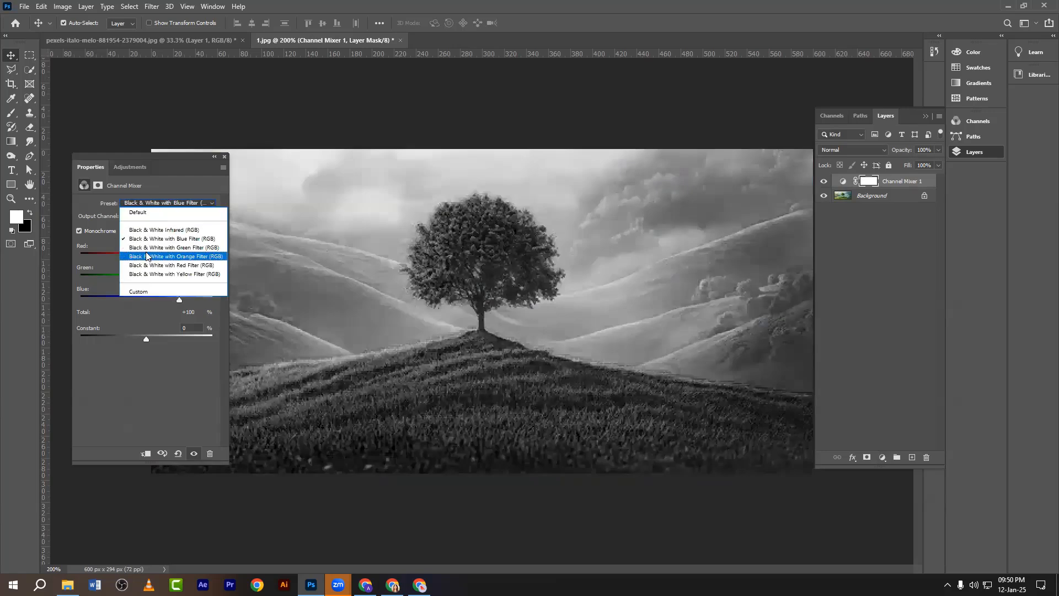
pyautogui.click(142, 262)
pyautogui.click(141, 202)
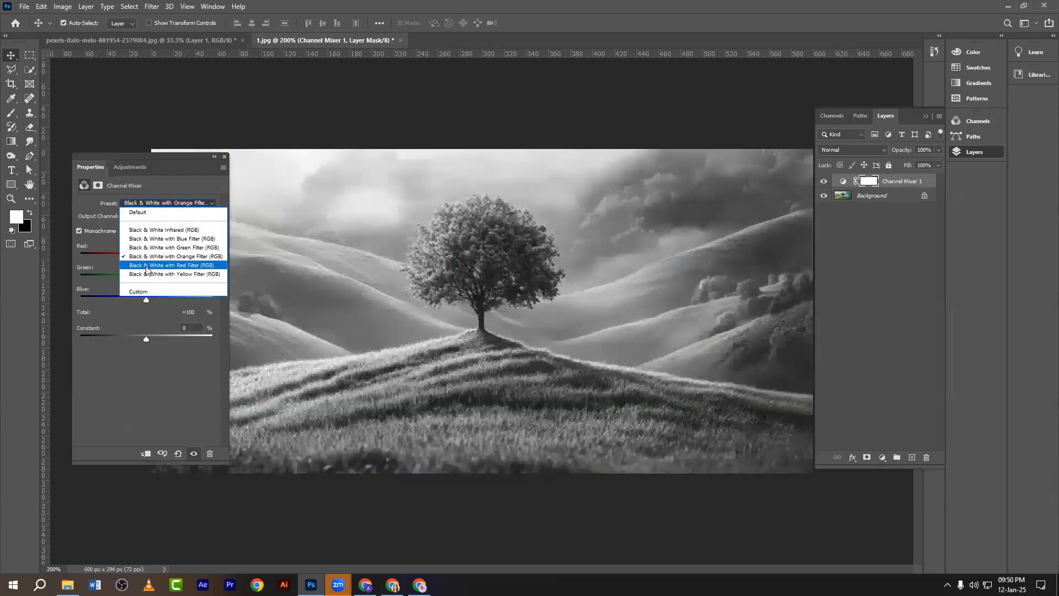
pyautogui.click(150, 271)
pyautogui.click(138, 203)
pyautogui.click(145, 267)
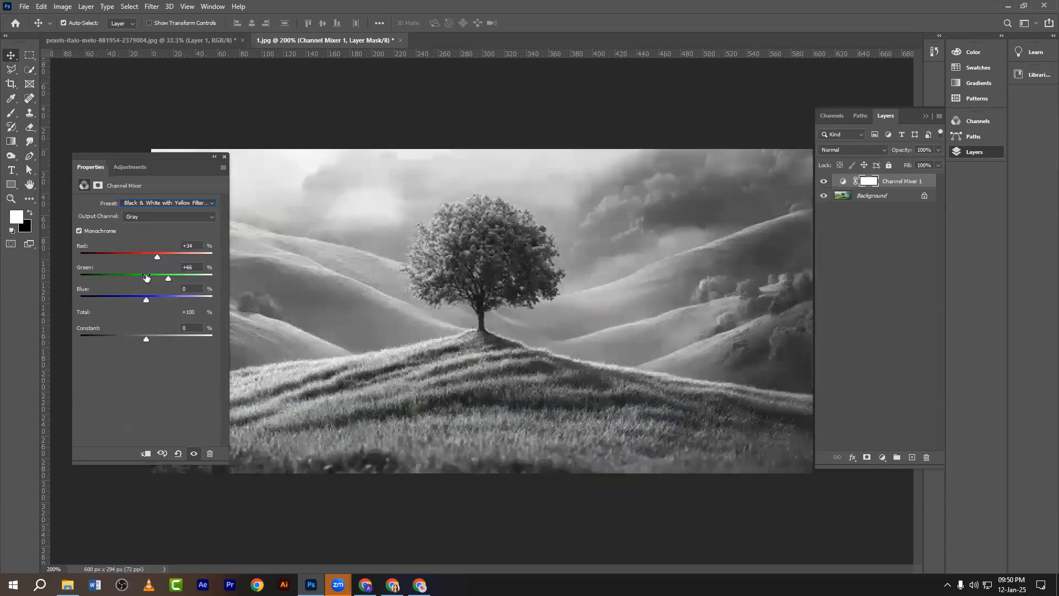
# Return the Channel Mixer to the Default preset for full colour.
pyautogui.click(142, 203)
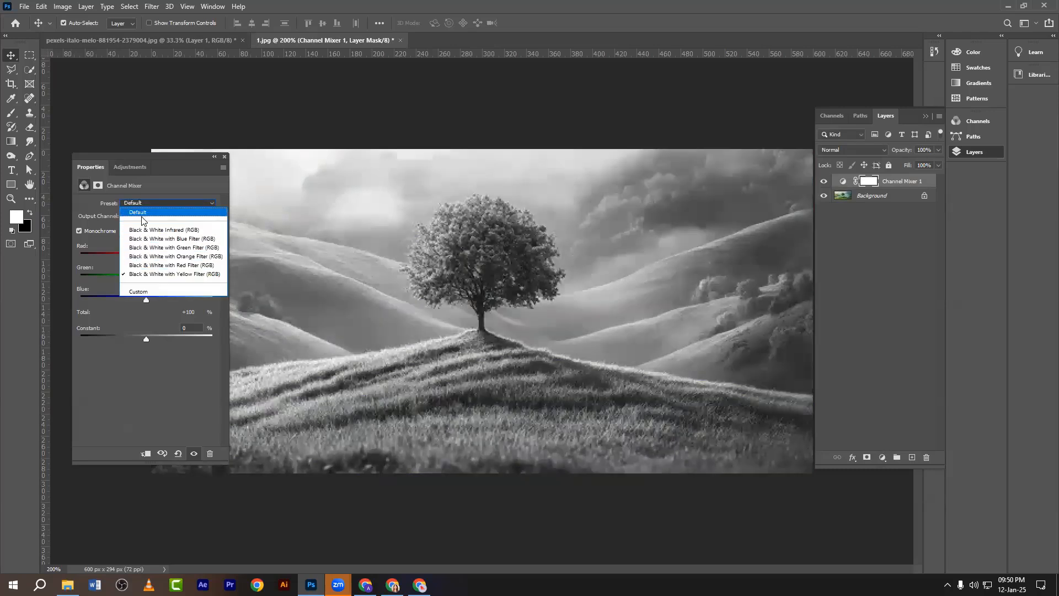
pyautogui.click(138, 213)
pyautogui.moveTo(143, 158); pyautogui.dragTo(184, 153)
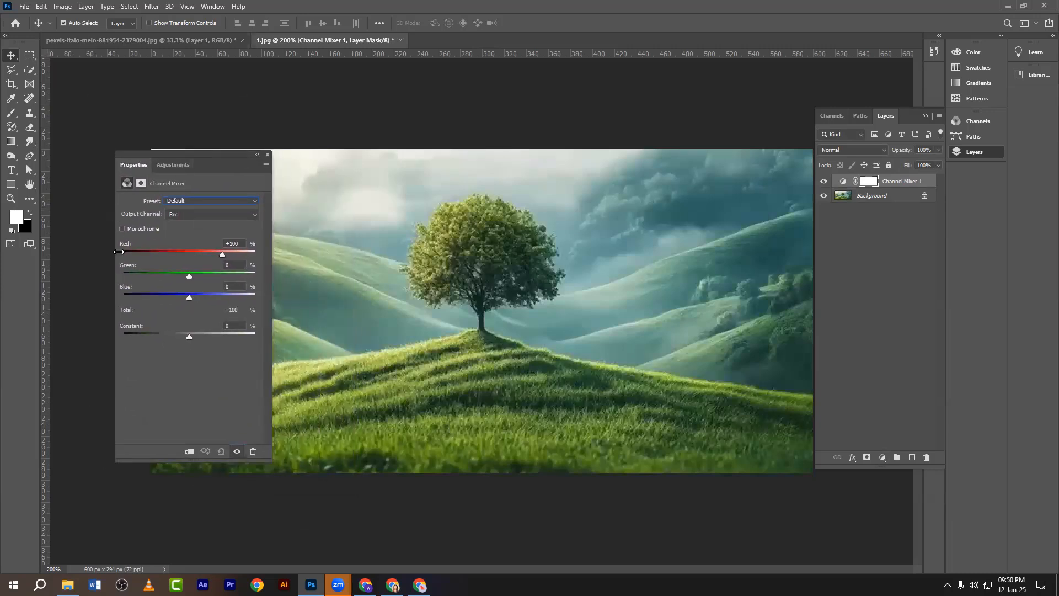
# With Red as the output channel, push the Red source to +200, then set it to 0.
pyautogui.click(179, 215)
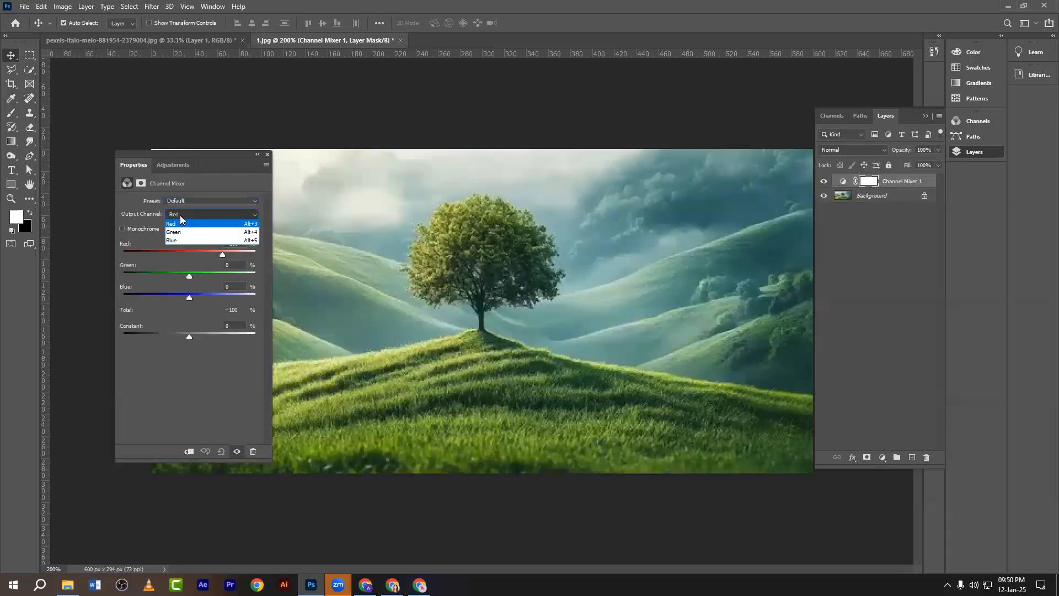
pyautogui.click(180, 217)
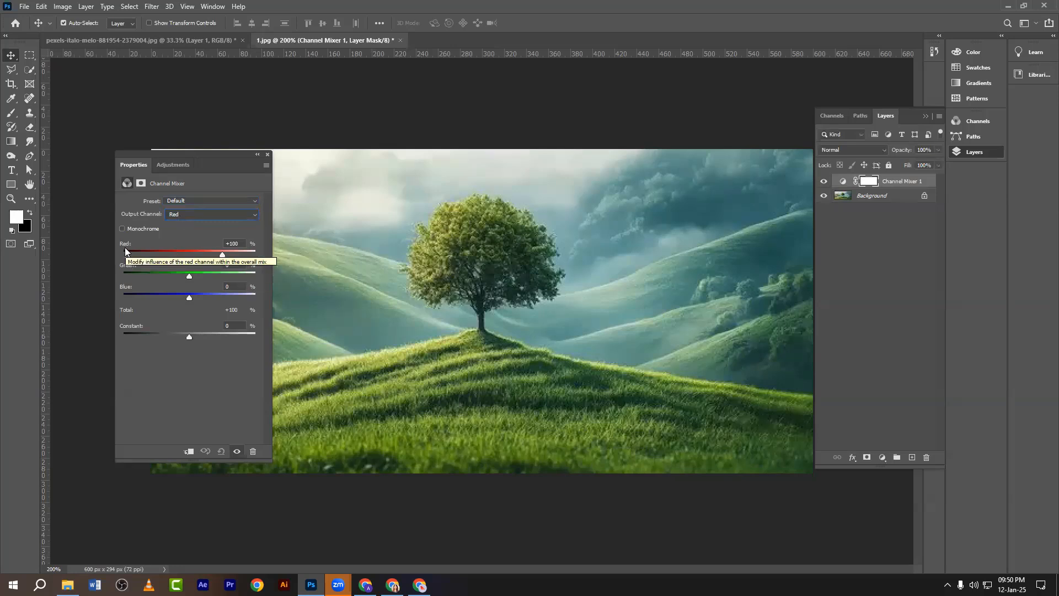
pyautogui.moveTo(221, 253)
pyautogui.mouseDown()
pyautogui.moveTo(262, 254)
pyautogui.moveTo(237, 255)
pyautogui.mouseUp()
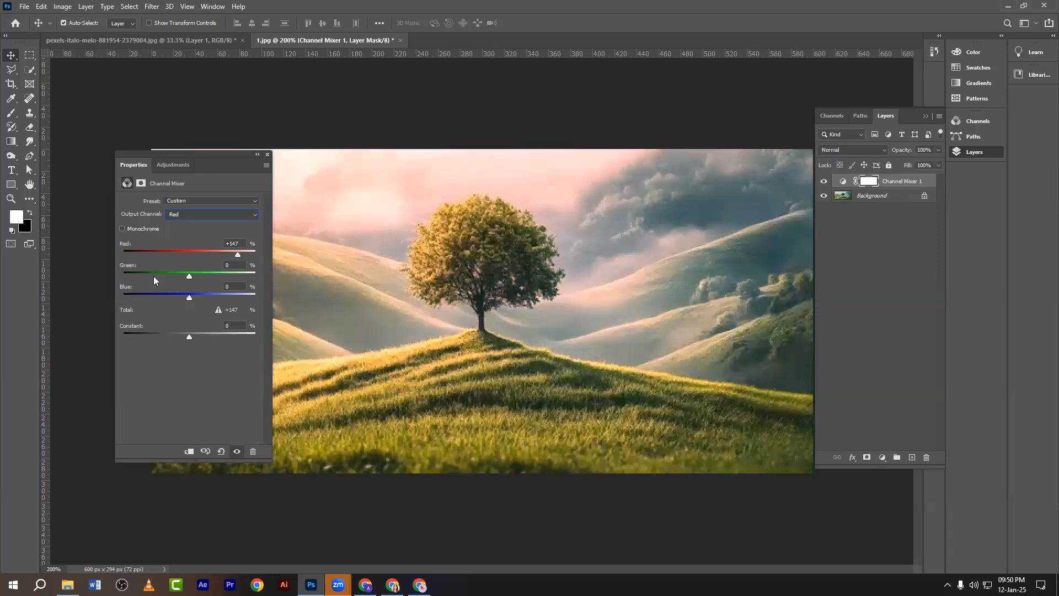
pyautogui.doubleClick(234, 243)
pyautogui.write('0')
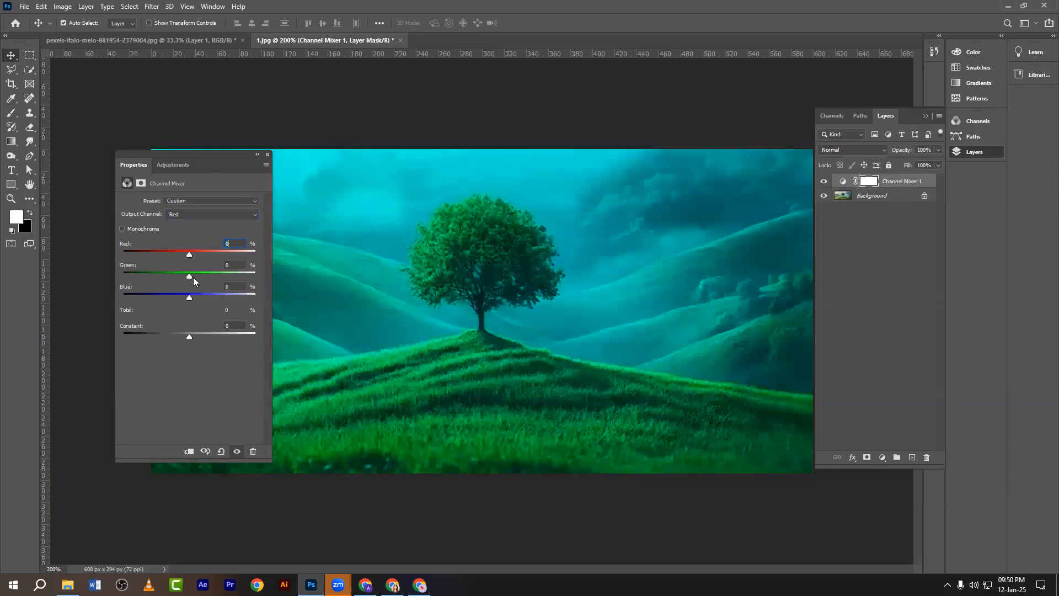
# Raise the Green source to compare colours, capture an annotated screenshot, then set Green to 0.
pyautogui.moveTo(193, 278); pyautogui.dragTo(265, 287)
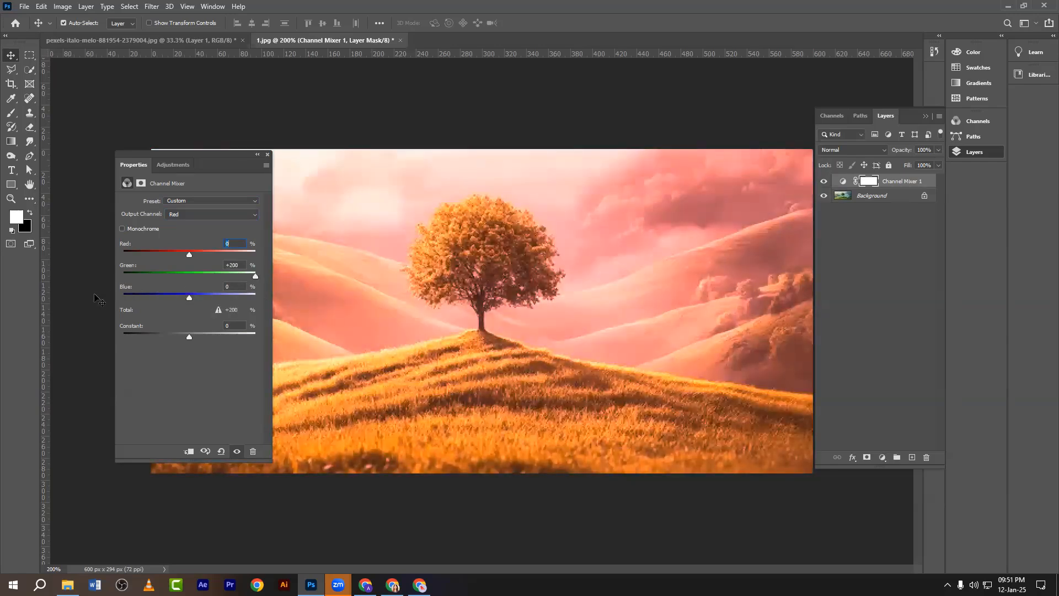
pyautogui.press('Print')
pyautogui.moveTo(91, 143)
pyautogui.mouseDown()
pyautogui.moveTo(254, 352)
pyautogui.moveTo(288, 472)
pyautogui.mouseUp()
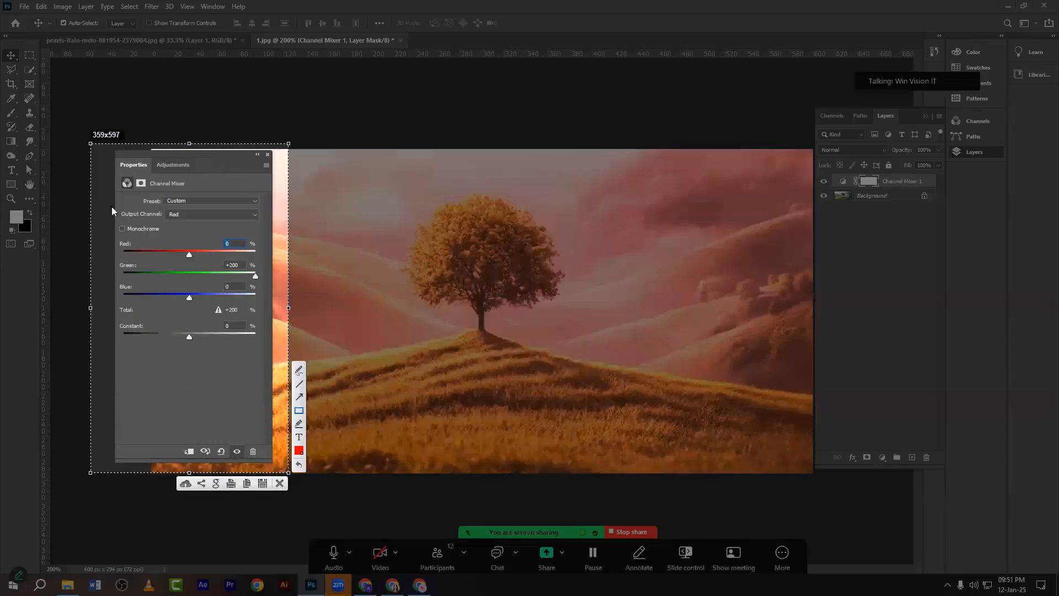
pyautogui.moveTo(111, 207); pyautogui.dragTo(201, 218)
pyautogui.moveTo(270, 225); pyautogui.dragTo(269, 222)
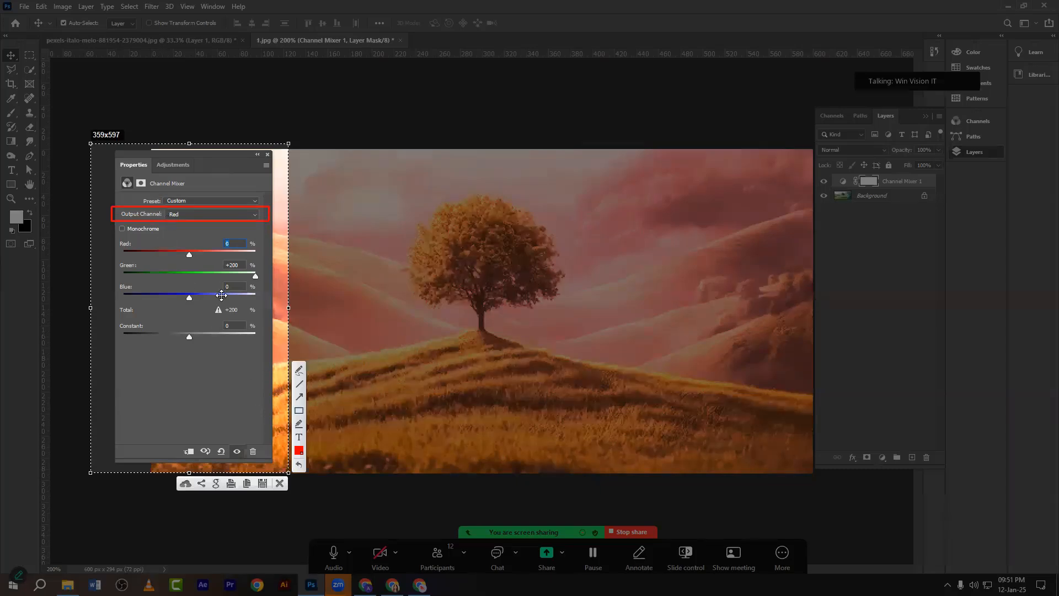
pyautogui.click(279, 483)
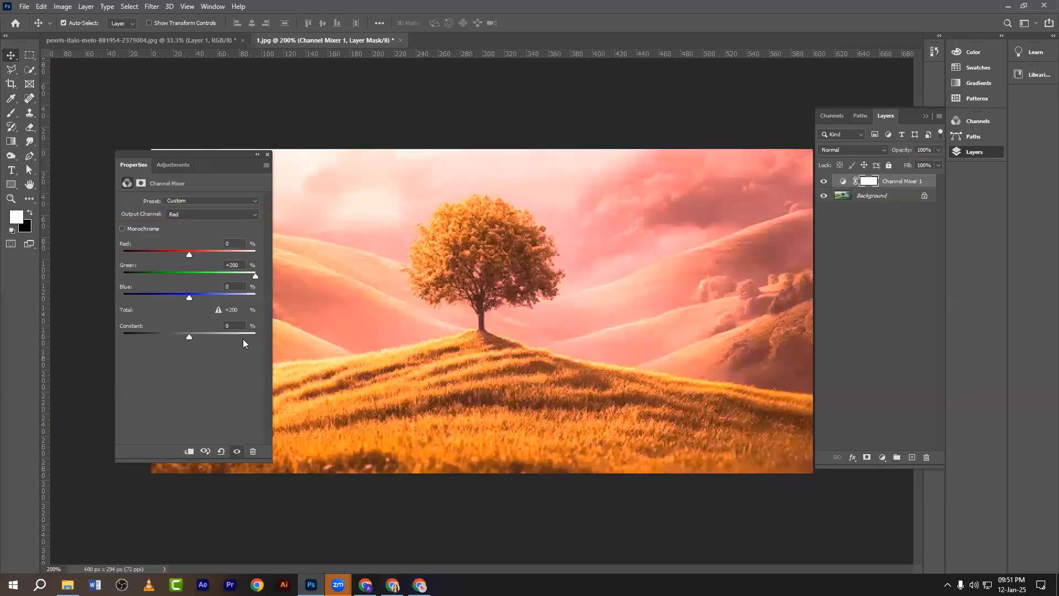
pyautogui.moveTo(257, 274); pyautogui.dragTo(279, 303)
pyautogui.moveTo(245, 268); pyautogui.dragTo(211, 266)
pyautogui.write('0')
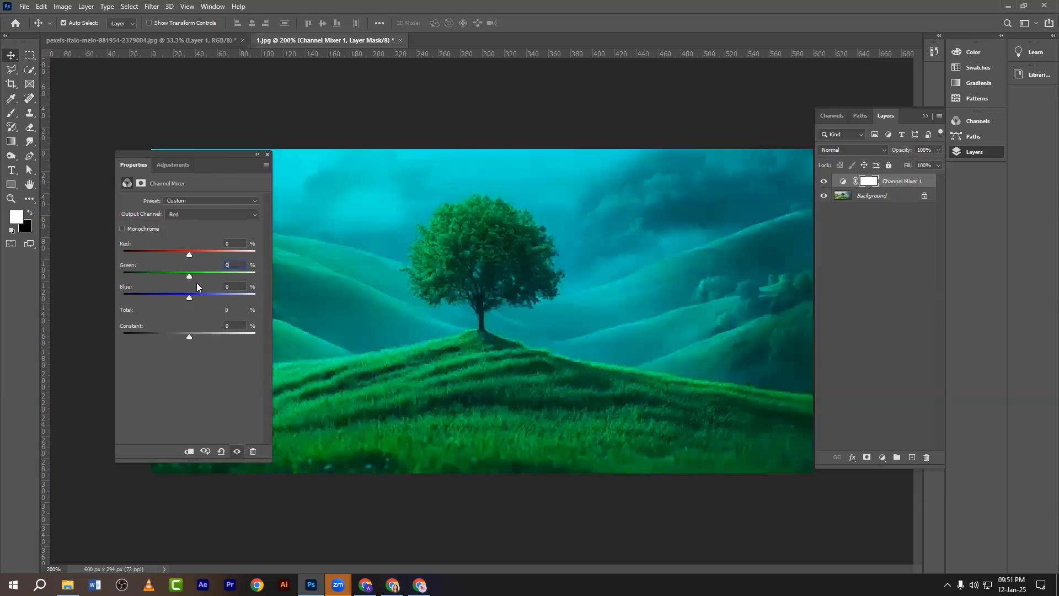
# Push the Blue source to +200, set it to 0, and screenshot the teal-cyan hills.
pyautogui.moveTo(187, 297); pyautogui.dragTo(287, 308)
pyautogui.doubleClick(234, 286)
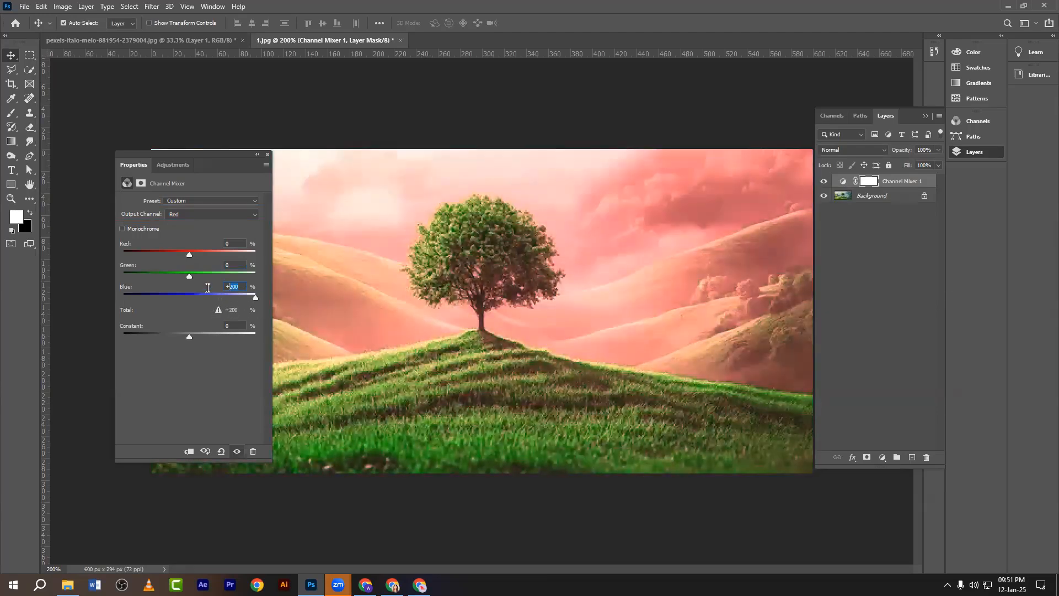
pyautogui.write('0')
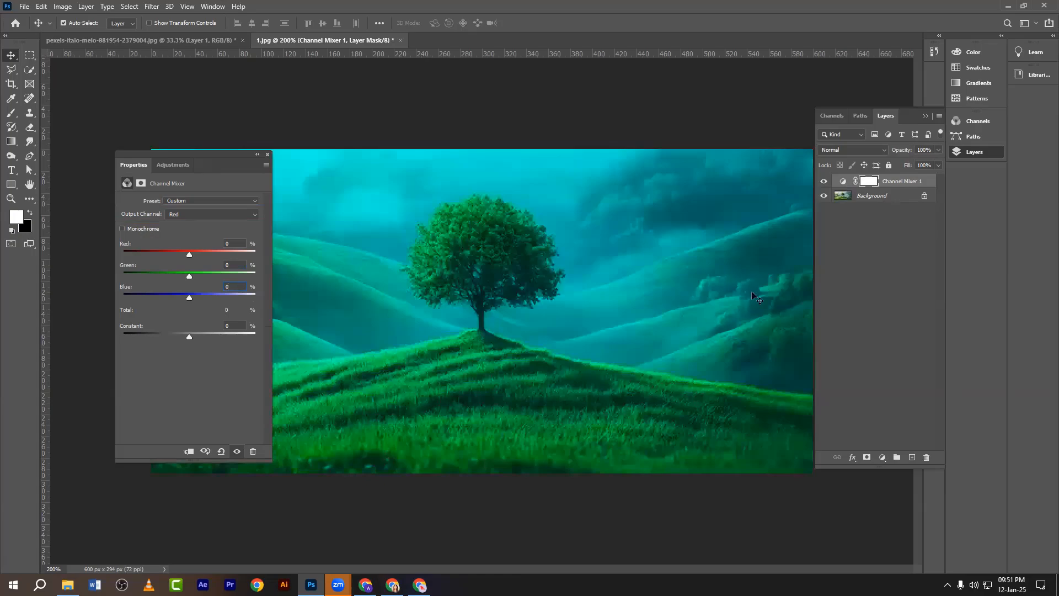
pyautogui.press('Print')
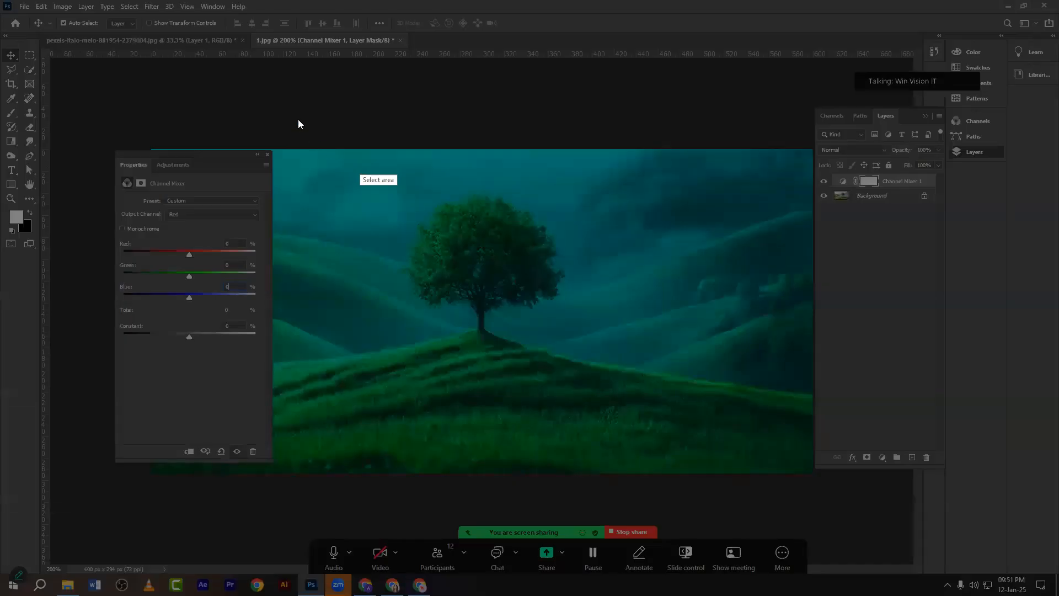
pyautogui.moveTo(298, 120); pyautogui.dragTo(803, 444)
pyautogui.click(812, 390)
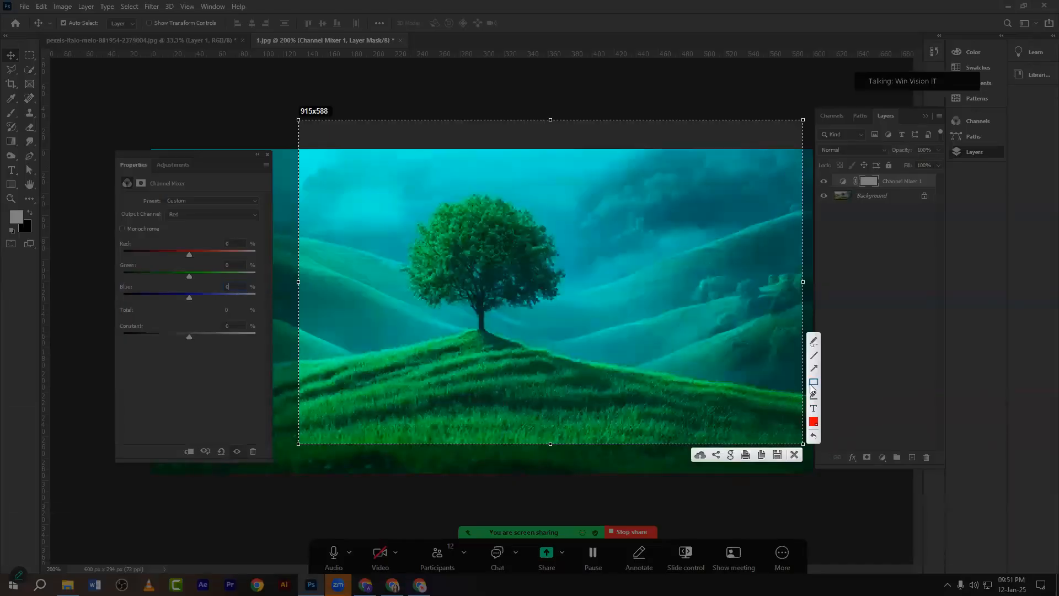
pyautogui.moveTo(653, 270); pyautogui.dragTo(747, 364)
pyautogui.click(793, 453)
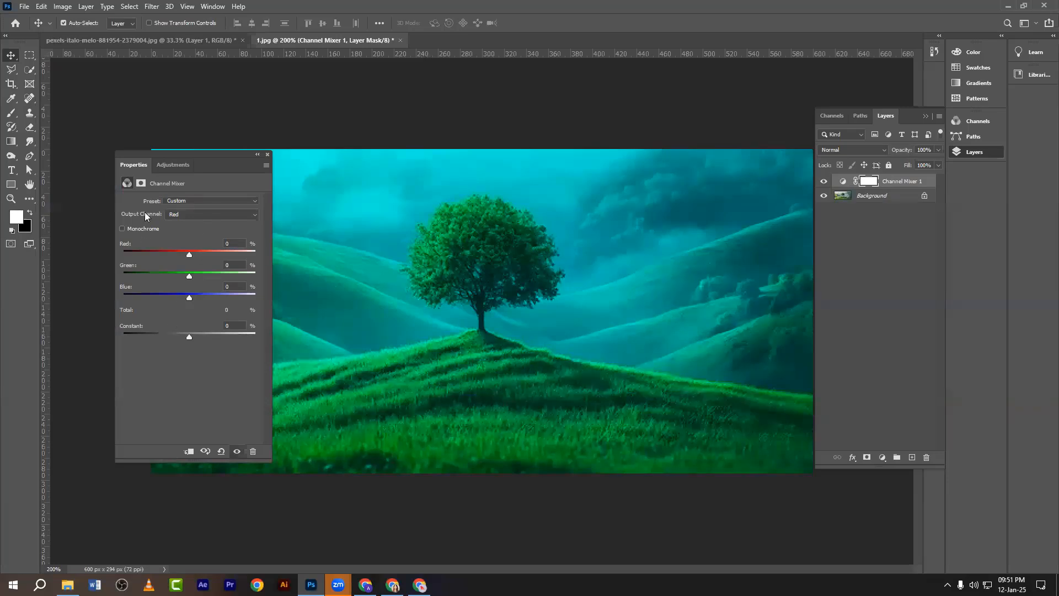
# Switch to the Green output channel, mix in some Red, then reset Red to 0.
pyautogui.click(175, 215)
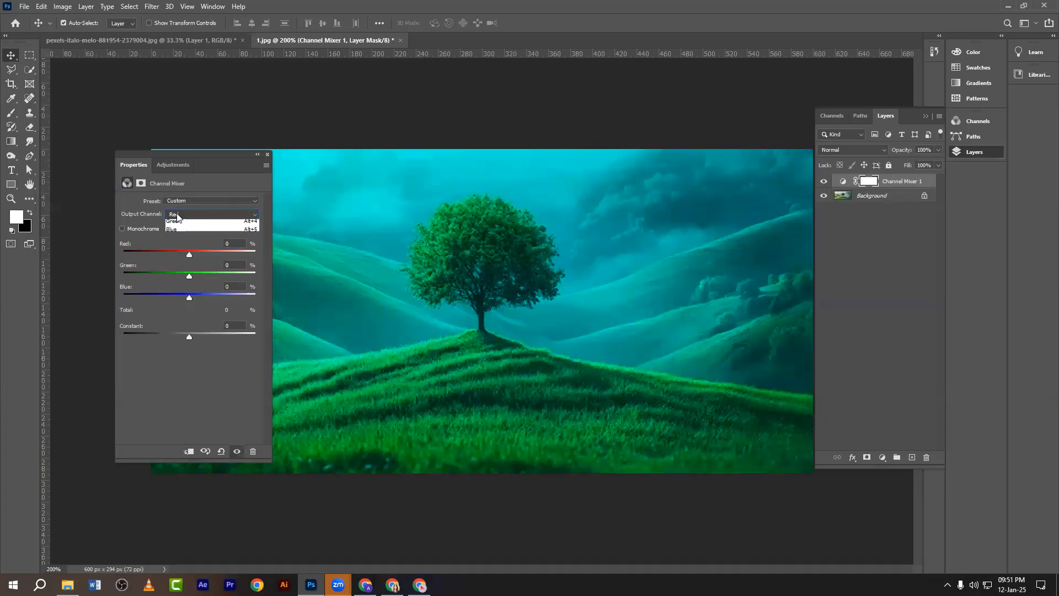
pyautogui.click(178, 232)
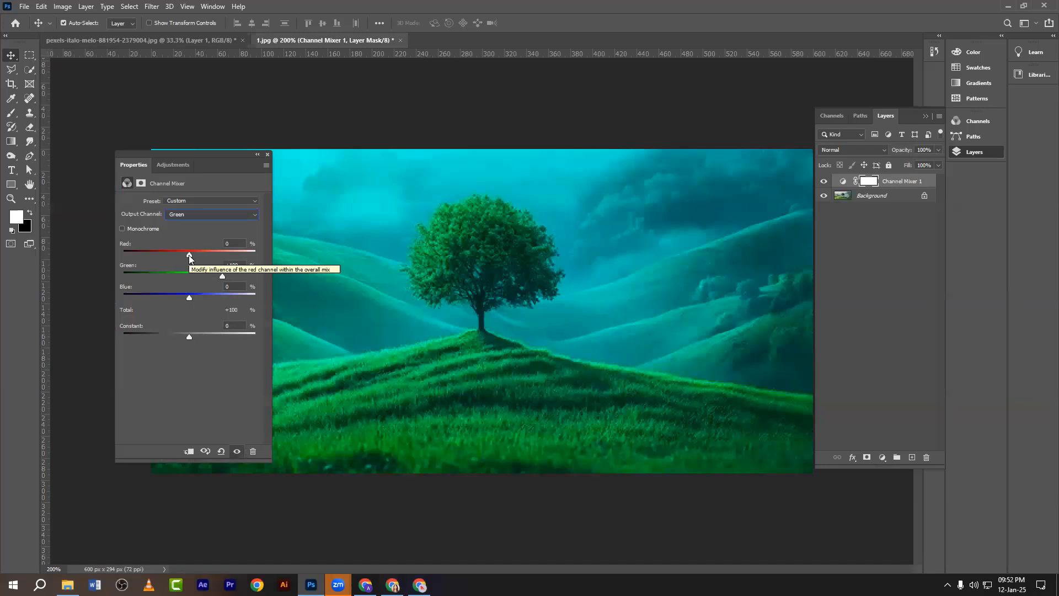
pyautogui.moveTo(189, 256)
pyautogui.mouseDown()
pyautogui.moveTo(241, 264)
pyautogui.moveTo(188, 269)
pyautogui.mouseUp()
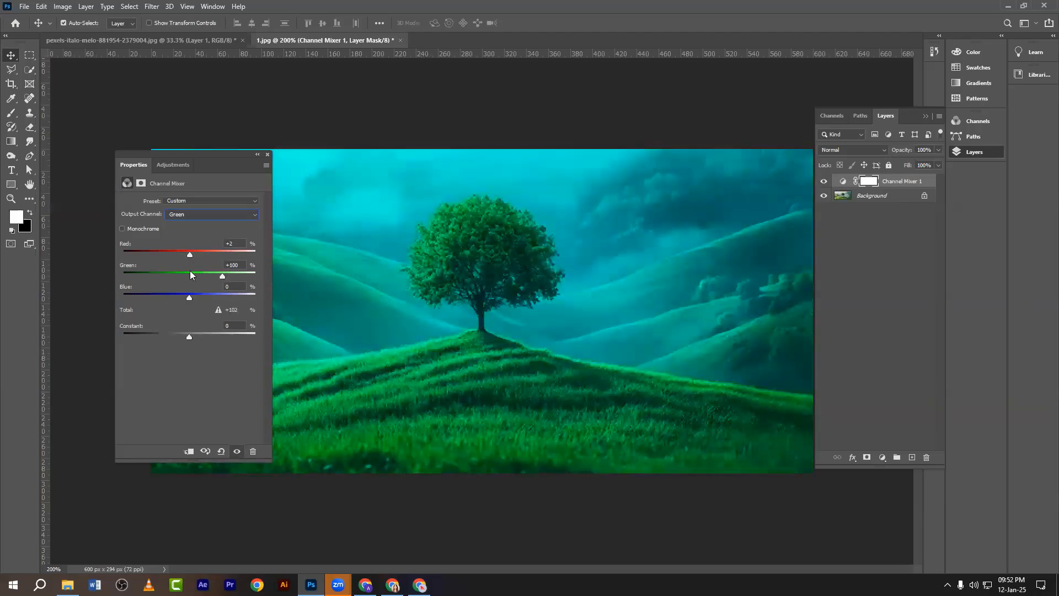
pyautogui.moveTo(243, 243); pyautogui.dragTo(204, 245)
pyautogui.write('0')
# Mix some Blue into the Green output, reset it to 0, and reposition the Properties panel.
pyautogui.moveTo(190, 298); pyautogui.dragTo(215, 311)
pyautogui.click(241, 286)
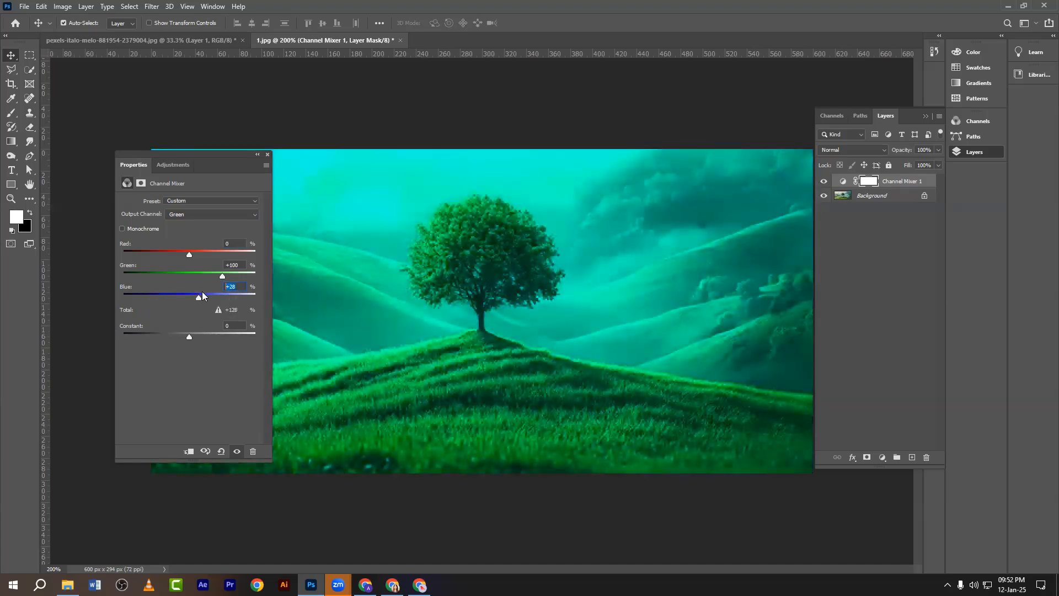
pyautogui.write('0')
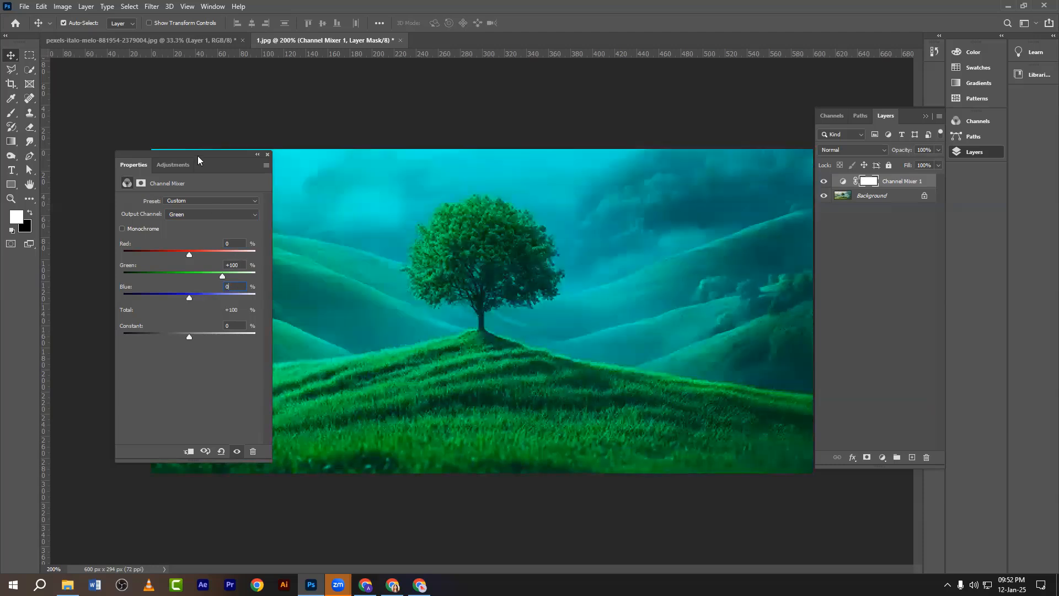
pyautogui.moveTo(197, 156)
pyautogui.mouseDown()
pyautogui.moveTo(160, 196)
pyautogui.moveTo(209, 162)
pyautogui.mouseUp()
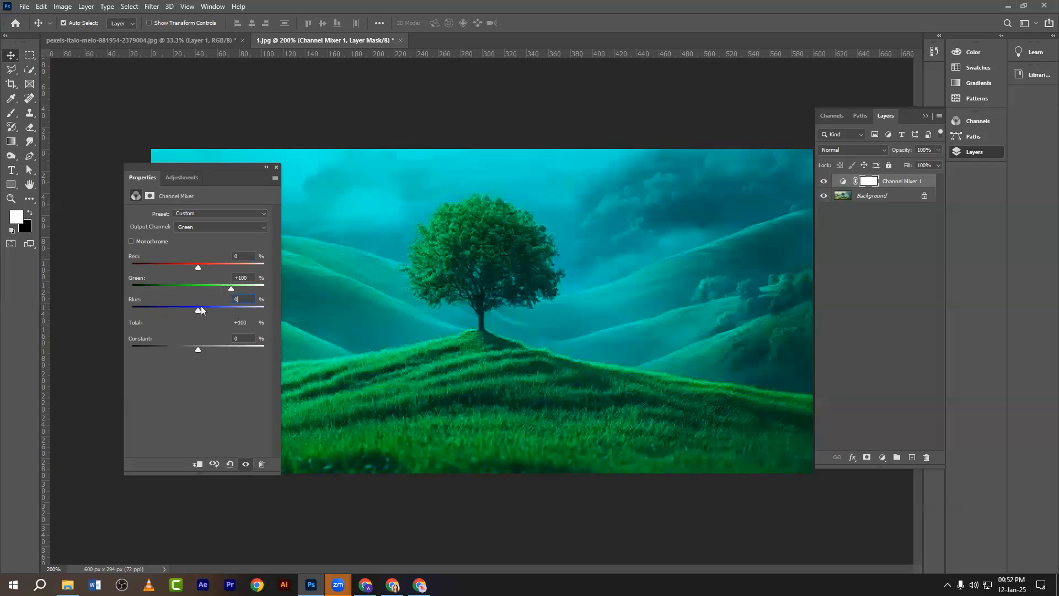
# Drag the Green output's Blue contribution down to -200, then ease it back to -12.
pyautogui.moveTo(198, 309); pyautogui.dragTo(32, 311)
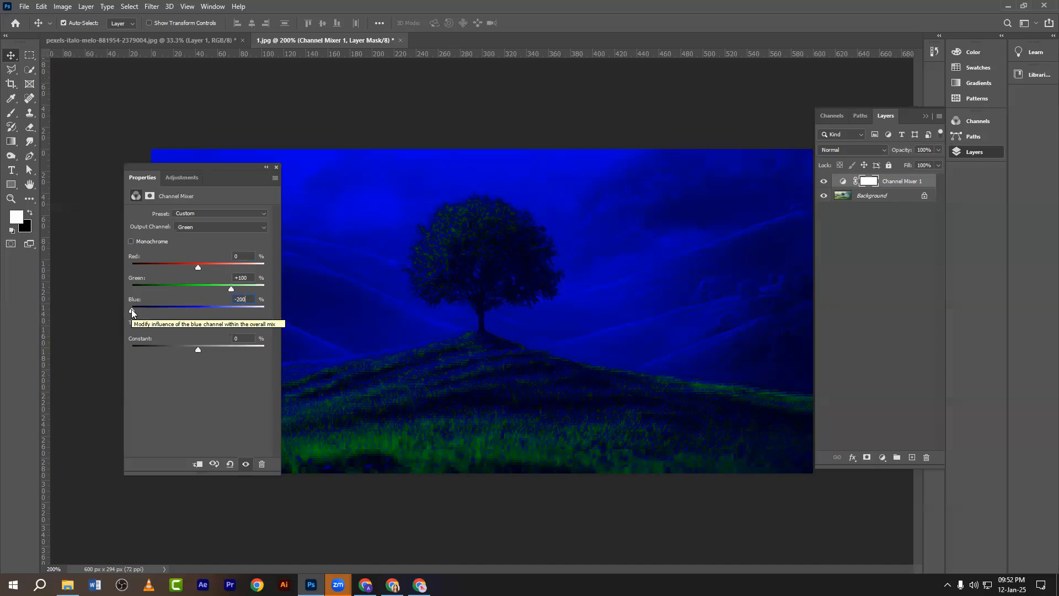
pyautogui.moveTo(132, 309); pyautogui.dragTo(193, 315)
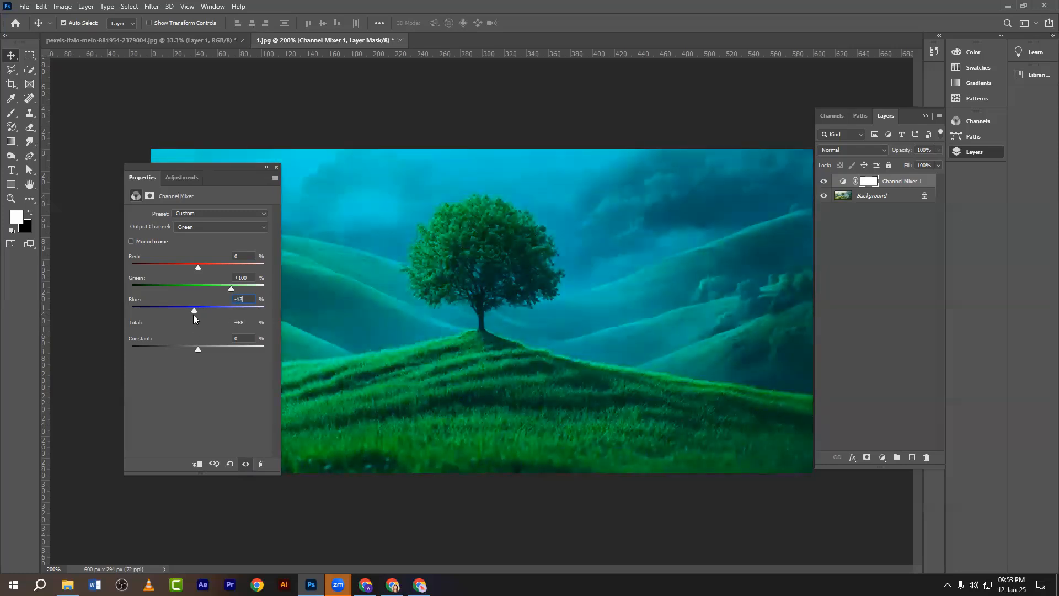
pyautogui.click(192, 229)
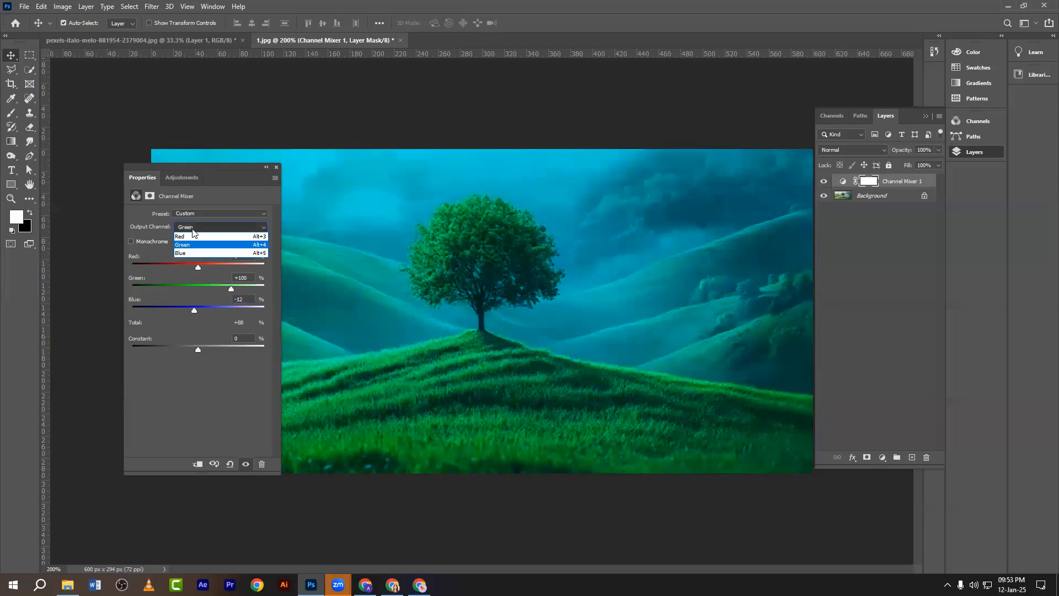
# Switch the mixer to the Blue output channel and adjust its Green amount.
pyautogui.click(191, 229)
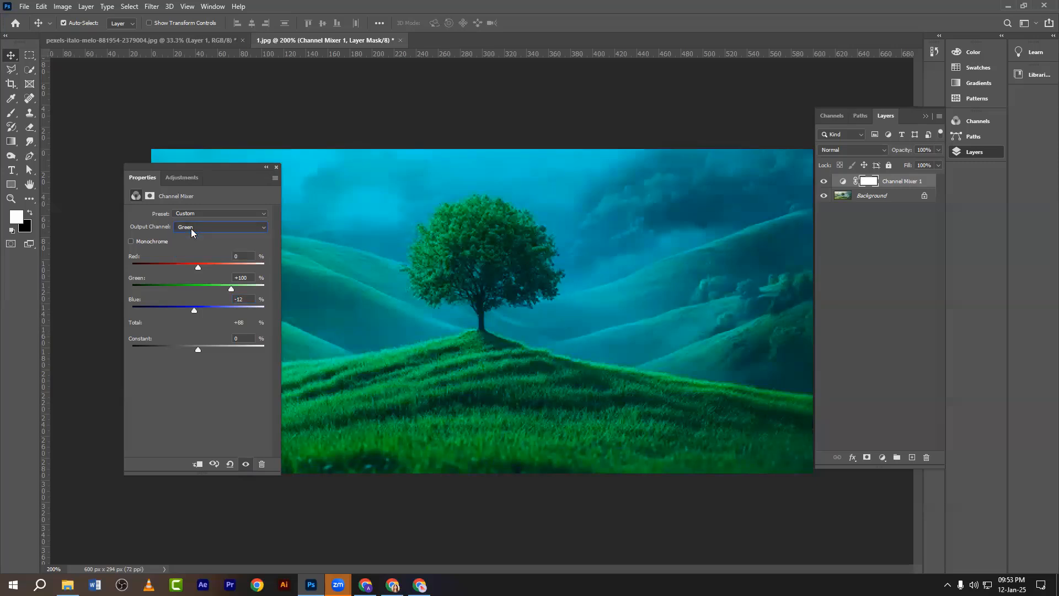
pyautogui.click(191, 228)
pyautogui.click(184, 252)
pyautogui.moveTo(198, 287); pyautogui.dragTo(204, 311)
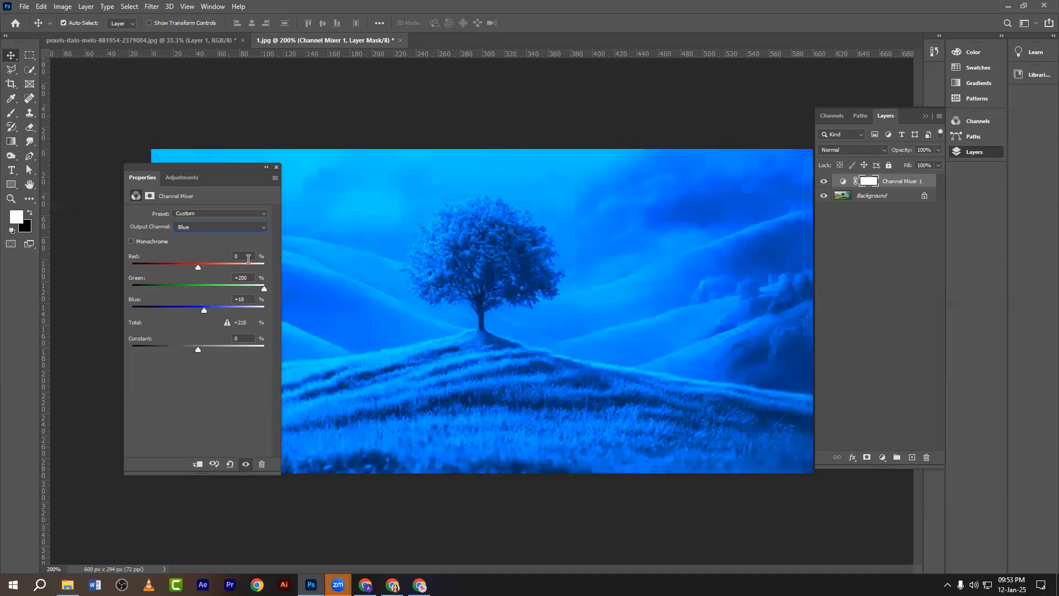
# Set the Blue output's Red, Green and Blue amounts all to 0.
pyautogui.click(246, 255)
pyautogui.press('Tab')
pyautogui.write('0')
pyautogui.press('Tab')
pyautogui.write('0')
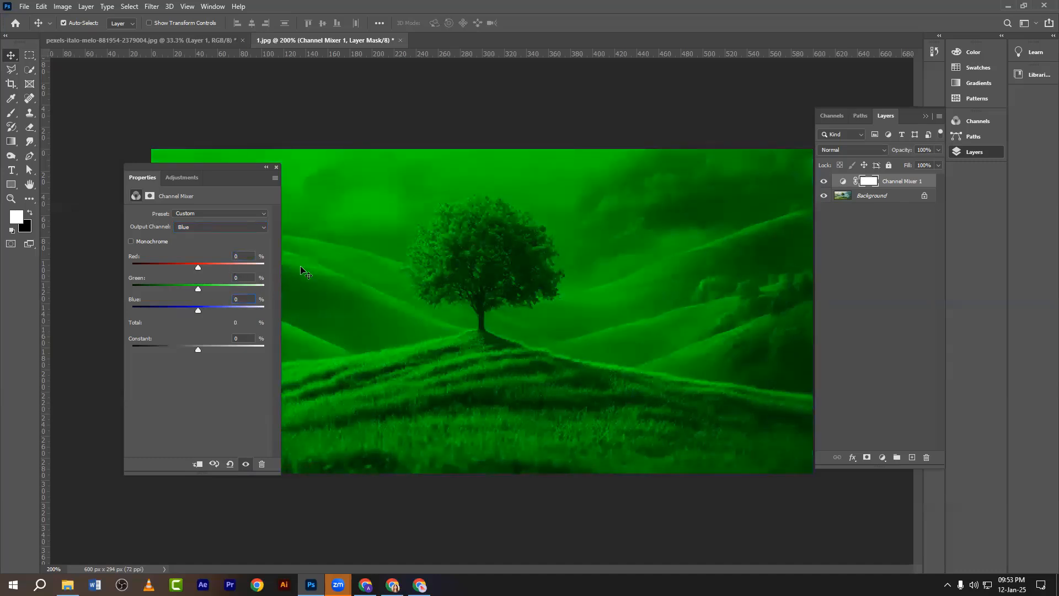
# Take a screen capture of the mixer settings and copy it.
pyautogui.press('Print')
pyautogui.moveTo(95, 148); pyautogui.dragTo(330, 510)
pyautogui.click(340, 449)
pyautogui.moveTo(124, 234); pyautogui.dragTo(171, 249)
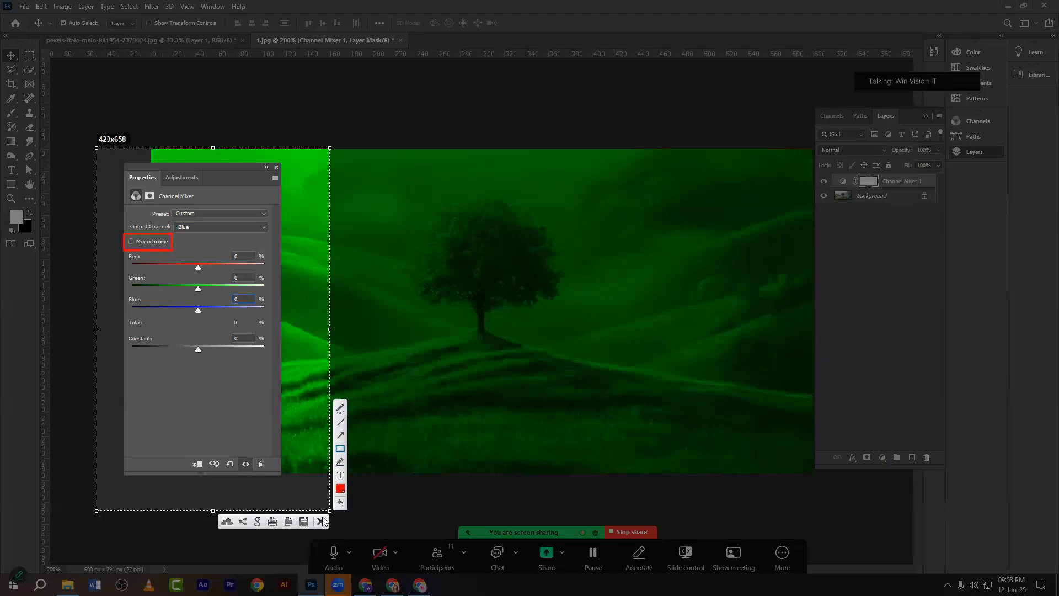
pyautogui.hotkey('ctrl', 'c')
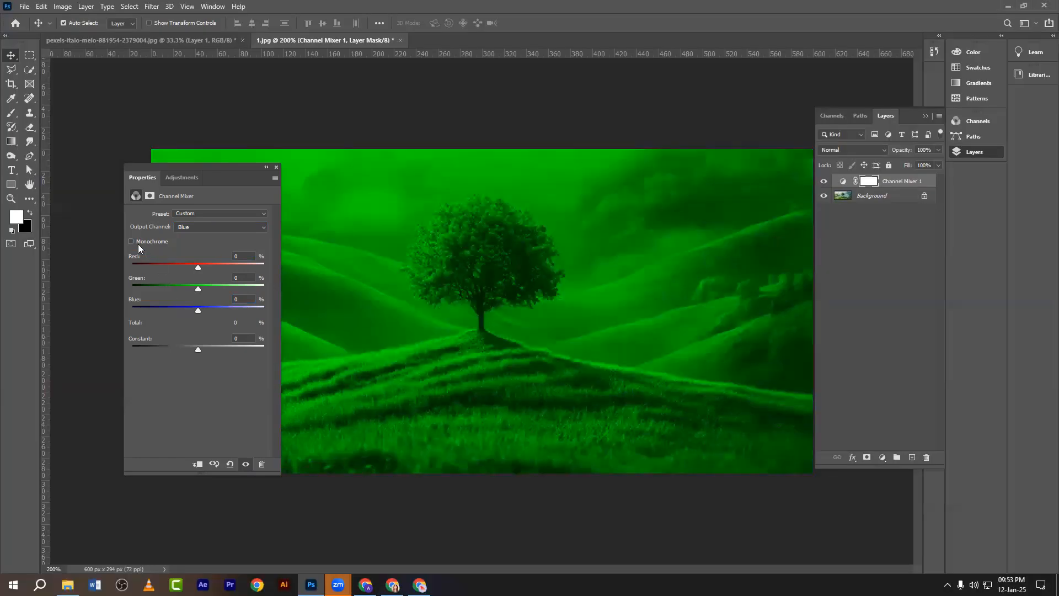
# Switch to the Red output channel and set its Red amount to 100.
pyautogui.moveTo(223, 166); pyautogui.dragTo(161, 146)
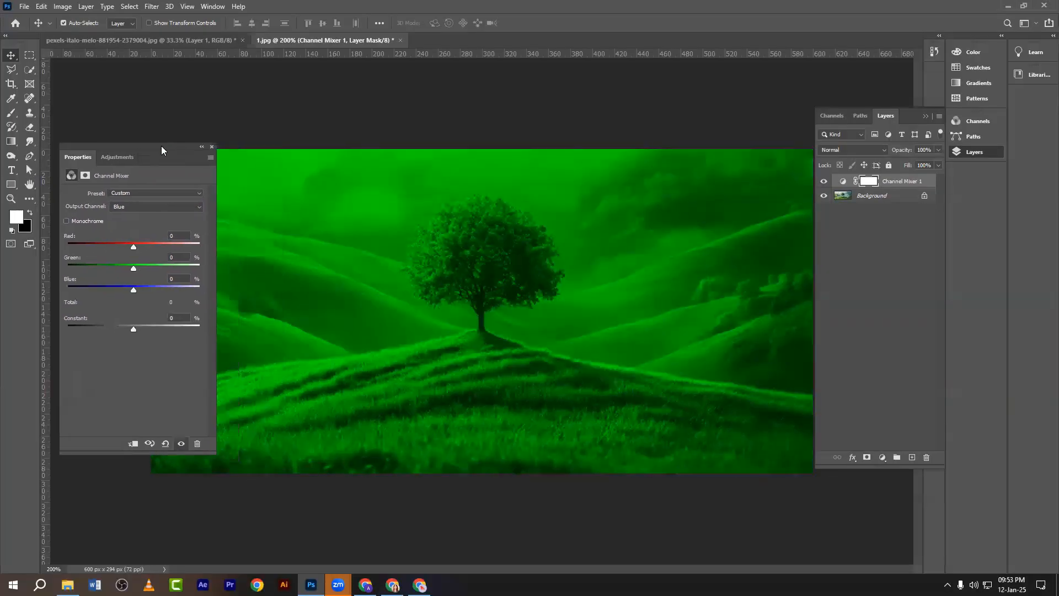
pyautogui.click(133, 208)
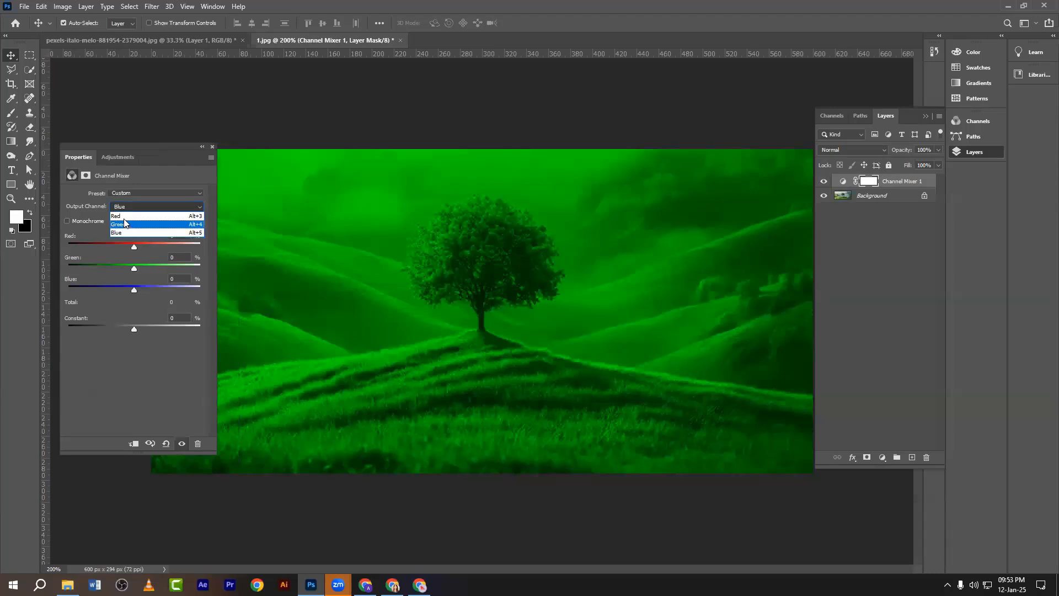
pyautogui.click(124, 218)
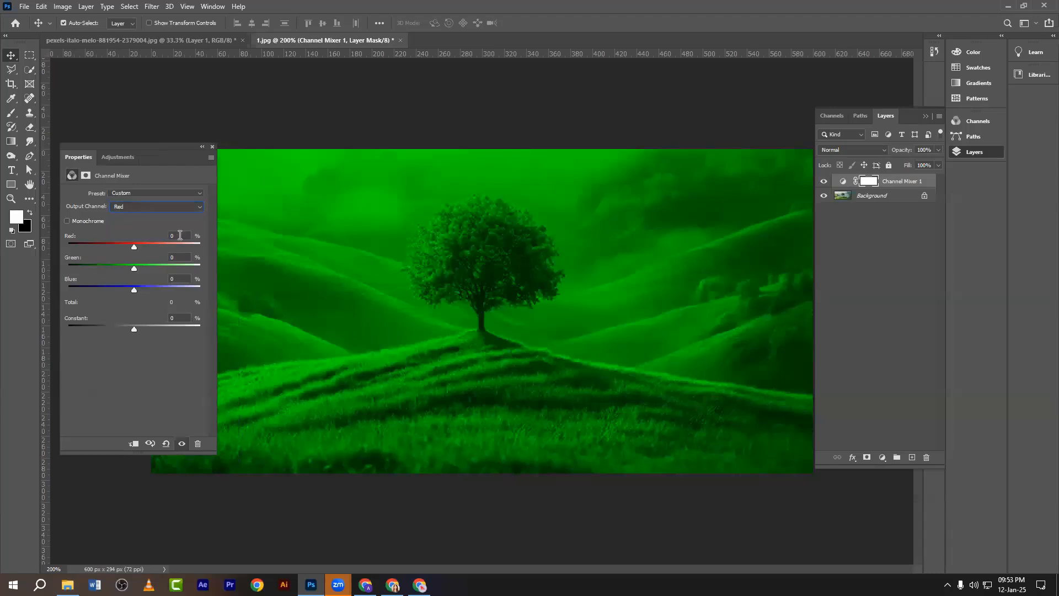
pyautogui.moveTo(180, 236); pyautogui.dragTo(157, 237)
pyautogui.write('100')
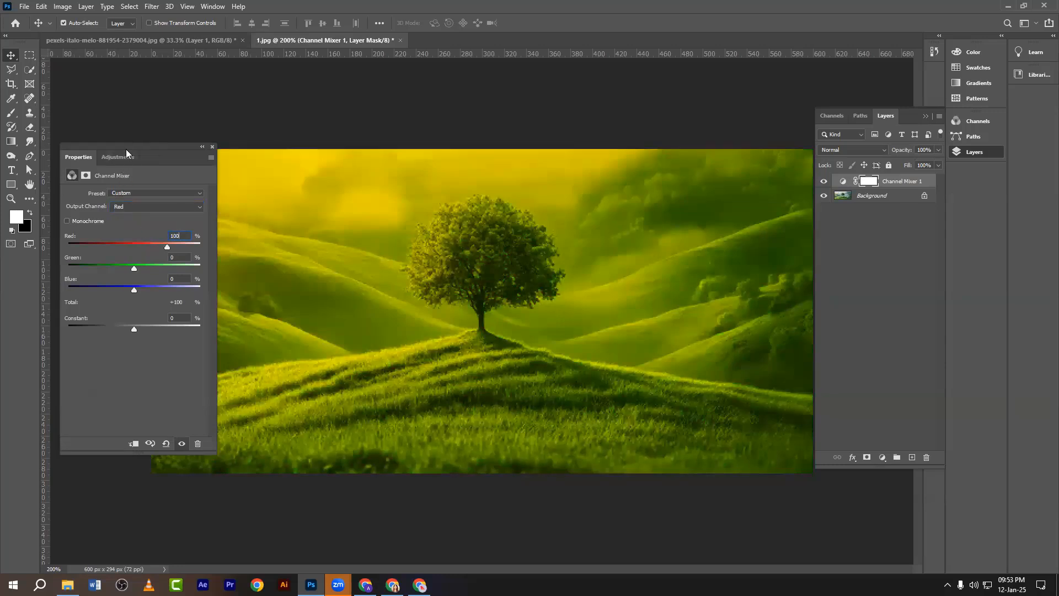
pyautogui.moveTo(126, 149); pyautogui.dragTo(187, 165)
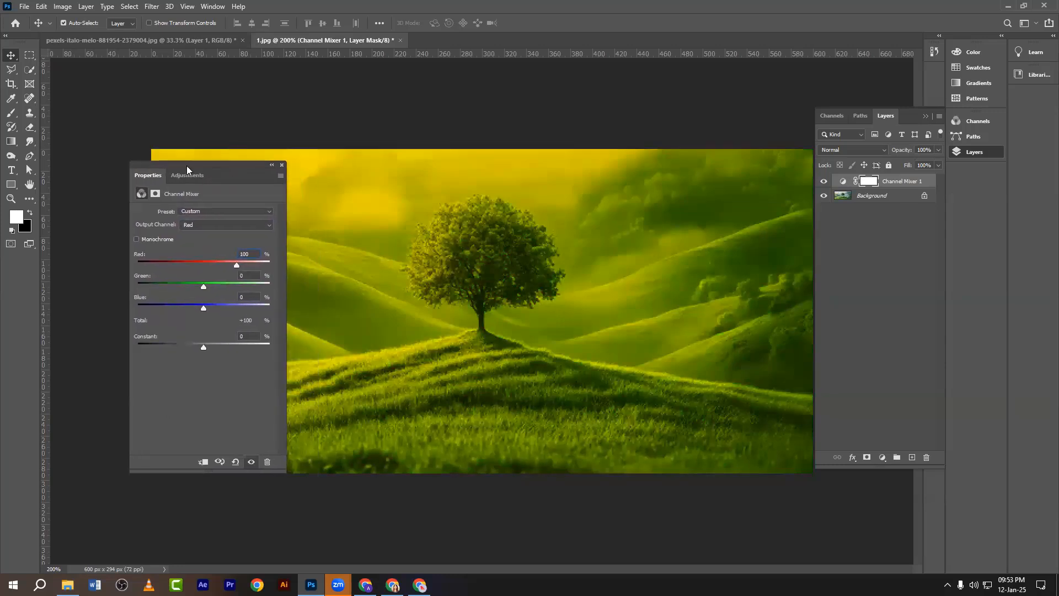
# Try a Monochrome gray mix with Green, Blue and Red sliders, then undo the Channel Mixer layer.
pyautogui.click(135, 239)
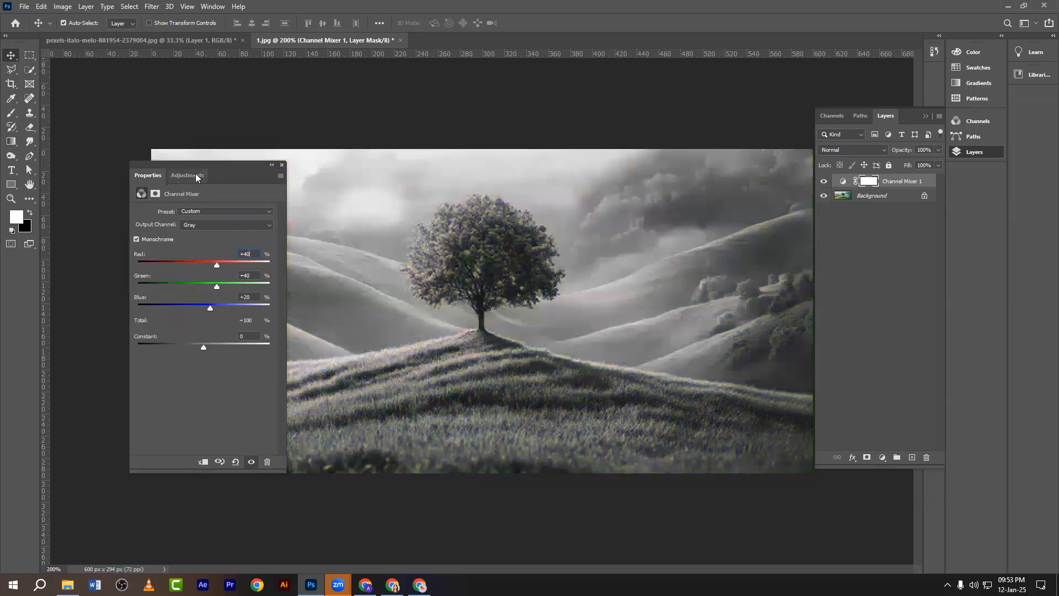
pyautogui.moveTo(211, 166); pyautogui.dragTo(172, 195)
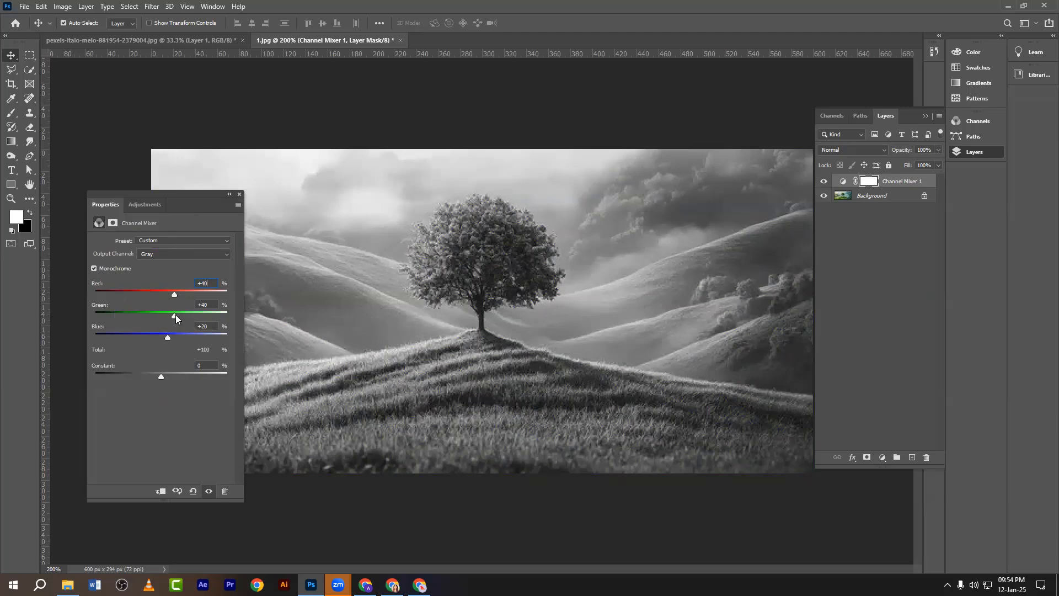
pyautogui.moveTo(174, 317); pyautogui.dragTo(186, 321)
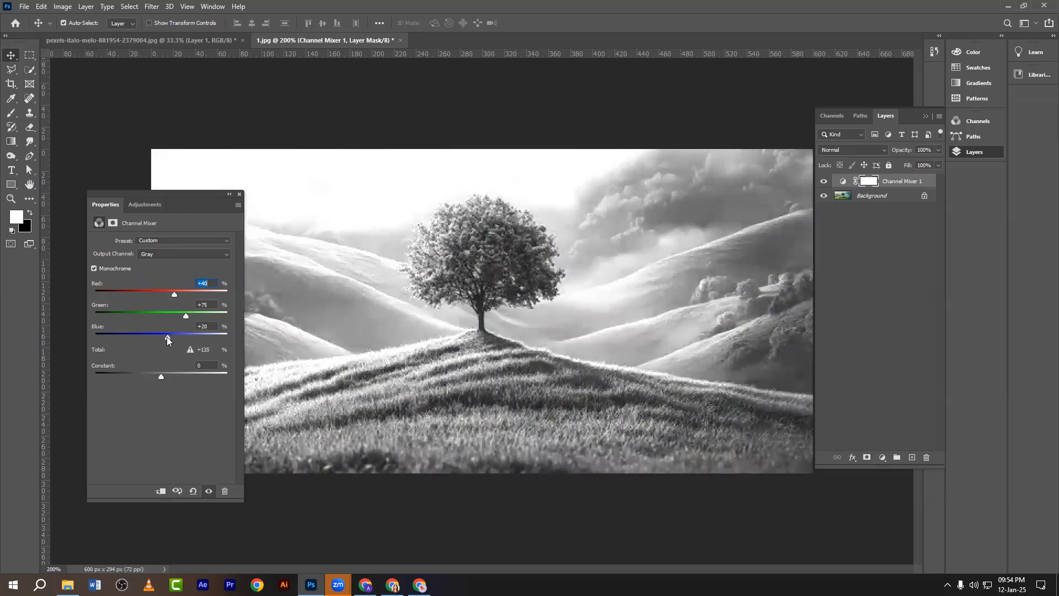
pyautogui.moveTo(166, 336)
pyautogui.mouseDown()
pyautogui.moveTo(150, 335)
pyautogui.moveTo(170, 335)
pyautogui.mouseUp()
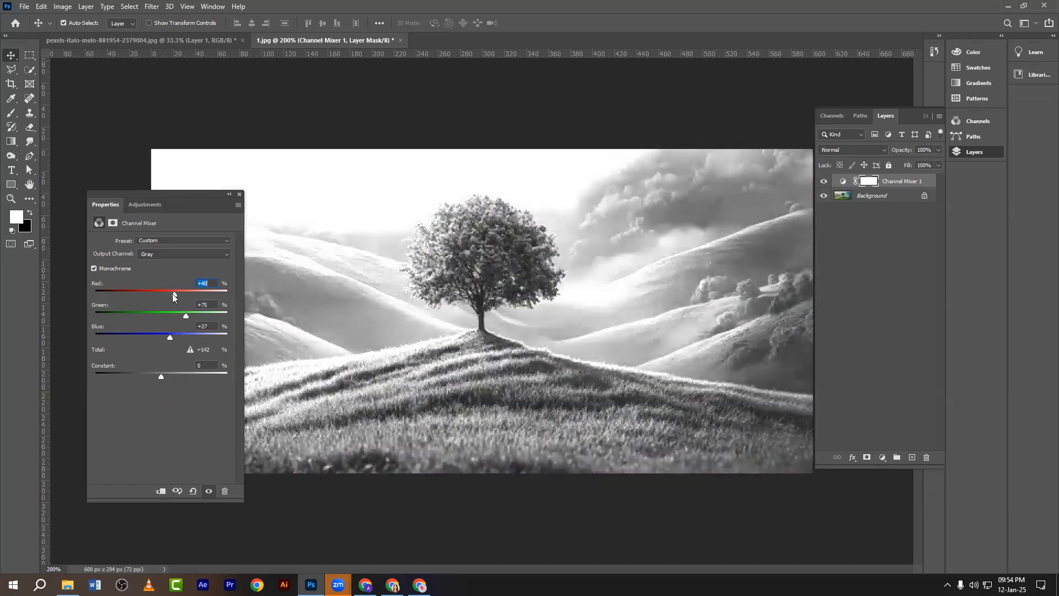
pyautogui.moveTo(172, 293); pyautogui.dragTo(150, 297)
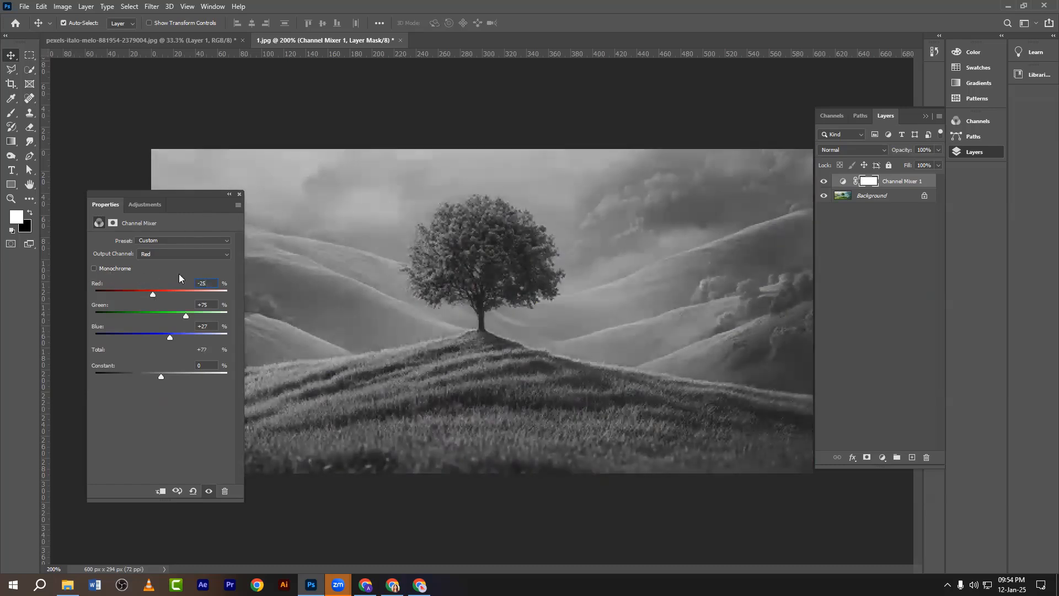
pyautogui.hotkey('ctrl', 'z')
pyautogui.hotkey('ctrl', 'z')
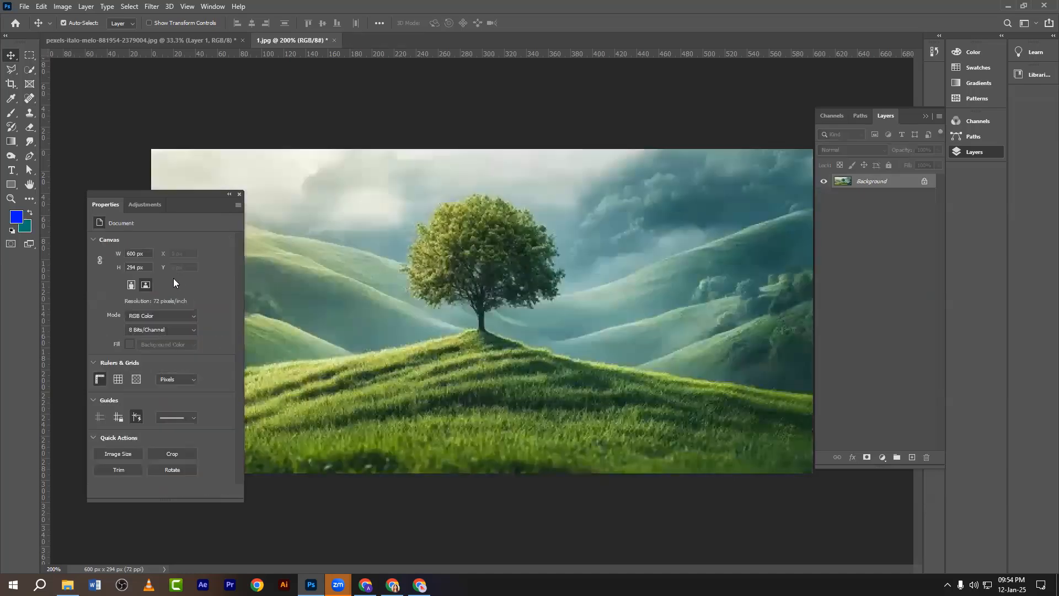
# Add a new Channel Mixer layer whose Red output mixes Red +117, Green +113, Blue -165.
pyautogui.click(238, 195)
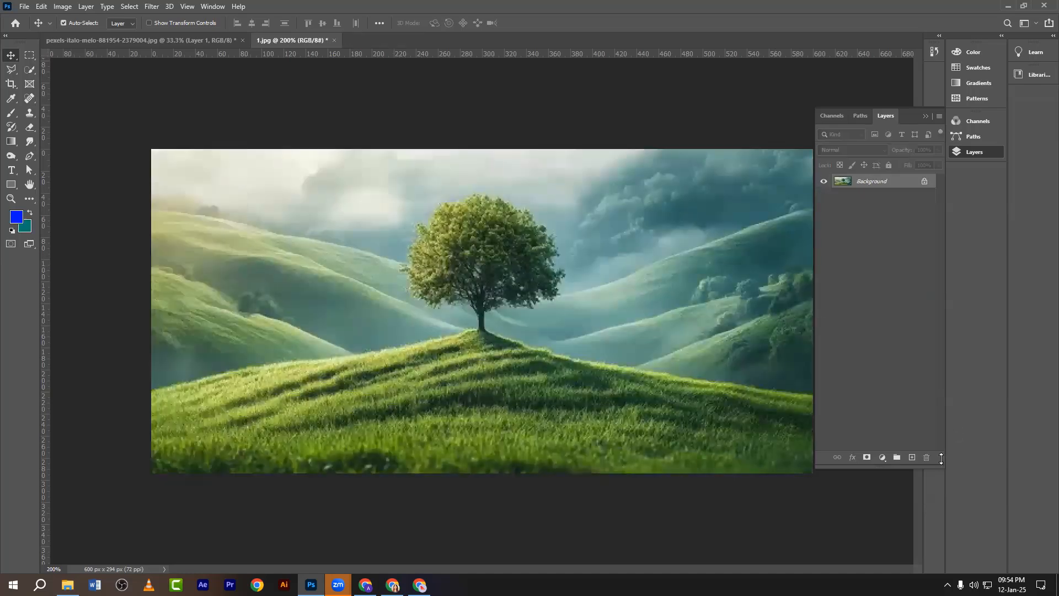
pyautogui.click(882, 457)
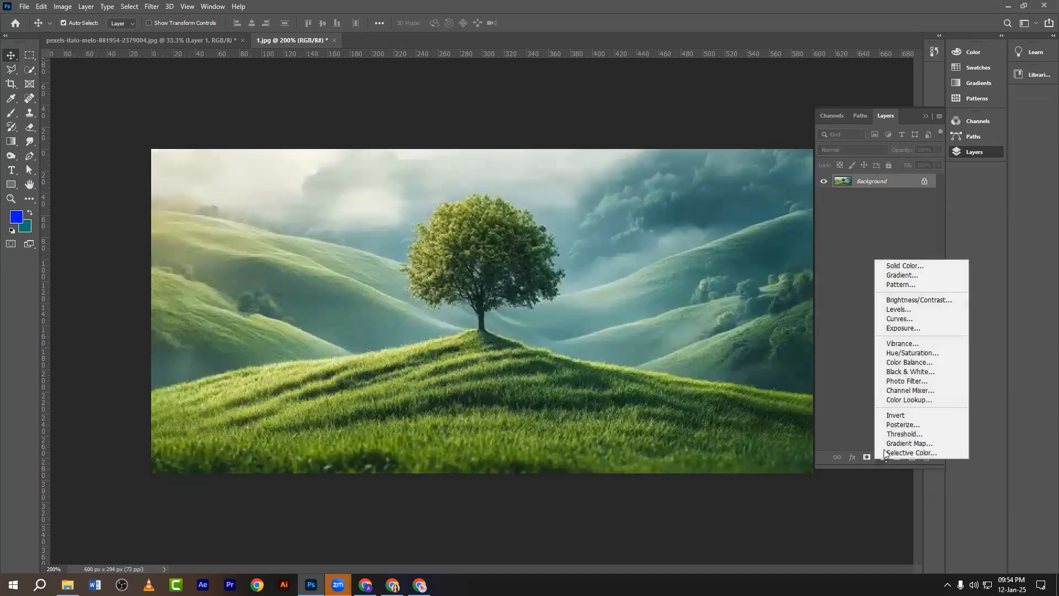
pyautogui.click(895, 392)
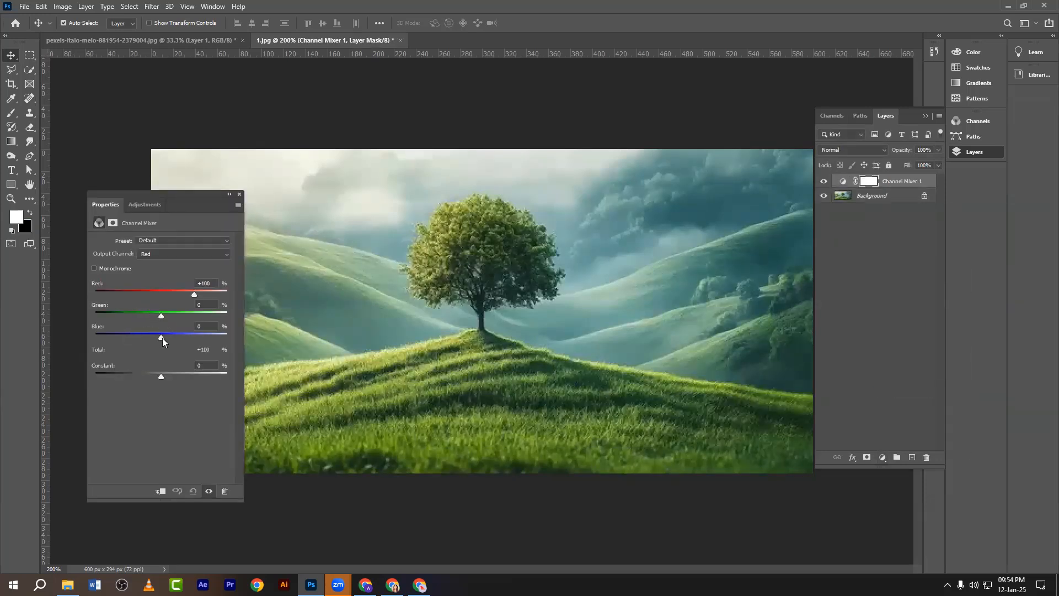
pyautogui.moveTo(161, 313); pyautogui.dragTo(106, 338)
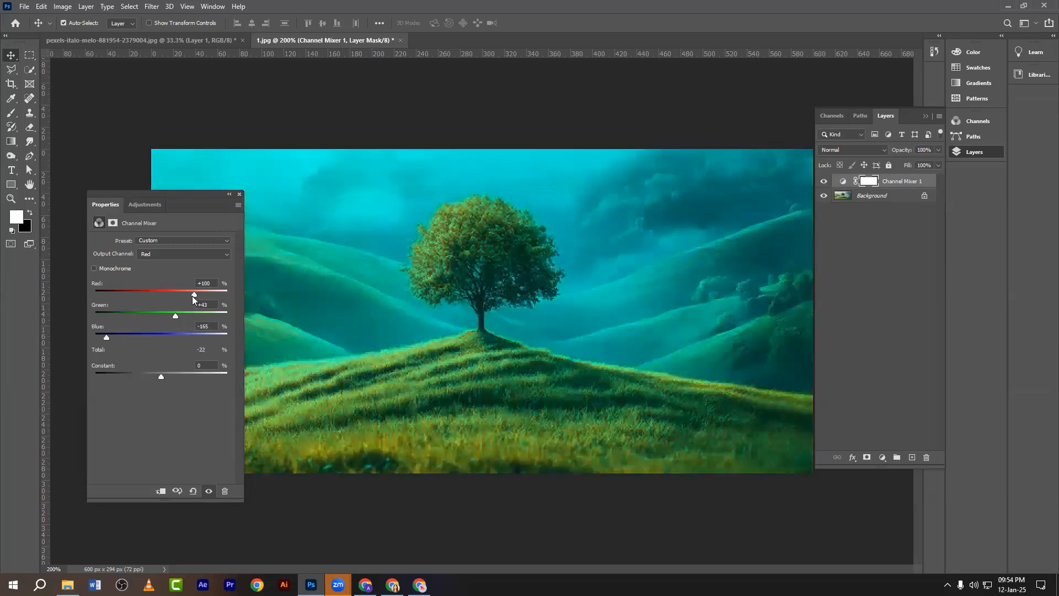
pyautogui.moveTo(191, 296); pyautogui.dragTo(199, 318)
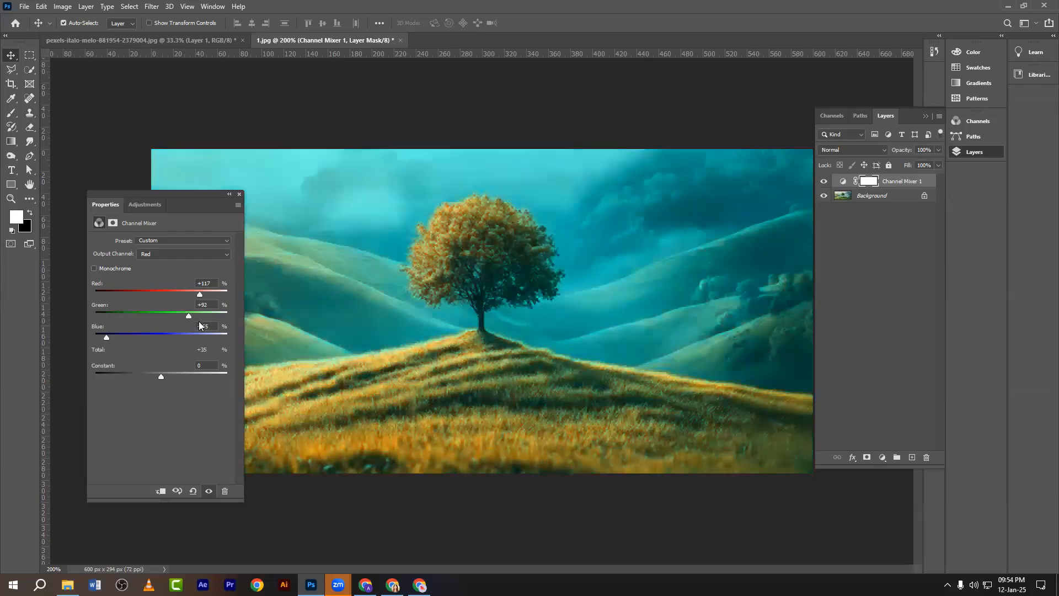
pyautogui.moveTo(187, 194); pyautogui.dragTo(739, 182)
# Compare the grade on and off, then drop the Red output Constant to -200 for teal.
pyautogui.click(824, 182)
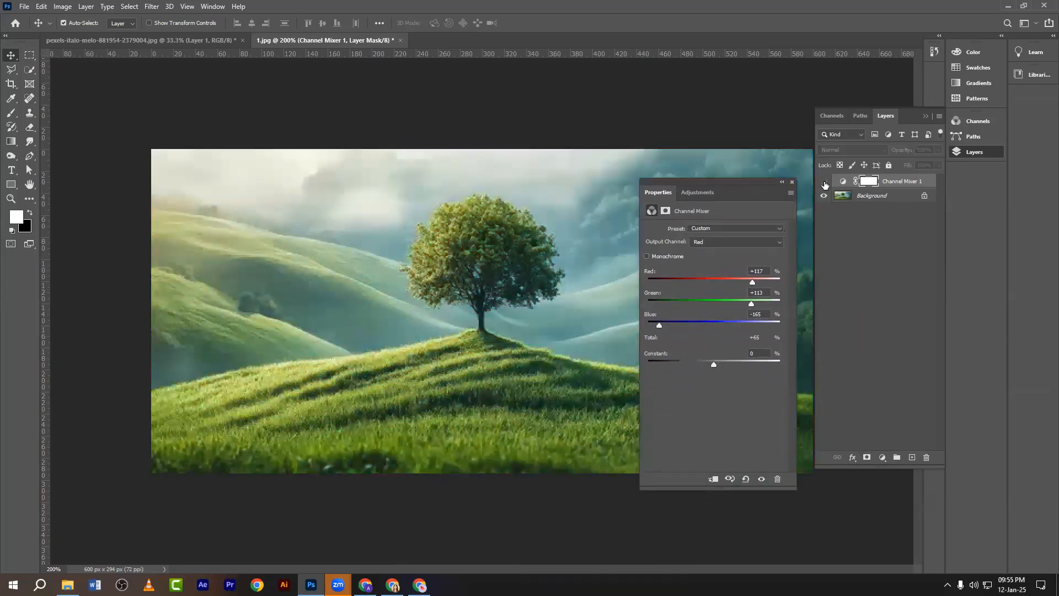
pyautogui.click(824, 182)
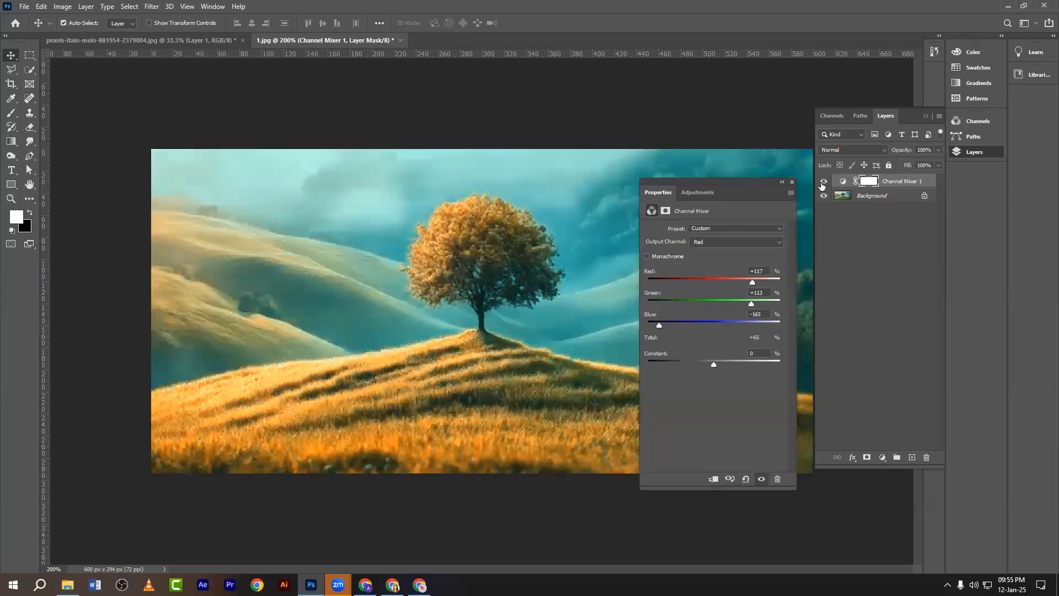
pyautogui.moveTo(720, 179); pyautogui.dragTo(740, 160)
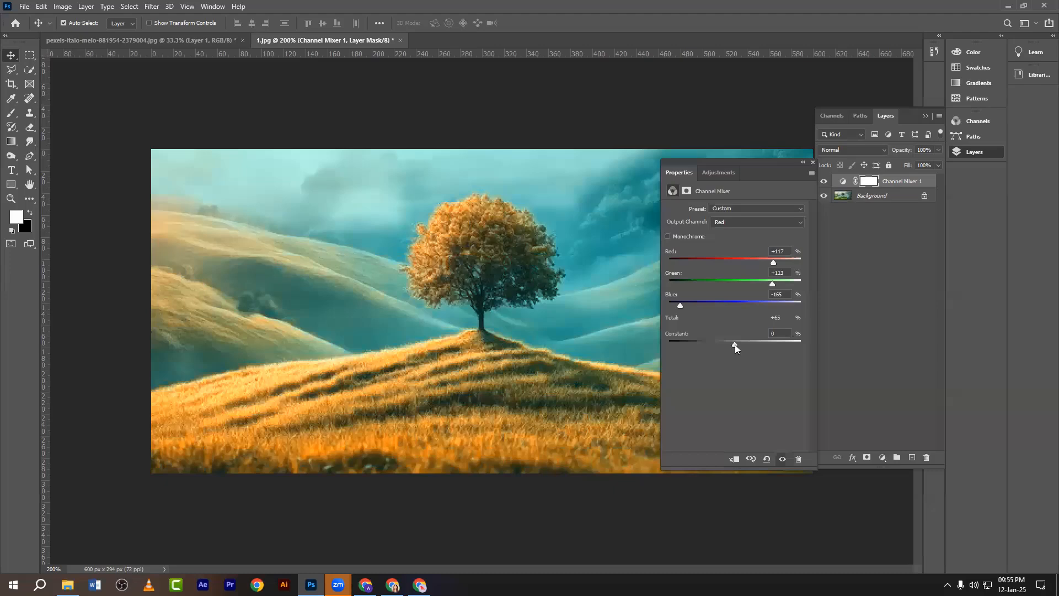
pyautogui.moveTo(734, 344); pyautogui.dragTo(753, 360)
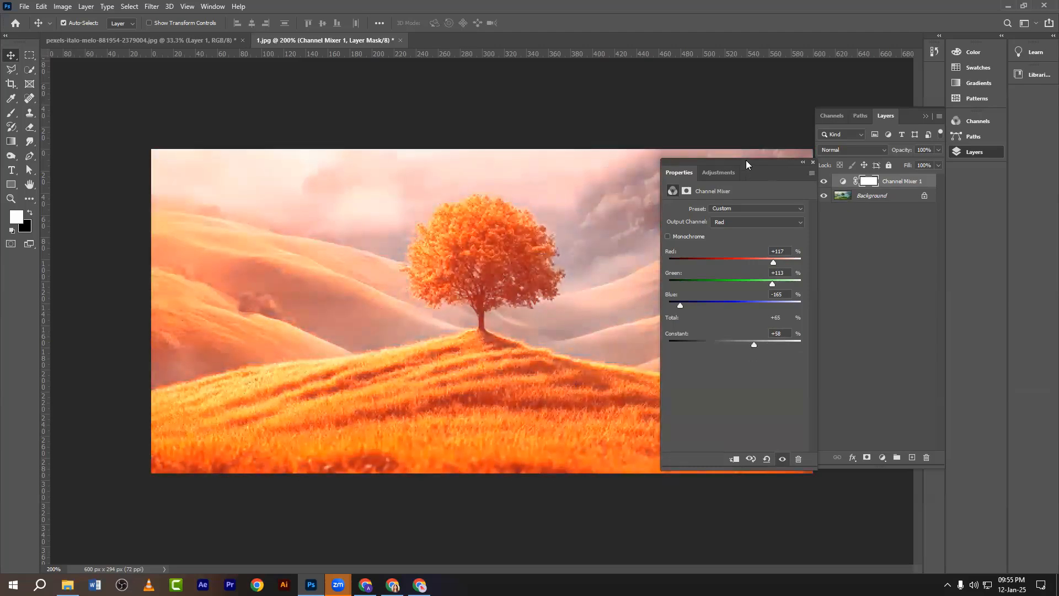
pyautogui.moveTo(746, 161); pyautogui.dragTo(638, 169)
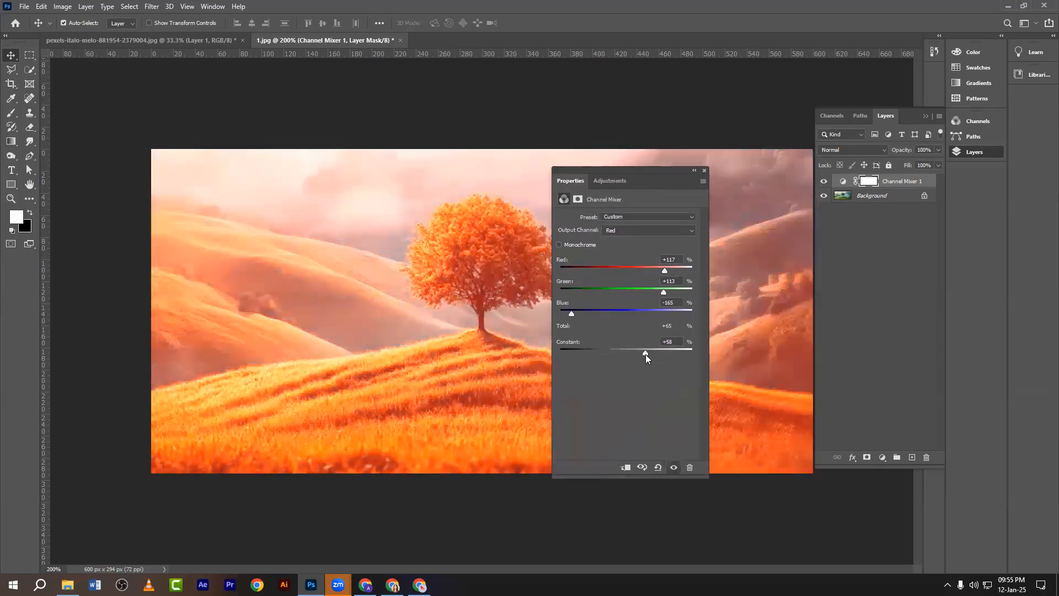
pyautogui.moveTo(645, 354); pyautogui.dragTo(623, 354)
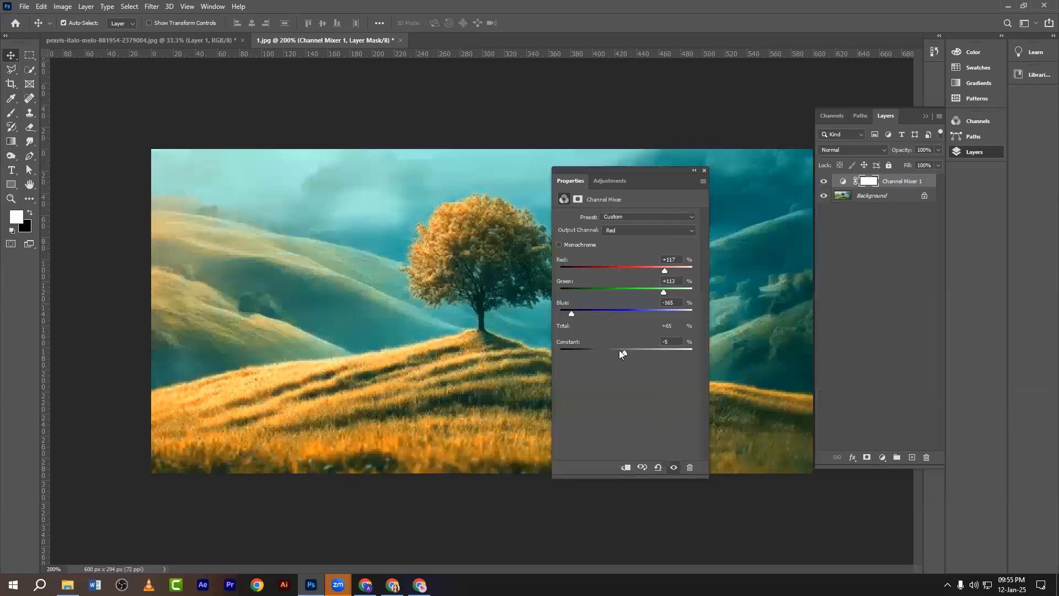
pyautogui.moveTo(624, 354); pyautogui.dragTo(535, 364)
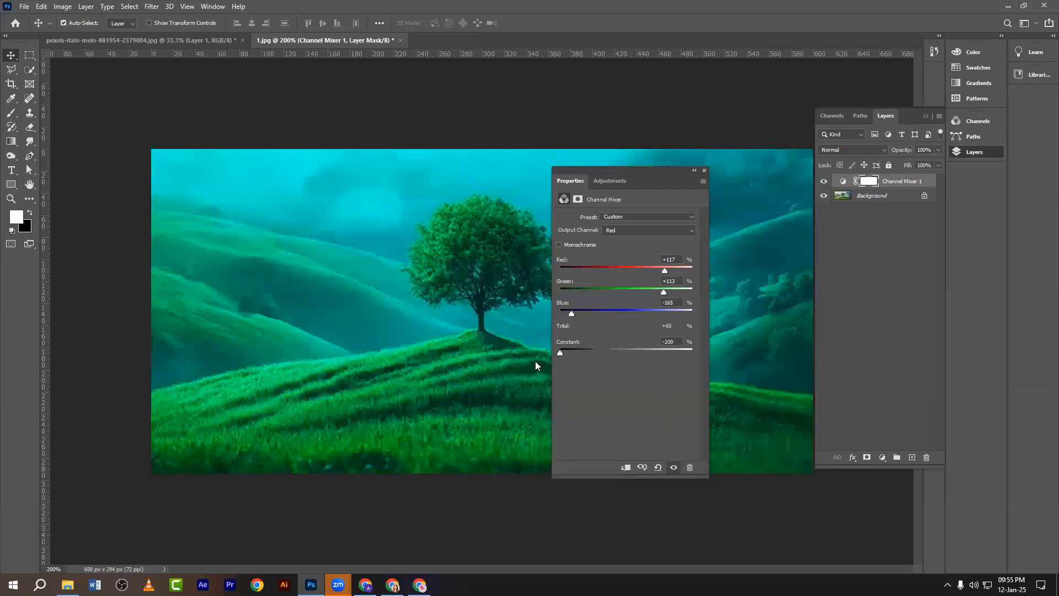
# Raise the Constant to +30 for a golden-orange look and close the mixer settings.
pyautogui.click(823, 183)
pyautogui.click(822, 183)
pyautogui.moveTo(558, 353); pyautogui.dragTo(638, 355)
pyautogui.moveTo(673, 169); pyautogui.dragTo(272, 156)
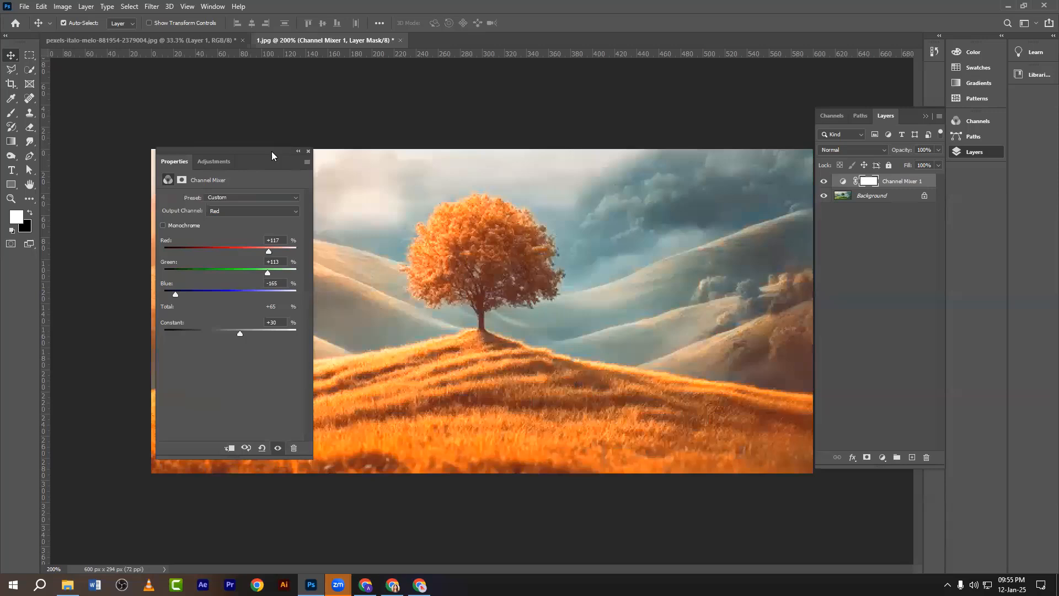
pyautogui.click(307, 153)
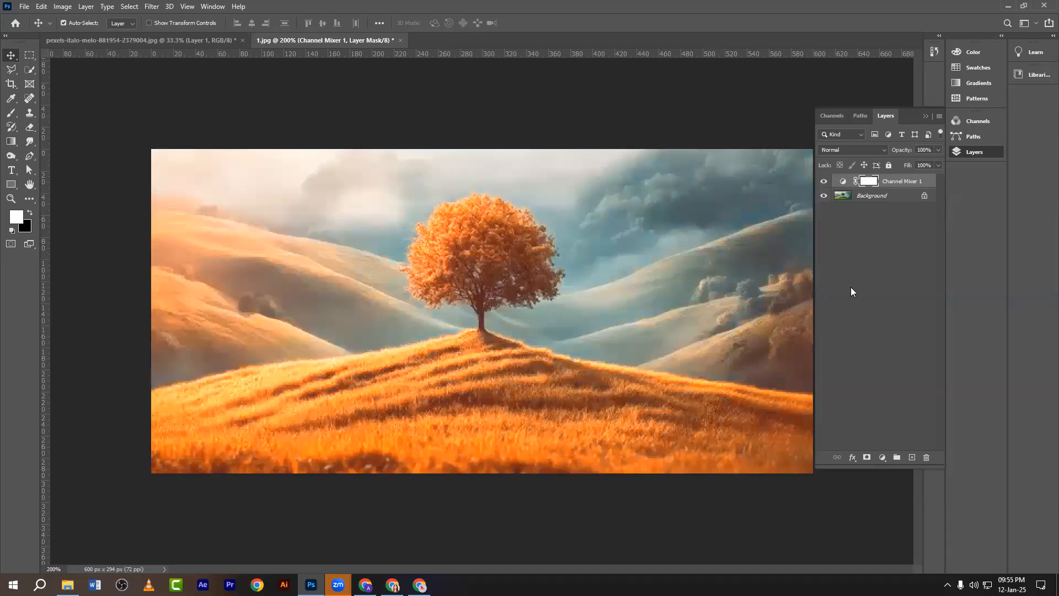
pyautogui.click(883, 457)
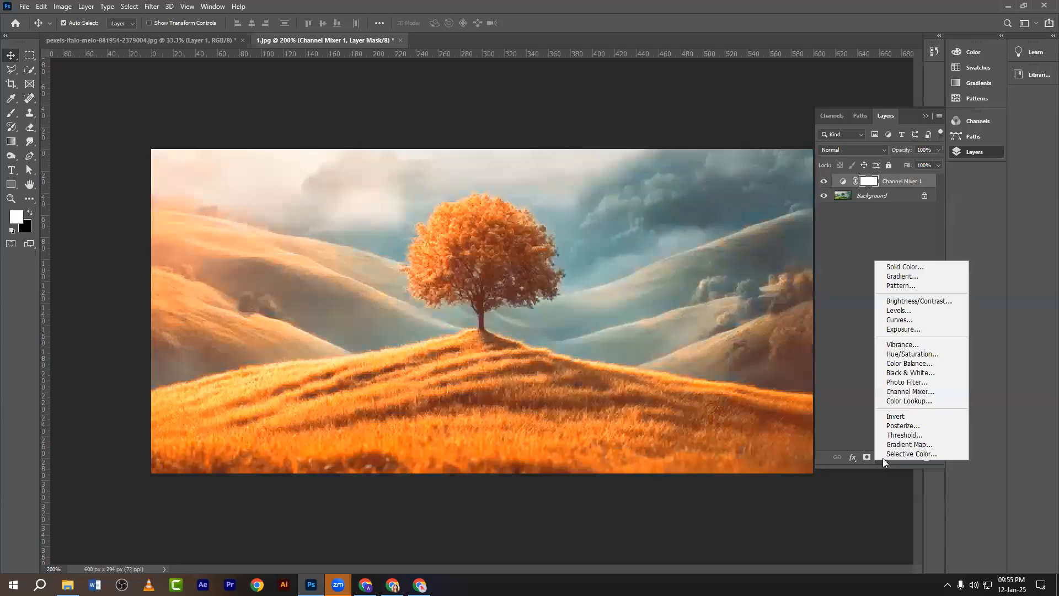
pyautogui.click(903, 391)
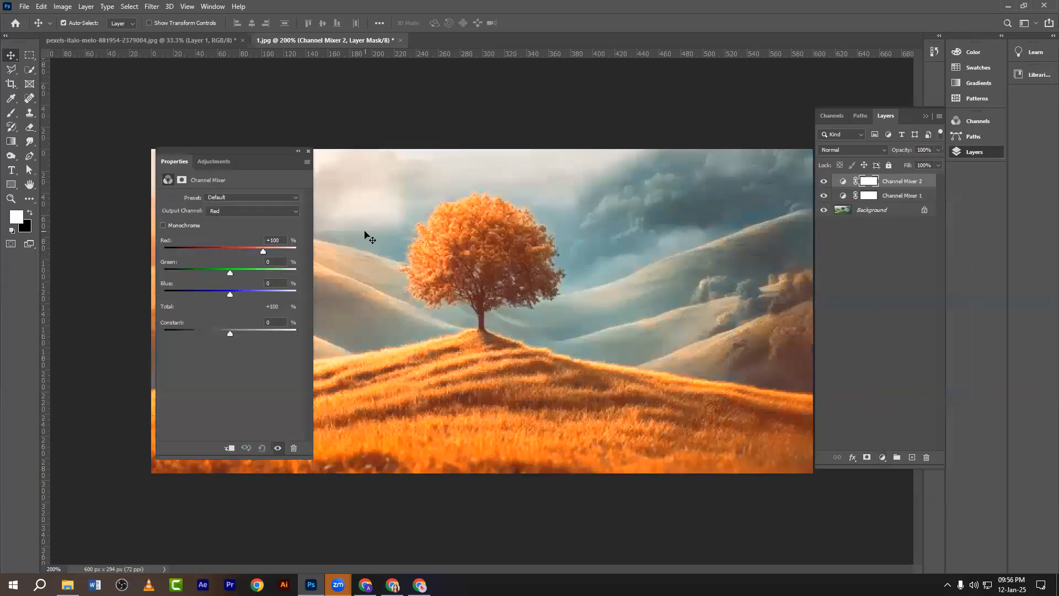
pyautogui.moveTo(252, 152); pyautogui.dragTo(187, 155)
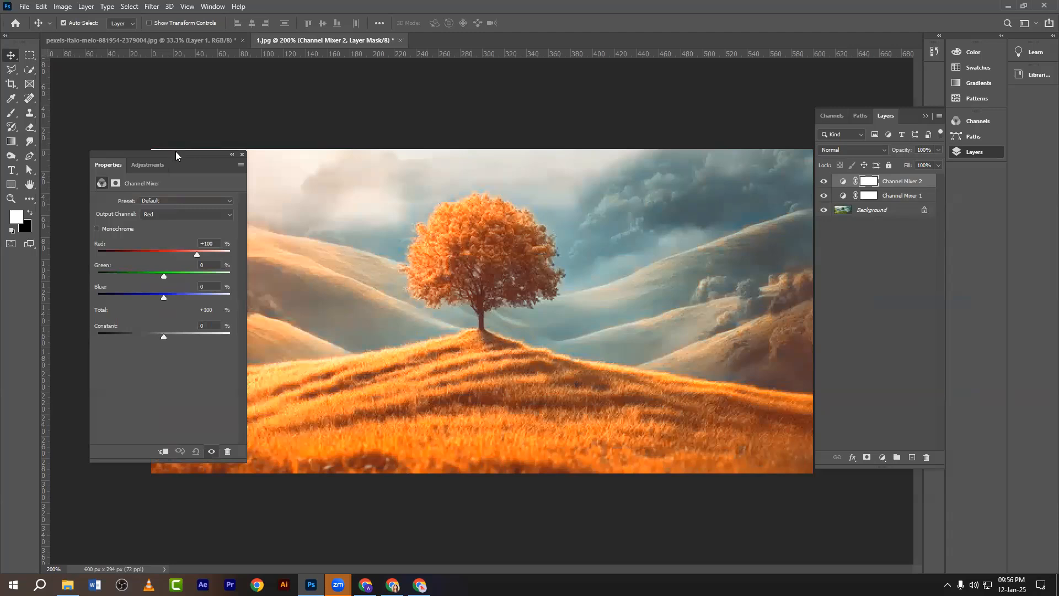
pyautogui.moveTo(171, 153)
pyautogui.mouseDown()
pyautogui.moveTo(229, 169)
pyautogui.moveTo(169, 158)
pyautogui.mouseUp()
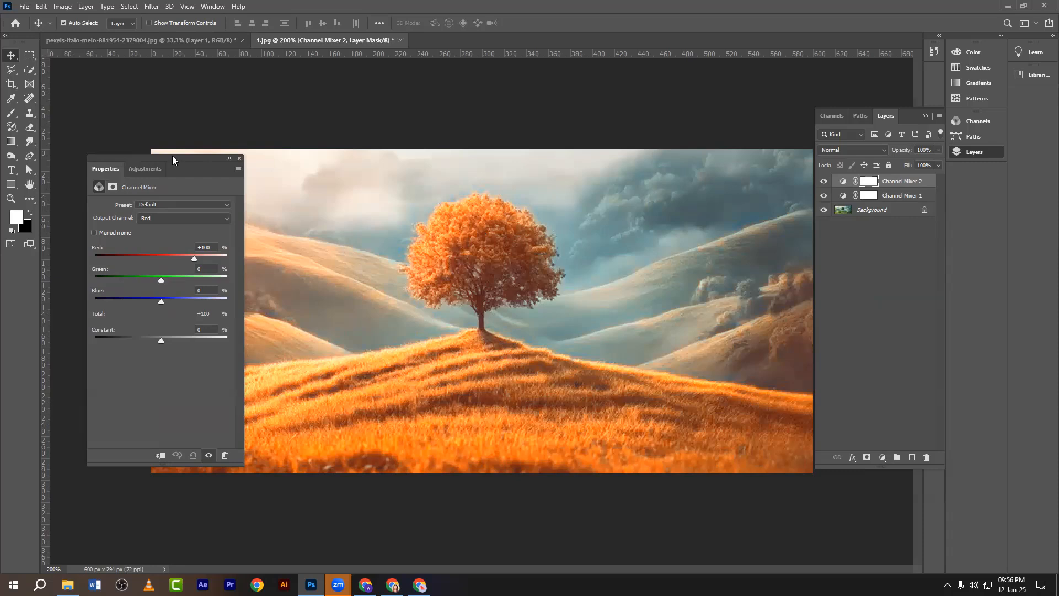
pyautogui.click(239, 159)
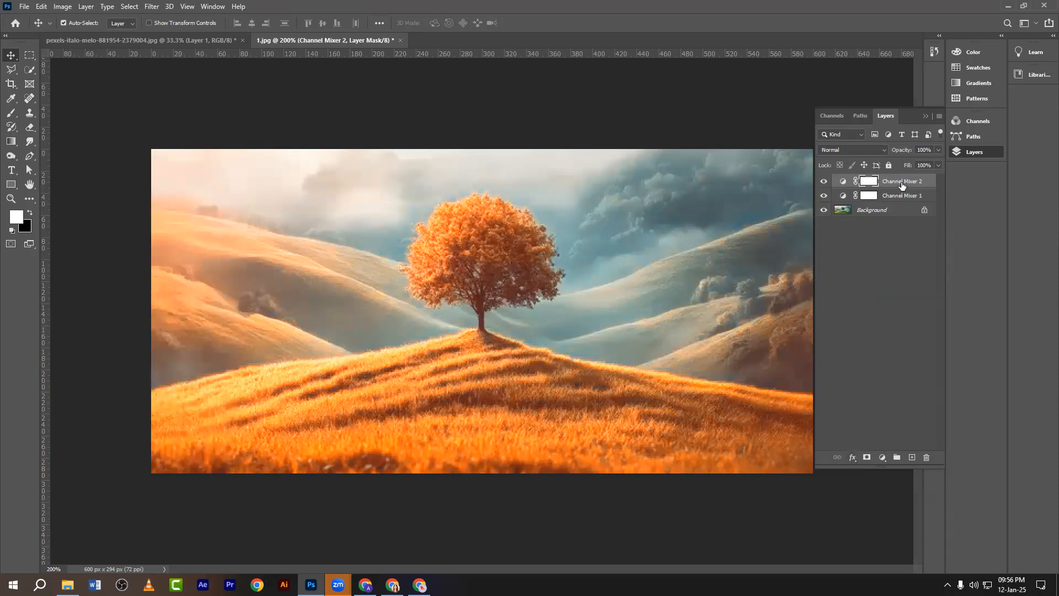
pyautogui.moveTo(902, 187); pyautogui.dragTo(926, 457)
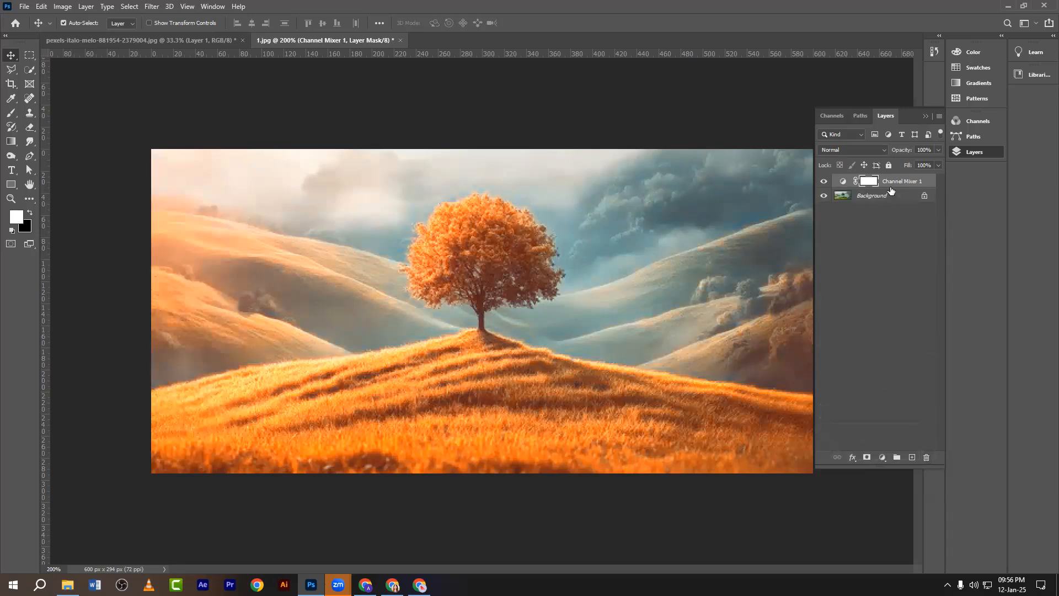
# Delete Channel Mixer 1, try a Color Balance layer with Cyan-Red +82, then delete it.
pyautogui.moveTo(890, 191); pyautogui.dragTo(926, 457)
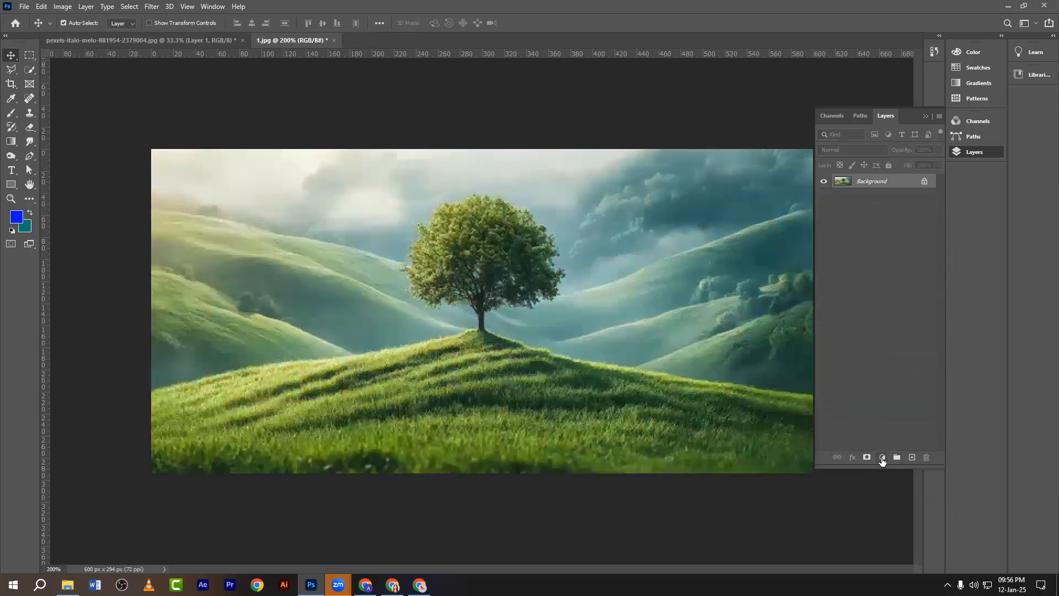
pyautogui.click(881, 458)
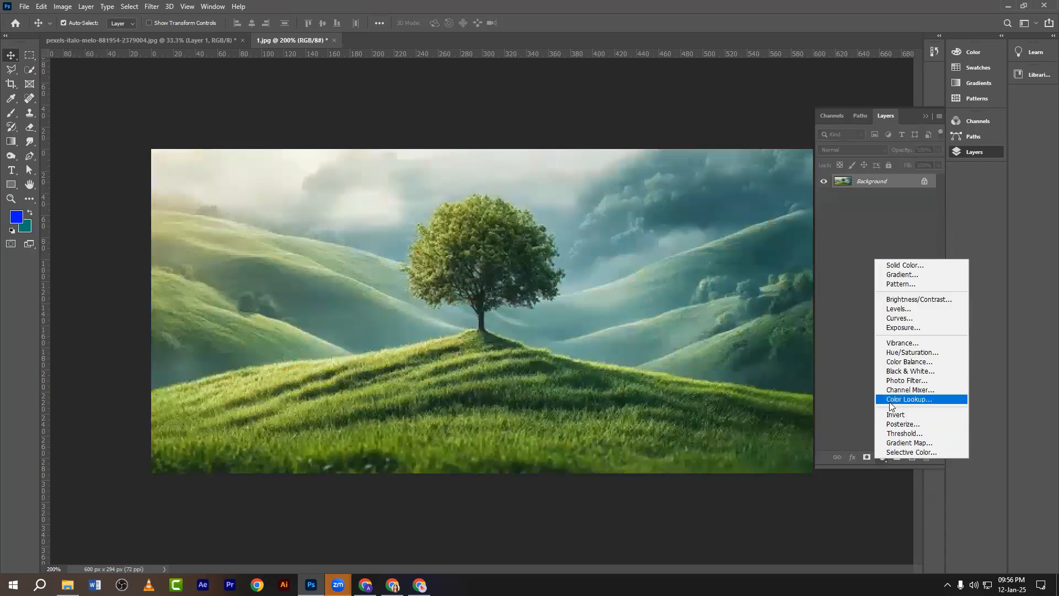
pyautogui.click(896, 362)
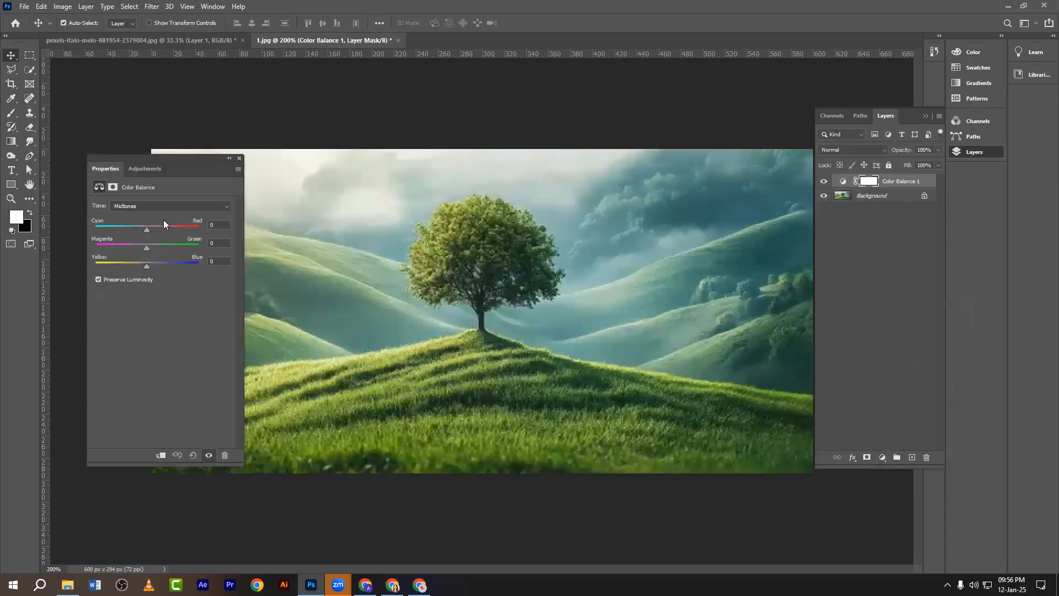
pyautogui.moveTo(167, 160); pyautogui.dragTo(199, 176)
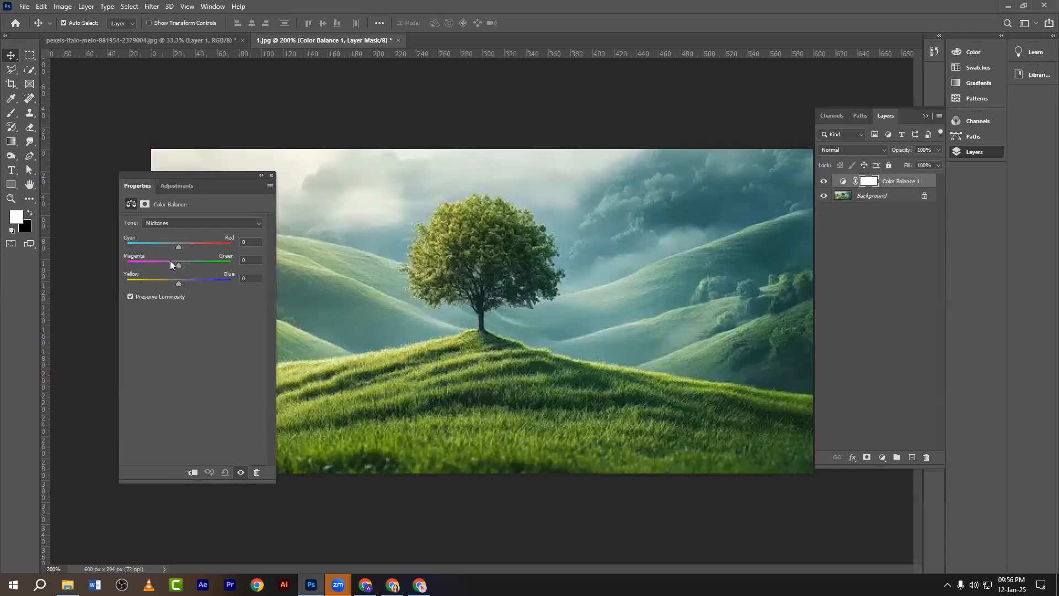
pyautogui.moveTo(177, 248); pyautogui.dragTo(171, 285)
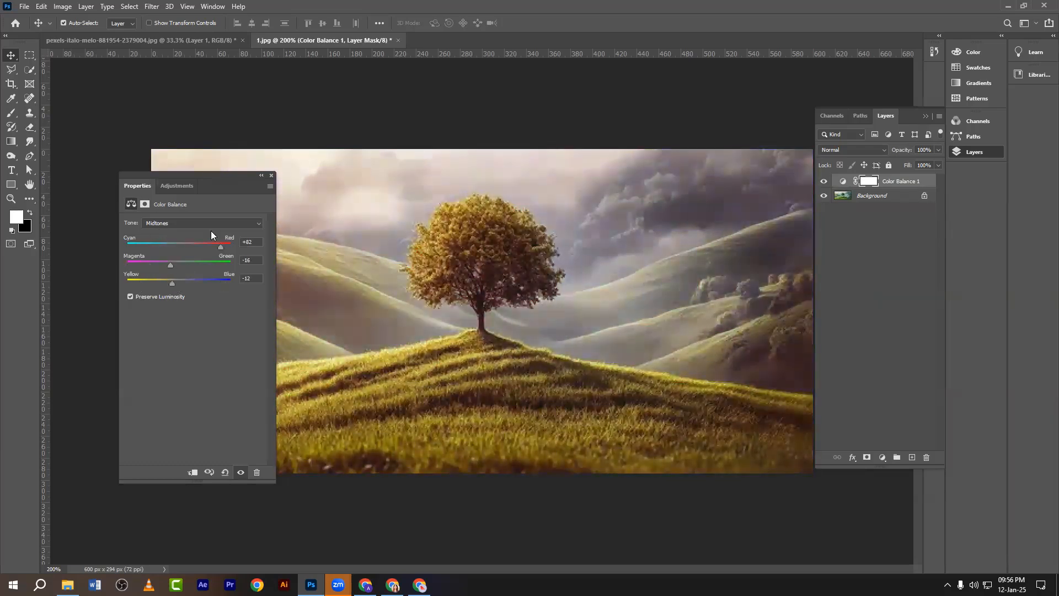
pyautogui.click(271, 176)
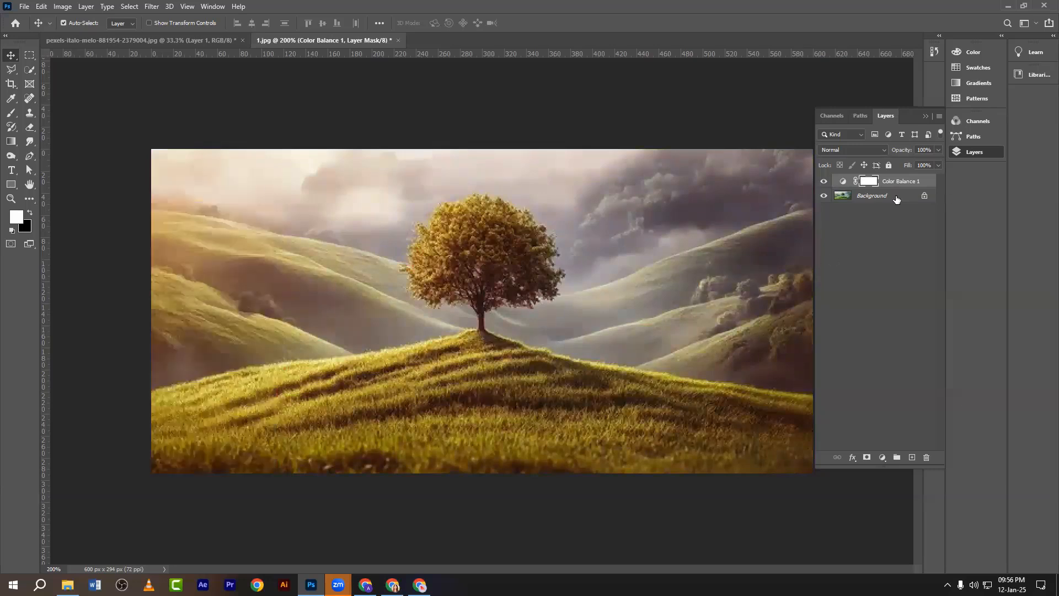
pyautogui.moveTo(903, 183); pyautogui.dragTo(927, 457)
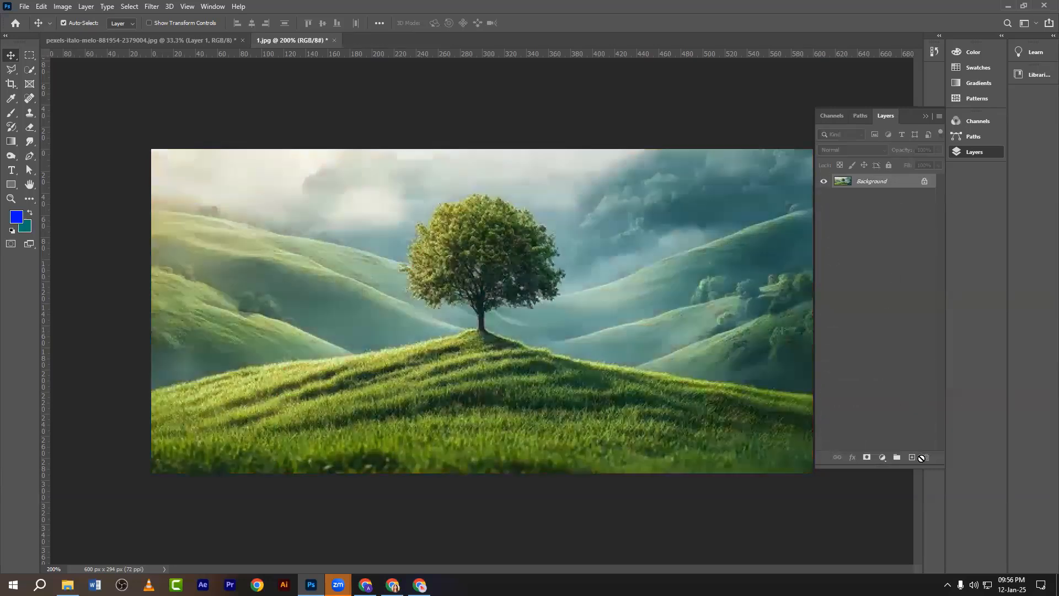
pyautogui.click(881, 457)
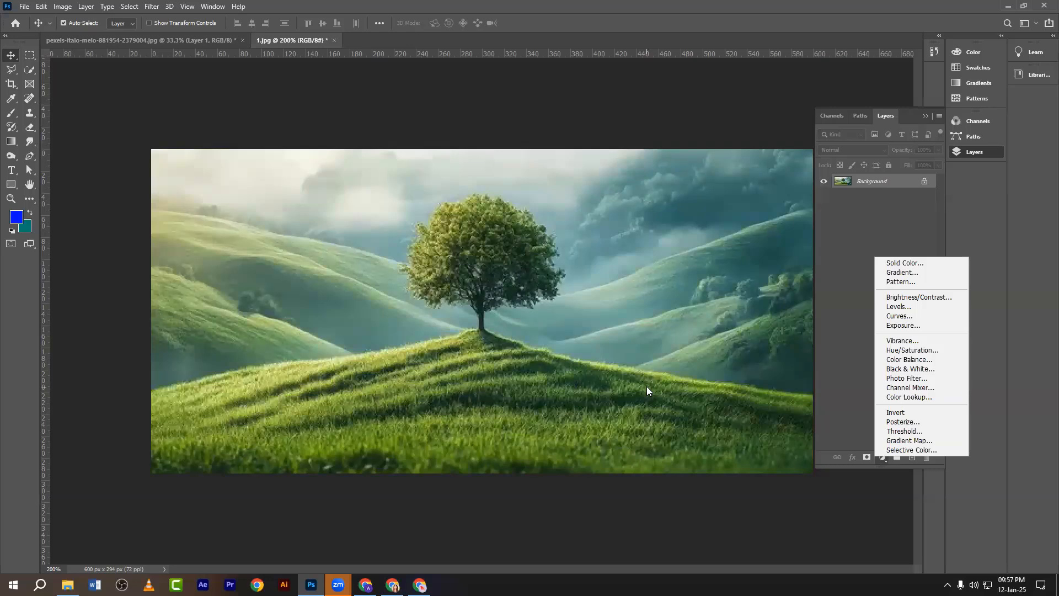
pyautogui.click(903, 367)
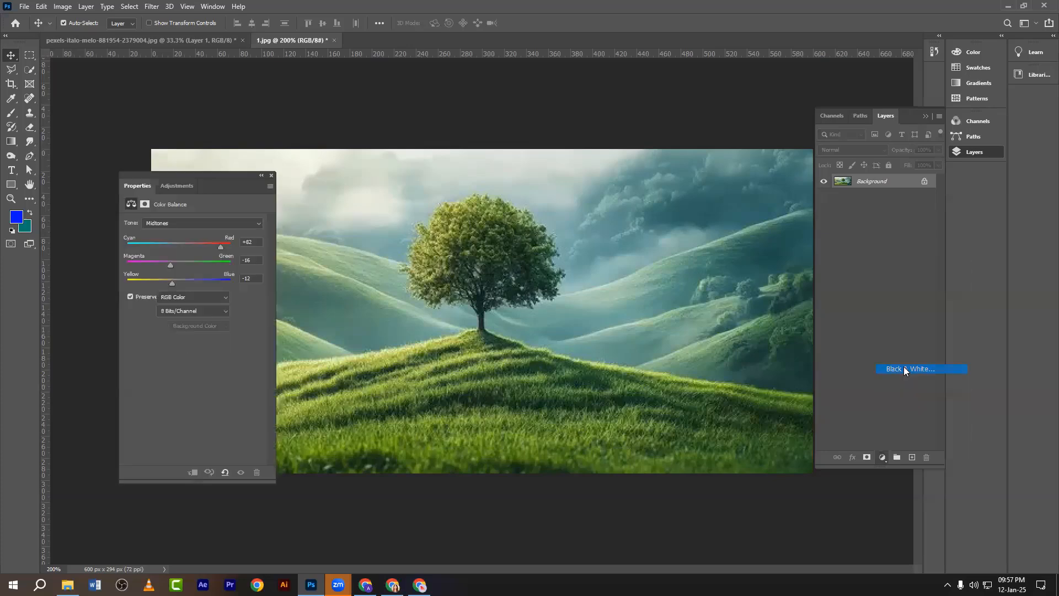
pyautogui.moveTo(162, 176); pyautogui.dragTo(789, 214)
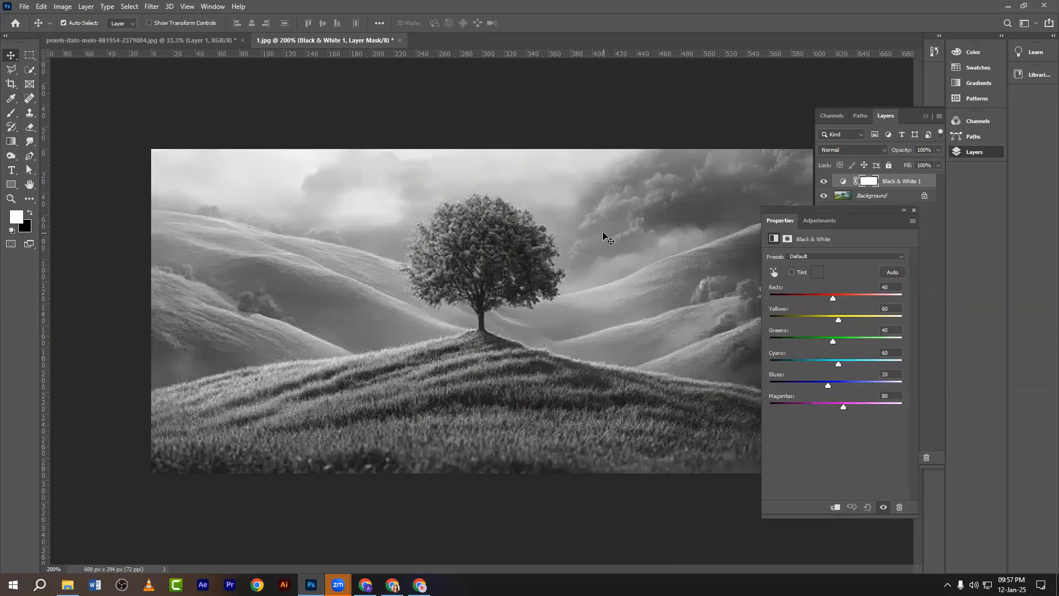
pyautogui.moveTo(813, 212); pyautogui.dragTo(580, 202)
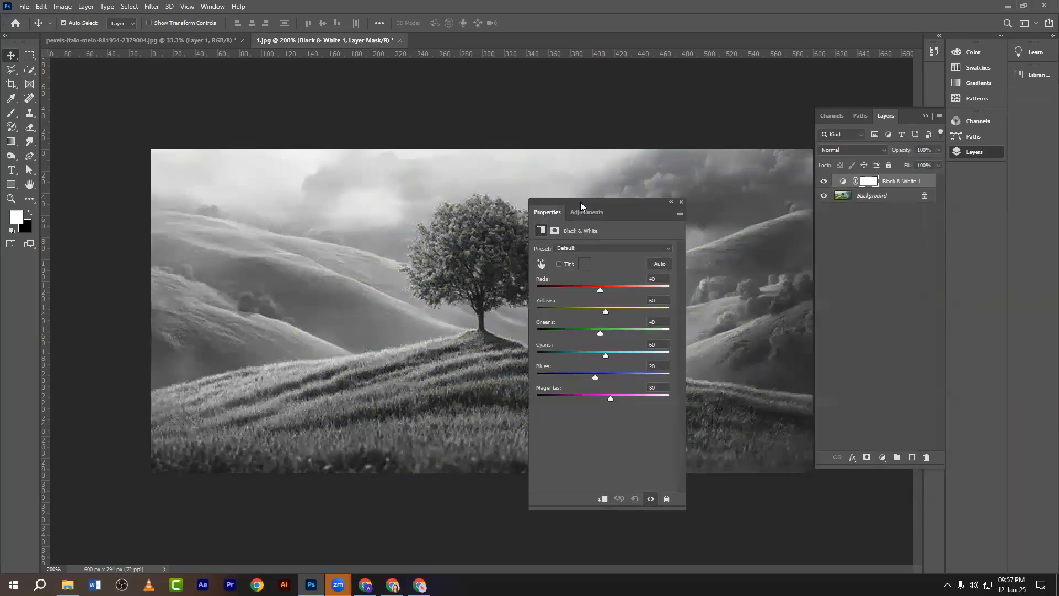
pyautogui.click(681, 202)
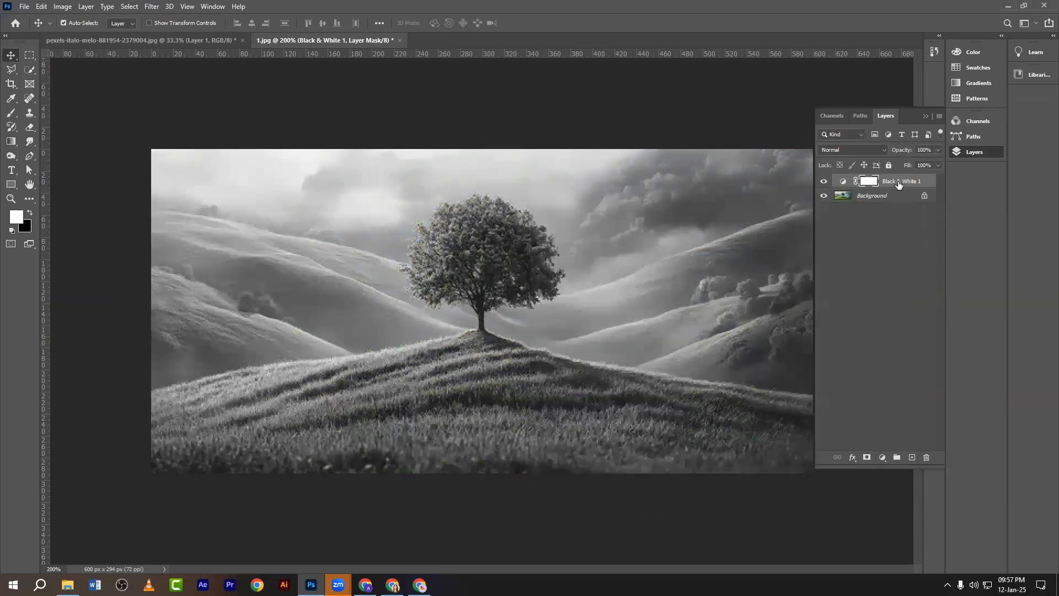
pyautogui.moveTo(898, 184); pyautogui.dragTo(925, 457)
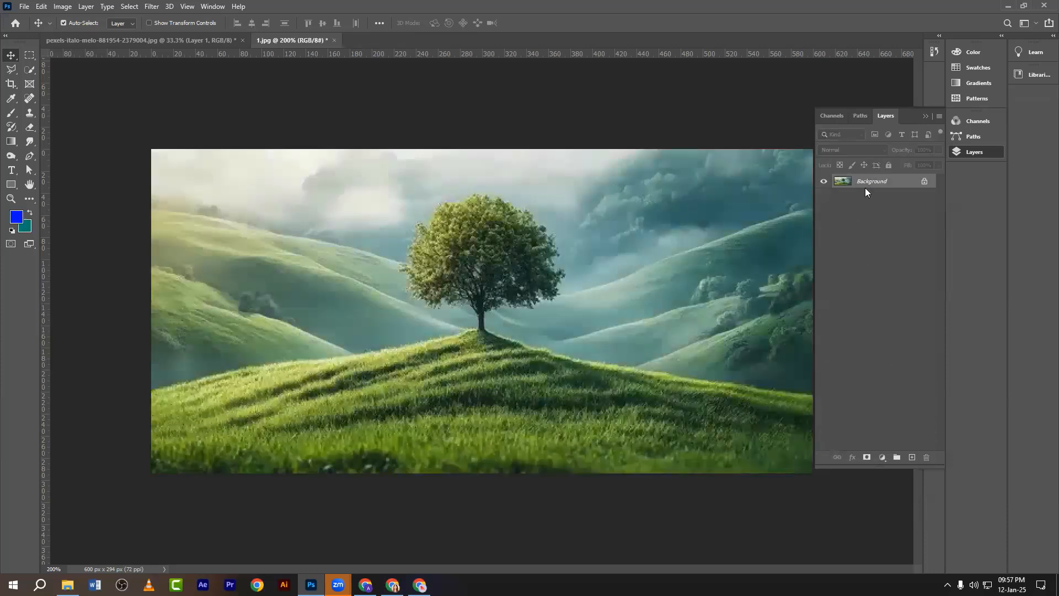
# Duplicate the Background to Layer 1 and drain its saturation to the minimum.
pyautogui.hotkey('ctrl', 'j')
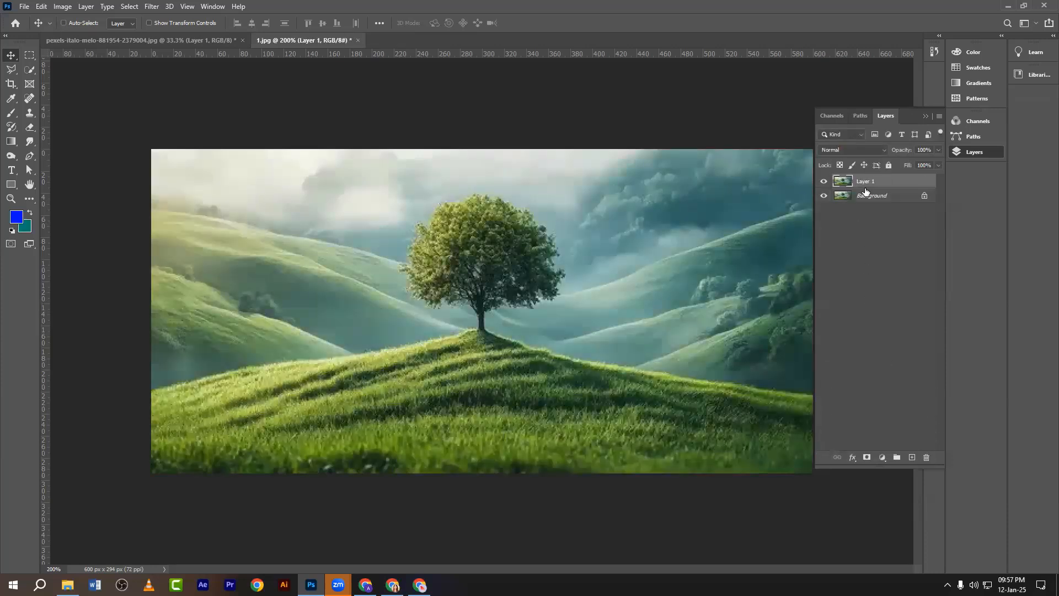
pyautogui.hotkey('ctrl', 'u')
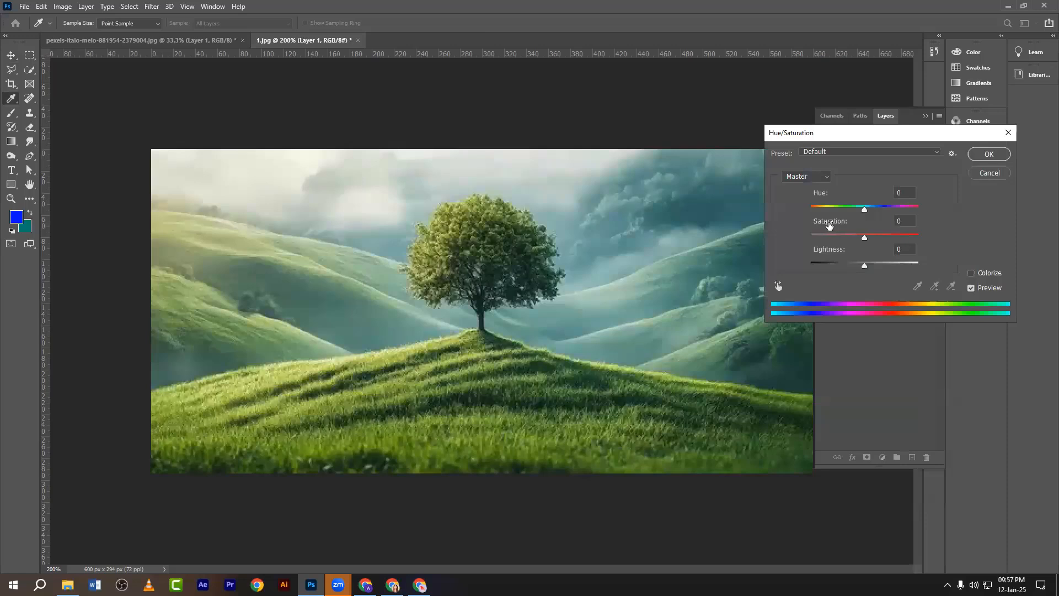
pyautogui.moveTo(828, 225); pyautogui.dragTo(739, 227)
pyautogui.click(989, 154)
pyautogui.press('v')
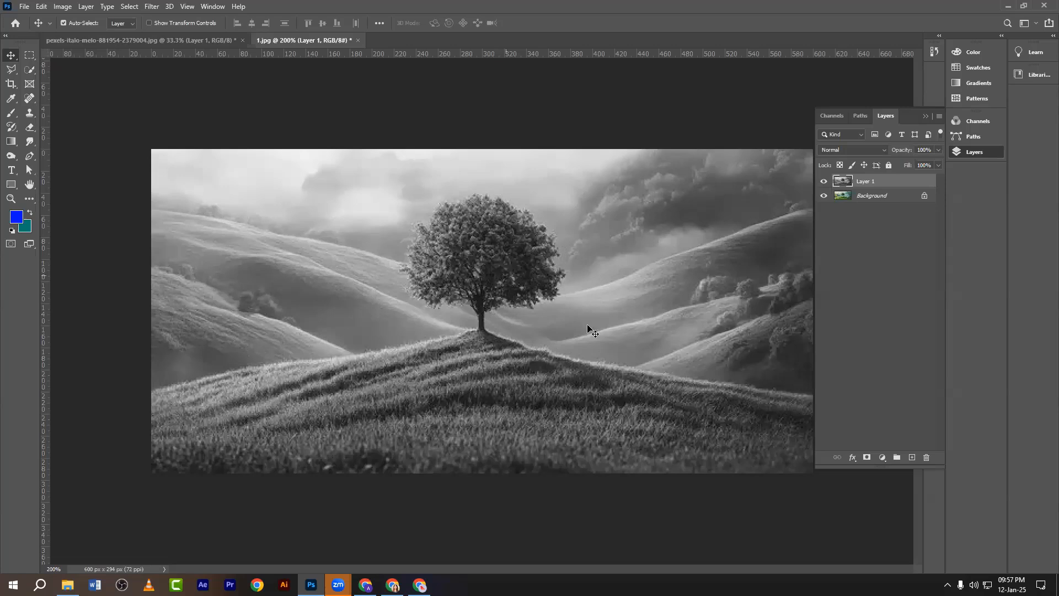
# Add a Black & White layer, try Reds at -60, then delete it.
pyautogui.click(881, 457)
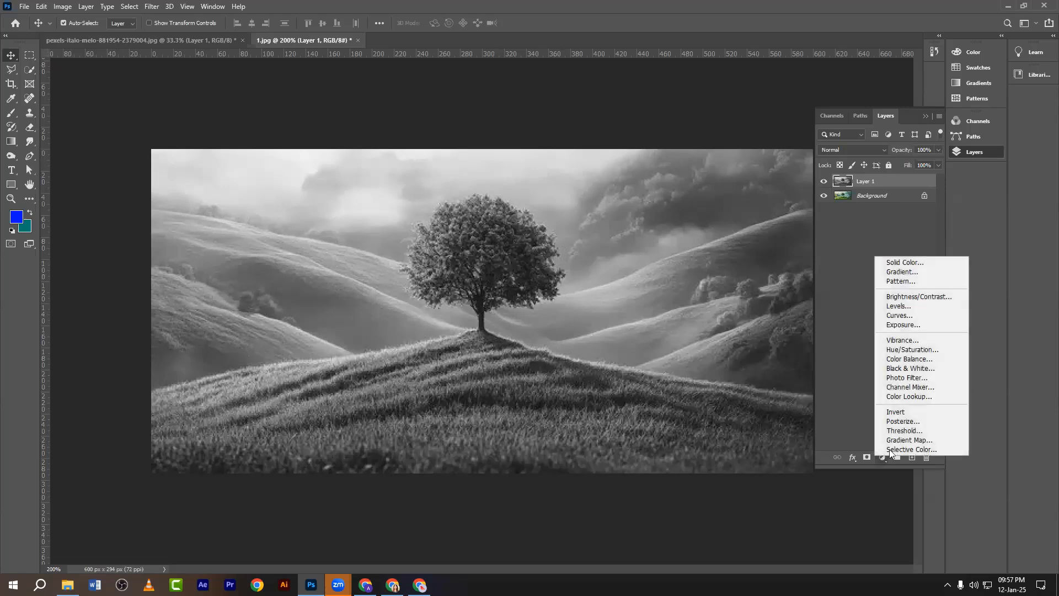
pyautogui.click(906, 368)
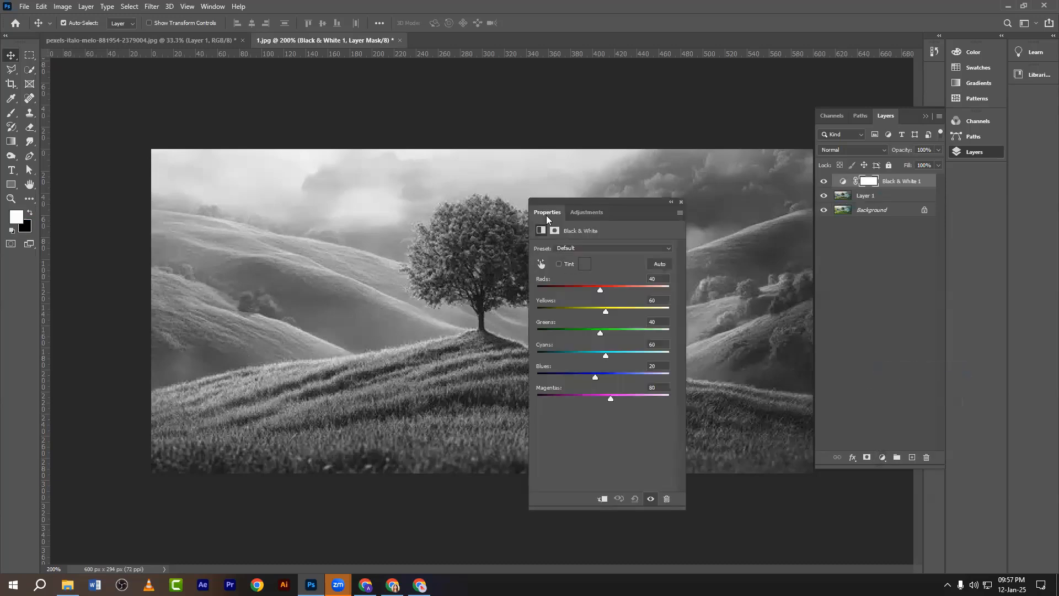
pyautogui.moveTo(564, 199); pyautogui.dragTo(733, 241)
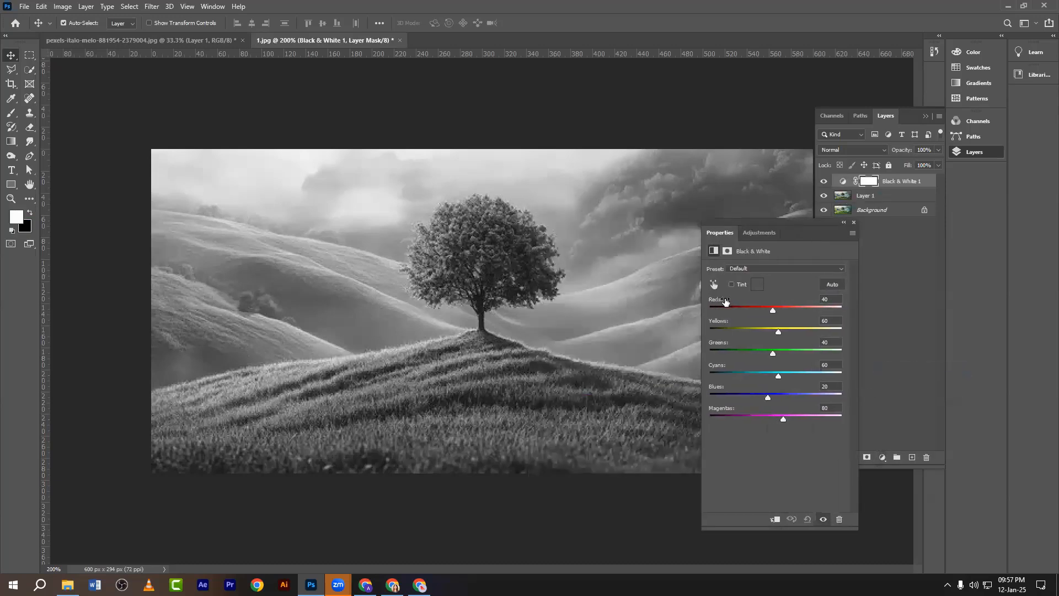
pyautogui.moveTo(724, 299); pyautogui.dragTo(663, 304)
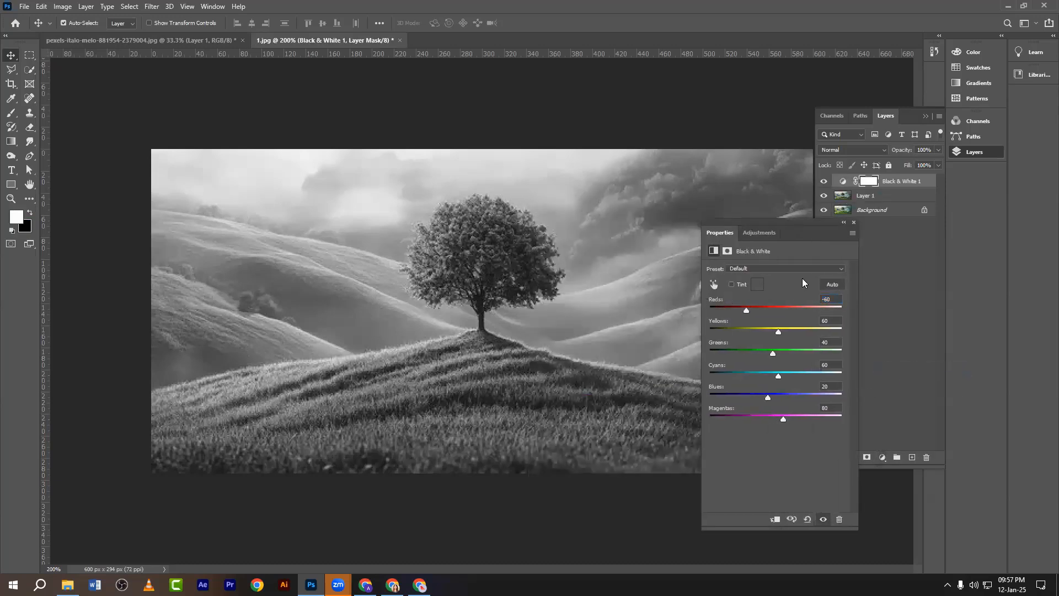
pyautogui.click(853, 223)
pyautogui.moveTo(892, 182); pyautogui.dragTo(922, 455)
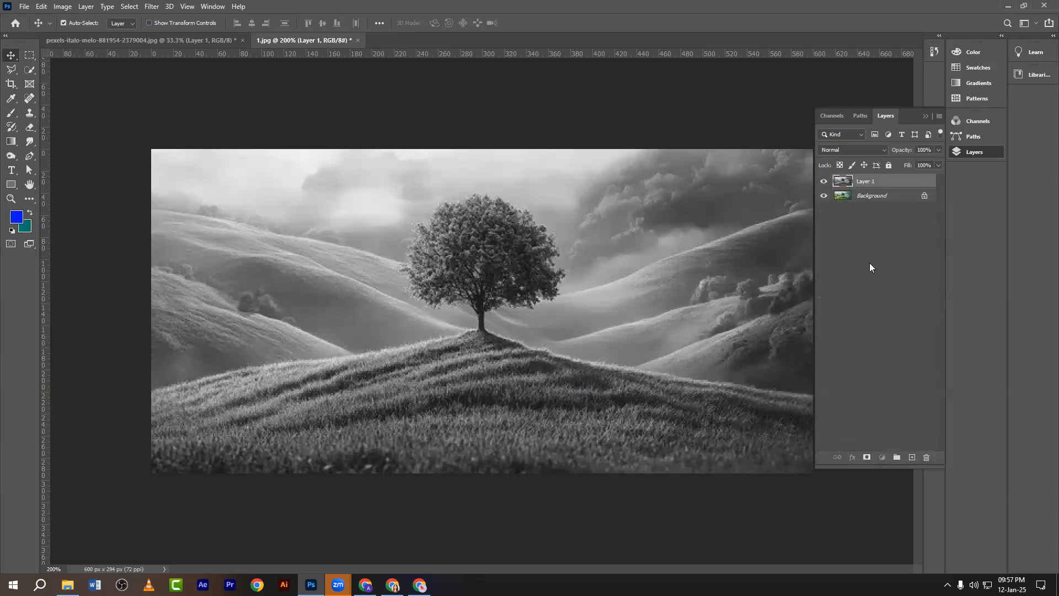
# Hide Layer 1, duplicate the Background, and add a Black & White adjustment layer.
pyautogui.click(824, 181)
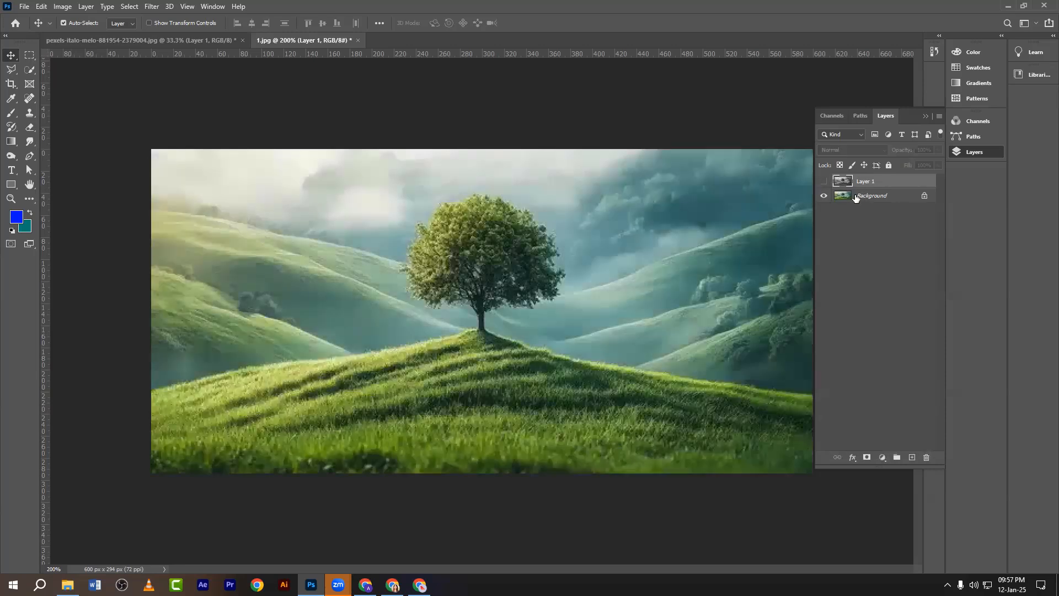
pyautogui.click(858, 197)
pyautogui.hotkey('ctrl', 'j')
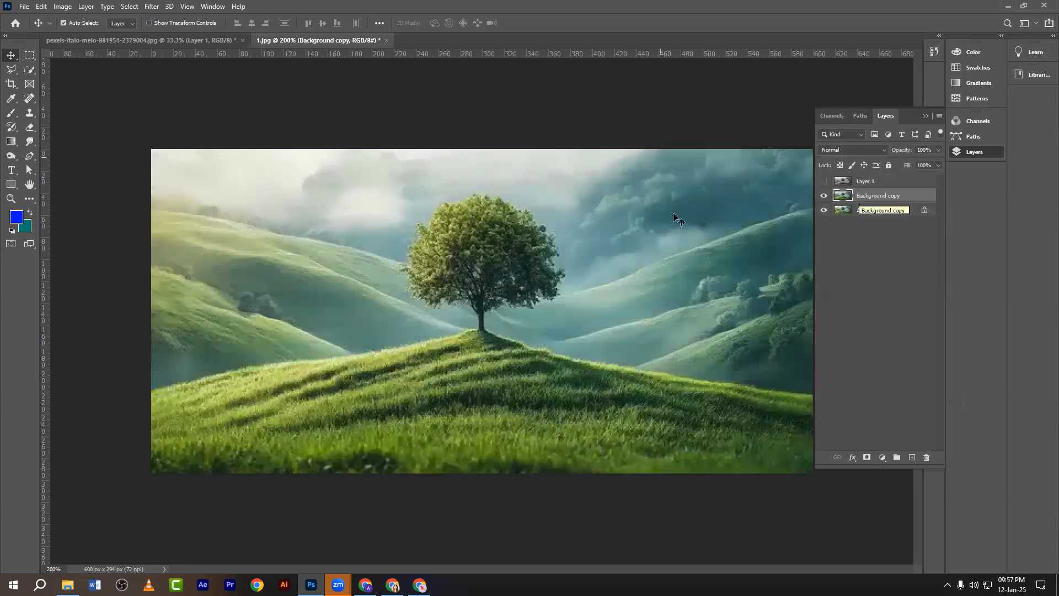
pyautogui.click(881, 458)
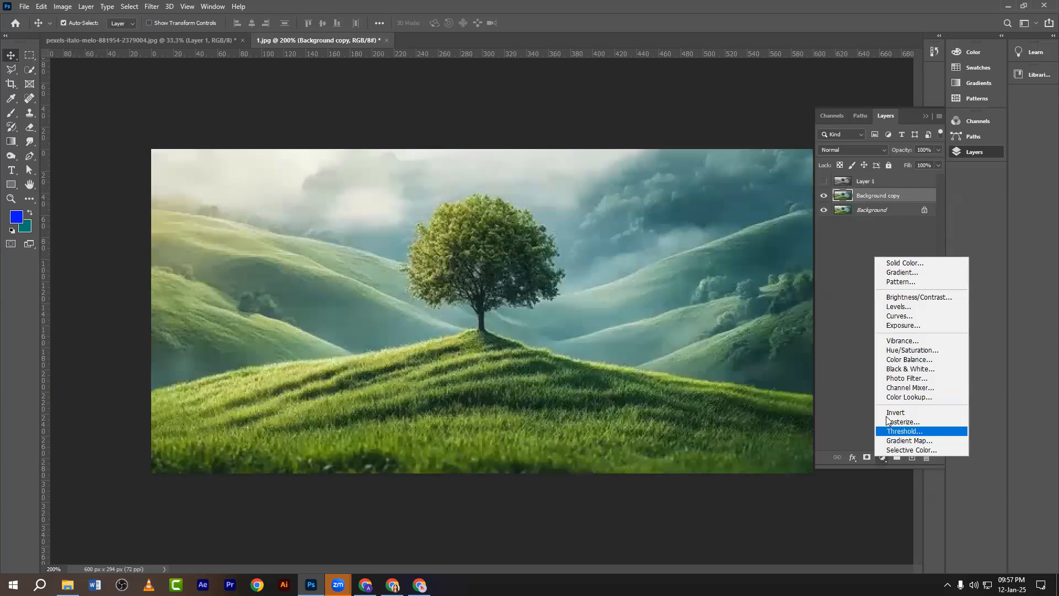
pyautogui.click(891, 369)
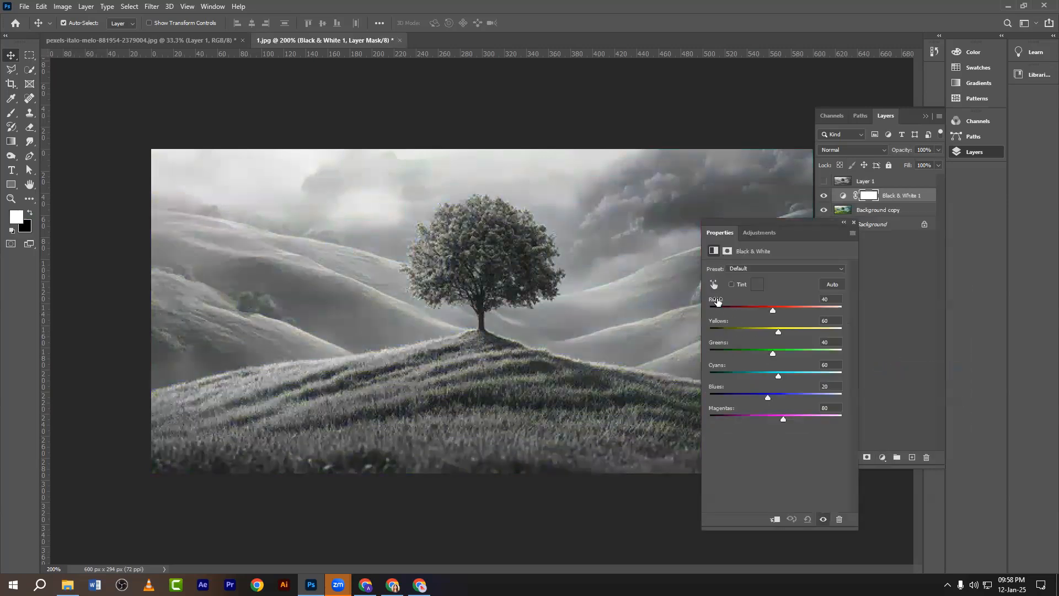
# Set the Black & White mix: Reds 238, Greens -63, Cyans -150, Blues -149.
pyautogui.moveTo(717, 301); pyautogui.dragTo(789, 310)
pyautogui.moveTo(723, 351); pyautogui.dragTo(616, 350)
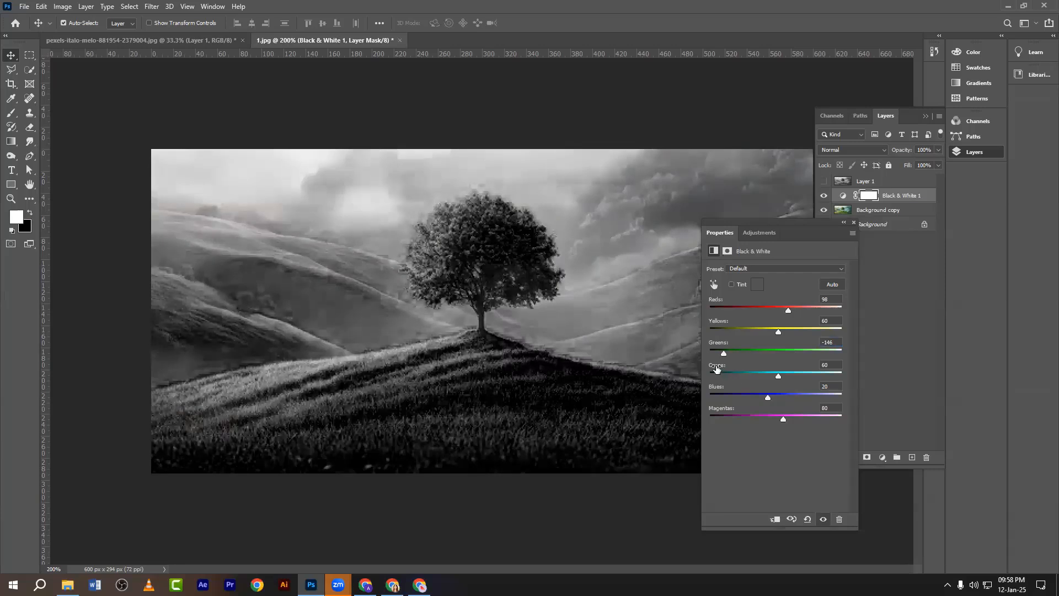
pyautogui.moveTo(716, 369); pyautogui.dragTo(603, 379)
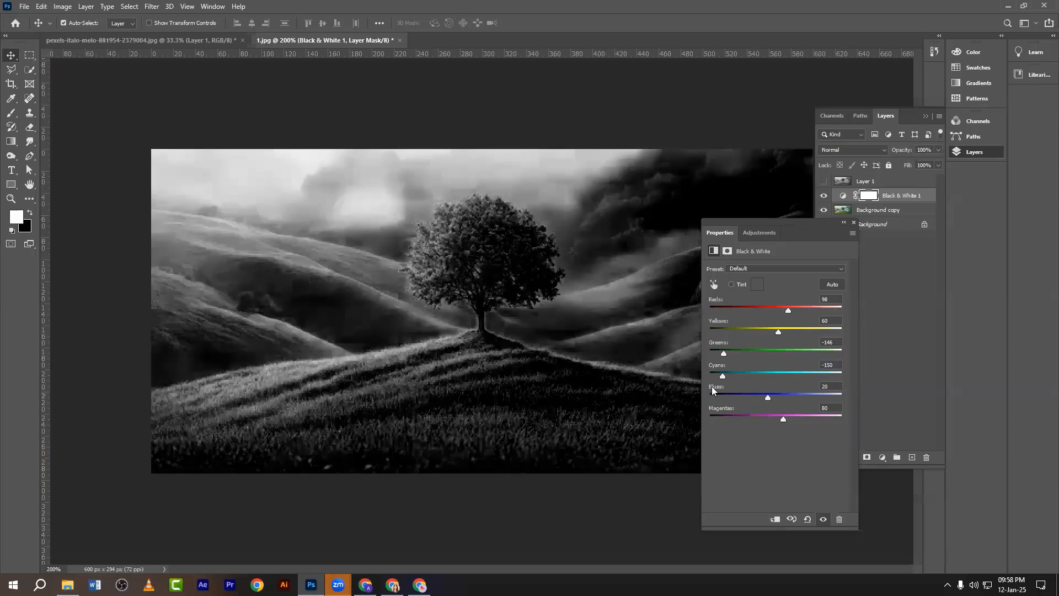
pyautogui.moveTo(711, 386); pyautogui.dragTo(794, 388)
pyautogui.moveTo(730, 390); pyautogui.dragTo(595, 411)
pyautogui.moveTo(770, 231); pyautogui.dragTo(158, 193)
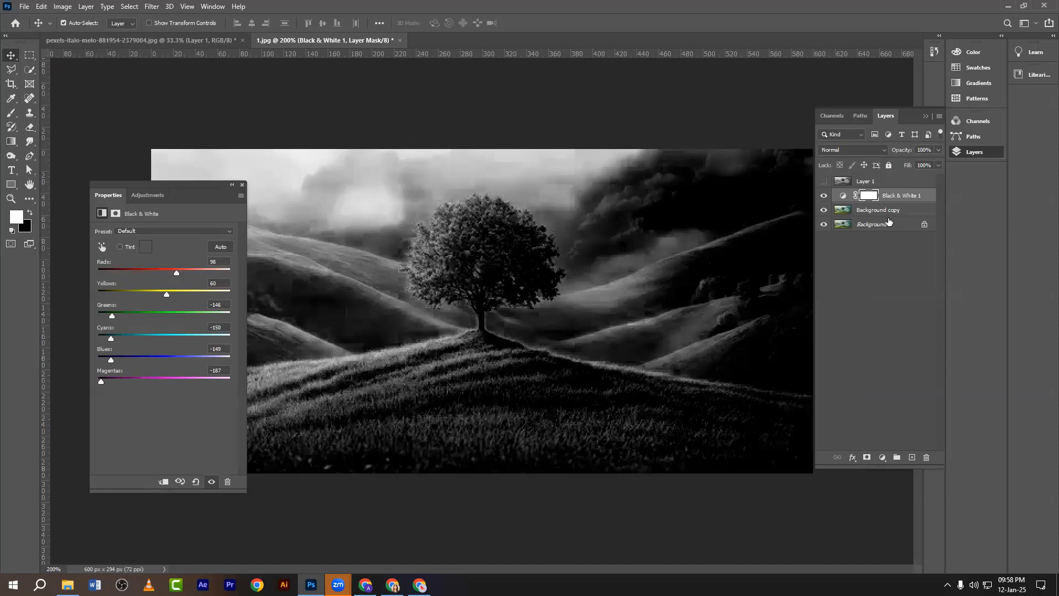
# Hide Black & White 1, then show and select grayscale Layer 1.
pyautogui.click(824, 196)
pyautogui.click(824, 181)
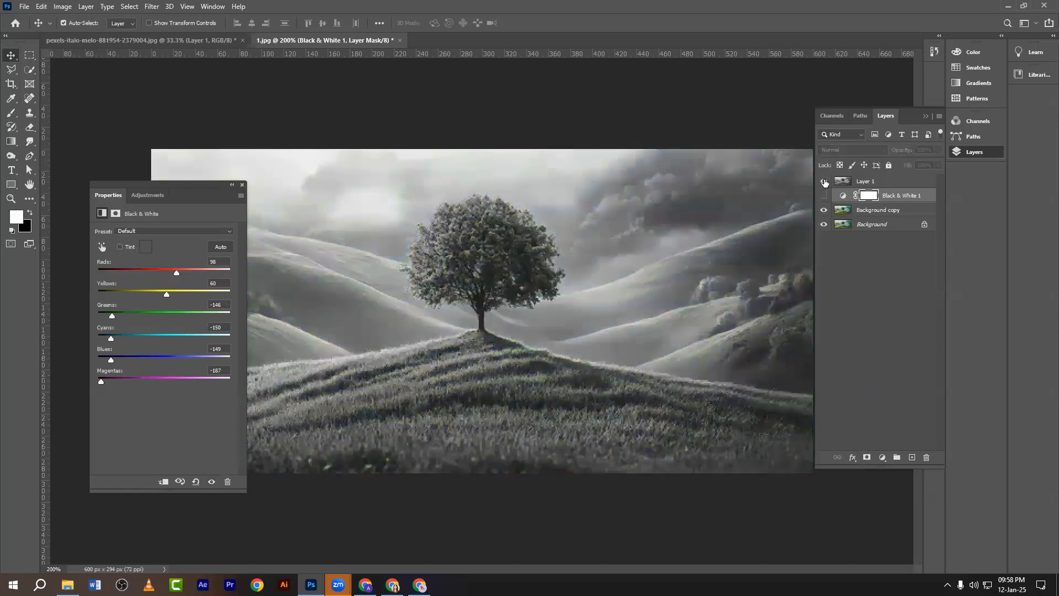
pyautogui.click(861, 182)
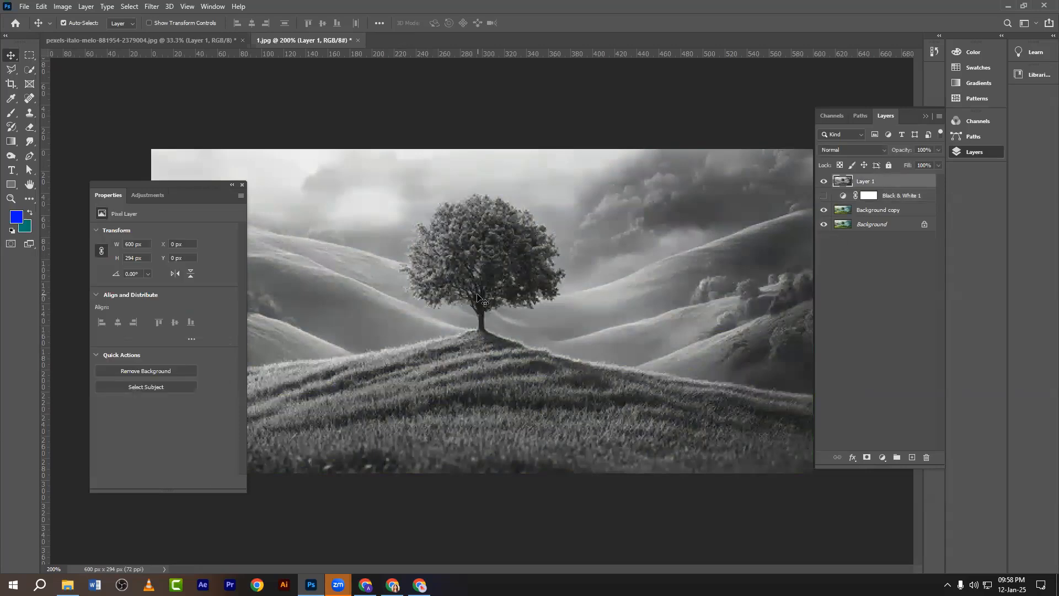
pyautogui.hotkey('ctrl', 'm')
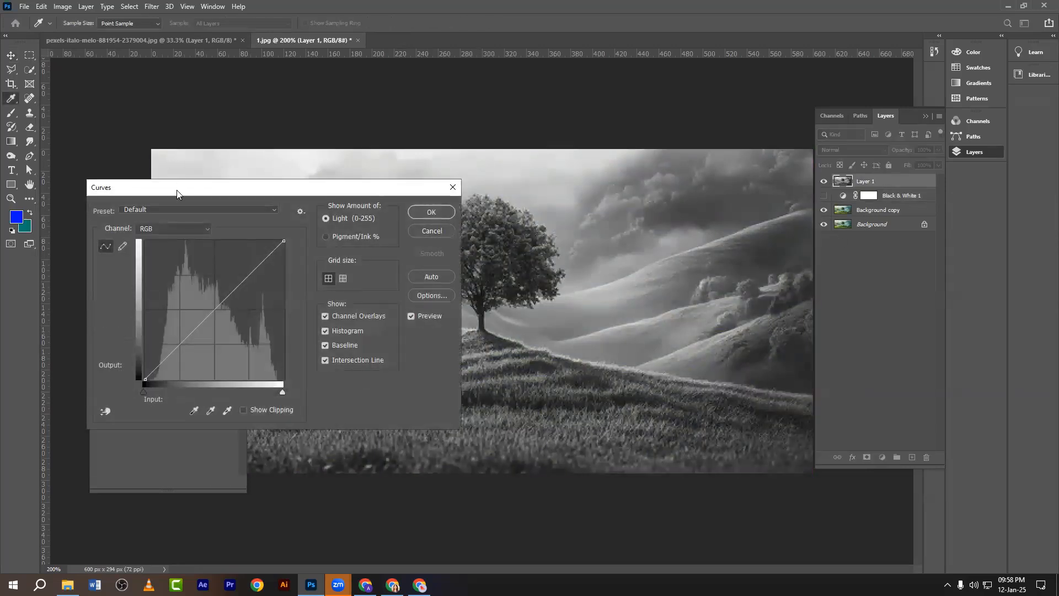
pyautogui.moveTo(177, 194); pyautogui.dragTo(833, 210)
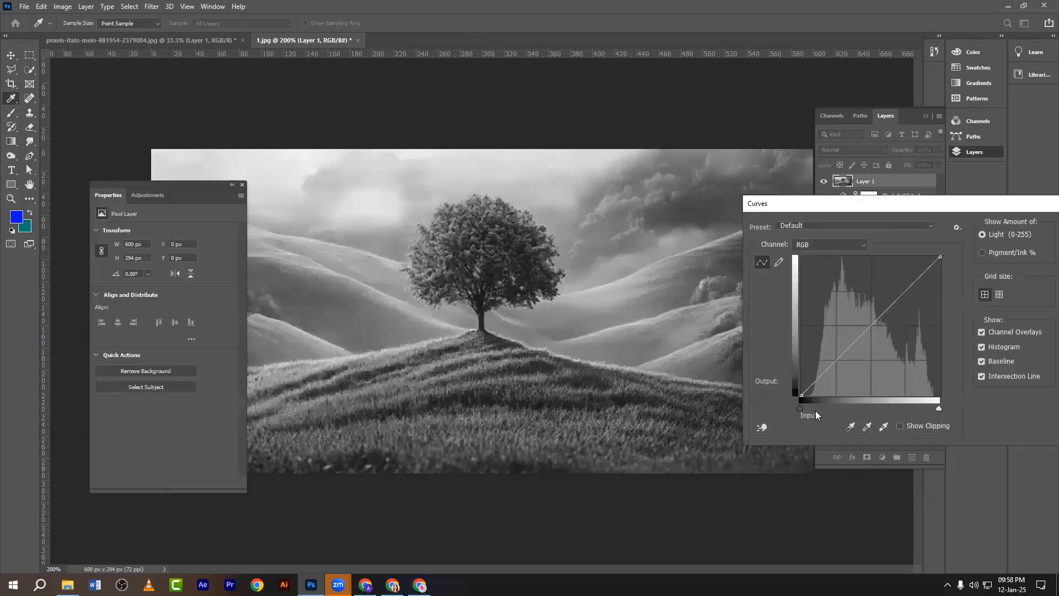
pyautogui.moveTo(800, 408); pyautogui.dragTo(842, 409)
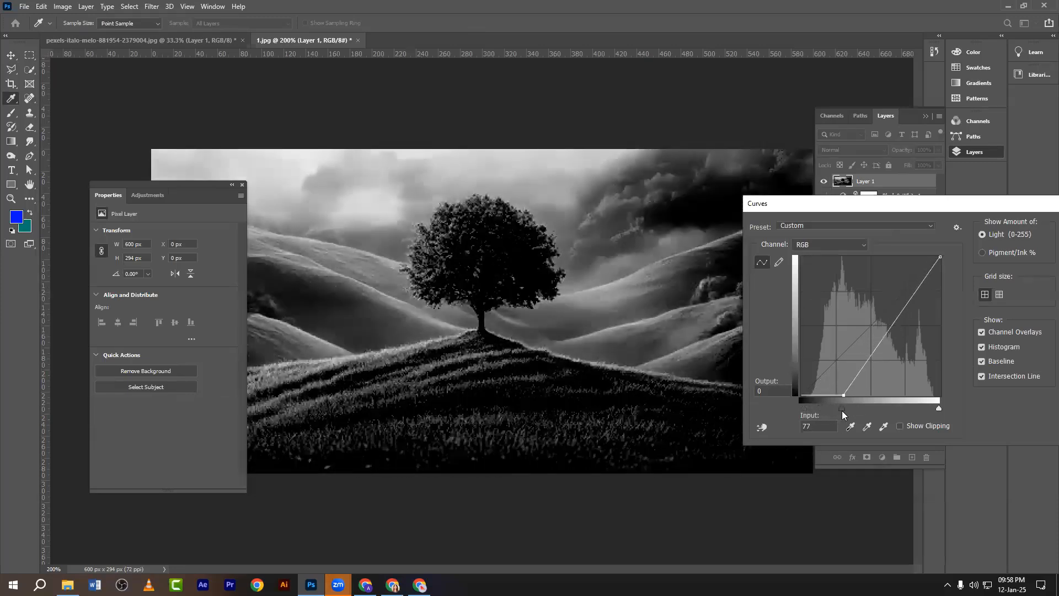
pyautogui.moveTo(821, 208); pyautogui.dragTo(280, 216)
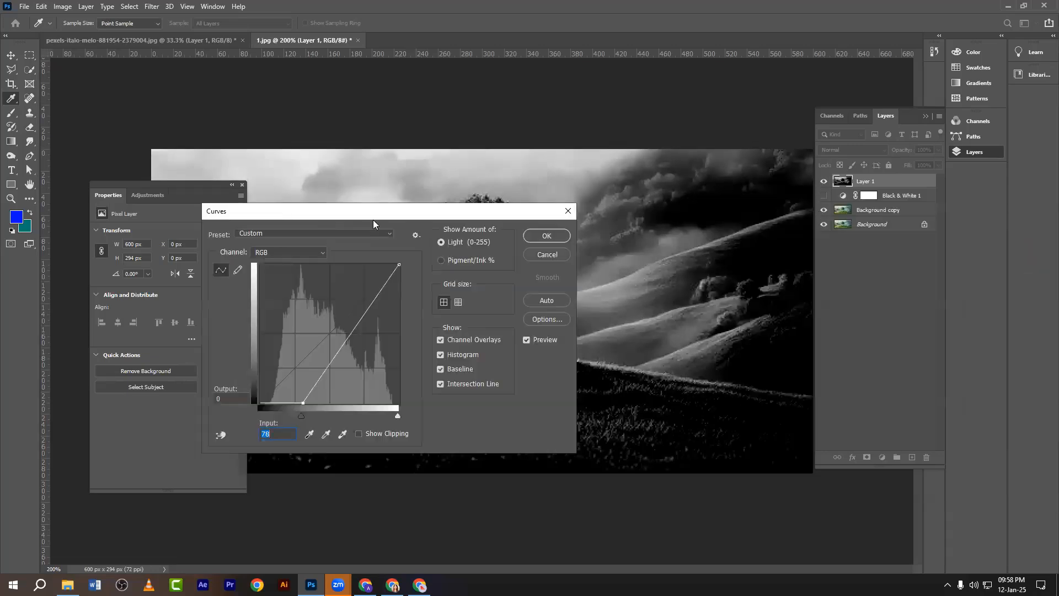
pyautogui.moveTo(372, 219); pyautogui.dragTo(265, 271)
pyautogui.click(460, 262)
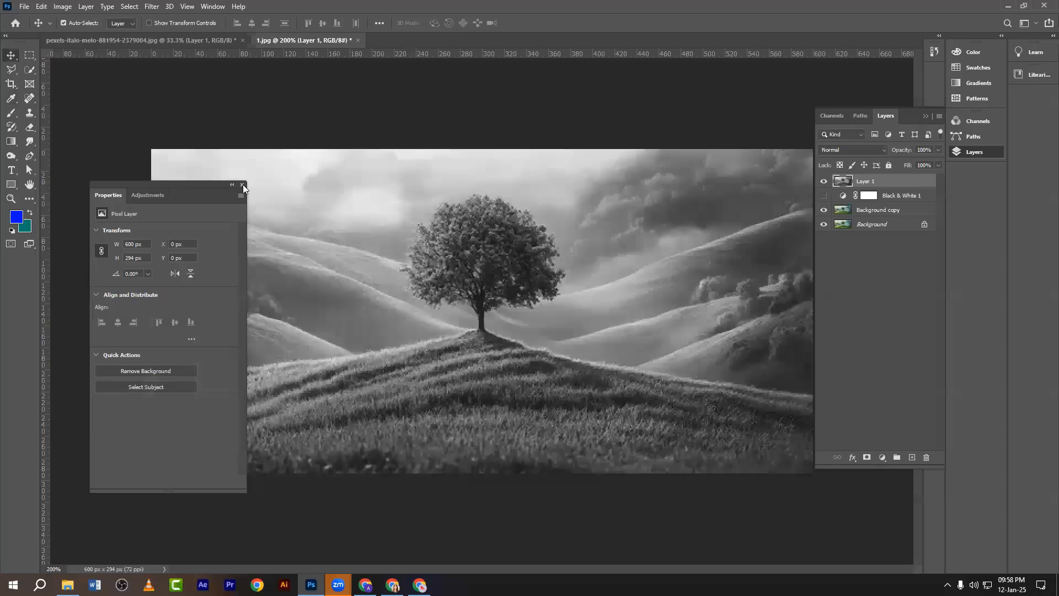
pyautogui.click(242, 185)
# Screenshot the Image > Adjustments list, marking Exposure and Curves.
pyautogui.click(62, 7)
pyautogui.moveTo(78, 37)
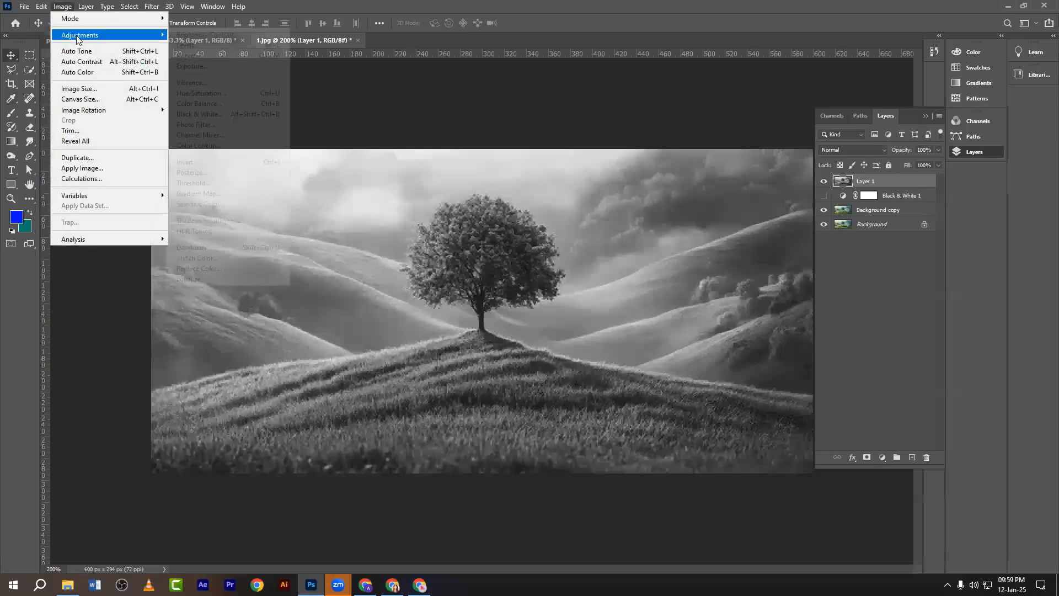
pyautogui.press('Print')
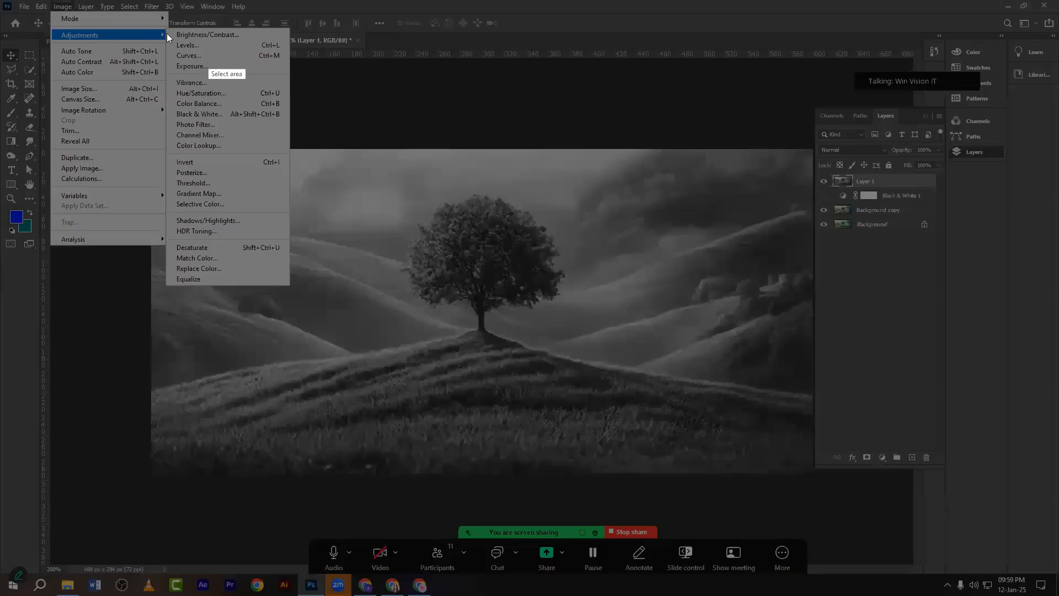
pyautogui.moveTo(162, 27)
pyautogui.mouseDown()
pyautogui.moveTo(251, 158)
pyautogui.moveTo(294, 289)
pyautogui.mouseUp()
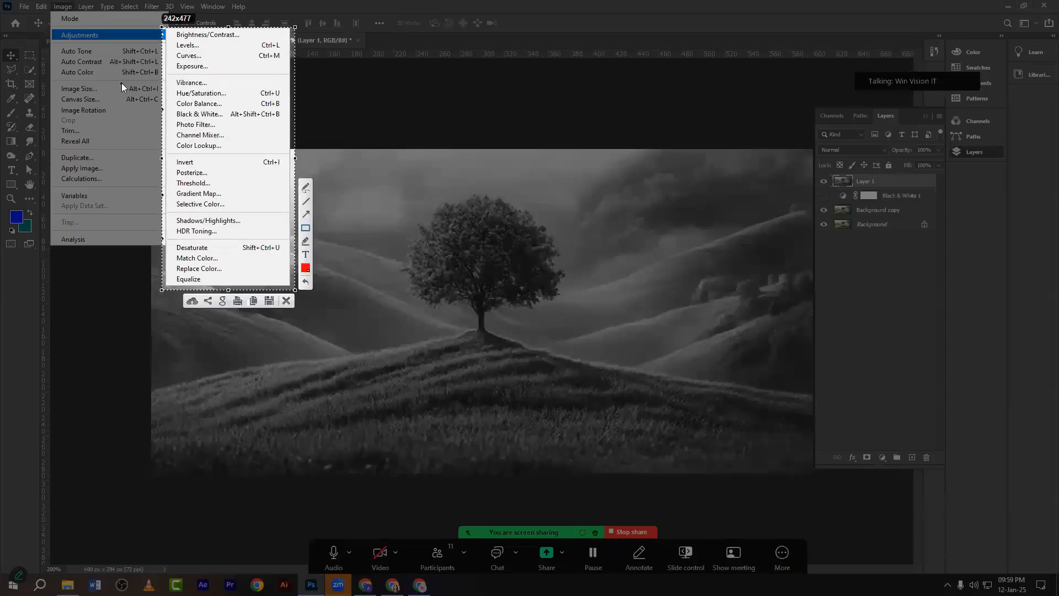
pyautogui.moveTo(171, 60)
pyautogui.mouseDown()
pyautogui.moveTo(185, 73)
pyautogui.moveTo(228, 72)
pyautogui.mouseUp()
pyautogui.moveTo(175, 50)
pyautogui.mouseDown()
pyautogui.moveTo(215, 54)
pyautogui.moveTo(172, 31)
pyautogui.moveTo(235, 43)
pyautogui.mouseUp()
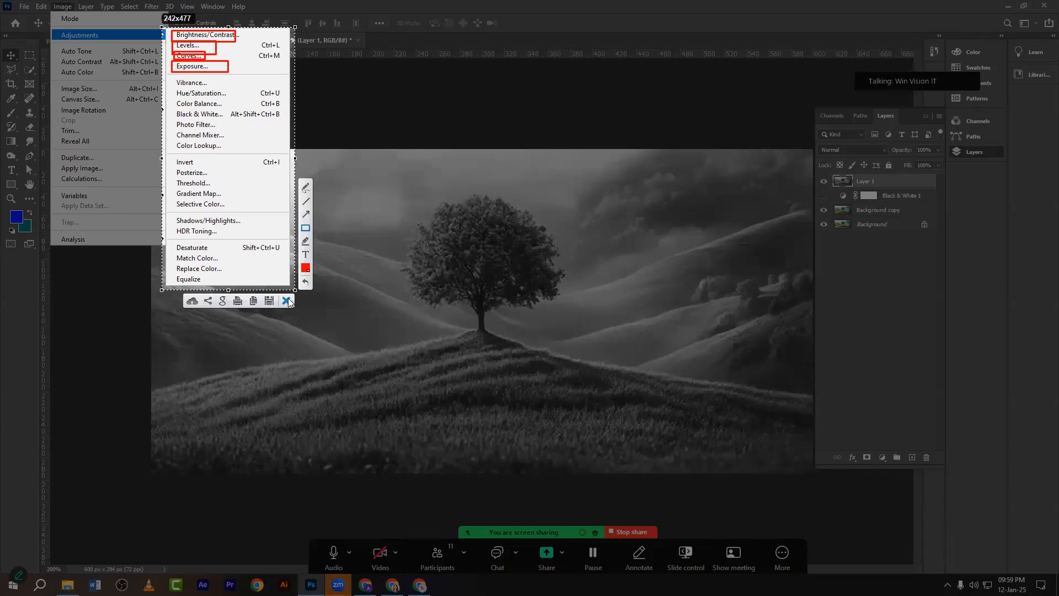
# Close the screen capture and delete Layer 1 to restore the full-colour landscape.
pyautogui.click(286, 300)
pyautogui.moveTo(873, 183); pyautogui.dragTo(926, 456)
pyautogui.moveTo(896, 189); pyautogui.dragTo(926, 457)
# Try a Channel Mixer layer with the red channel's Red at -130, then delete it.
pyautogui.click(881, 457)
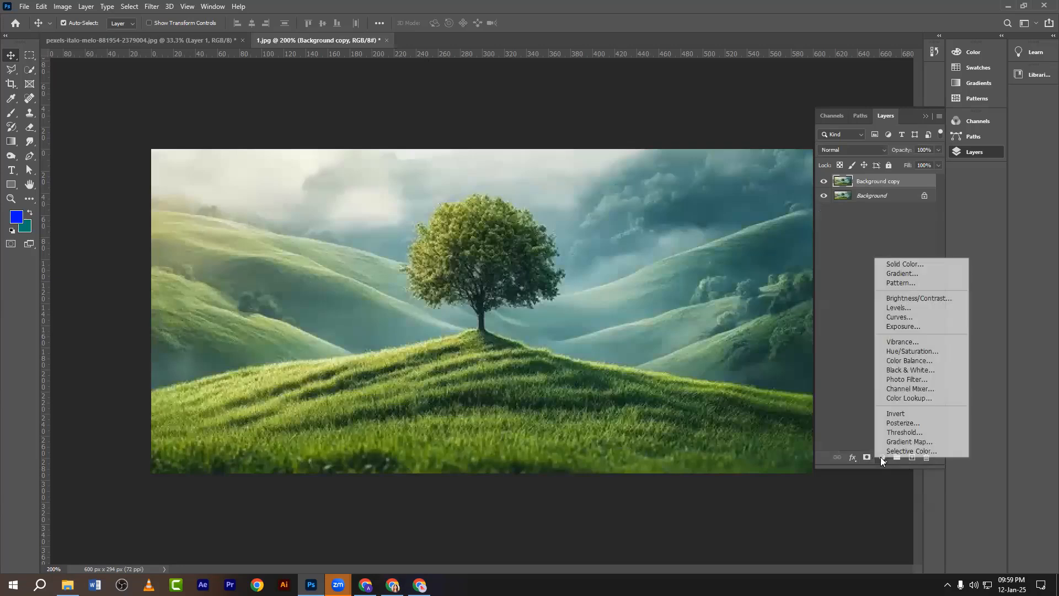
pyautogui.click(900, 393)
pyautogui.moveTo(196, 284); pyautogui.dragTo(120, 284)
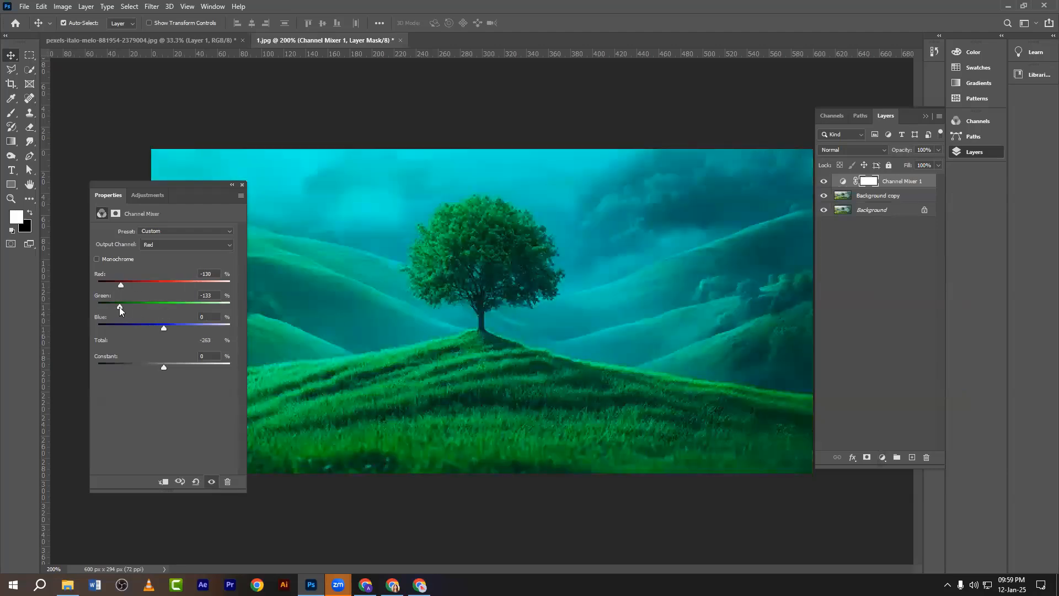
pyautogui.click(242, 184)
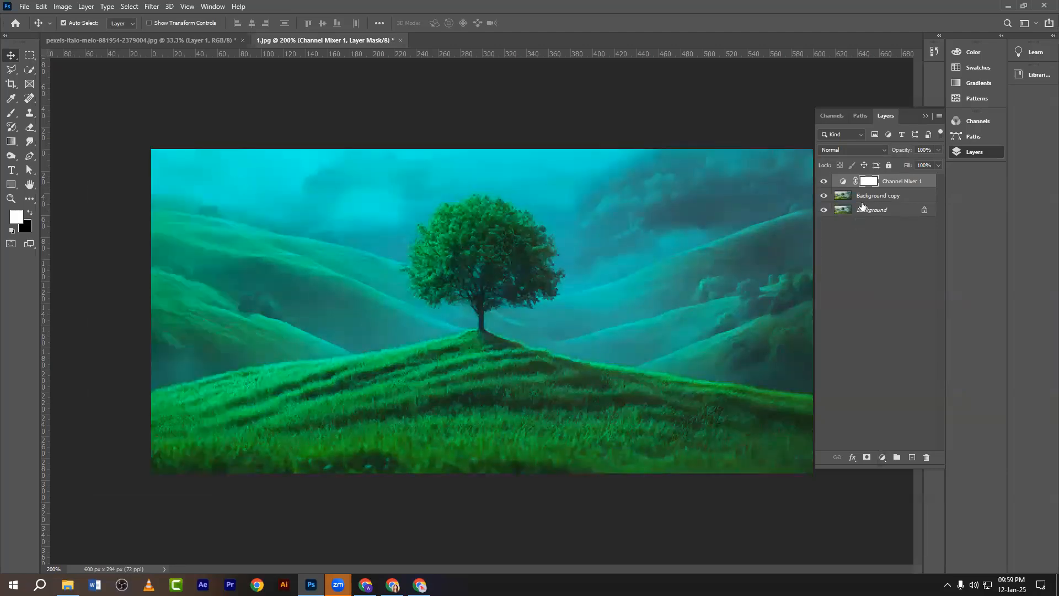
pyautogui.moveTo(904, 182); pyautogui.dragTo(925, 457)
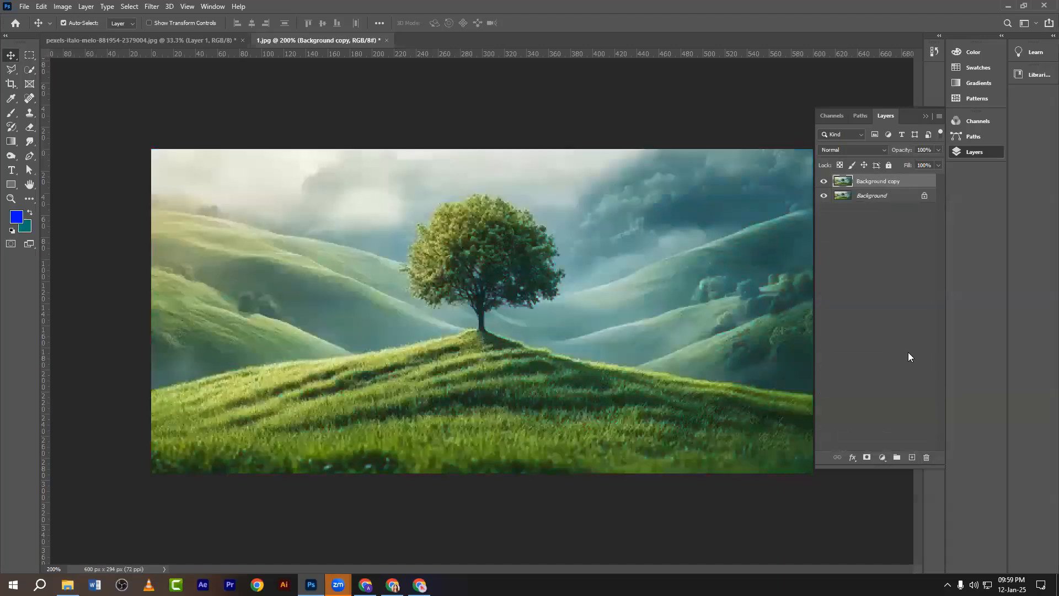
# Delete the Background copy layer, view at 100%, and close the portrait without saving.
pyautogui.moveTo(892, 185); pyautogui.dragTo(925, 458)
pyautogui.hotkey('ctrl', '-')
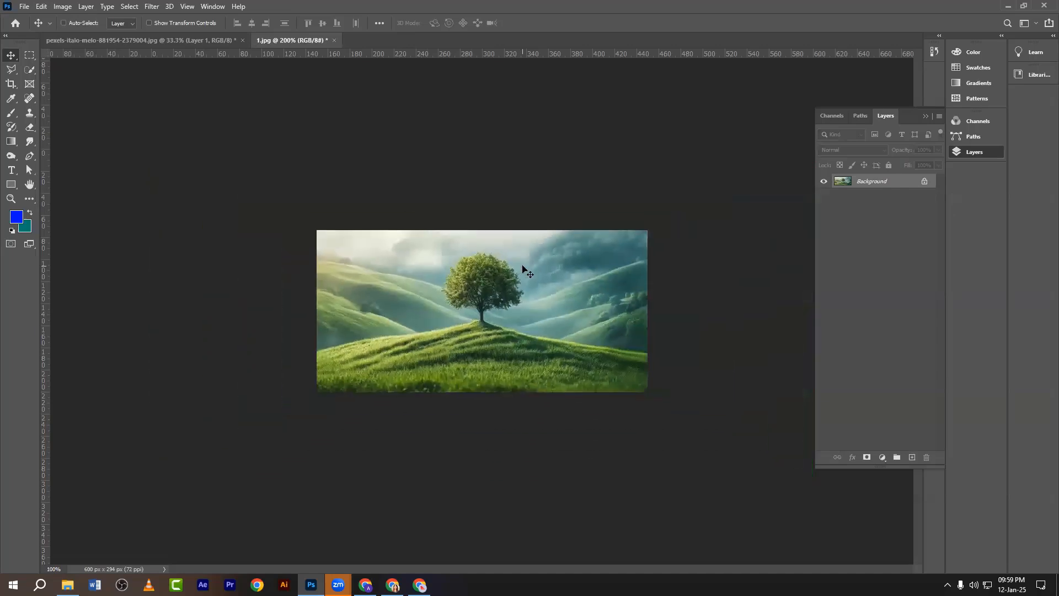
pyautogui.click(154, 41)
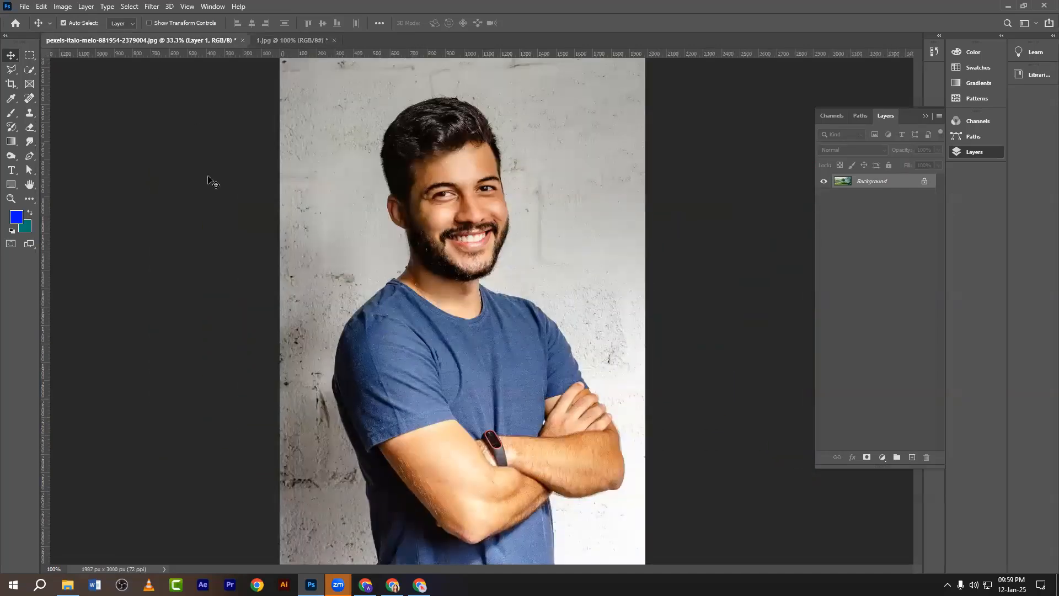
pyautogui.click(242, 40)
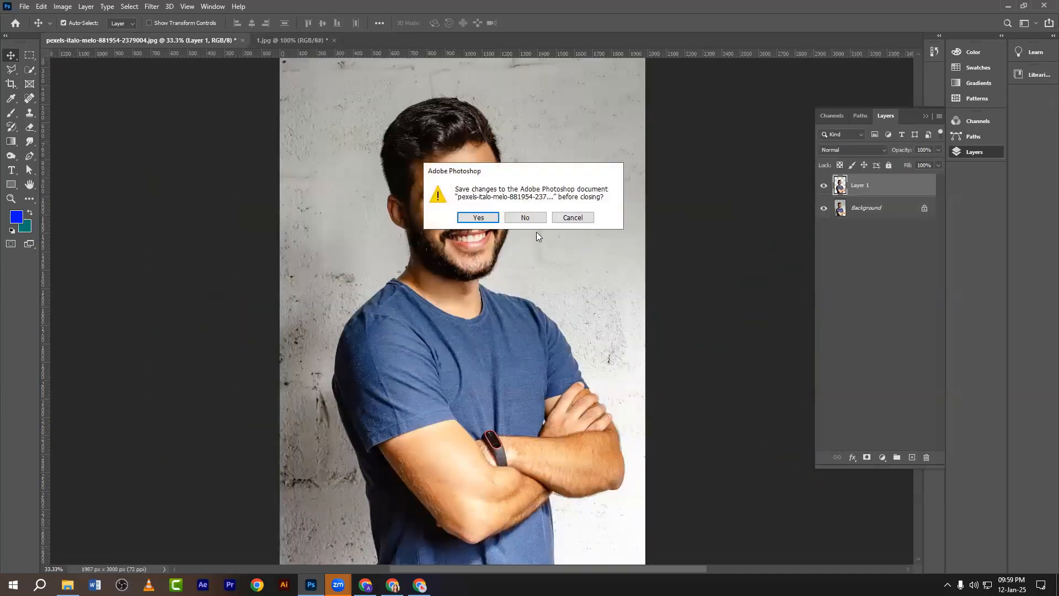
pyautogui.click(520, 216)
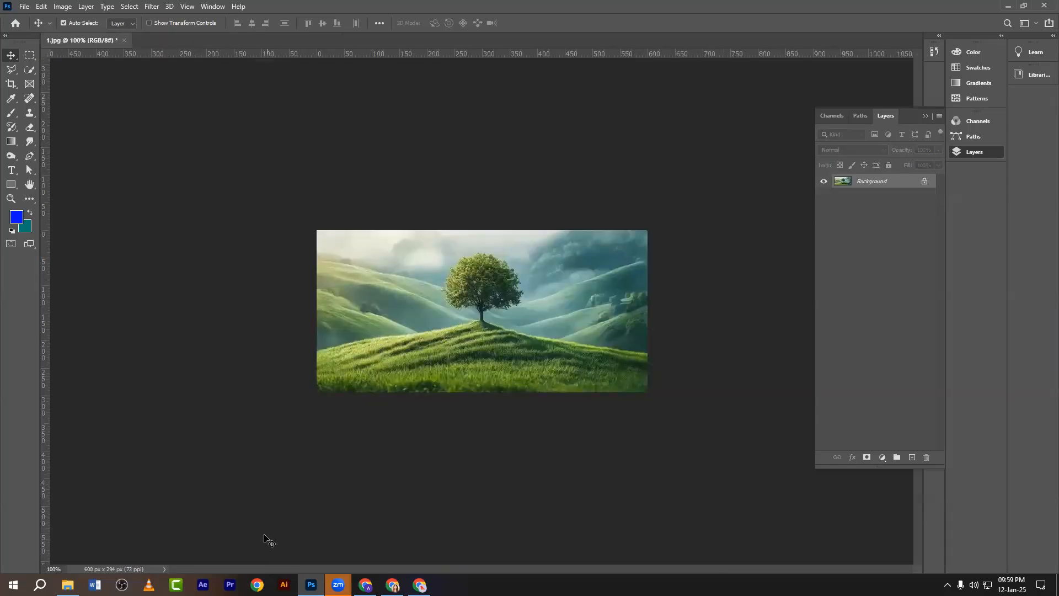
# Open Chrome in a new tab and search Google for 'image'.
pyautogui.click(257, 584)
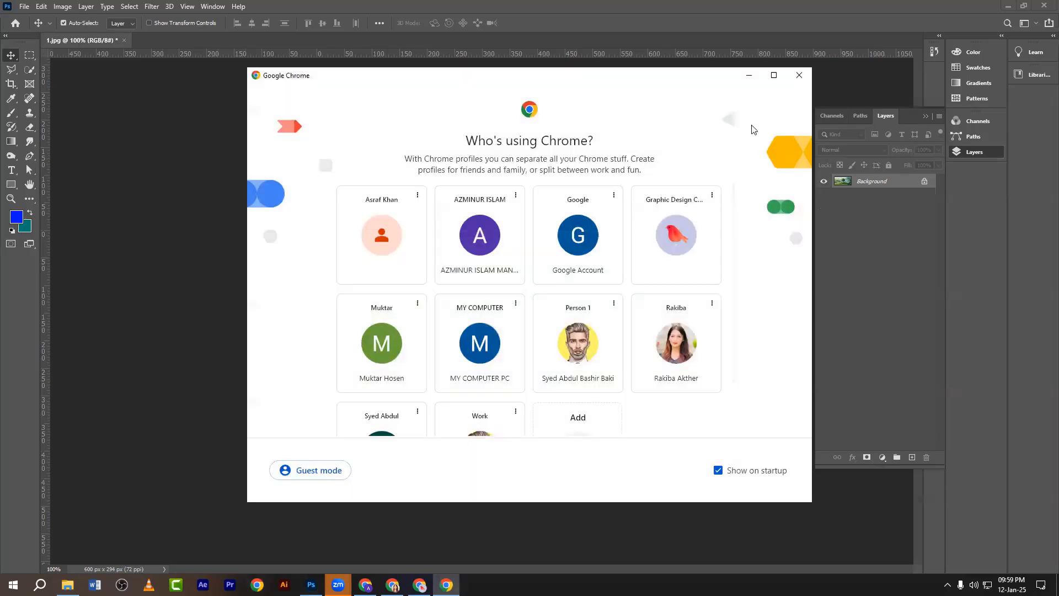
pyautogui.click(801, 77)
pyautogui.click(419, 584)
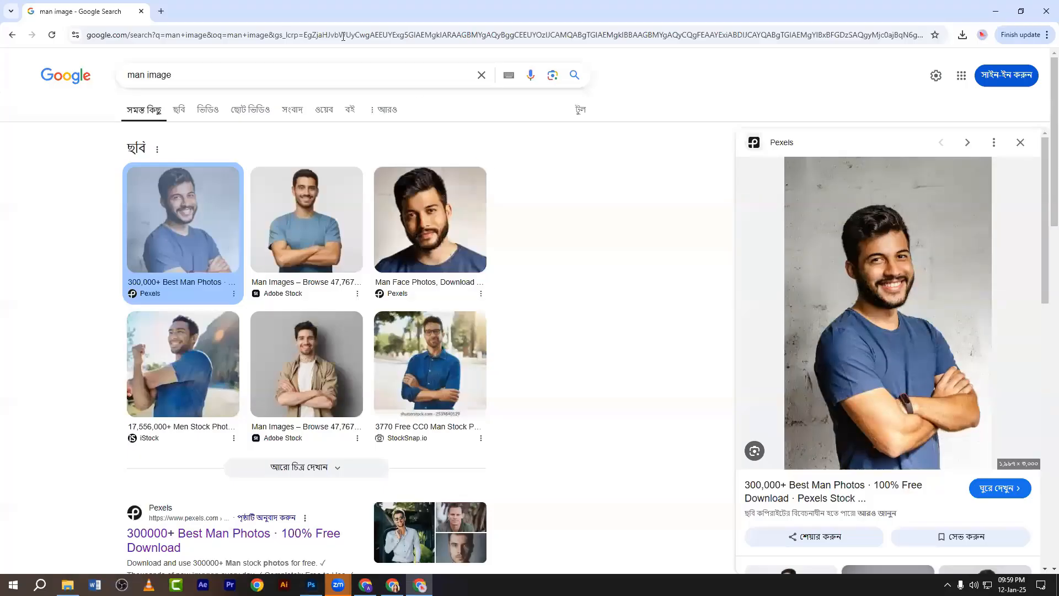
pyautogui.click(166, 12)
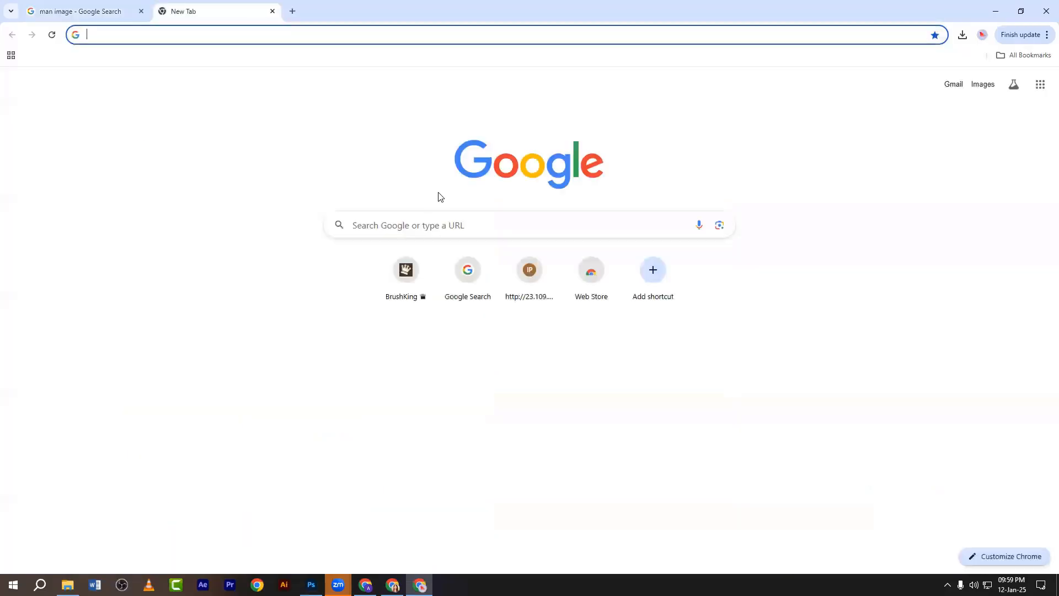
pyautogui.click(178, 35)
pyautogui.write('image')
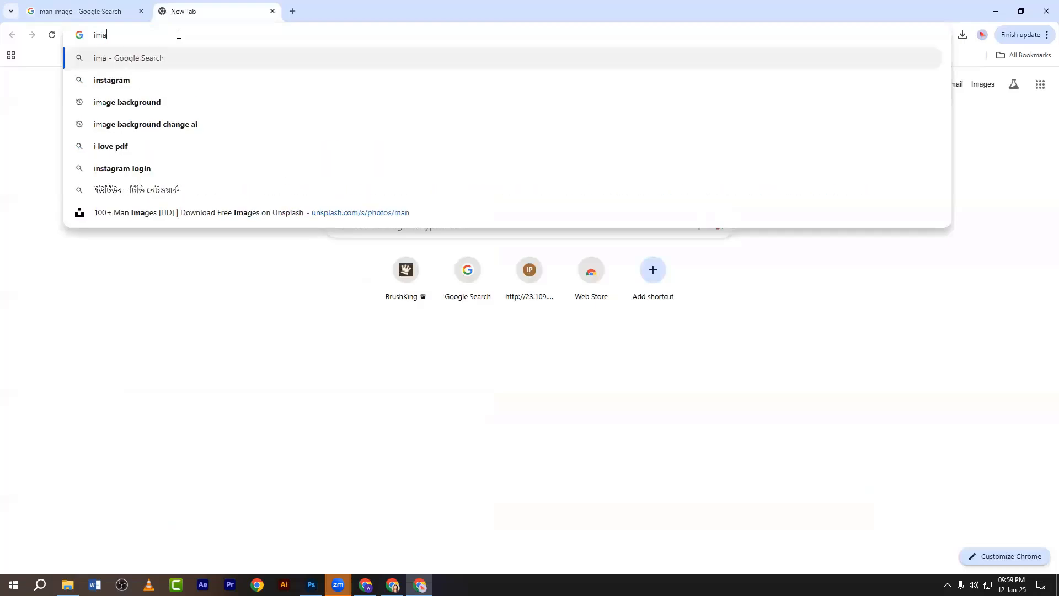
pyautogui.press('Return')
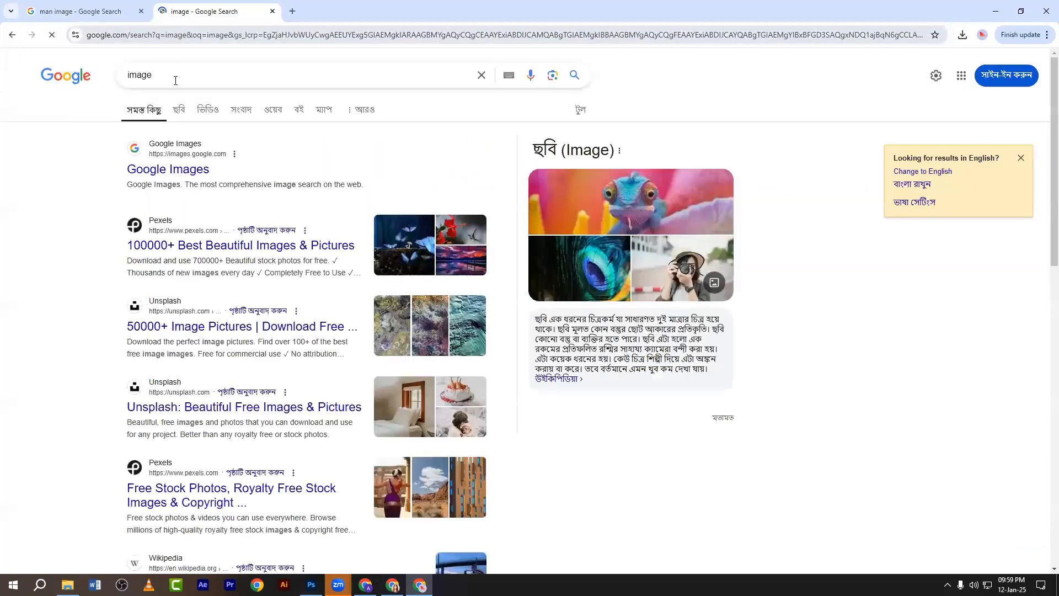
# Refine the Google search to 'multiple color image'.
pyautogui.click(129, 74)
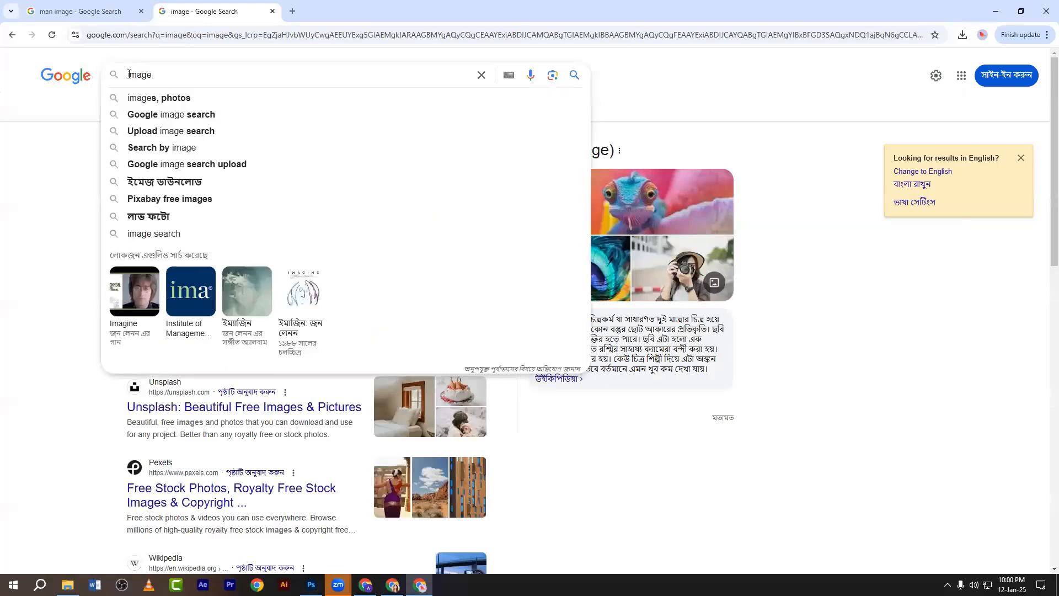
pyautogui.write('muti')
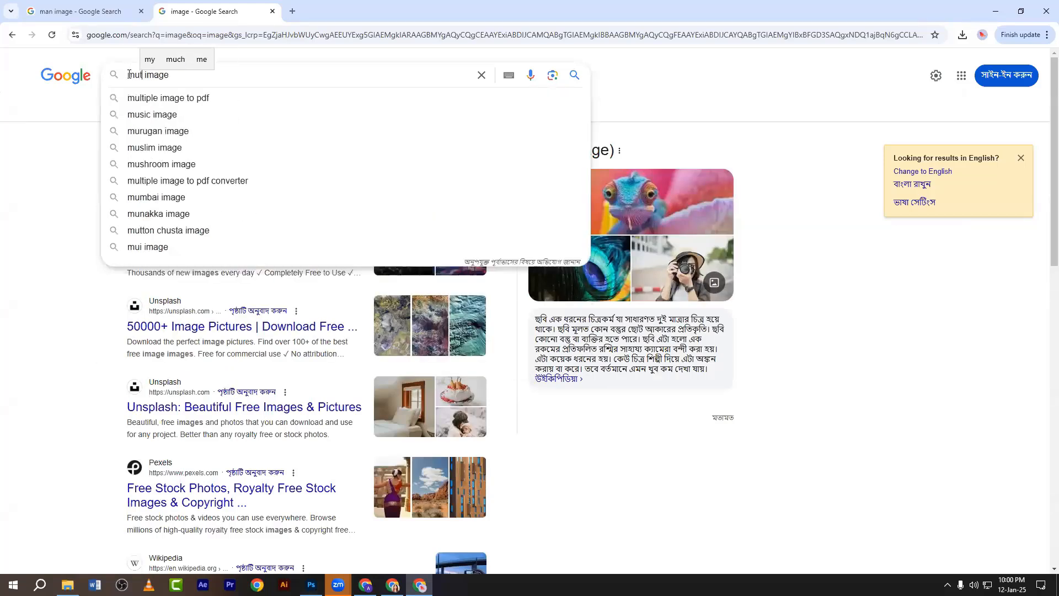
pyautogui.press('BackSpace')
pyautogui.write('ple')
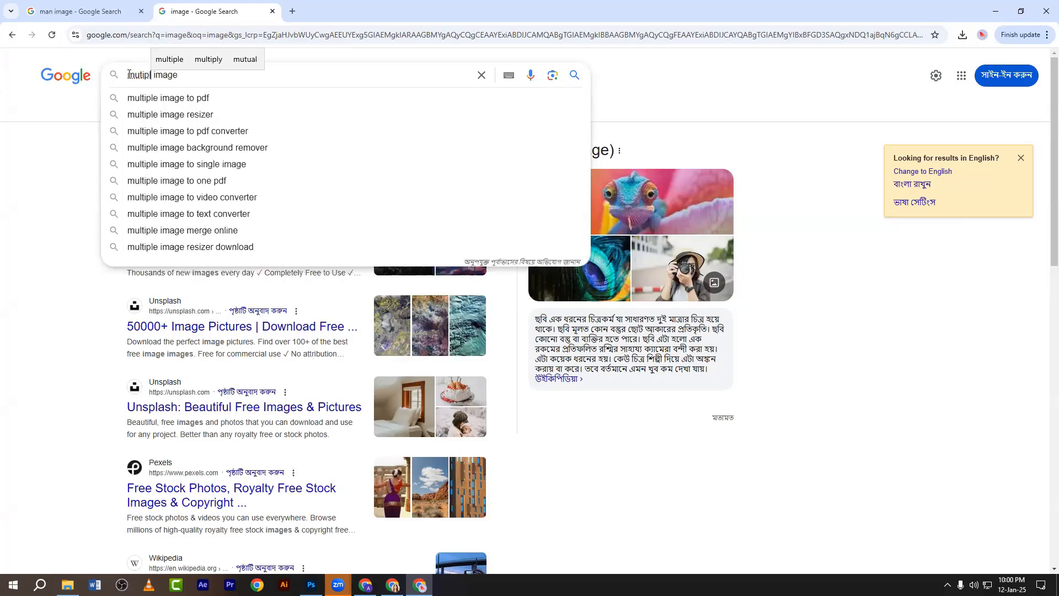
pyautogui.press('Return')
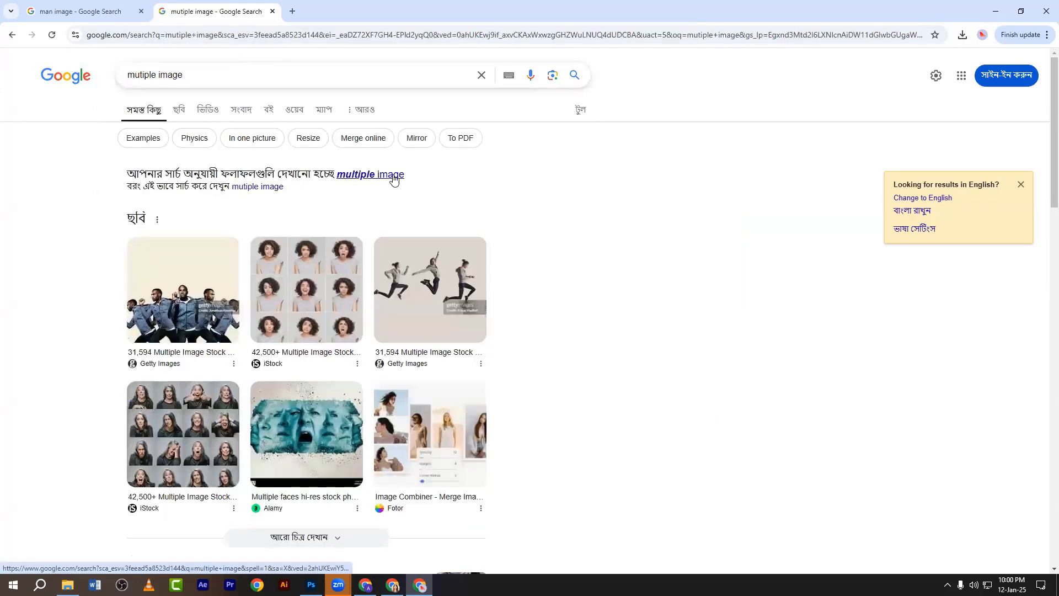
pyautogui.click(157, 74)
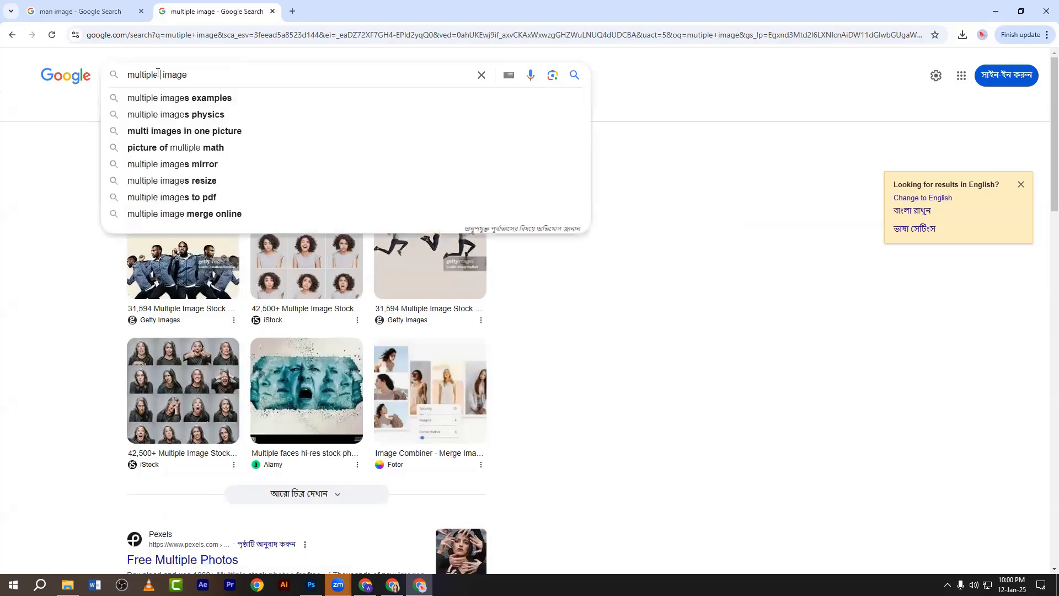
pyautogui.write('colo ')
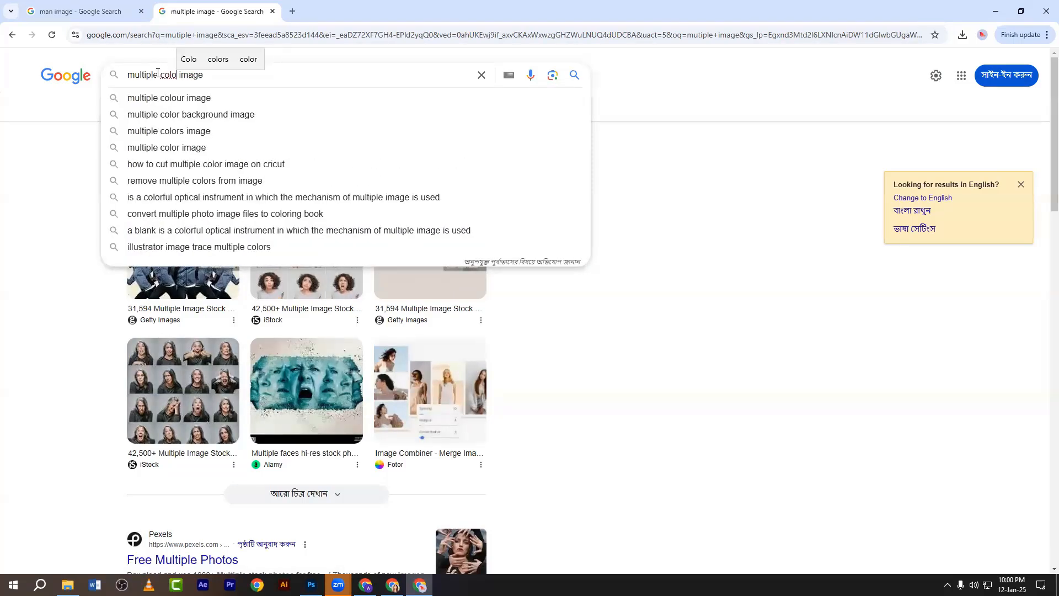
pyautogui.write('r')
pyautogui.press('Return')
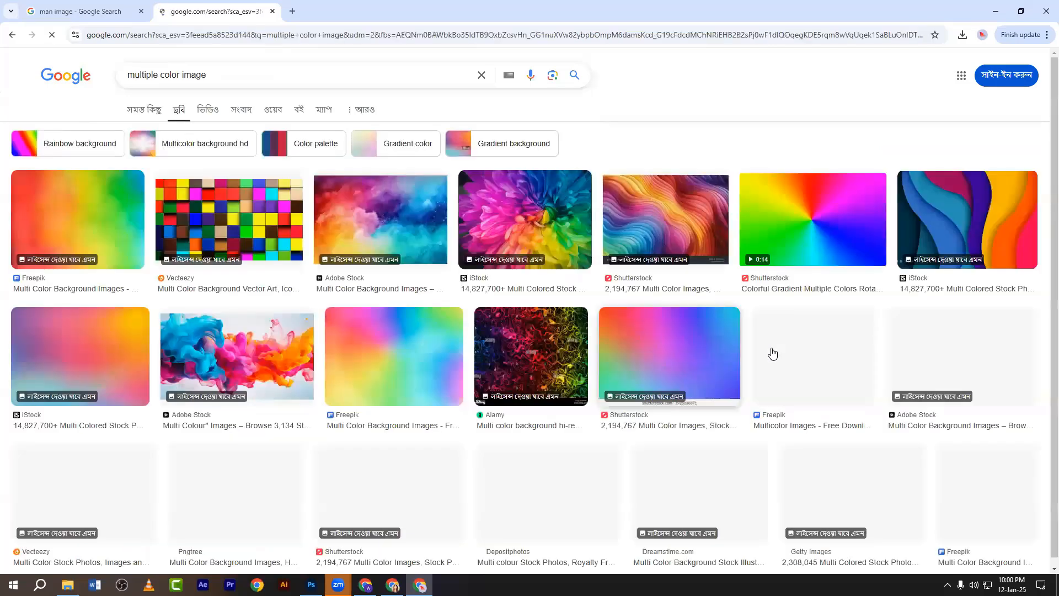
# Switch the search to 'background image' and preview the spring river butterfly picture.
pyautogui.scroll(-5, 768, 350)
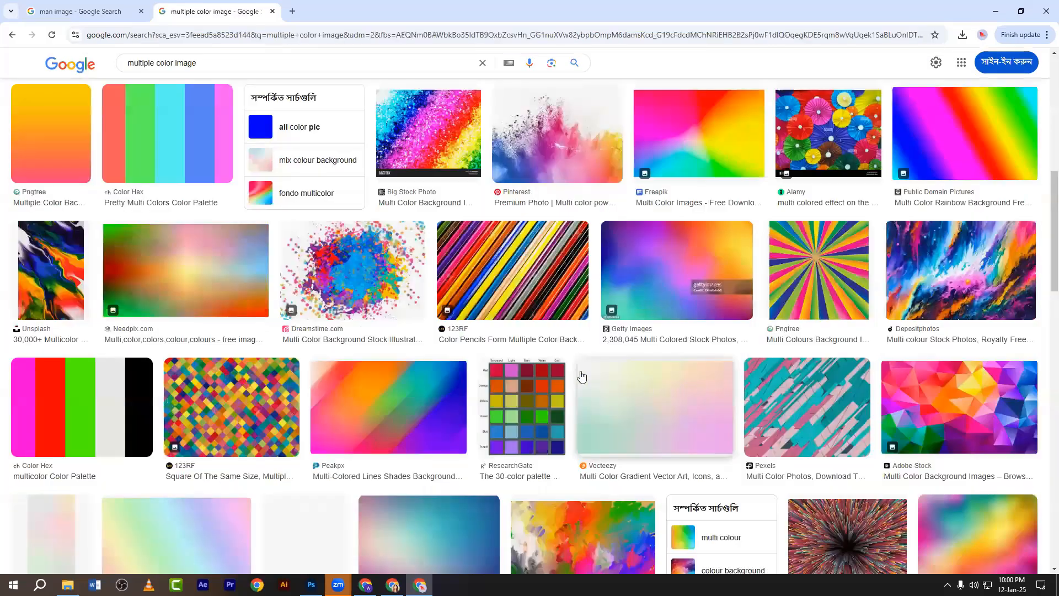
pyautogui.scroll(-10, 540, 374)
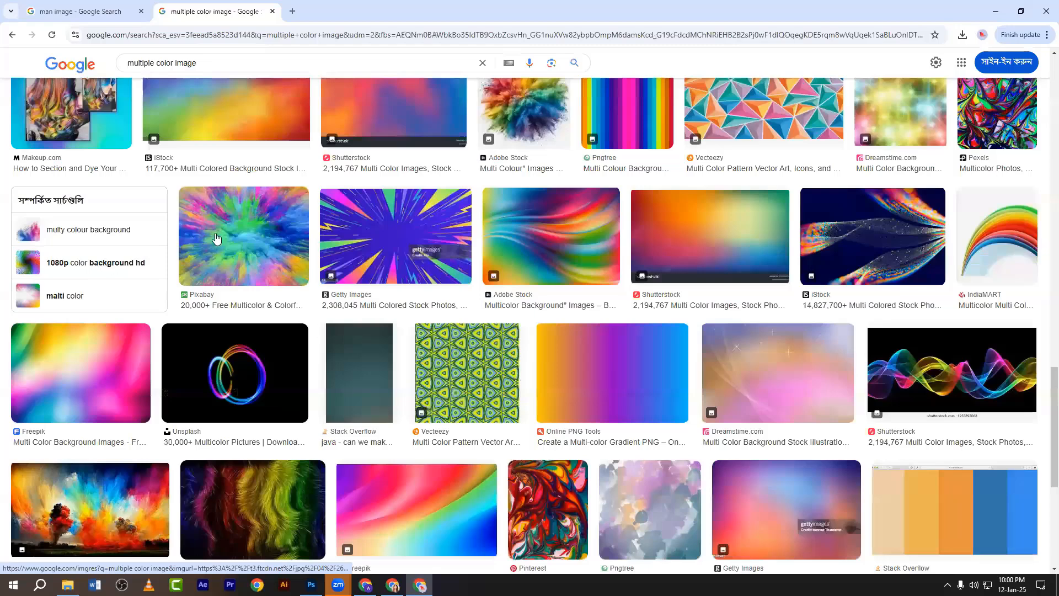
pyautogui.click(175, 62)
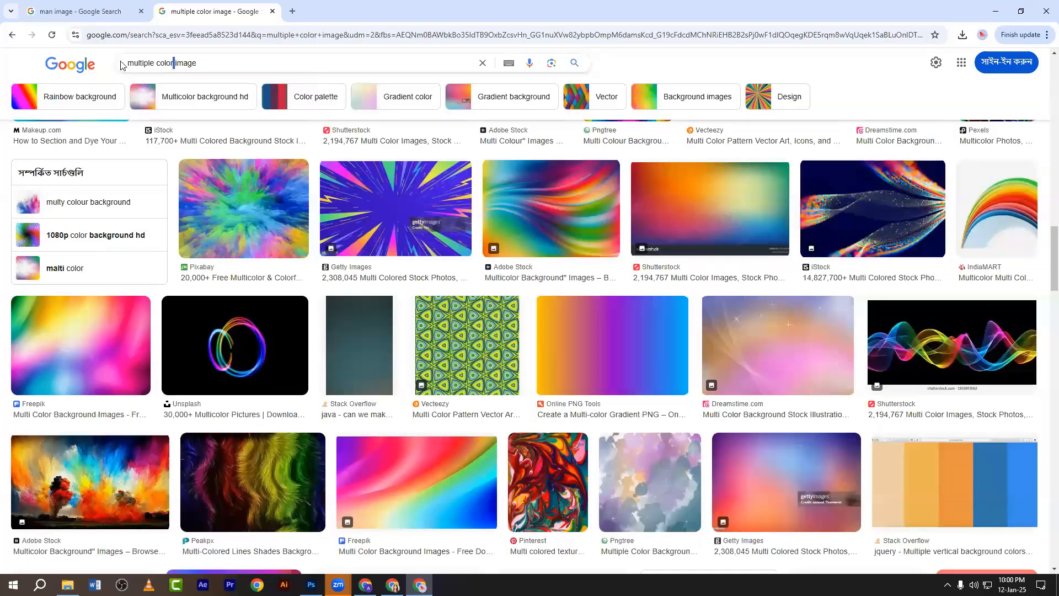
pyautogui.hotkey('ctrl', 'BackSpace')
pyautogui.hotkey('ctrl', 'BackSpace')
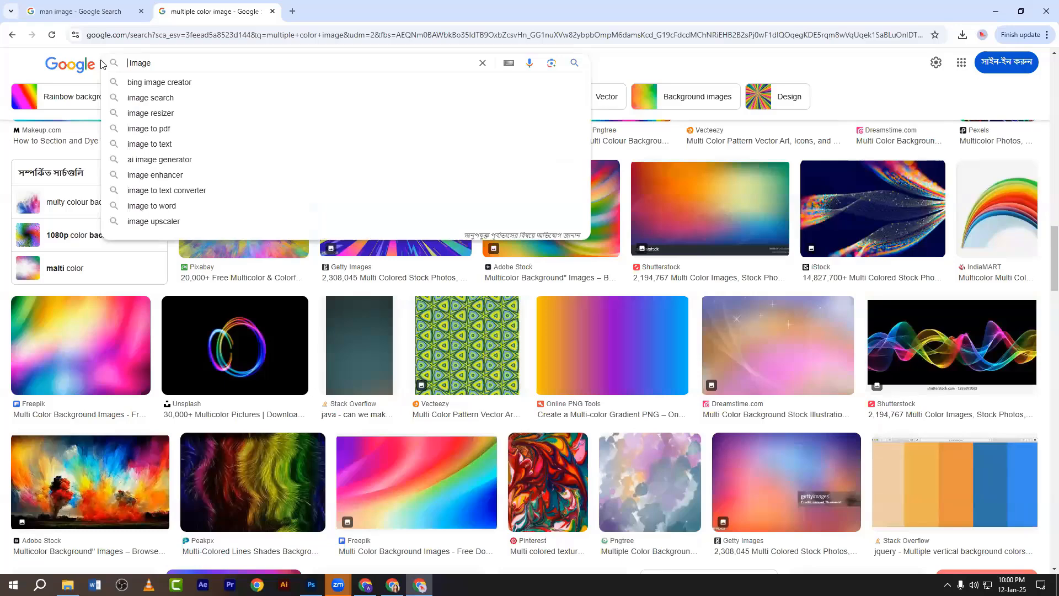
pyautogui.write('back')
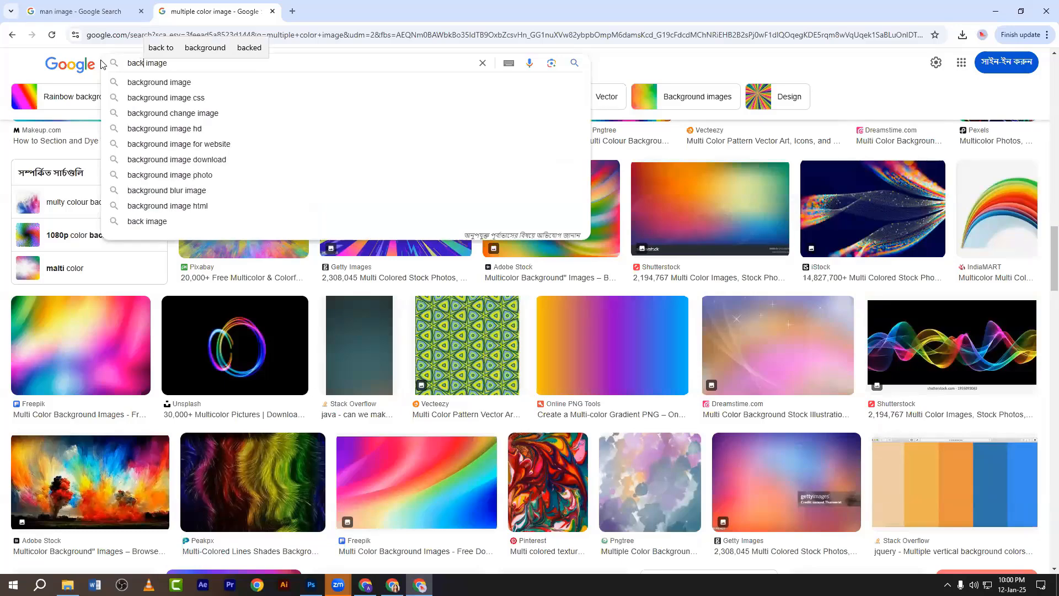
pyautogui.click(169, 88)
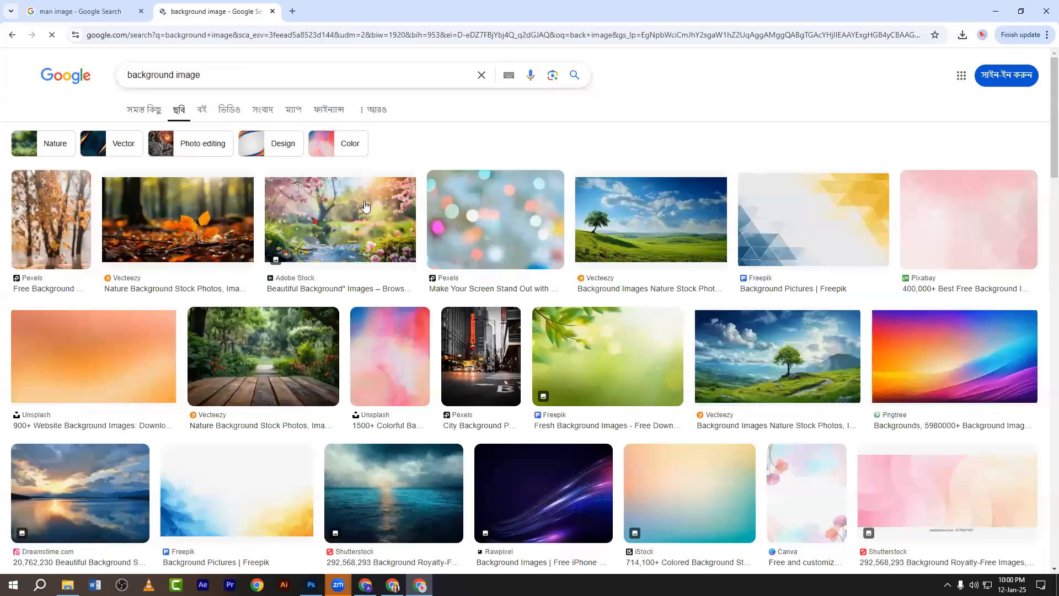
pyautogui.click(364, 206)
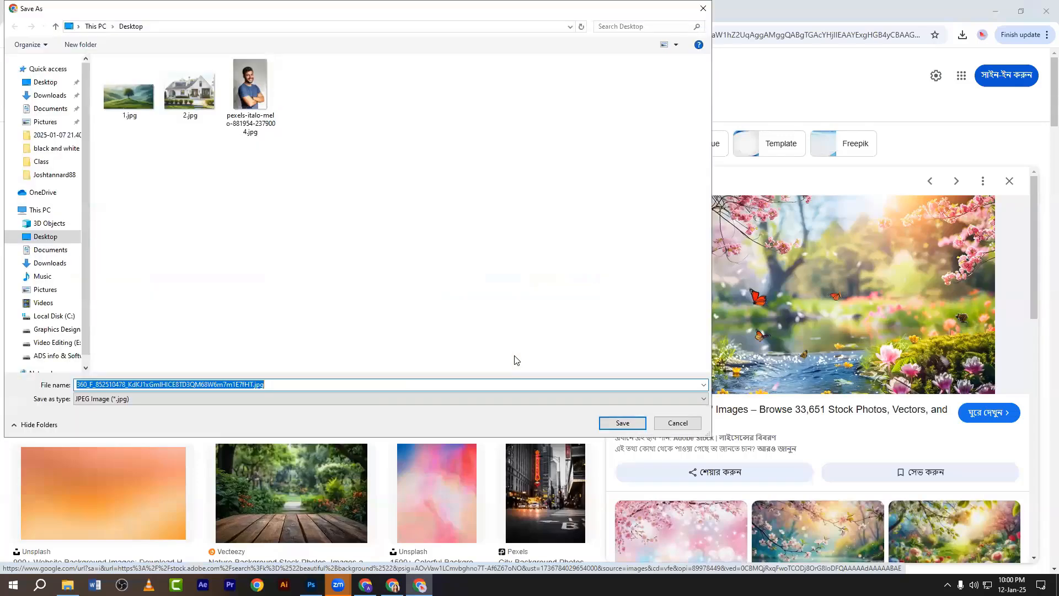
# Save the picture to the Desktop as 0.jpg and drag it into Photoshop.
pyautogui.write('0')
pyautogui.click(622, 422)
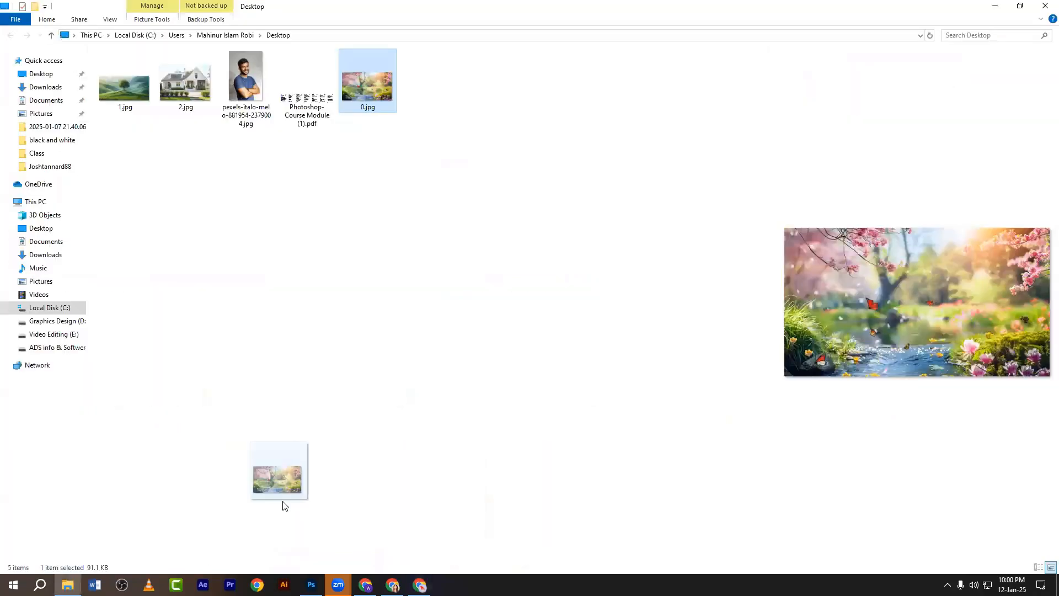
pyautogui.moveTo(276, 485); pyautogui.dragTo(480, 38)
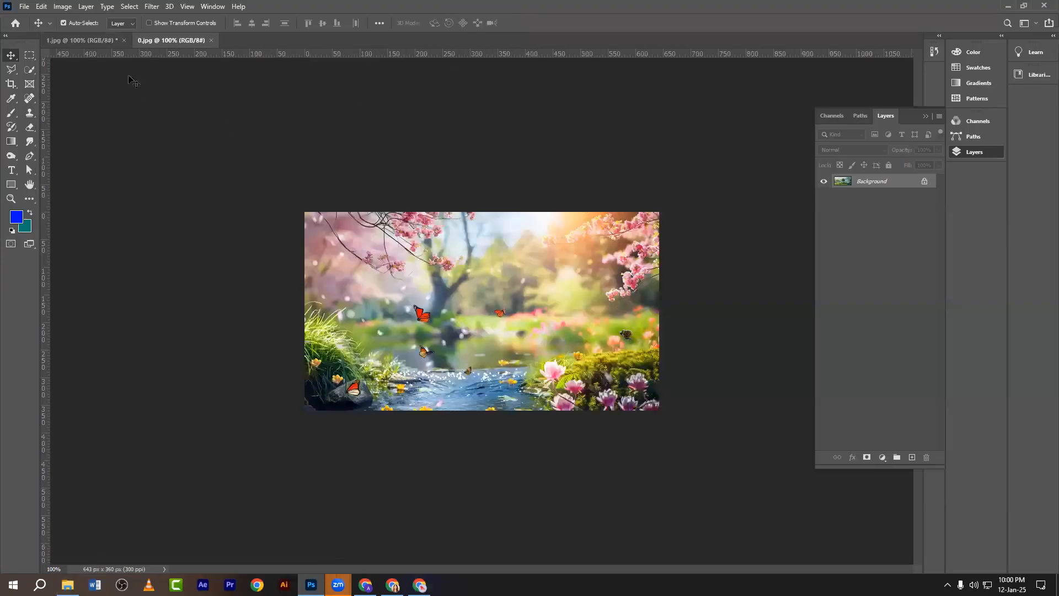
# Close 1.jpg without saving and zoom 0.jpg to 200%.
pyautogui.click(124, 40)
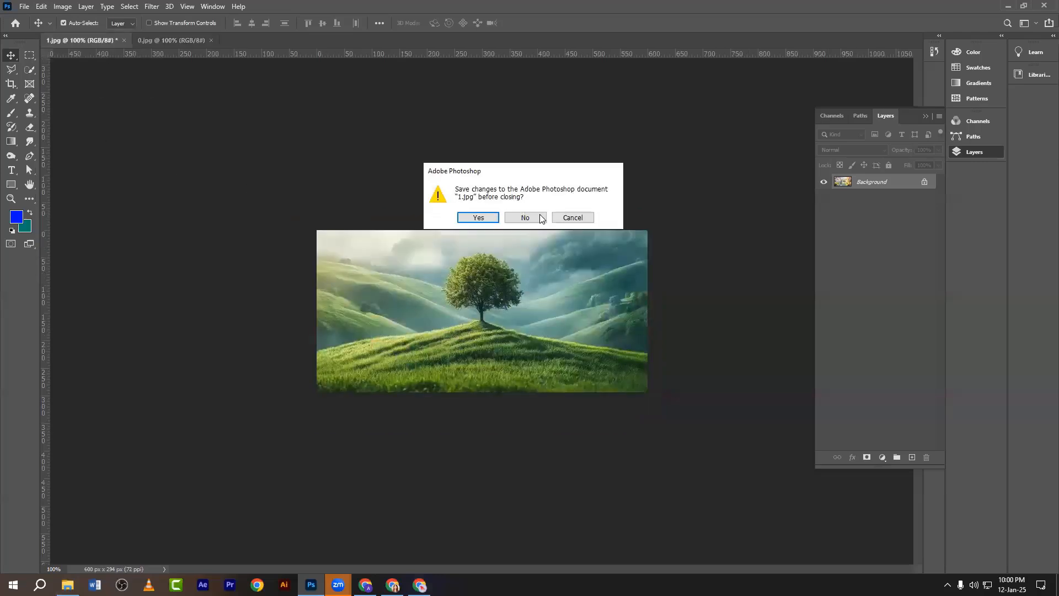
pyautogui.click(532, 215)
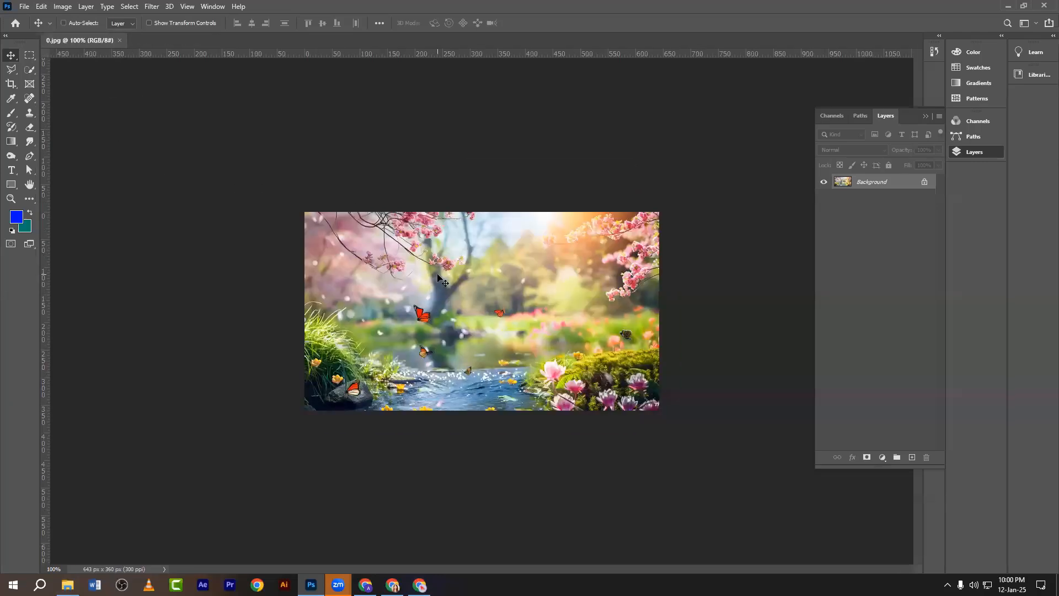
pyautogui.hotkey('ctrl', '+')
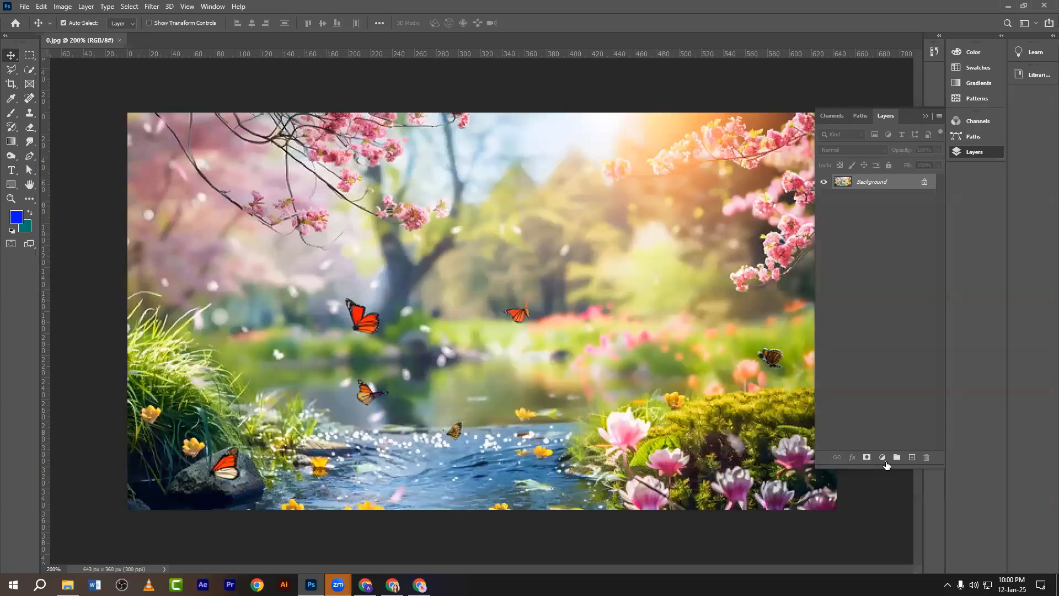
# Add a test Color Lookup adjustment layer, then delete it.
pyautogui.click(883, 459)
pyautogui.click(896, 401)
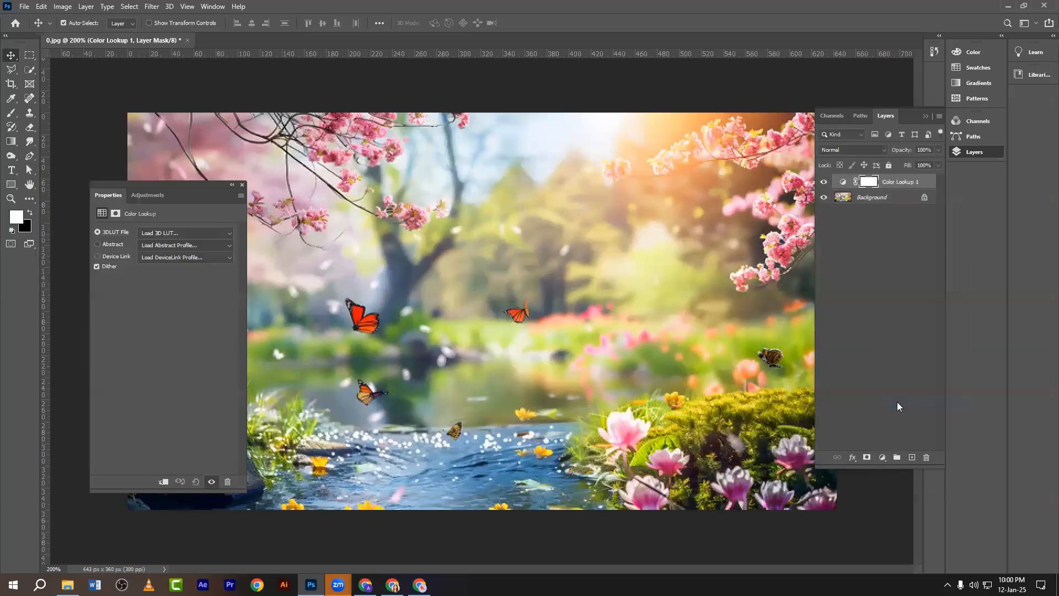
pyautogui.click(242, 184)
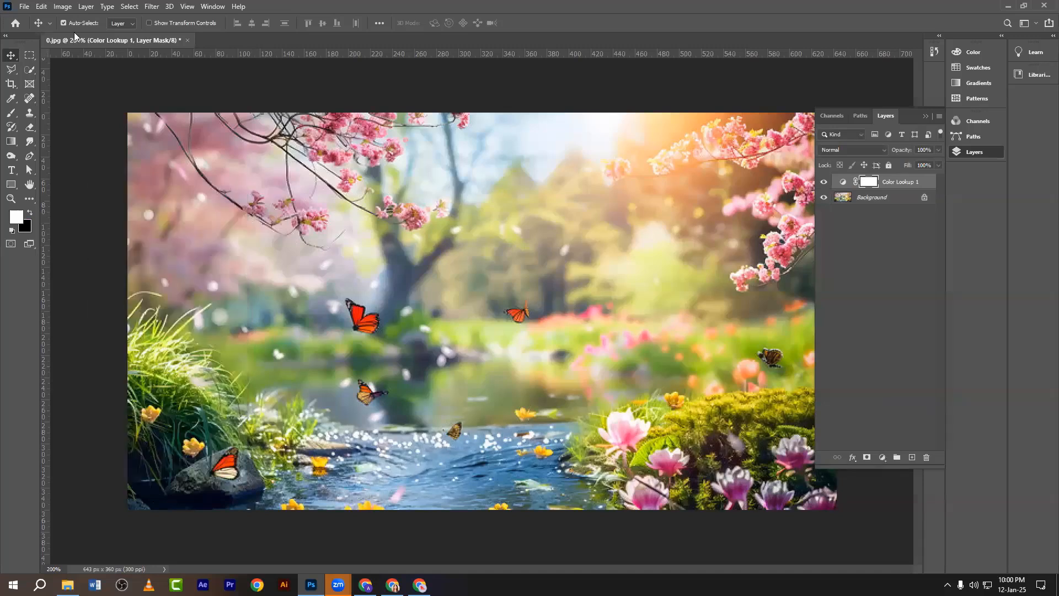
pyautogui.click(63, 6)
pyautogui.moveTo(77, 36)
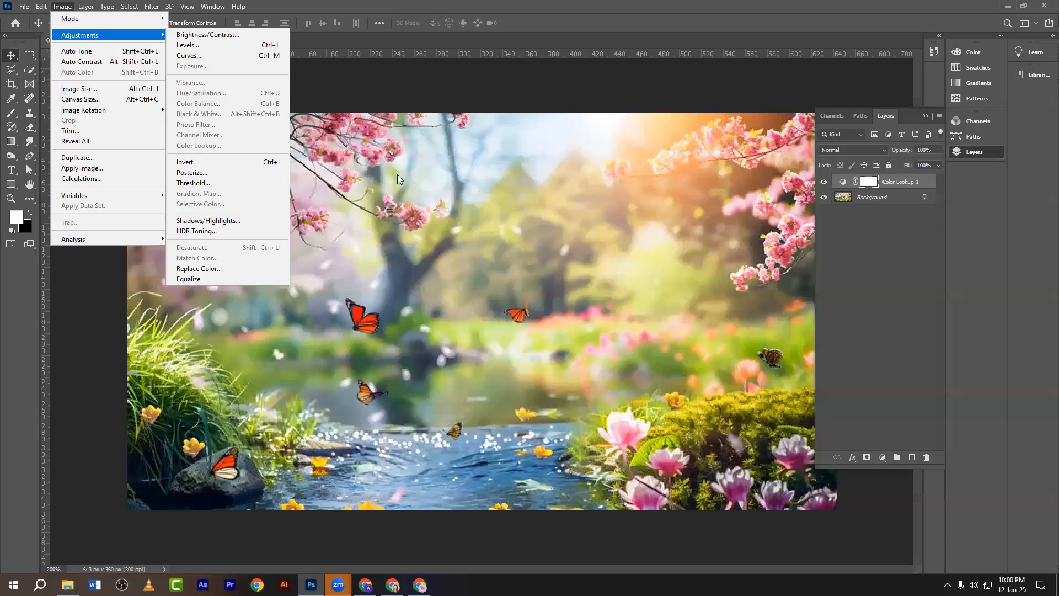
pyautogui.click(974, 191)
pyautogui.moveTo(899, 182); pyautogui.dragTo(926, 457)
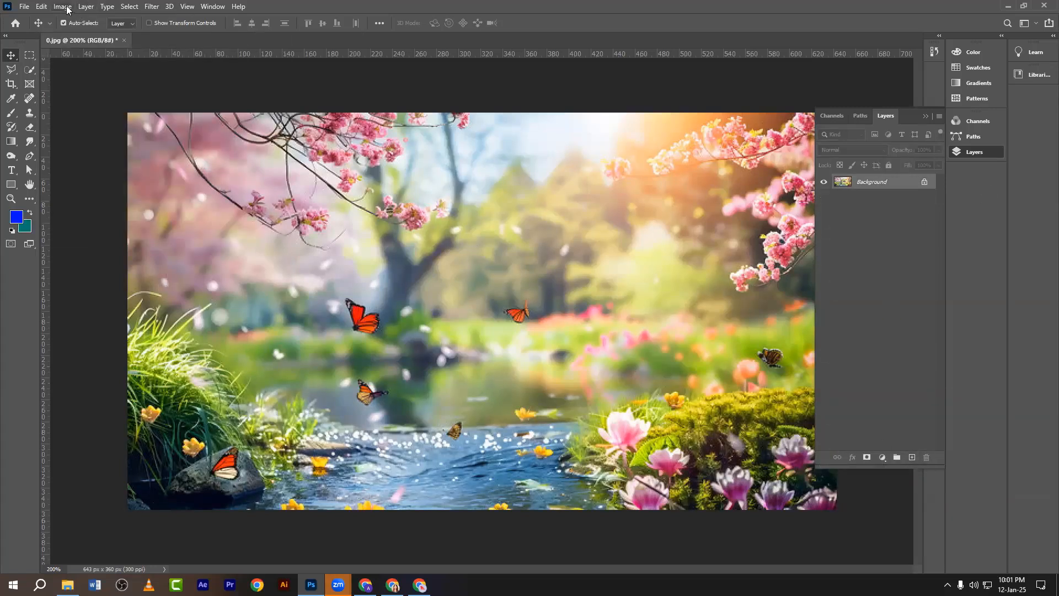
# Open Image > Adjustments > Color Lookup, move its window aside, and cancel it.
pyautogui.hotkey('alt', 'i')
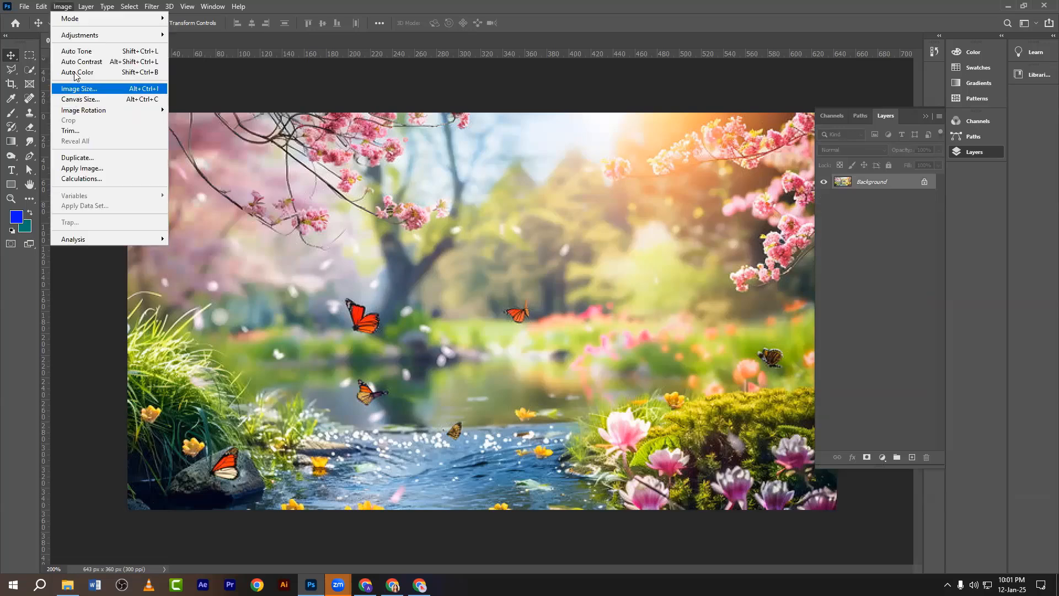
pyautogui.moveTo(79, 36)
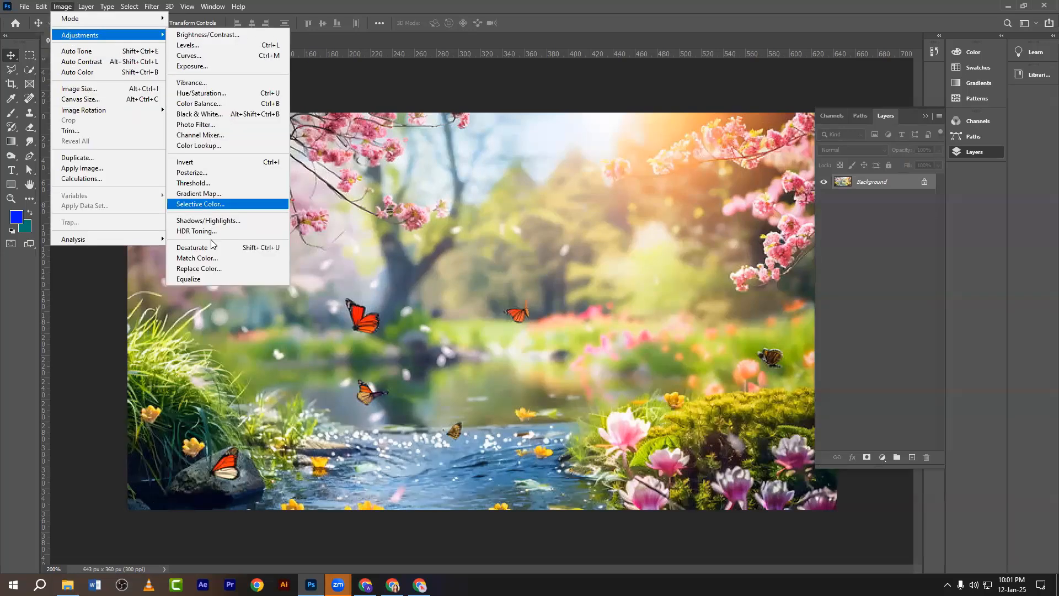
pyautogui.click(210, 147)
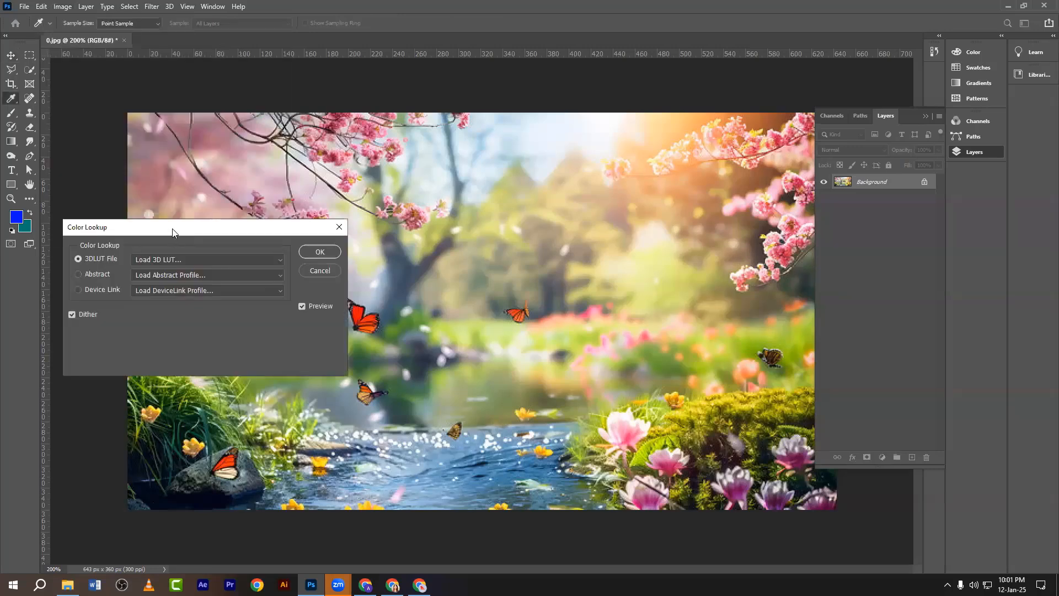
pyautogui.moveTo(172, 231); pyautogui.dragTo(660, 234)
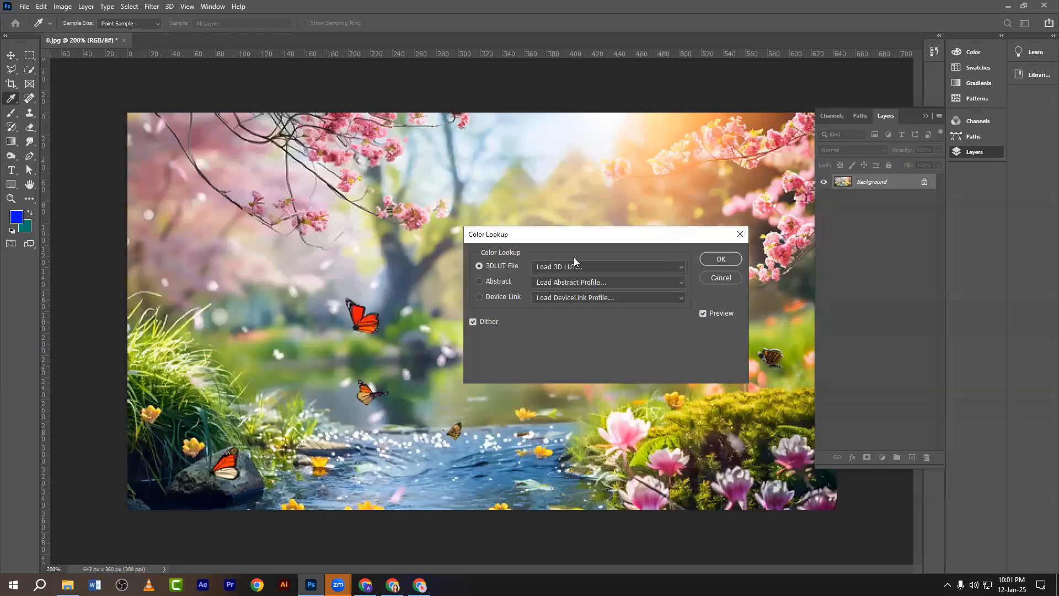
pyautogui.click(739, 234)
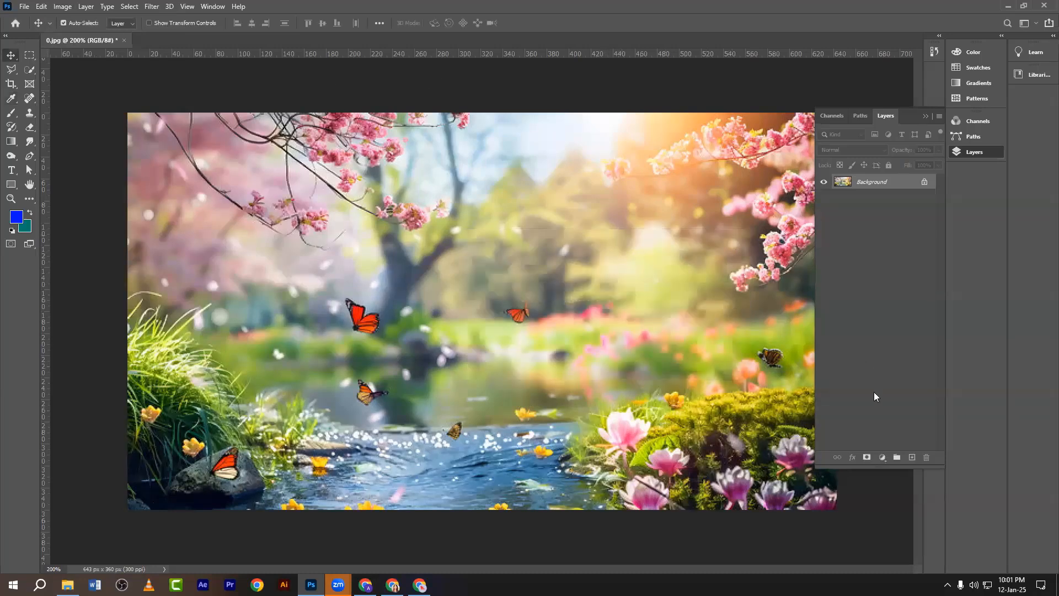
pyautogui.click(884, 458)
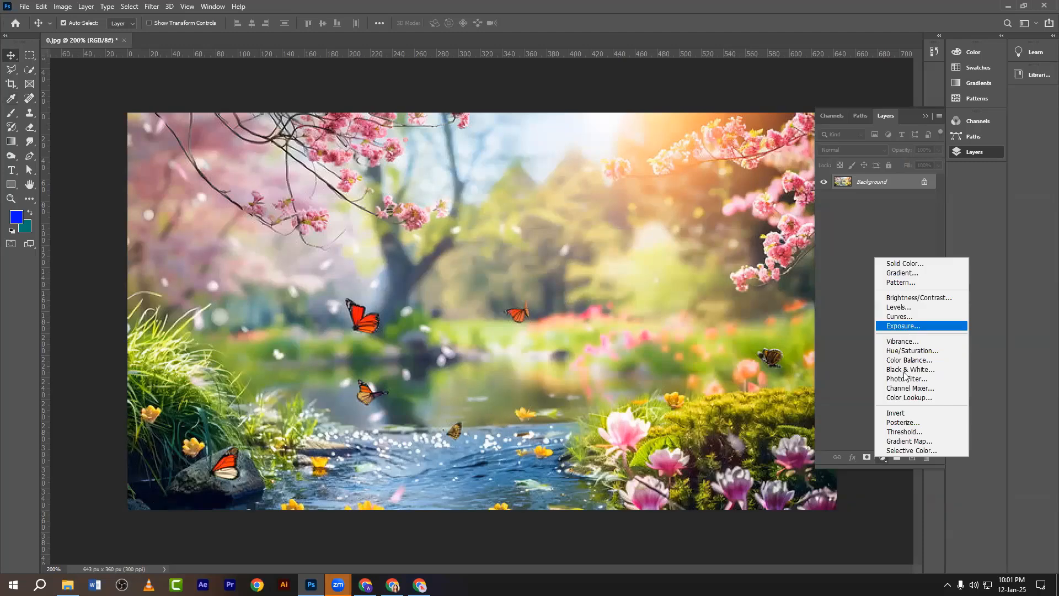
# Add a Color Lookup adjustment layer and move its Properties panel aside.
pyautogui.click(899, 398)
pyautogui.moveTo(131, 187); pyautogui.dragTo(126, 142)
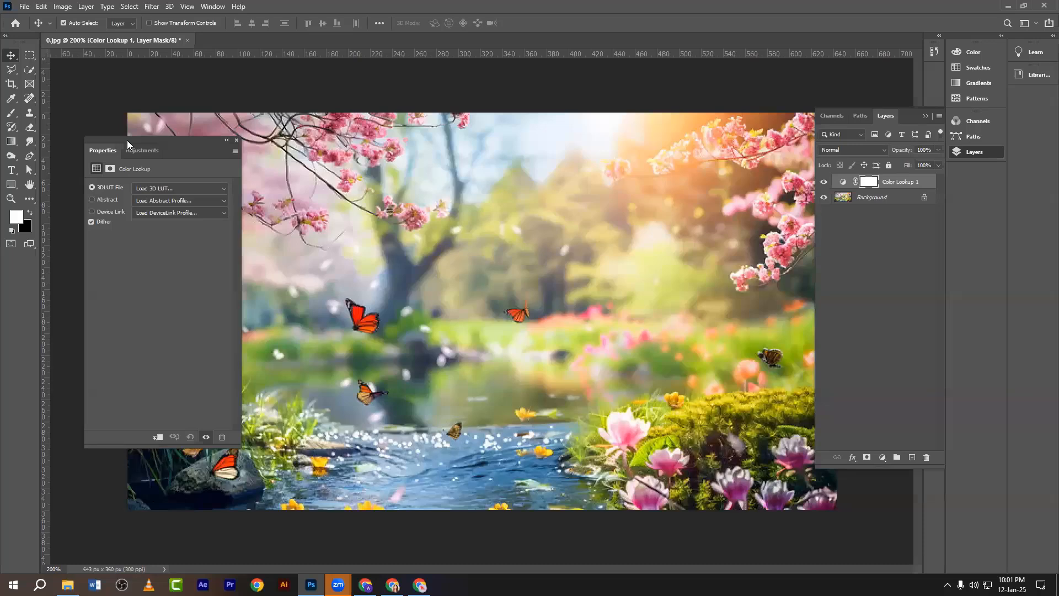
pyautogui.press('Print')
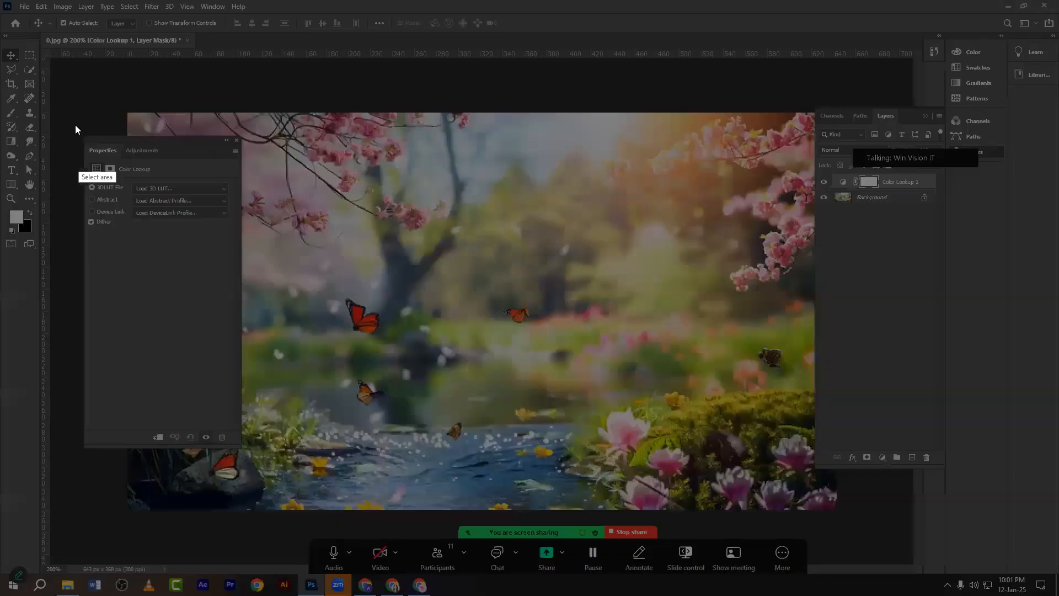
pyautogui.moveTo(75, 125); pyautogui.dragTo(255, 455)
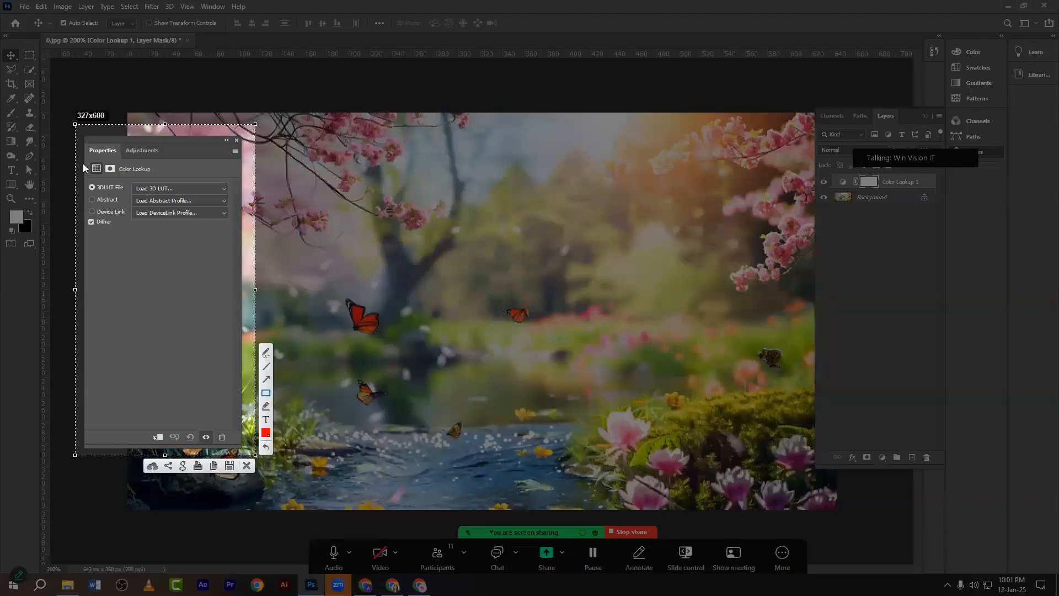
pyautogui.moveTo(80, 132); pyautogui.dragTo(239, 233)
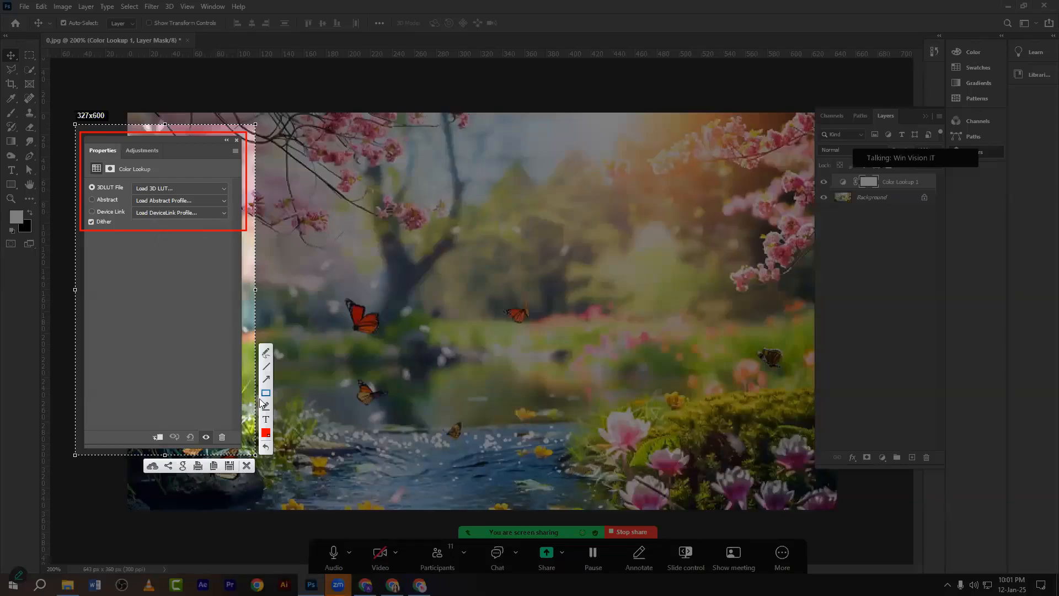
pyautogui.click(247, 465)
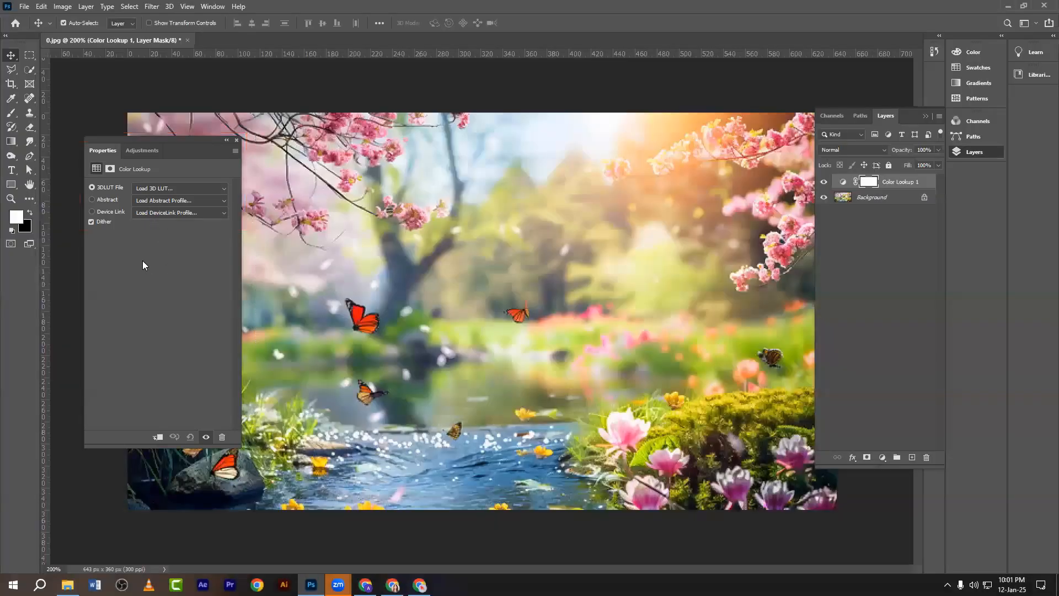
# Preview LUT presets 2Strip, Bleach Bypass, DropBlues, FoggyNight and Kodak 5218/2383.
pyautogui.click(154, 190)
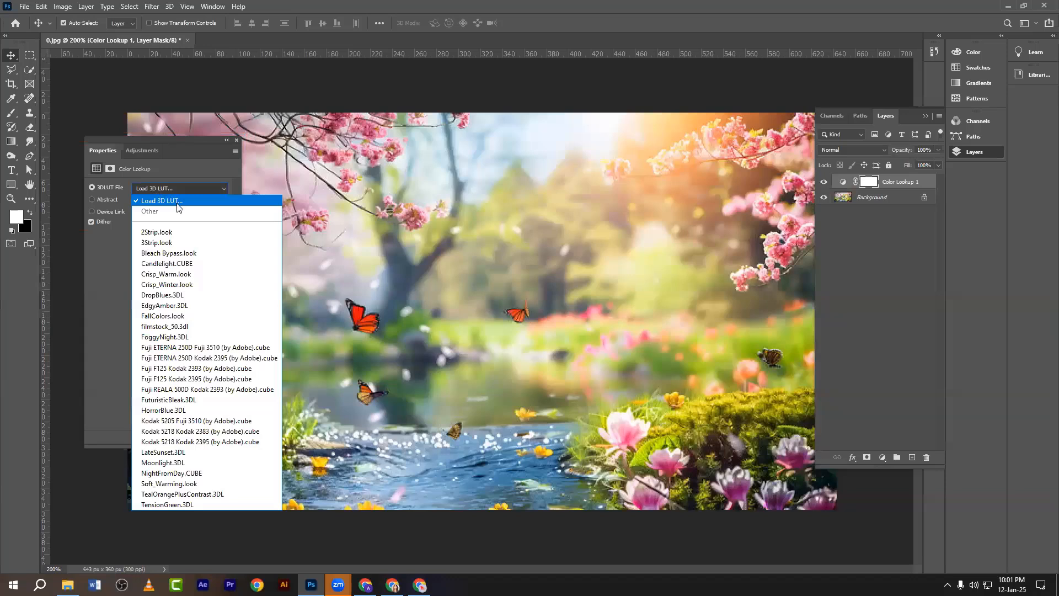
pyautogui.click(158, 235)
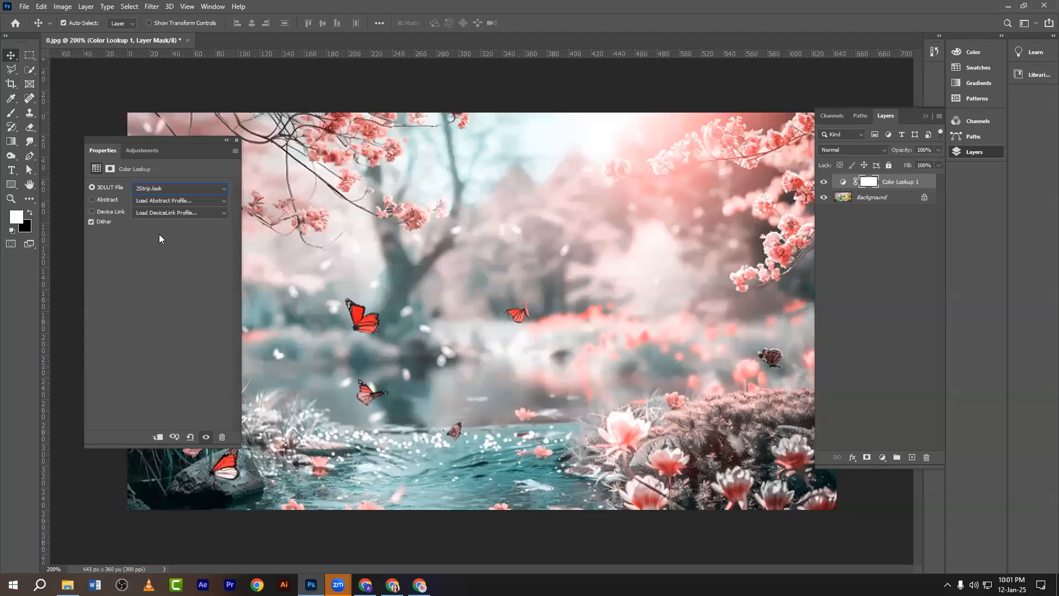
pyautogui.click(146, 189)
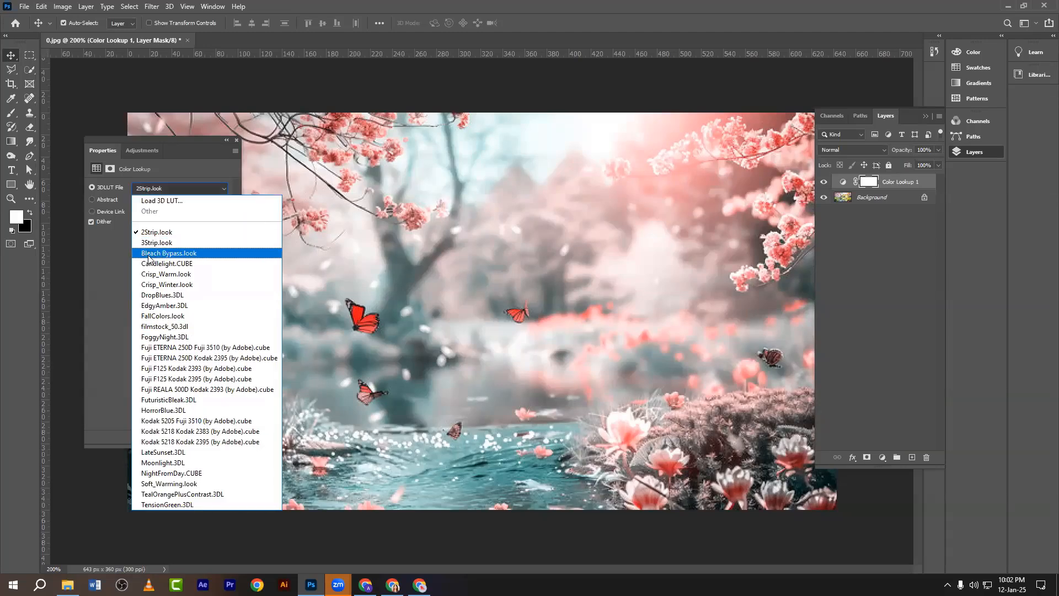
pyautogui.click(148, 254)
pyautogui.click(148, 188)
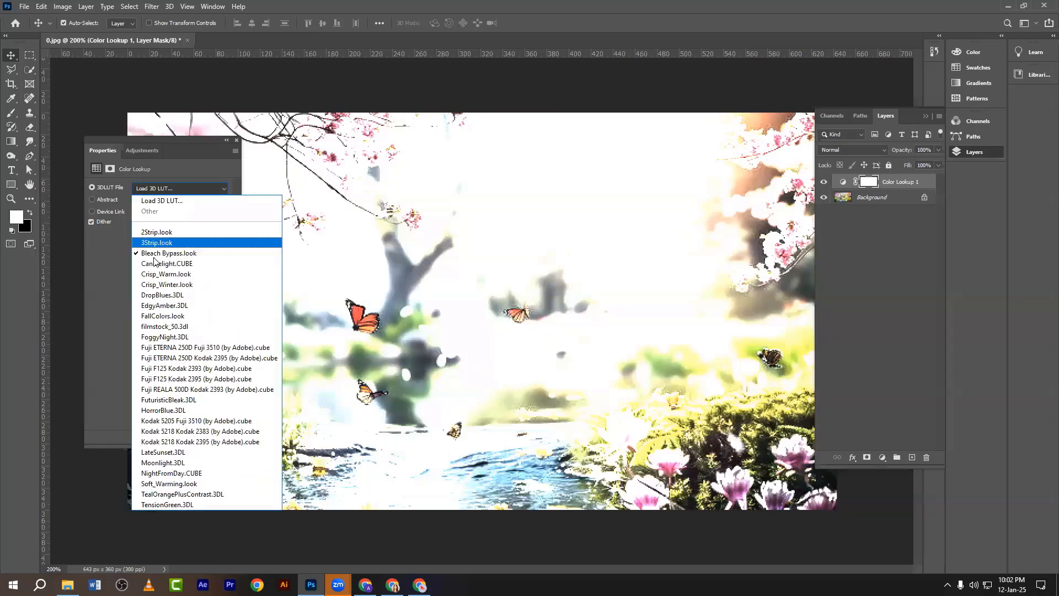
pyautogui.click(151, 298)
pyautogui.click(150, 189)
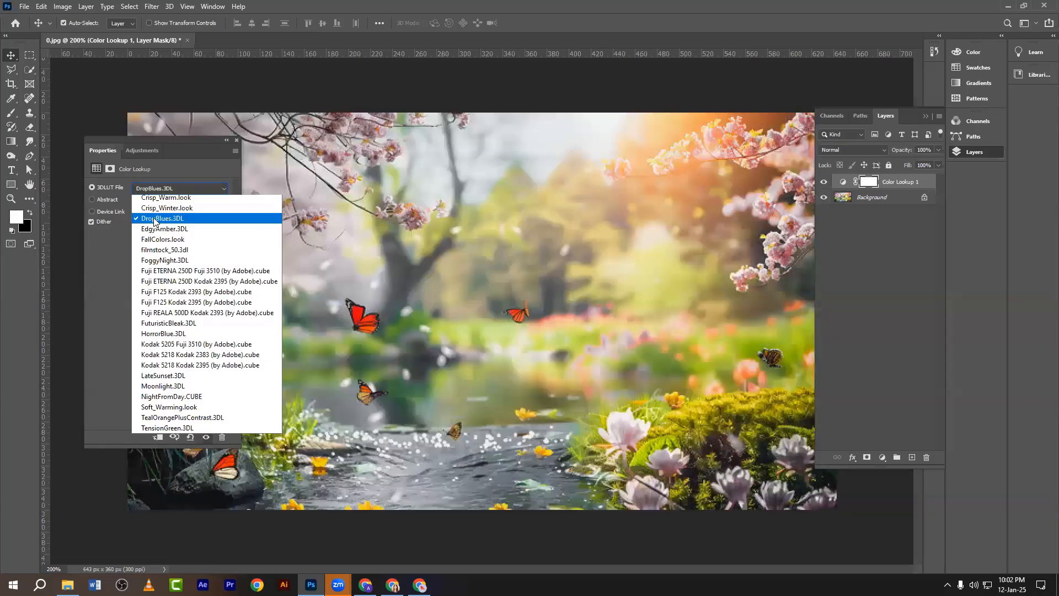
pyautogui.click(156, 332)
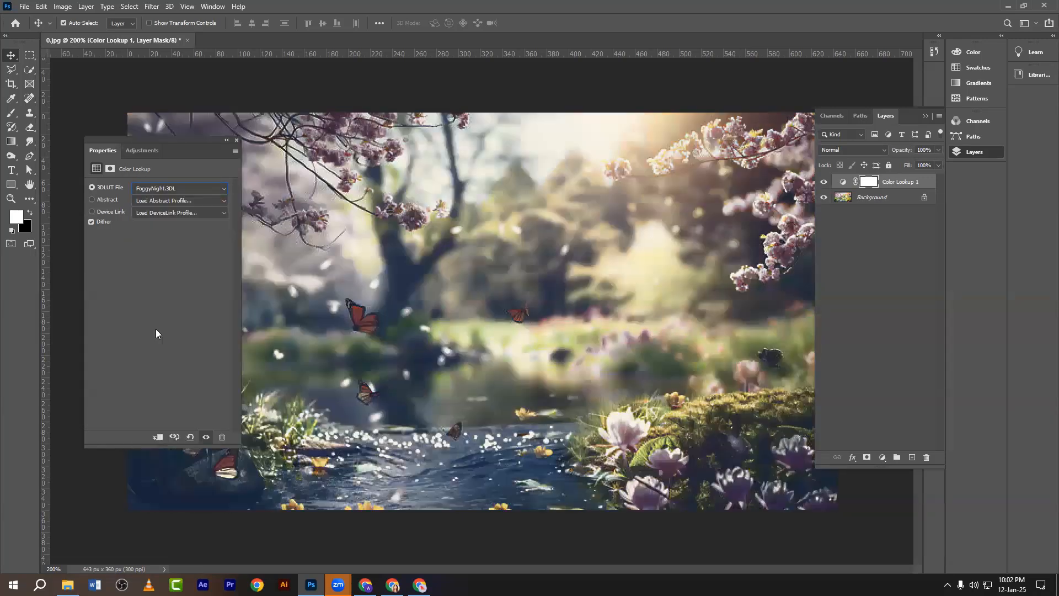
pyautogui.click(149, 189)
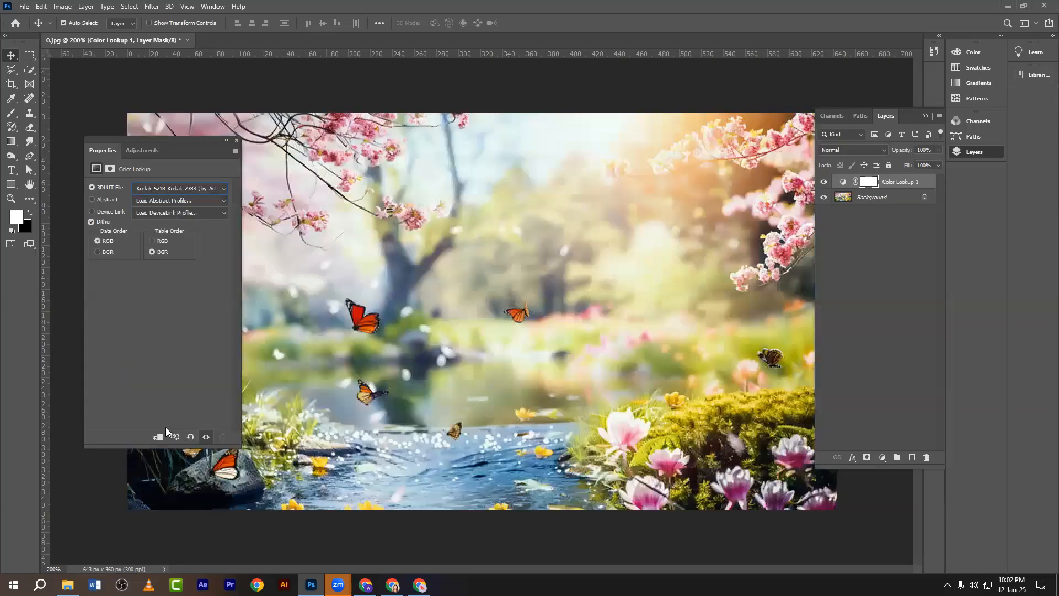
pyautogui.click(157, 420)
# Cancel loading a custom LUT and settle on the 2Strip.look grade.
pyautogui.click(155, 188)
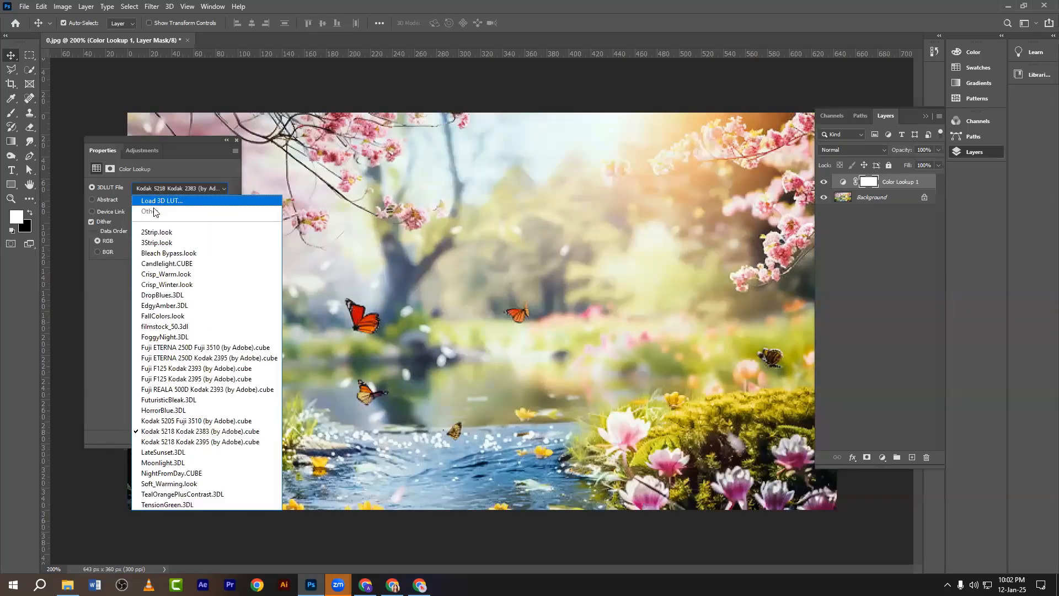
pyautogui.click(151, 200)
pyautogui.press('Escape')
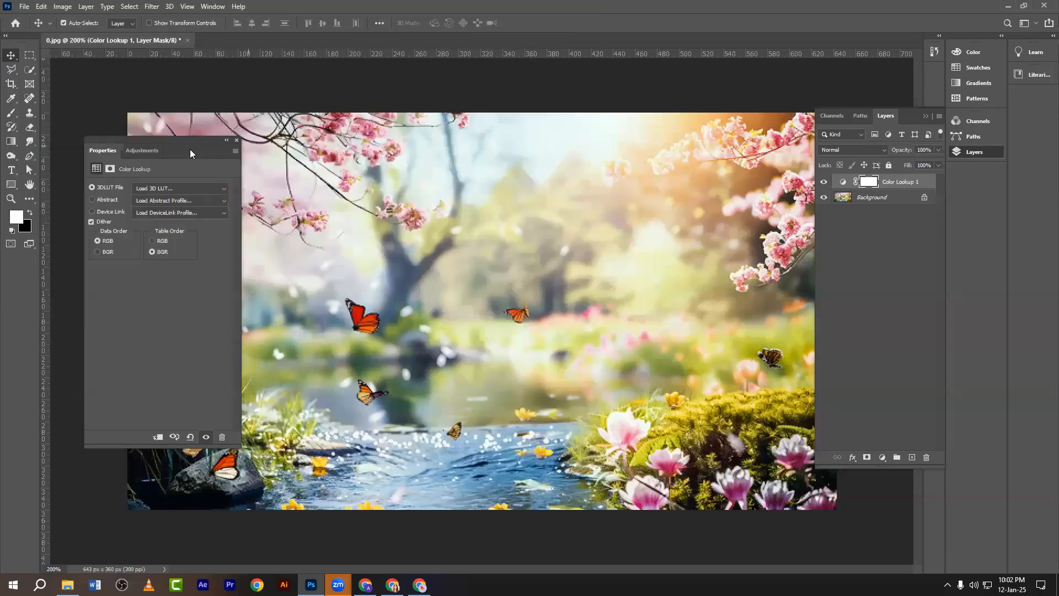
pyautogui.click(160, 188)
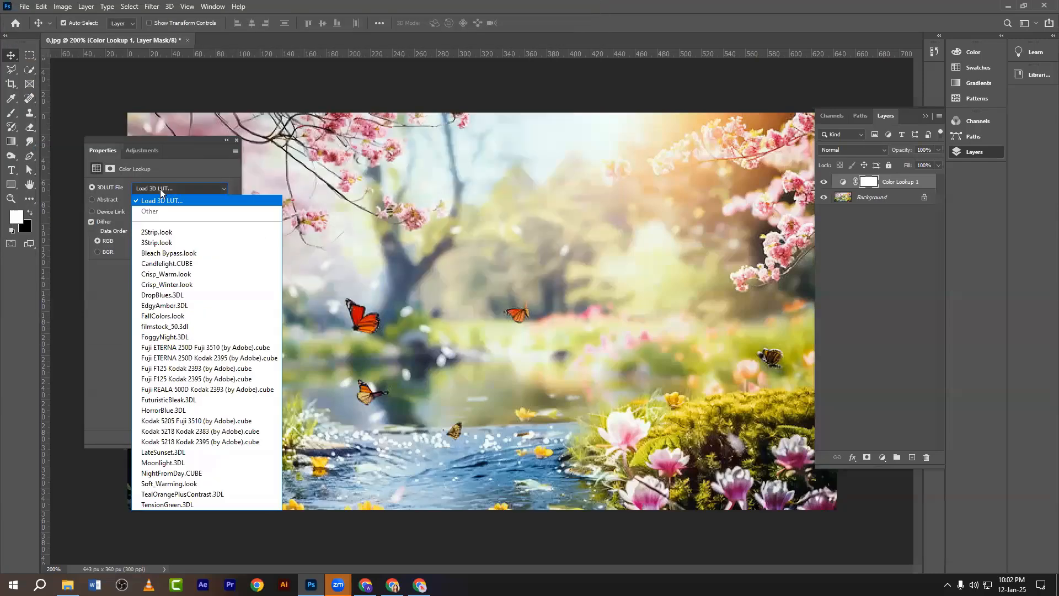
pyautogui.click(158, 233)
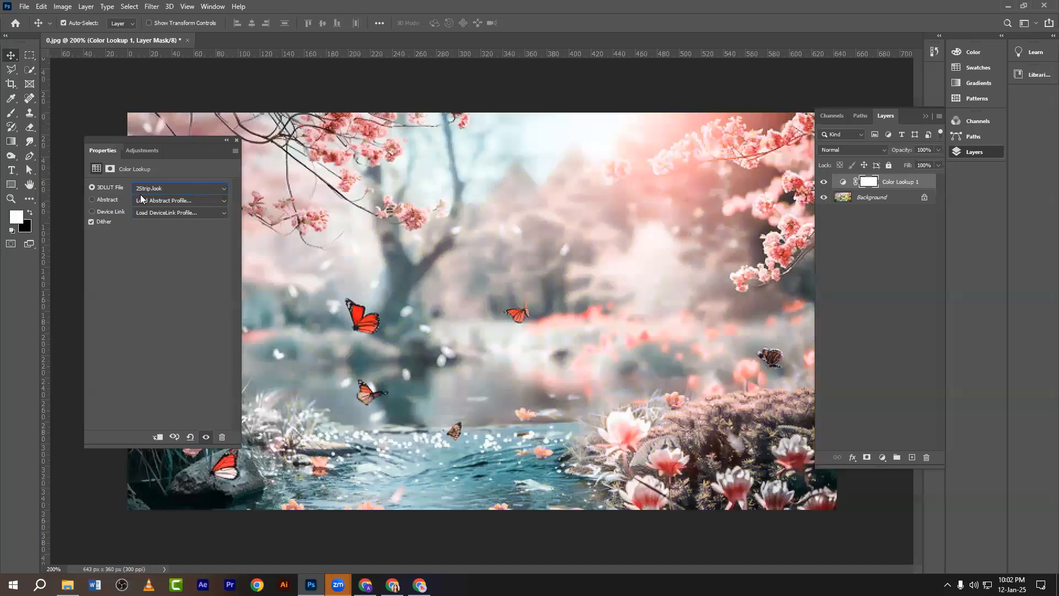
# Dismiss the abstract-profile load windows and deselect the Color Lookup 1 layer.
pyautogui.click(92, 201)
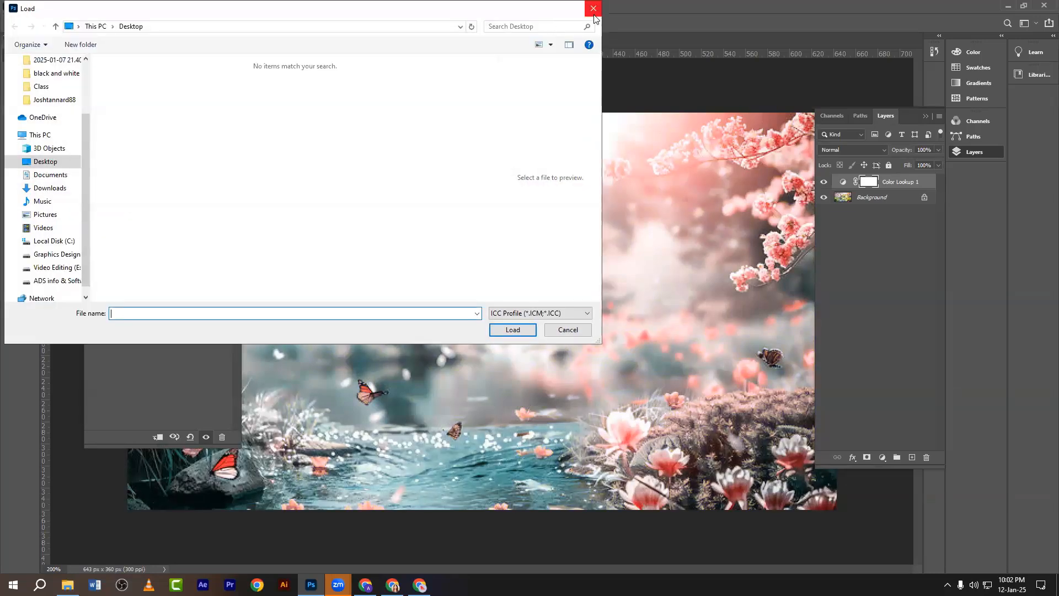
pyautogui.click(594, 16)
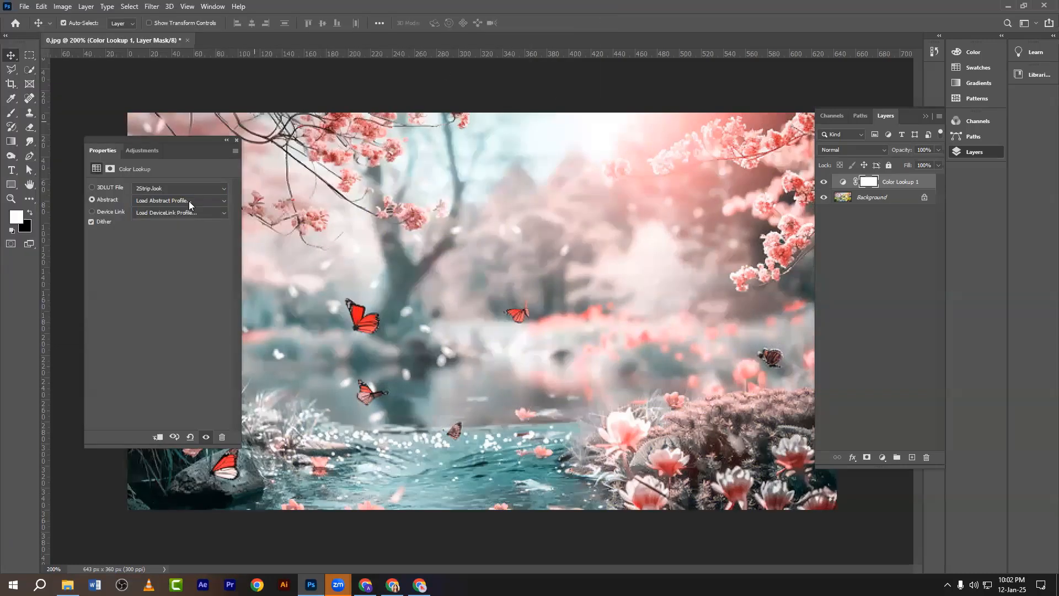
pyautogui.click(109, 199)
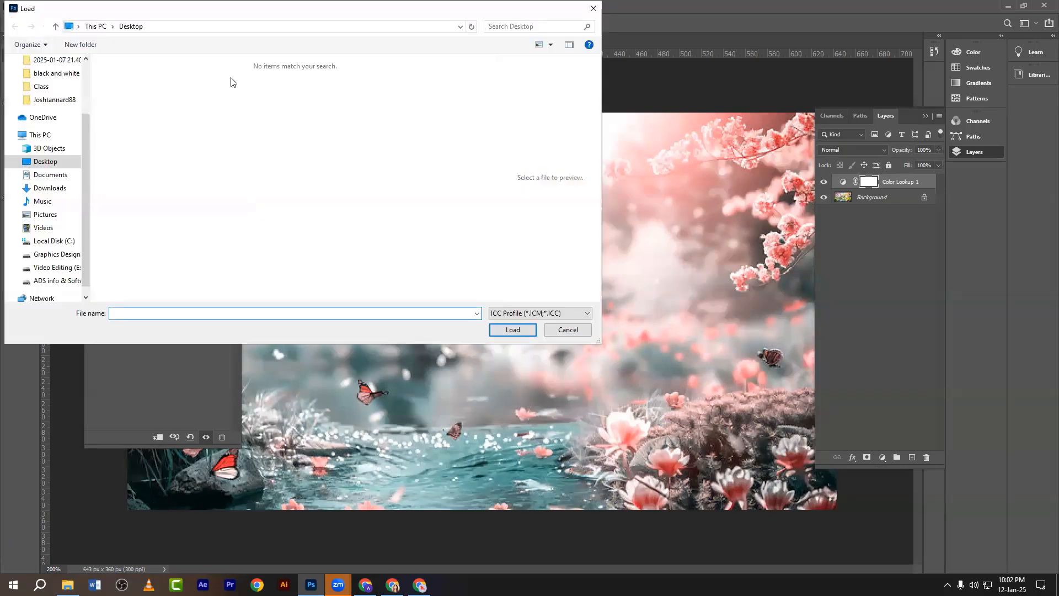
pyautogui.click(594, 8)
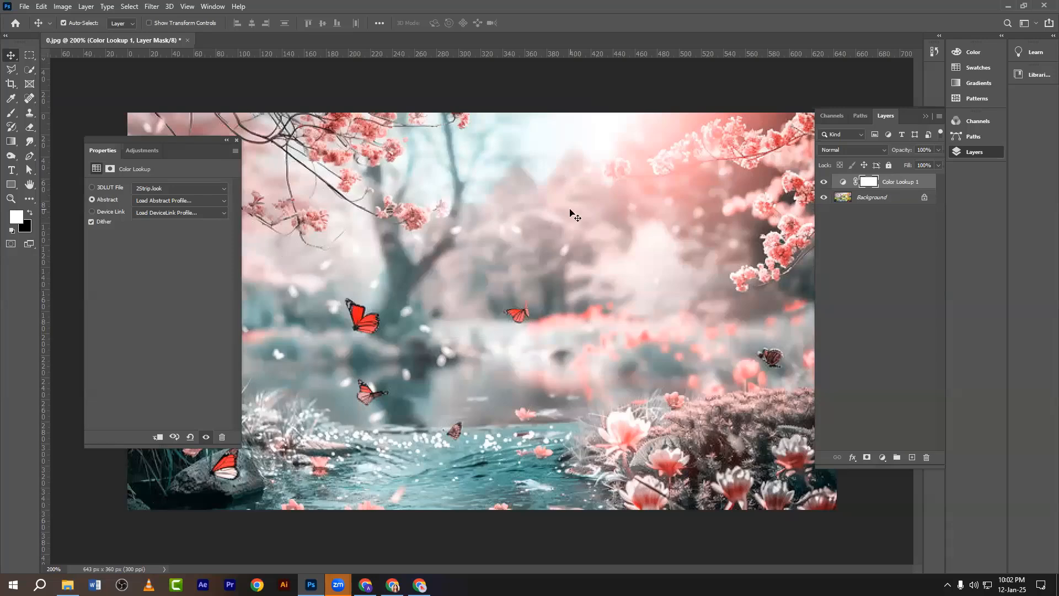
pyautogui.click(570, 213)
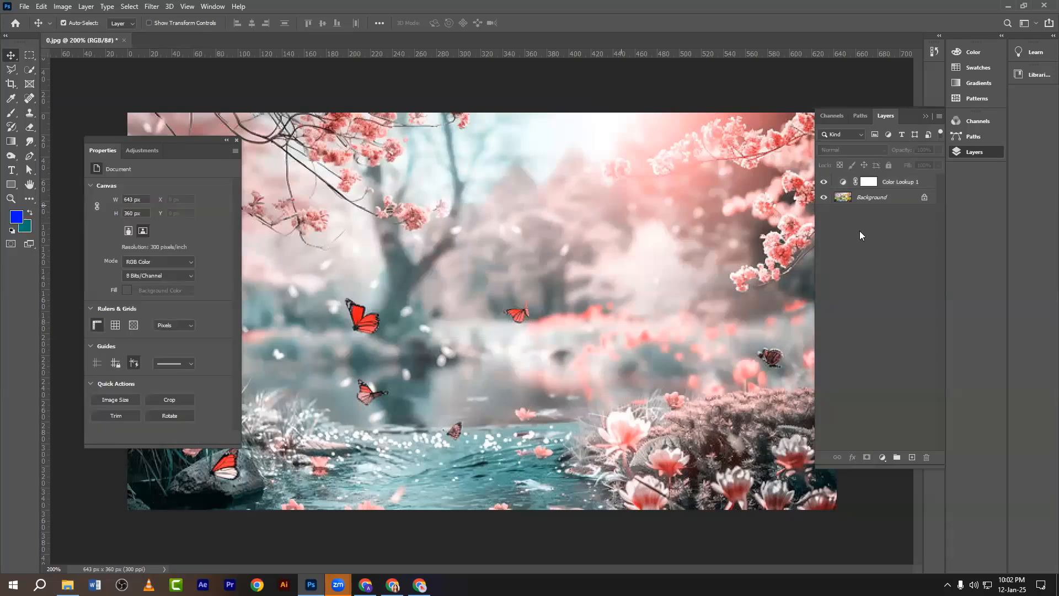
# Delete Color Lookup 1 and duplicate Background as Layer 1 with Ctrl+J.
pyautogui.moveTo(900, 183); pyautogui.dragTo(926, 457)
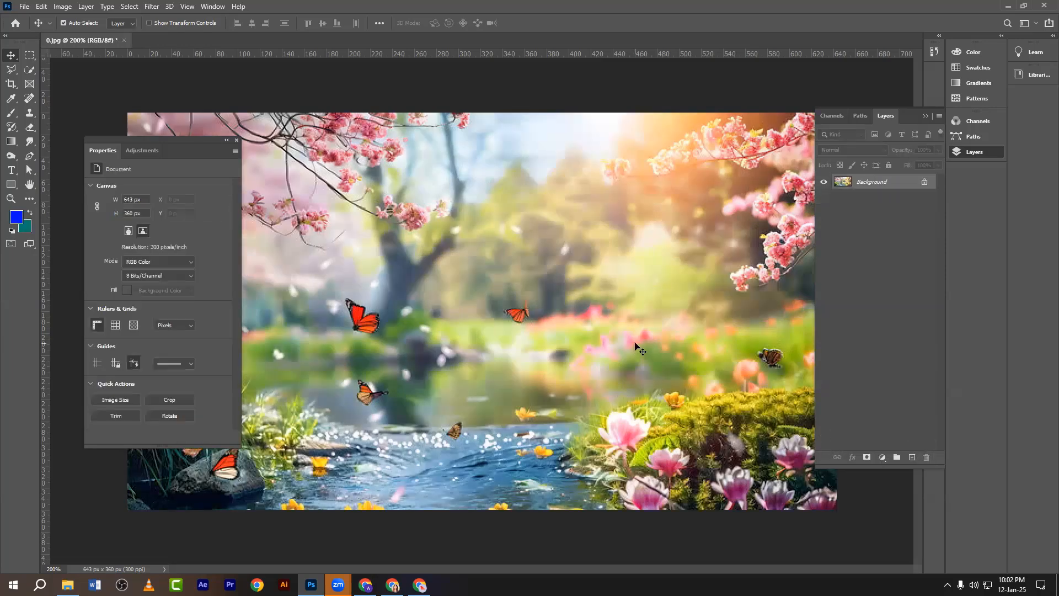
pyautogui.hotkey('ctrl', 'j')
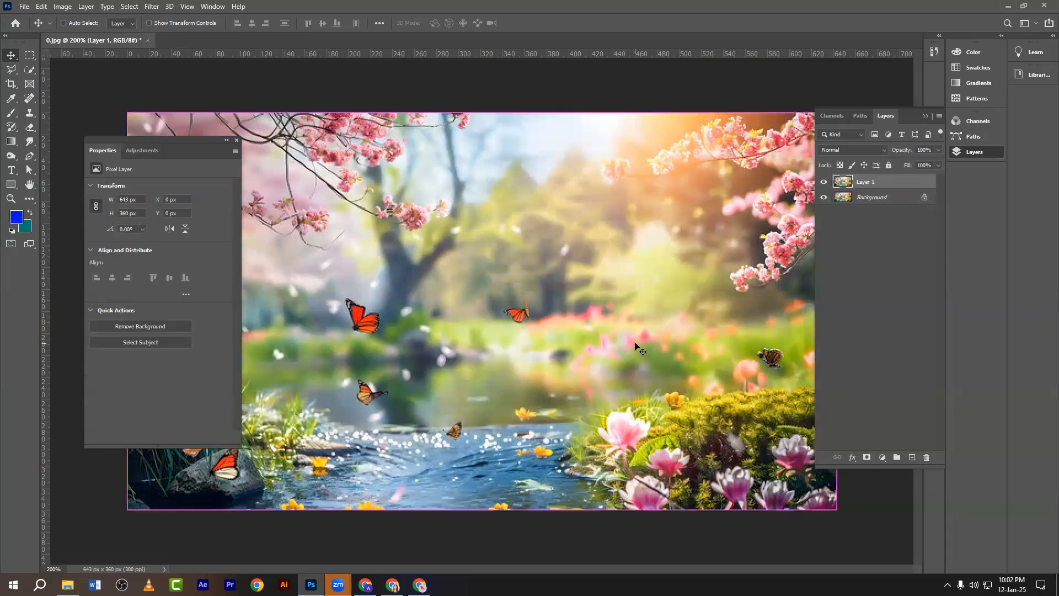
pyautogui.hotkey('ctrl', '-')
pyautogui.hotkey('ctrl', '+')
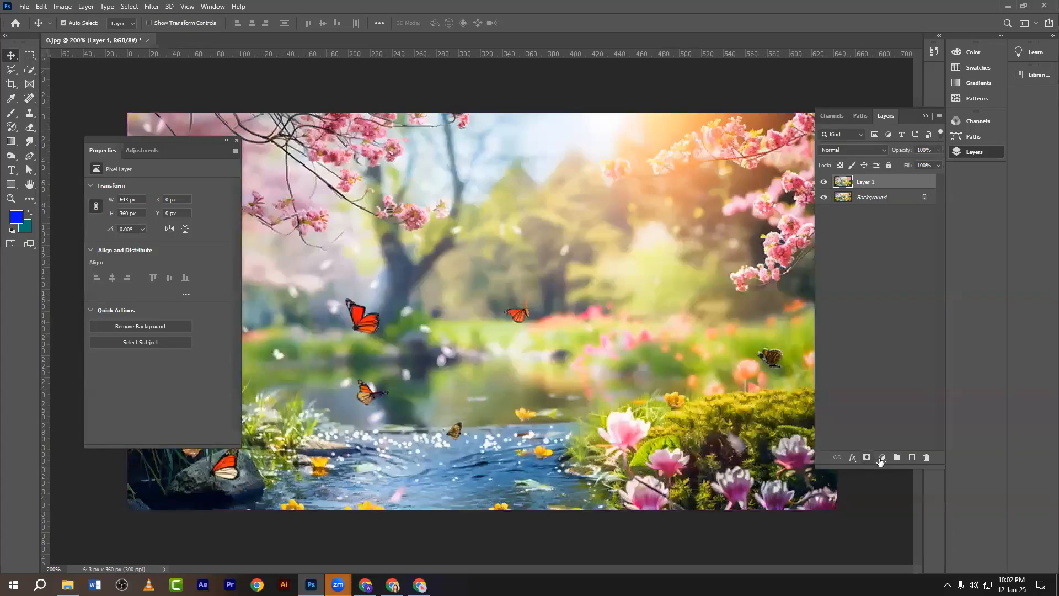
# Add a Brightness/Contrast layer set to Brightness 14 and Contrast 36.
pyautogui.click(881, 457)
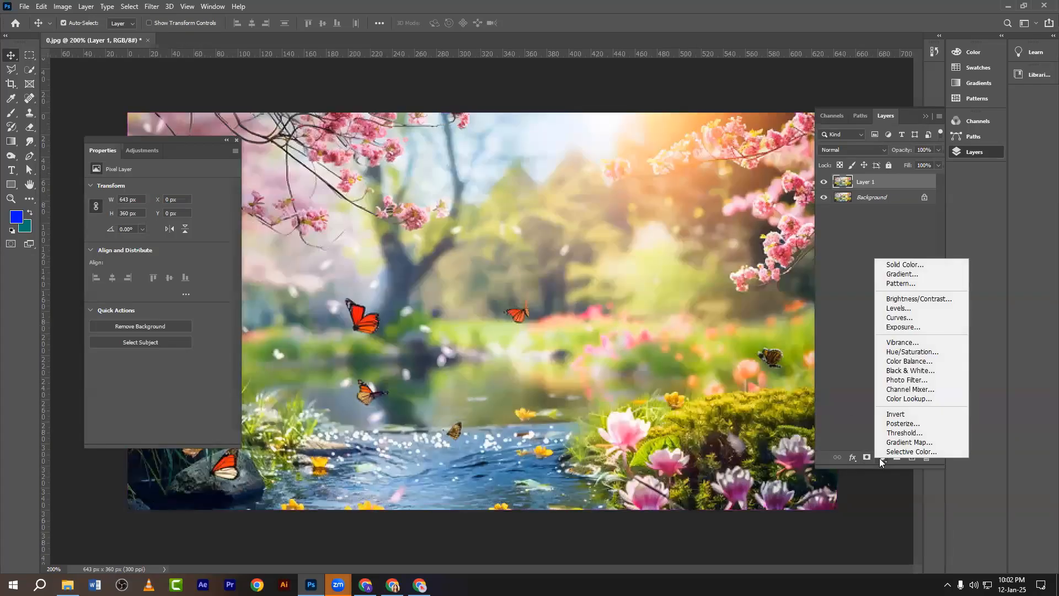
pyautogui.click(909, 299)
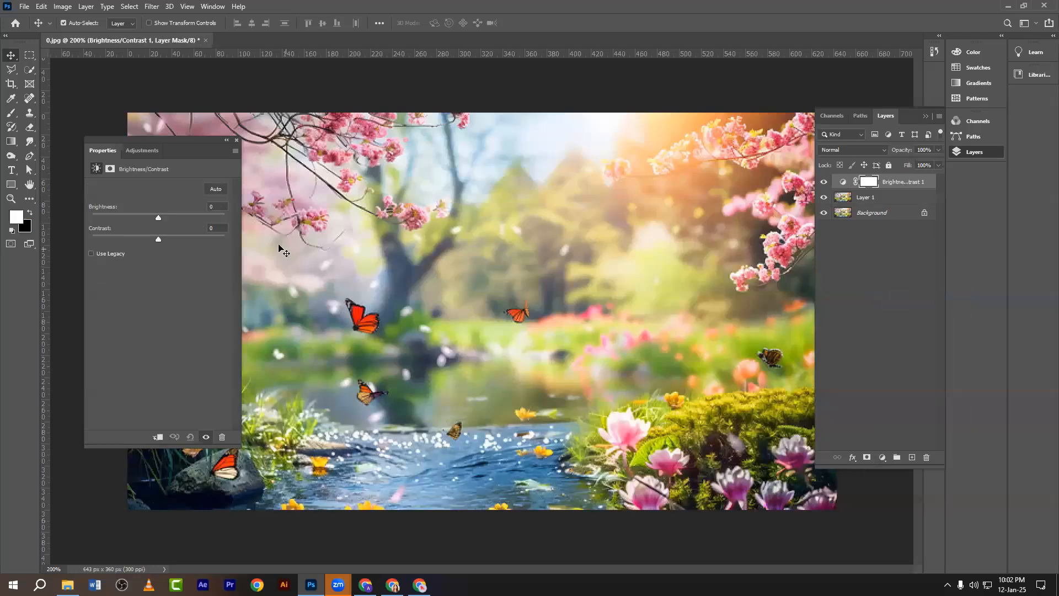
pyautogui.moveTo(157, 219); pyautogui.dragTo(163, 218)
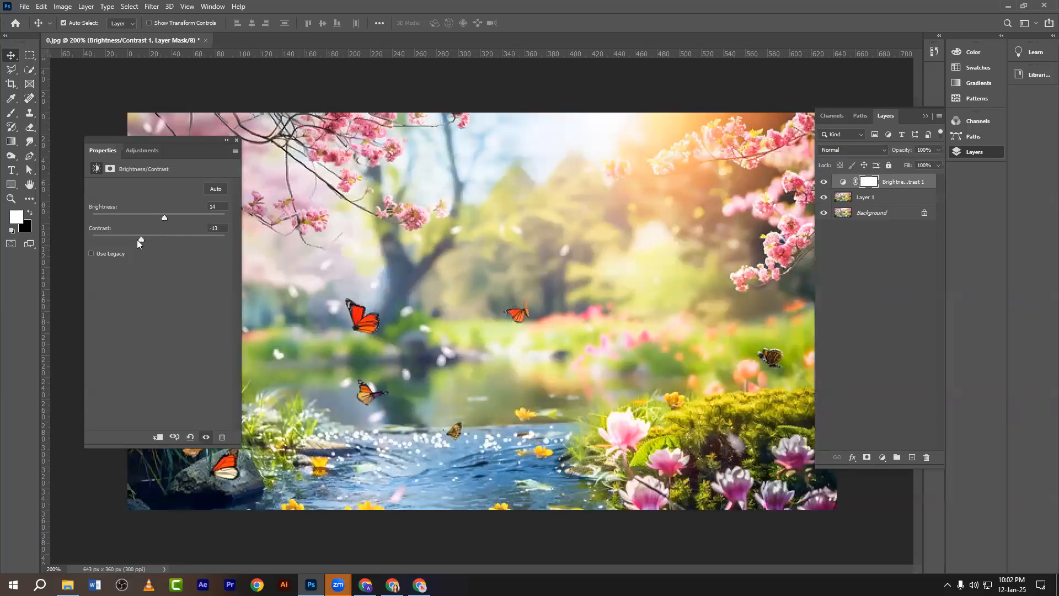
pyautogui.moveTo(116, 239); pyautogui.dragTo(182, 253)
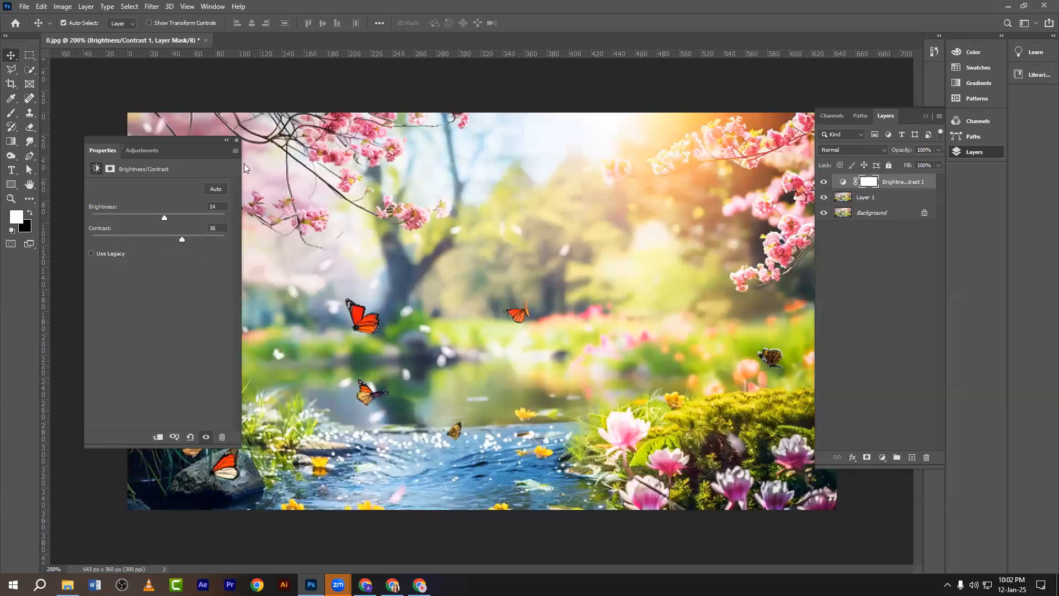
pyautogui.click(236, 140)
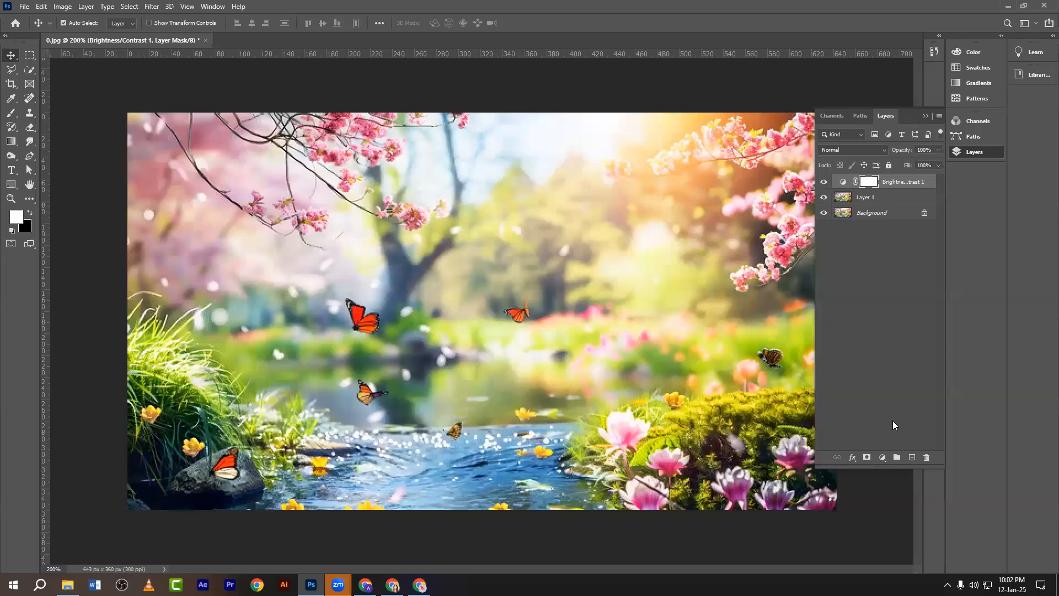
# Add a Levels layer with the midtone slider moved to deepen the scene.
pyautogui.click(884, 457)
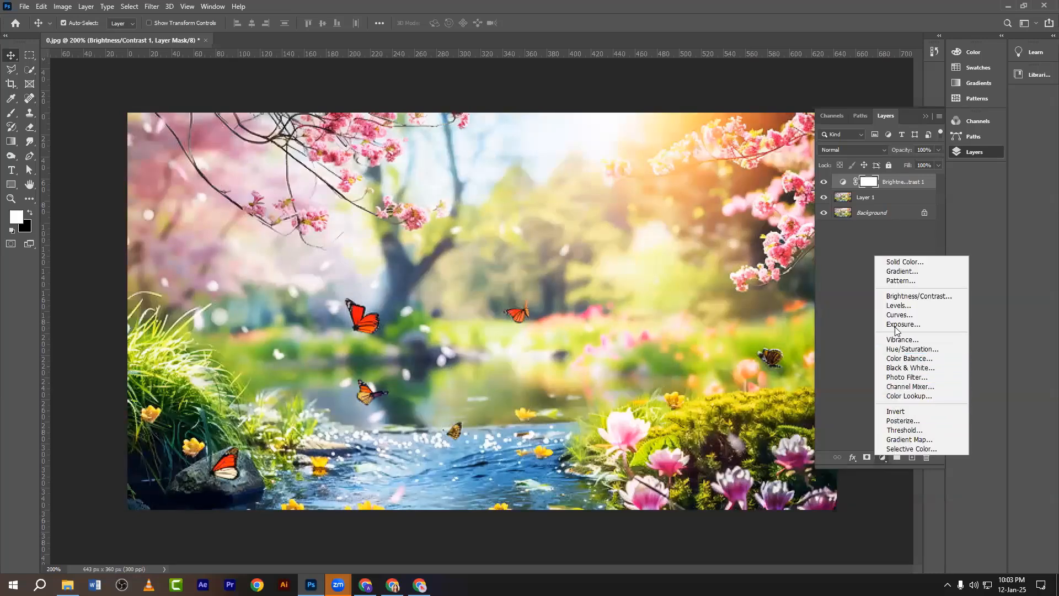
pyautogui.click(897, 307)
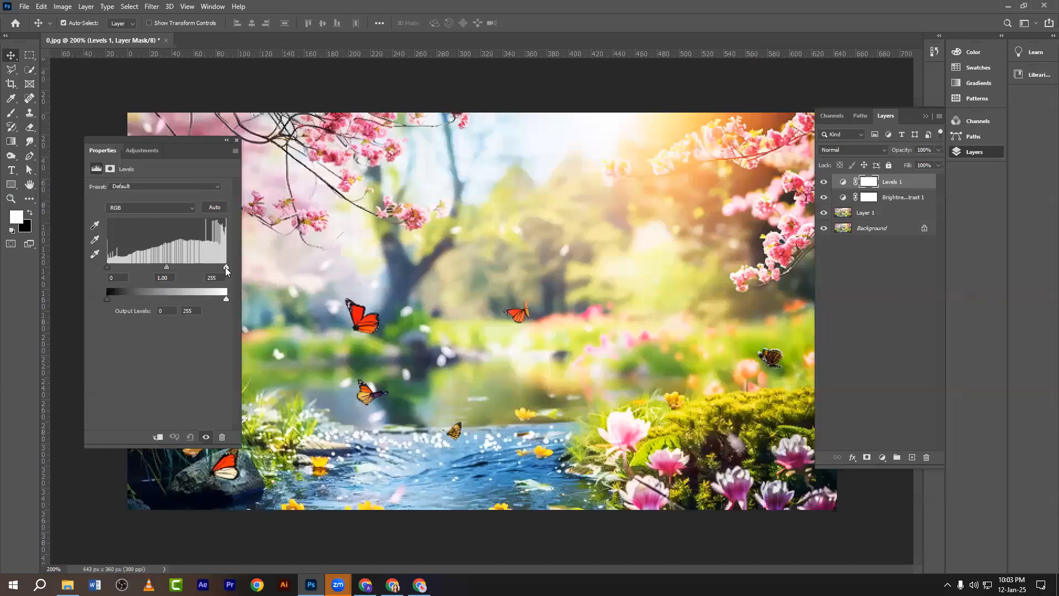
pyautogui.moveTo(167, 268); pyautogui.dragTo(191, 275)
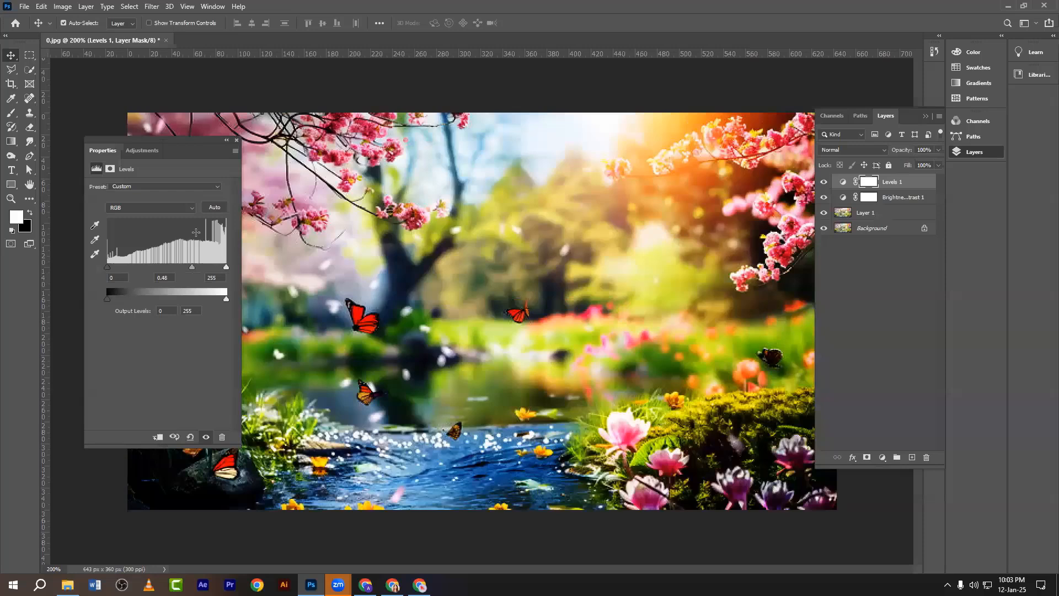
pyautogui.click(237, 140)
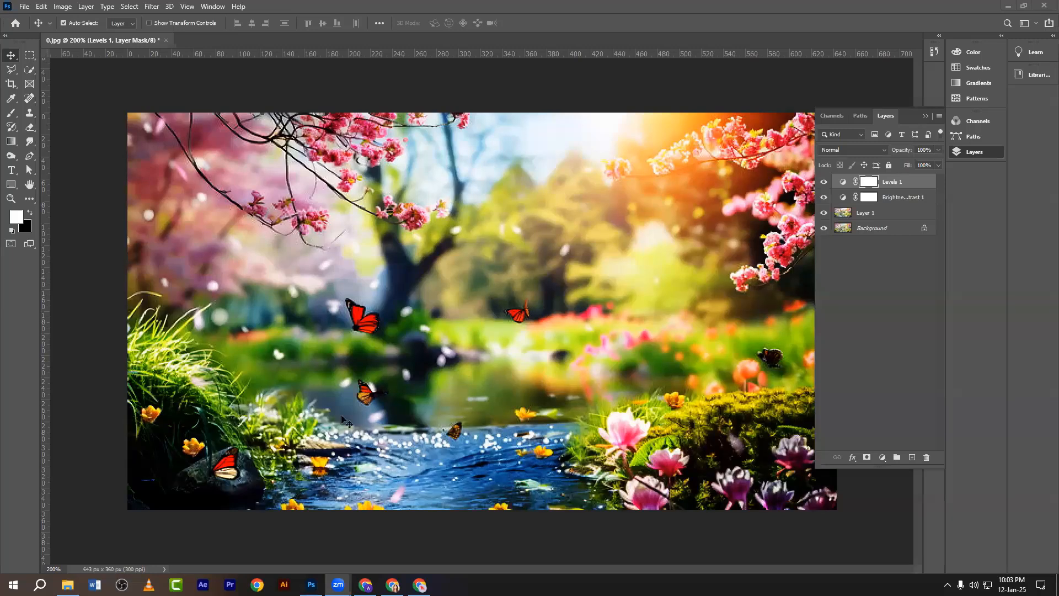
# Delete the Levels 1 and Brightness/Contrast 1 layers.
pyautogui.click(904, 182)
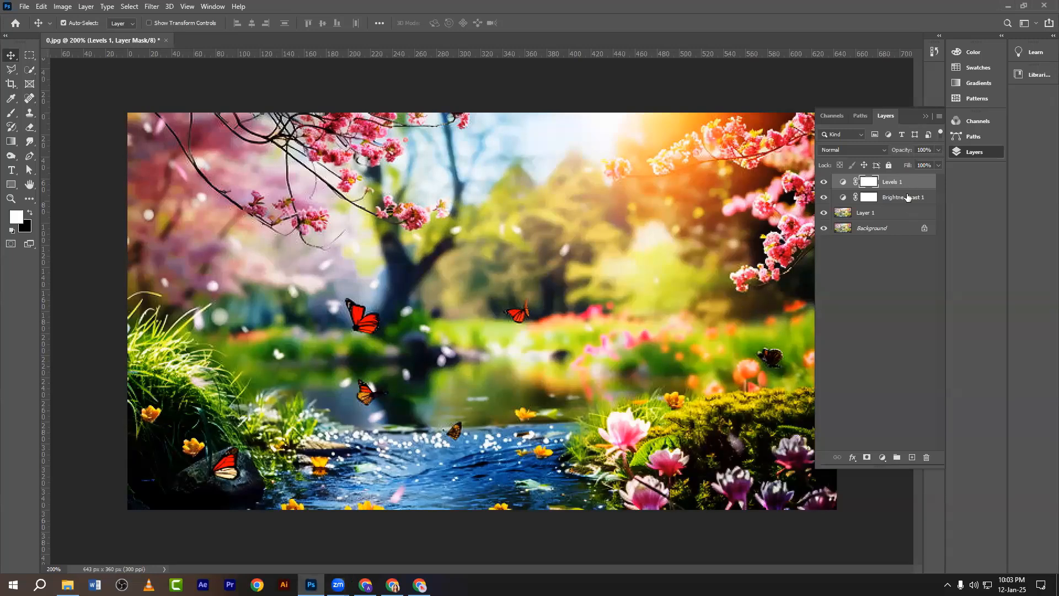
pyautogui.moveTo(896, 183); pyautogui.dragTo(925, 457)
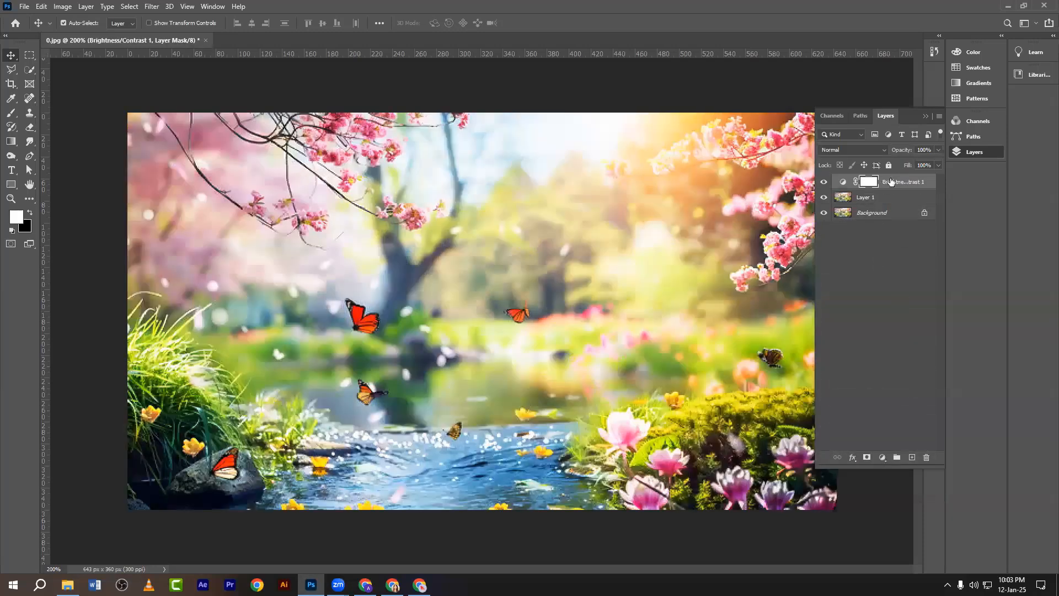
pyautogui.moveTo(891, 182); pyautogui.dragTo(925, 457)
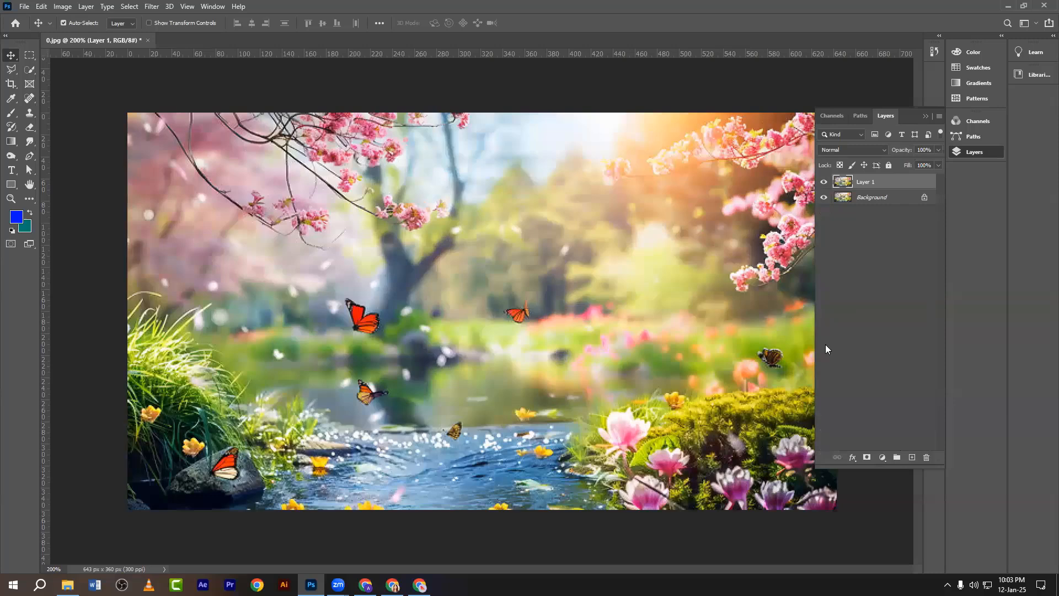
# Add a new Brightness/Contrast layer at Brightness -24 and Contrast 10.
pyautogui.click(883, 458)
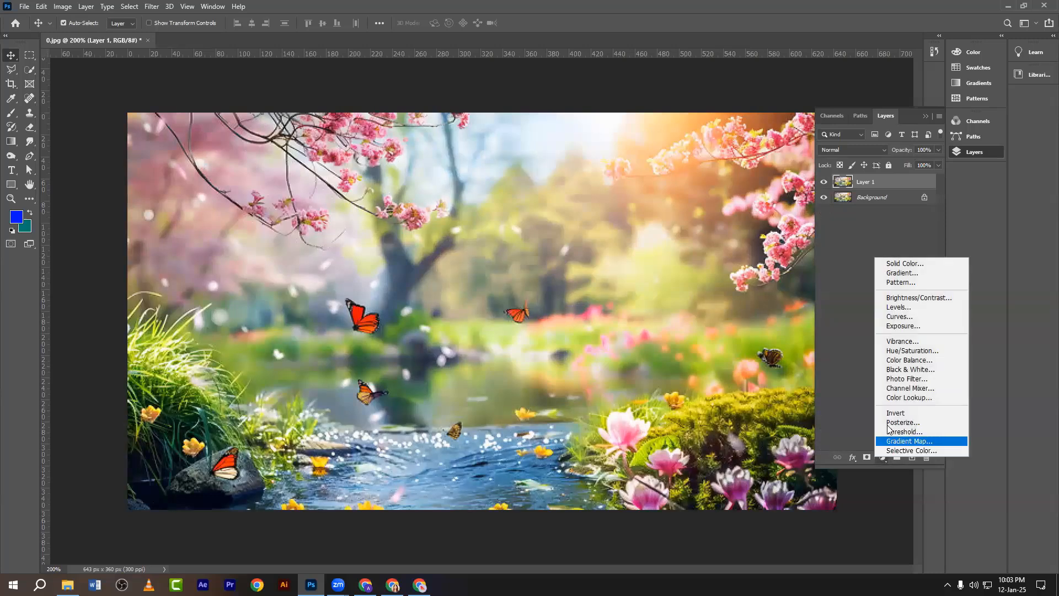
pyautogui.click(896, 300)
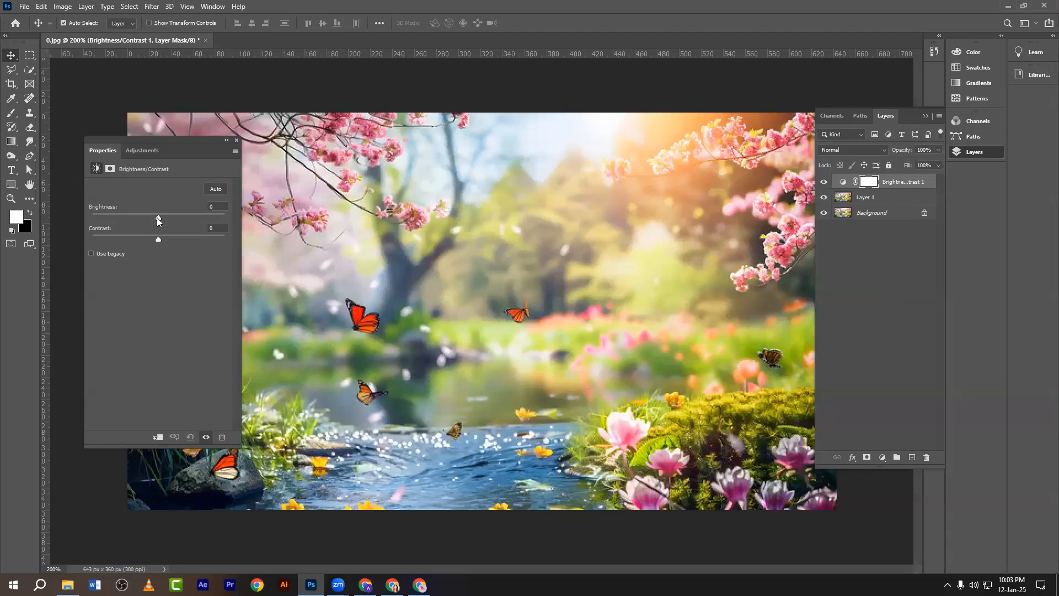
pyautogui.moveTo(157, 217); pyautogui.dragTo(176, 260)
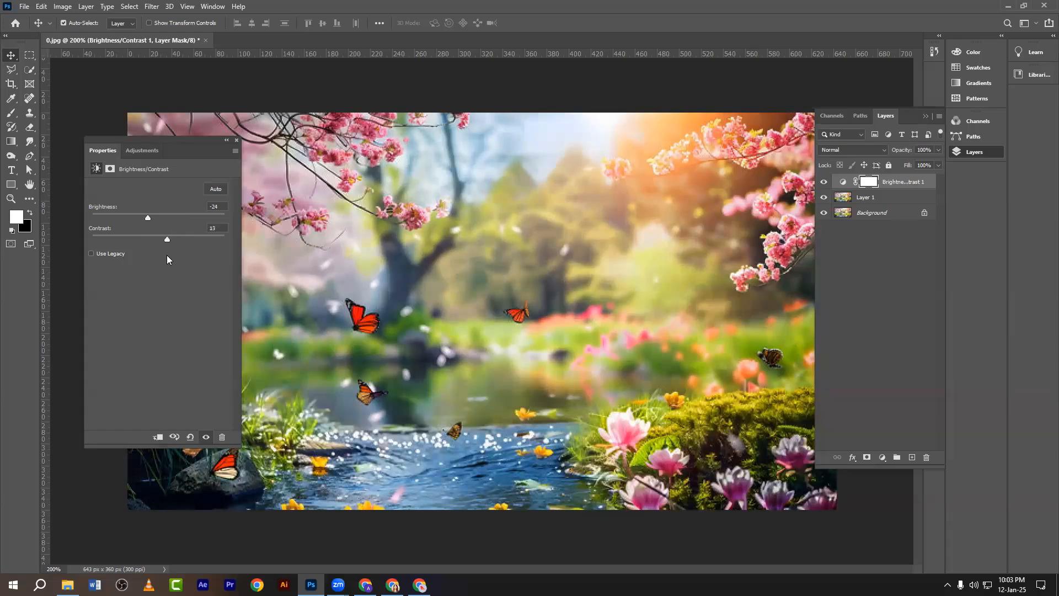
pyautogui.click(236, 140)
# Add a Levels layer with output black raised slightly and output white lowered to 217.
pyautogui.click(883, 458)
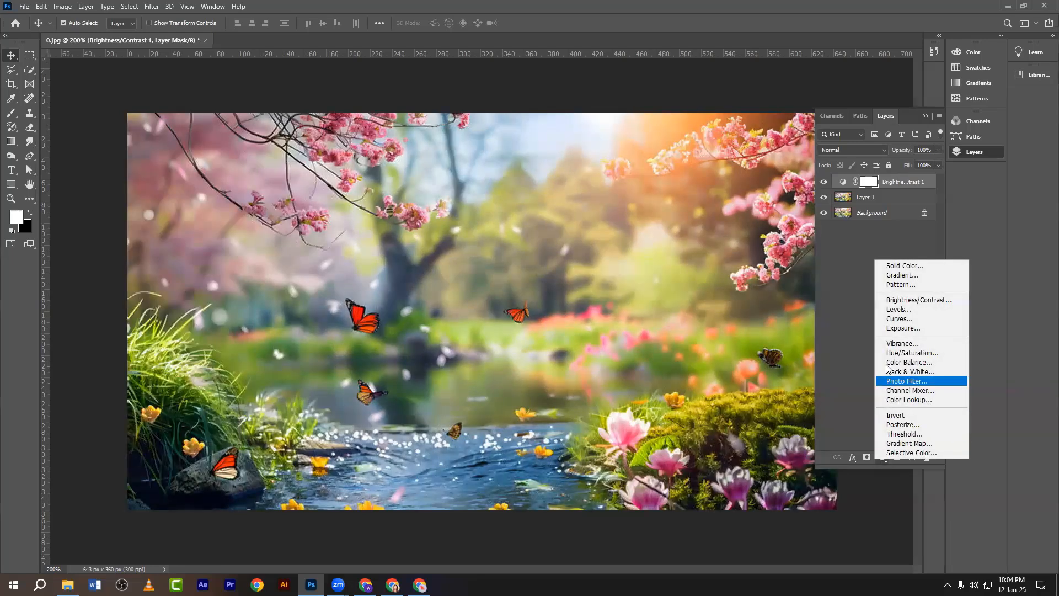
pyautogui.click(893, 316)
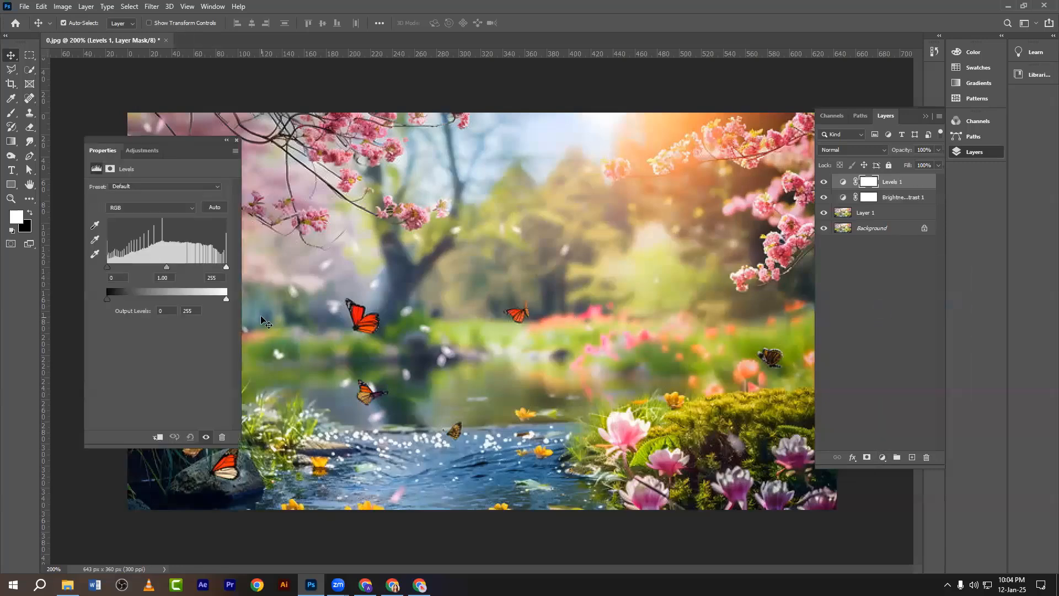
pyautogui.moveTo(107, 299); pyautogui.dragTo(135, 303)
pyautogui.moveTo(225, 297); pyautogui.dragTo(210, 296)
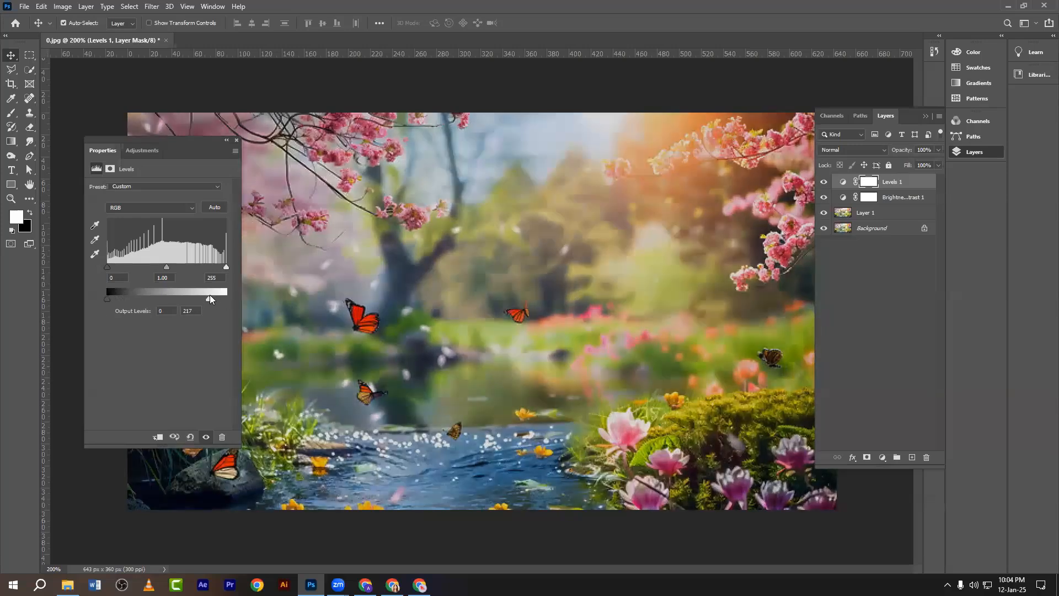
pyautogui.click(236, 139)
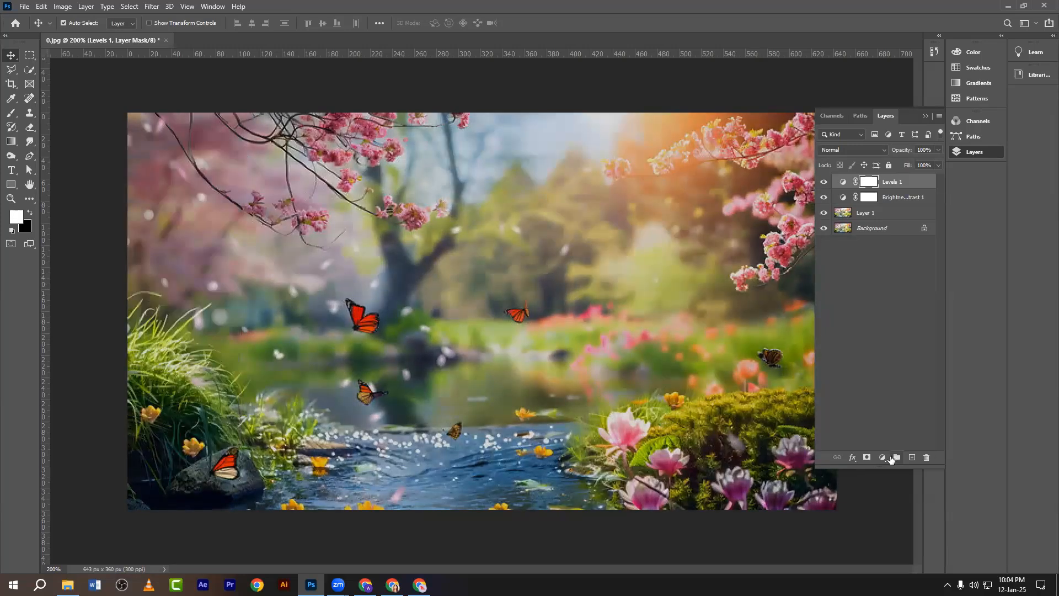
pyautogui.click(885, 457)
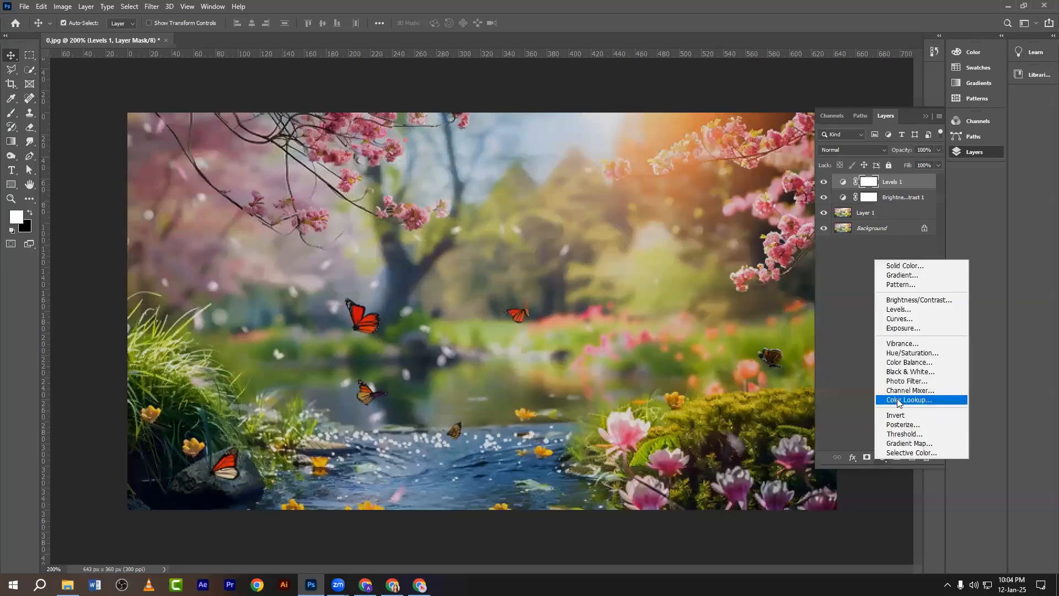
# Add a Vibrance adjustment layer with Vibrance at +100 and Saturation at 10, then close Properties.
pyautogui.click(899, 346)
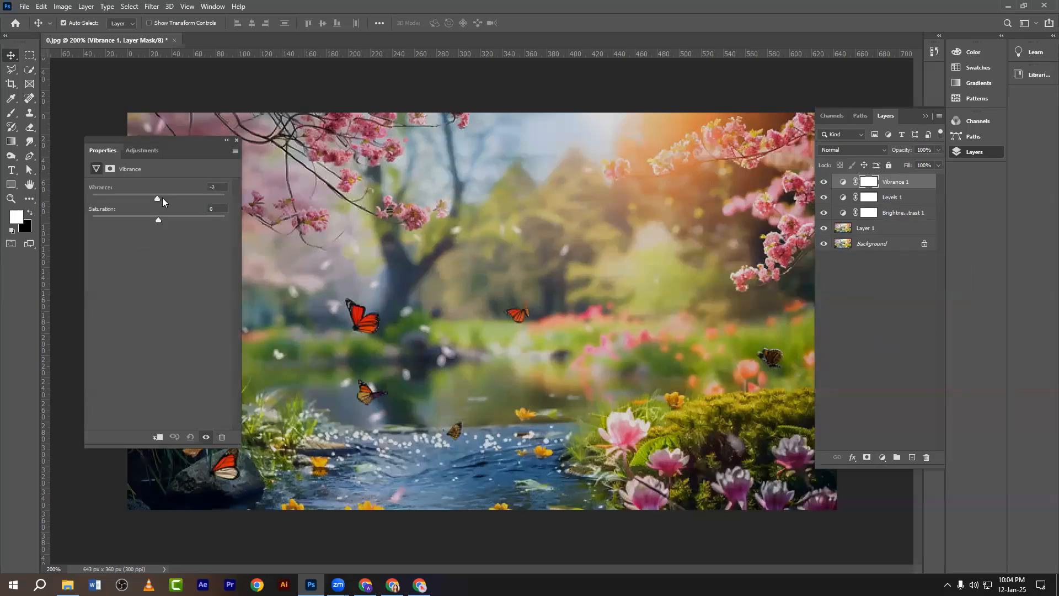
pyautogui.moveTo(201, 201); pyautogui.dragTo(229, 207)
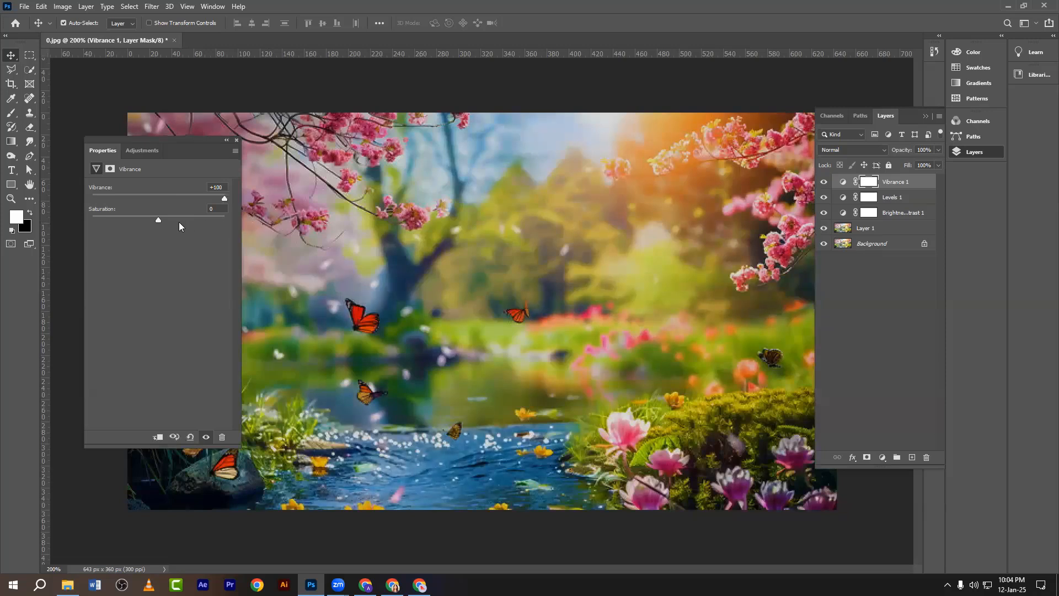
pyautogui.moveTo(157, 218); pyautogui.dragTo(182, 219)
pyautogui.click(216, 208)
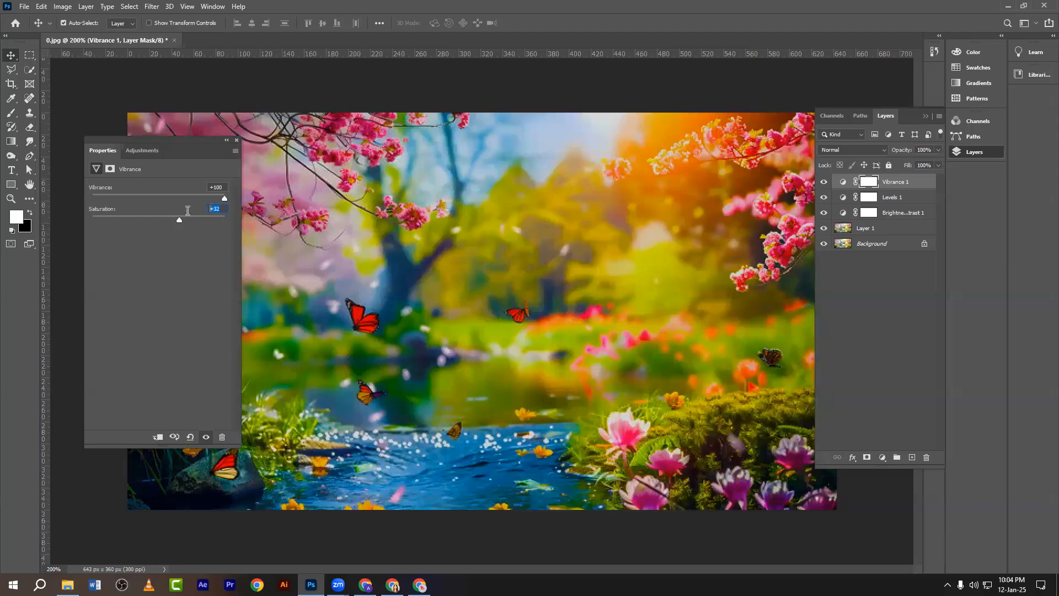
pyautogui.write('10')
pyautogui.press('Return')
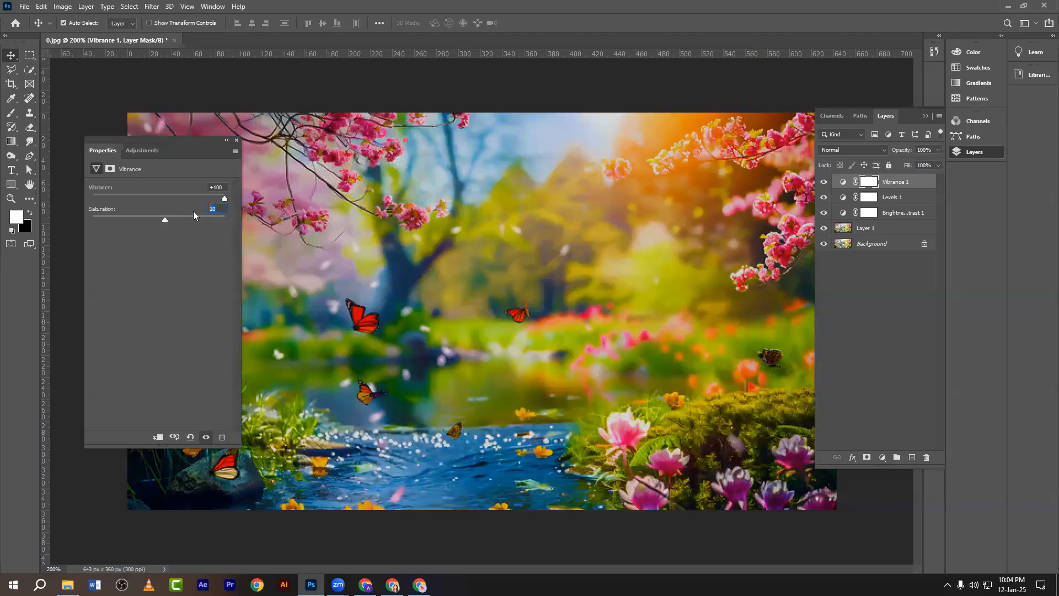
pyautogui.press('Return')
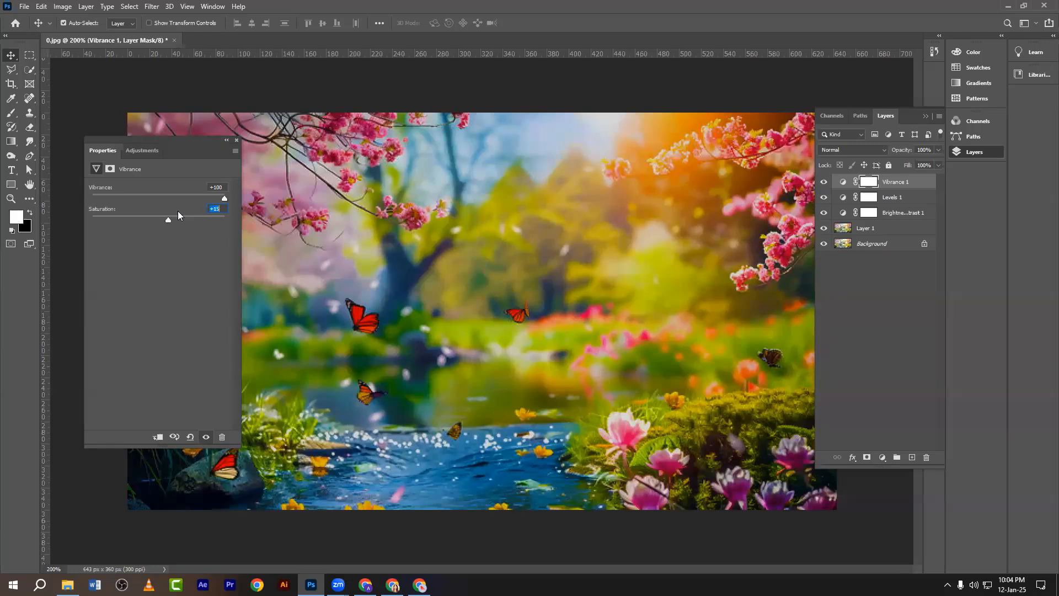
pyautogui.write('8')
pyautogui.press('Return')
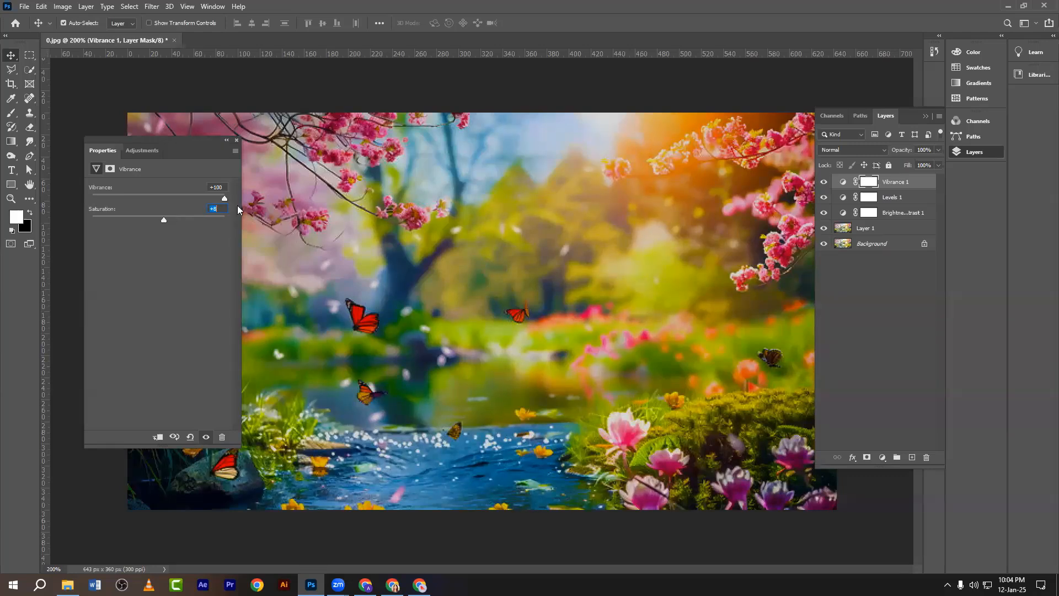
pyautogui.write('10')
pyautogui.click(237, 140)
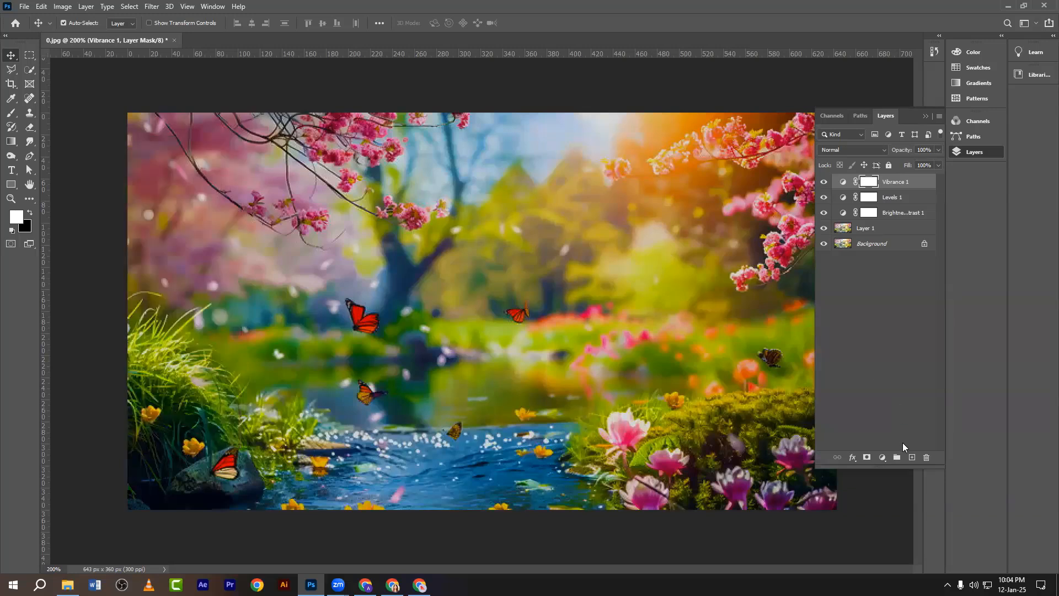
# Add a Hue/Saturation adjustment layer with the Master Hue shifted to about +17.
pyautogui.click(883, 457)
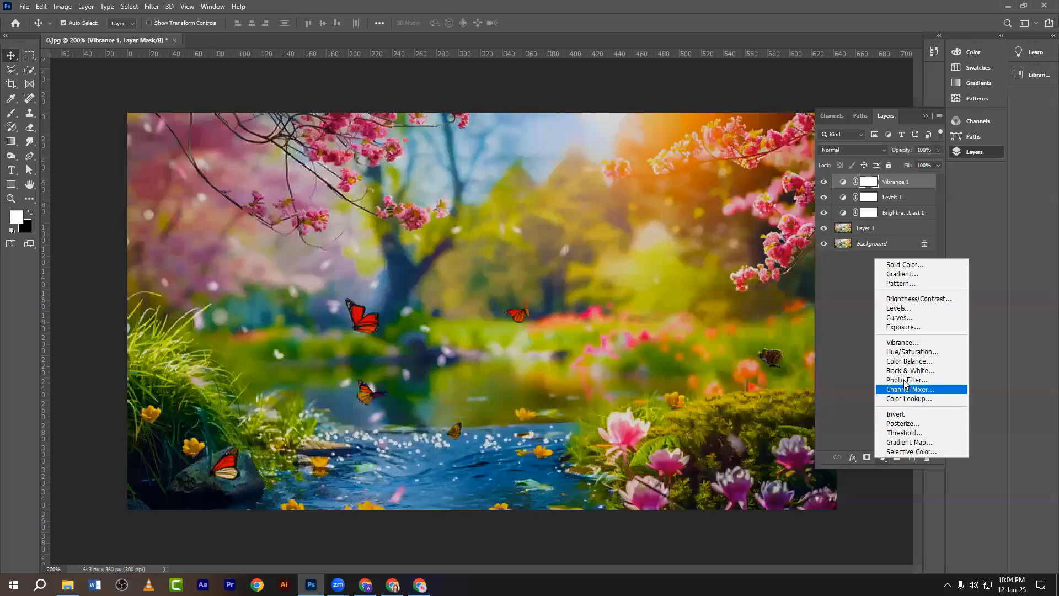
pyautogui.click(896, 353)
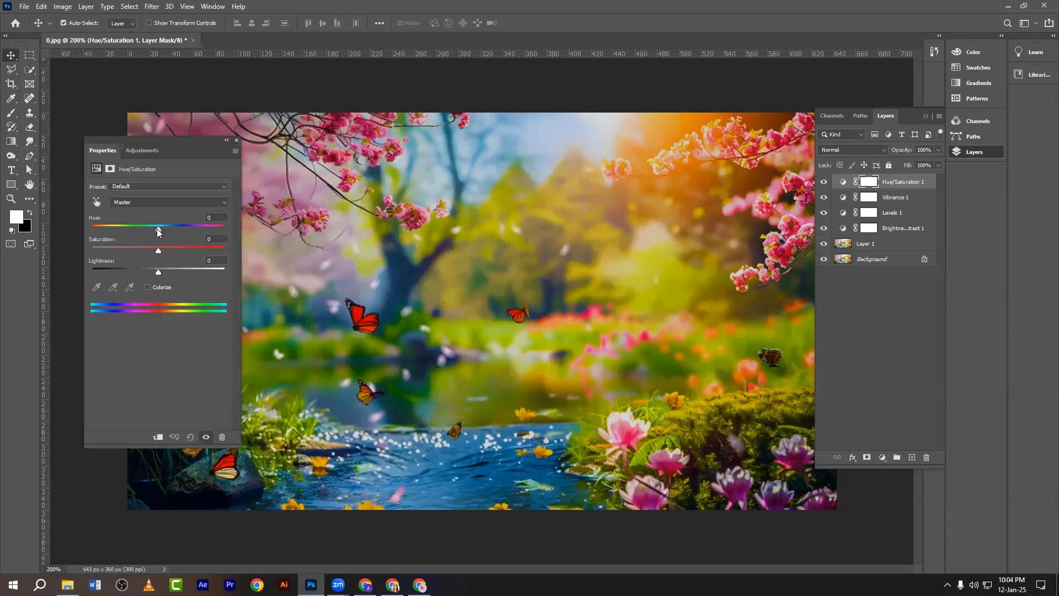
pyautogui.moveTo(157, 232)
pyautogui.mouseDown()
pyautogui.moveTo(148, 229)
pyautogui.moveTo(172, 238)
pyautogui.moveTo(148, 250)
pyautogui.moveTo(156, 250)
pyautogui.mouseUp()
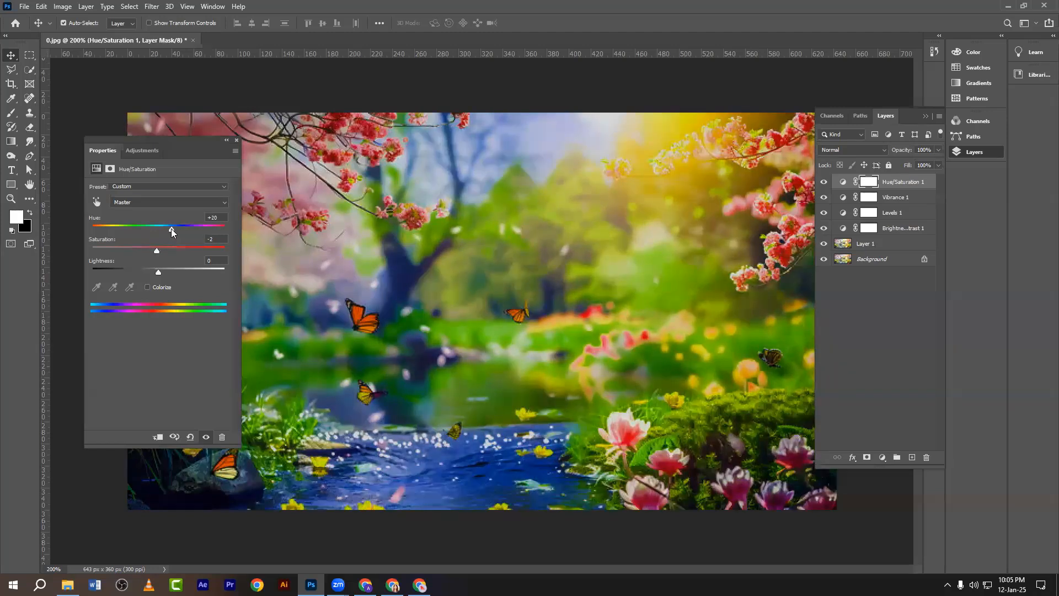
pyautogui.moveTo(171, 228); pyautogui.dragTo(173, 228)
pyautogui.moveTo(211, 141)
pyautogui.mouseDown()
pyautogui.moveTo(199, 165)
pyautogui.moveTo(208, 160)
pyautogui.mouseUp()
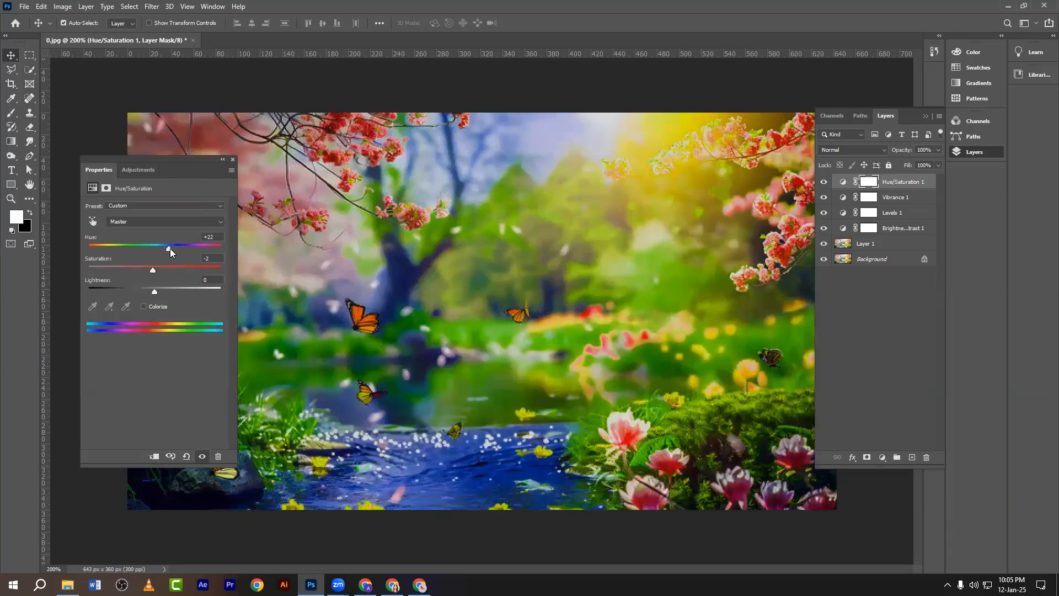
pyautogui.moveTo(170, 248); pyautogui.dragTo(166, 250)
pyautogui.click(234, 160)
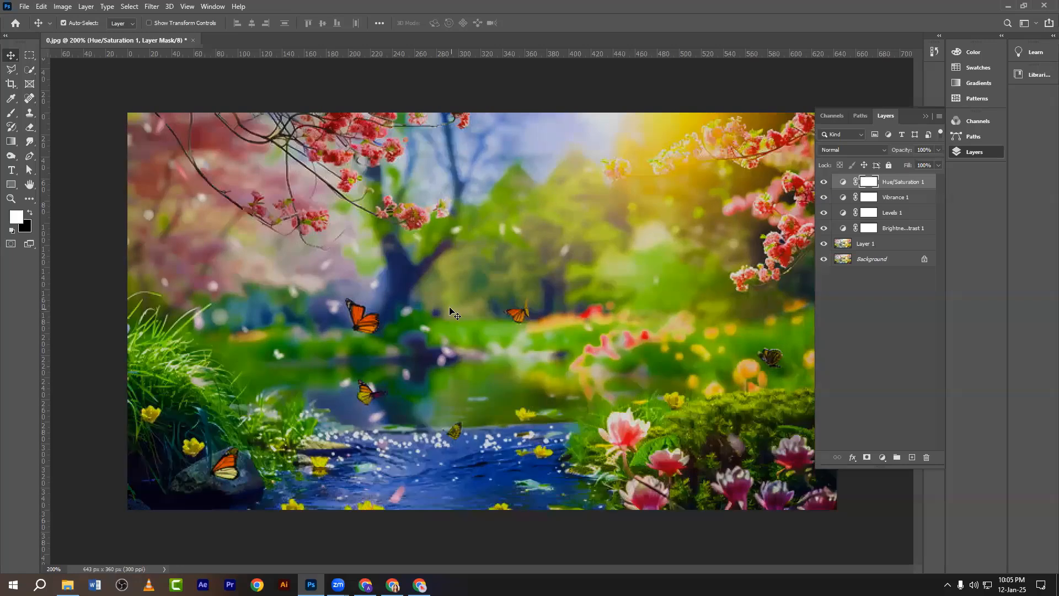
# Select the four adjustment layers and group them into Group 1 with Ctrl+G.
pyautogui.click(900, 229)
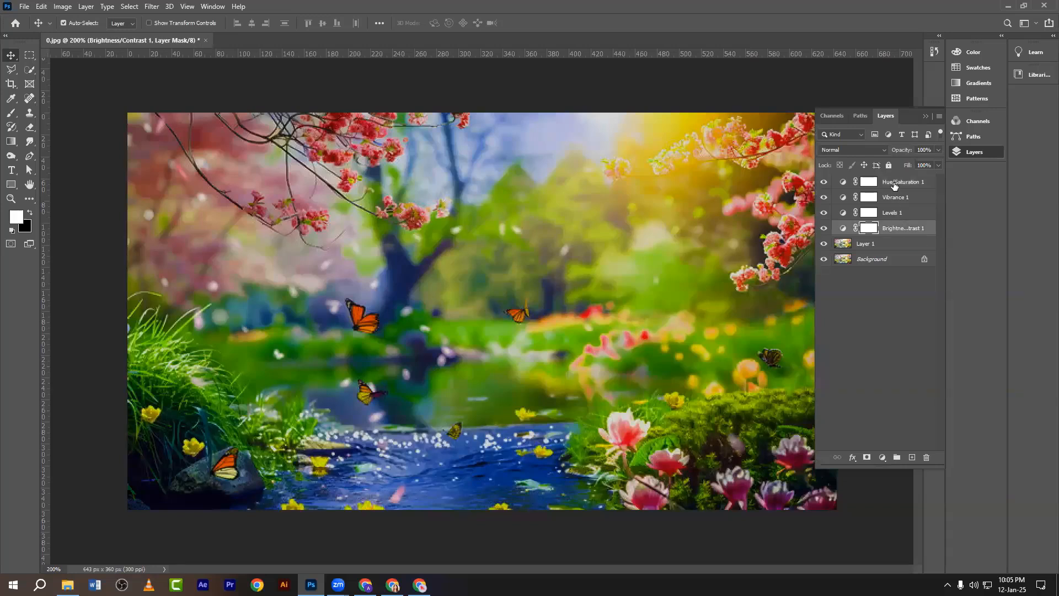
pyautogui.keyDown('shift'); pyautogui.click(894, 185); pyautogui.keyUp('shift')
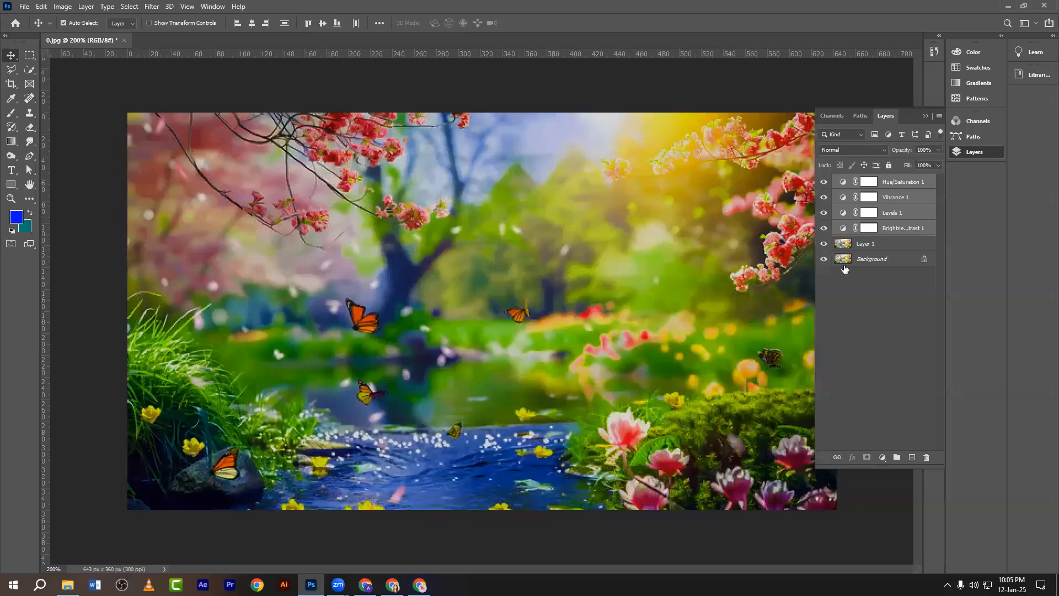
pyautogui.click(895, 230)
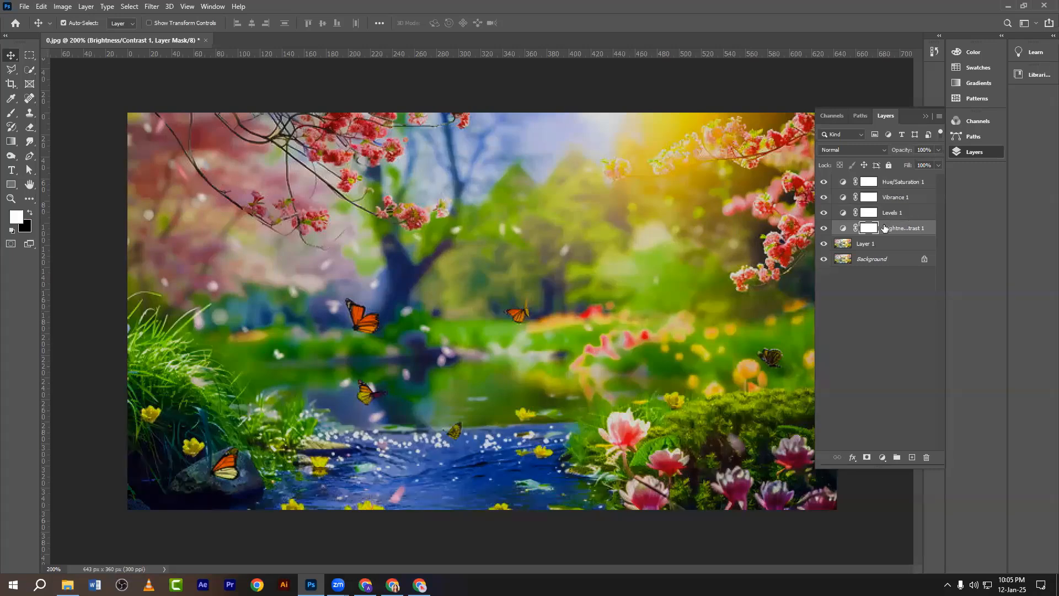
pyautogui.click(898, 229)
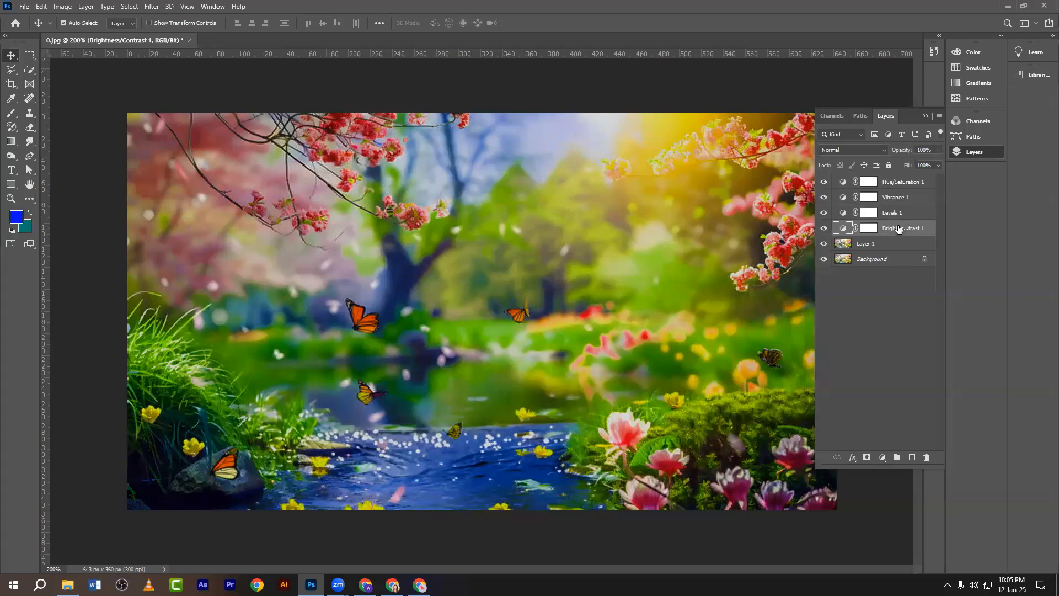
pyautogui.keyDown('shift'); pyautogui.click(899, 183); pyautogui.keyUp('shift')
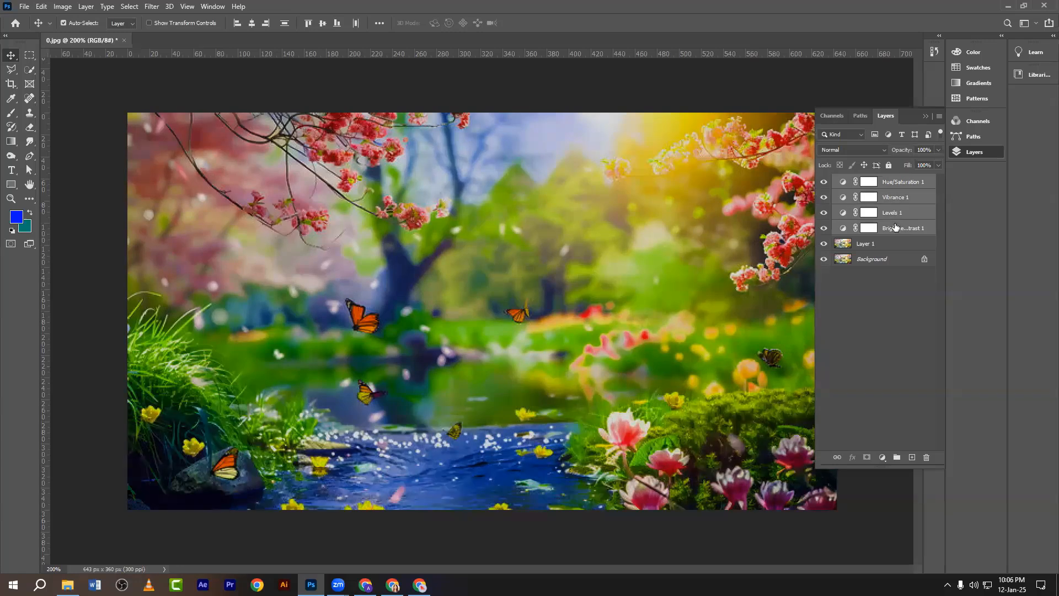
pyautogui.hotkey('ctrl', 'g')
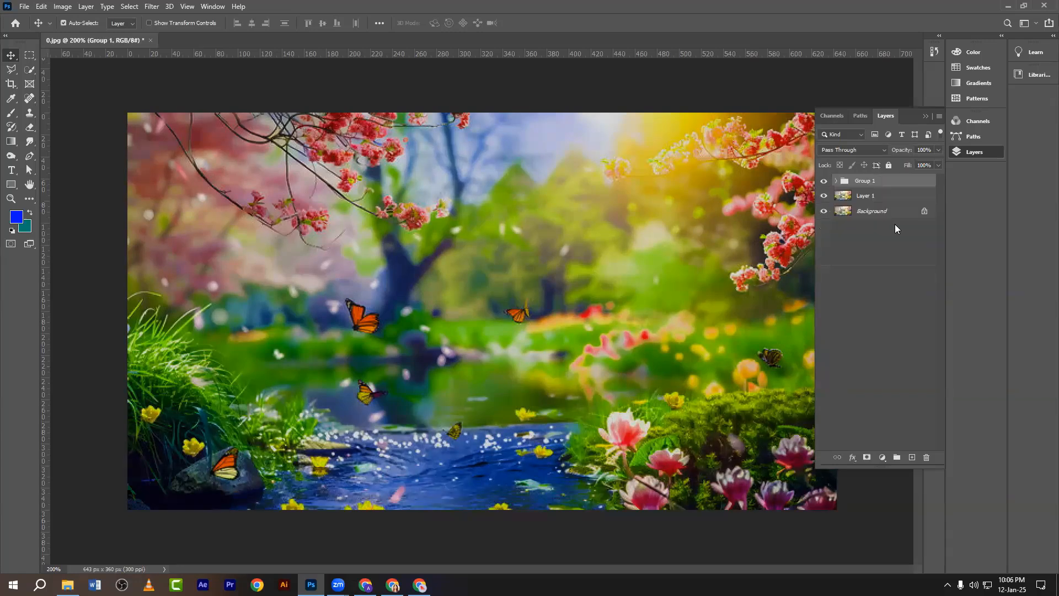
# Toggle Group 1's visibility to compare the graded and ungraded image.
pyautogui.click(823, 182)
pyautogui.click(823, 181)
pyautogui.click(823, 181)
pyautogui.click(824, 181)
pyautogui.click(823, 181)
pyautogui.click(824, 181)
# Move Layer 1 into Group 1 and compare the image with the group hidden and shown.
pyautogui.click(862, 197)
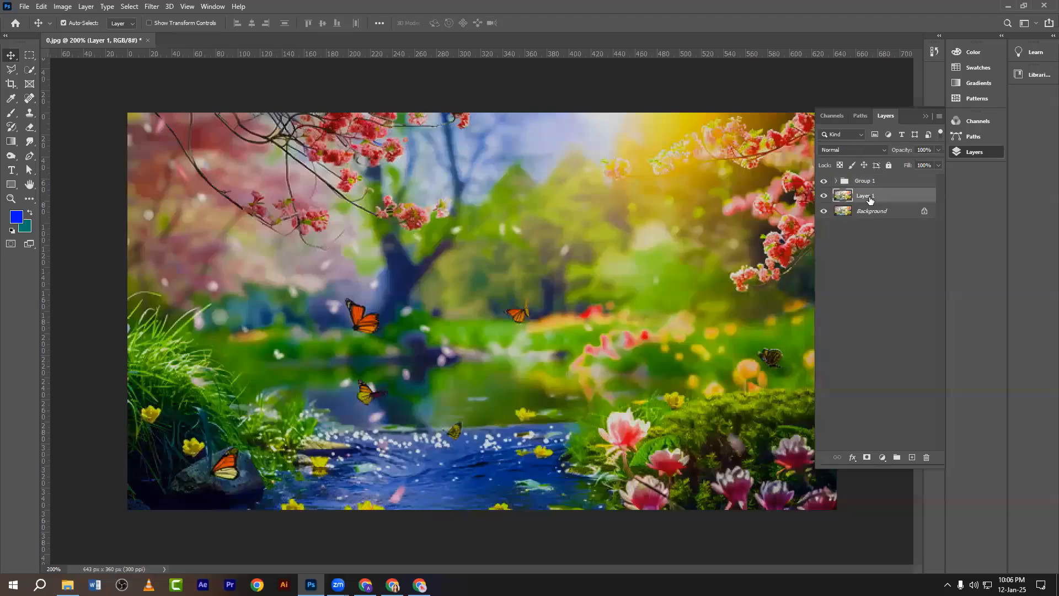
pyautogui.moveTo(880, 200); pyautogui.dragTo(834, 188)
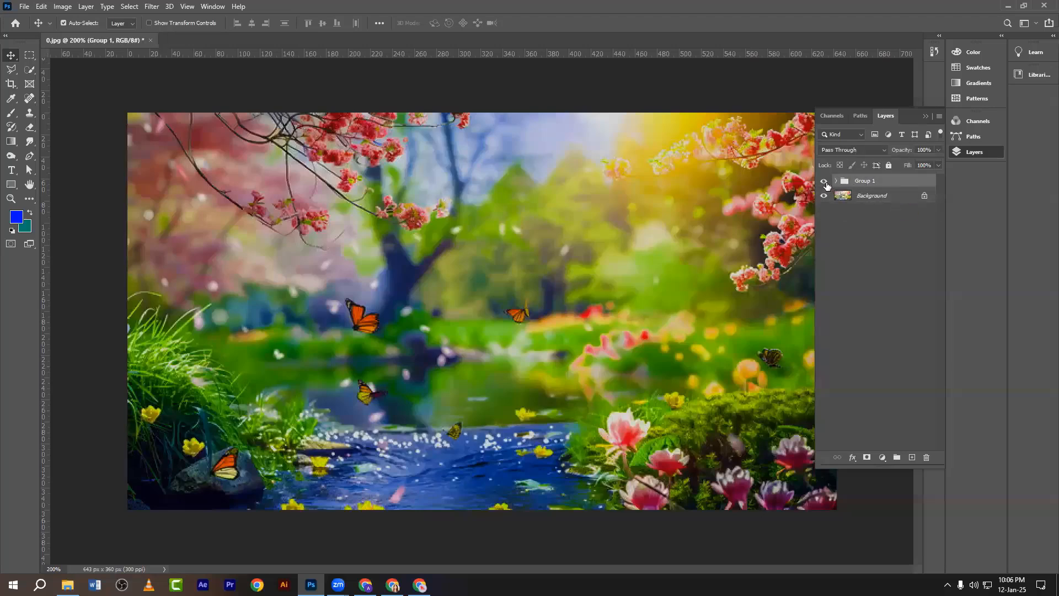
pyautogui.click(824, 181)
pyautogui.click(824, 181)
pyautogui.click(881, 458)
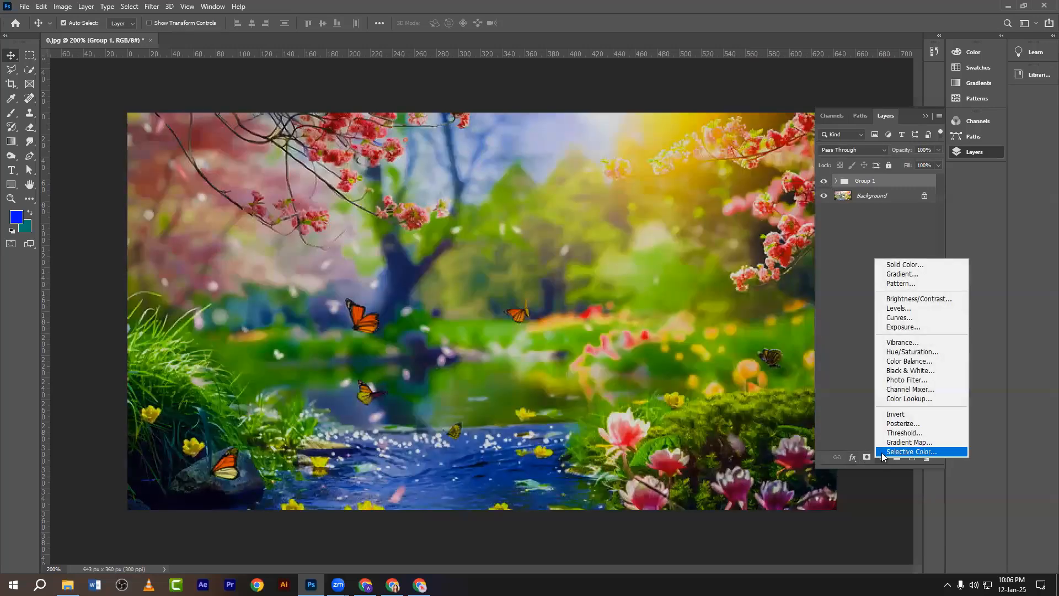
pyautogui.click(896, 400)
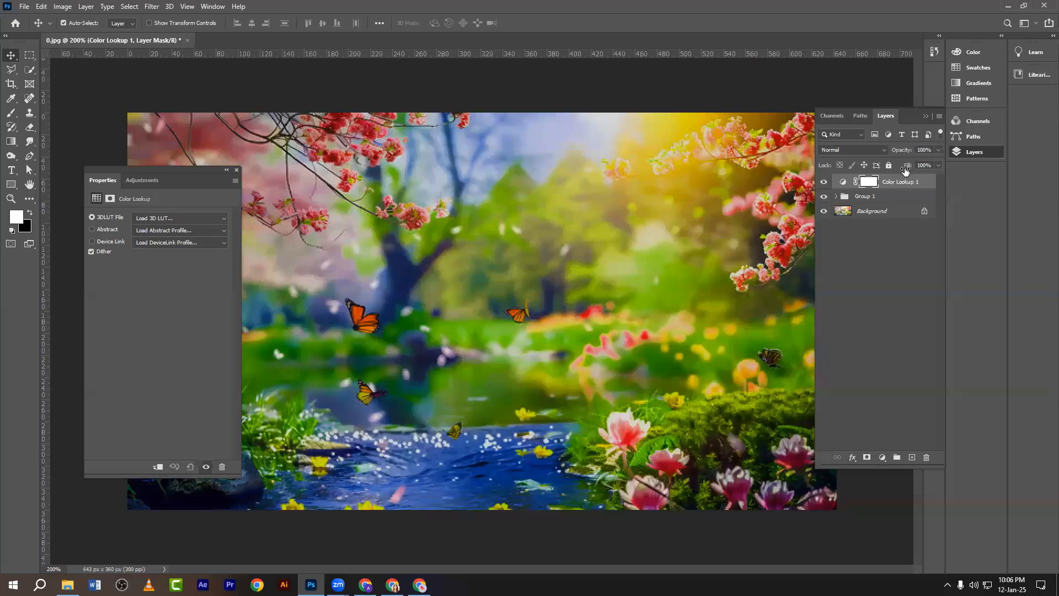
pyautogui.click(875, 197)
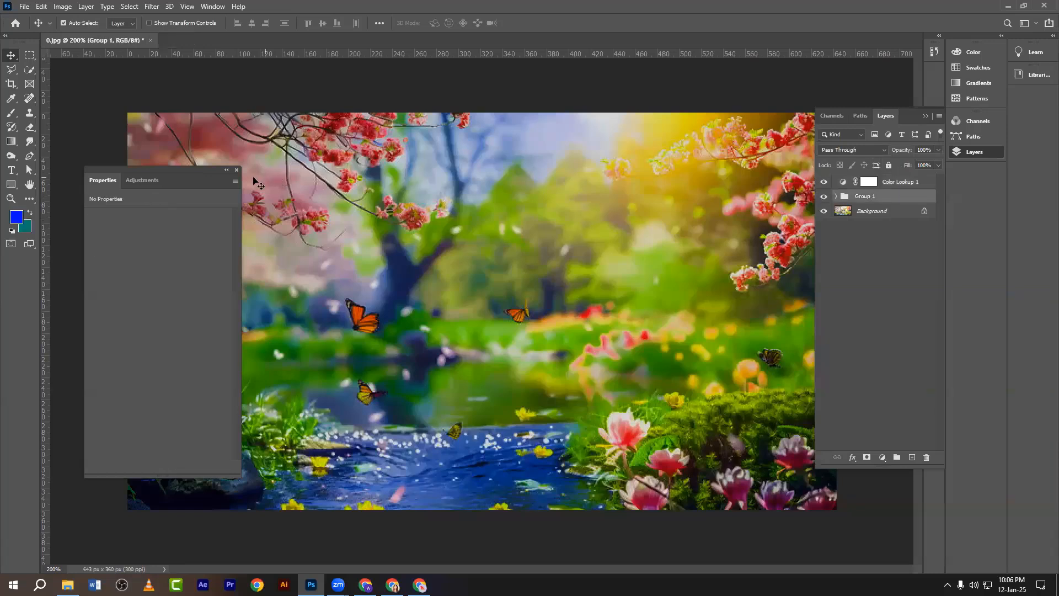
pyautogui.click(236, 169)
pyautogui.click(898, 183)
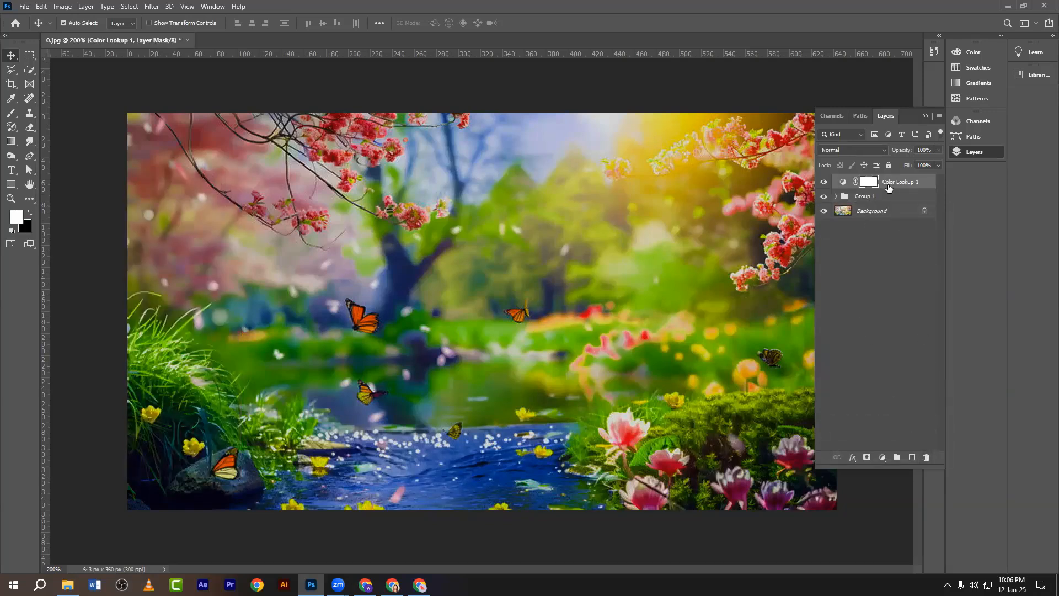
pyautogui.moveTo(889, 185); pyautogui.dragTo(925, 455)
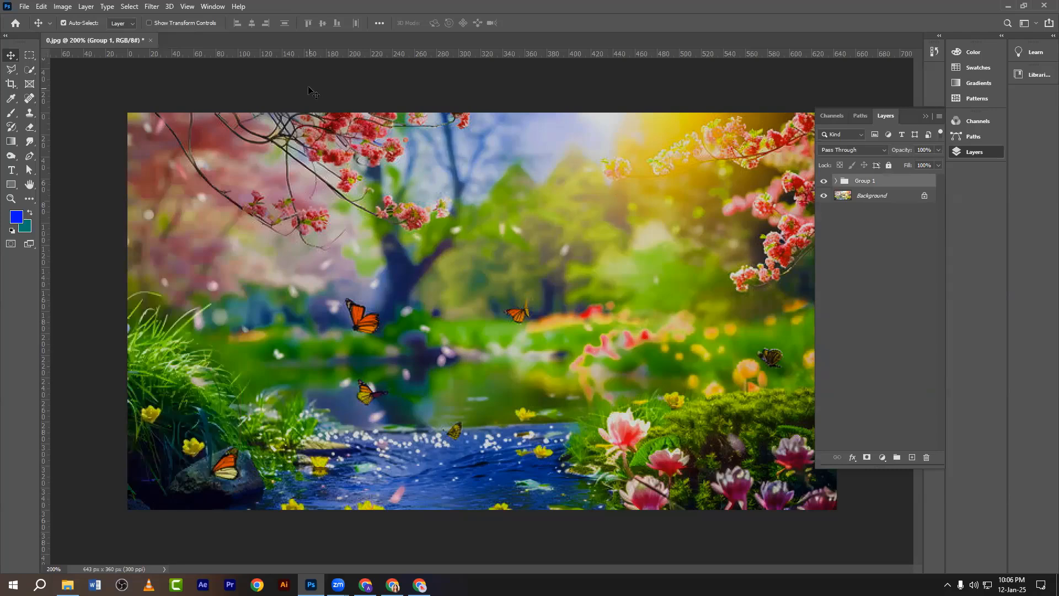
# Take an annotated screenshot of the File menu highlighting the Export entry.
pyautogui.click(24, 7)
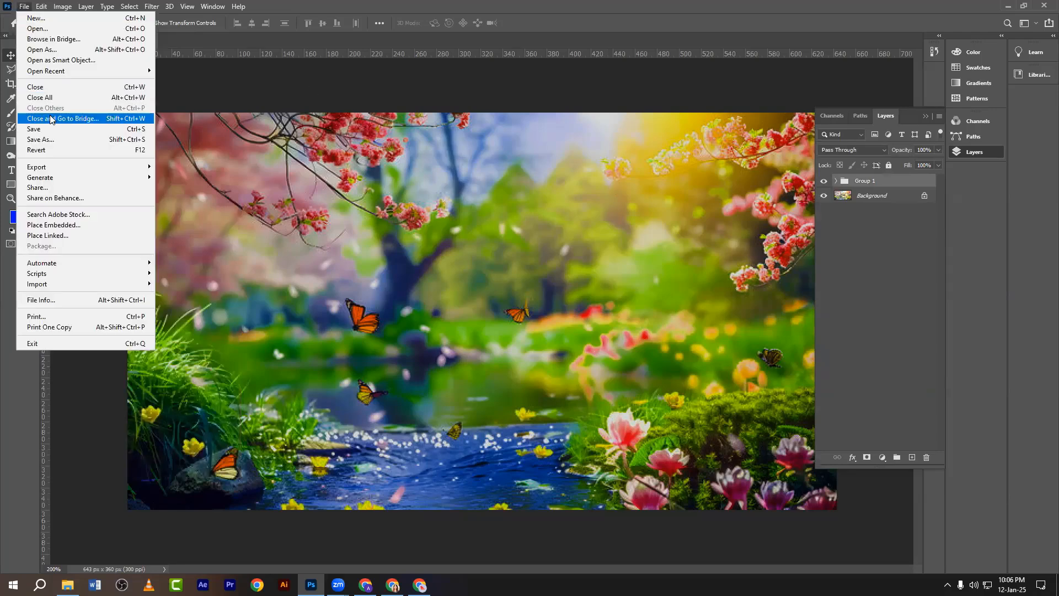
pyautogui.moveTo(43, 178)
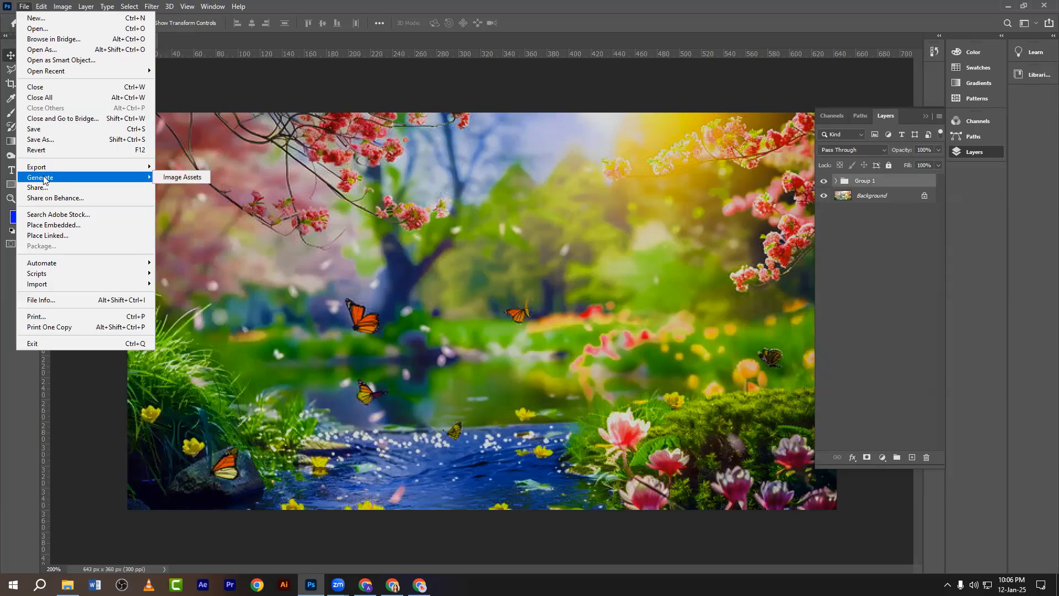
pyautogui.press('Print')
pyautogui.moveTo(1, 1); pyautogui.dragTo(199, 397)
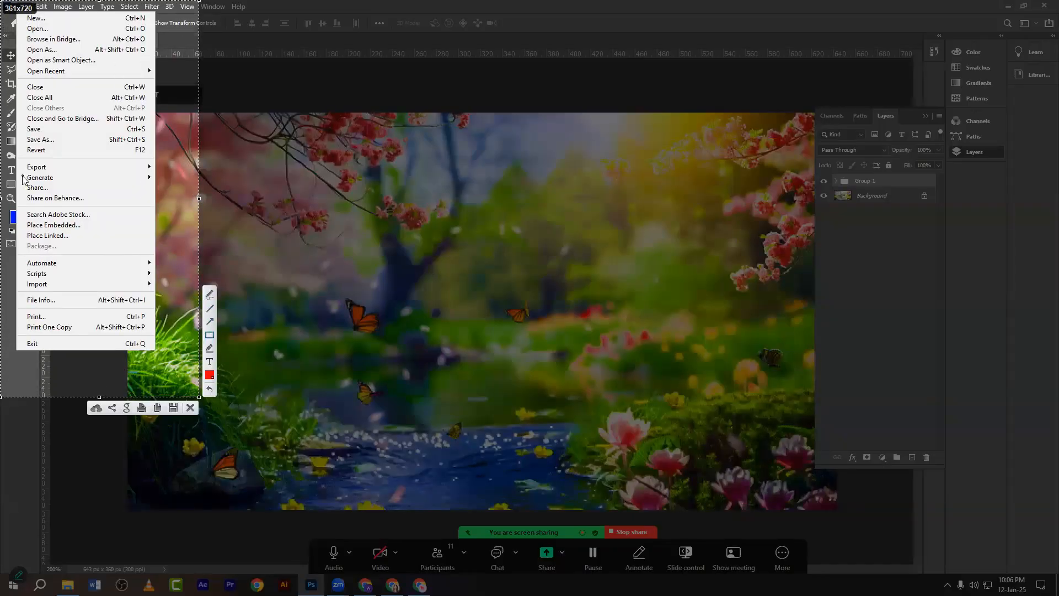
pyautogui.moveTo(21, 161); pyautogui.dragTo(151, 171)
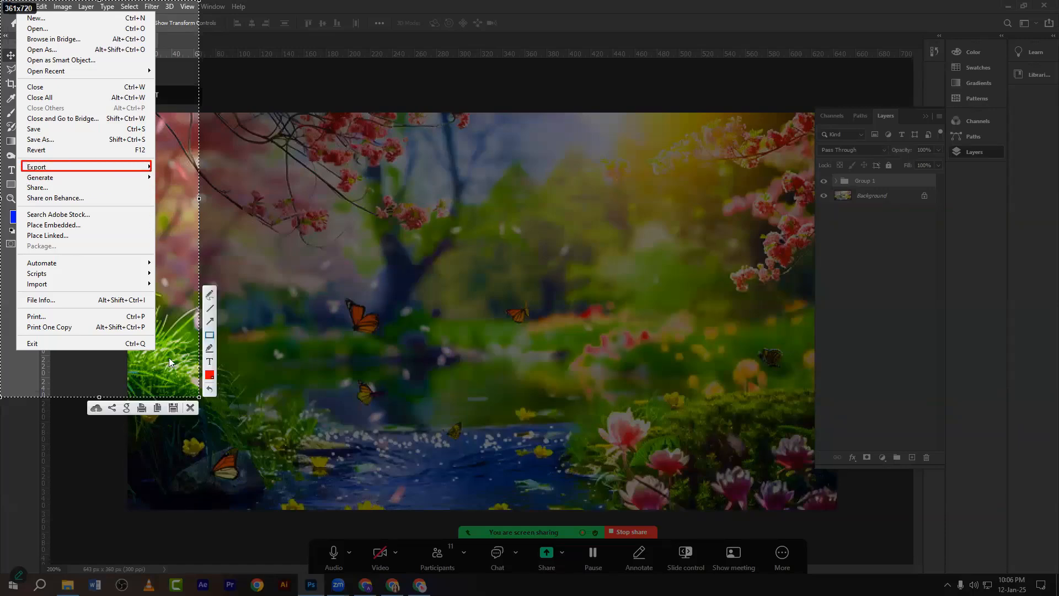
pyautogui.click(189, 407)
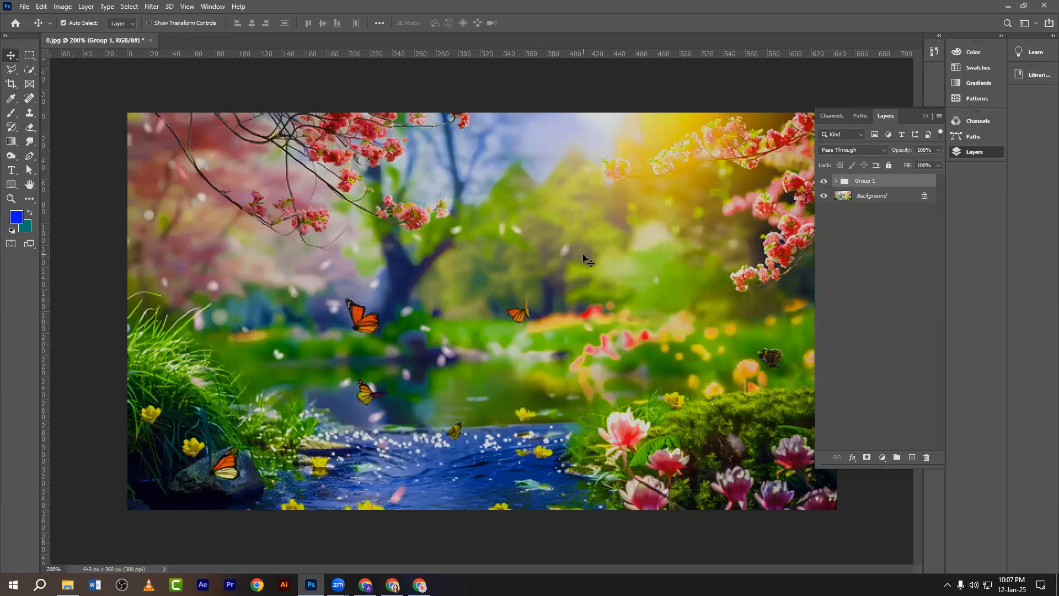
# Take a screenshot of the Export submenu with a red outline and arrow marking Color Lookup Tables.
pyautogui.click(24, 8)
pyautogui.moveTo(99, 166)
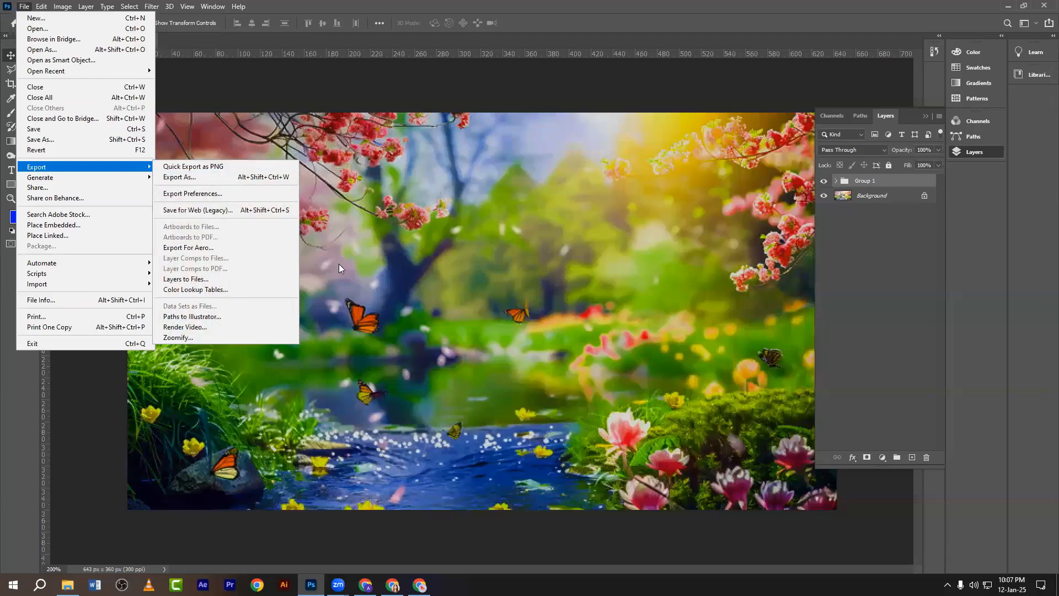
pyautogui.press('Print')
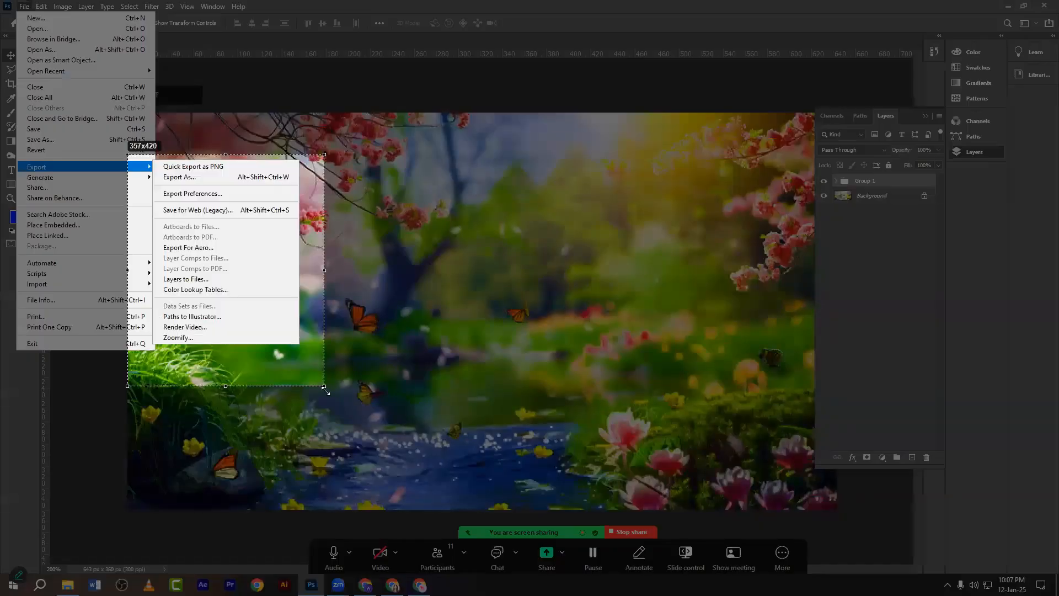
pyautogui.moveTo(127, 154); pyautogui.dragTo(324, 386)
pyautogui.moveTo(324, 347); pyautogui.dragTo(325, 351)
pyautogui.moveTo(156, 285); pyautogui.dragTo(245, 298)
pyautogui.click(334, 320)
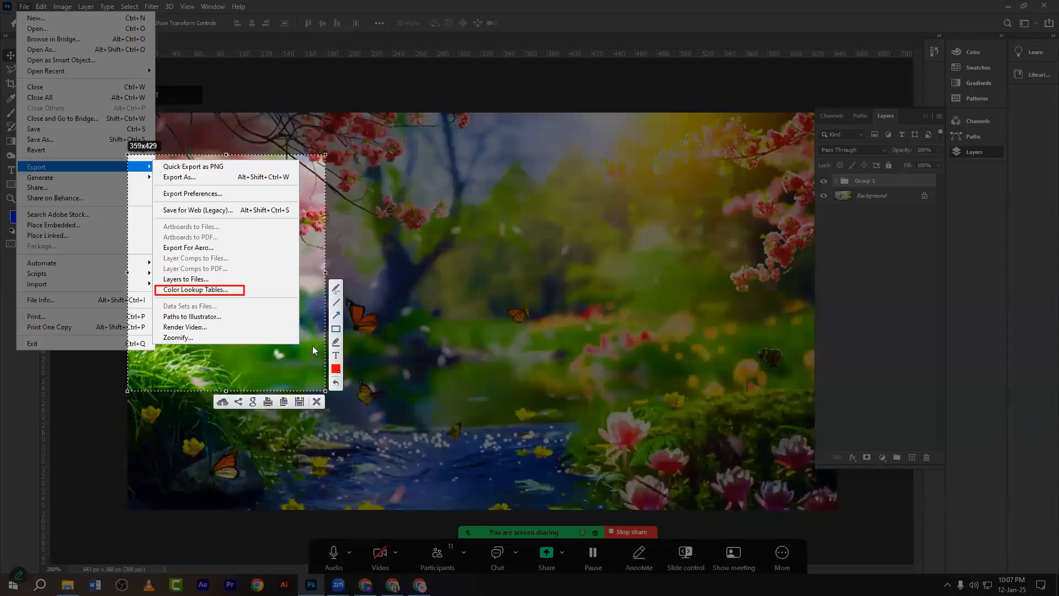
pyautogui.moveTo(267, 362); pyautogui.dragTo(232, 302)
pyautogui.click(319, 404)
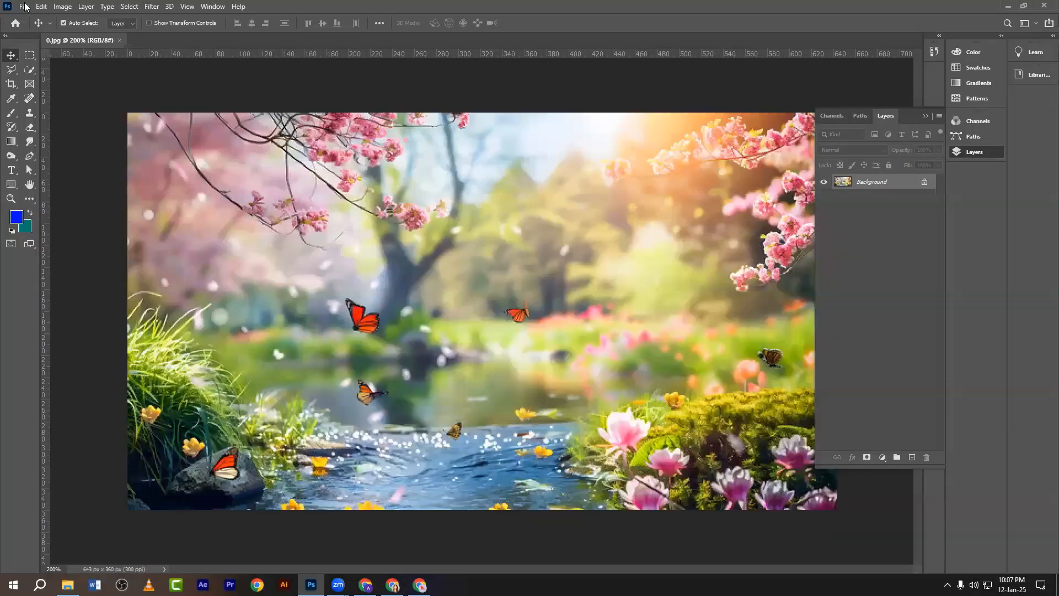
# Try exporting Color Lookup Tables from the plain image and dismiss the no-adjustment-layers alert.
pyautogui.click(25, 6)
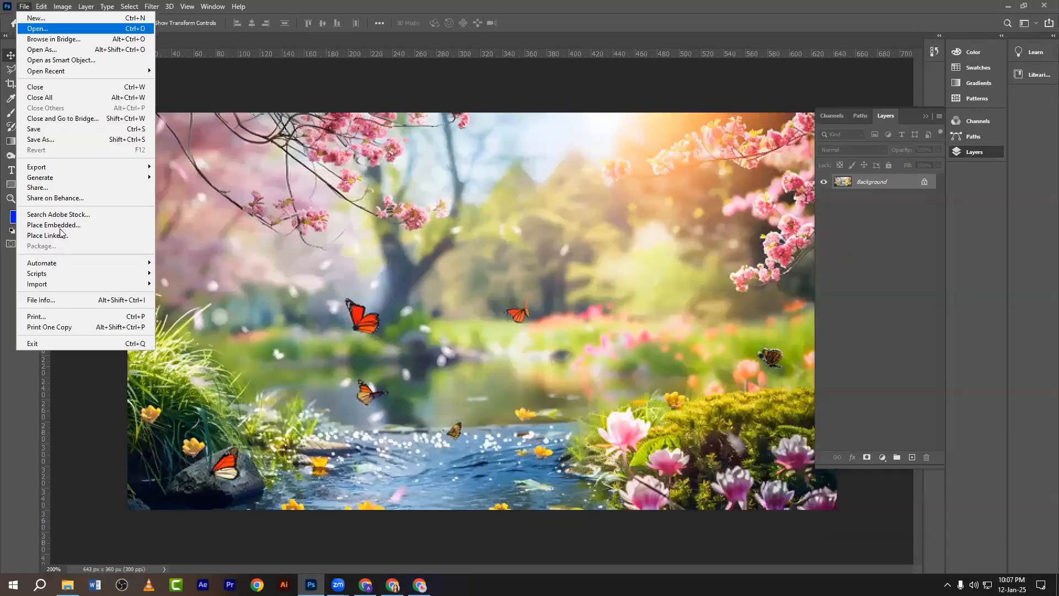
pyautogui.moveTo(46, 167)
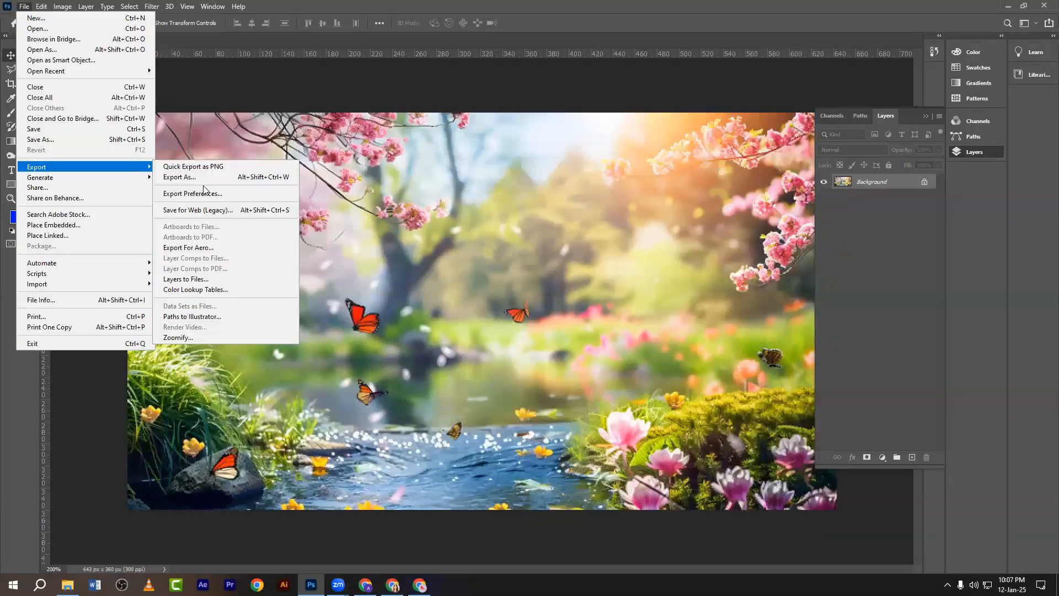
pyautogui.click(203, 291)
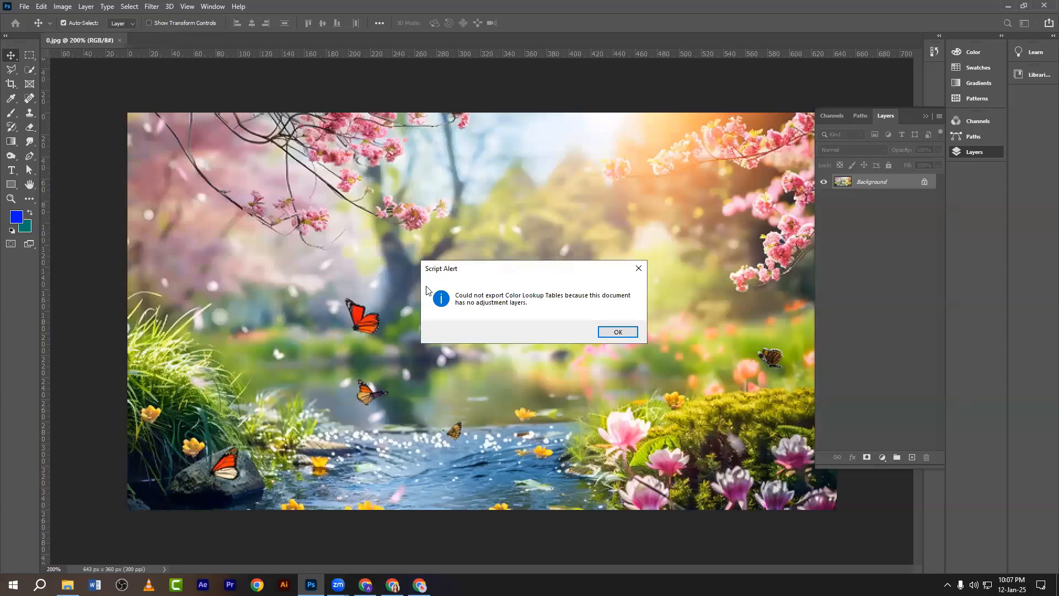
pyautogui.click(639, 269)
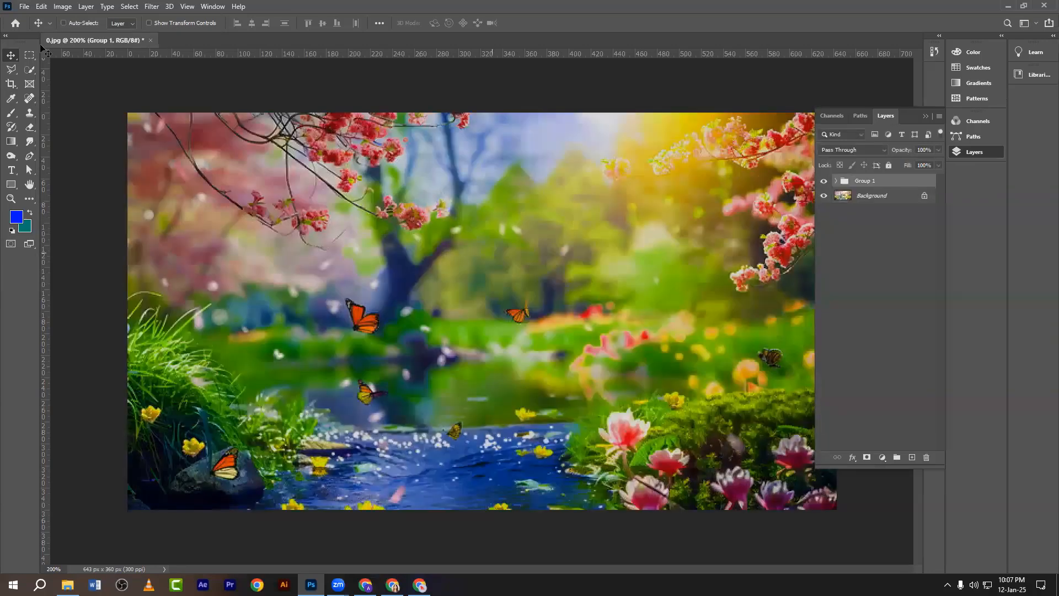
# Open File > Export > Color Lookup Tables again for the document containing Group 1.
pyautogui.click(24, 7)
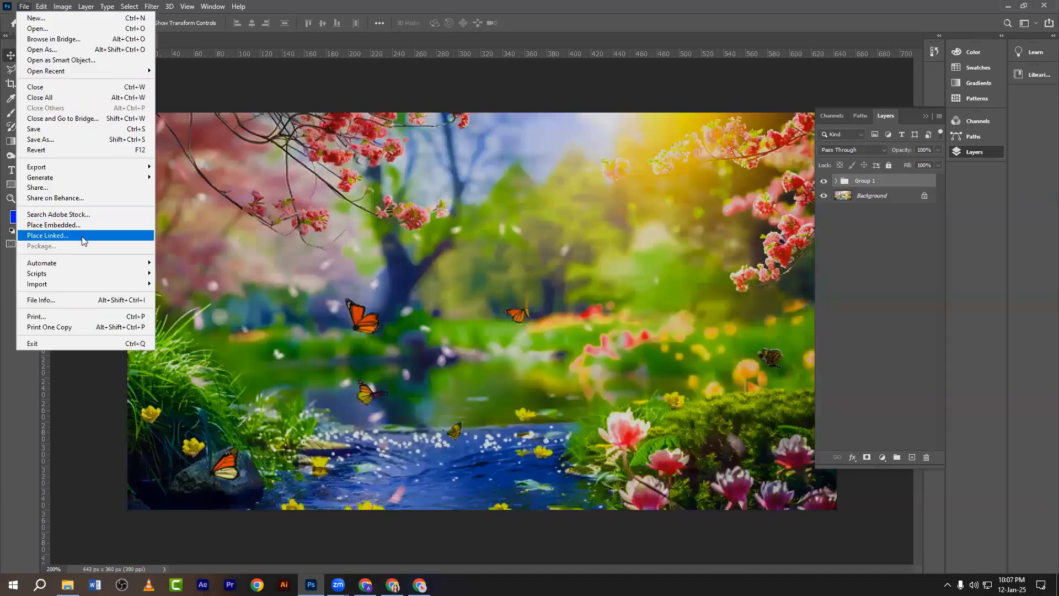
pyautogui.moveTo(43, 167)
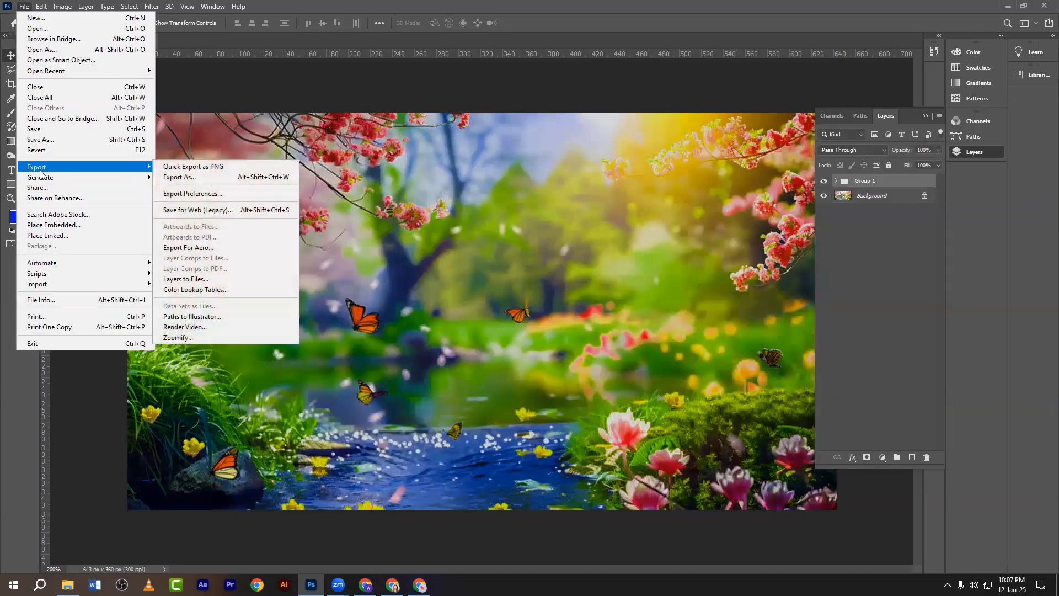
pyautogui.click(173, 289)
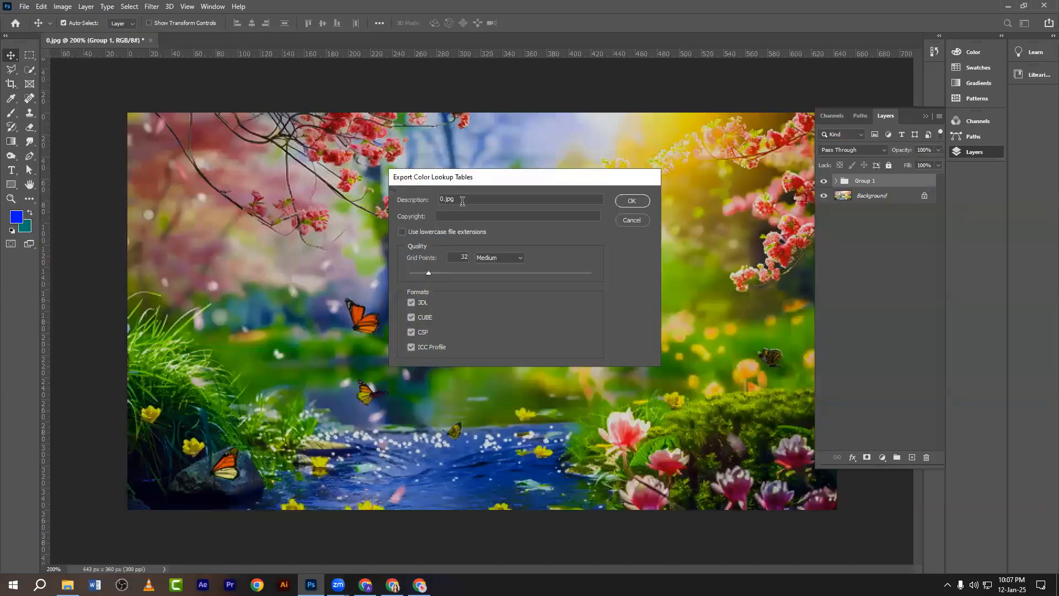
# Set the lookup-table description to 'high saturate' and fill in the copyright holder.
pyautogui.moveTo(462, 201); pyautogui.dragTo(388, 208)
pyautogui.write('color l')
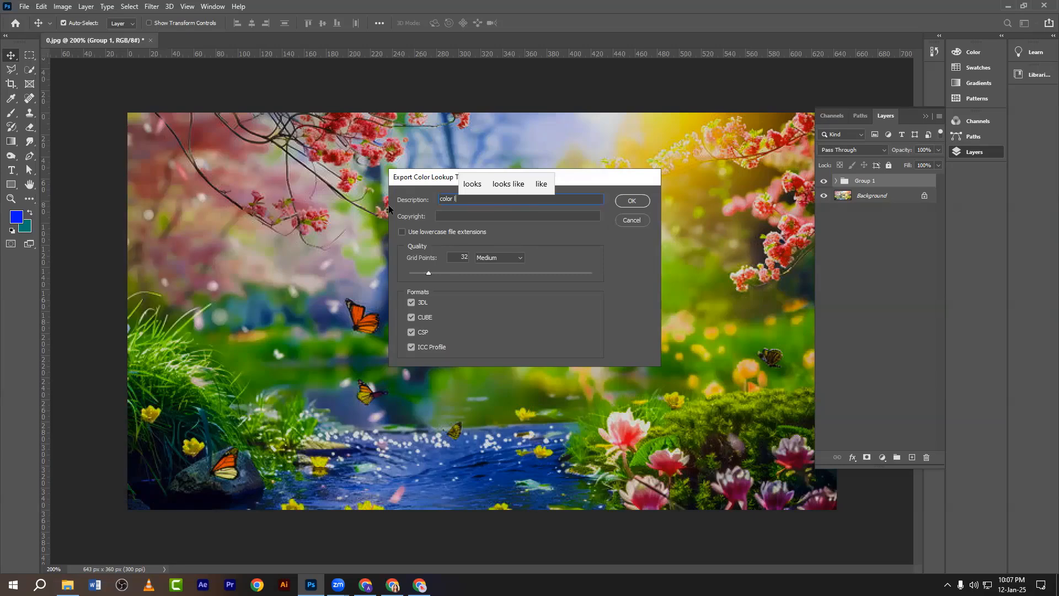
pyautogui.press('BackSpace')
pyautogui.press('BackSpace')
pyautogui.press('BackSpace')
pyautogui.press('BackSpace')
pyautogui.press('BackSpace')
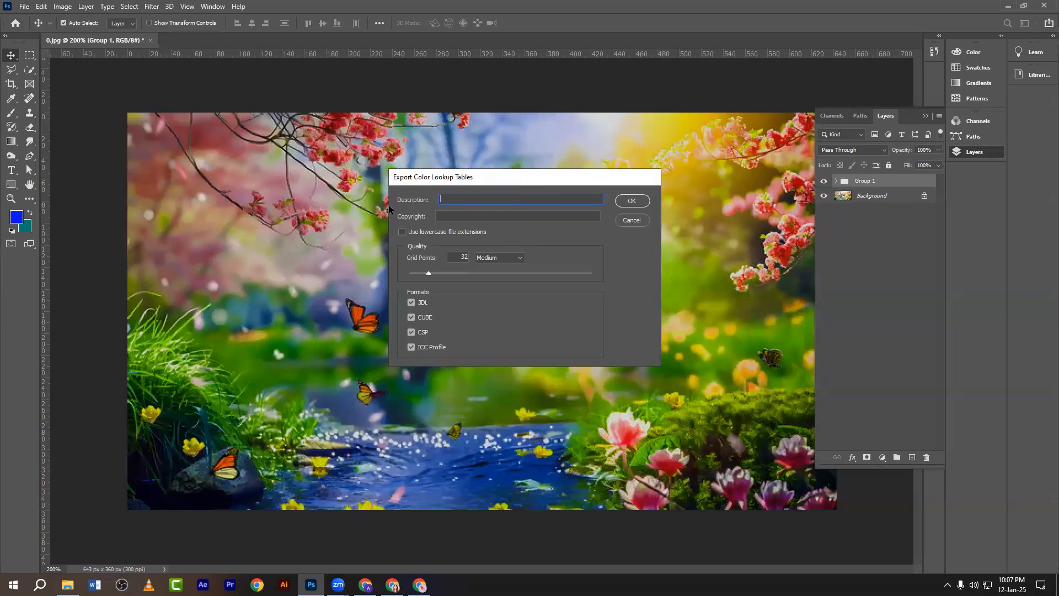
pyautogui.write('high ')
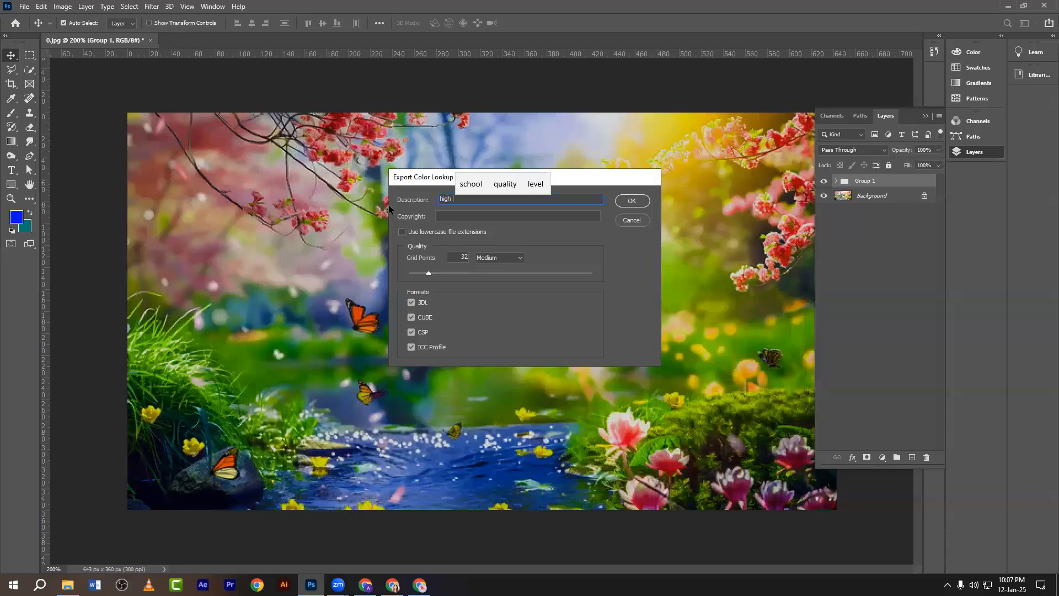
pyautogui.write('satu')
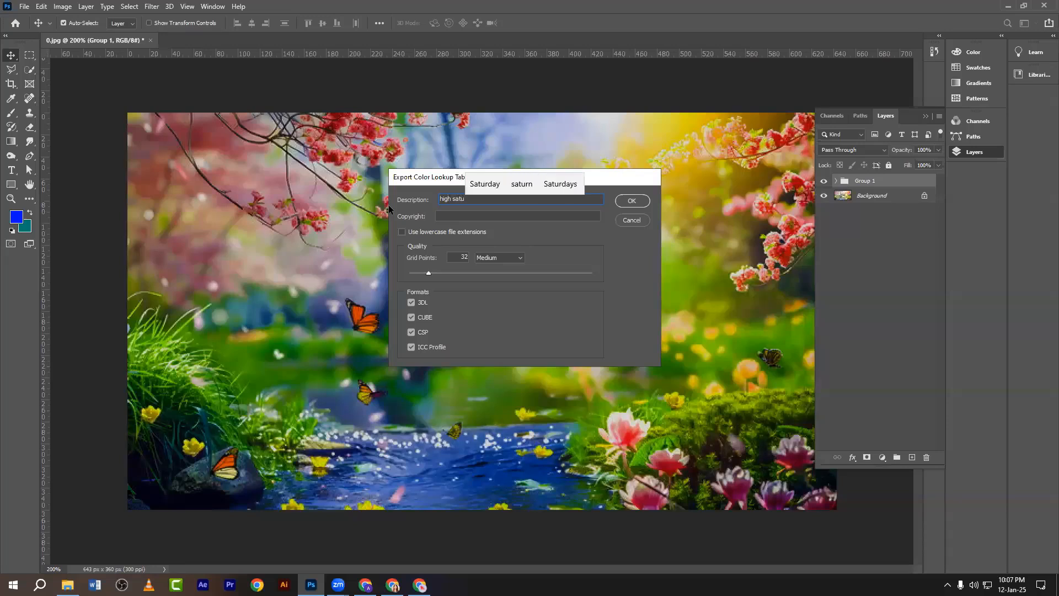
pyautogui.write('ra')
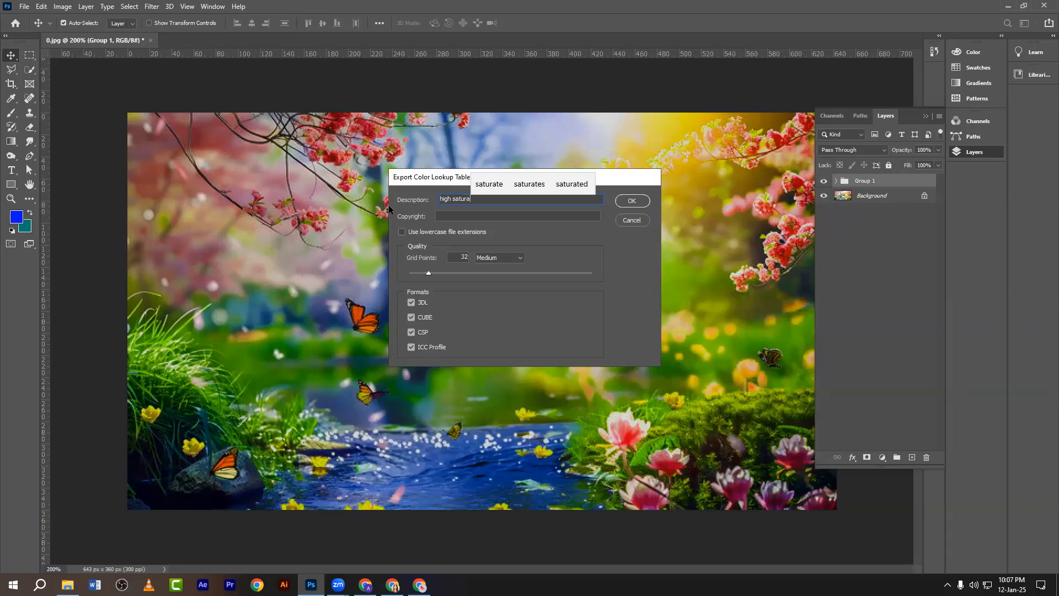
pyautogui.click(489, 184)
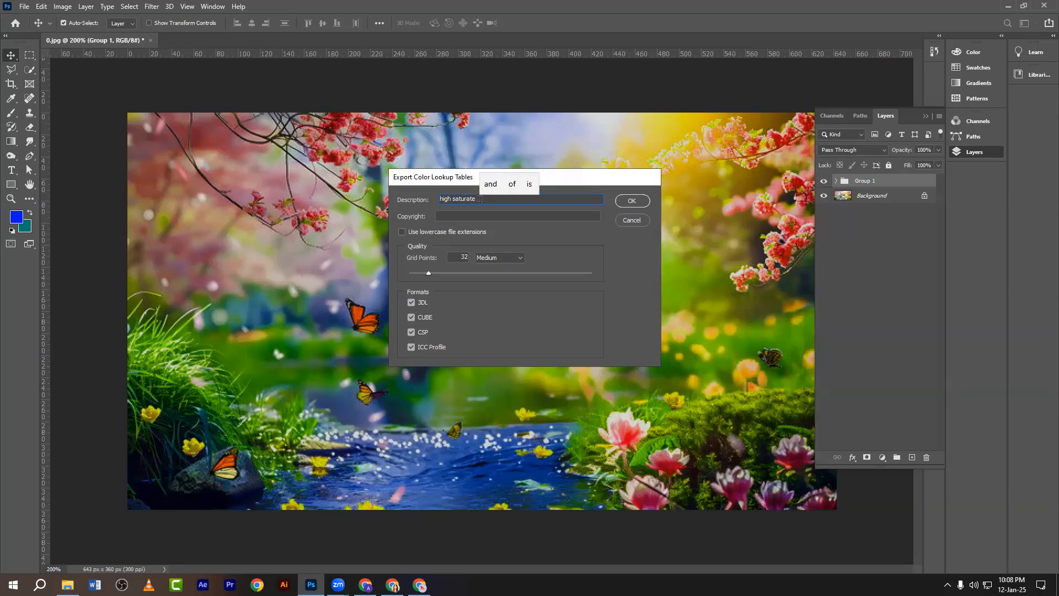
pyautogui.press('BackSpace')
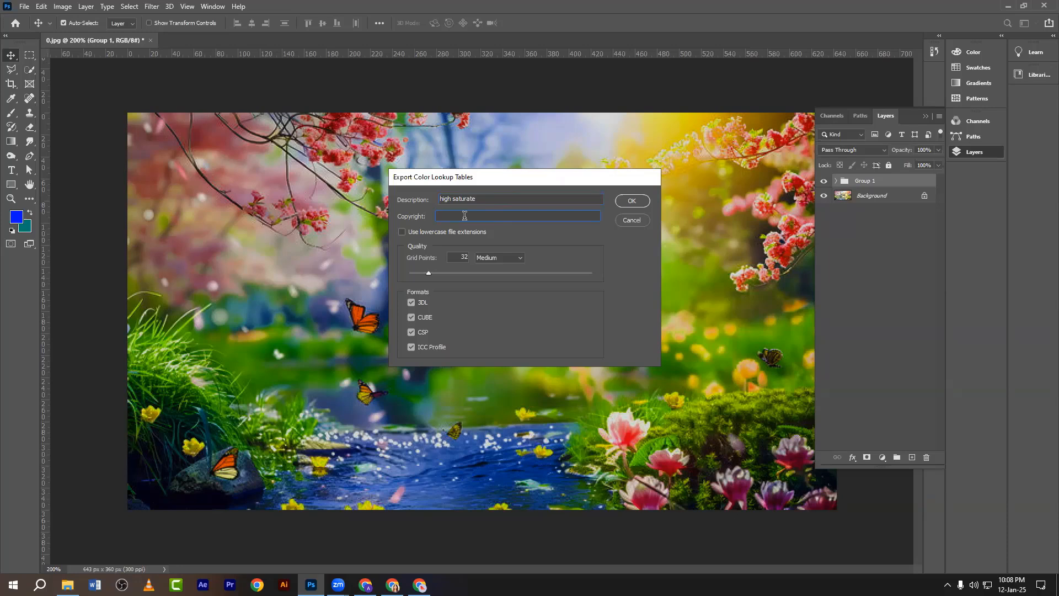
pyautogui.write('winm')
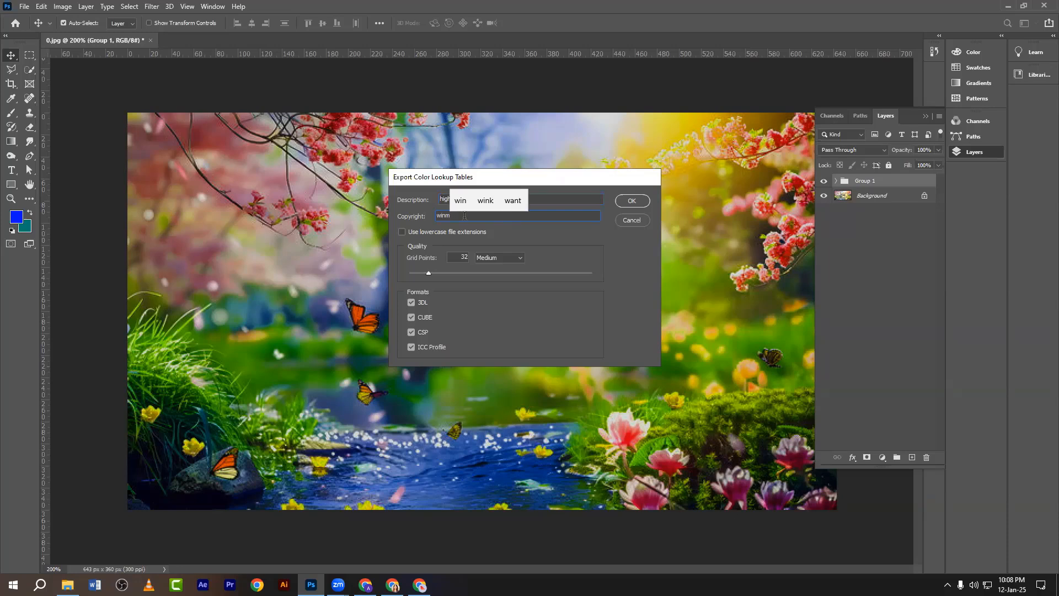
pyautogui.press('BackSpace')
pyautogui.write('vis')
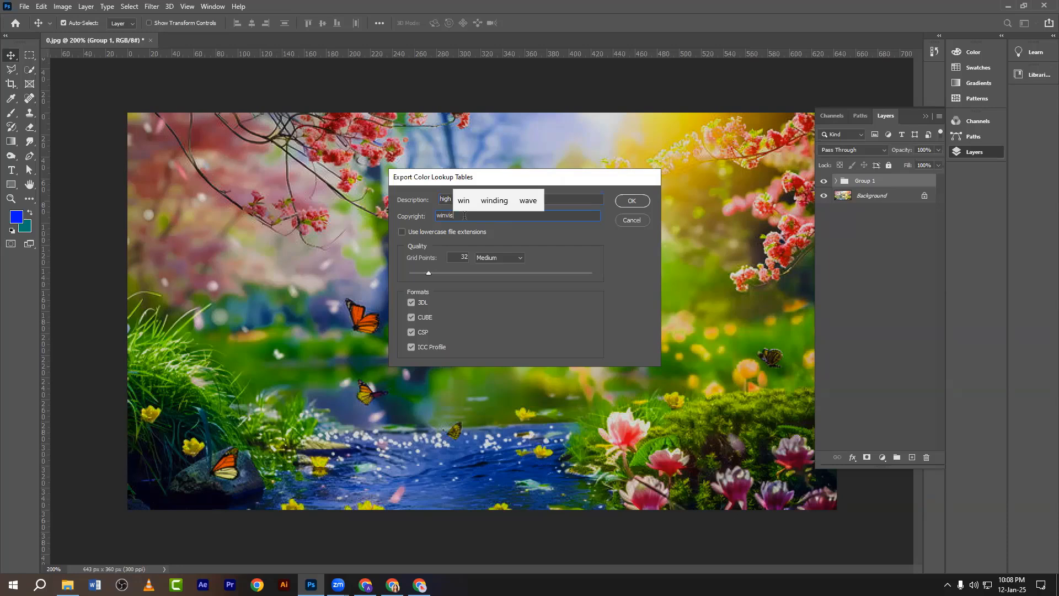
pyautogui.write('ionit')
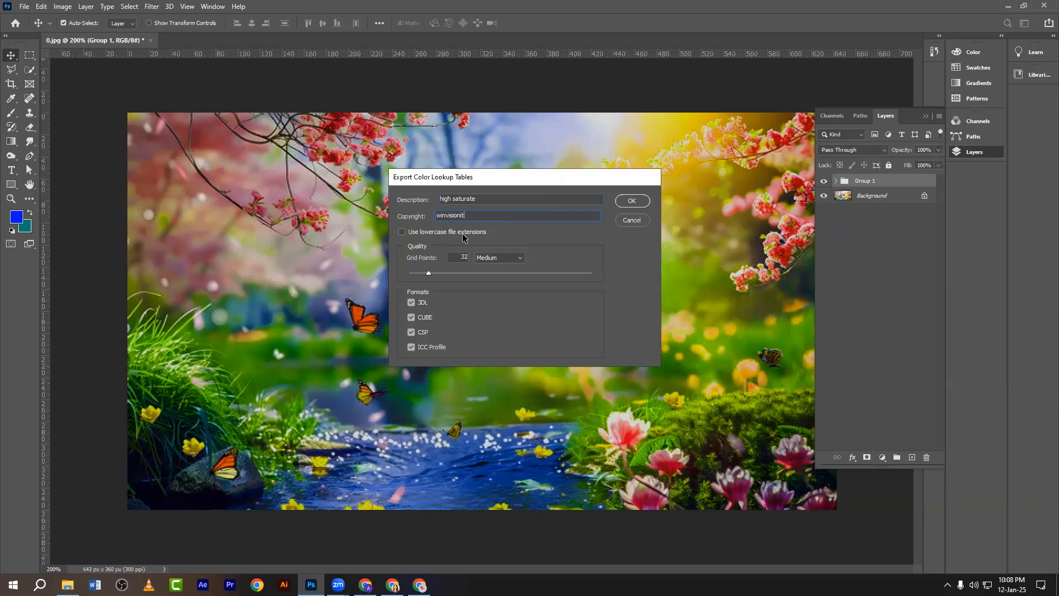
# Keep file extensions uppercase and set Quality to High with 64 grid points.
pyautogui.click(402, 233)
pyautogui.click(404, 232)
pyautogui.click(404, 232)
pyautogui.click(403, 233)
pyautogui.click(504, 257)
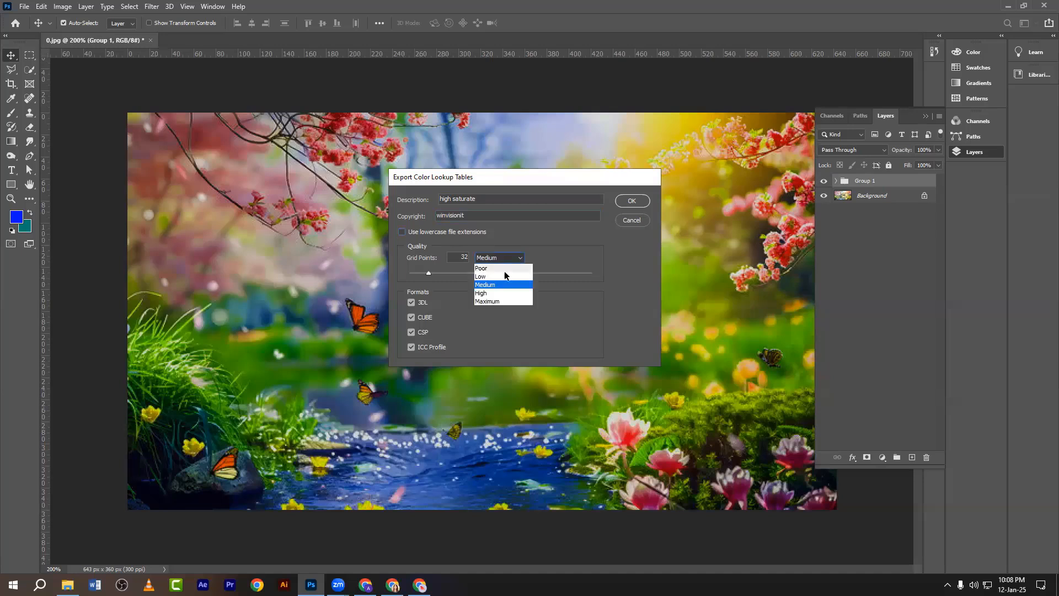
pyautogui.click(489, 301)
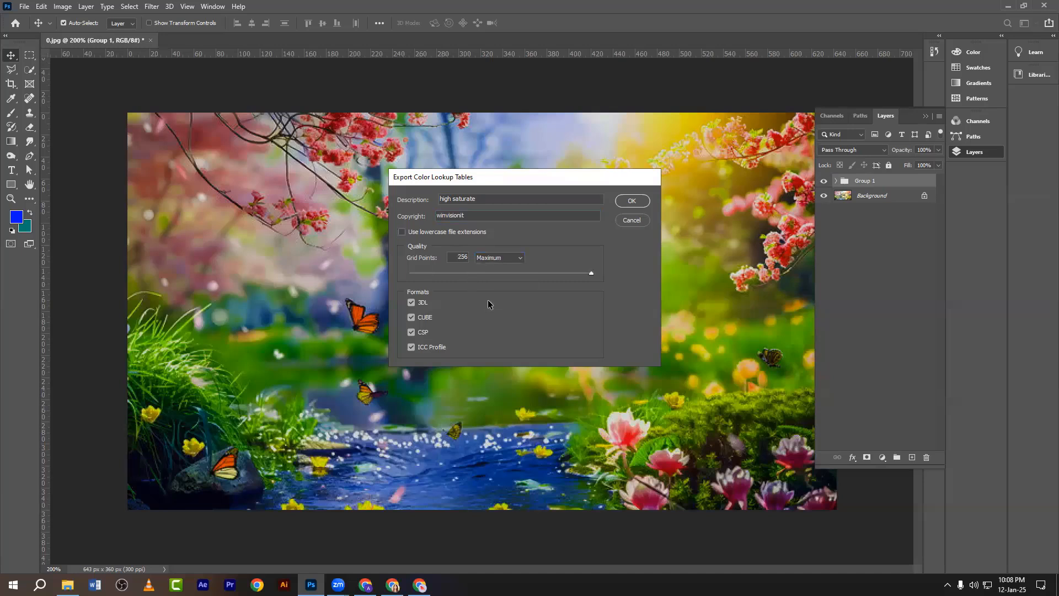
pyautogui.click(491, 259)
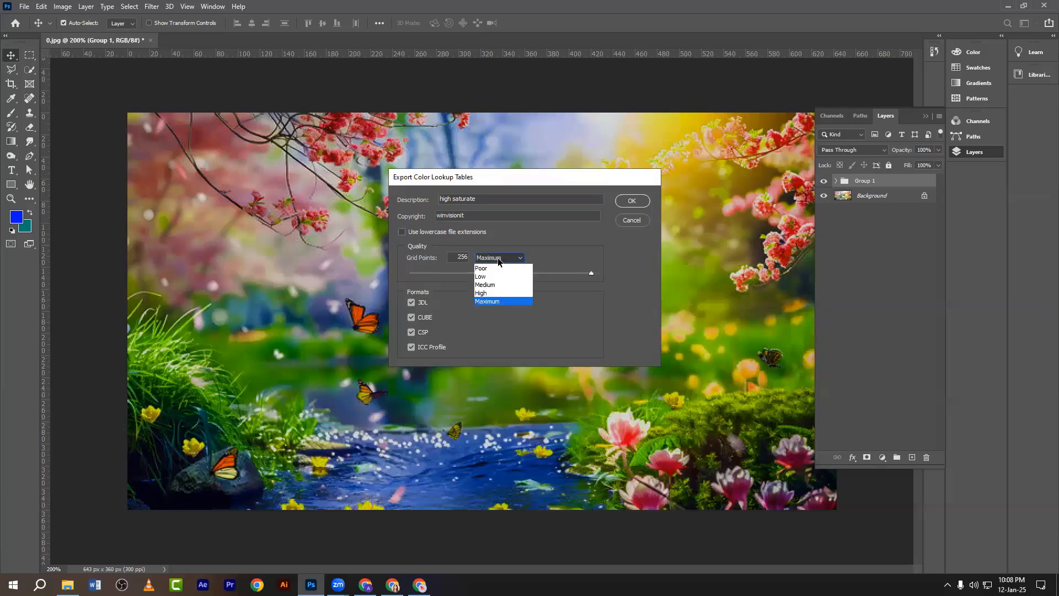
pyautogui.click(485, 292)
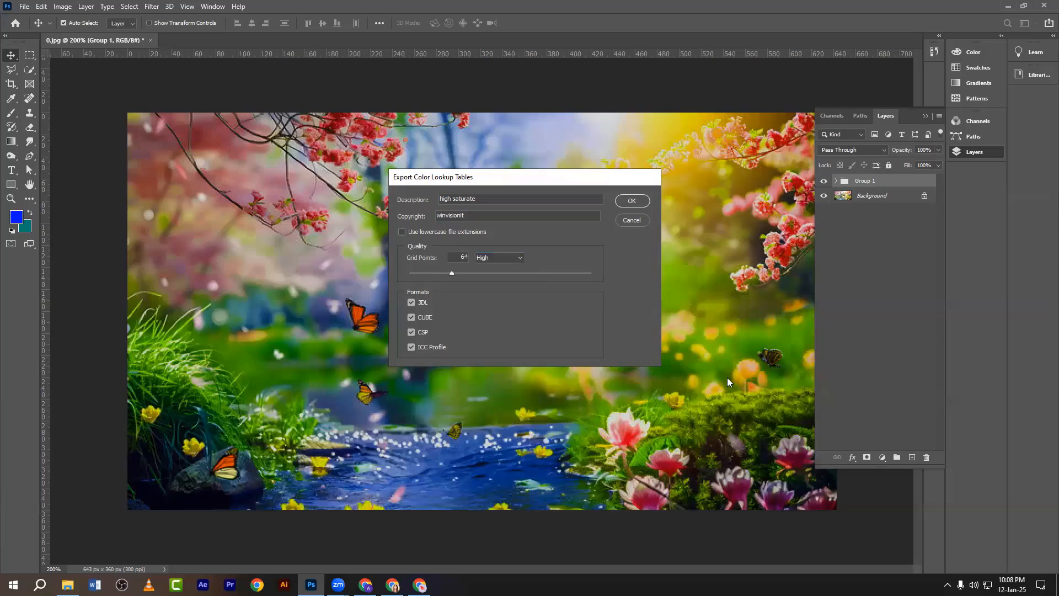
# Take a screenshot of the export settings with the Formats group outlined in red.
pyautogui.press('Print')
pyautogui.moveTo(377, 158); pyautogui.dragTo(675, 380)
pyautogui.click(685, 319)
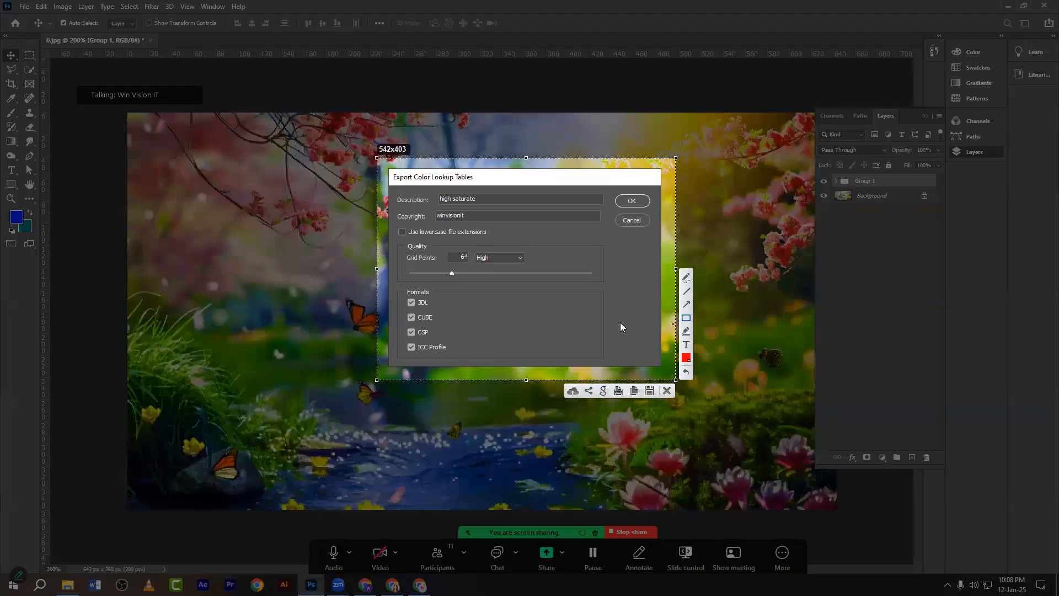
pyautogui.moveTo(399, 286); pyautogui.dragTo(395, 287)
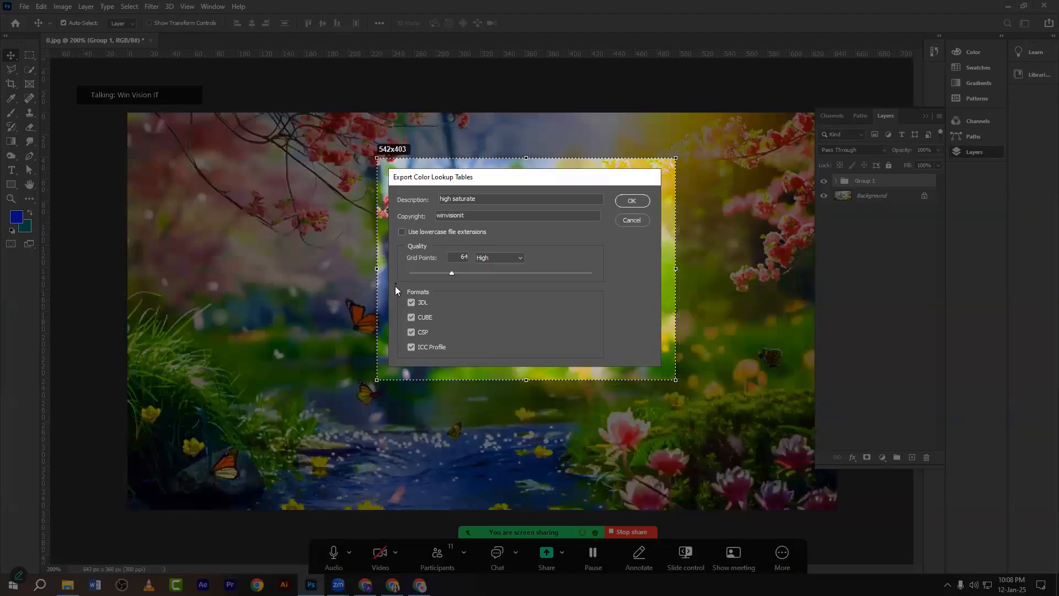
pyautogui.moveTo(450, 358); pyautogui.dragTo(452, 356)
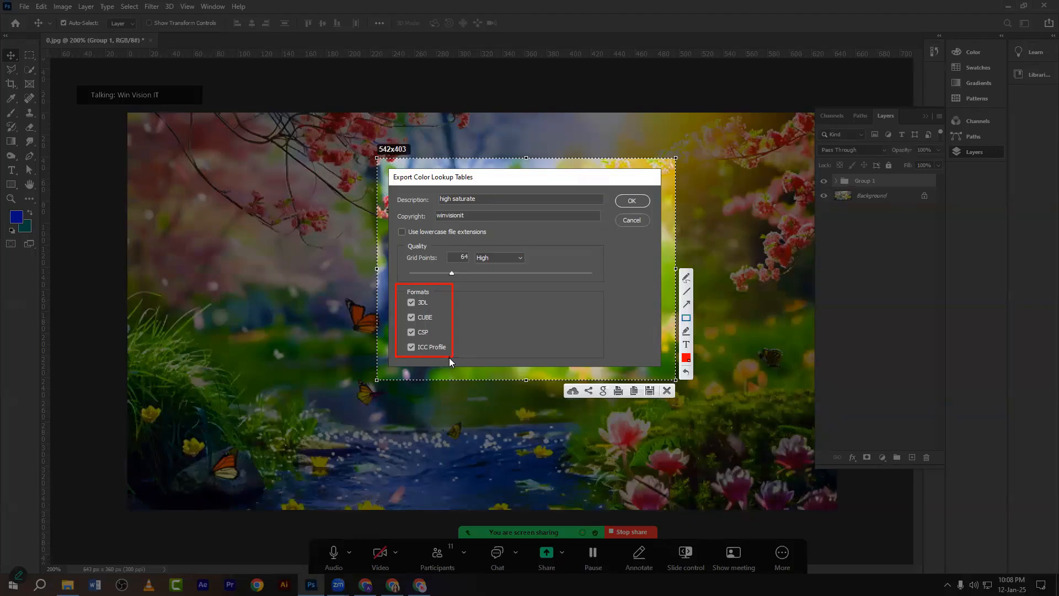
pyautogui.click(667, 391)
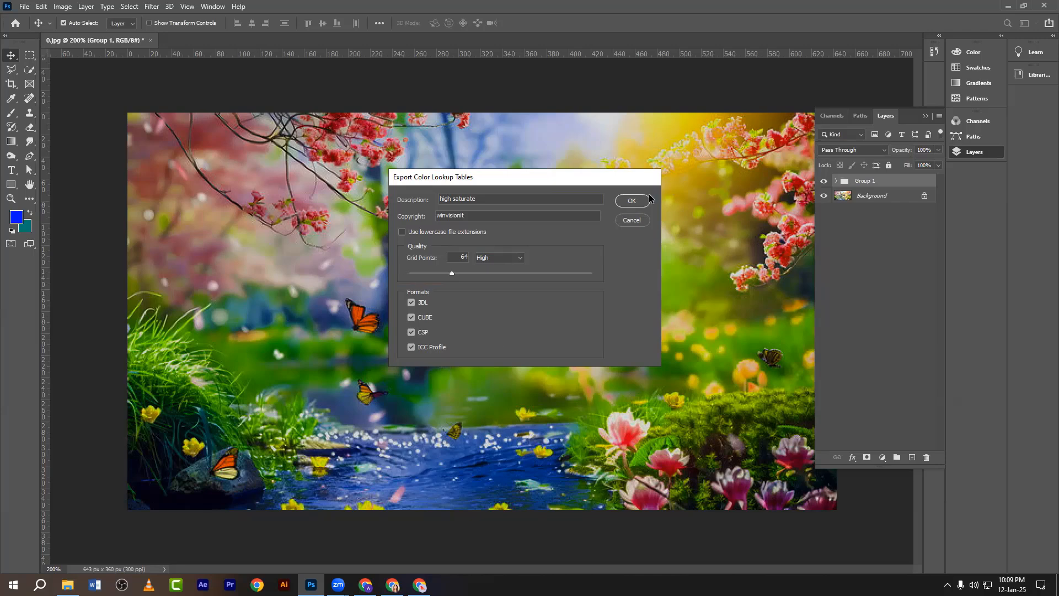
# Export the high saturate lookup tables to the Desktop under the name 'okay file'.
pyautogui.click(632, 200)
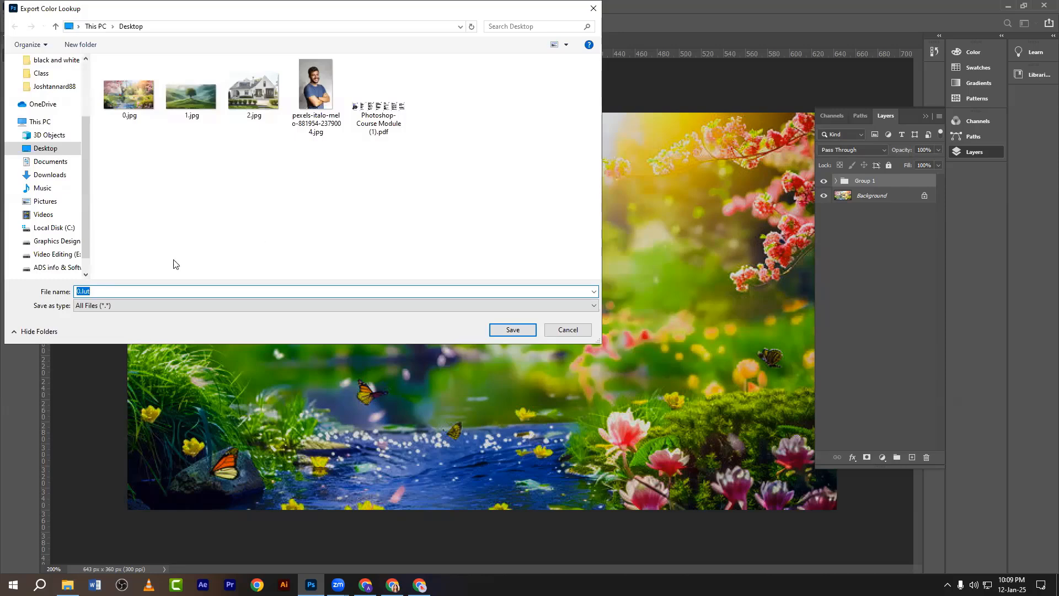
pyautogui.write('okay file')
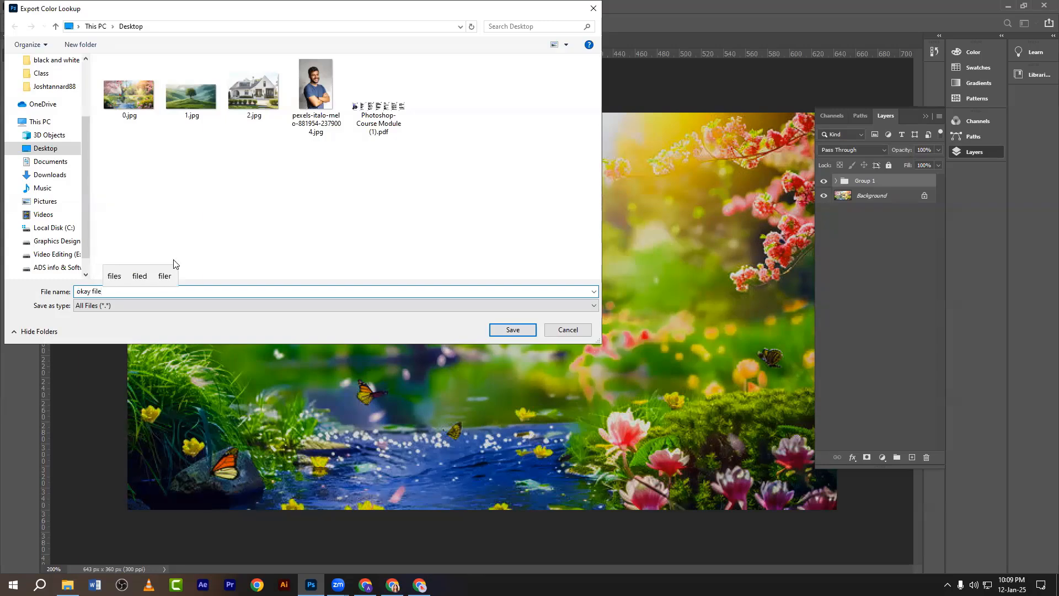
pyautogui.click(397, 218)
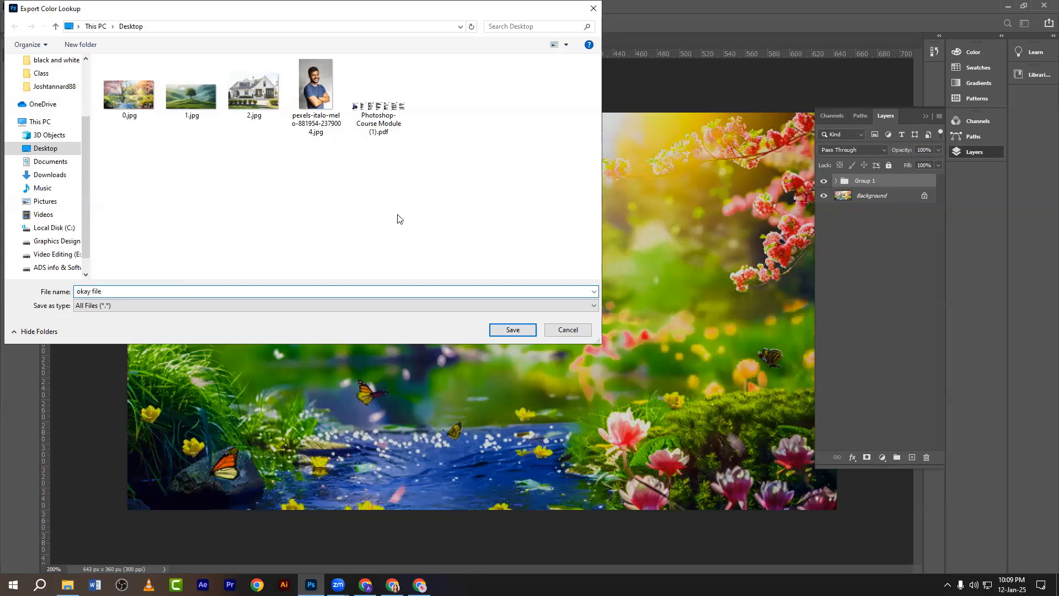
pyautogui.click(509, 329)
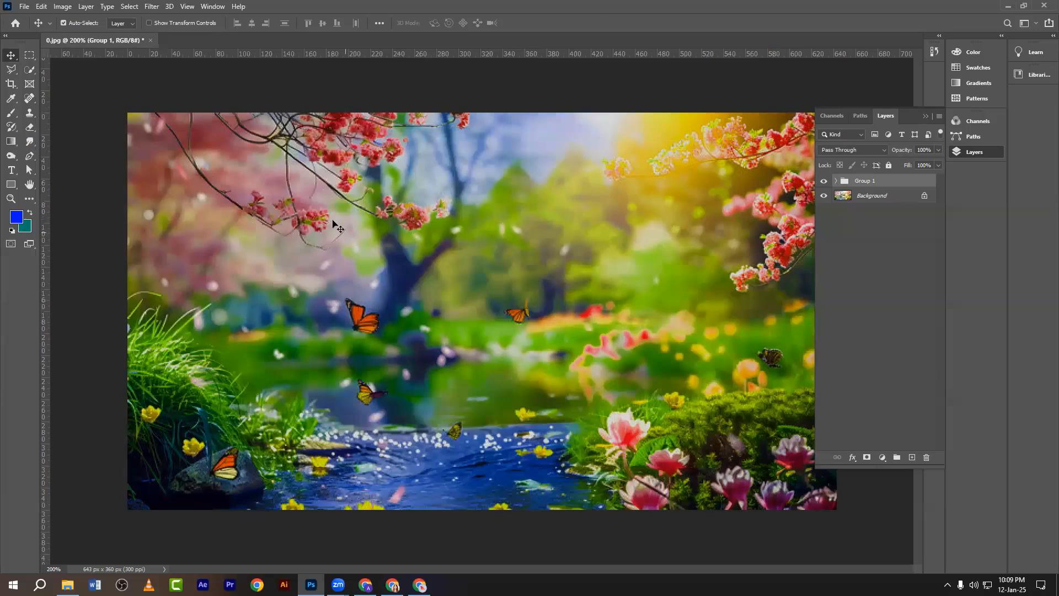
# Delete the grading Group 1 and add a Color Lookup adjustment layer.
pyautogui.click(307, 87)
pyautogui.click(873, 181)
pyautogui.moveTo(915, 189); pyautogui.dragTo(926, 457)
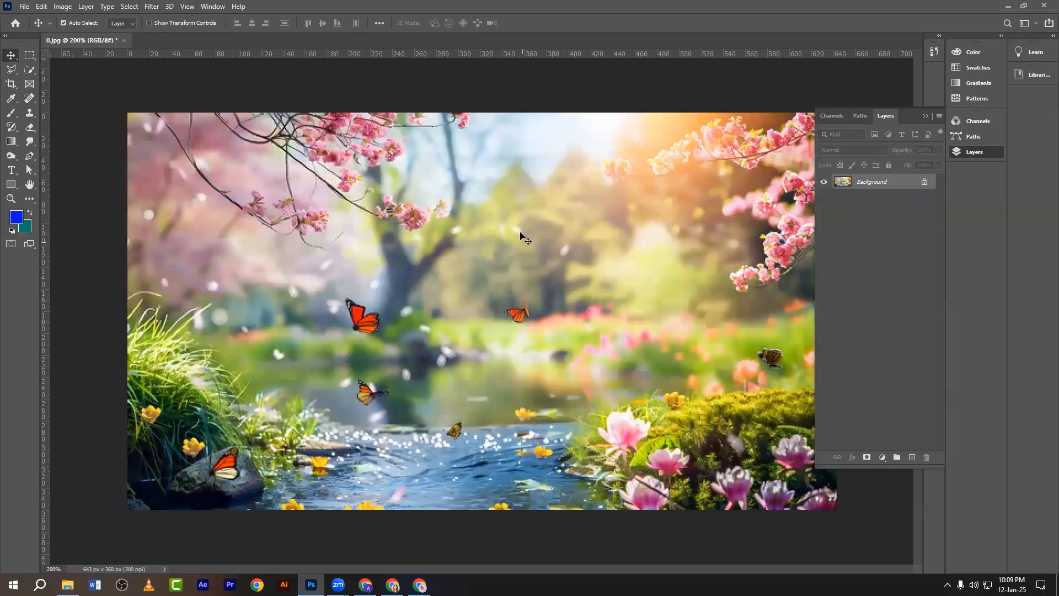
pyautogui.click(882, 457)
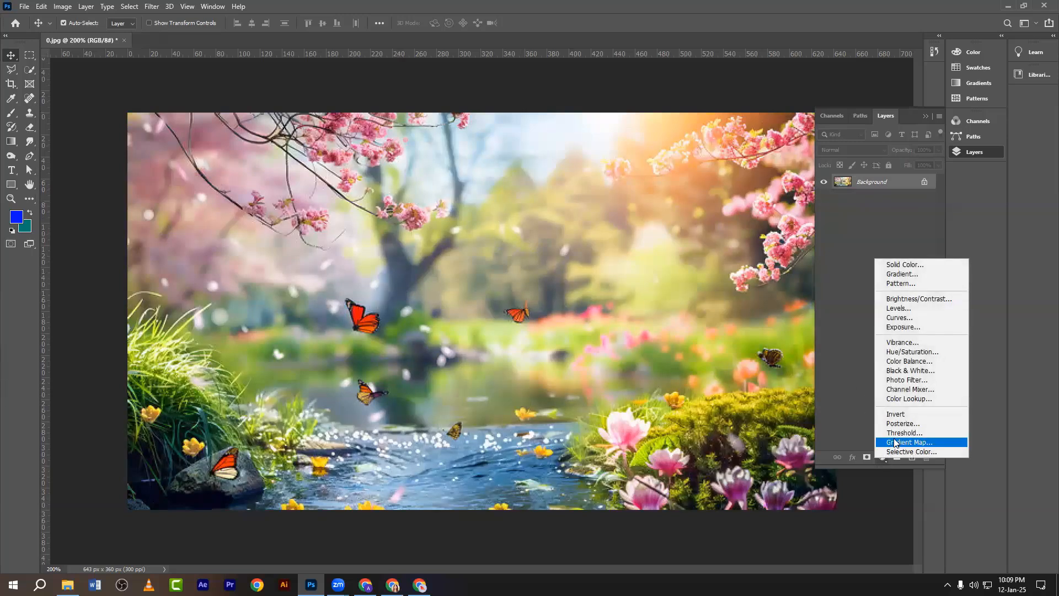
pyautogui.click(898, 400)
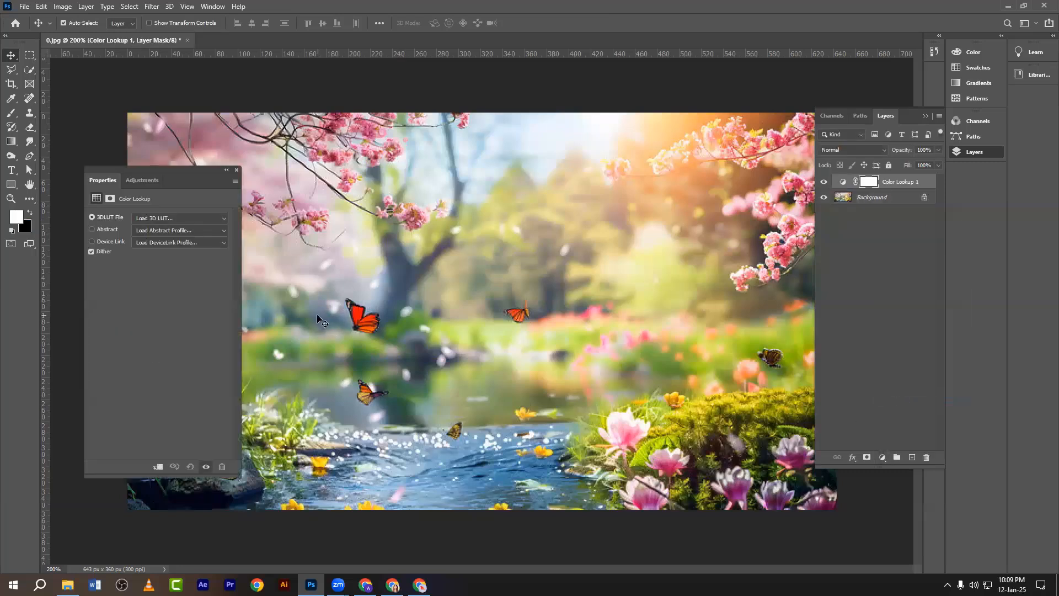
# Browse the 3DLUT File options for okay file.CUBE, then cancel without loading it.
pyautogui.click(153, 220)
pyautogui.click(152, 219)
pyautogui.click(153, 220)
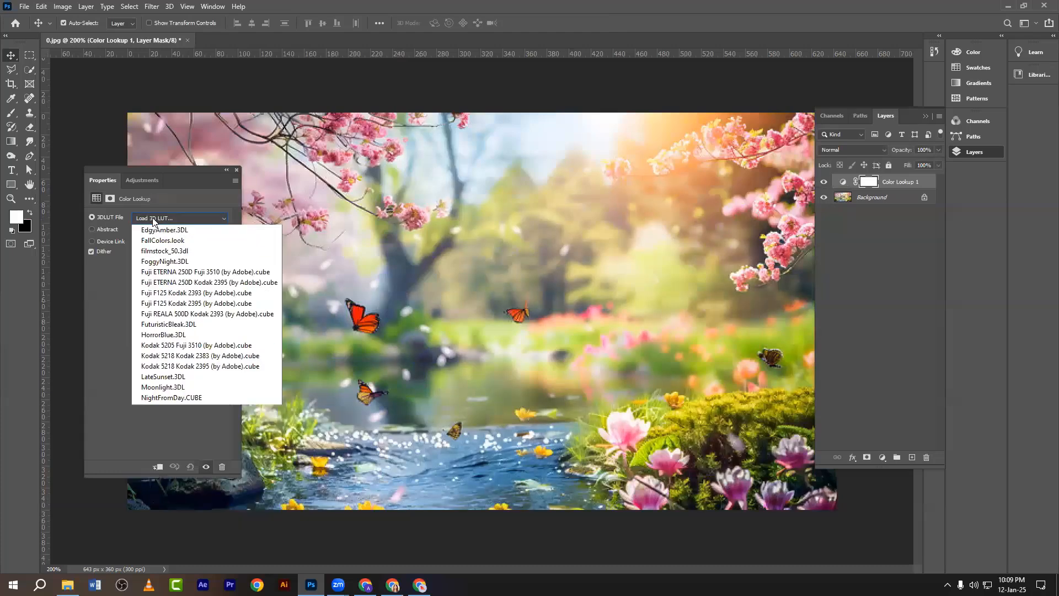
pyautogui.click(153, 220)
pyautogui.click(153, 220)
pyautogui.click(153, 219)
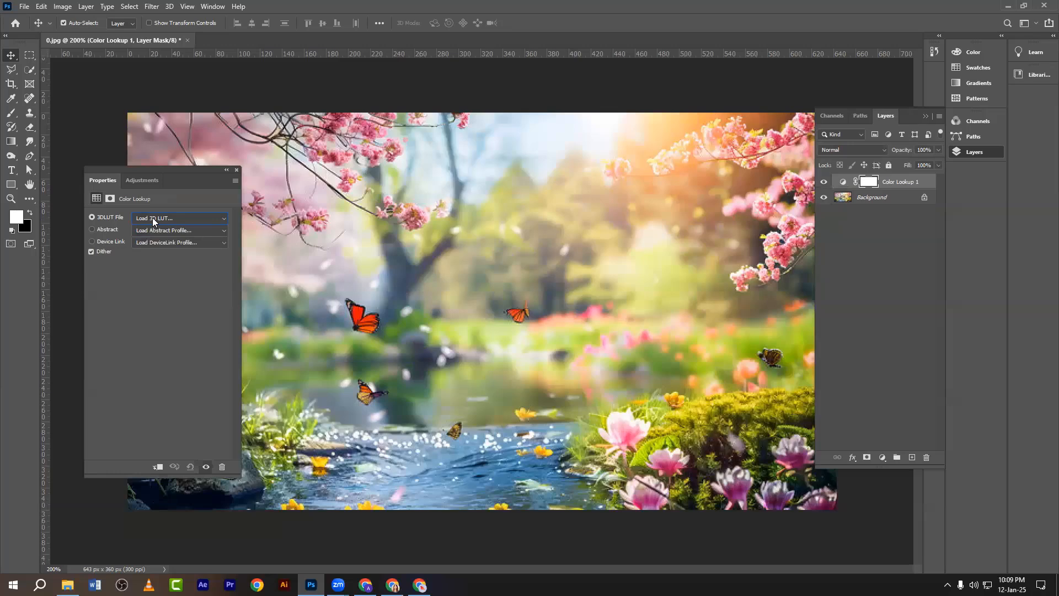
pyautogui.click(153, 219)
pyautogui.click(154, 219)
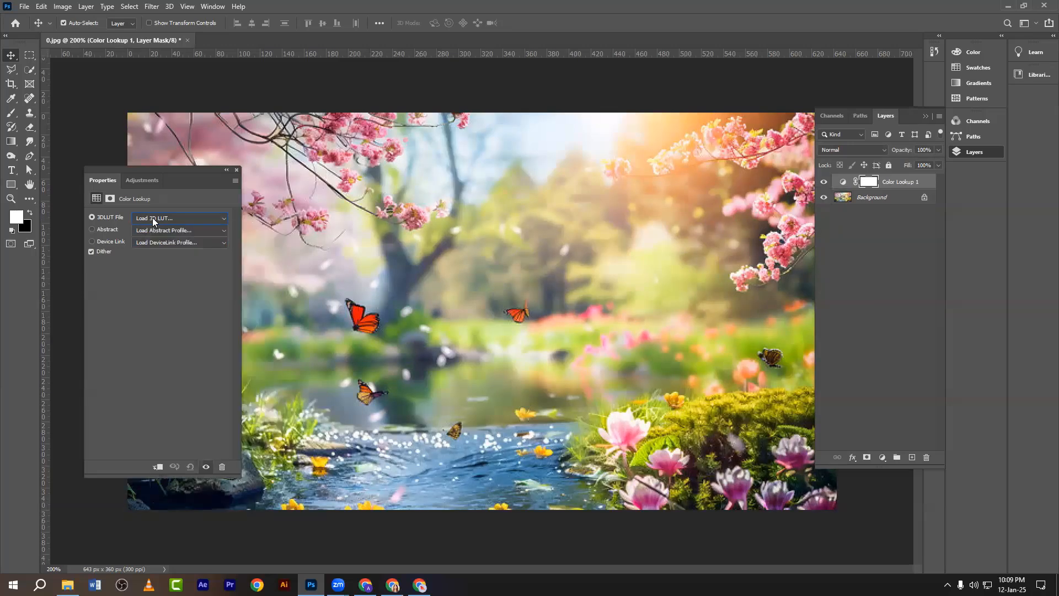
pyautogui.click(109, 216)
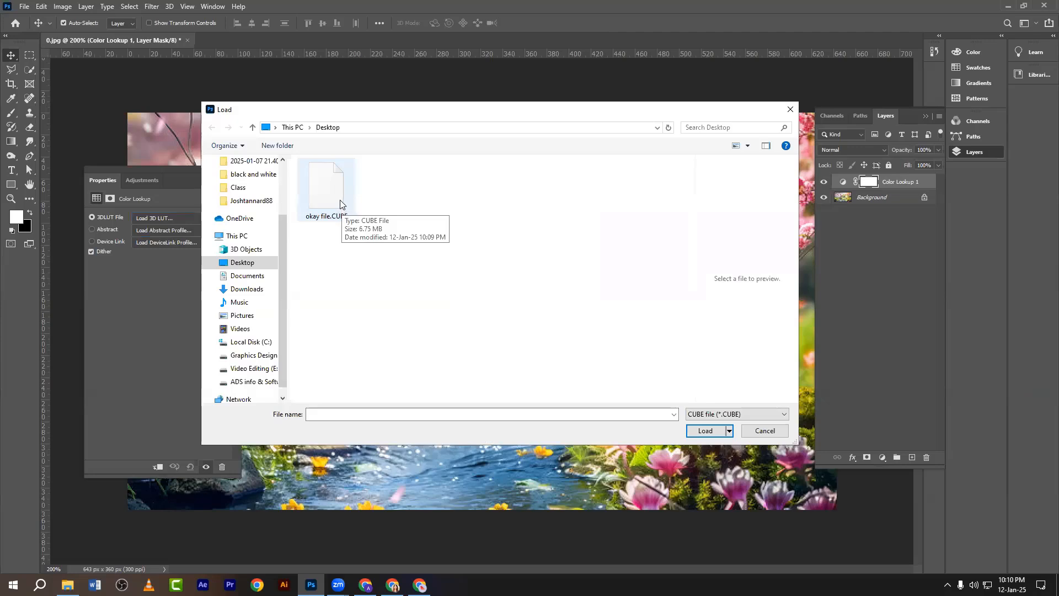
pyautogui.click(338, 200)
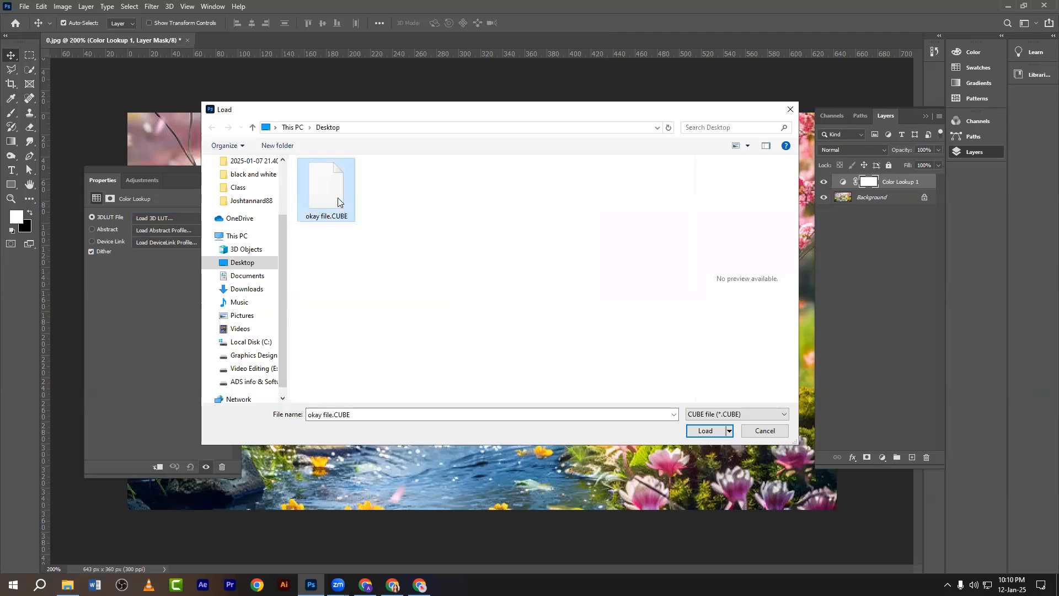
pyautogui.click(791, 108)
pyautogui.hotkey('alt', 'Tab')
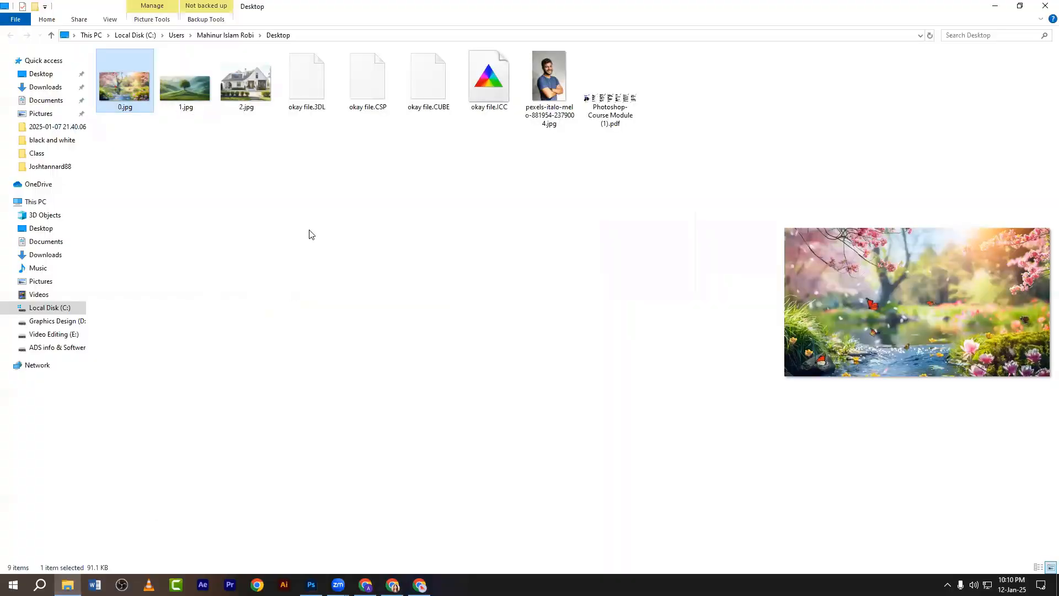
pyautogui.click(302, 223)
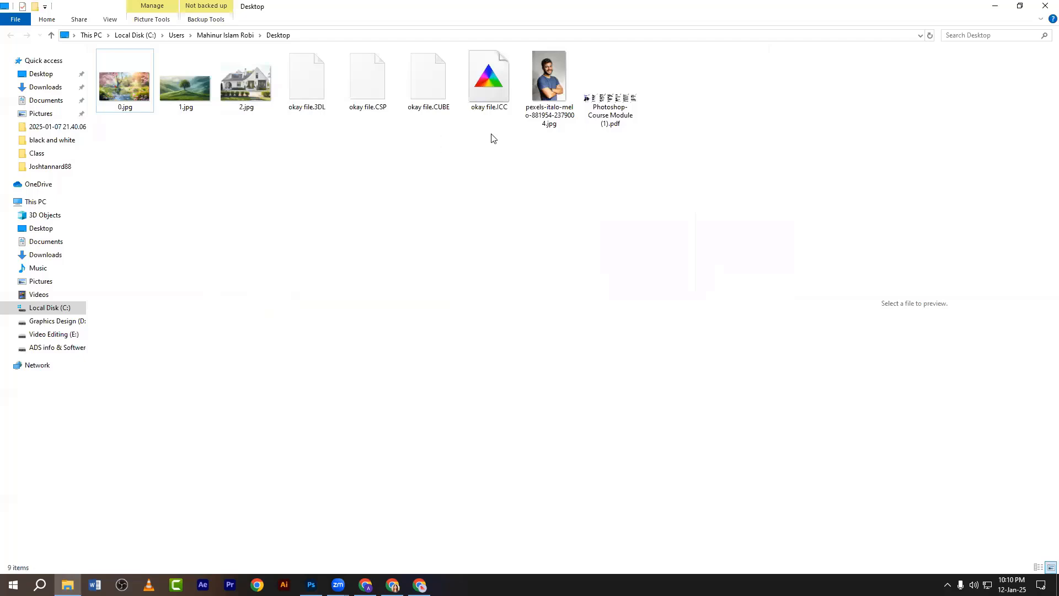
pyautogui.moveTo(491, 133); pyautogui.dragTo(296, 75)
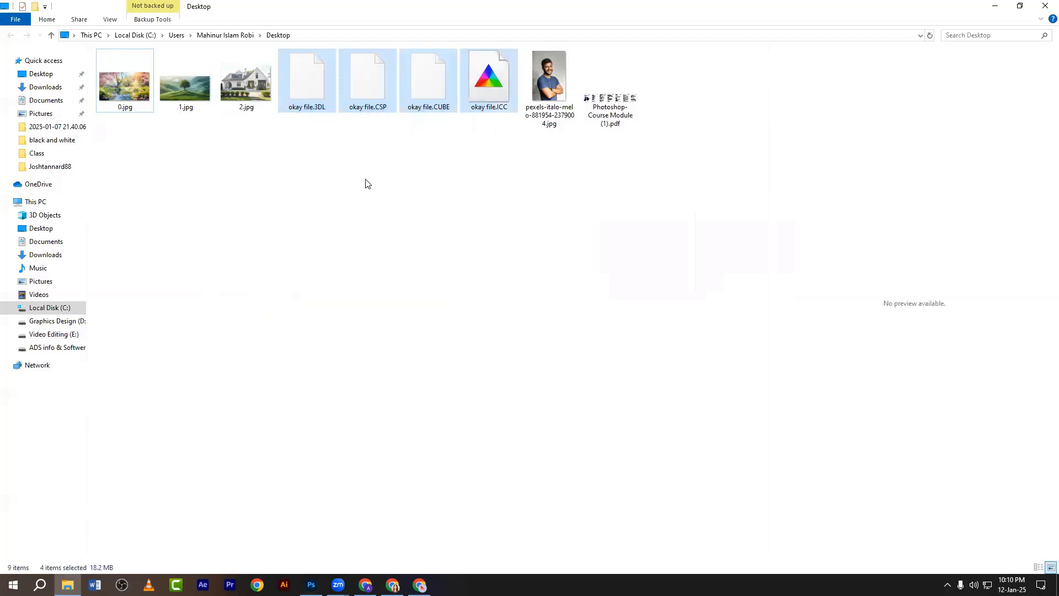
pyautogui.click(348, 172)
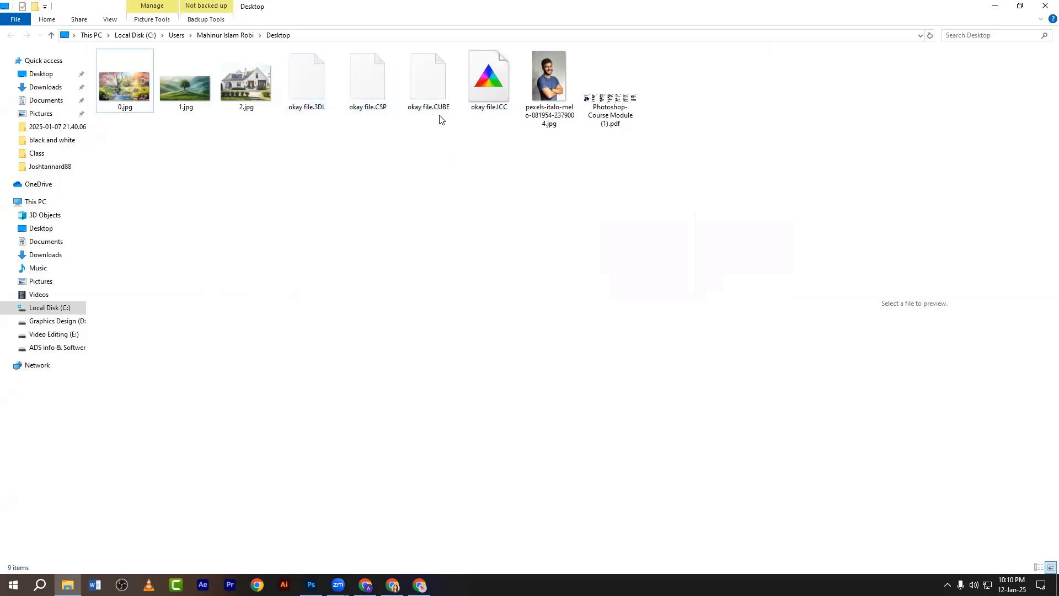
pyautogui.moveTo(503, 134); pyautogui.dragTo(305, 90)
pyautogui.click(392, 182)
# Back in Photoshop, annotate the 3DLUT File option in Color Lookup Properties with red boxes and an arrow.
pyautogui.hotkey('alt', 'Tab')
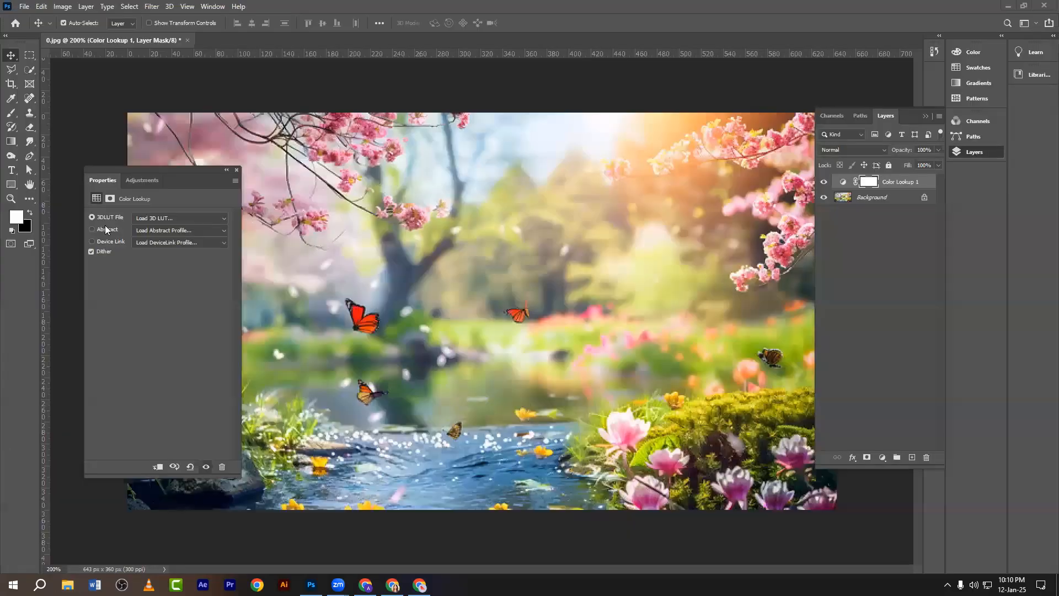
pyautogui.press('Print')
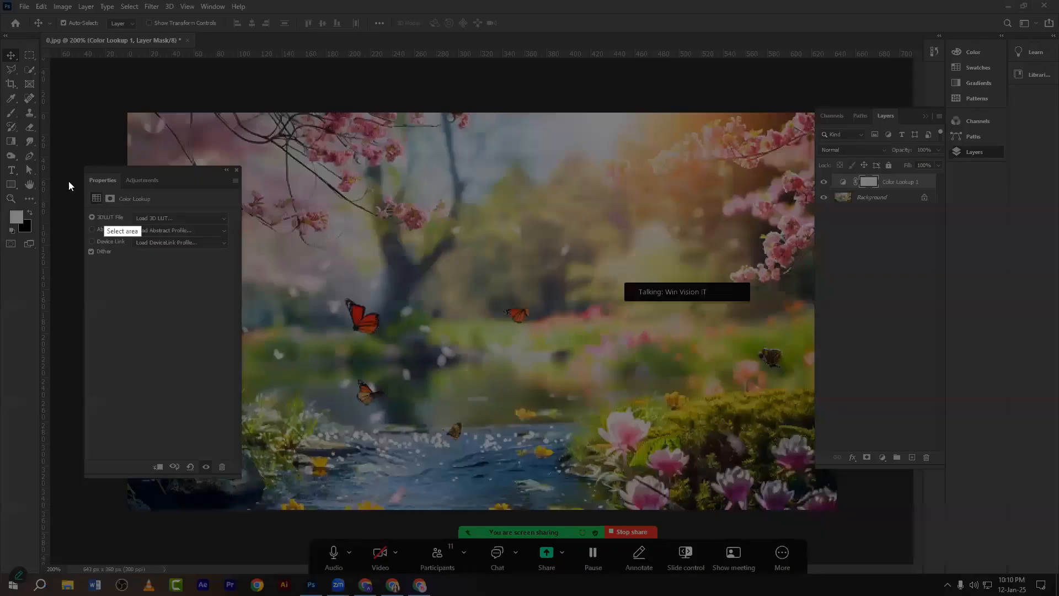
pyautogui.moveTo(70, 159); pyautogui.dragTo(339, 473)
pyautogui.click(349, 410)
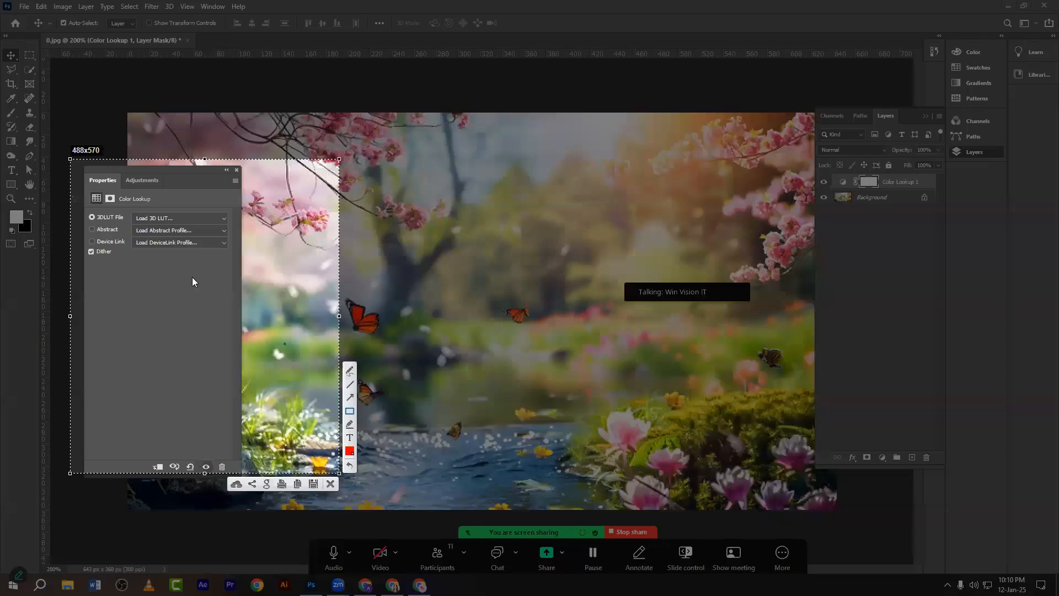
pyautogui.moveTo(128, 210); pyautogui.dragTo(237, 223)
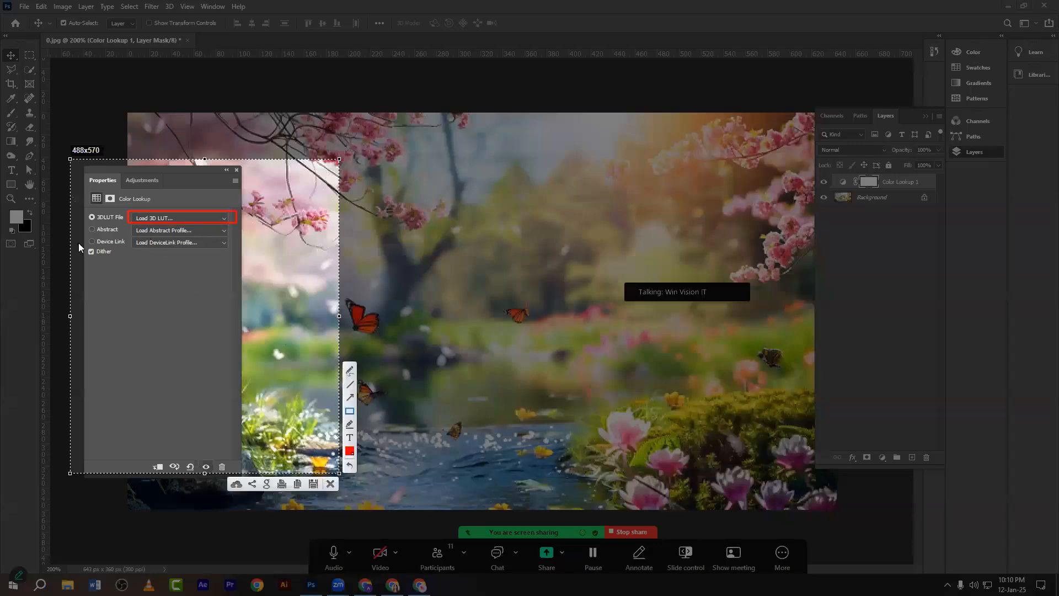
pyautogui.moveTo(84, 210); pyautogui.dragTo(126, 221)
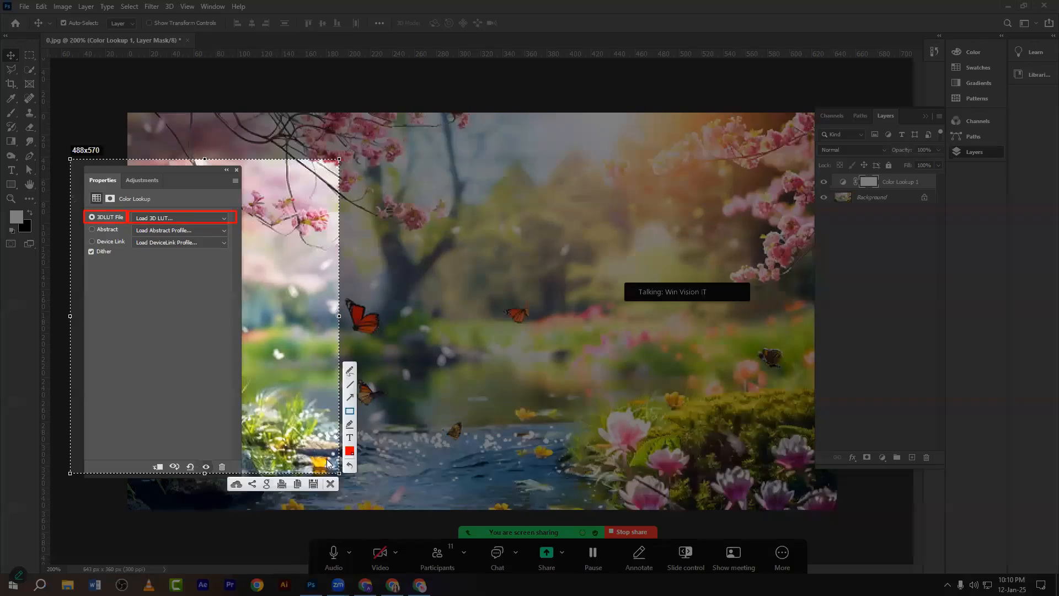
pyautogui.click(352, 397)
pyautogui.moveTo(150, 303); pyautogui.dragTo(137, 259)
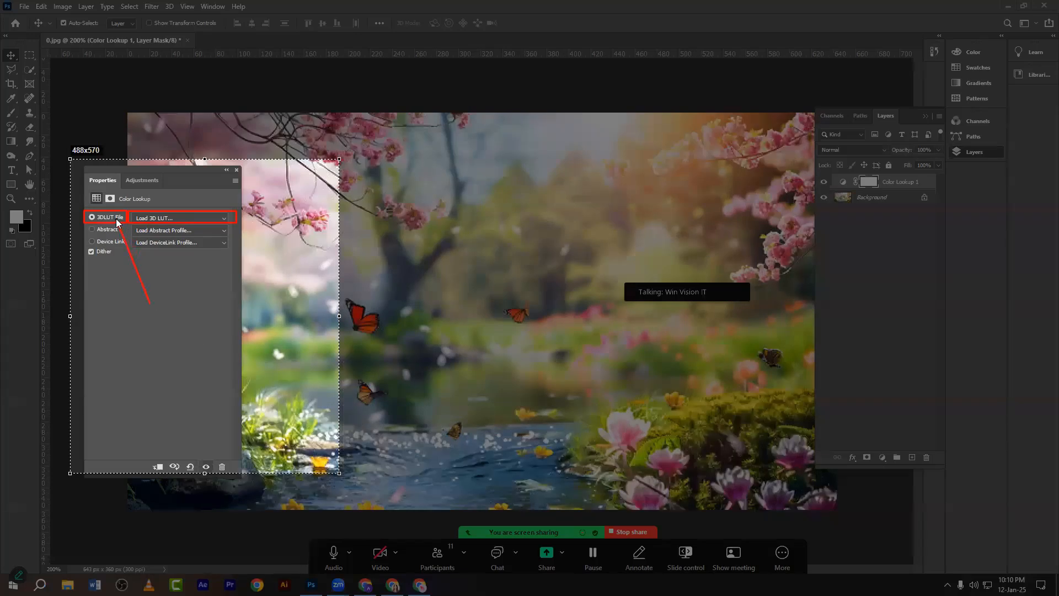
pyautogui.moveTo(117, 219); pyautogui.dragTo(116, 219)
pyautogui.click(331, 485)
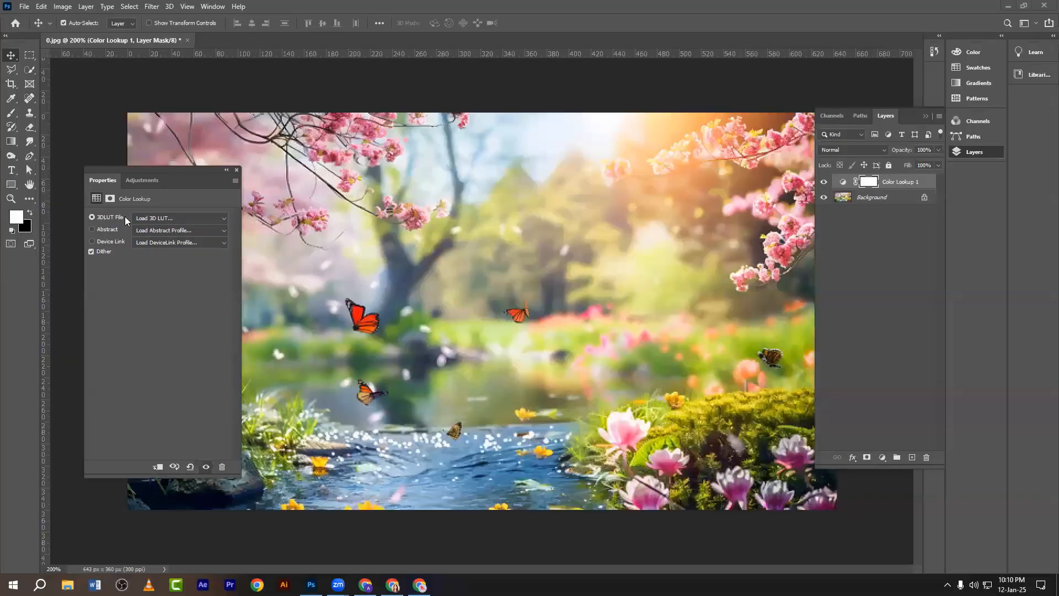
# Load okay file.CUBE into the Color Lookup 1 layer and close Properties.
pyautogui.click(120, 219)
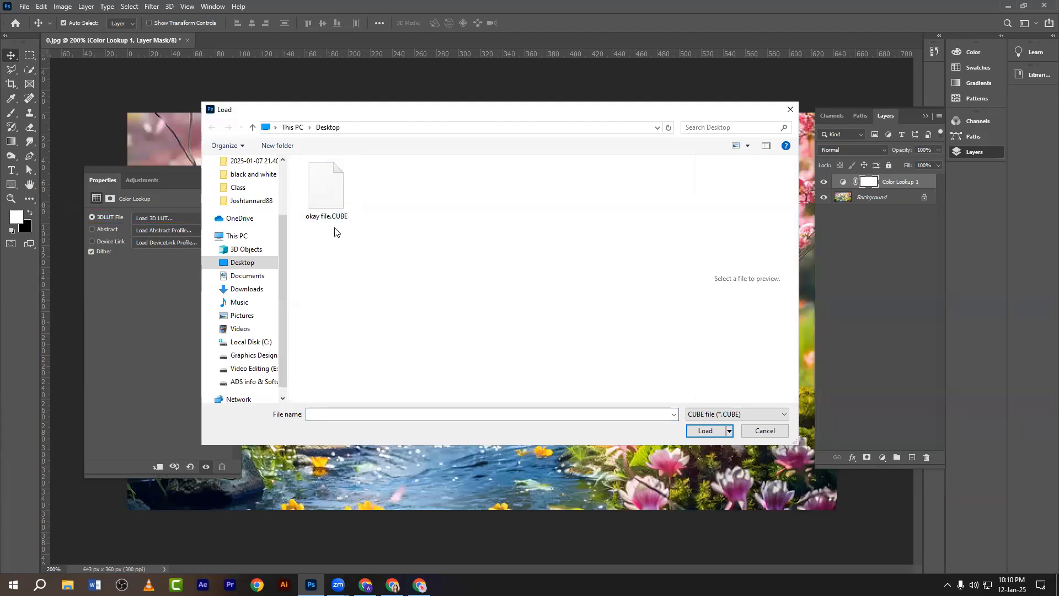
pyautogui.click(325, 194)
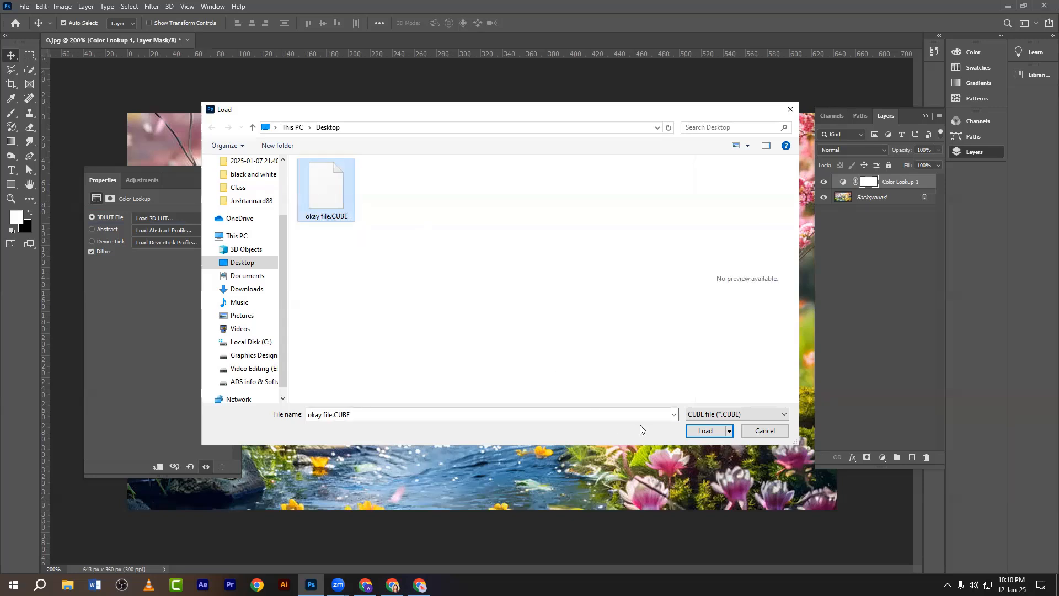
pyautogui.click(705, 433)
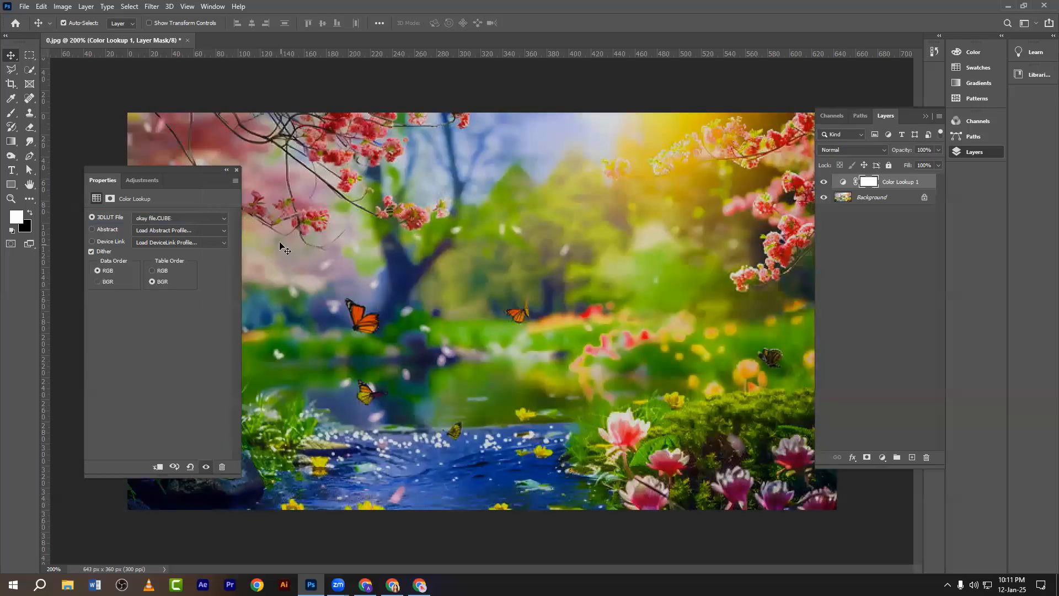
pyautogui.click(236, 170)
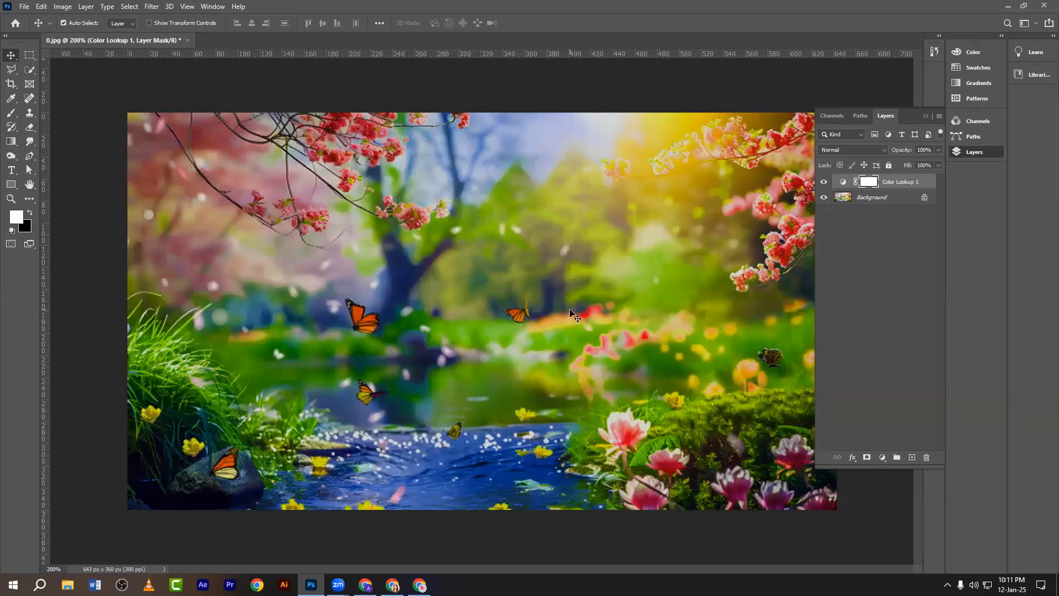
# Toggle Color Lookup 1's visibility repeatedly to compare the grade with the original.
pyautogui.click(822, 183)
pyautogui.click(823, 183)
pyautogui.click(823, 183)
pyautogui.click(823, 183)
pyautogui.click(822, 183)
pyautogui.click(822, 183)
pyautogui.click(824, 182)
pyautogui.click(826, 182)
pyautogui.click(304, 229)
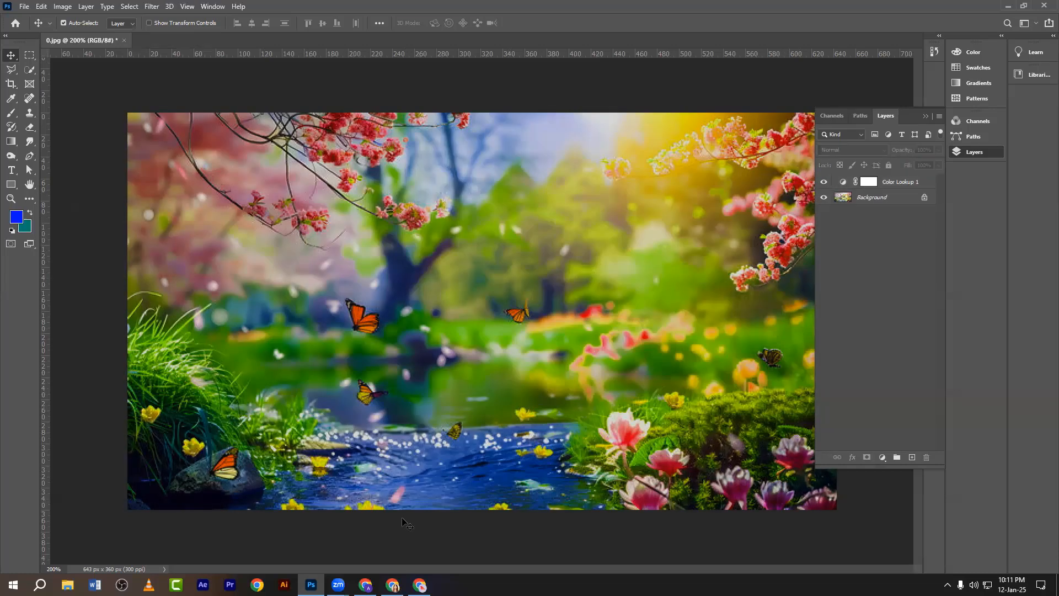
pyautogui.hotkey('alt', 'Tab')
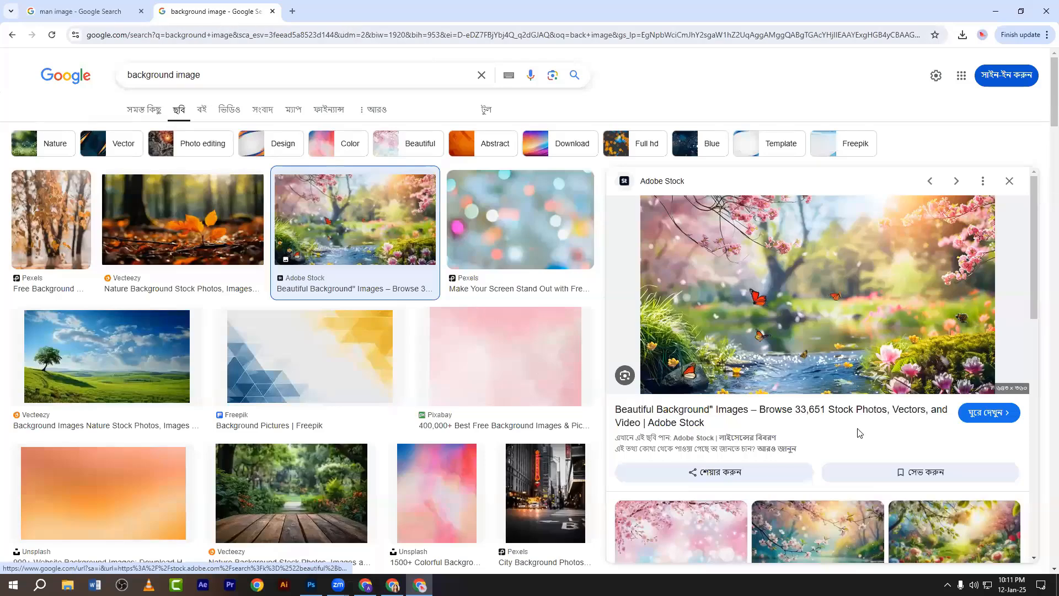
# Save the png magic garden wallpaper from Google Images as 1.jpeg.
pyautogui.click(933, 527)
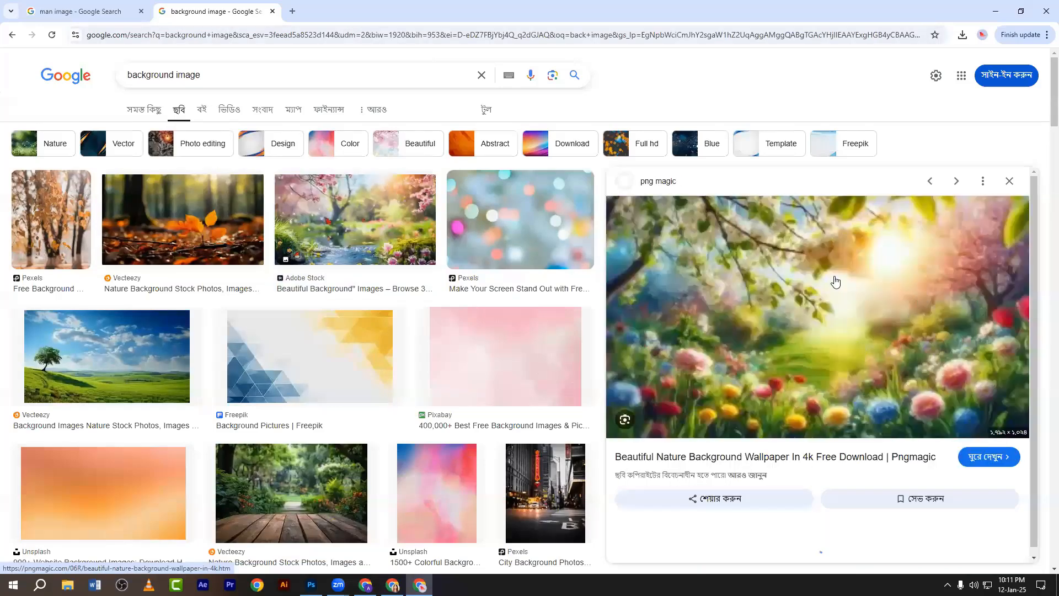
pyautogui.scroll(-3, 833, 350)
pyautogui.scroll(5, 832, 408)
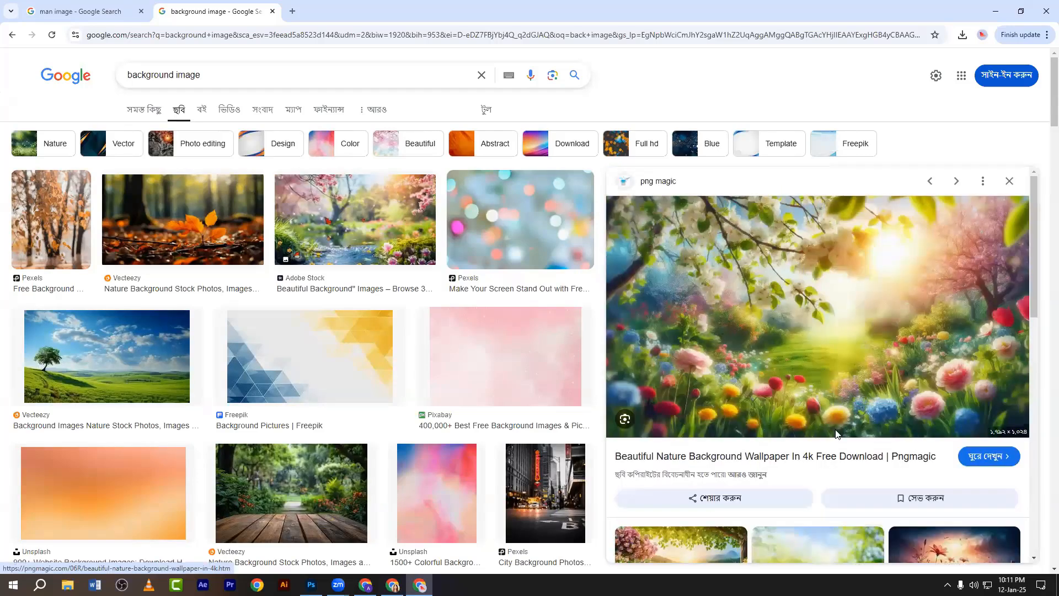
pyautogui.rightClick(797, 265)
pyautogui.click(837, 436)
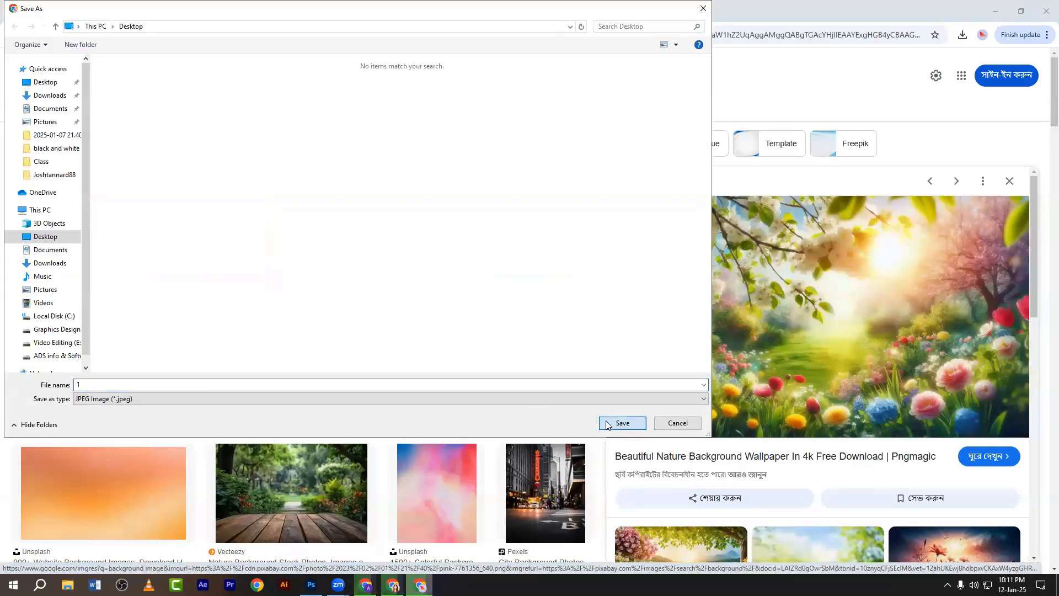
pyautogui.click(607, 426)
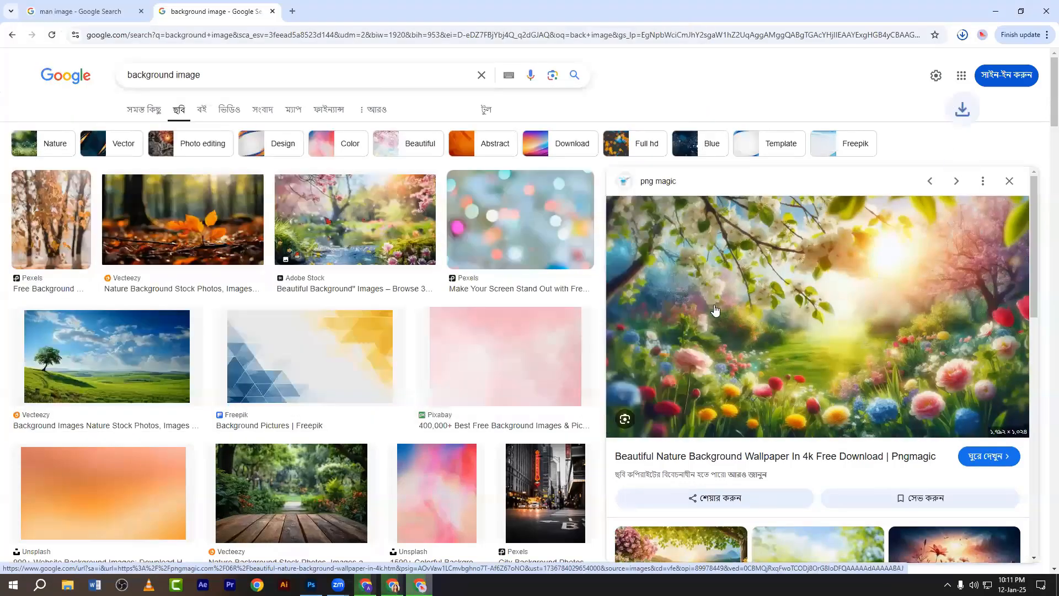
# Show 1.jpeg in its folder and drag it into Photoshop.
pyautogui.click(962, 35)
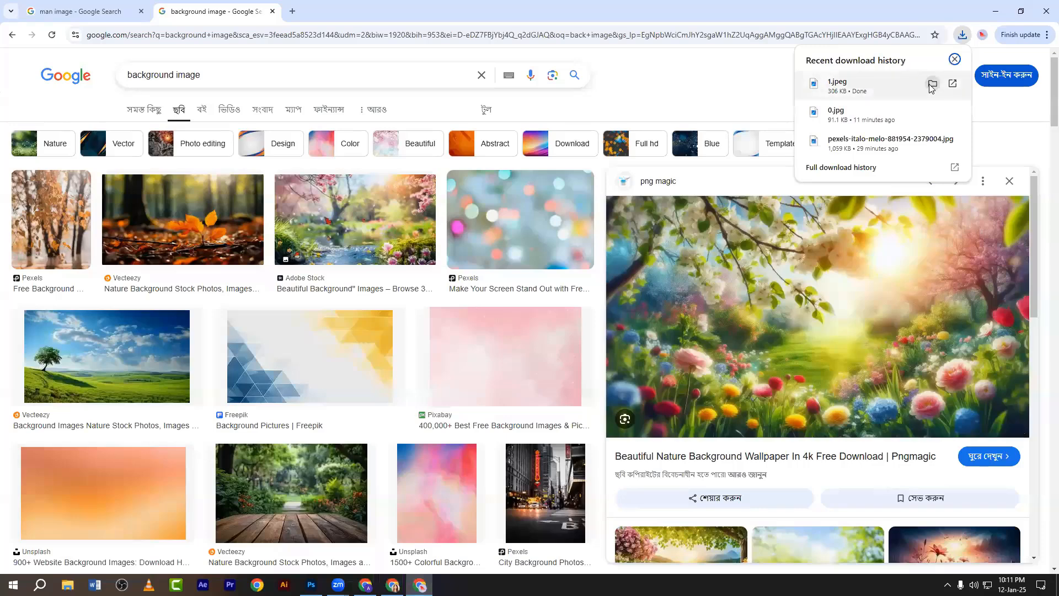
pyautogui.click(932, 86)
pyautogui.moveTo(185, 86); pyautogui.dragTo(359, 36)
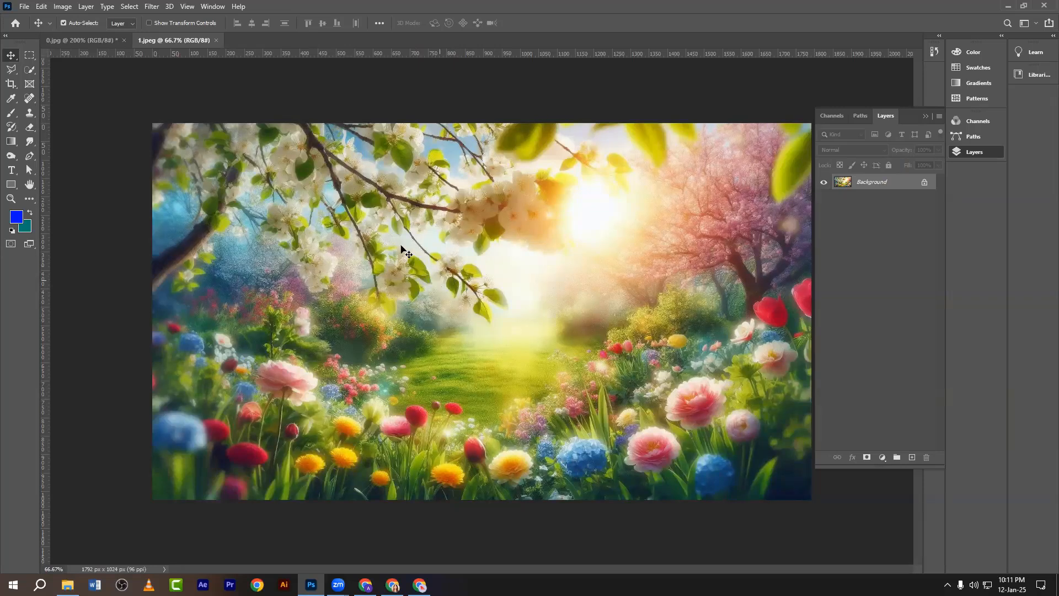
# Add a Color Lookup layer to 1.jpeg loading okay file.CUBE.
pyautogui.click(881, 458)
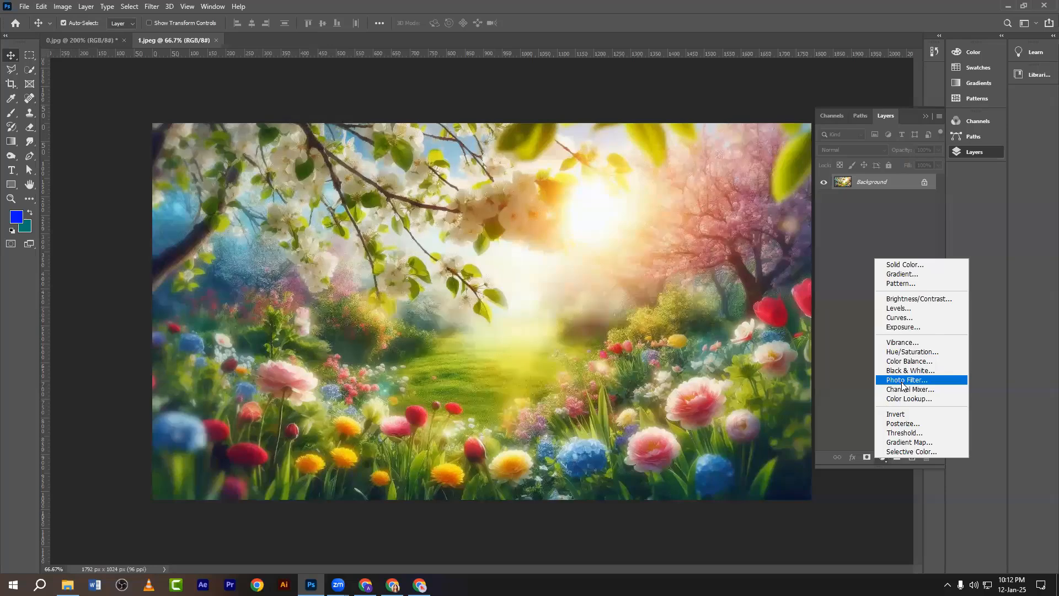
pyautogui.click(904, 398)
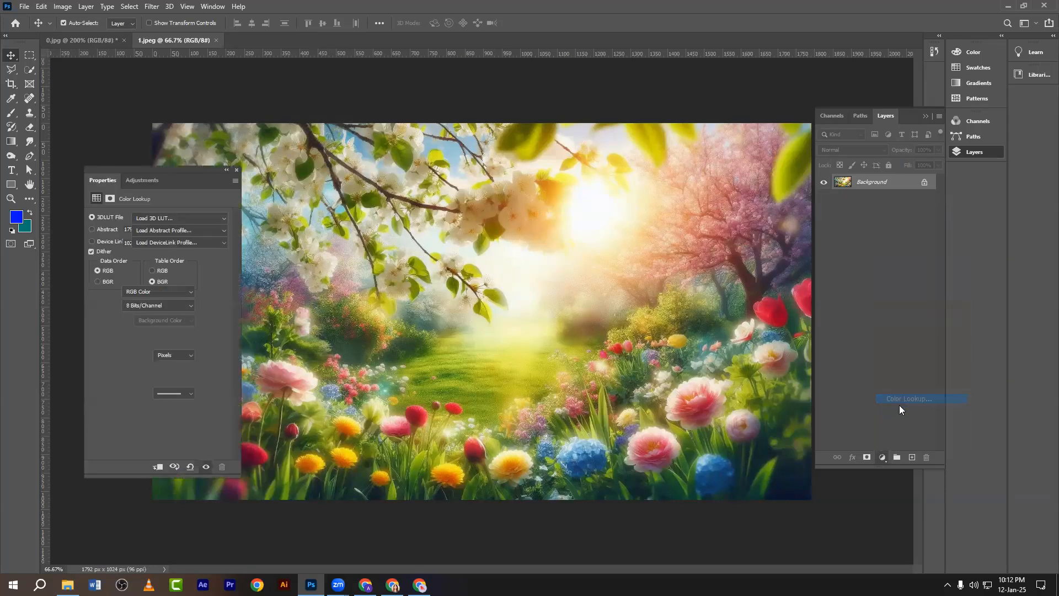
pyautogui.click(110, 216)
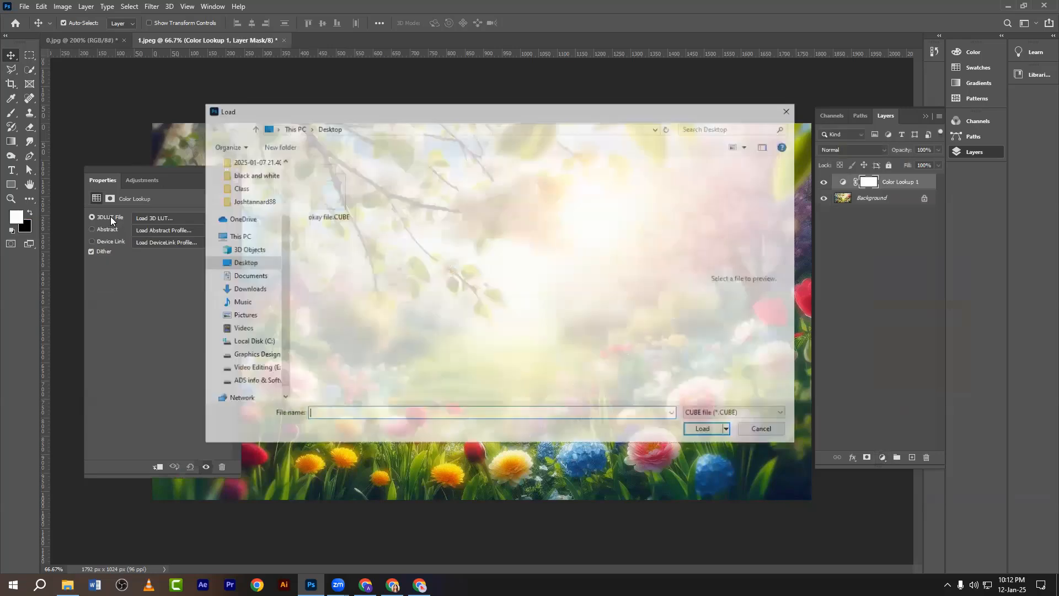
pyautogui.click(322, 196)
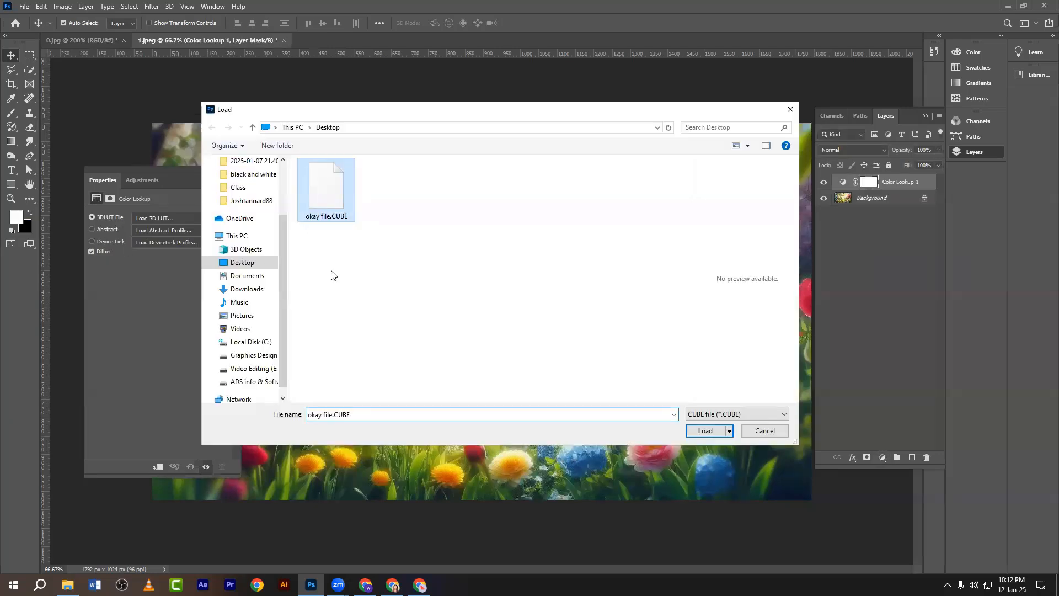
pyautogui.click(692, 430)
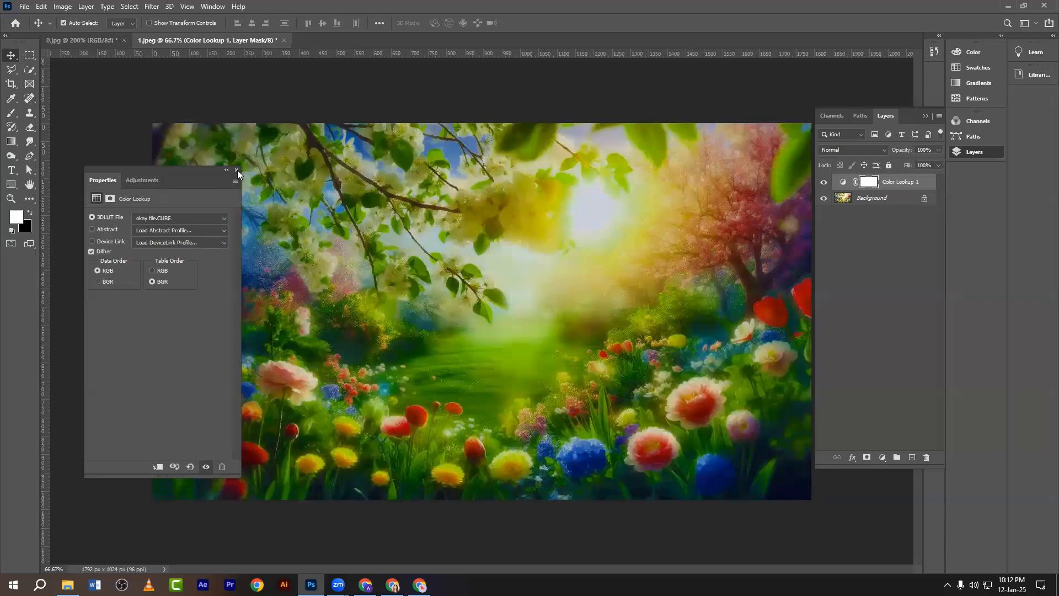
# Close Properties and toggle Color Lookup 1 on and off to compare.
pyautogui.click(236, 169)
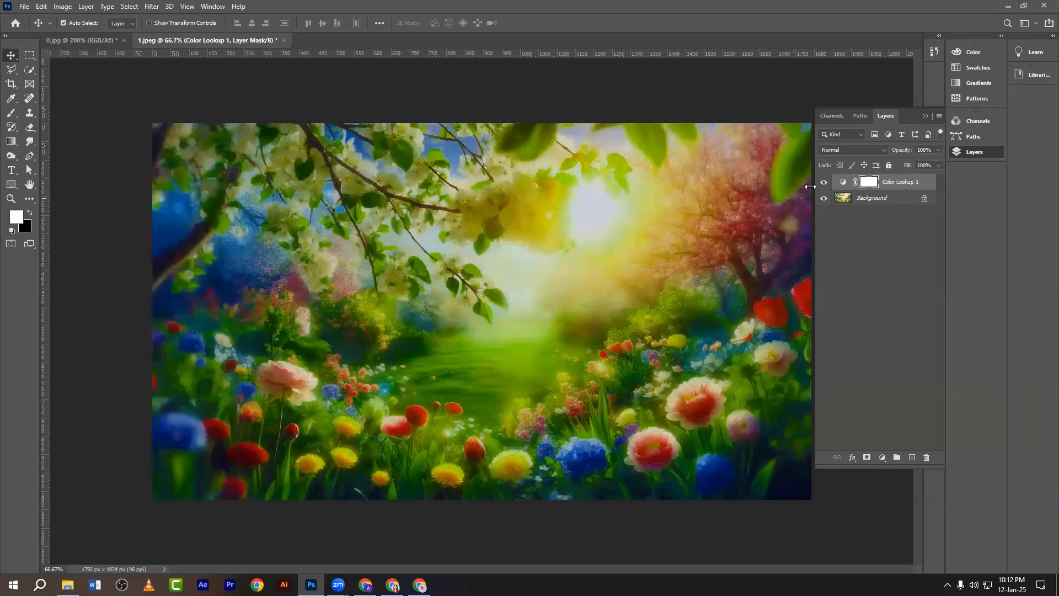
pyautogui.click(823, 183)
pyautogui.click(822, 183)
pyautogui.click(823, 183)
# Show Color Lookup 1 again and add a second Color Lookup layer.
pyautogui.click(823, 182)
pyautogui.click(883, 457)
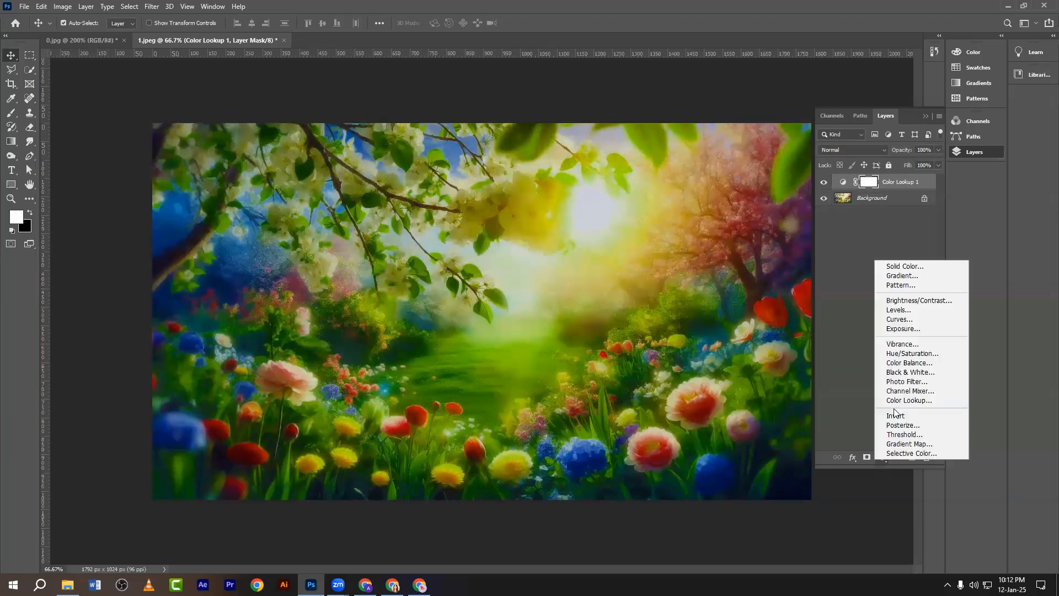
pyautogui.click(901, 401)
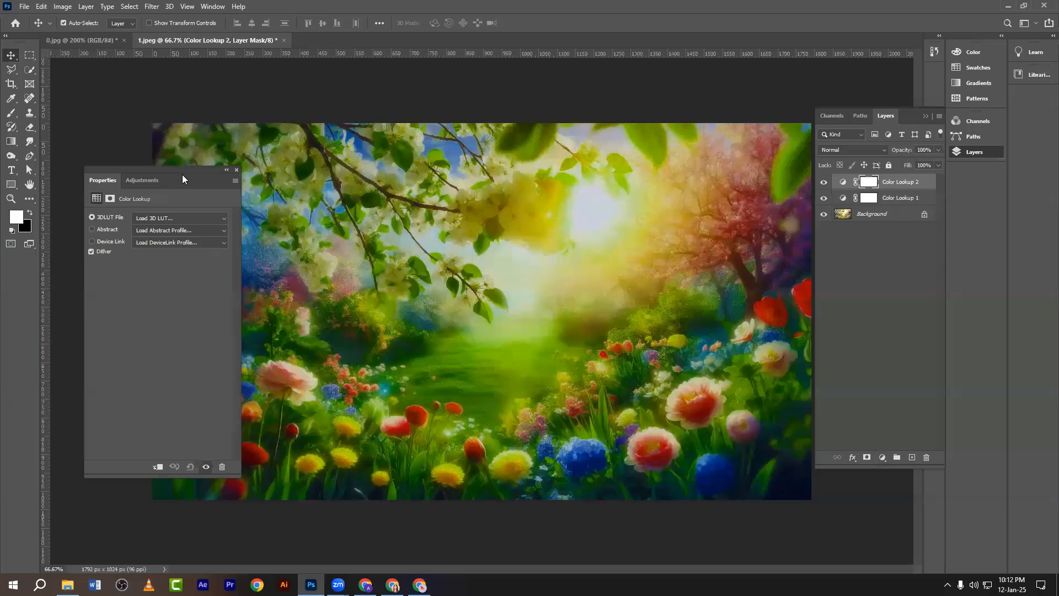
pyautogui.click(235, 171)
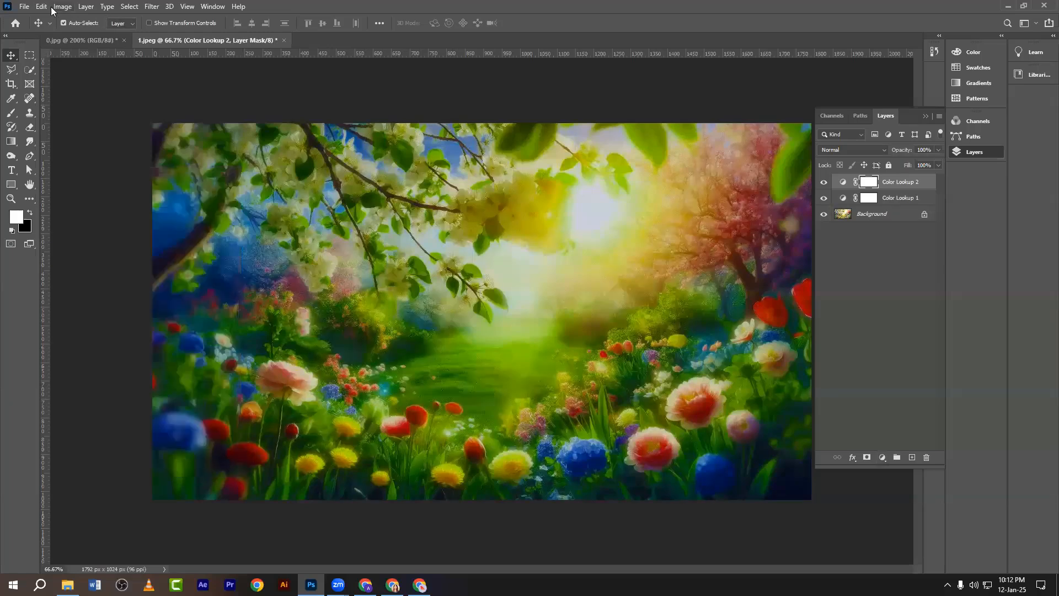
# Export color lookup tables with CSP unticked and other formats adjusted.
pyautogui.click(23, 7)
pyautogui.moveTo(55, 168)
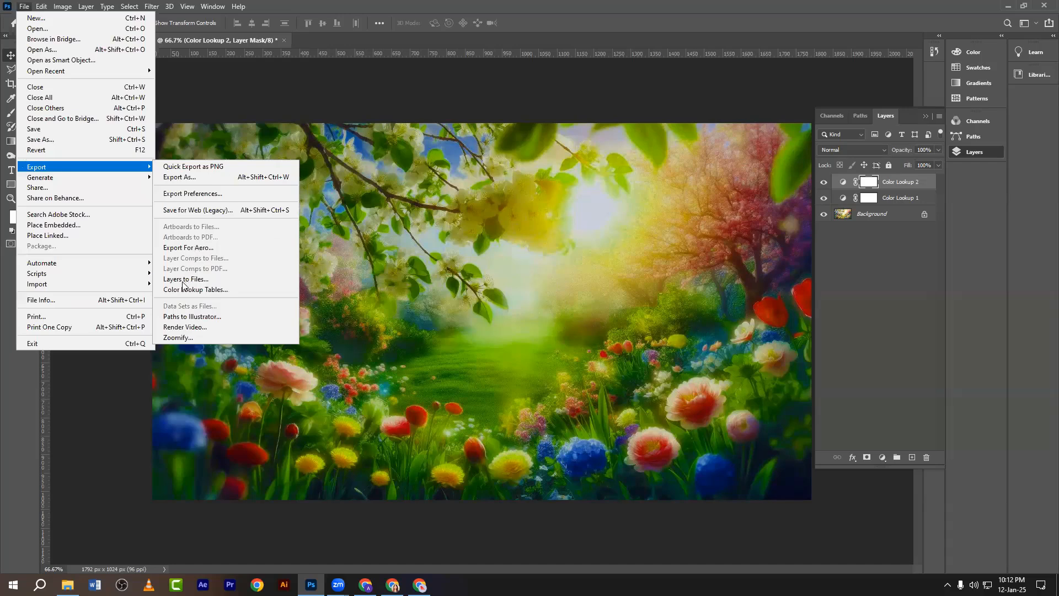
pyautogui.click(220, 290)
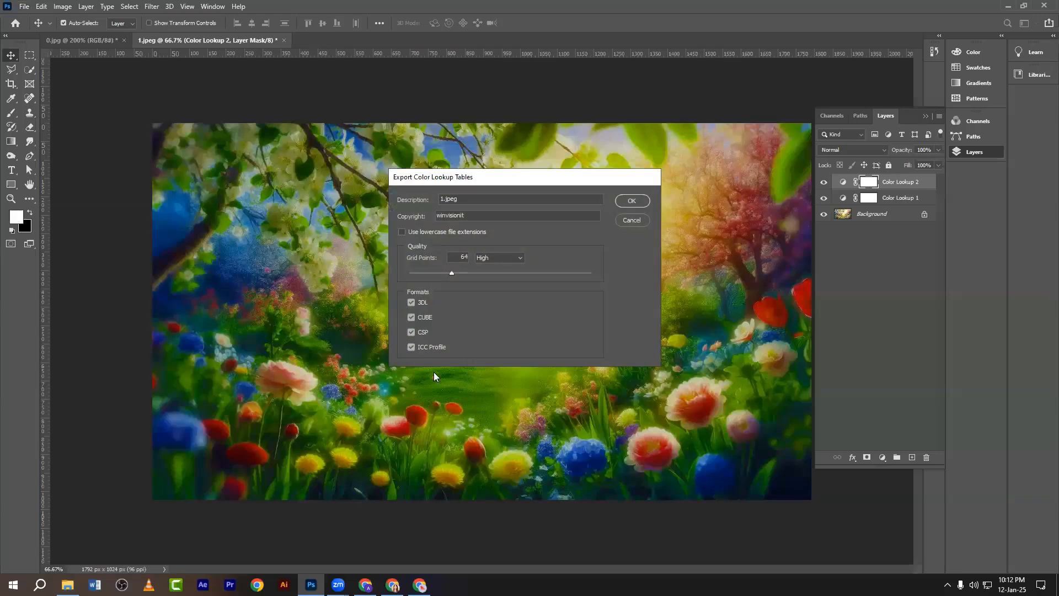
pyautogui.click(410, 333)
pyautogui.click(409, 303)
pyautogui.click(631, 225)
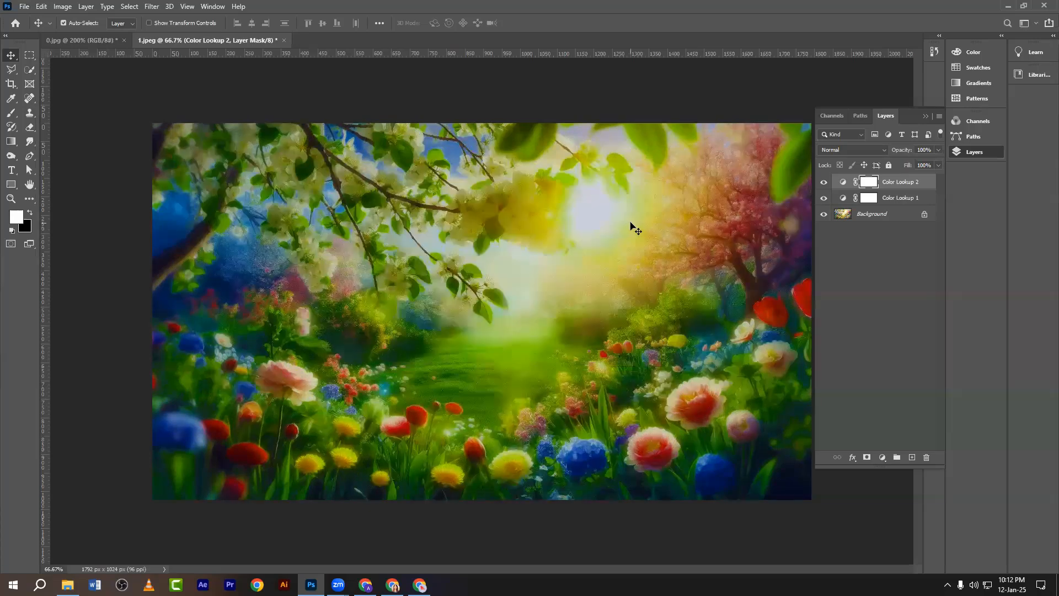
# Hide both Color Lookup layers to show the garden's original colours.
pyautogui.click(823, 198)
pyautogui.click(823, 182)
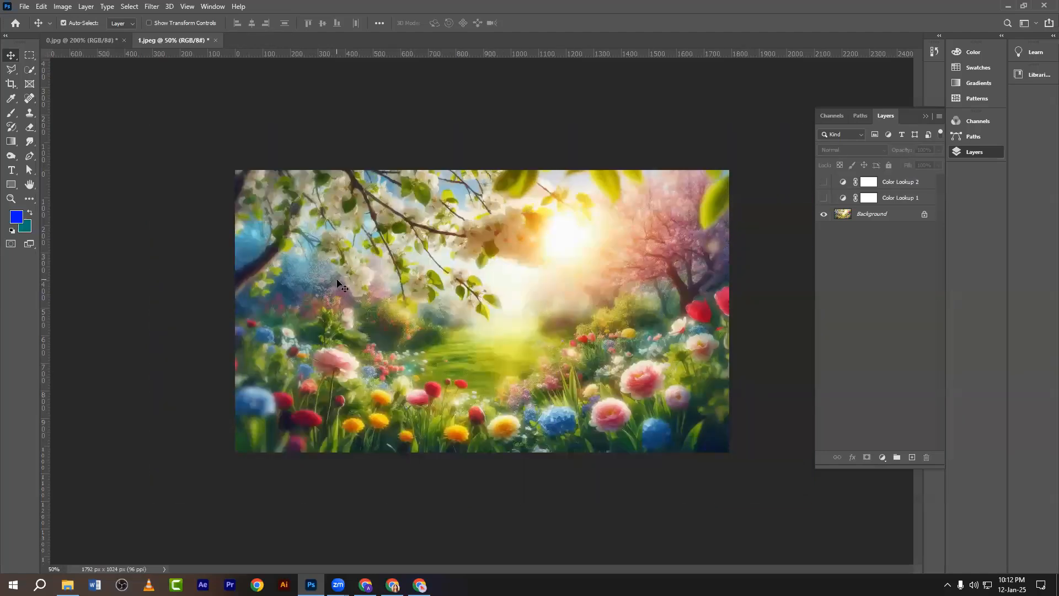
pyautogui.click(852, 215)
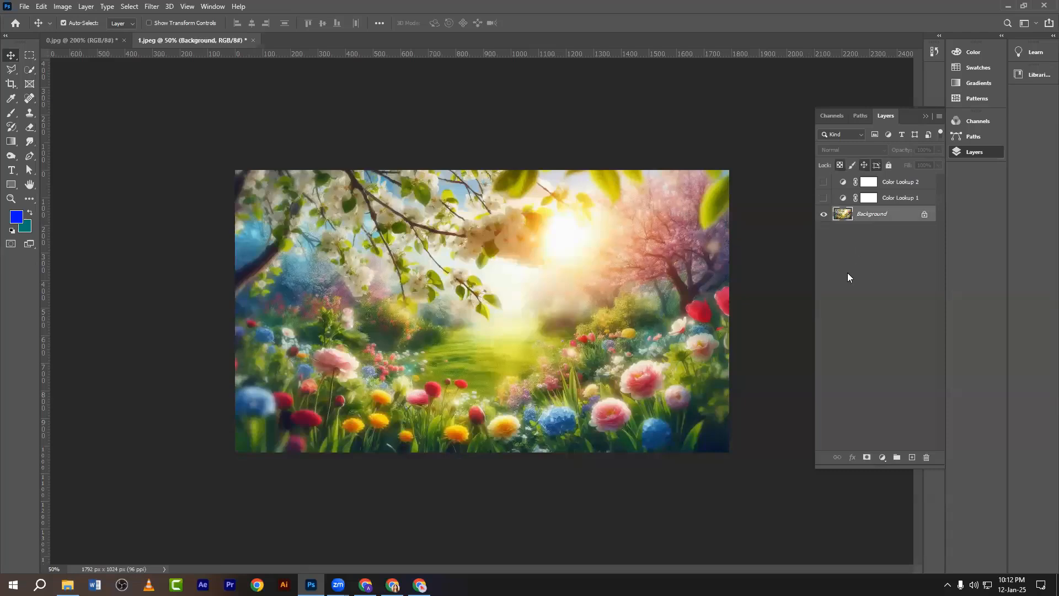
pyautogui.click(382, 319)
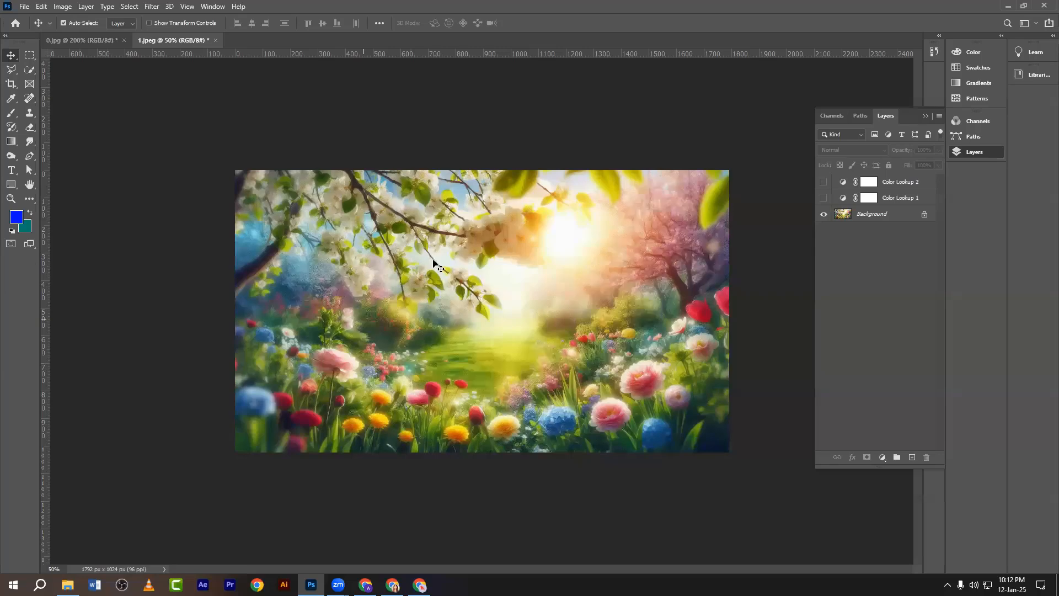
# Re-enable 1.jpeg's Color Lookup 1, then compare and select 0.jpg's Color Lookup 1 layer.
pyautogui.click(823, 197)
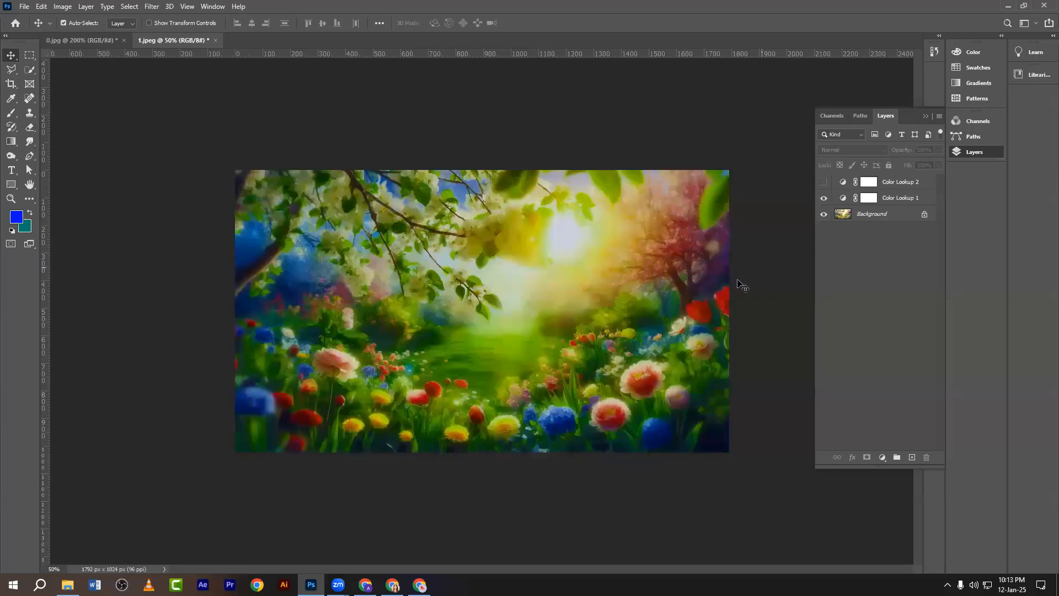
pyautogui.click(101, 43)
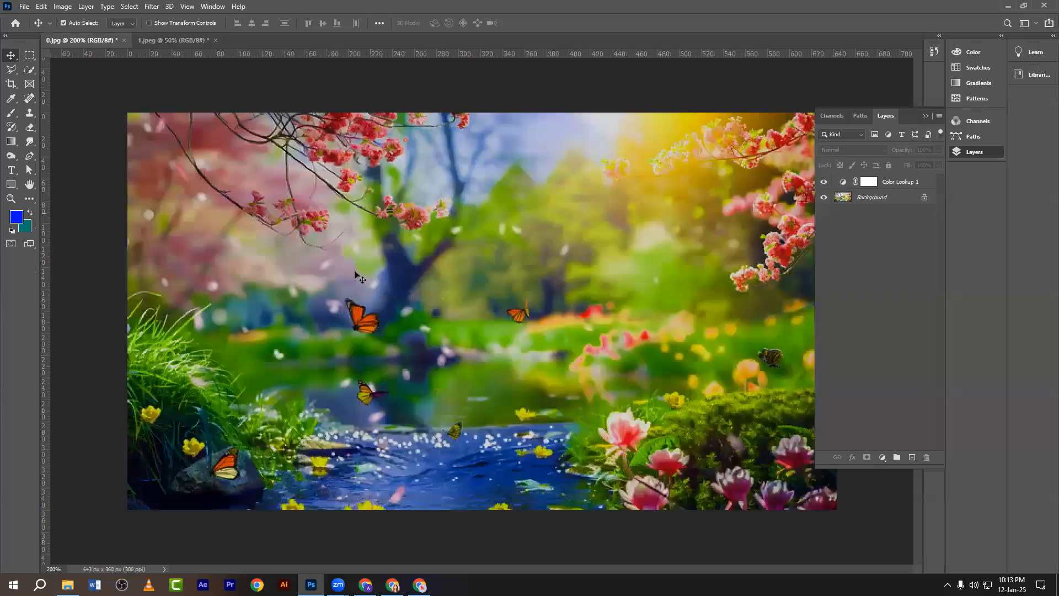
pyautogui.hotkey('ctrl', '-')
pyautogui.click(822, 182)
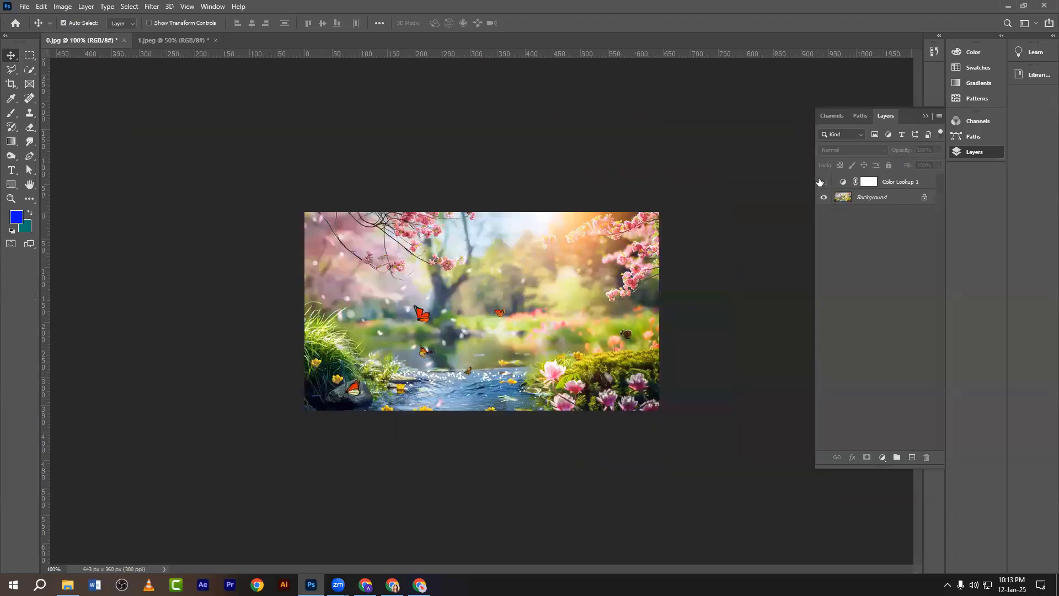
pyautogui.hotkey('ctrl', '+')
pyautogui.click(823, 182)
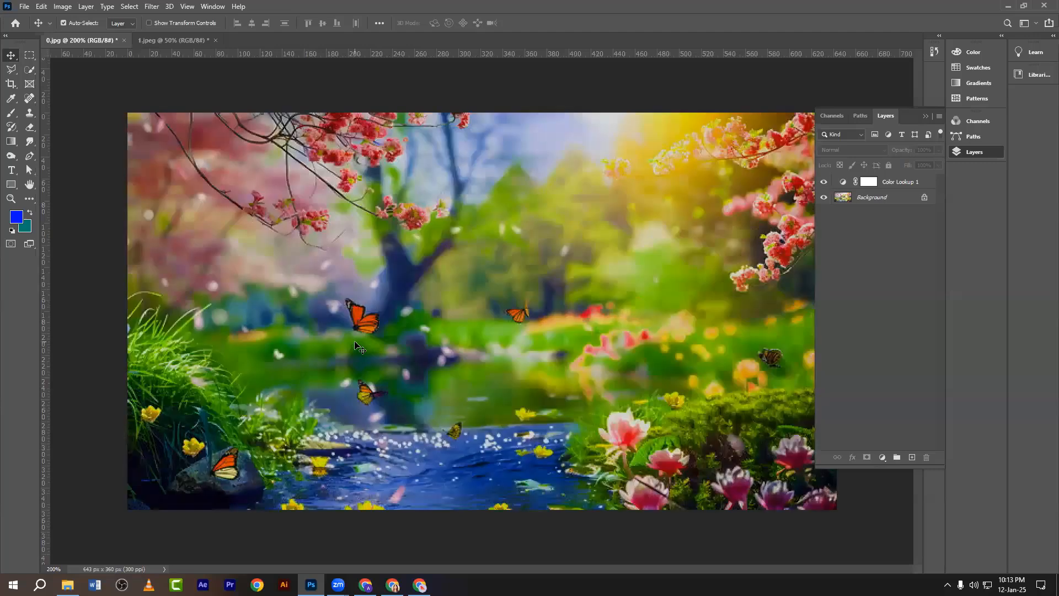
pyautogui.hotkey('ctrl', '-')
pyautogui.hotkey('ctrl', '-')
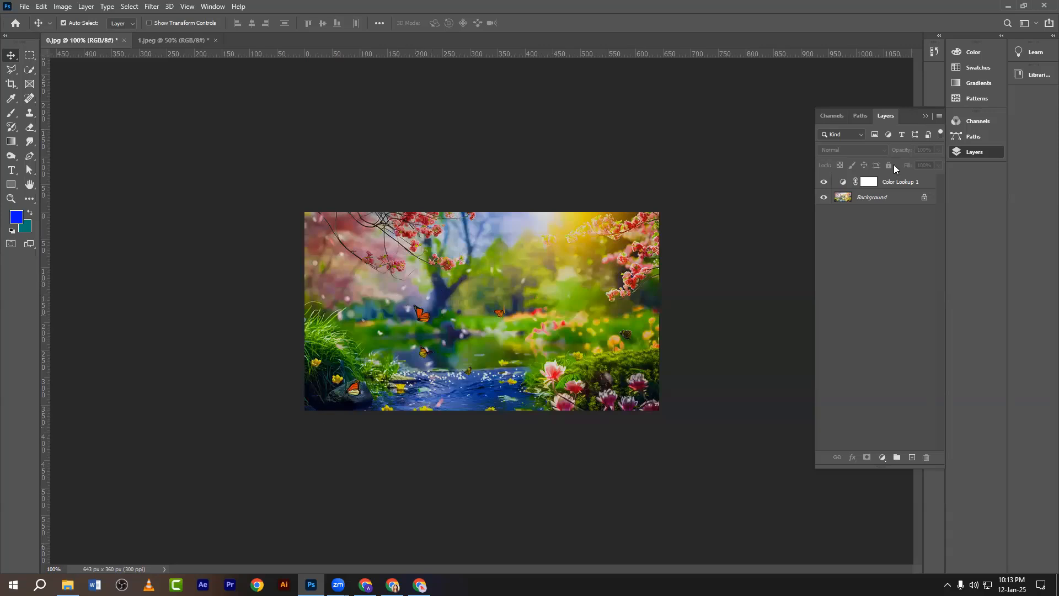
pyautogui.click(904, 182)
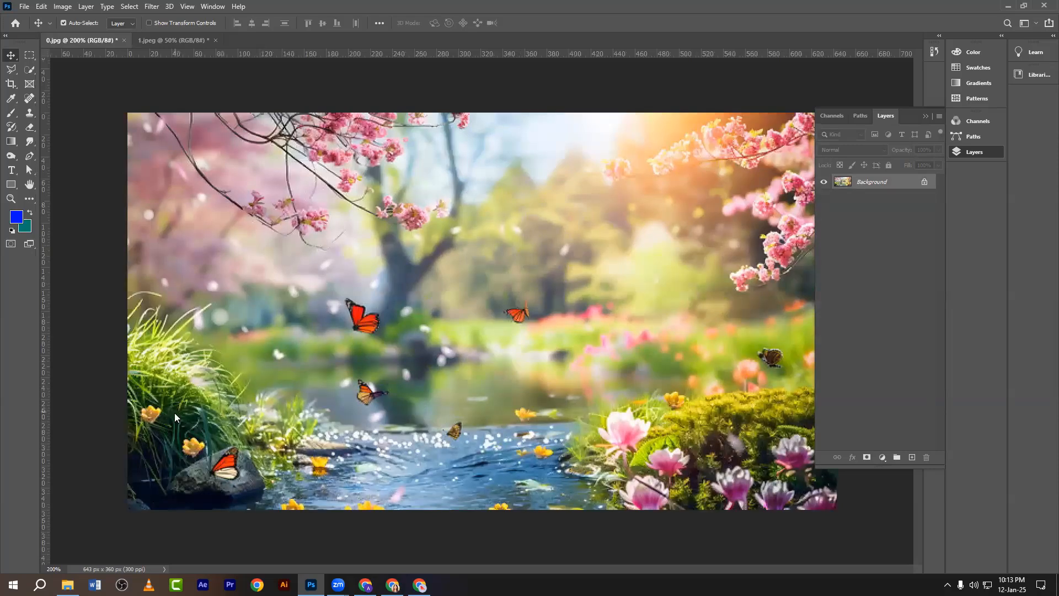
pyautogui.click(67, 585)
# Refresh the Desktop folder and select the okay file LUT exports, ending on okay file.CUBE.
pyautogui.click(318, 223)
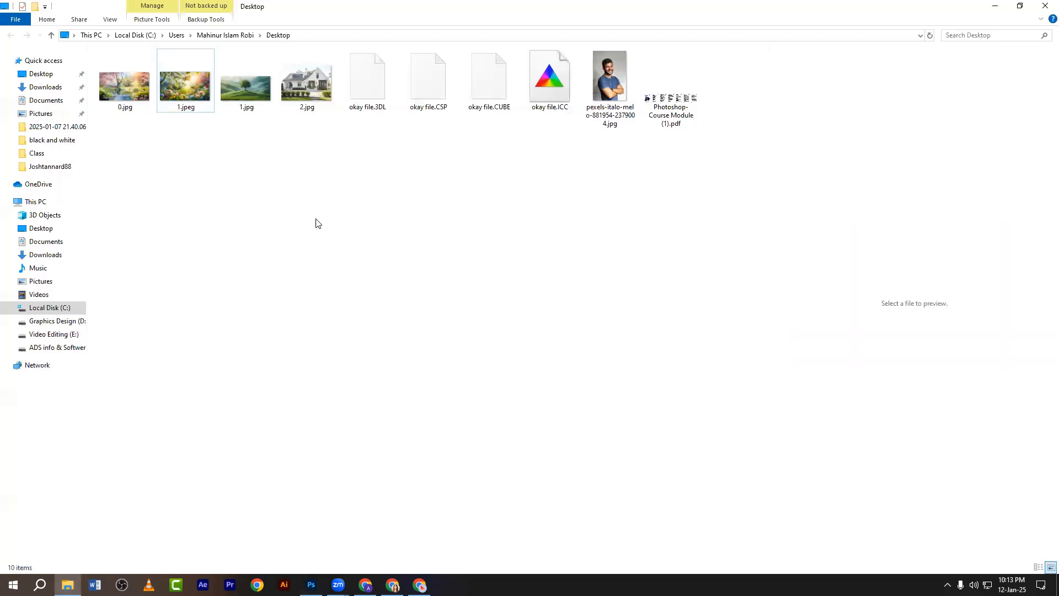
pyautogui.moveTo(551, 138); pyautogui.dragTo(384, 108)
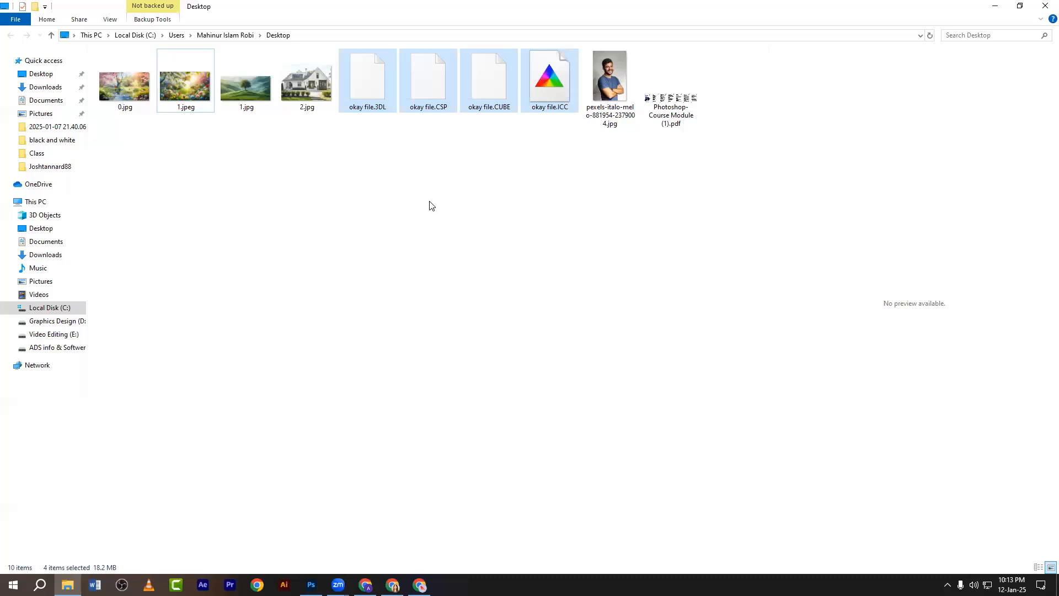
pyautogui.click(429, 202)
pyautogui.rightClick(385, 175)
pyautogui.click(413, 220)
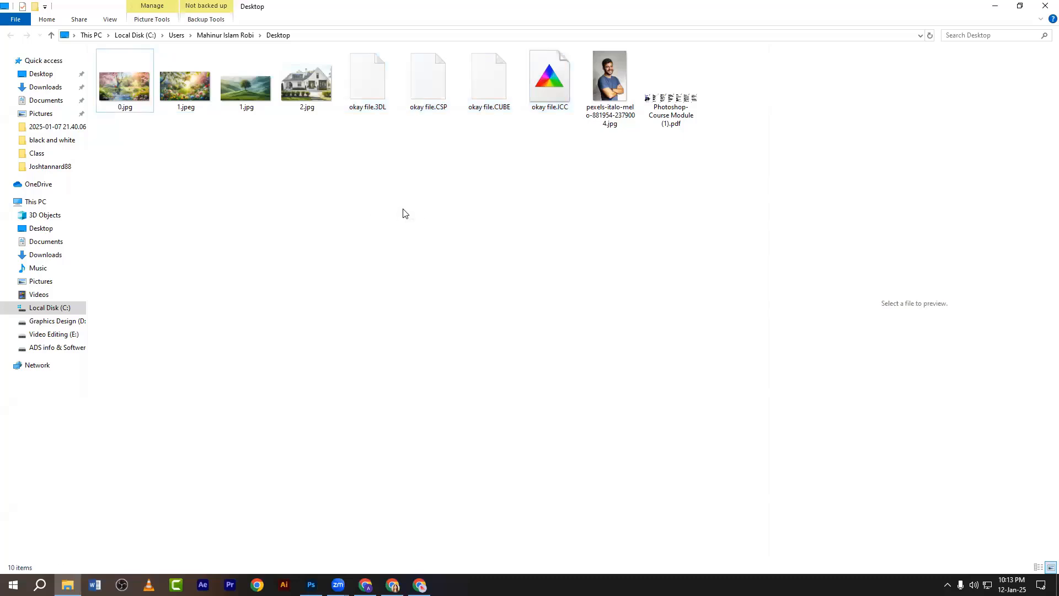
pyautogui.moveTo(544, 146); pyautogui.dragTo(377, 106)
pyautogui.click(419, 162)
pyautogui.click(480, 107)
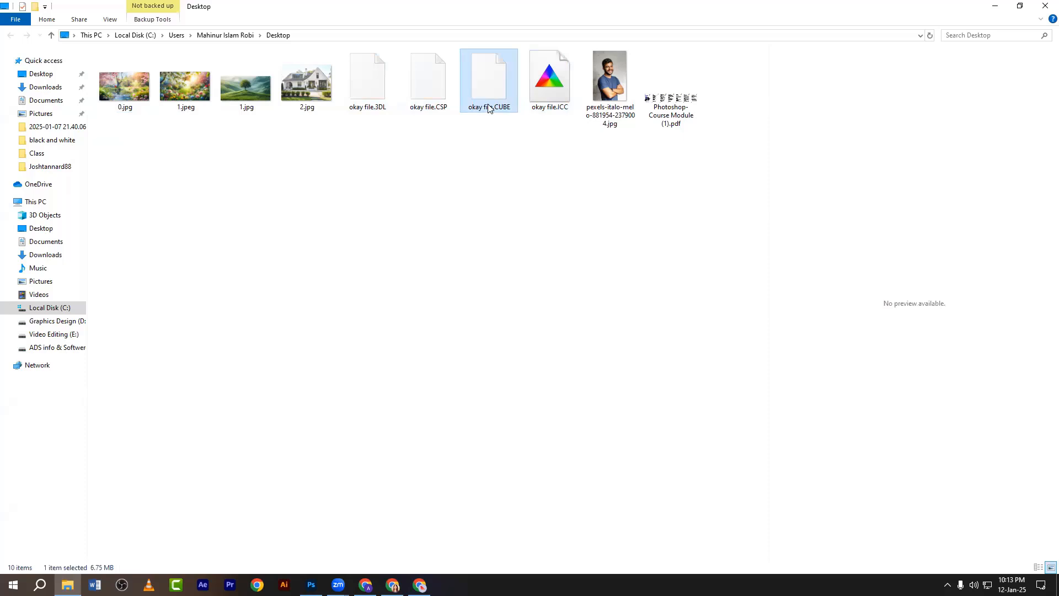
pyautogui.click(485, 178)
pyautogui.click(489, 100)
pyautogui.click(311, 584)
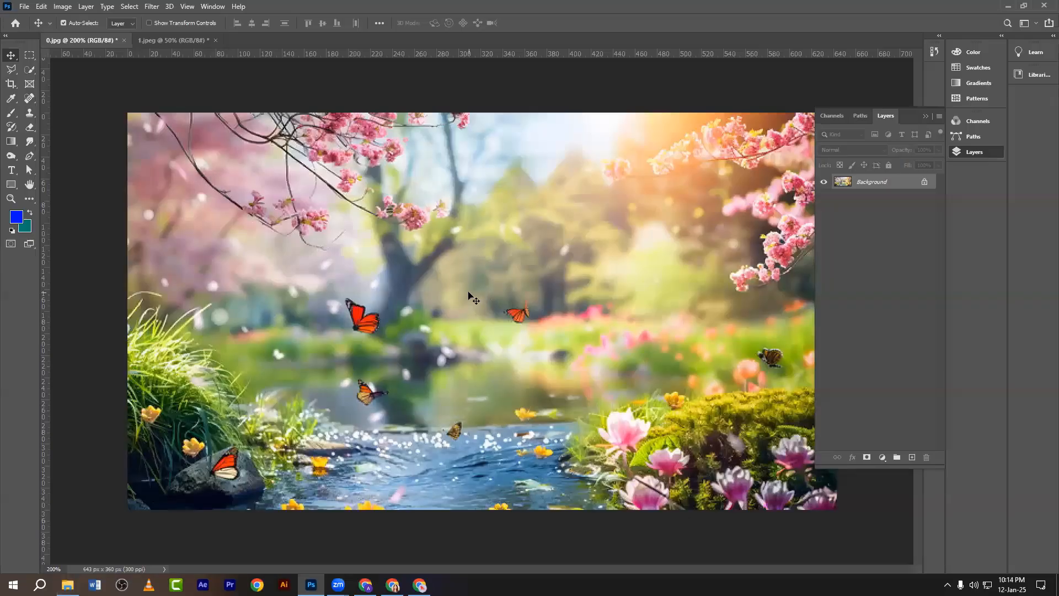
# Try lowering Saturation to -48 in Hue/Saturation, then cancel.
pyautogui.hotkey('ctrl', '-')
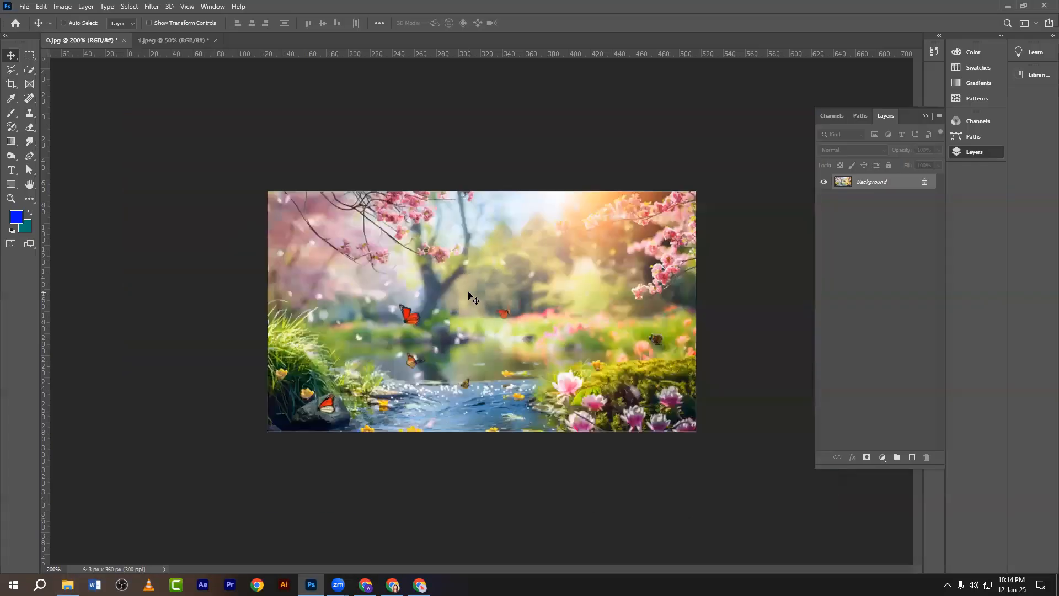
pyautogui.hotkey('ctrl', 'u')
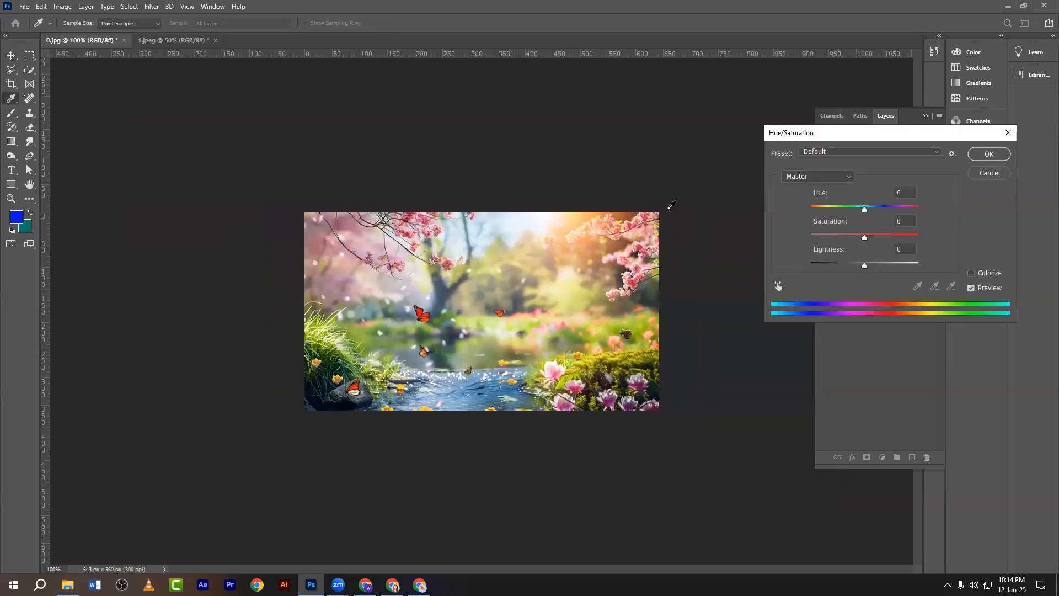
pyautogui.moveTo(827, 227); pyautogui.dragTo(797, 231)
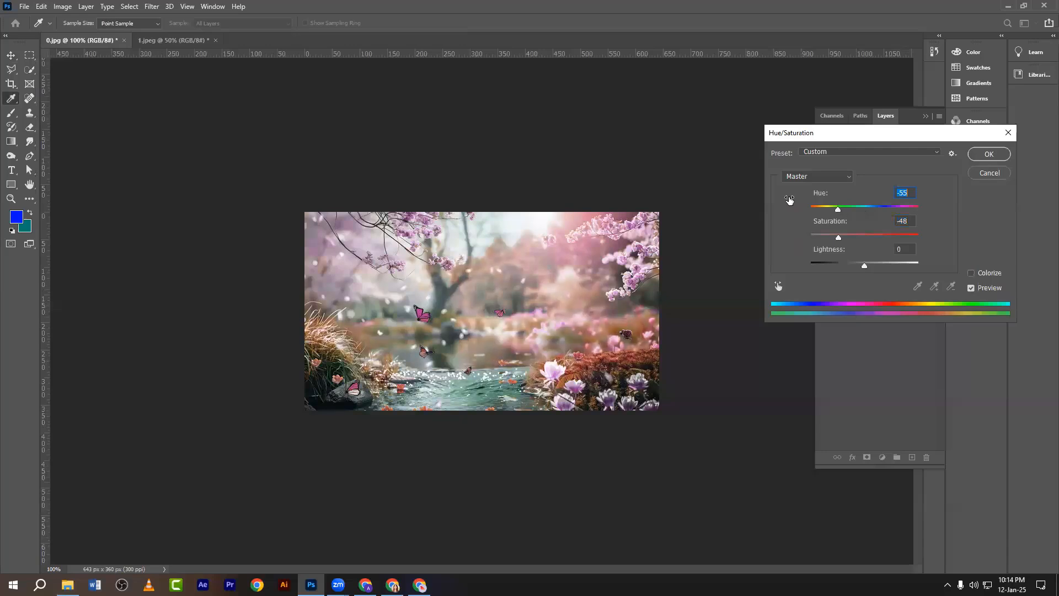
pyautogui.click(1008, 133)
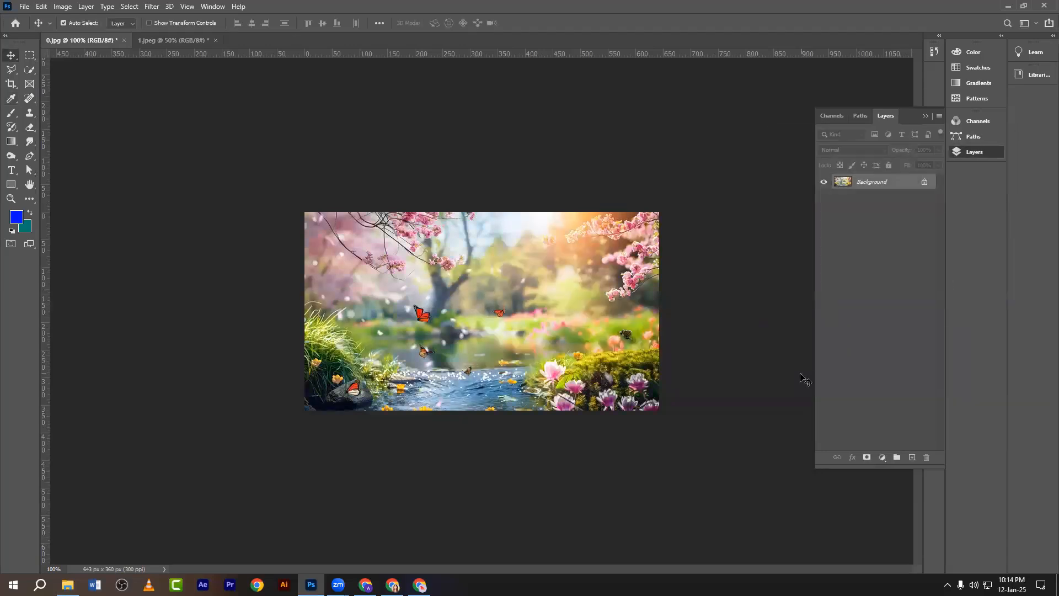
# Duplicate the background into Layer 1 and apply Hue/Saturation with Hue -12.
pyautogui.hotkey('ctrl', 'j')
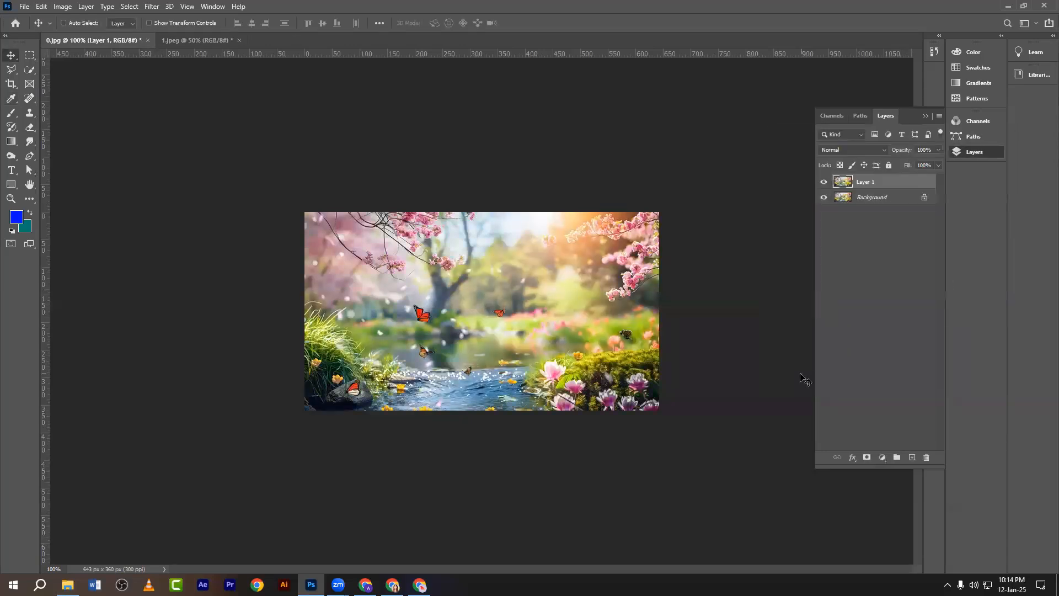
pyautogui.hotkey('ctrl', '+')
pyautogui.hotkey('ctrl', 'u')
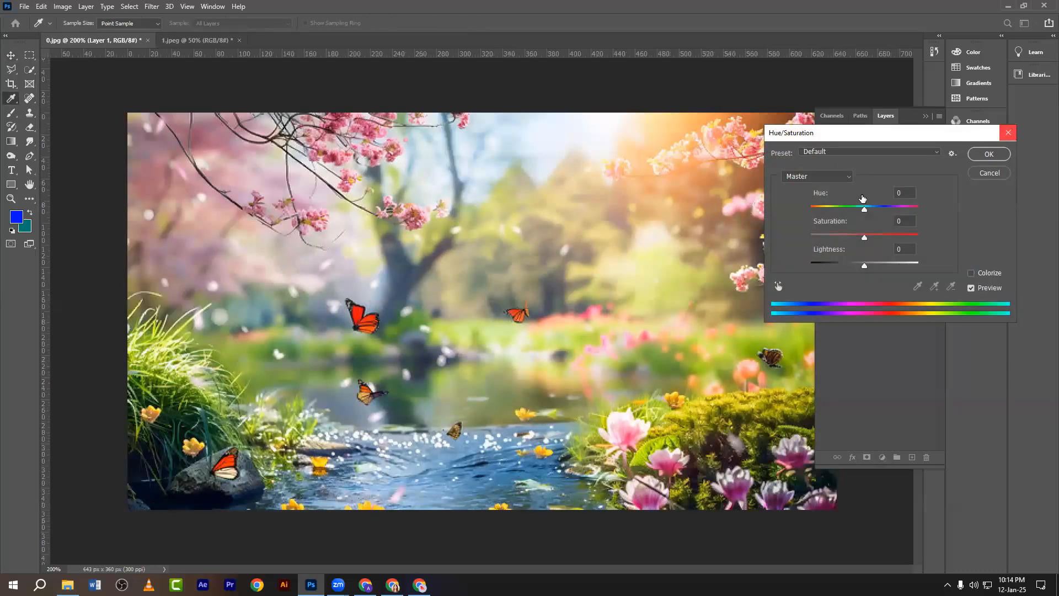
pyautogui.press('Escape')
pyautogui.hotkey('ctrl', 'u')
pyautogui.moveTo(821, 193); pyautogui.dragTo(846, 255)
pyautogui.click(980, 156)
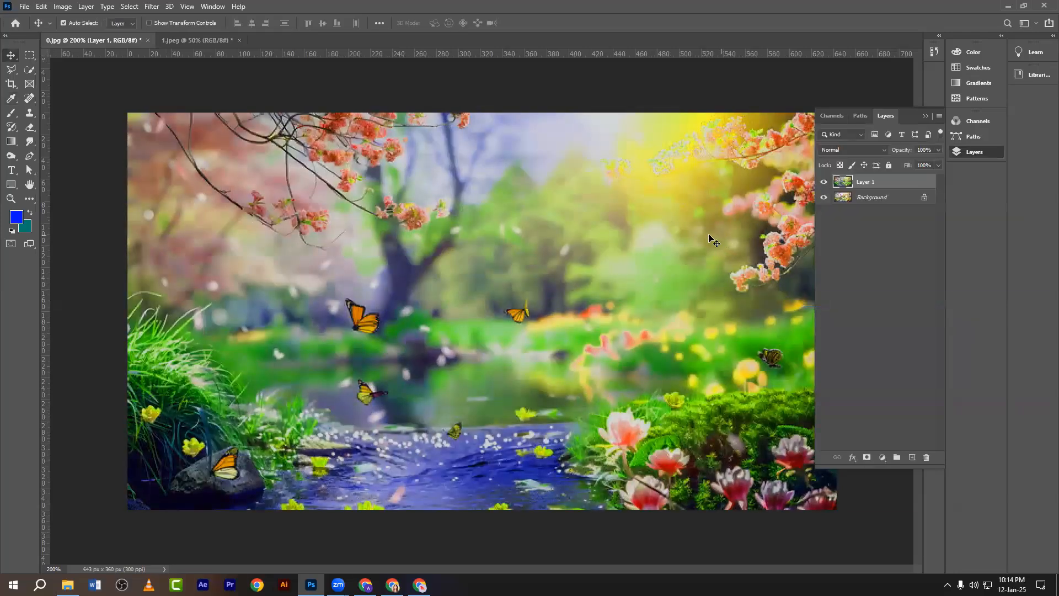
pyautogui.click(39, 7)
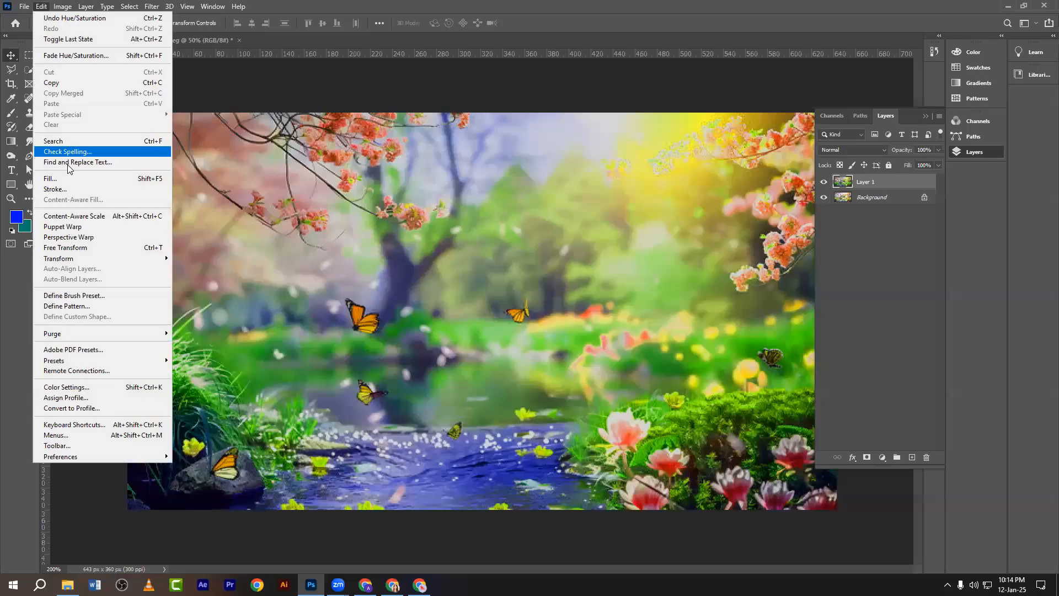
# Export the grade as colour lookup tables named 0 on the Desktop, with description 'gggg'.
pyautogui.click(19, 15)
pyautogui.click(24, 6)
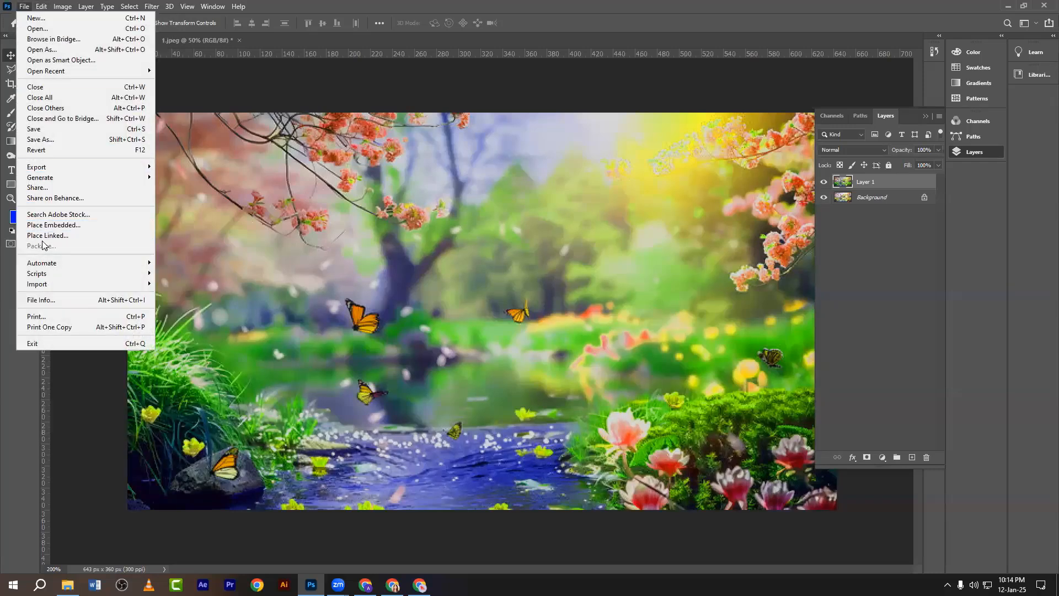
pyautogui.moveTo(38, 166)
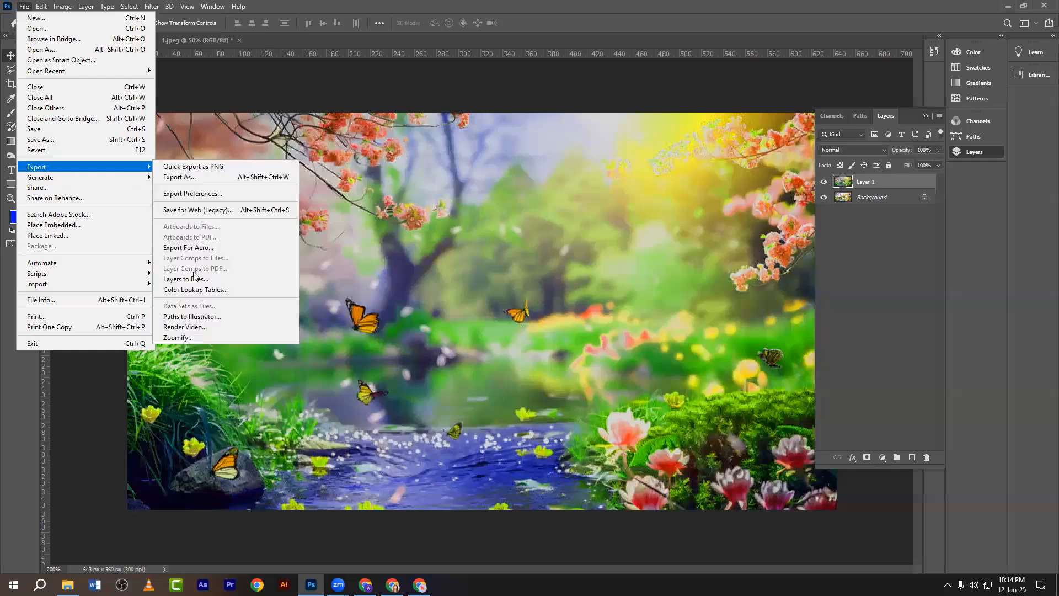
pyautogui.click(188, 287)
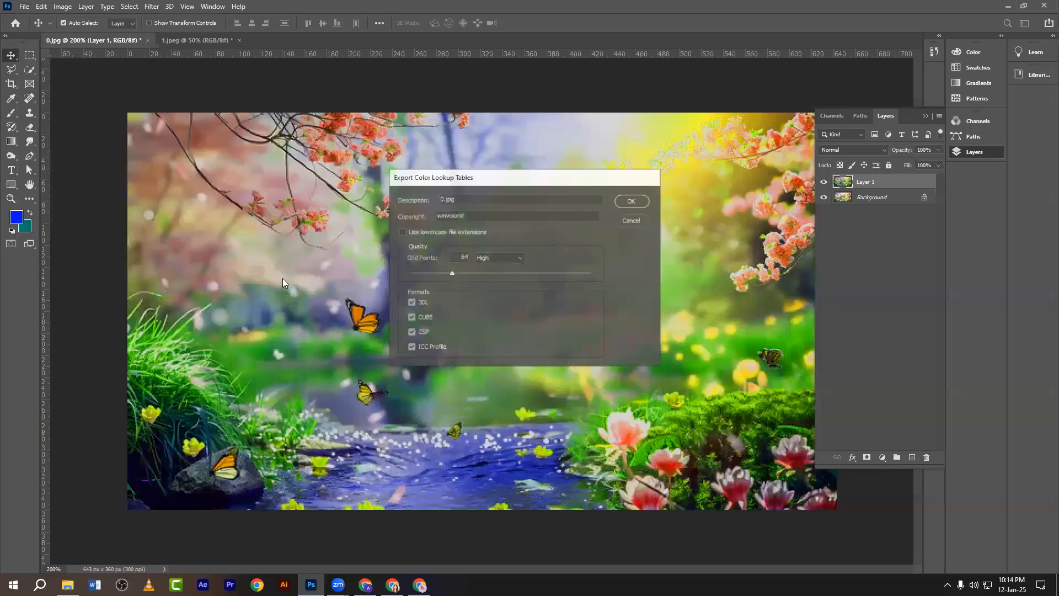
pyautogui.click(463, 198)
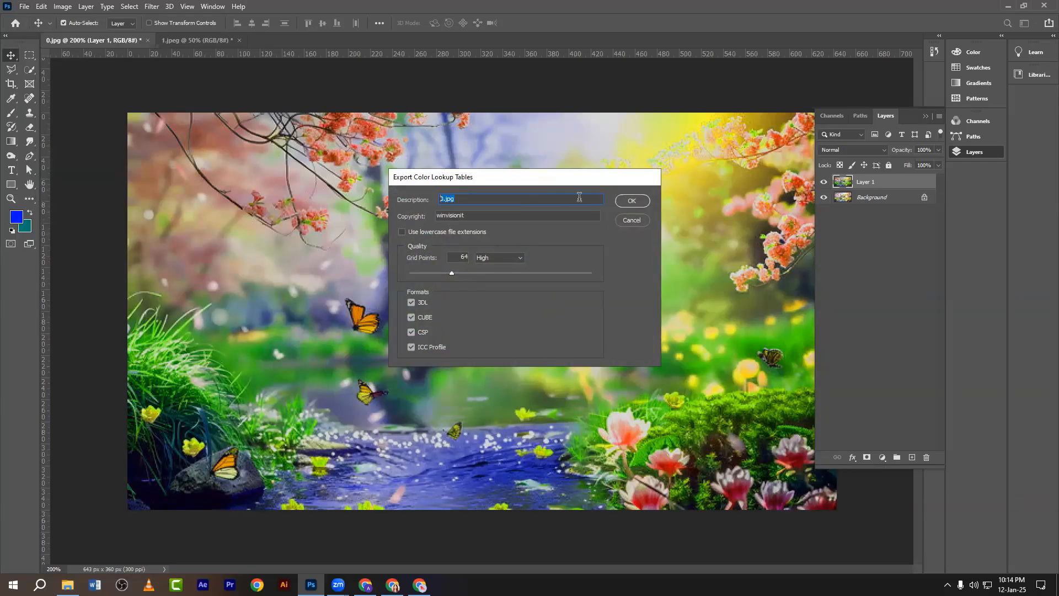
pyautogui.write('gggg')
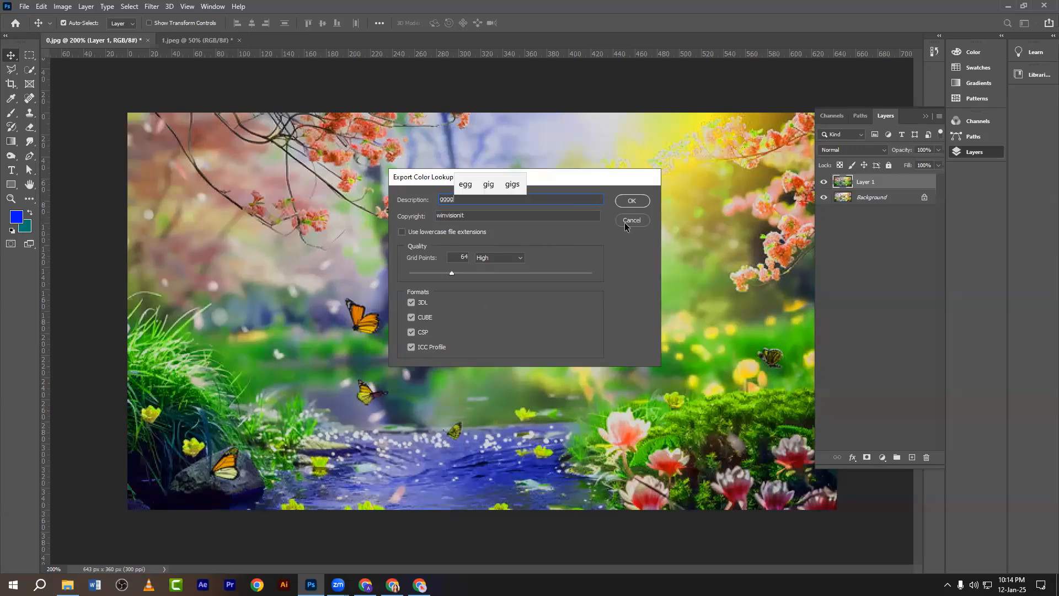
pyautogui.click(630, 202)
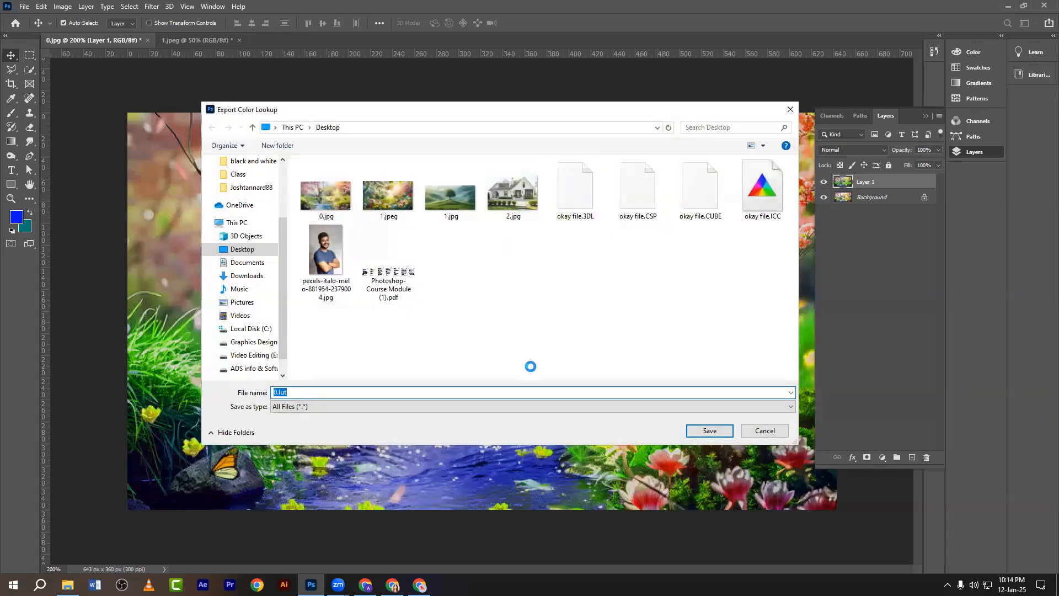
pyautogui.click(708, 430)
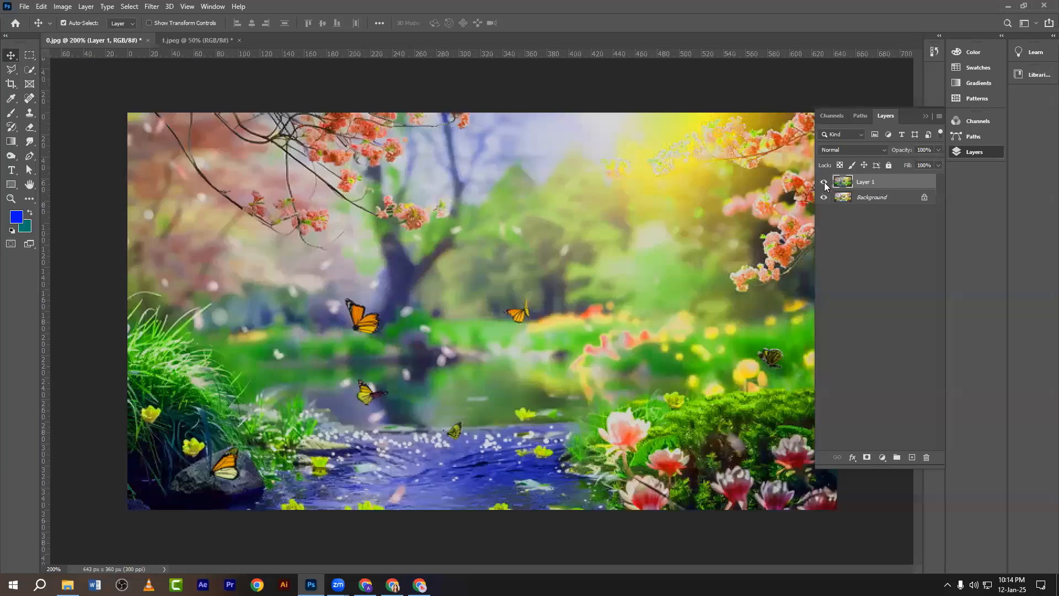
# Hide Layer 1 and add a Color Lookup layer loaded with the 0.CUBE file.
pyautogui.click(824, 183)
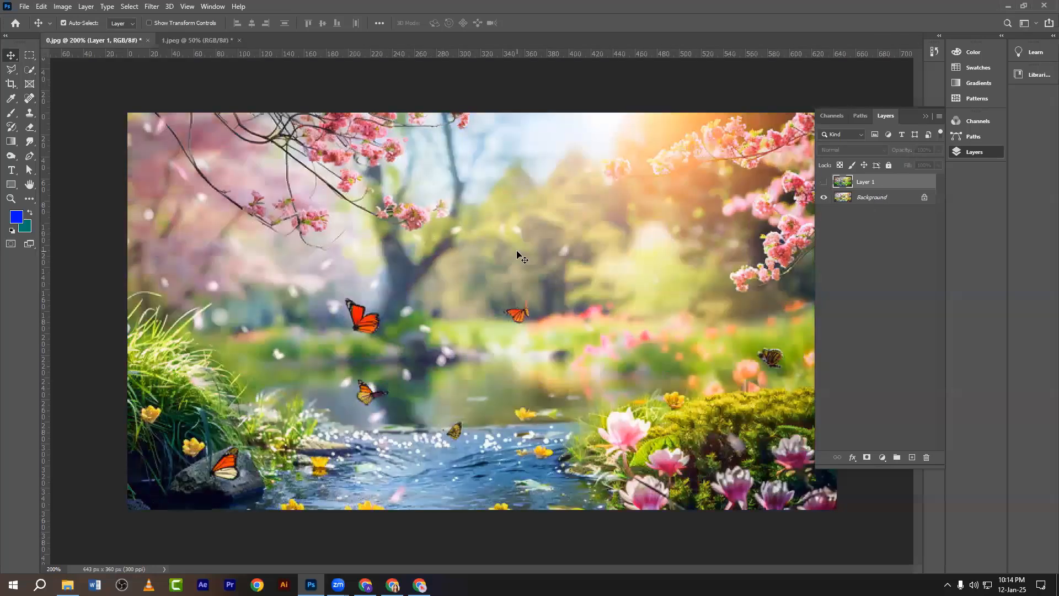
pyautogui.click(881, 459)
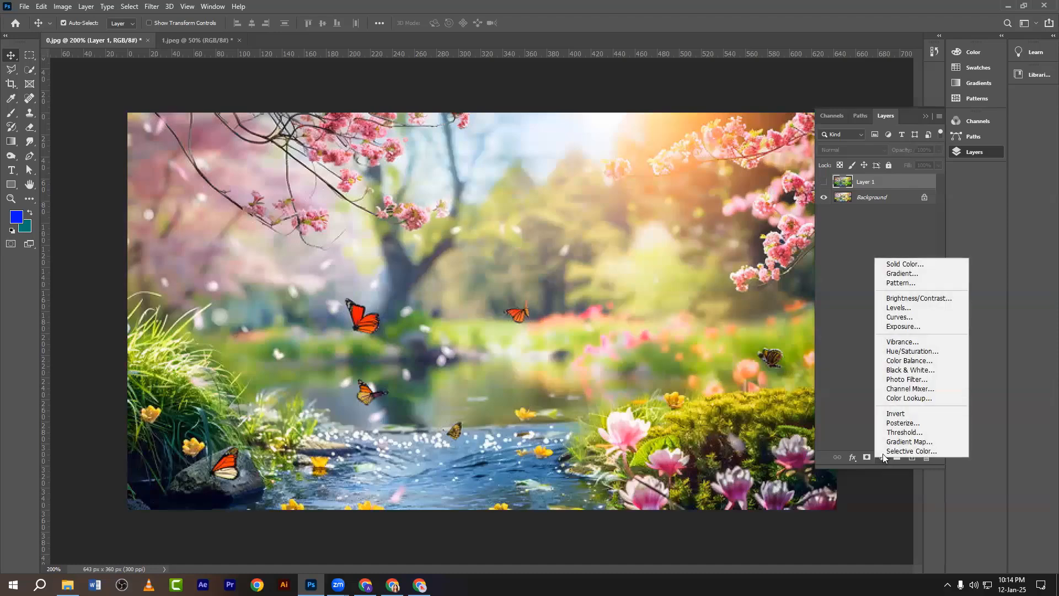
pyautogui.click(897, 395)
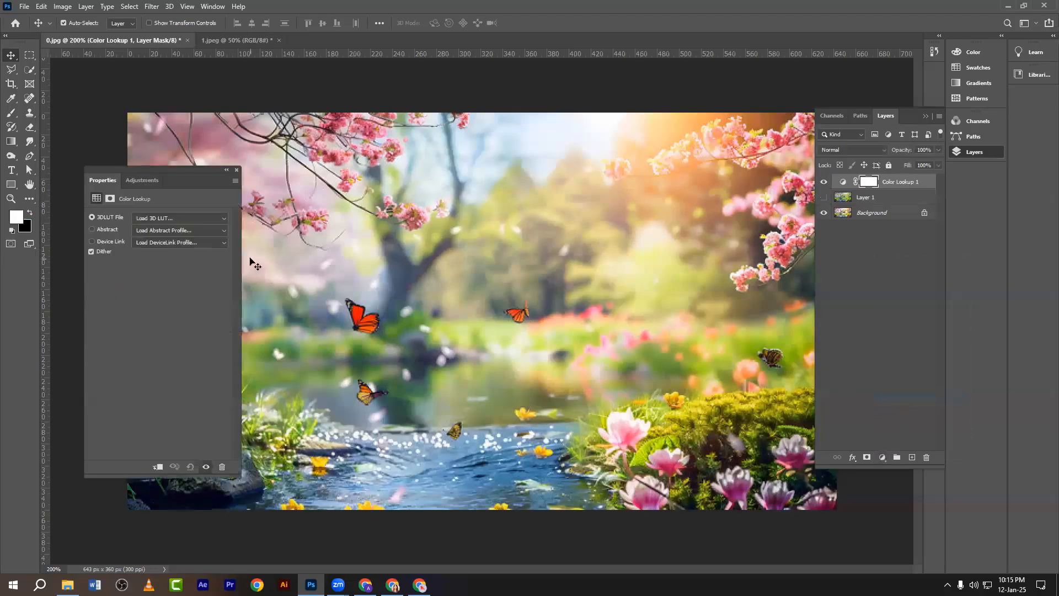
pyautogui.click(113, 218)
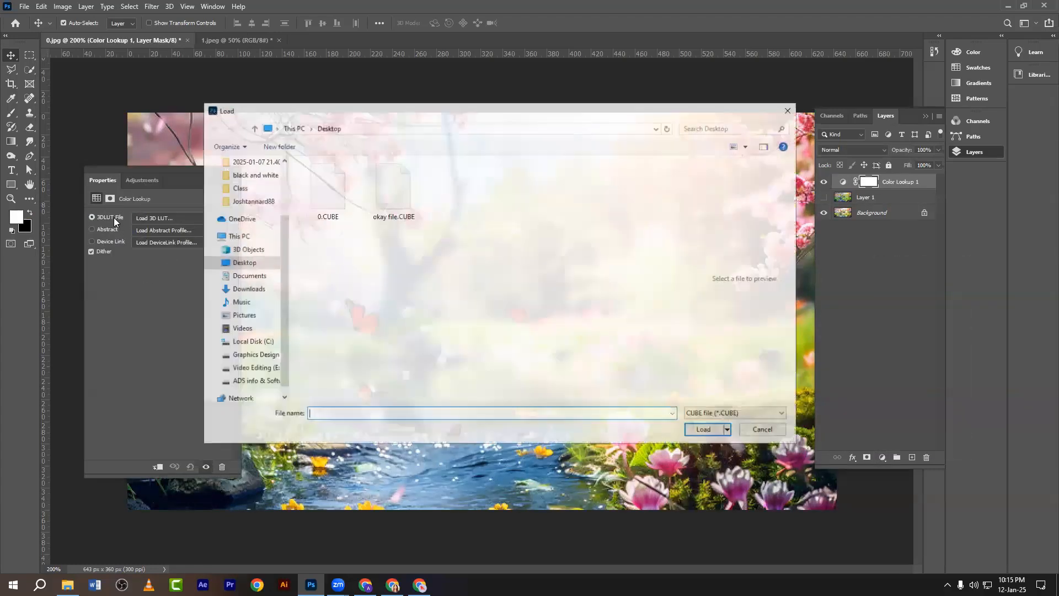
pyautogui.rightClick(334, 258)
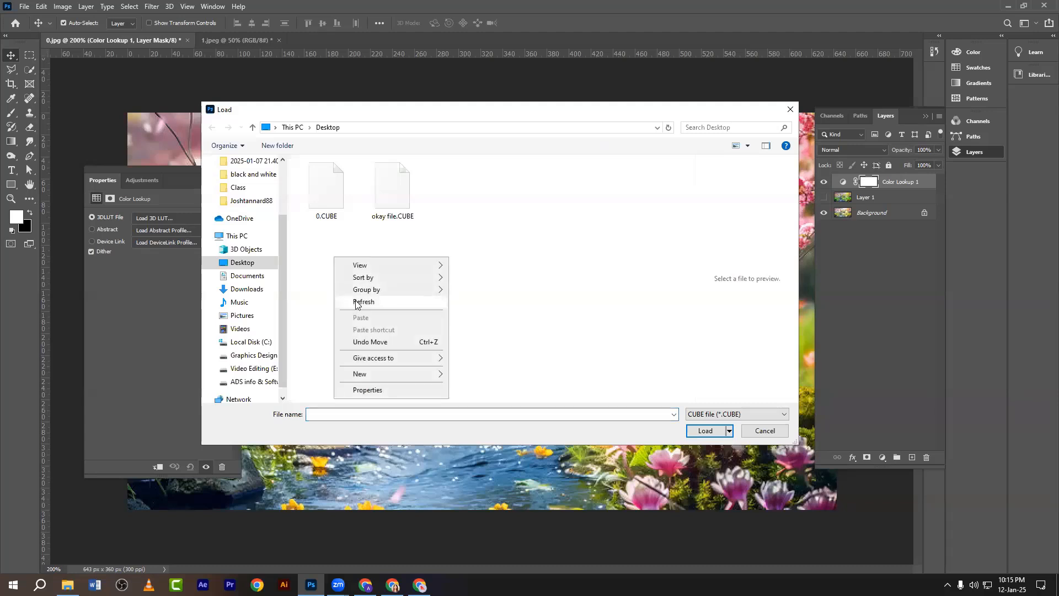
pyautogui.click(360, 302)
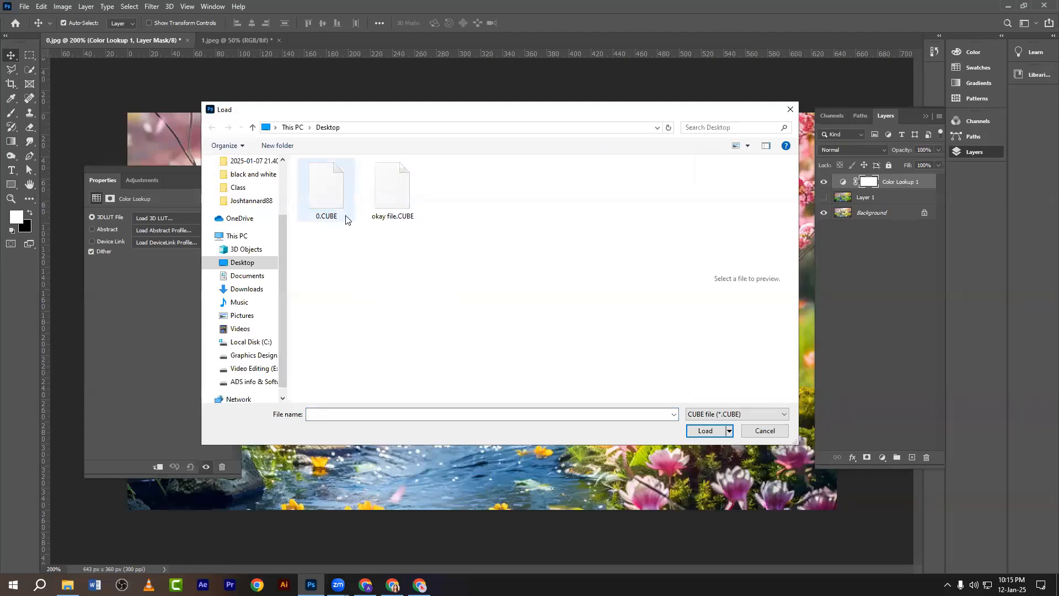
pyautogui.click(333, 208)
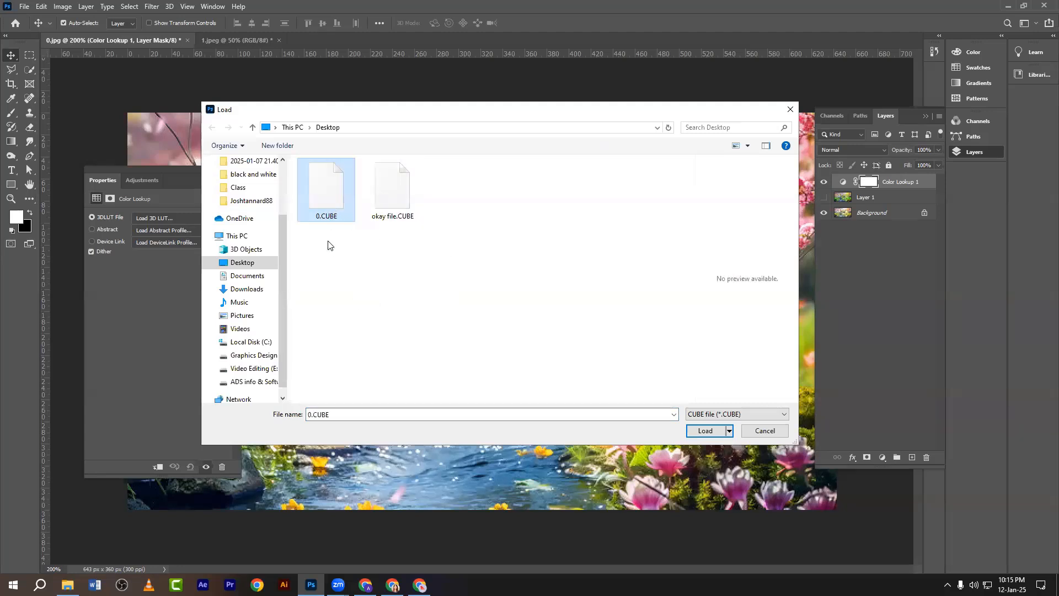
pyautogui.click(698, 429)
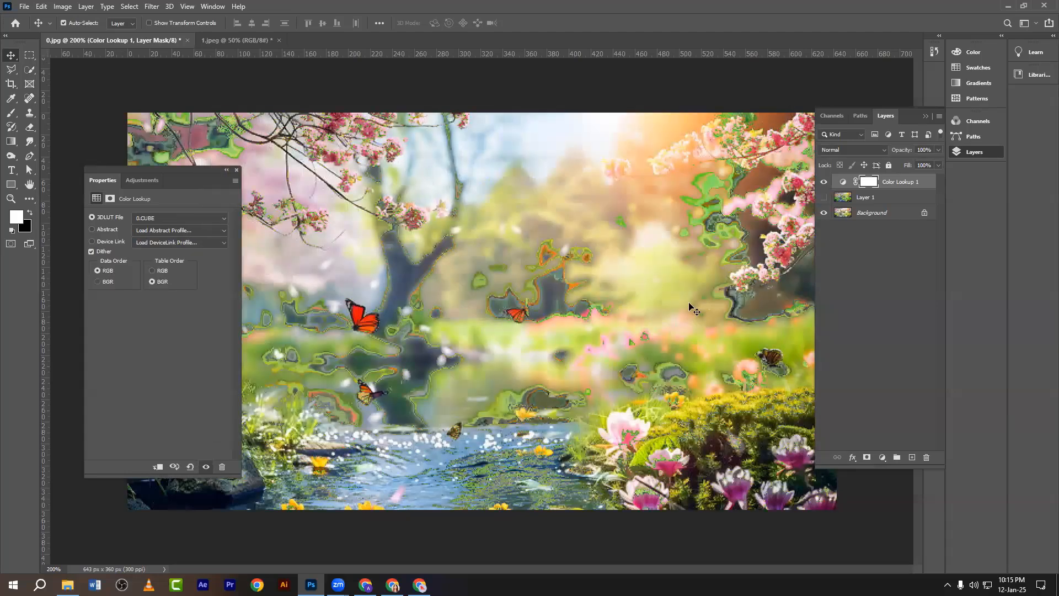
# Compare the Color Lookup effect on and off, then show Layer 1 and leave the lookup hidden.
pyautogui.click(823, 182)
pyautogui.click(823, 183)
pyautogui.click(823, 183)
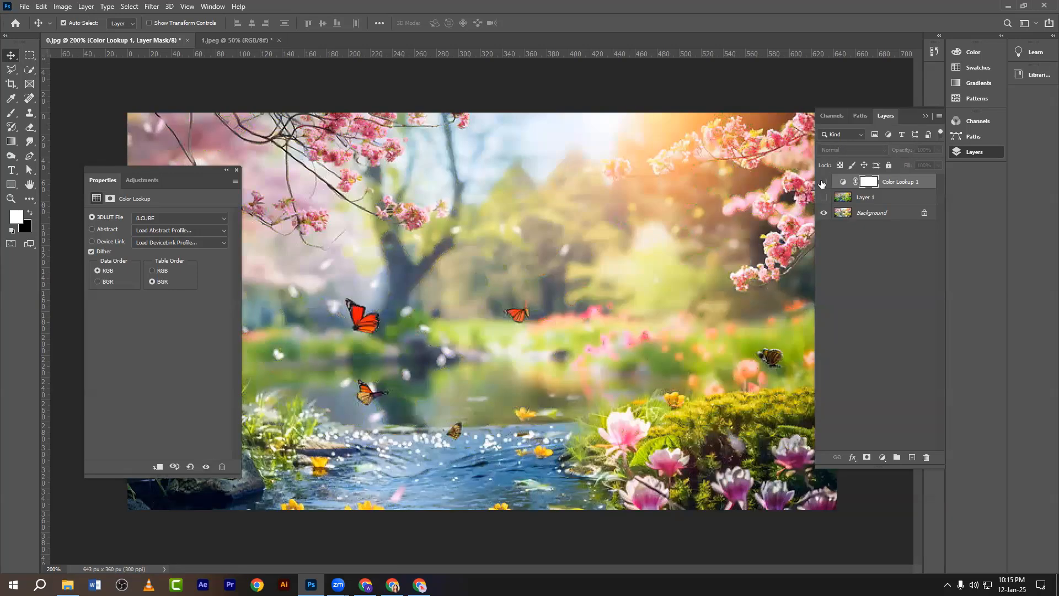
pyautogui.click(822, 182)
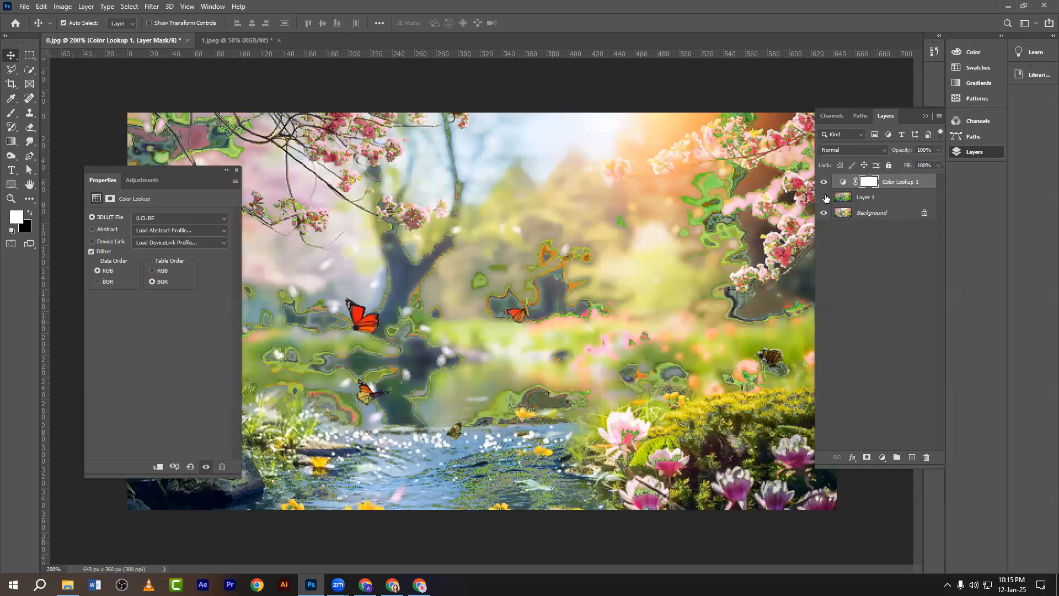
pyautogui.click(823, 197)
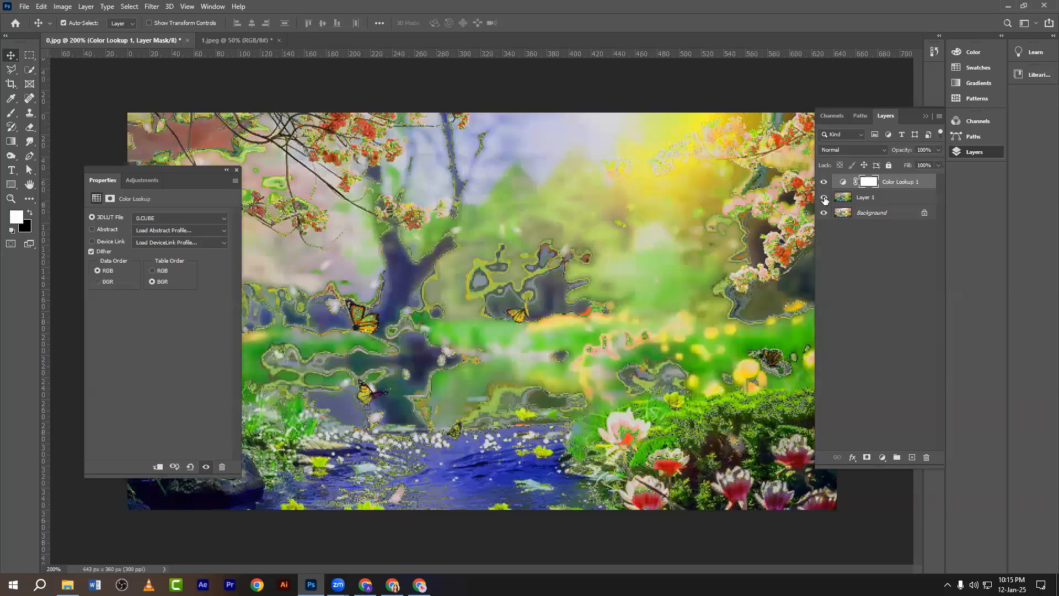
pyautogui.click(822, 182)
# Delete the Color Lookup 1 and Layer 1 layers, undo once, and check the image at 100% and 200%.
pyautogui.click(887, 185)
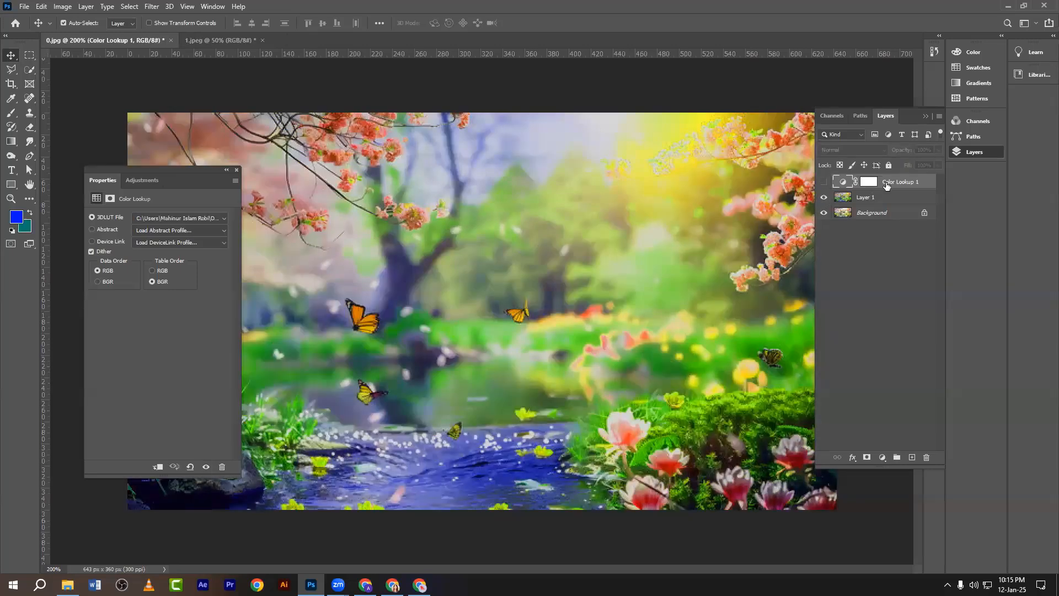
pyautogui.press('Delete')
pyautogui.press('Delete')
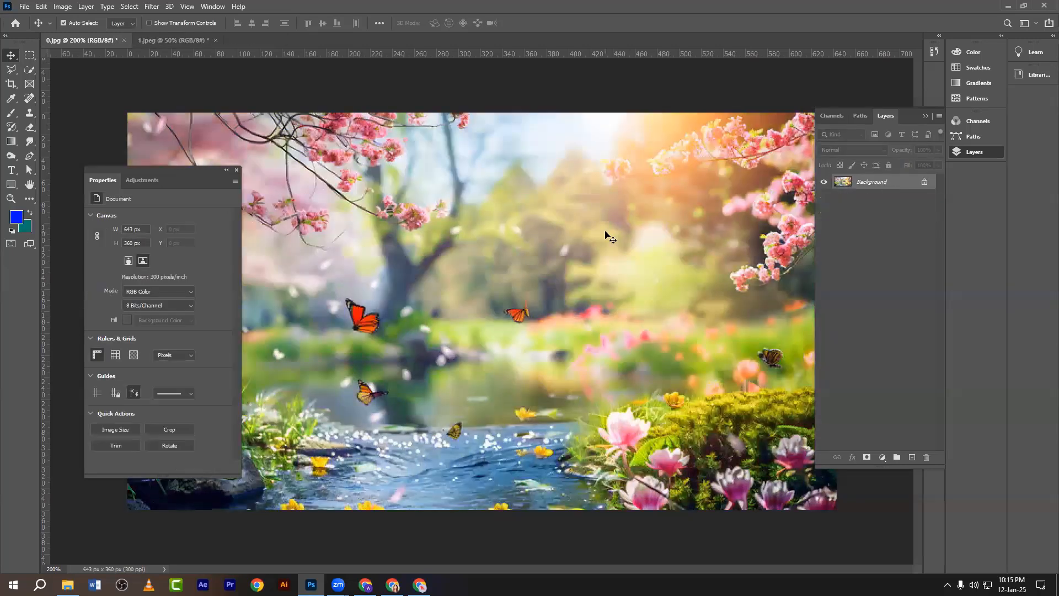
pyautogui.hotkey('ctrl', 'z')
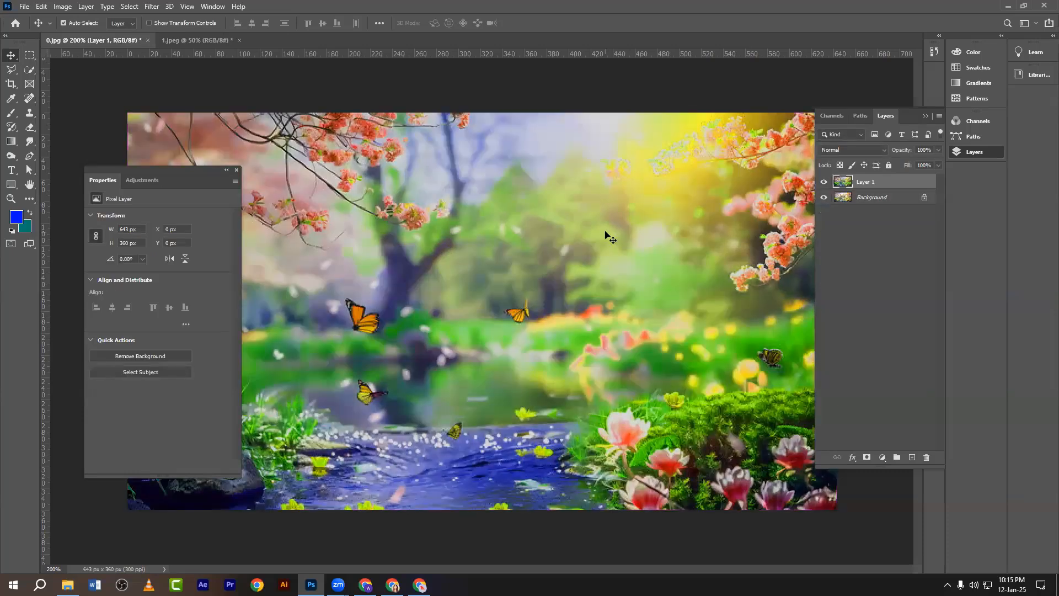
pyautogui.hotkey('ctrl', '-')
pyautogui.hotkey('ctrl', '+')
pyautogui.press('ctrl')
pyautogui.hotkey('ctrl', '-')
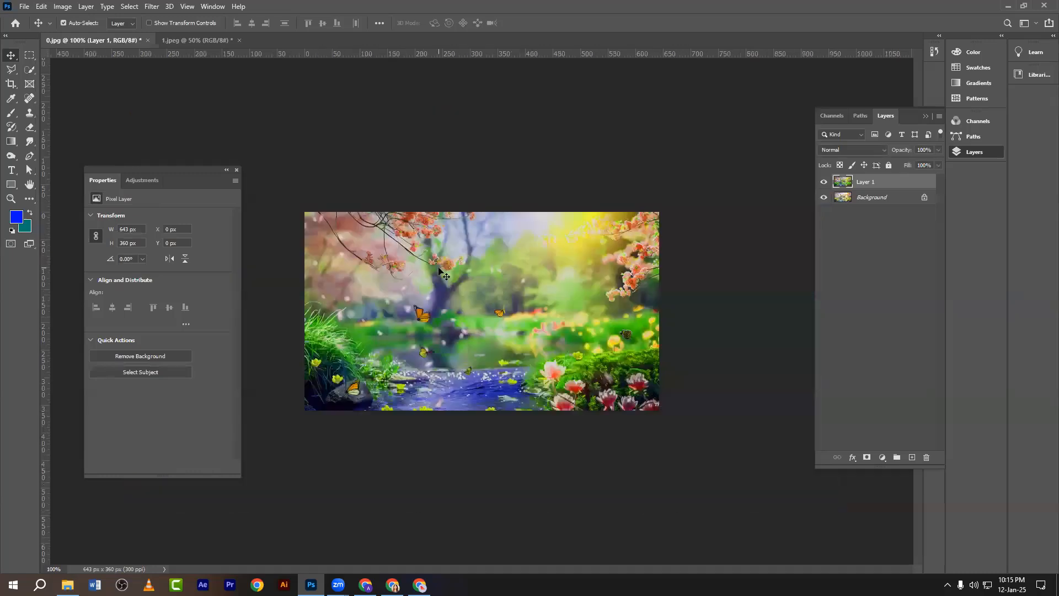
pyautogui.hotkey('ctrl', '+')
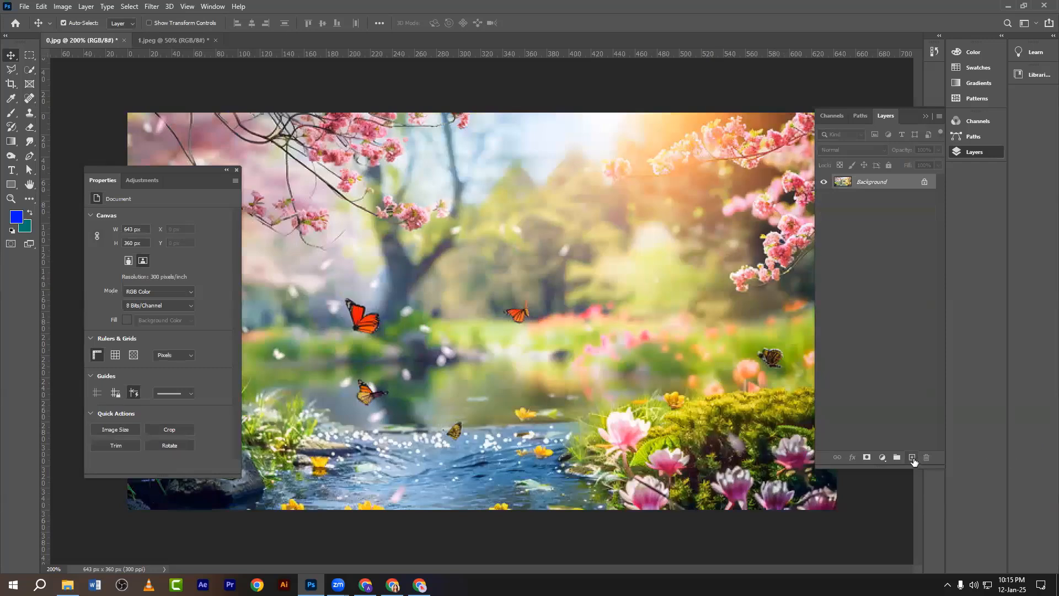
# Add an empty new layer and a Vibrance layer set to Vibrance -62, Saturation +100.
pyautogui.click(912, 459)
pyautogui.click(882, 458)
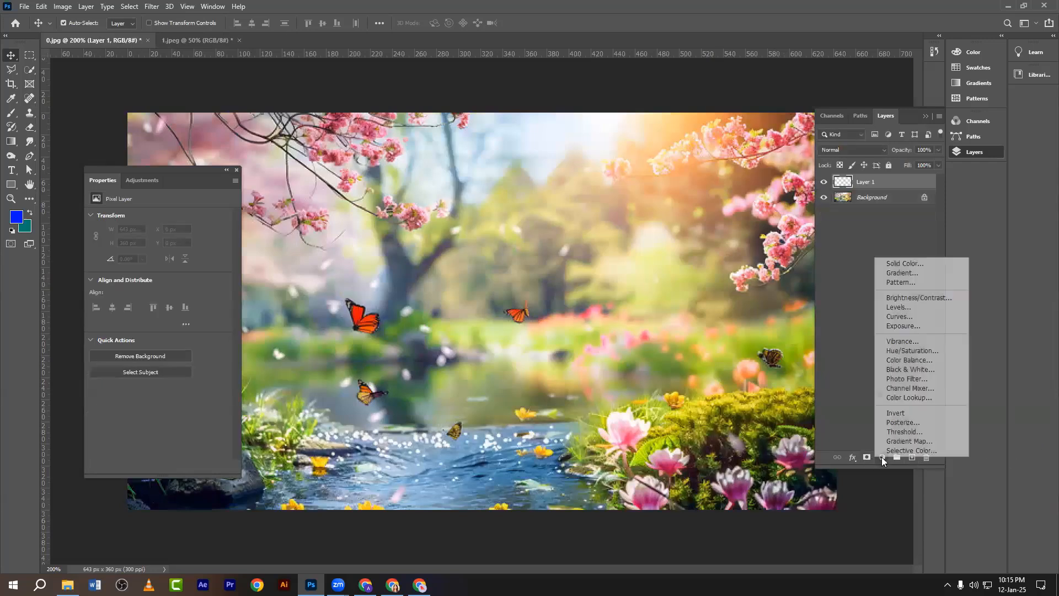
pyautogui.click(908, 343)
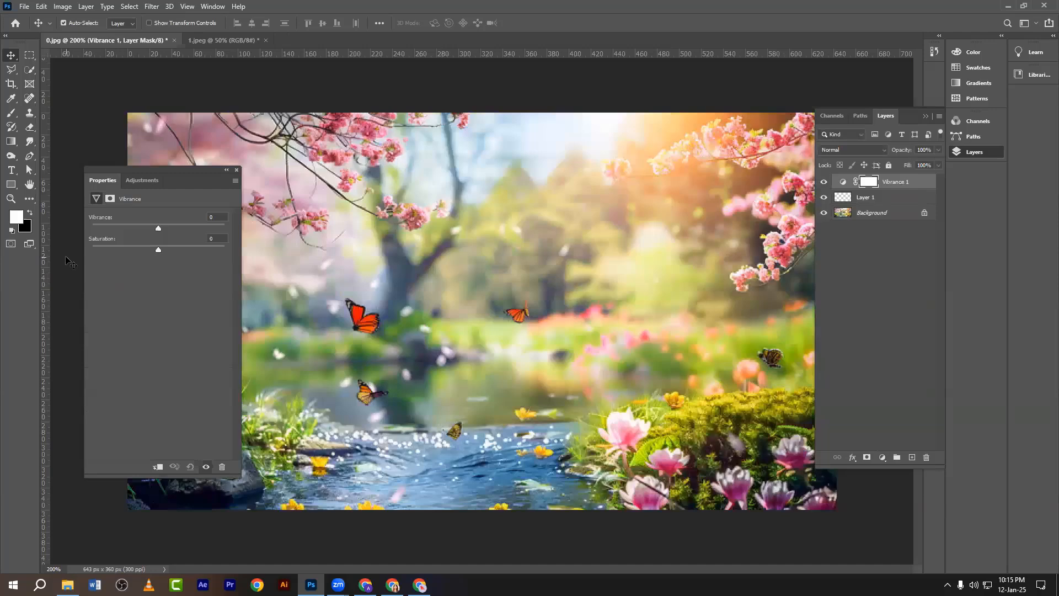
pyautogui.moveTo(130, 173); pyautogui.dragTo(700, 237)
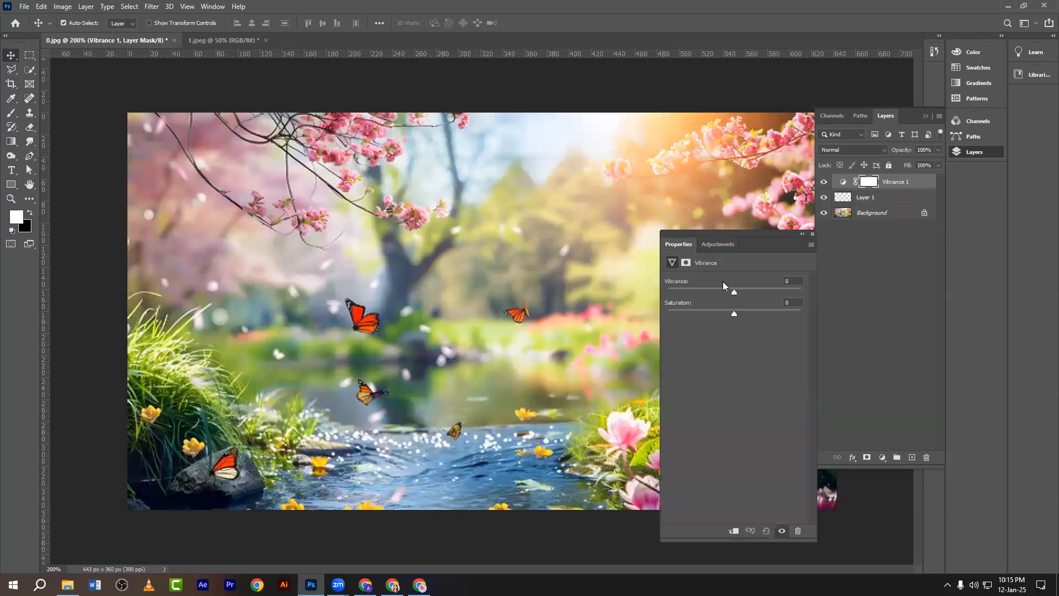
pyautogui.moveTo(732, 290); pyautogui.dragTo(818, 319)
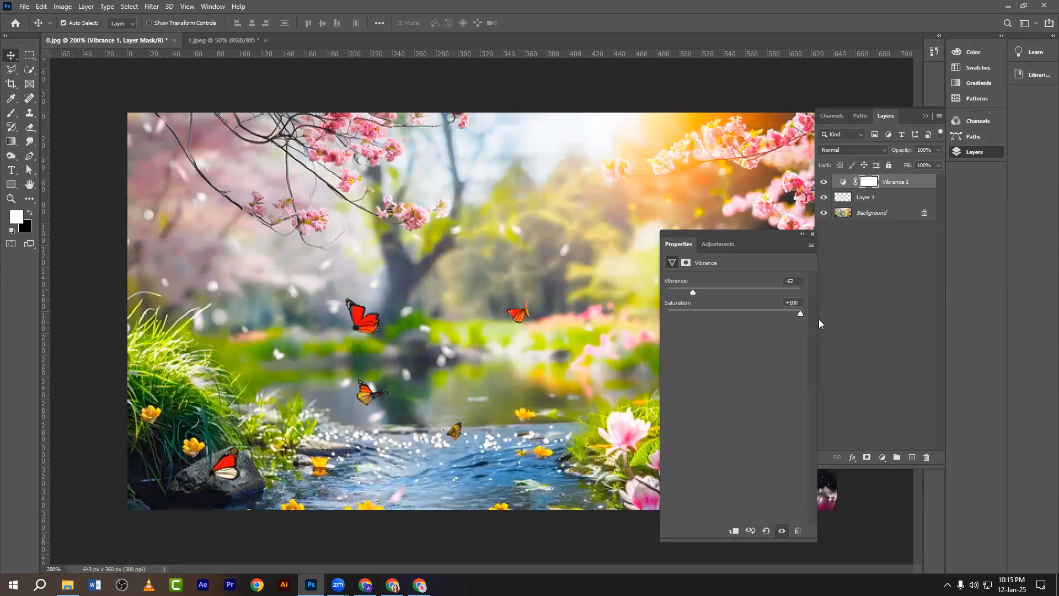
pyautogui.click(813, 234)
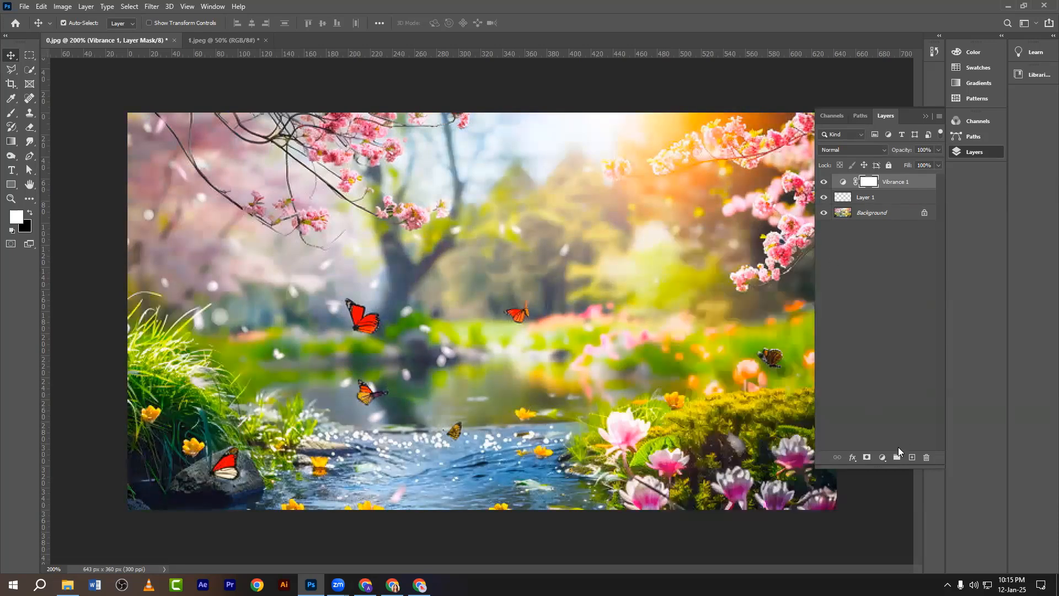
pyautogui.click(883, 457)
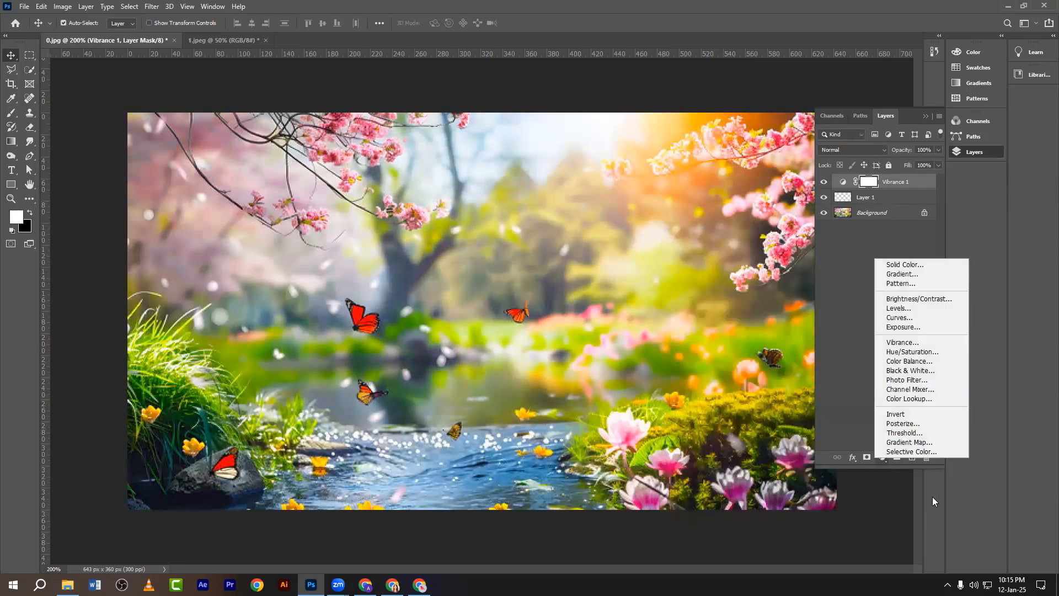
# Add a Color Balance layer with midtones pushed toward Blue, and group it with Vibrance 1.
pyautogui.click(911, 362)
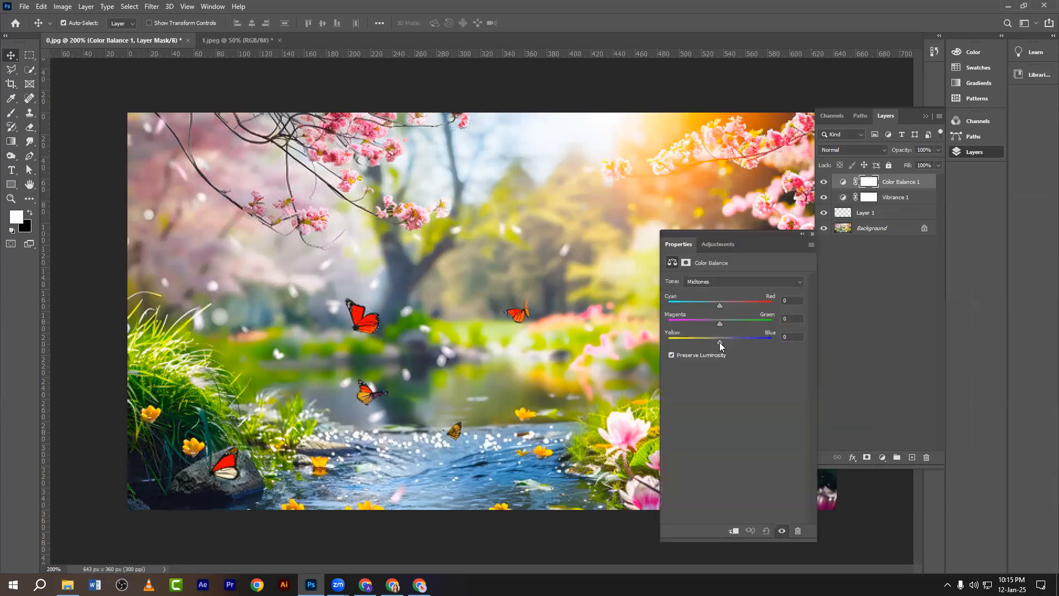
pyautogui.moveTo(719, 342); pyautogui.dragTo(763, 342)
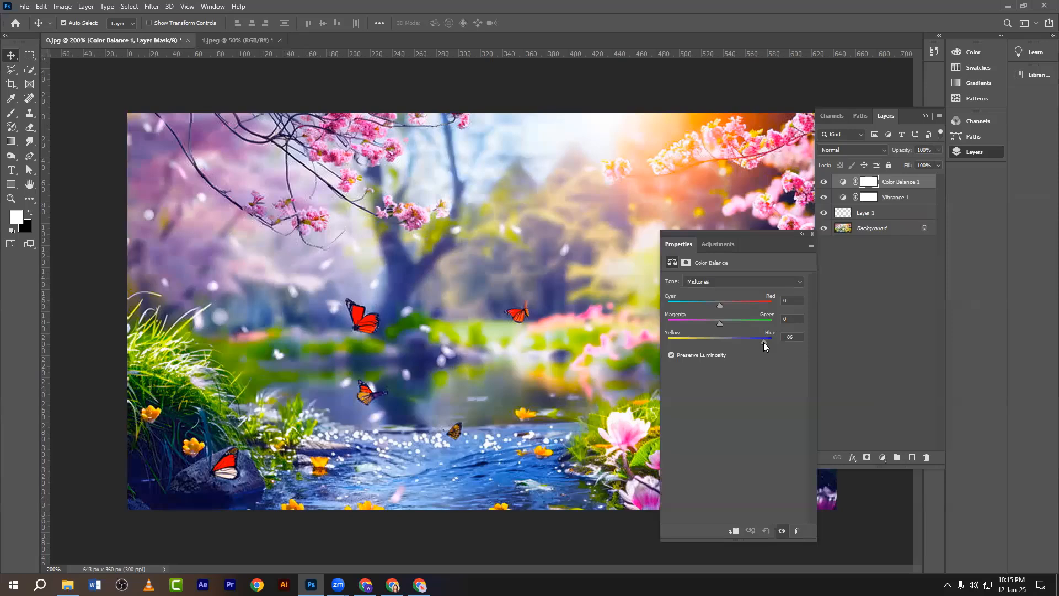
pyautogui.click(812, 234)
pyautogui.keyDown('ctrl'); pyautogui.click(892, 200); pyautogui.keyUp('ctrl')
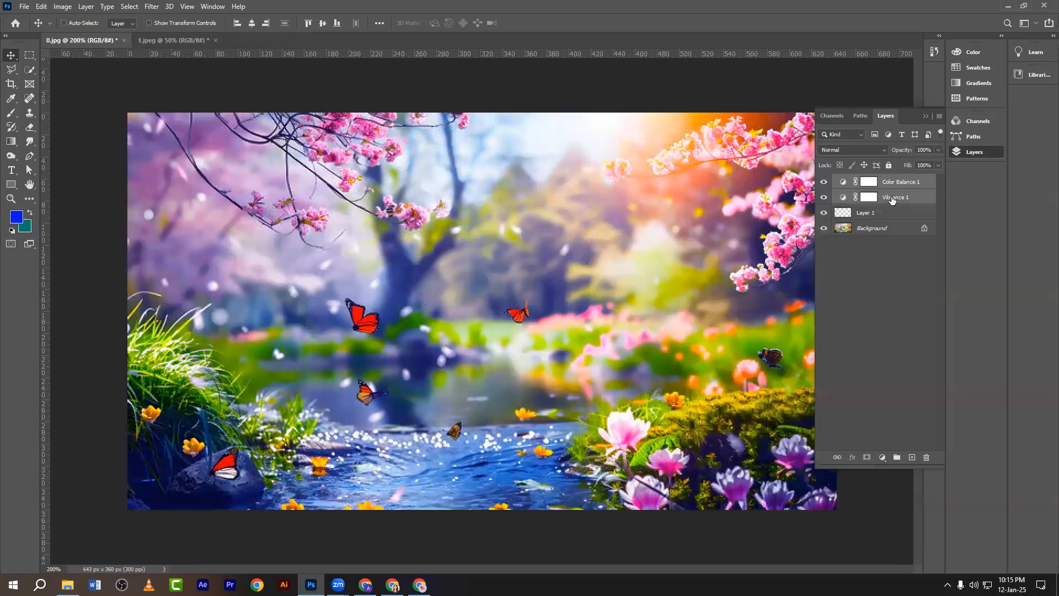
pyautogui.hotkey('ctrl', 'g')
# Delete Layer 1, then add and discard a Color Lookup layer above Group 1.
pyautogui.click(836, 197)
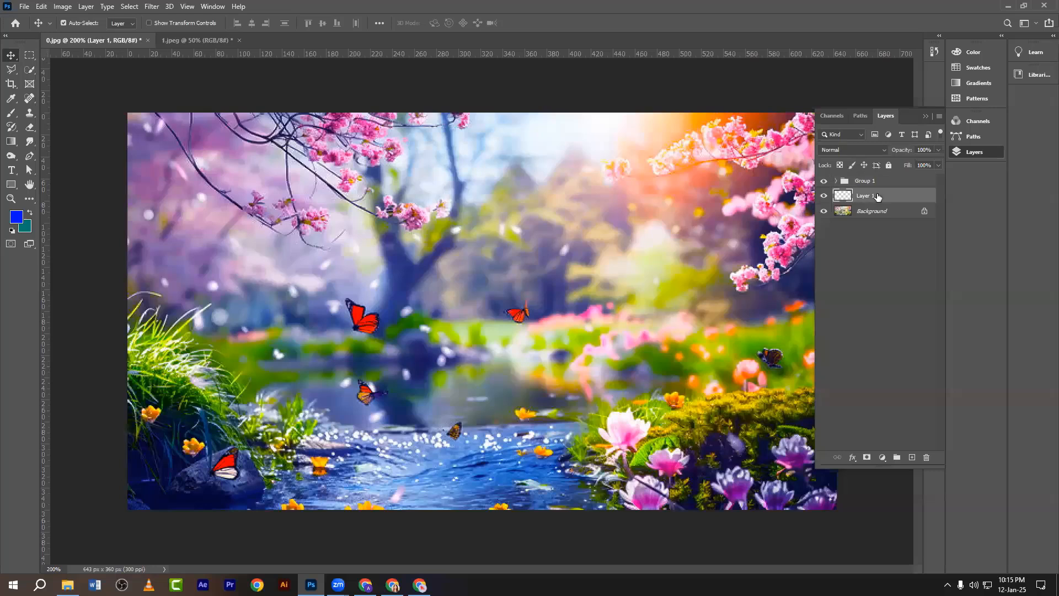
pyautogui.press('Delete')
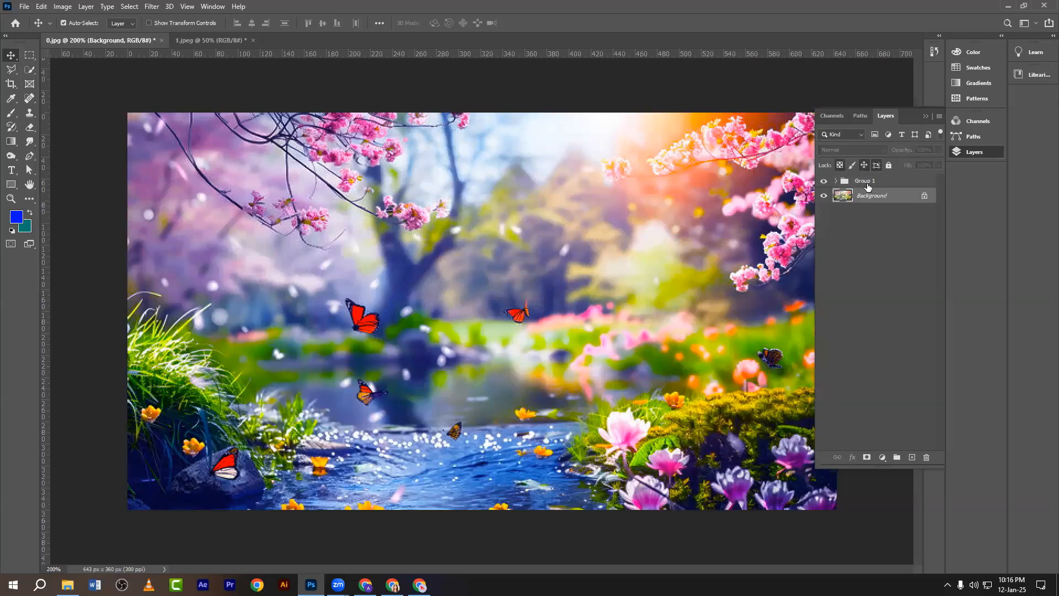
pyautogui.click(867, 185)
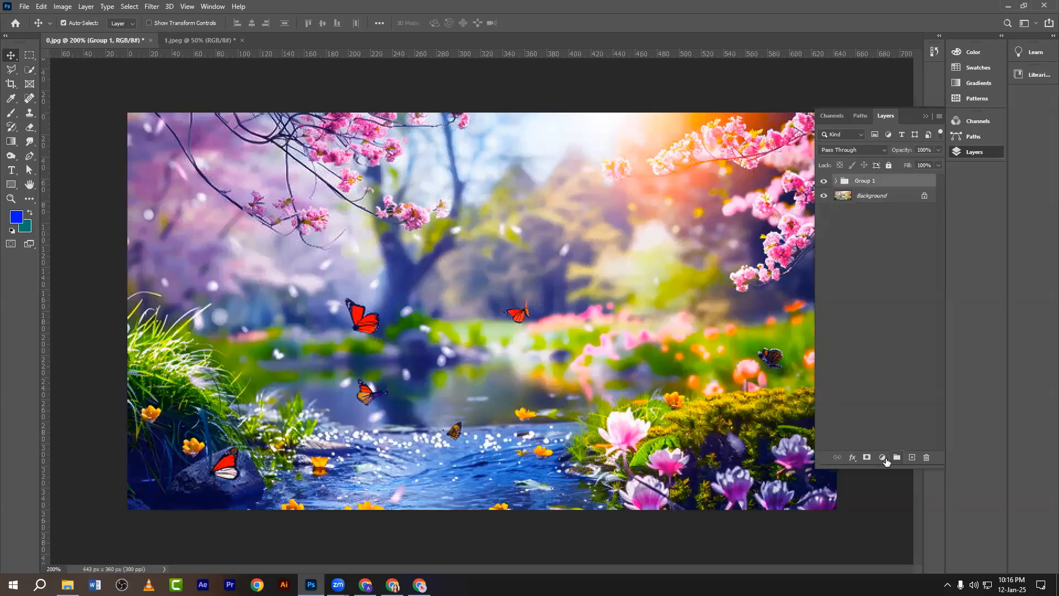
pyautogui.click(882, 457)
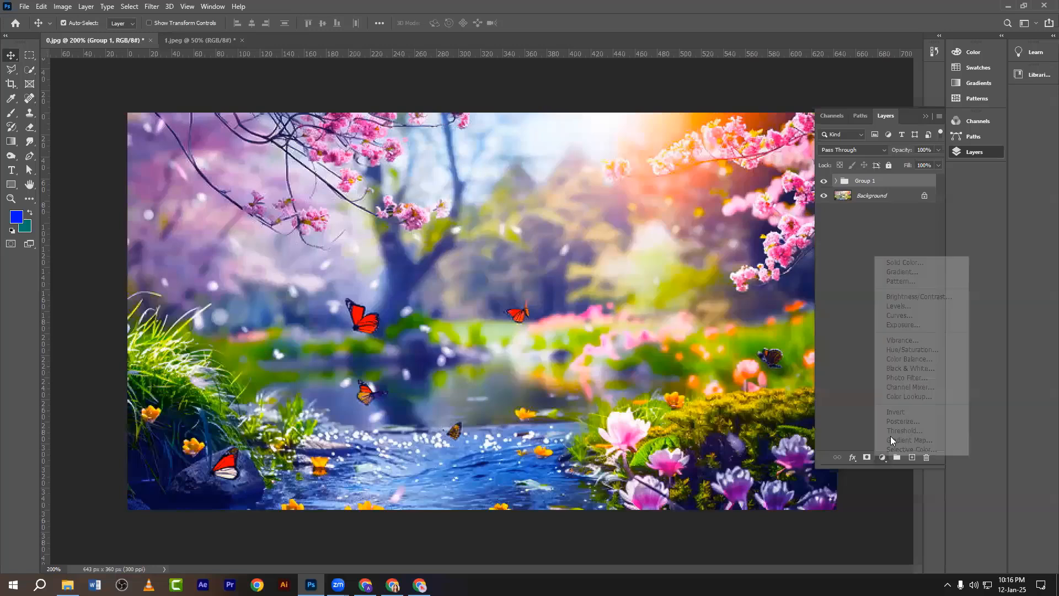
pyautogui.click(893, 391)
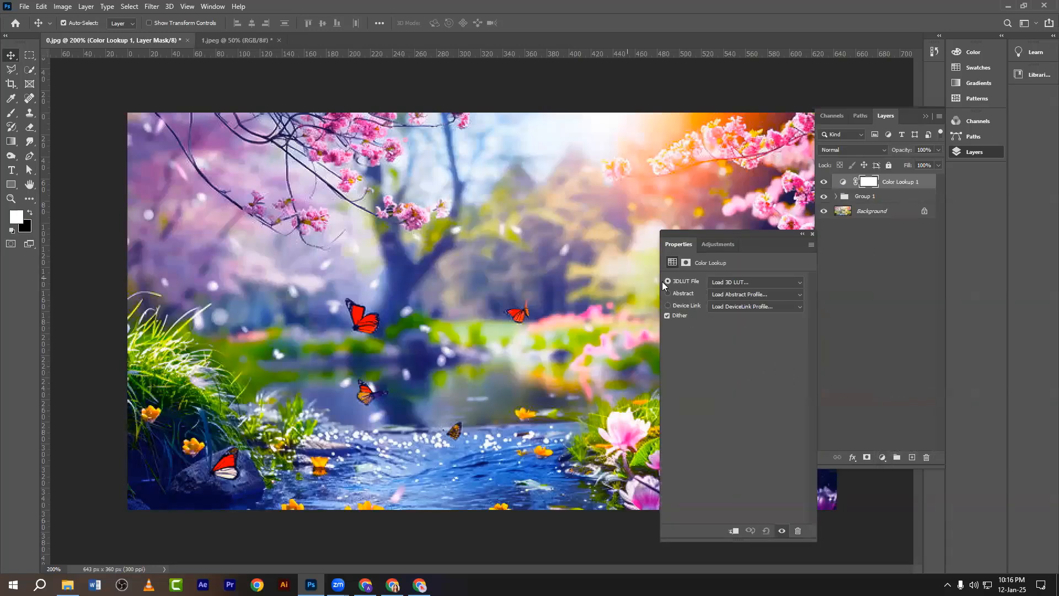
pyautogui.click(811, 237)
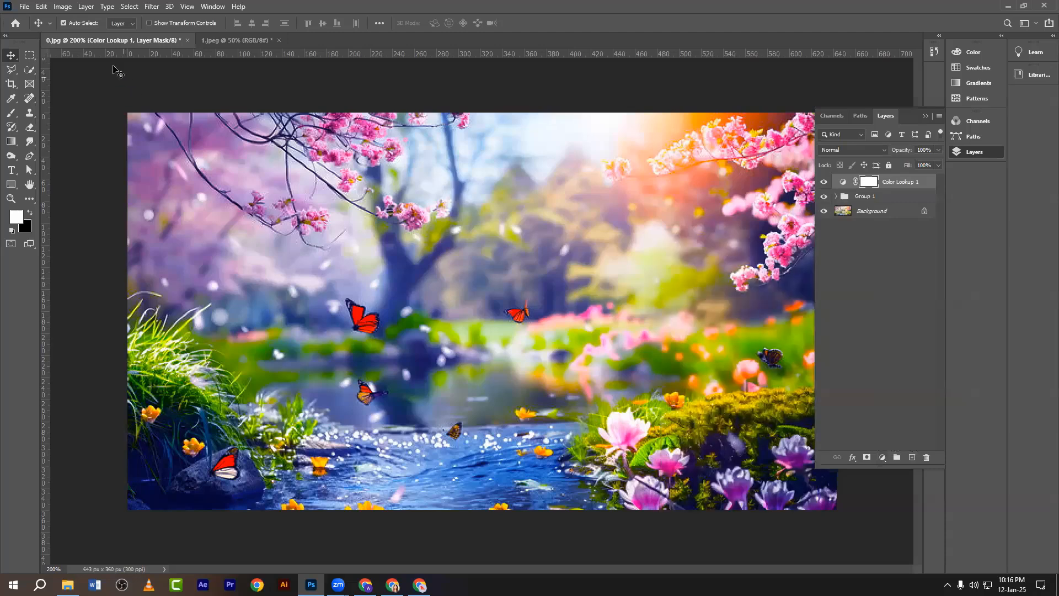
pyautogui.moveTo(902, 184); pyautogui.dragTo(926, 459)
# Export Group 1's grade as lookup tables described 'new' to the Desktop, then hide Group 1.
pyautogui.click(24, 7)
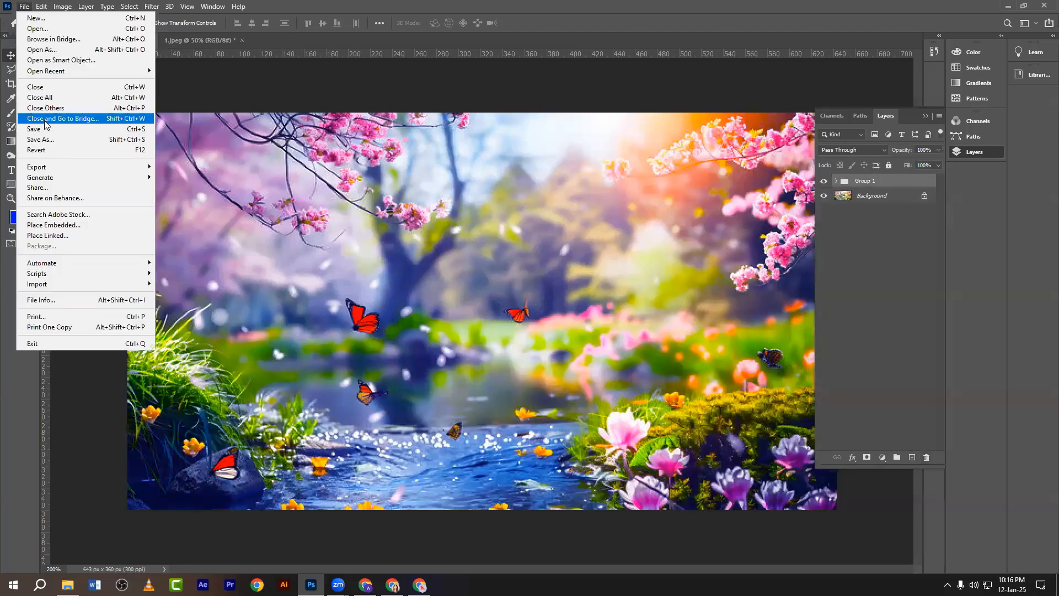
pyautogui.moveTo(40, 168)
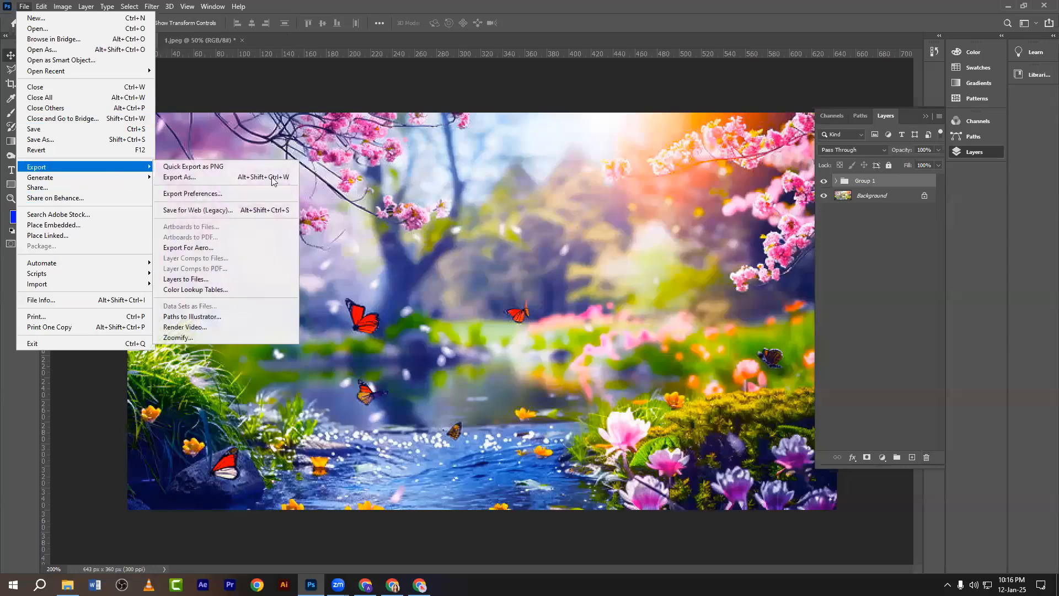
pyautogui.click(195, 289)
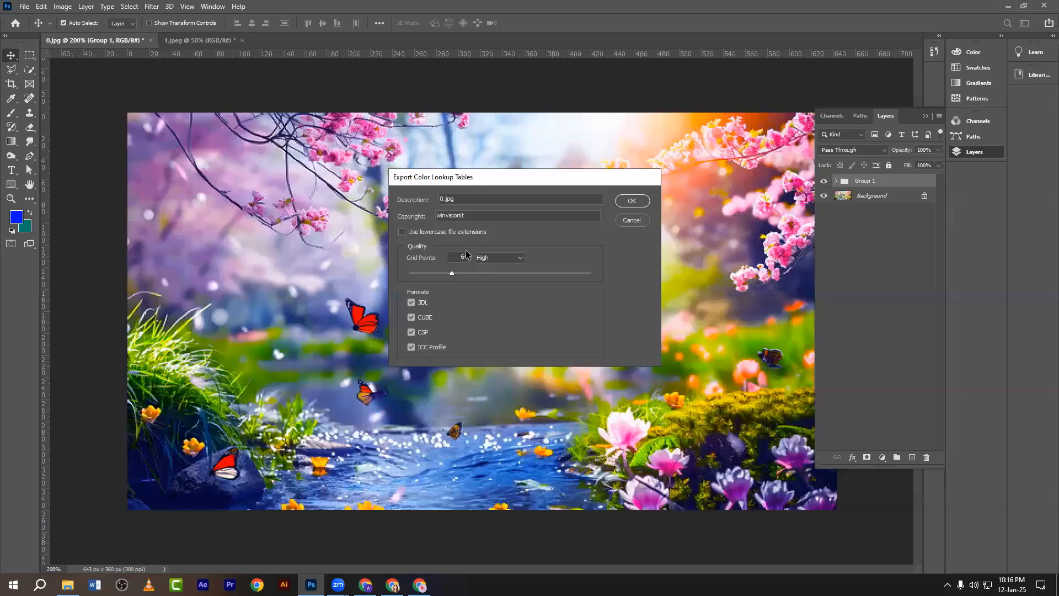
pyautogui.moveTo(473, 199); pyautogui.dragTo(423, 206)
pyautogui.write('new')
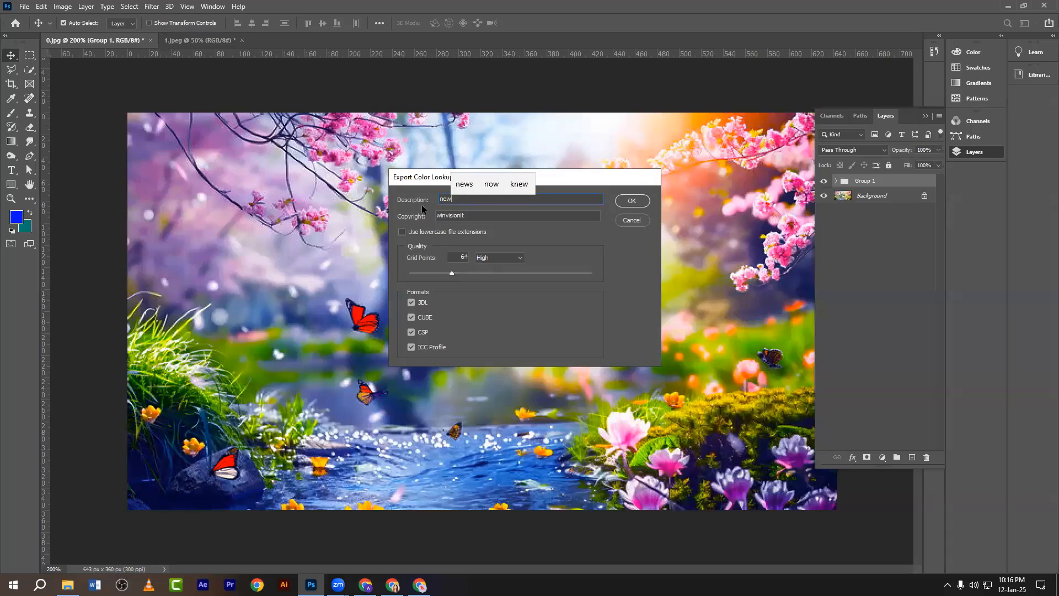
pyautogui.click(634, 201)
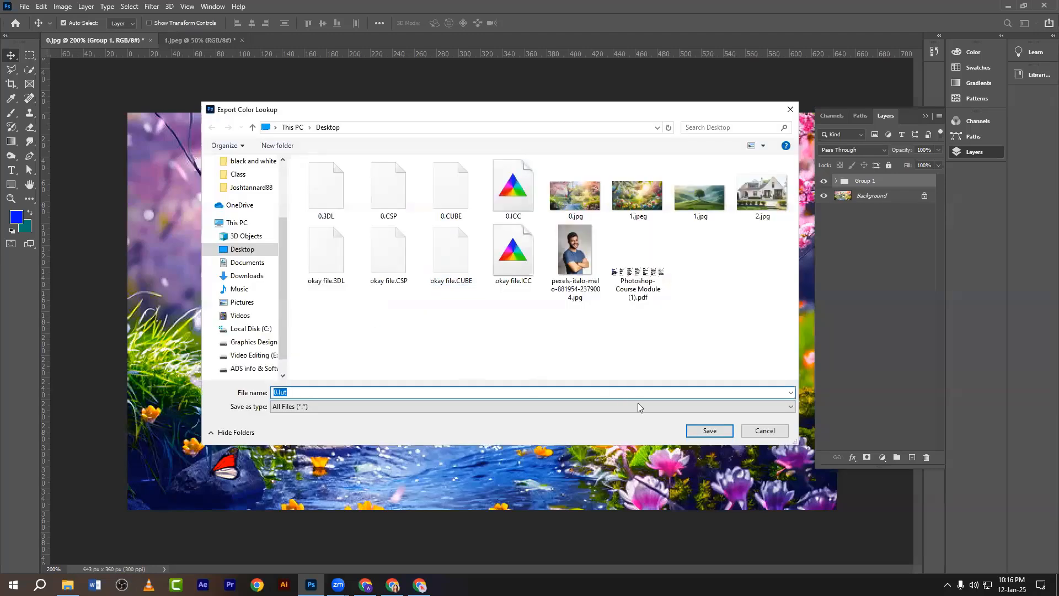
pyautogui.click(708, 430)
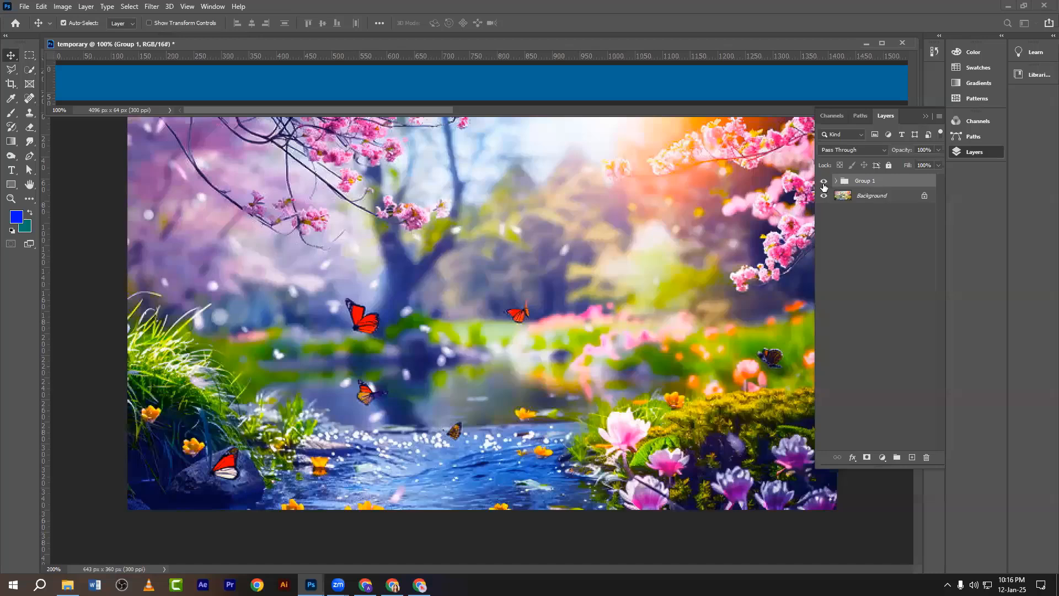
pyautogui.click(824, 182)
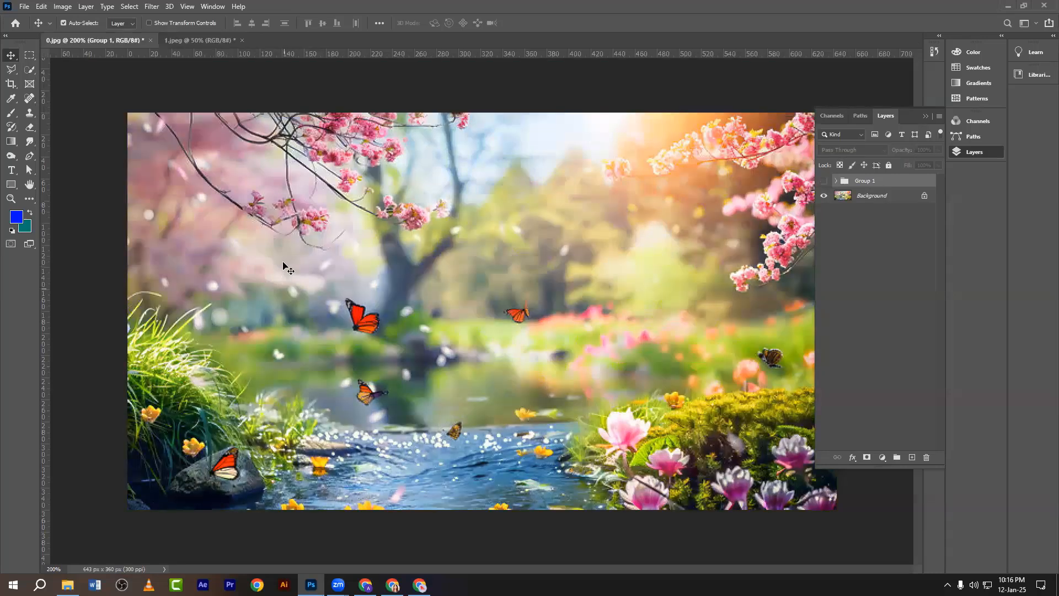
# Add a Color Lookup layer and browse for a 3D LUT file, cancelling without loading one.
pyautogui.click(882, 454)
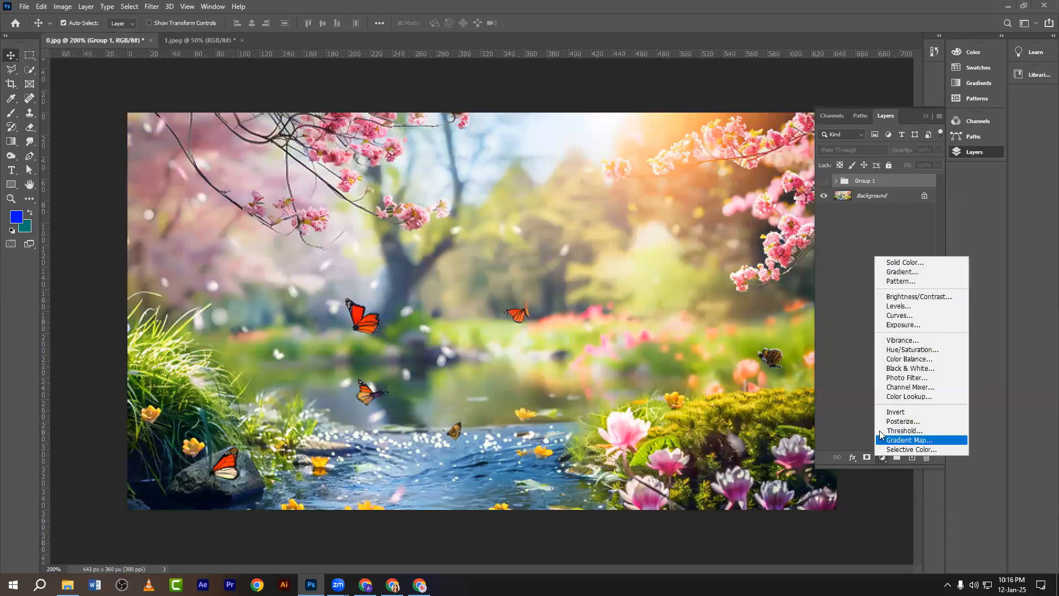
pyautogui.click(891, 402)
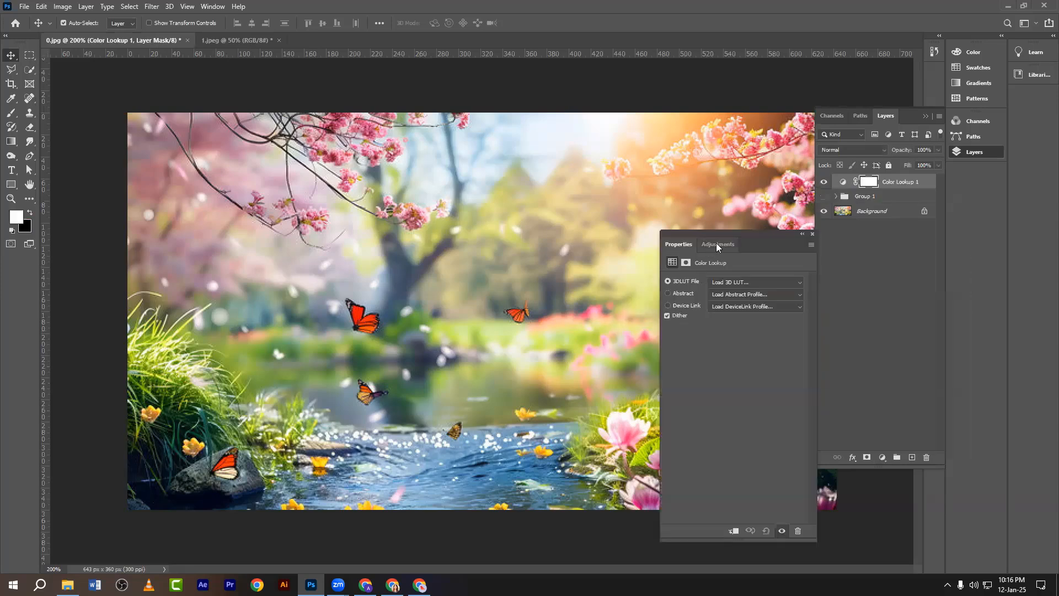
pyautogui.moveTo(725, 233); pyautogui.dragTo(162, 193)
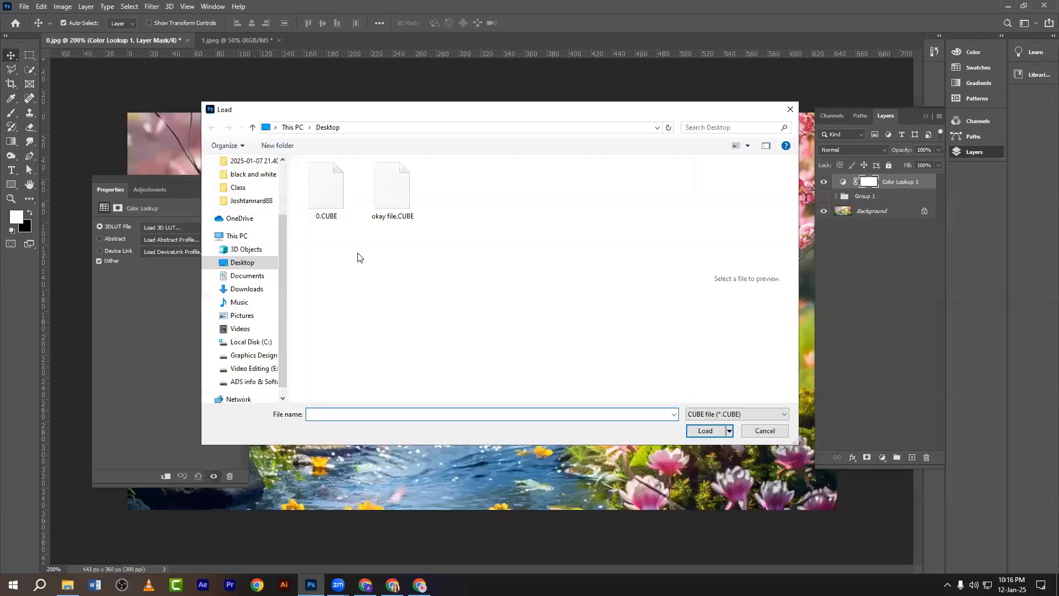
pyautogui.rightClick(358, 253)
pyautogui.click(375, 296)
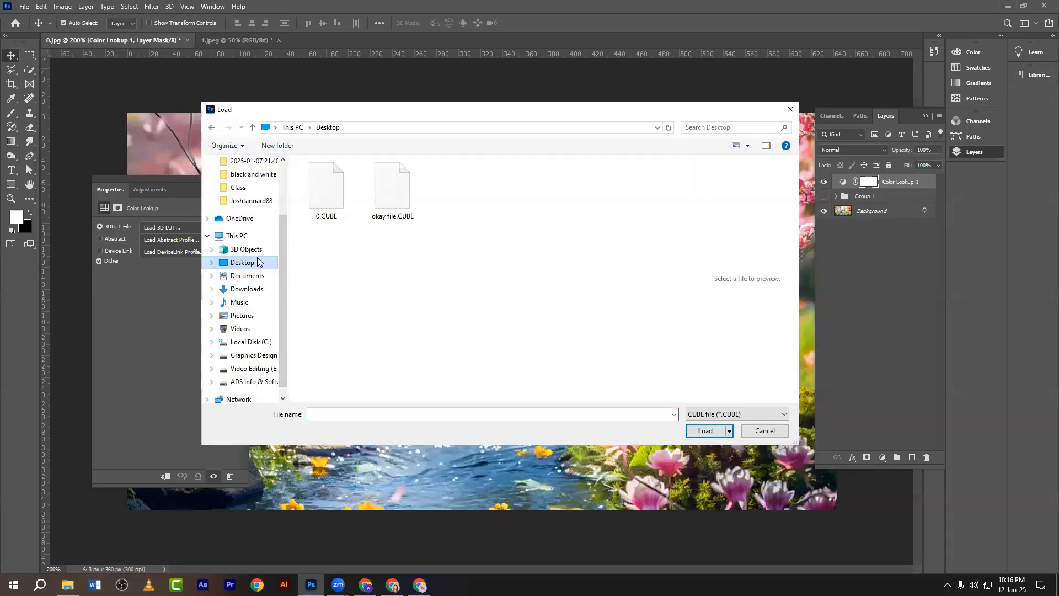
pyautogui.scroll(2, 256, 253)
pyautogui.click(243, 169)
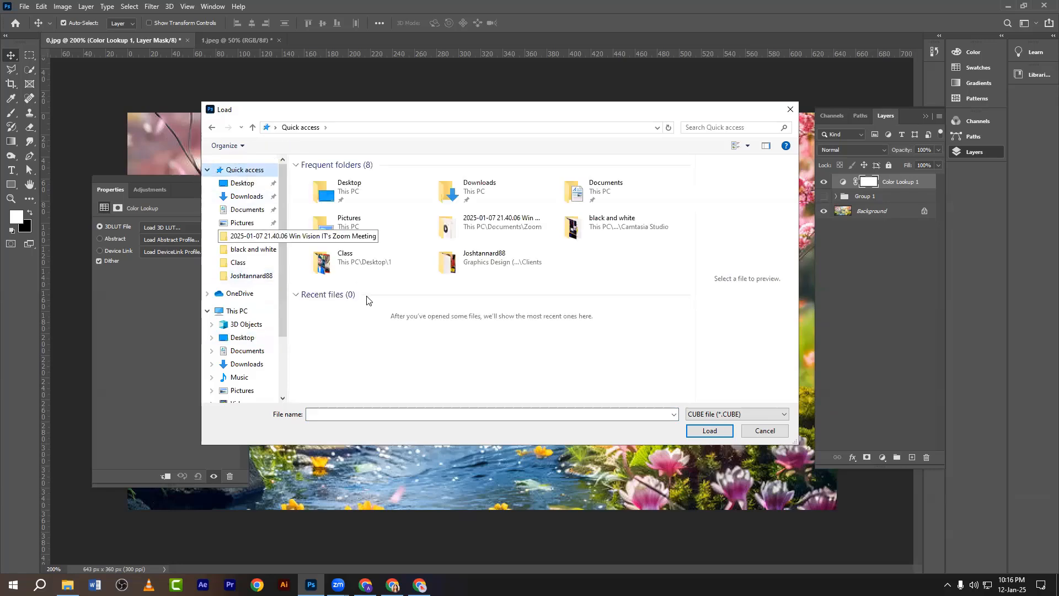
pyautogui.click(790, 109)
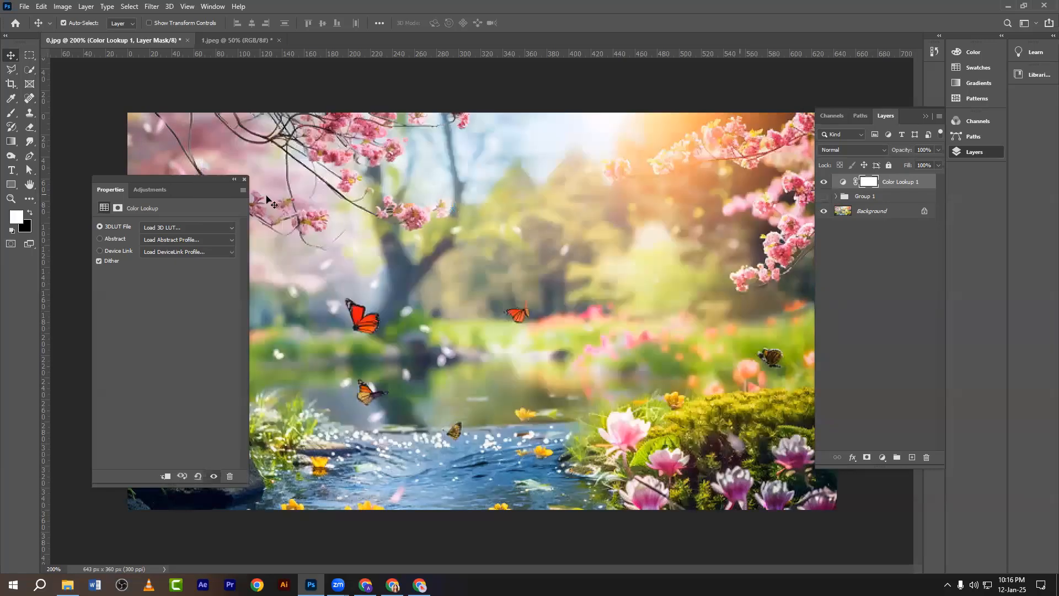
pyautogui.click(245, 180)
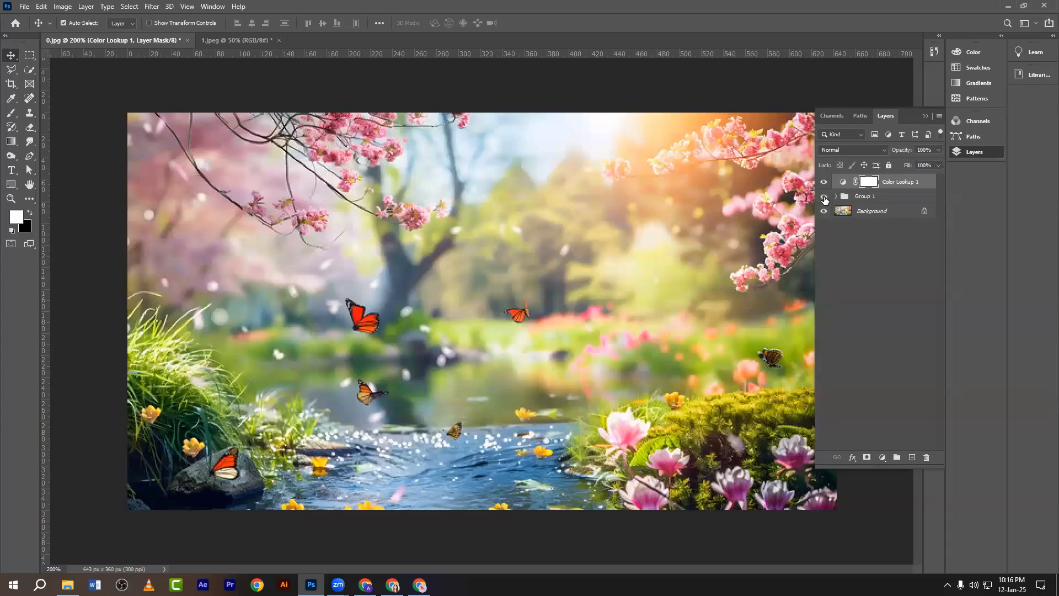
# Show Group 1's colour grade again and switch File Explorer to the Desktop folder.
pyautogui.click(824, 197)
pyautogui.click(273, 455)
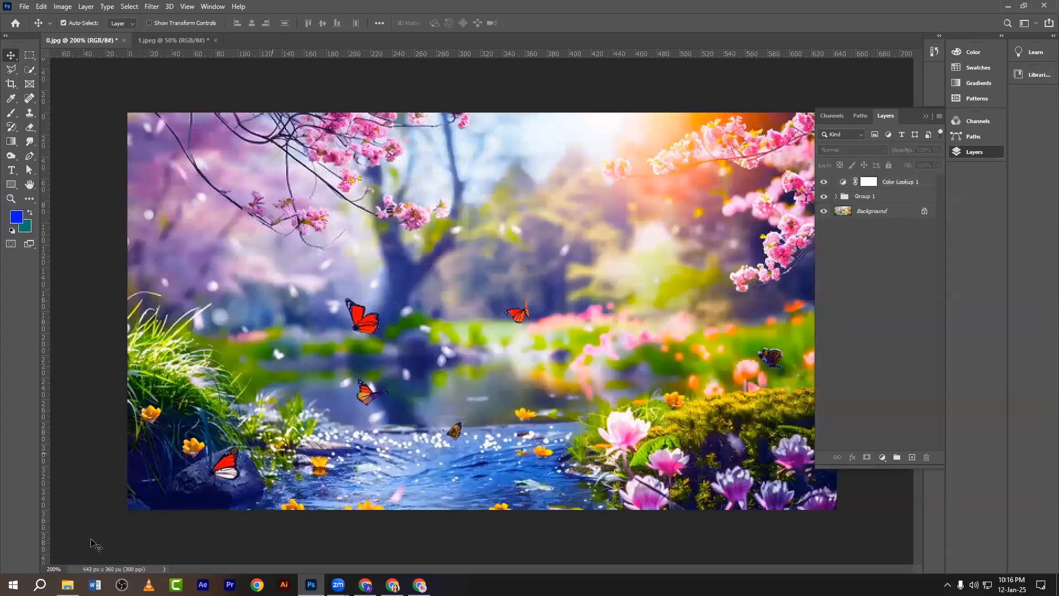
pyautogui.click(67, 585)
pyautogui.click(277, 277)
# Refresh the Desktop and delete the exported 0.3DL, 0.CSP, 0.CUBE and 0.ICC files.
pyautogui.rightClick(333, 178)
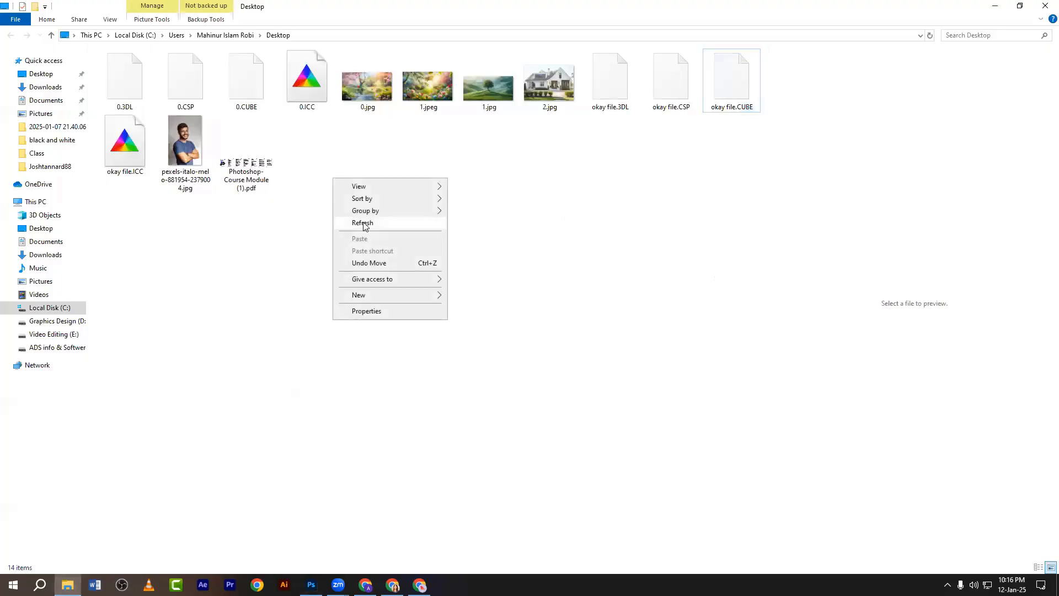
pyautogui.click(363, 224)
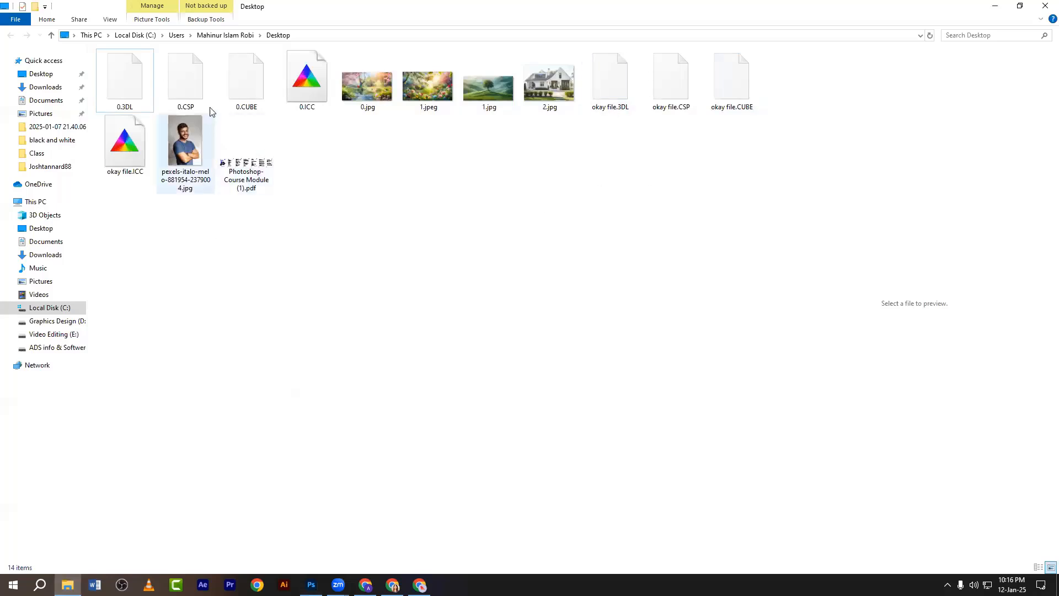
pyautogui.click(294, 98)
pyautogui.keyDown('shift'); pyautogui.click(135, 105); pyautogui.keyUp('shift')
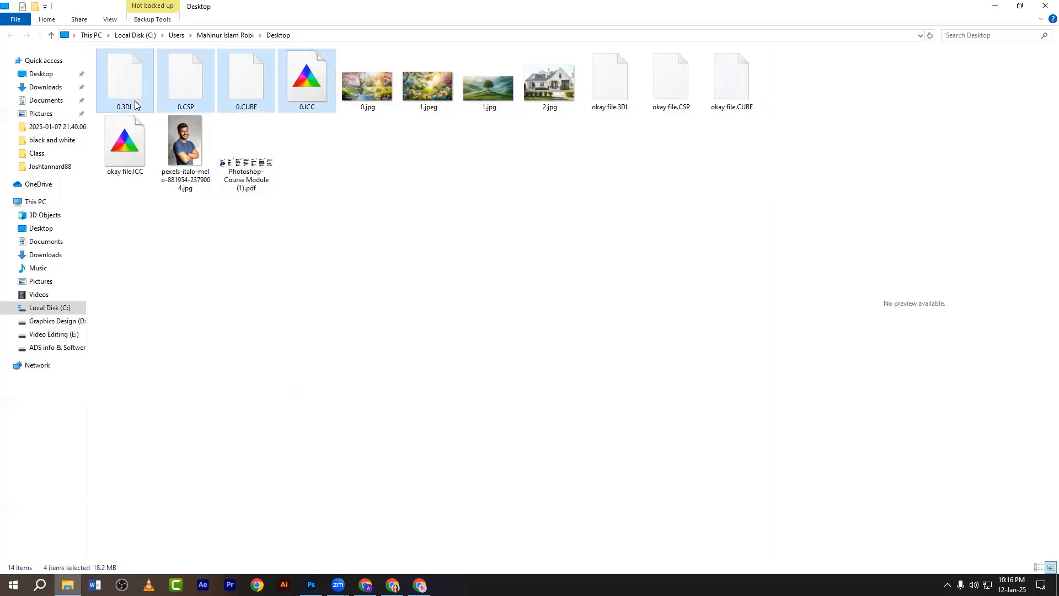
pyautogui.press('Delete')
# Open the Pexels stock photo of the man from the Desktop in Photoshop.
pyautogui.moveTo(550, 136); pyautogui.dragTo(353, 101)
pyautogui.hotkey('alt', 'Up')
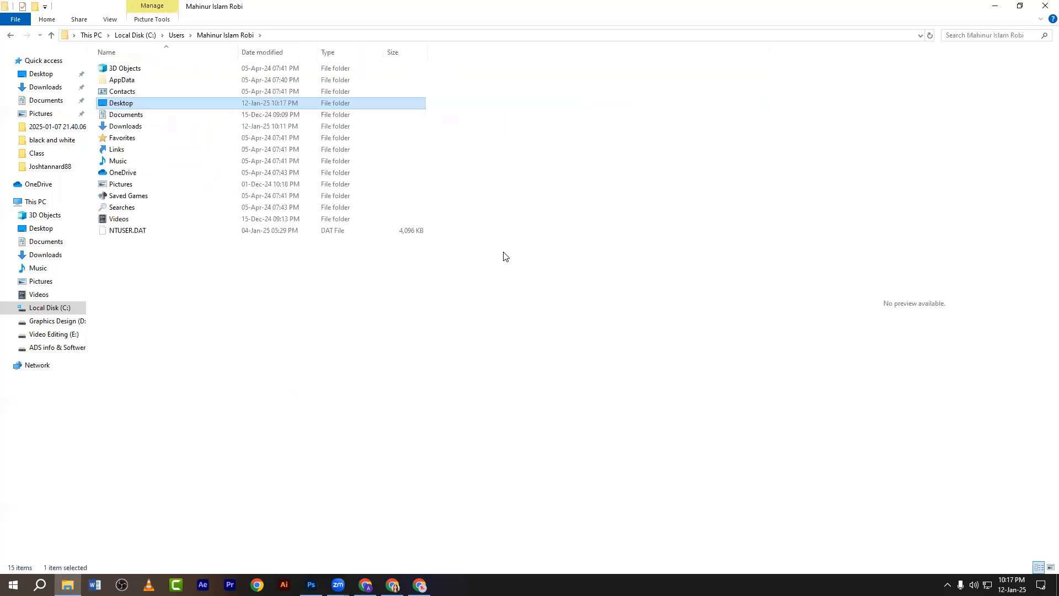
pyautogui.click(41, 73)
pyautogui.moveTo(598, 107); pyautogui.dragTo(498, 73)
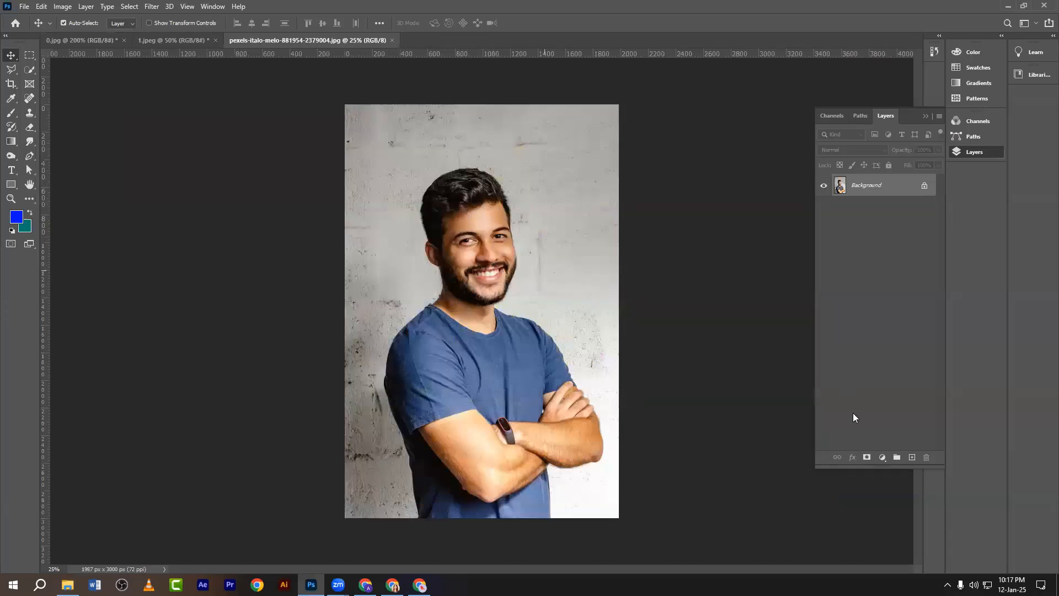
# Add a Brightness/Contrast adjustment layer with brightness raised to 24.
pyautogui.click(882, 459)
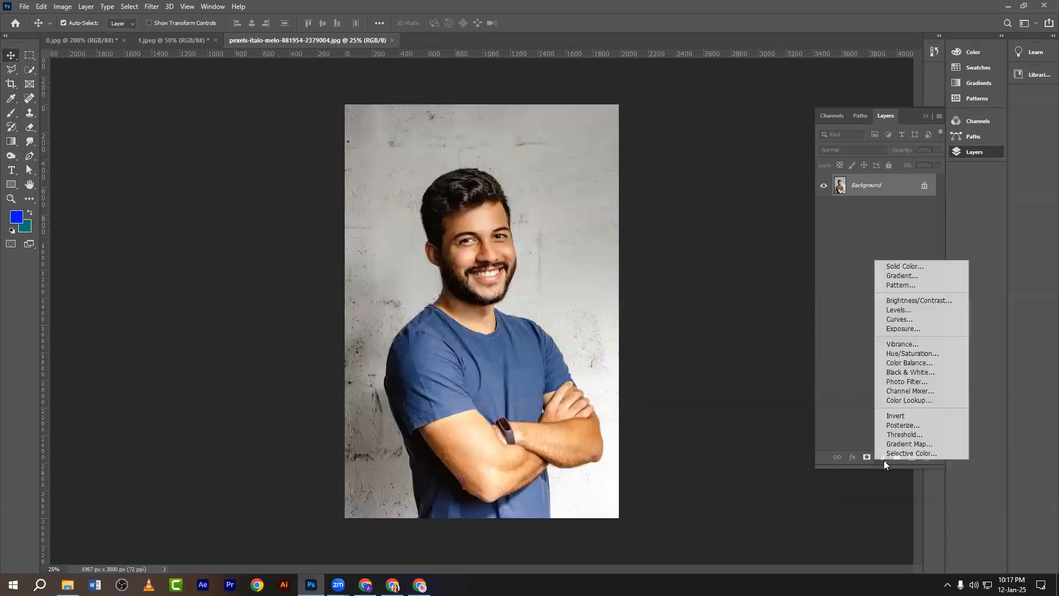
pyautogui.click(900, 301)
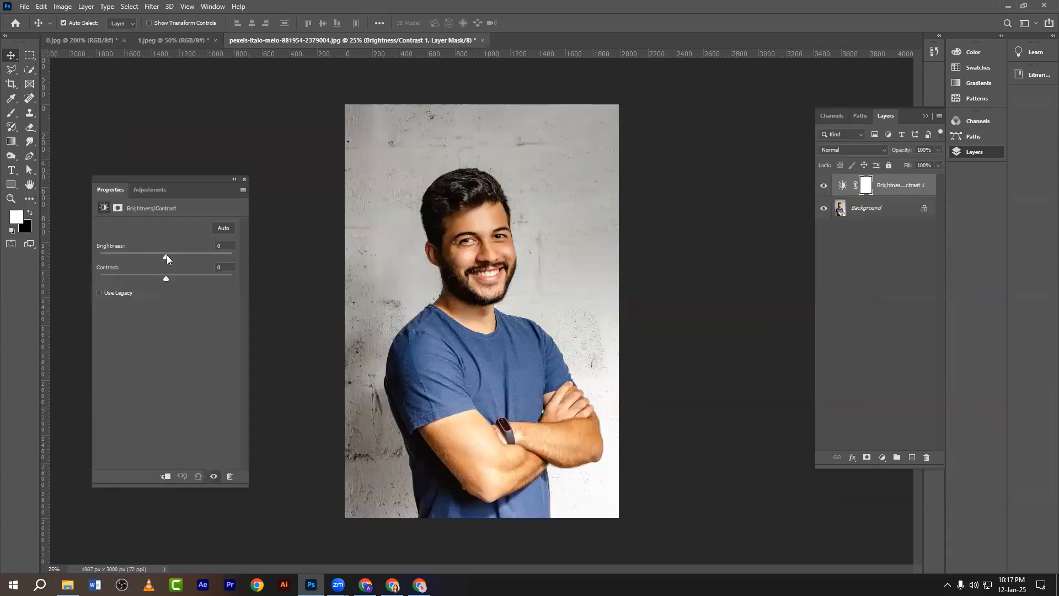
pyautogui.moveTo(170, 255); pyautogui.dragTo(68, 285)
pyautogui.click(245, 179)
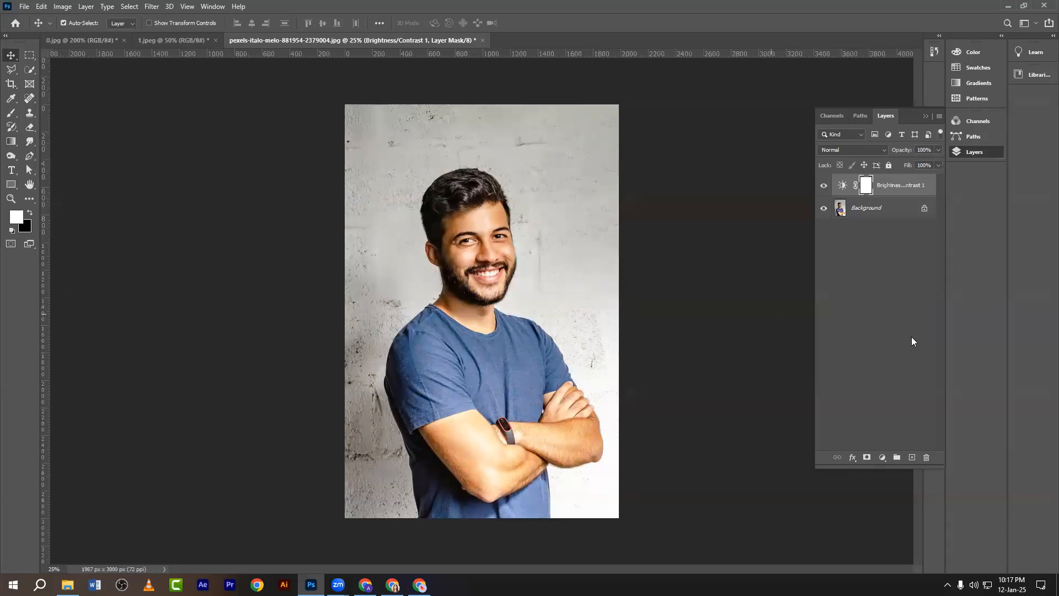
# Add a Levels layer with midtones at 1.33, black input 0 and output white 223.
pyautogui.click(882, 457)
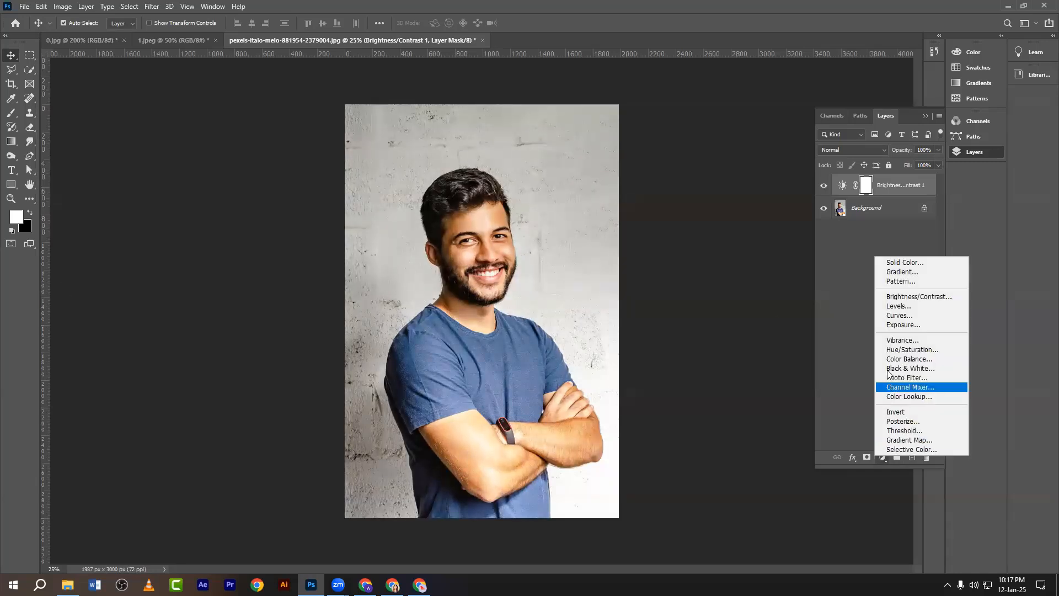
pyautogui.click(890, 307)
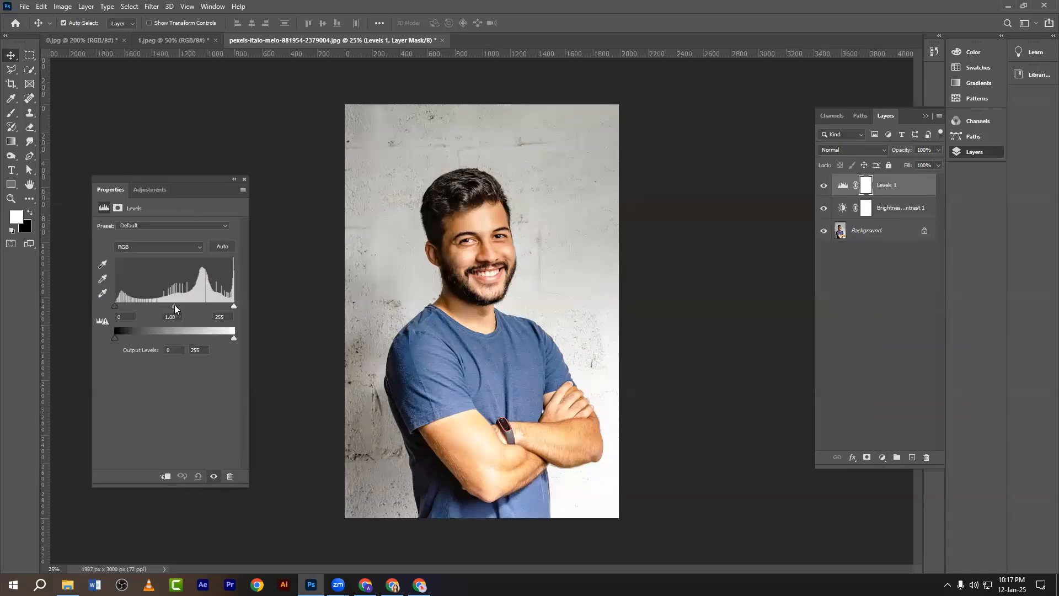
pyautogui.moveTo(174, 307); pyautogui.dragTo(161, 309)
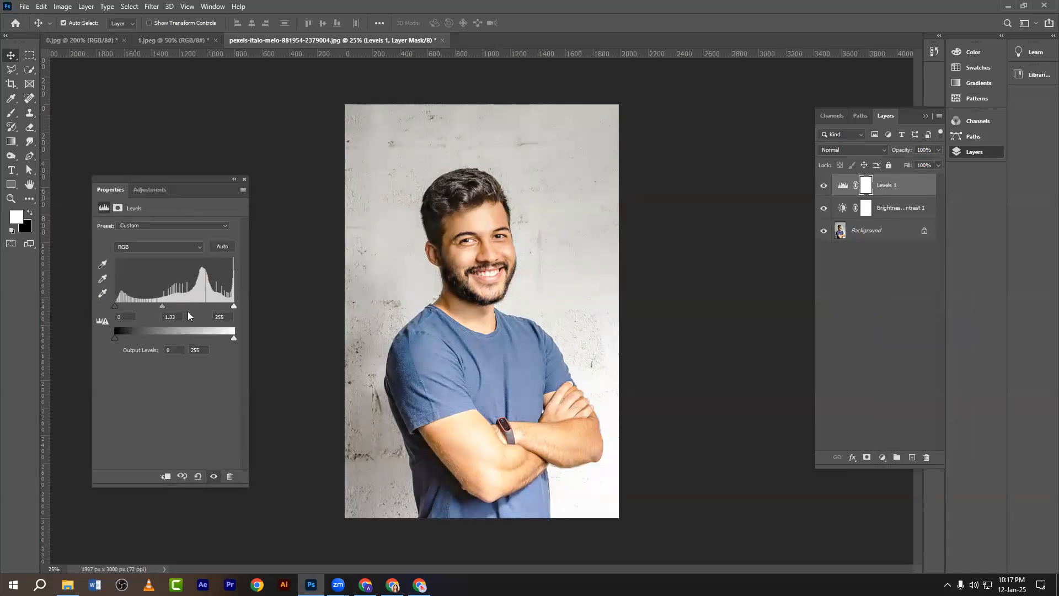
pyautogui.moveTo(131, 308); pyautogui.dragTo(113, 310)
pyautogui.moveTo(232, 307); pyautogui.dragTo(231, 308)
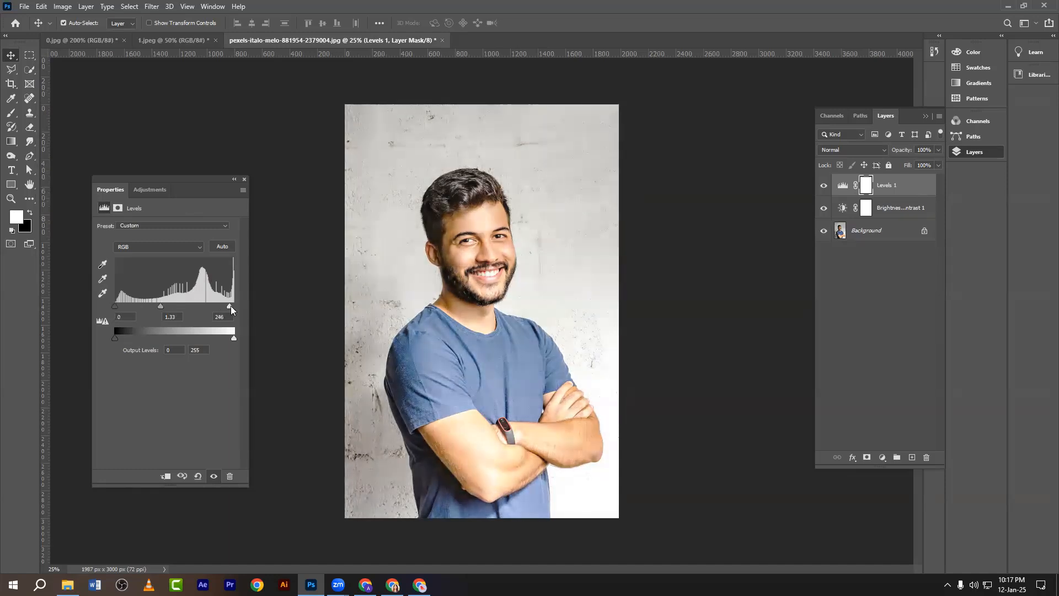
pyautogui.moveTo(115, 338); pyautogui.dragTo(114, 338)
pyautogui.moveTo(232, 338); pyautogui.dragTo(219, 337)
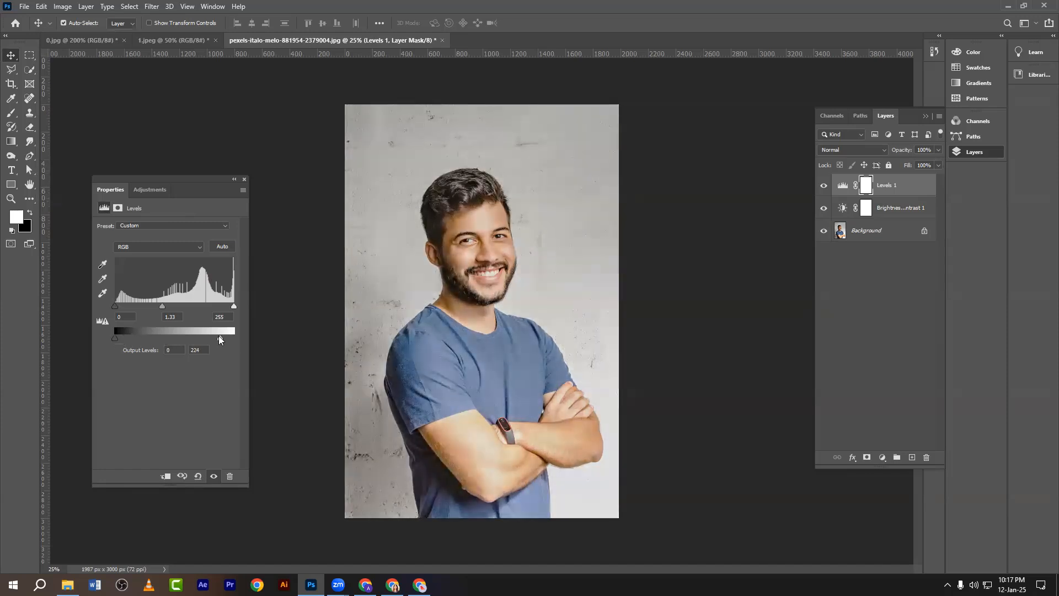
pyautogui.click(244, 180)
# Add a Vibrance adjustment layer with vibrance at +100.
pyautogui.click(881, 457)
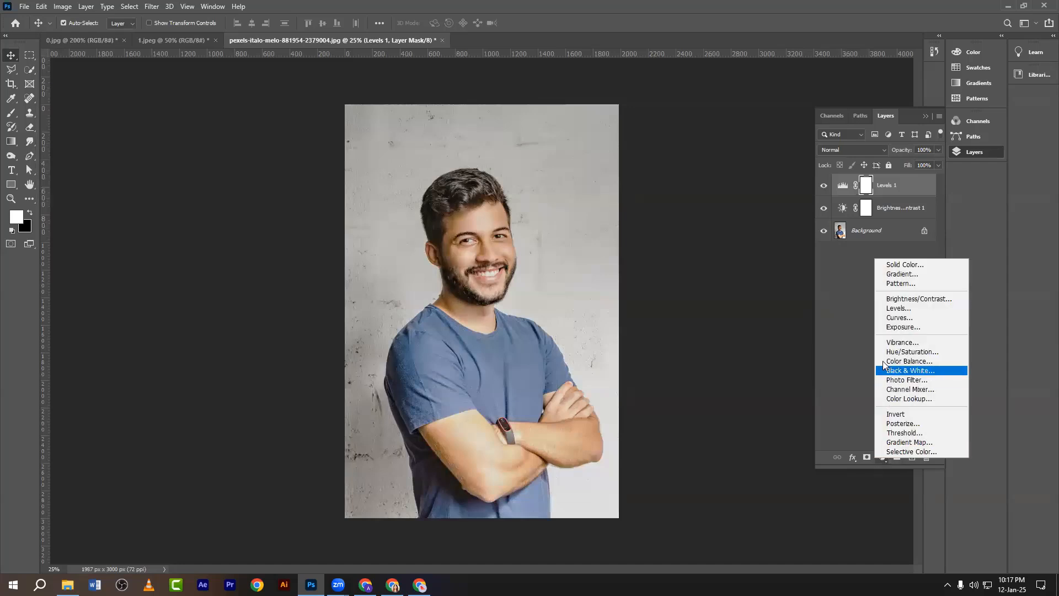
pyautogui.click(892, 342)
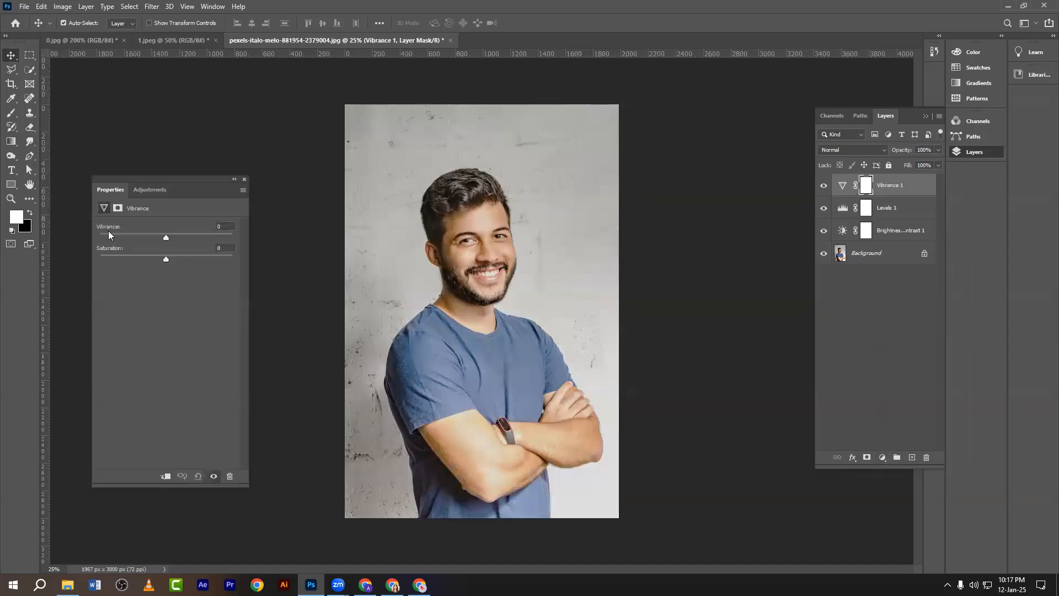
pyautogui.moveTo(109, 228); pyautogui.dragTo(144, 254)
pyautogui.click(245, 180)
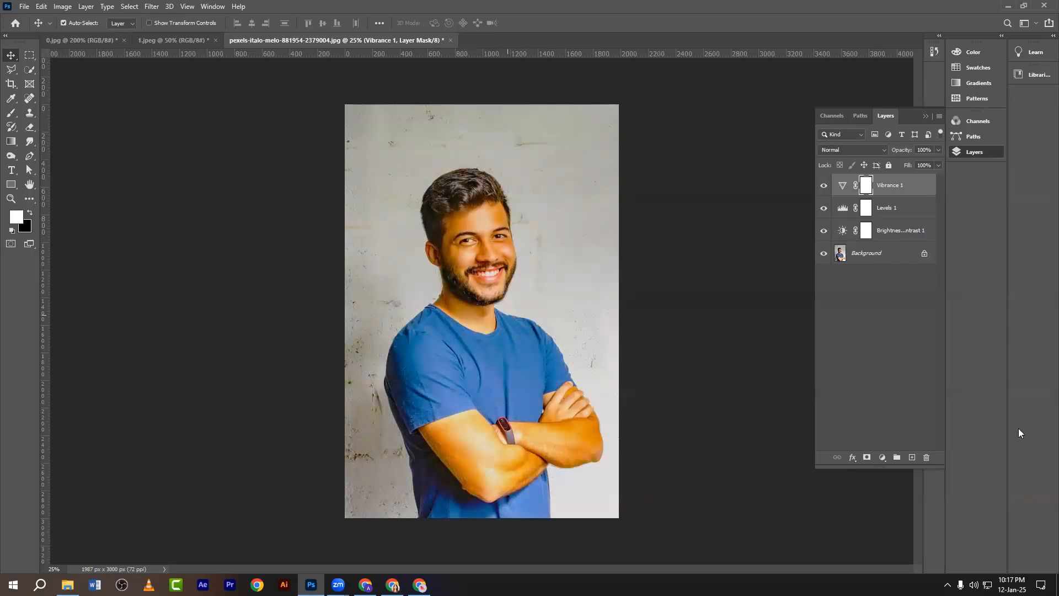
# Add a green Photo Filter layer at 71% density and group all four adjustment layers.
pyautogui.click(888, 458)
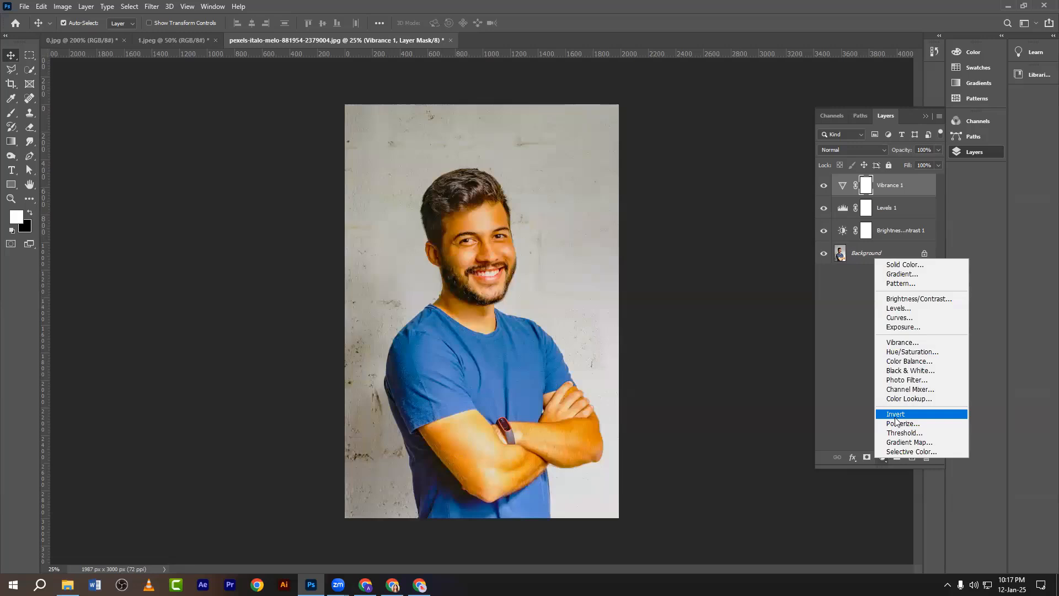
pyautogui.click(903, 380)
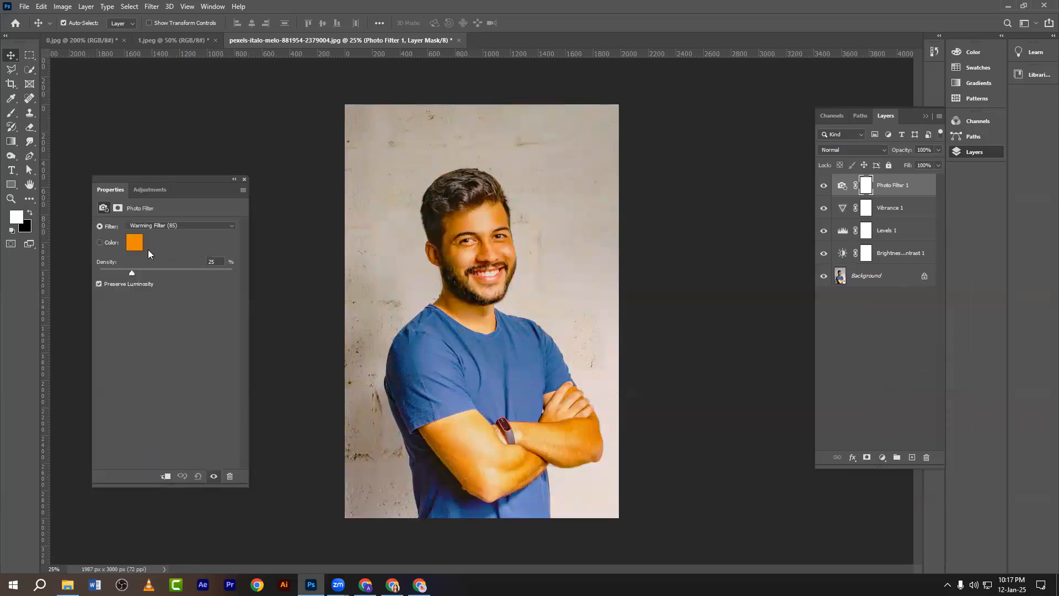
pyautogui.click(130, 242)
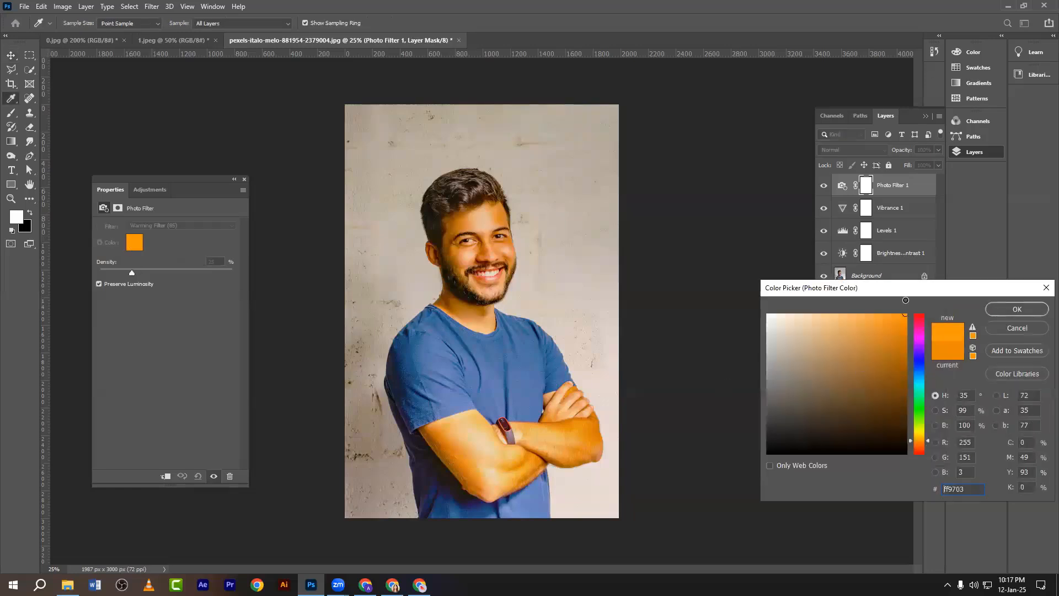
pyautogui.click(918, 317)
pyautogui.click(920, 405)
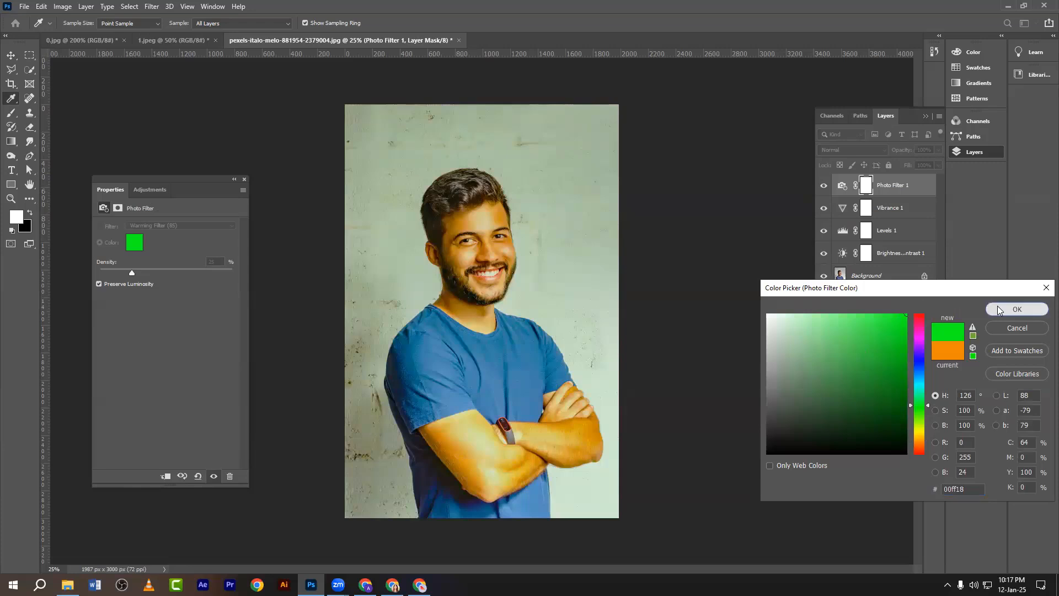
pyautogui.click(1017, 309)
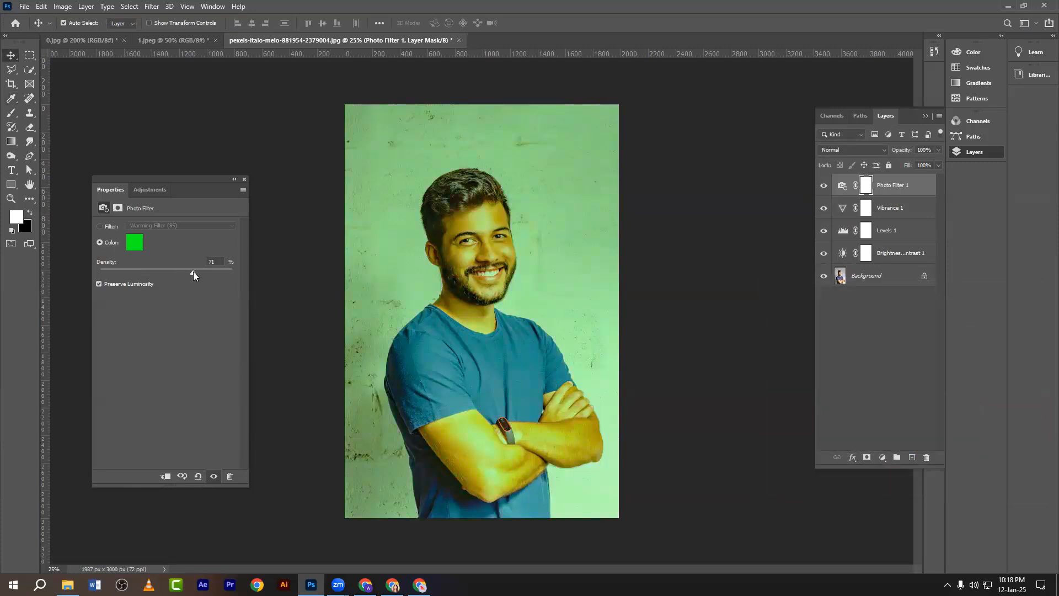
pyautogui.click(243, 179)
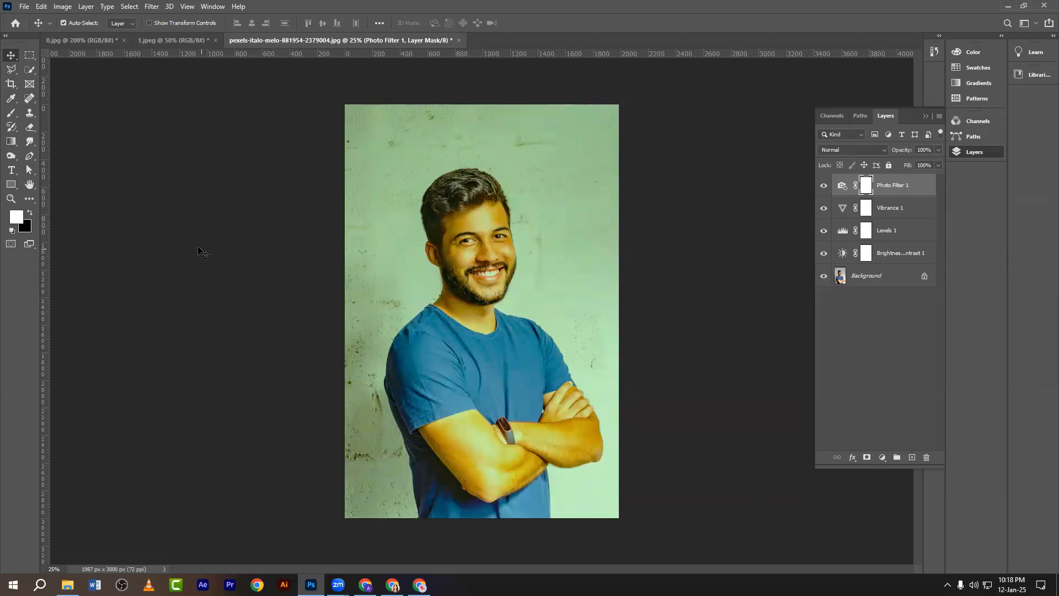
pyautogui.keyDown('shift'); pyautogui.click(900, 254); pyautogui.keyUp('shift')
pyautogui.hotkey('ctrl', 'g')
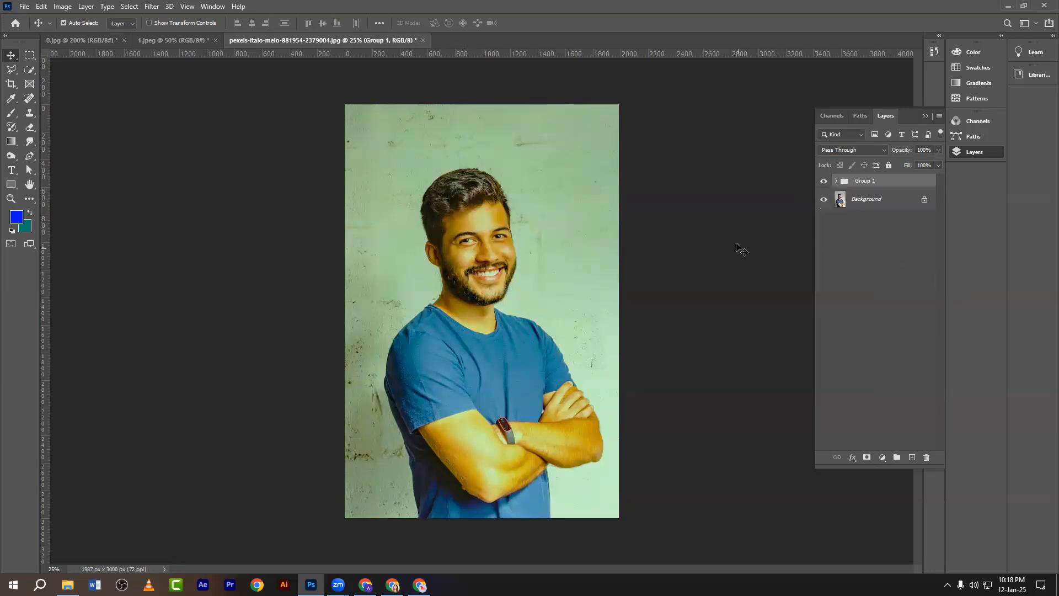
# Set up a colour lookup table export with the description 'new iookup'.
pyautogui.keyDown('ctrl'); pyautogui.click(318, 185); pyautogui.keyUp('ctrl')
pyautogui.click(24, 6)
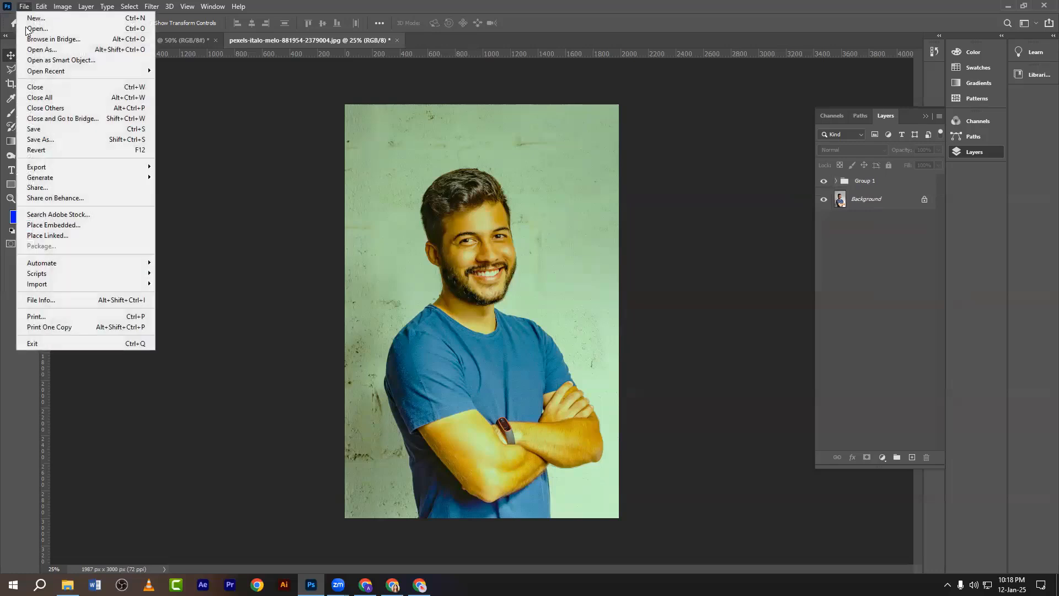
pyautogui.moveTo(38, 175)
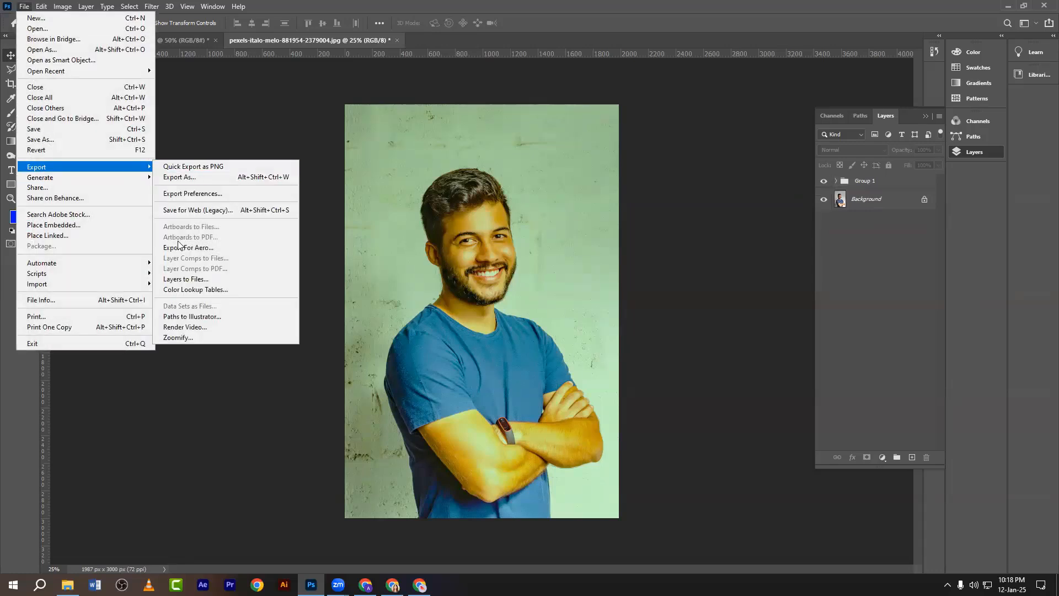
pyautogui.click(218, 290)
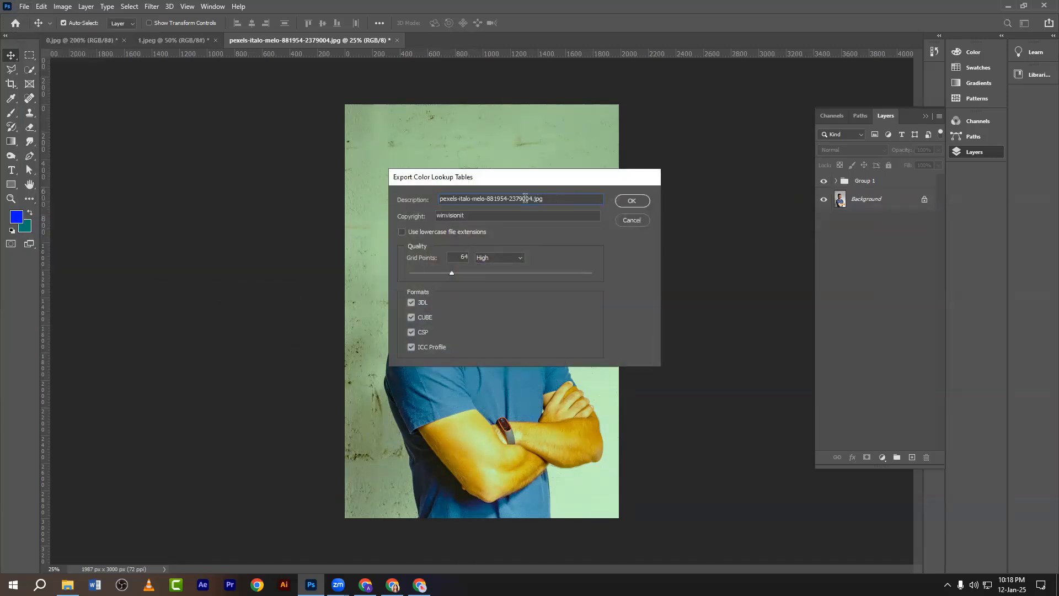
pyautogui.moveTo(544, 198); pyautogui.dragTo(389, 200)
pyautogui.write('n')
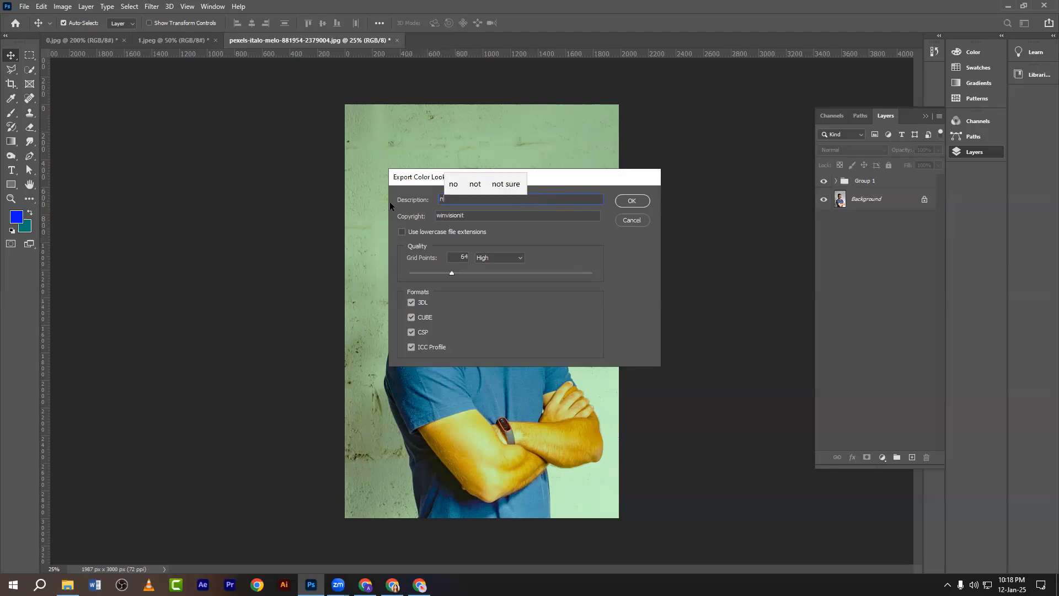
pyautogui.write('ew i')
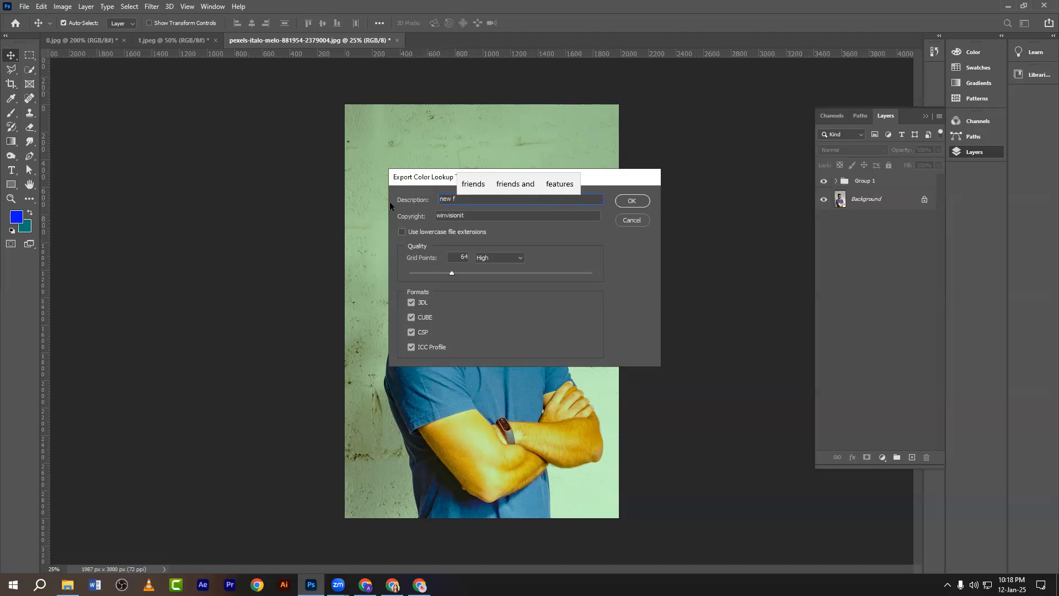
pyautogui.write('oo')
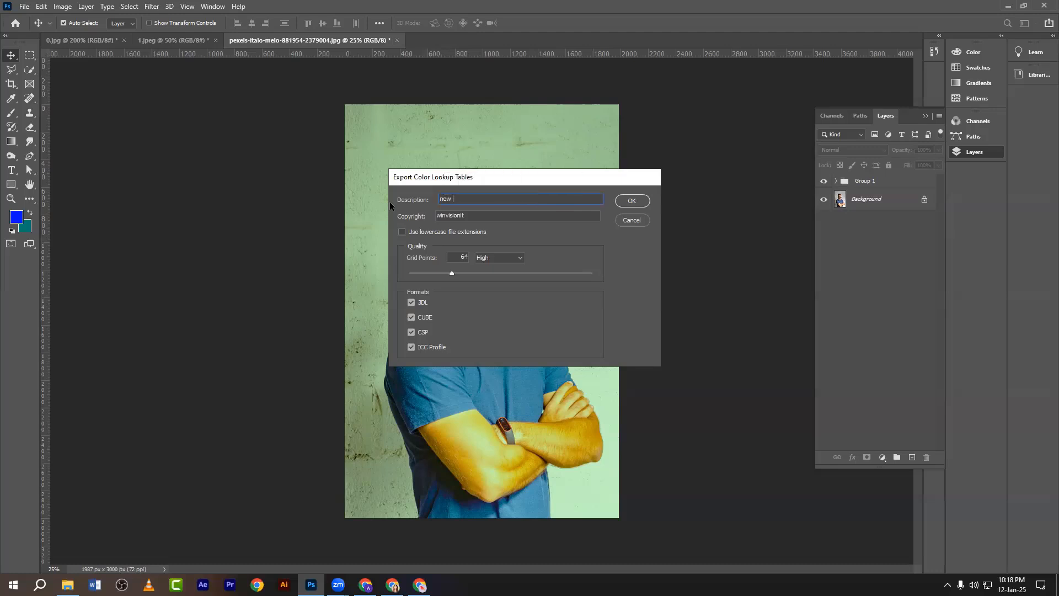
pyautogui.write('kup')
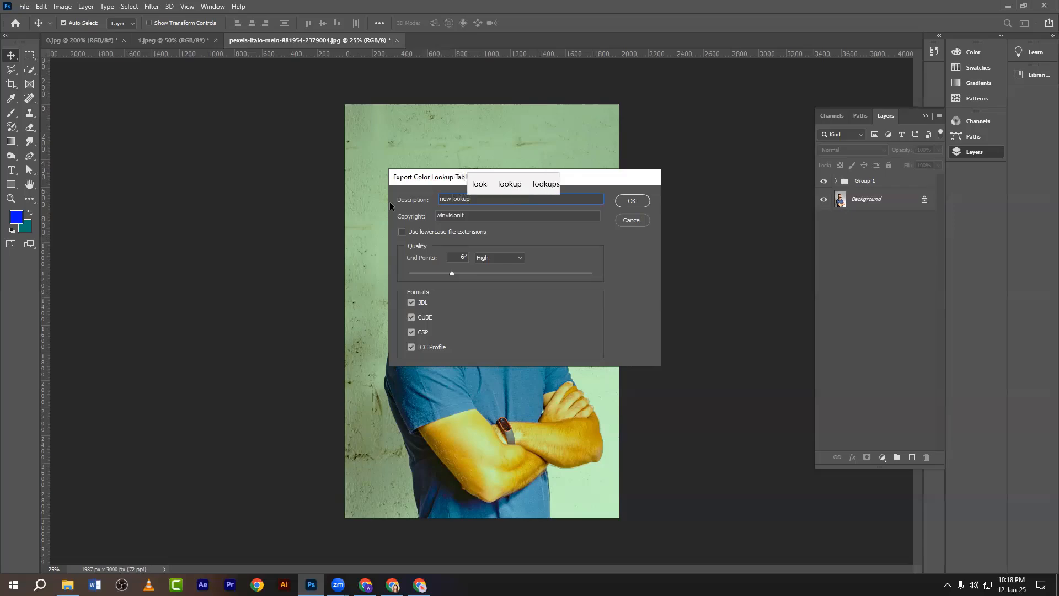
pyautogui.click(630, 201)
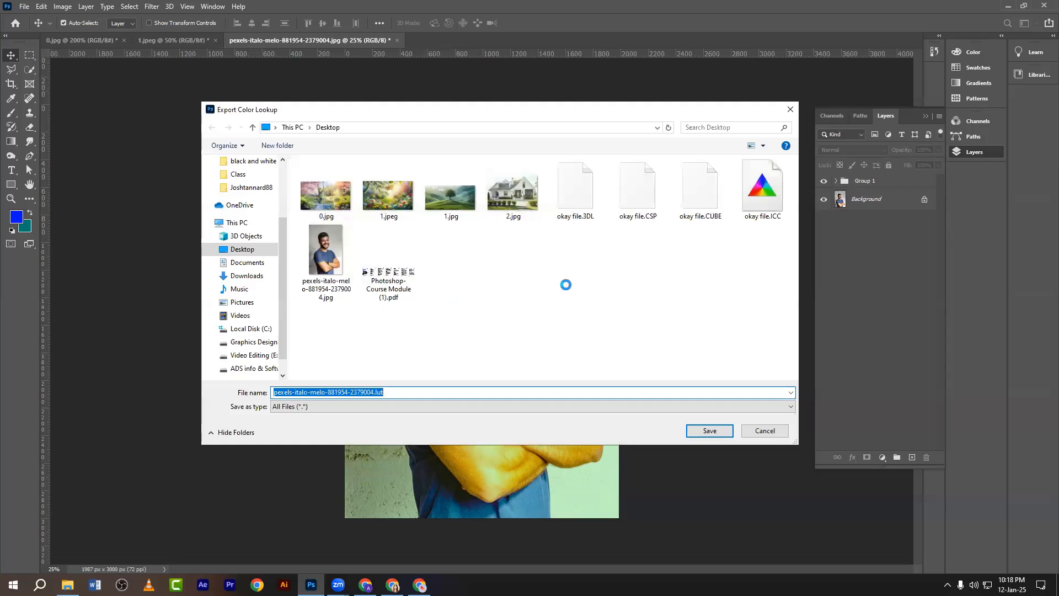
# Create a New folder on the Desktop and save the lookup tables in it as 1.
pyautogui.click(566, 285)
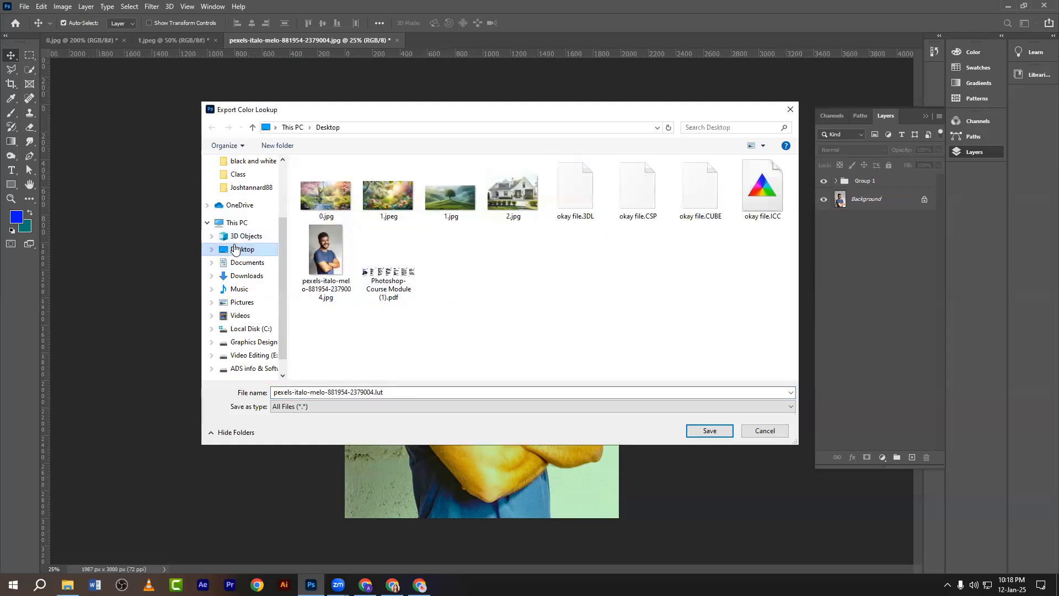
pyautogui.rightClick(530, 263)
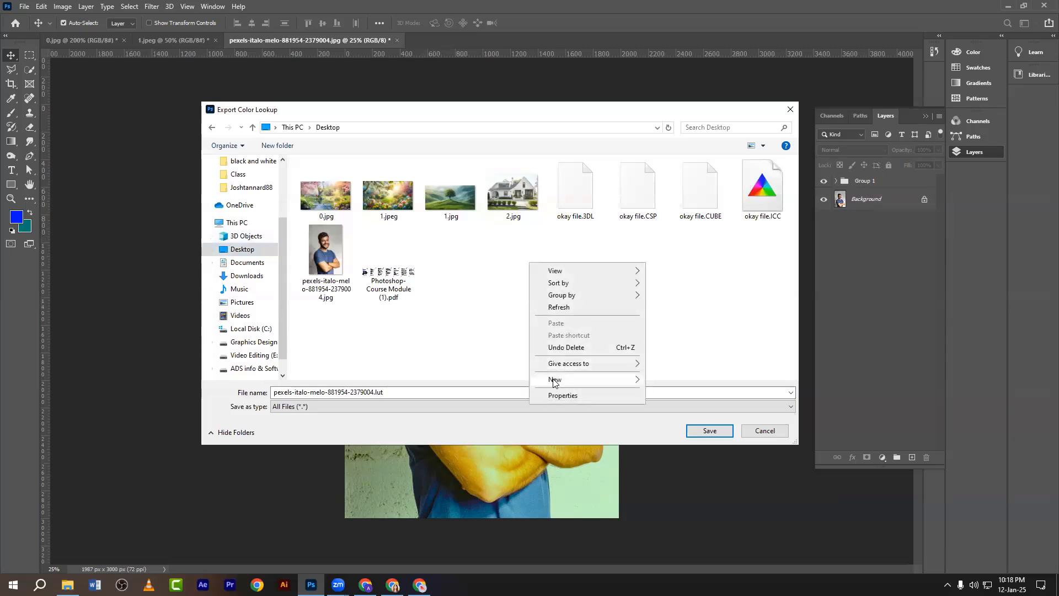
pyautogui.moveTo(554, 380)
pyautogui.click(601, 374)
pyautogui.doubleClick(452, 252)
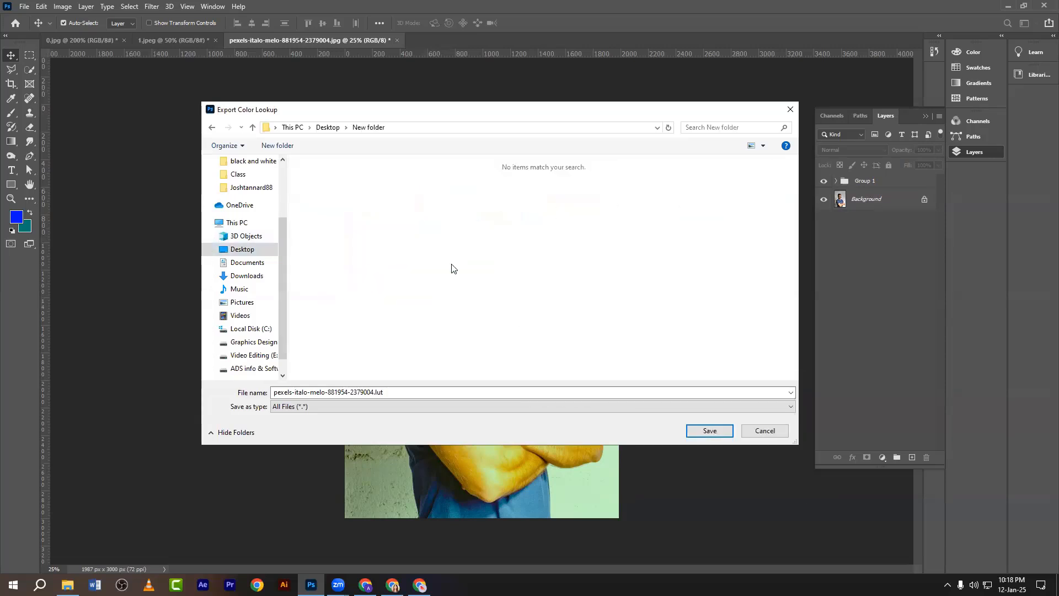
pyautogui.hotkey('ctrl', 'a')
pyautogui.write('1')
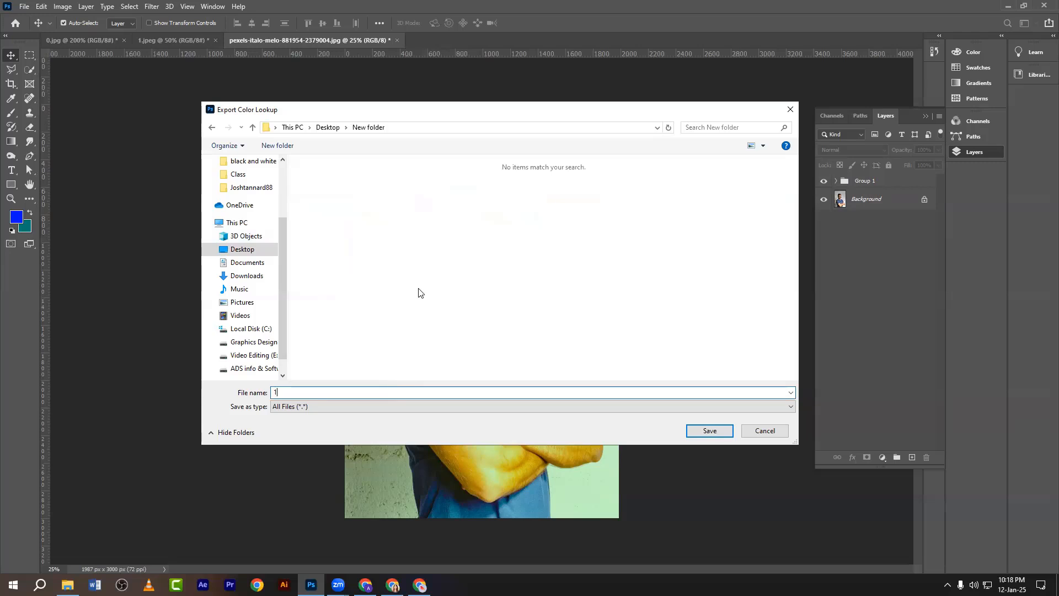
pyautogui.click(699, 431)
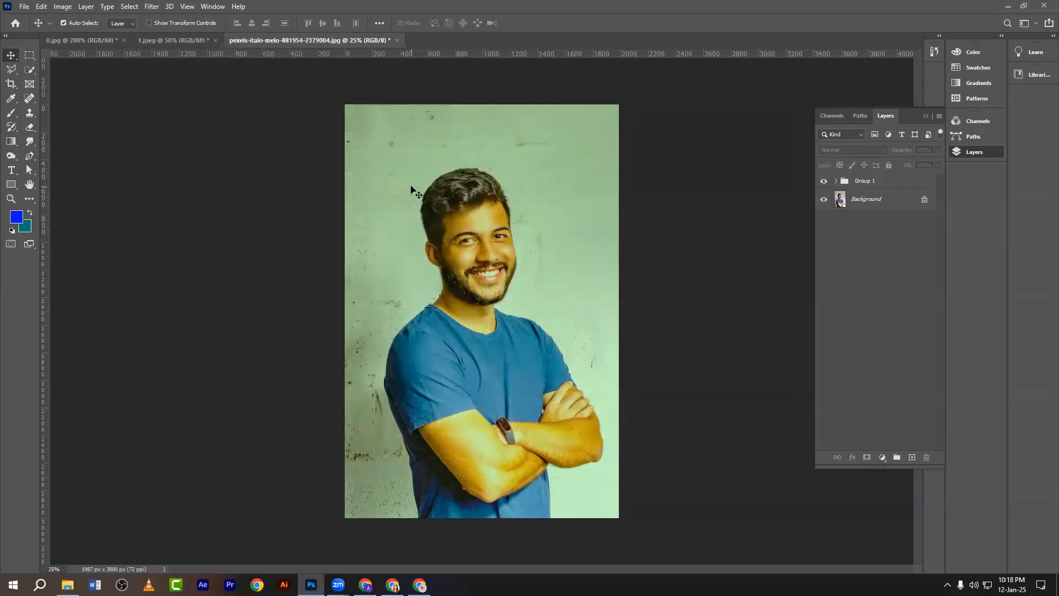
# Refresh the Desktop folder listing in File Explorer.
pyautogui.click(67, 585)
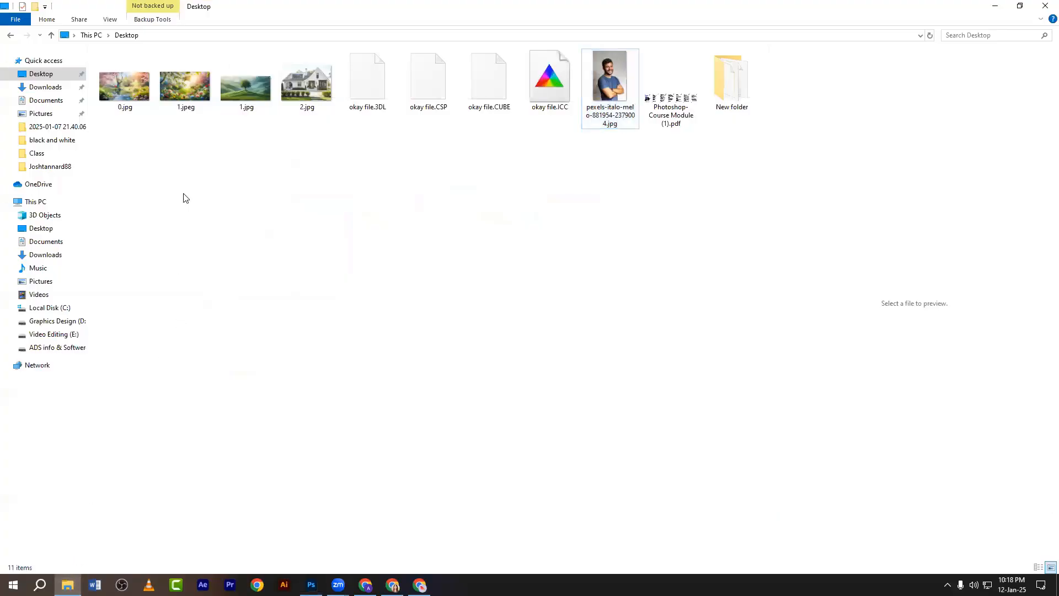
pyautogui.rightClick(398, 191)
pyautogui.click(412, 236)
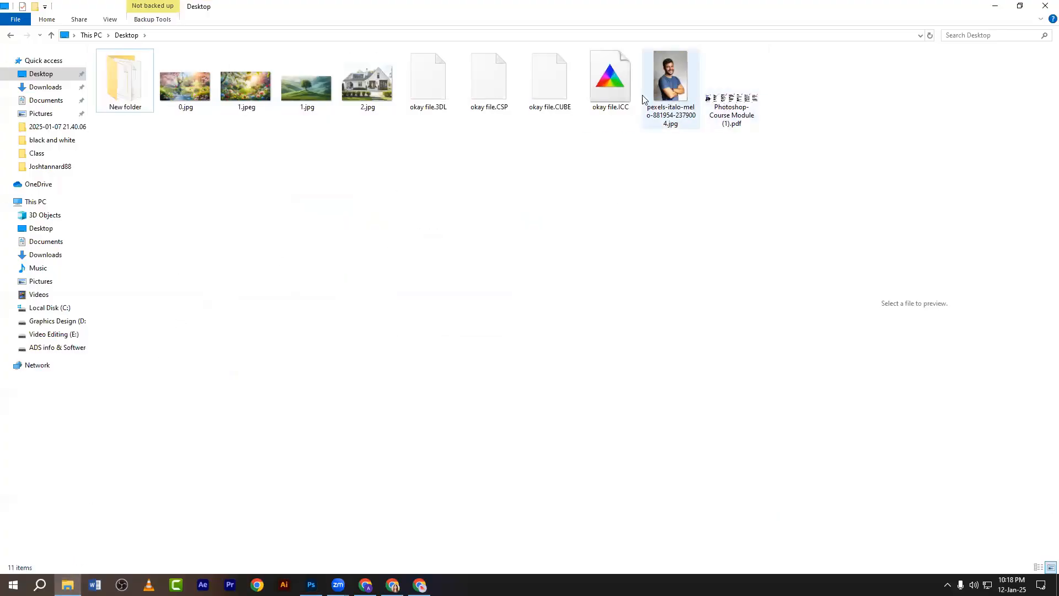
# Check New folder for exported 1.3DL, 1.CSP, 1.CUBE and 1.ICC, then return to Photoshop.
pyautogui.doubleClick(123, 92)
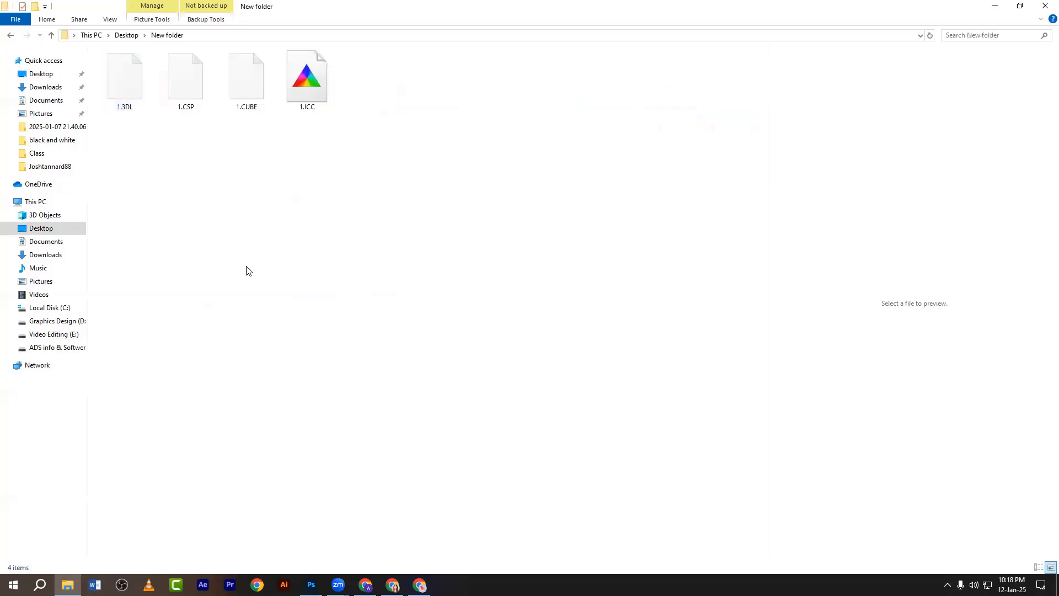
pyautogui.moveTo(373, 135); pyautogui.dragTo(118, 76)
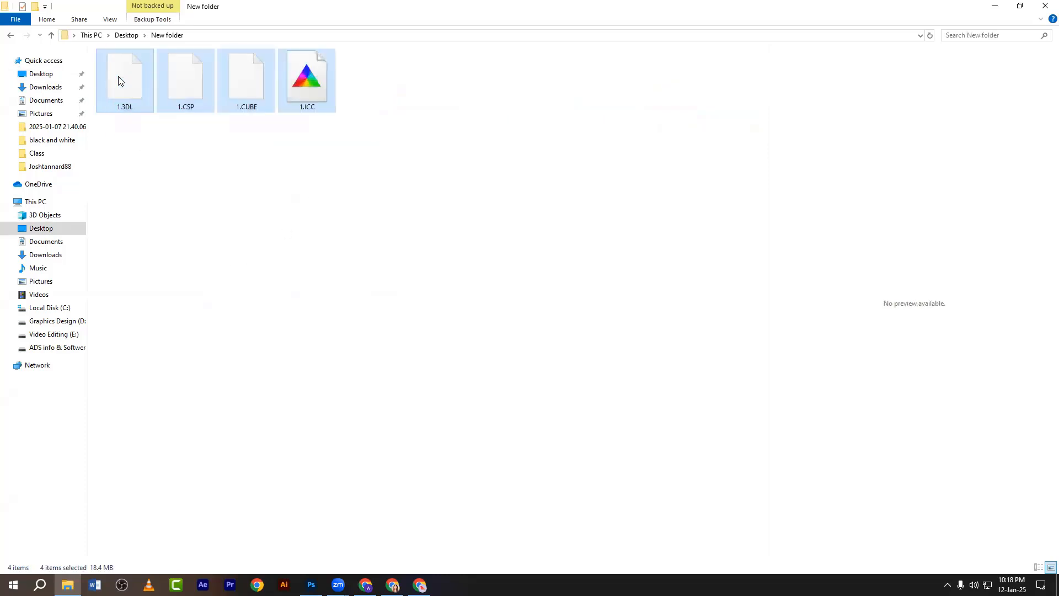
pyautogui.click(200, 173)
pyautogui.rightClick(200, 173)
pyautogui.click(224, 199)
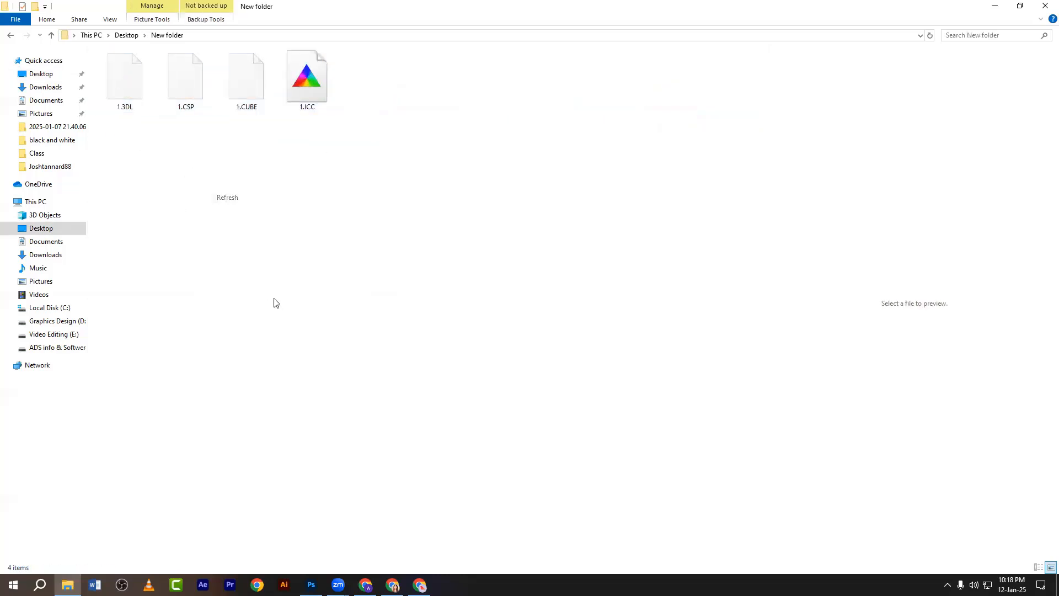
pyautogui.click(311, 584)
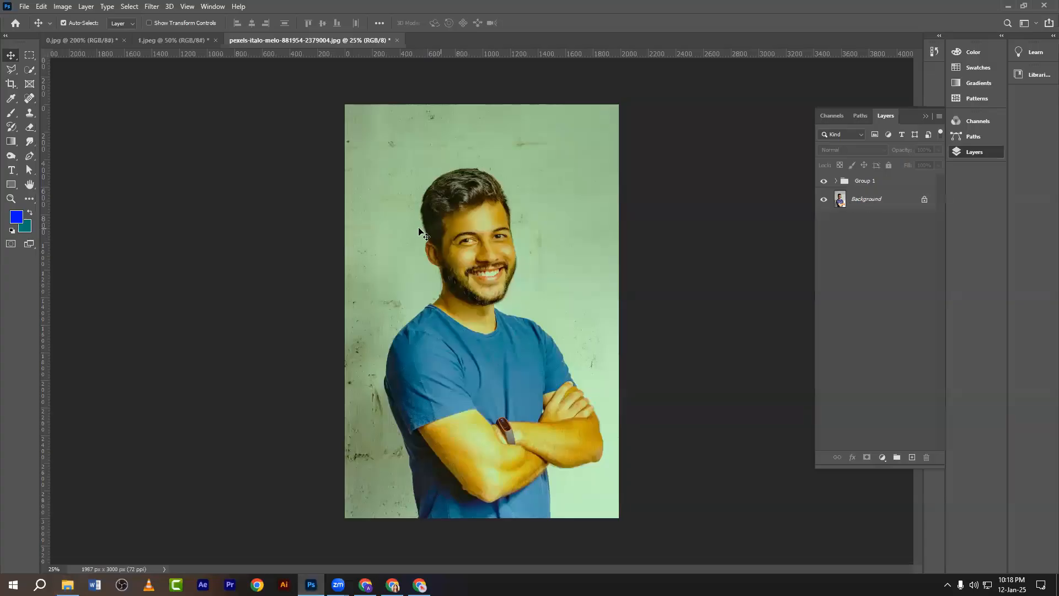
# In a new Chrome tab, search Google for 'man image'.
pyautogui.click(420, 584)
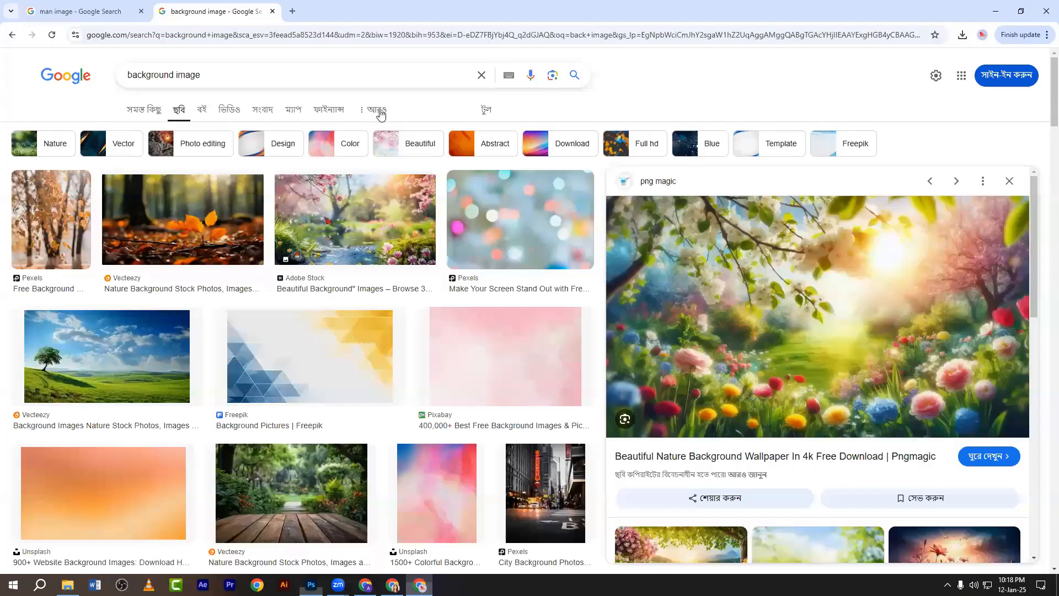
pyautogui.hotkey('ctrl', 't')
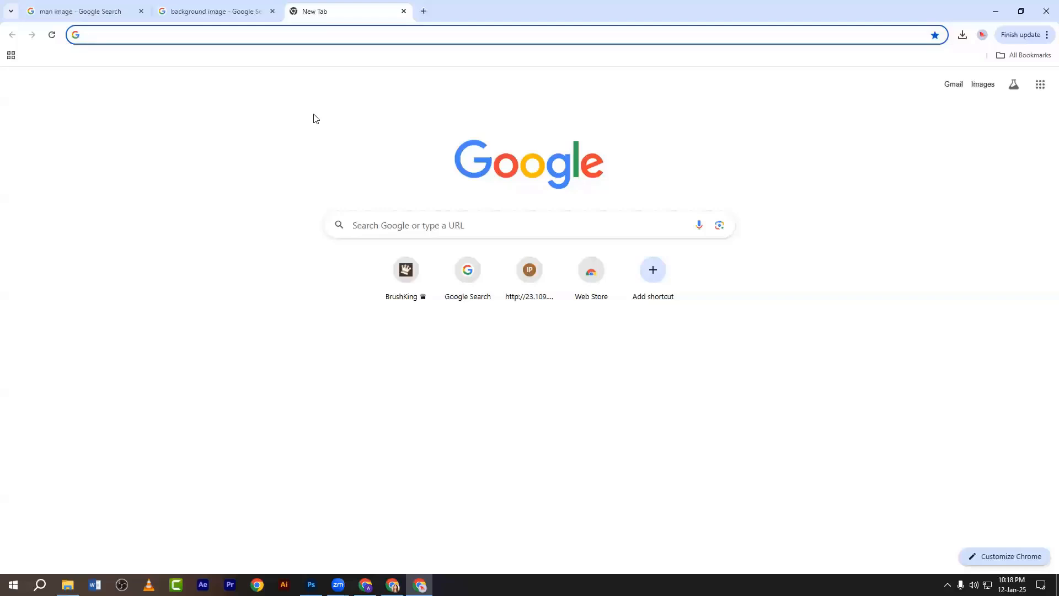
pyautogui.write('man i')
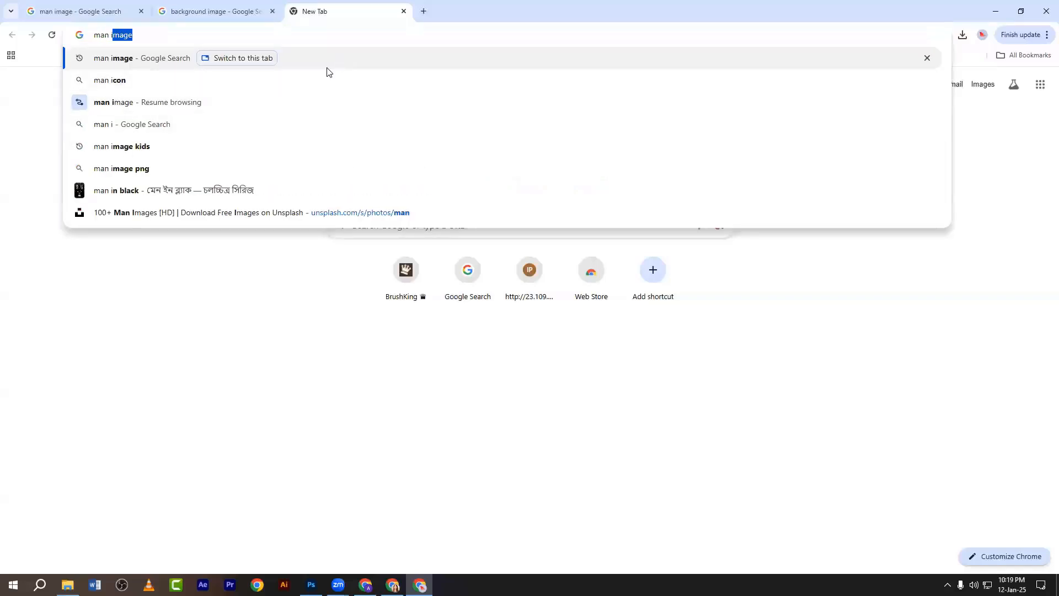
pyautogui.click(129, 169)
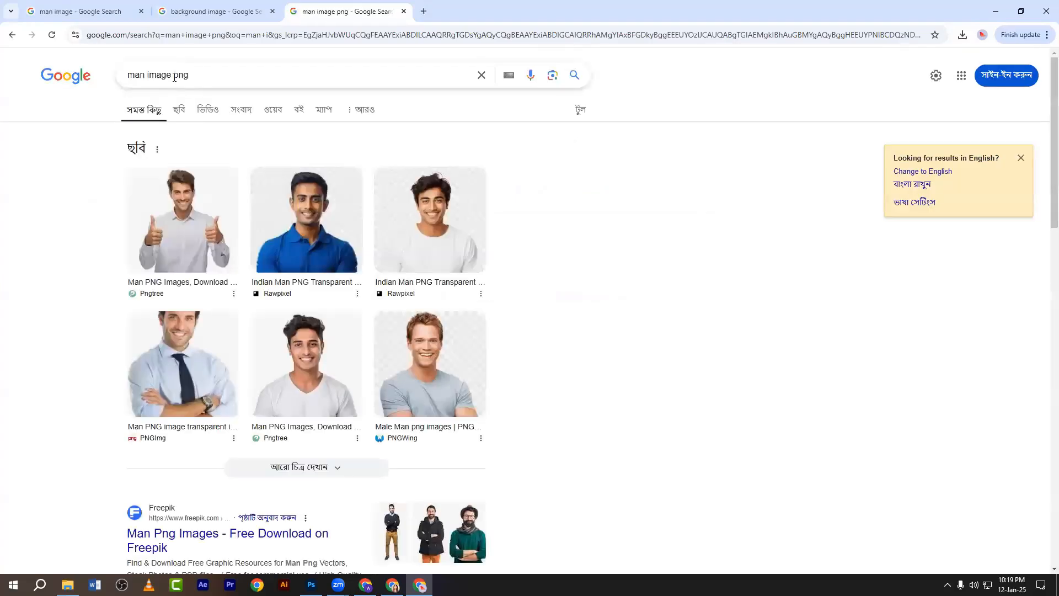
pyautogui.doubleClick(180, 75)
pyautogui.press('BackSpace')
pyautogui.press('BackSpace')
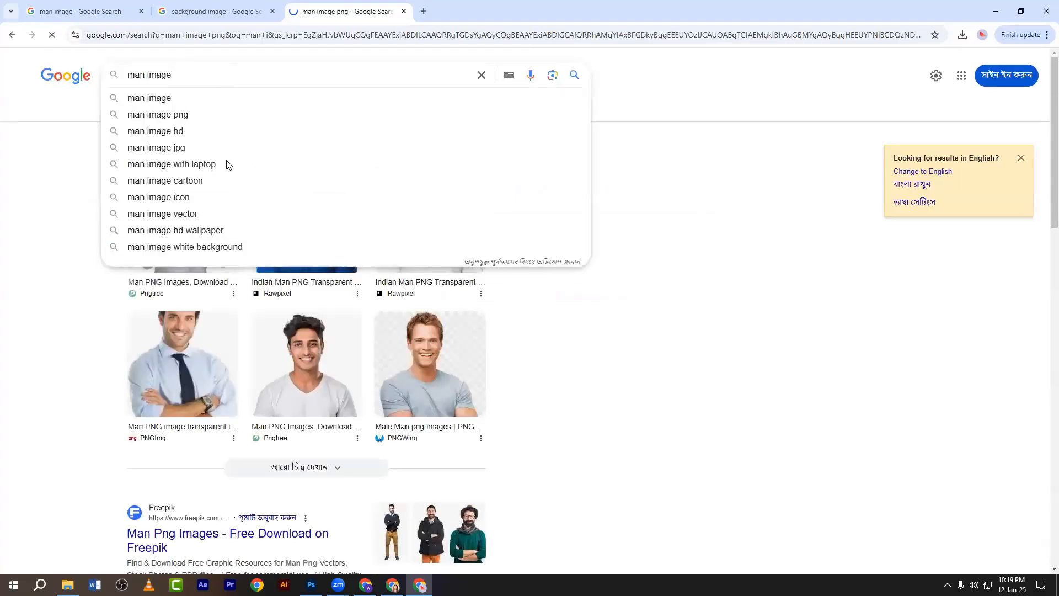
pyautogui.press('Return')
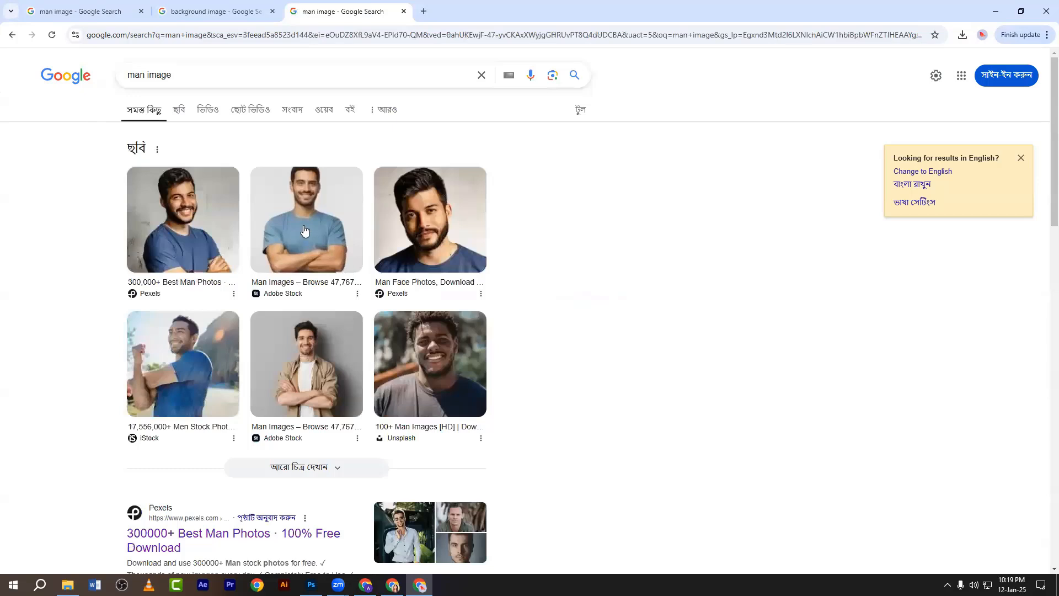
# Save the Adobe Stock photo of the man in blue to the Desktop as llll.jpg and show it in its folder.
pyautogui.click(304, 230)
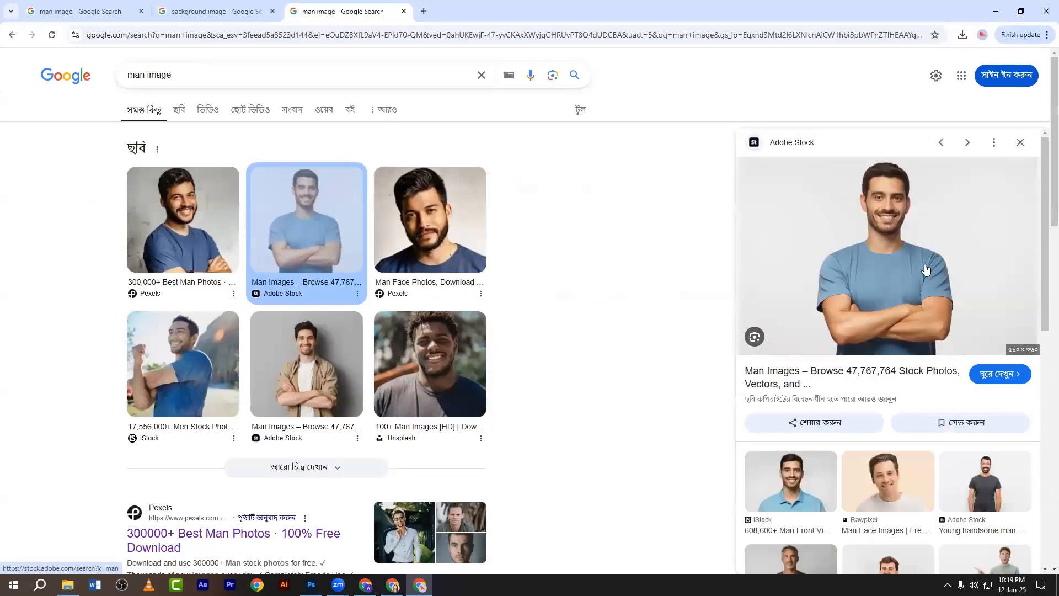
pyautogui.rightClick(875, 199)
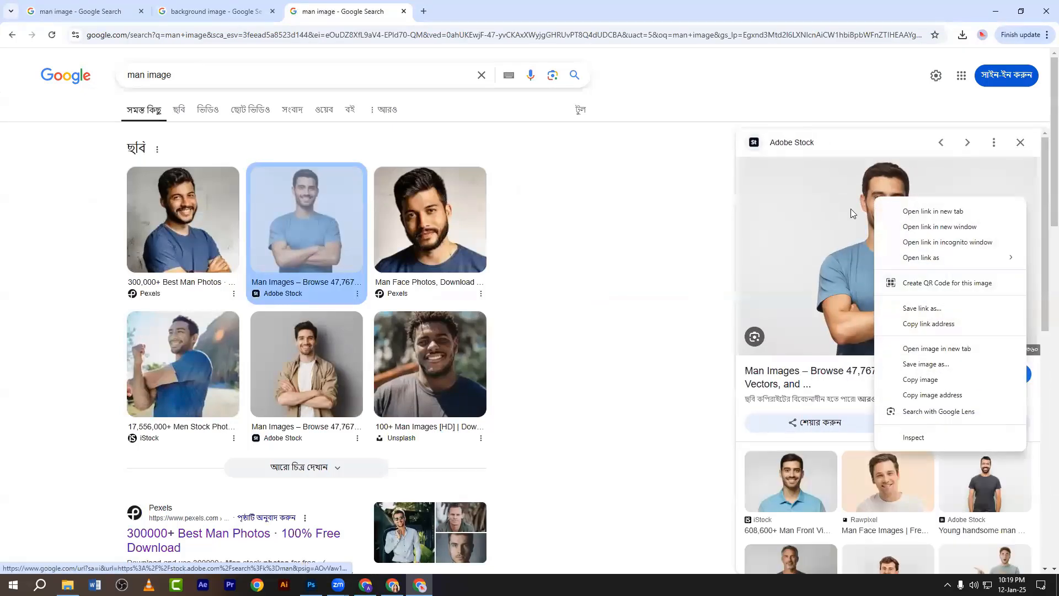
pyautogui.click(915, 364)
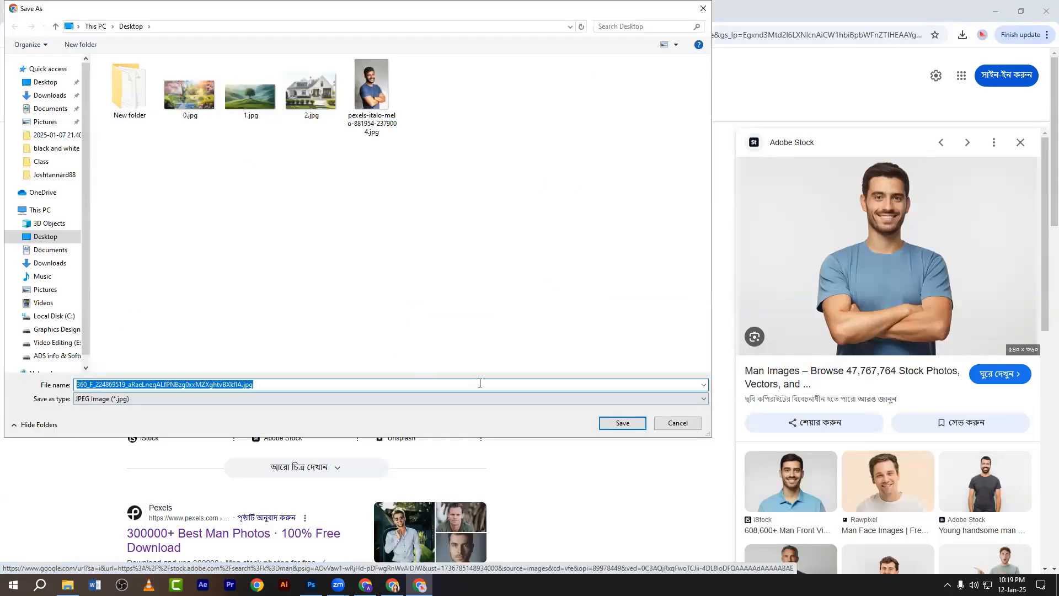
pyautogui.write('1')
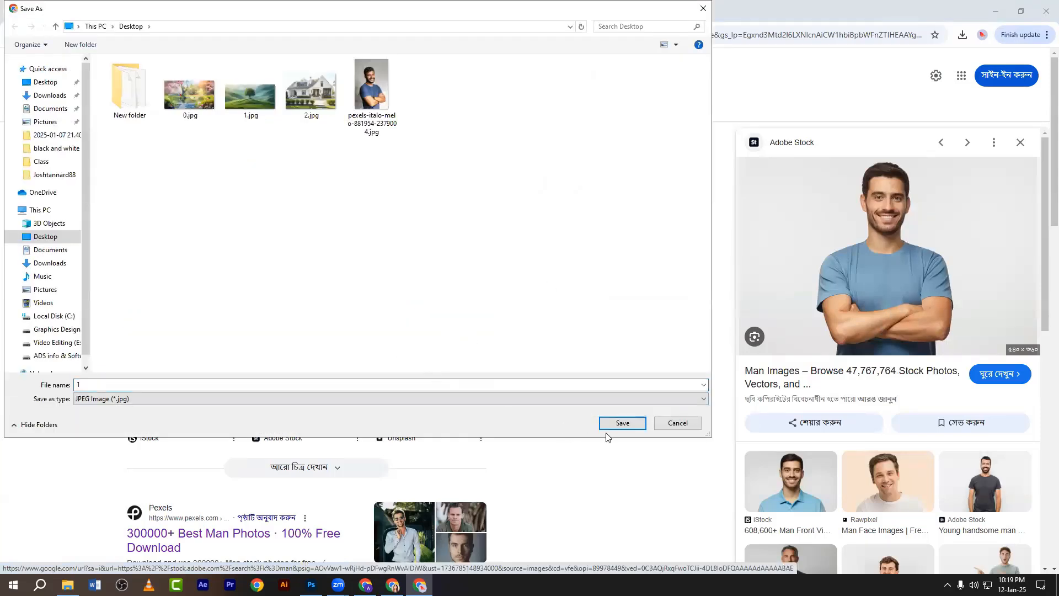
pyautogui.click(612, 426)
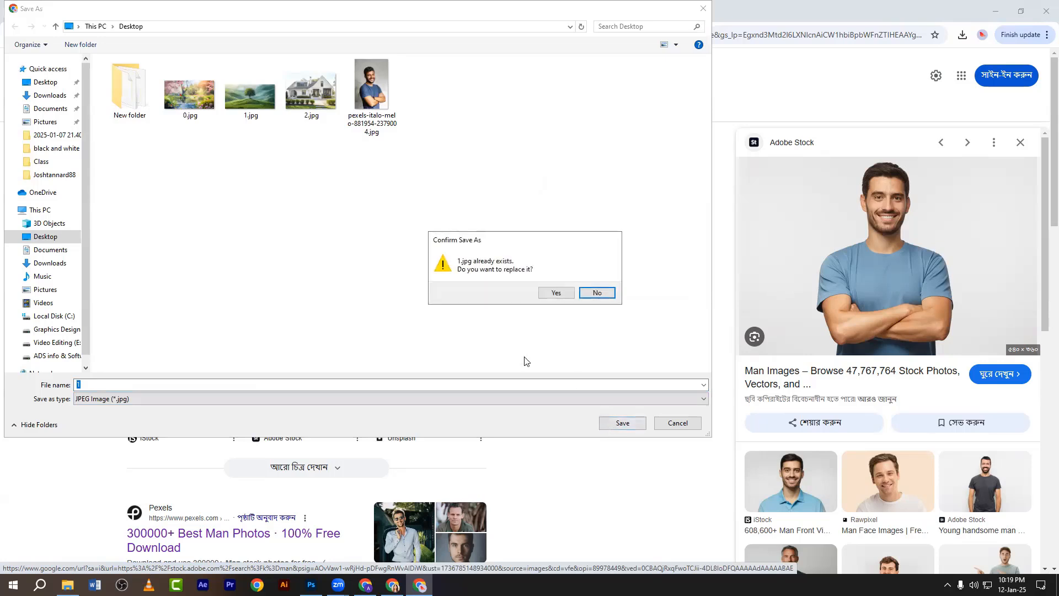
pyautogui.click(597, 293)
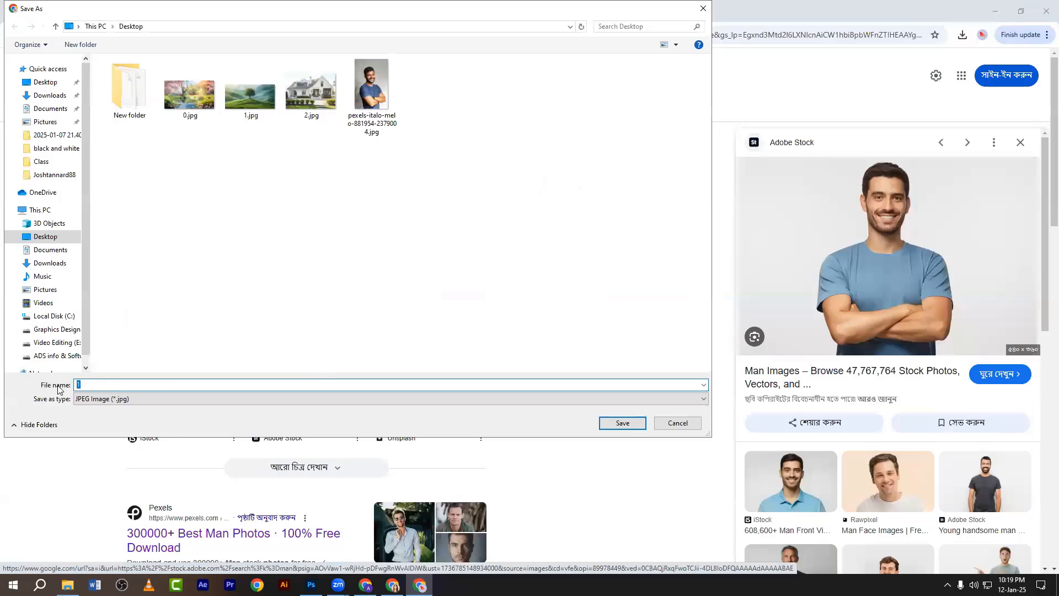
pyautogui.click(621, 423)
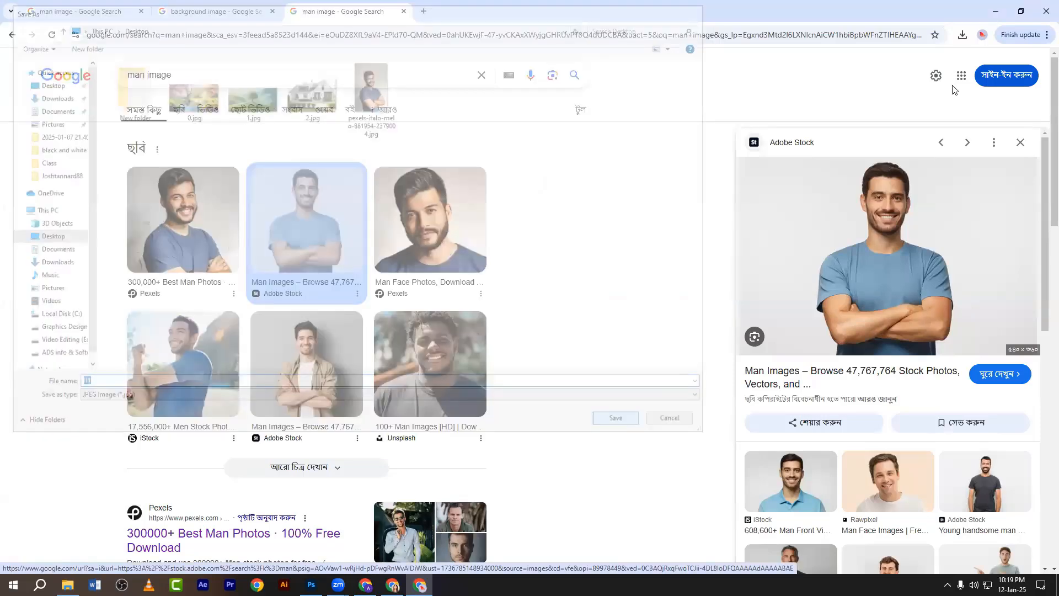
pyautogui.click(933, 62)
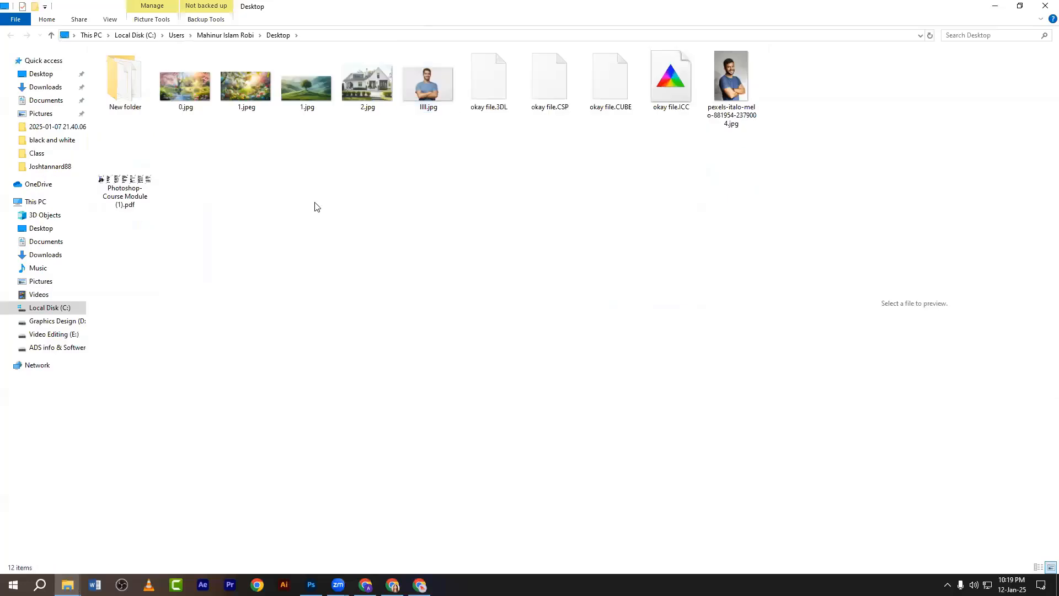
# Refresh the Desktop listing and drag llll.jpg over to Photoshop.
pyautogui.rightClick(307, 165)
pyautogui.click(326, 209)
pyautogui.rightClick(297, 163)
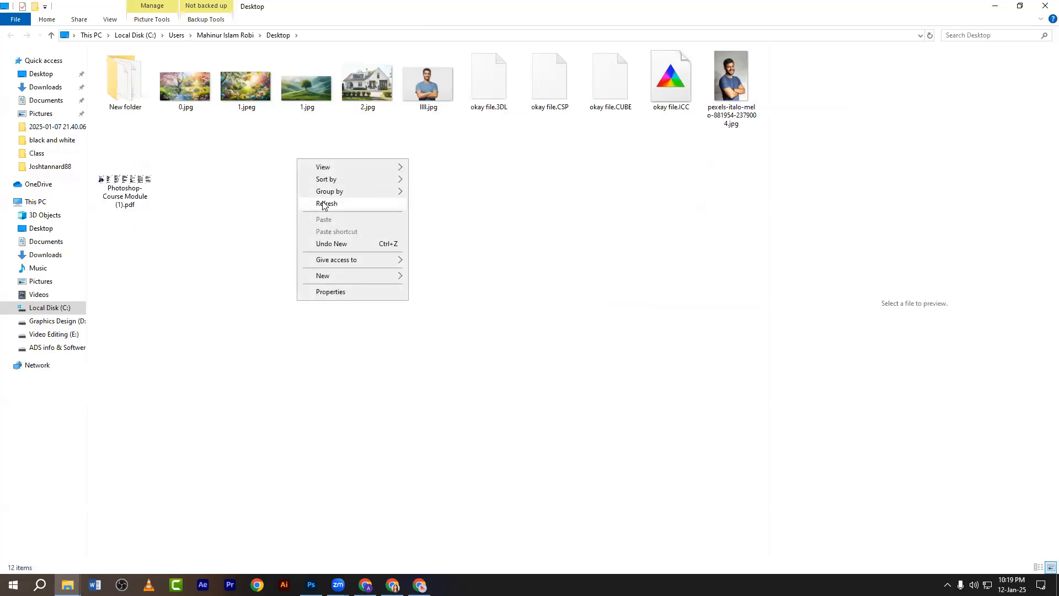
pyautogui.click(325, 202)
pyautogui.moveTo(433, 86); pyautogui.dragTo(472, 81)
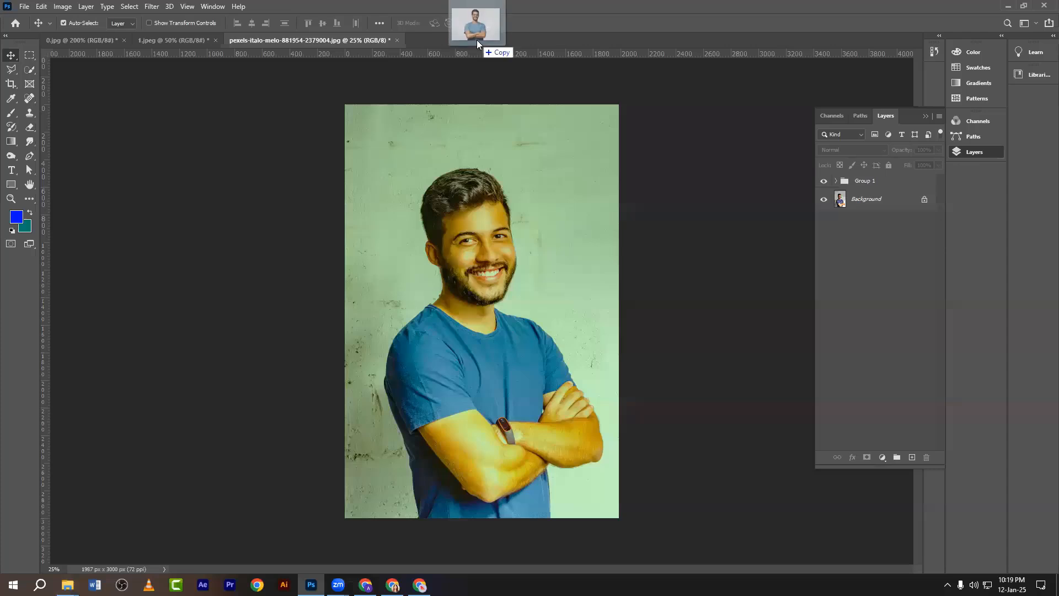
# Open llll.jpg as its own document zoomed in; placing okay file.CUBE fails and the error is dismissed.
pyautogui.moveTo(476, 40); pyautogui.dragTo(477, 40)
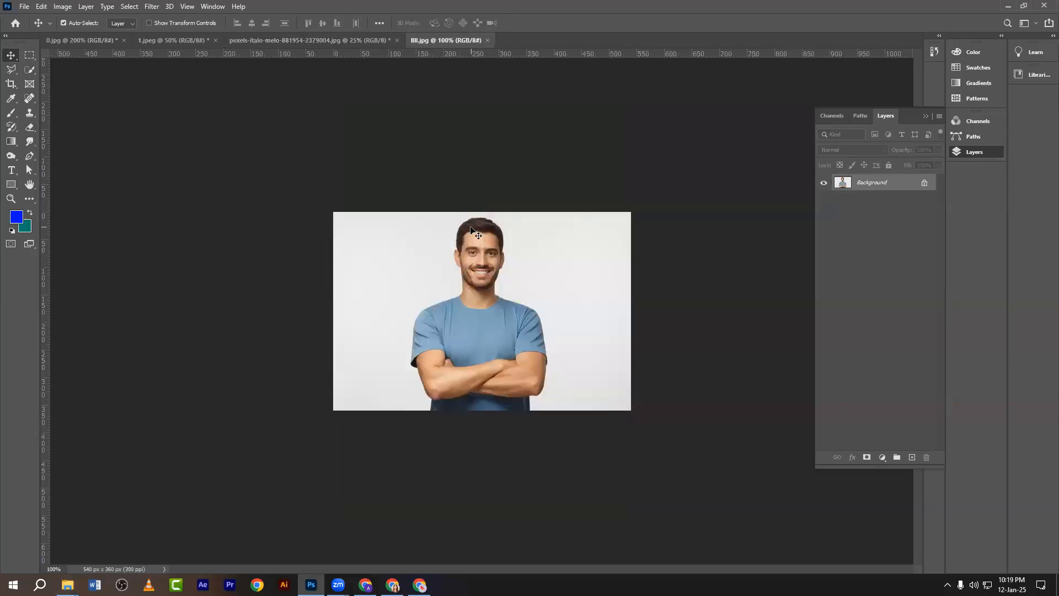
pyautogui.hotkey('ctrl', '+')
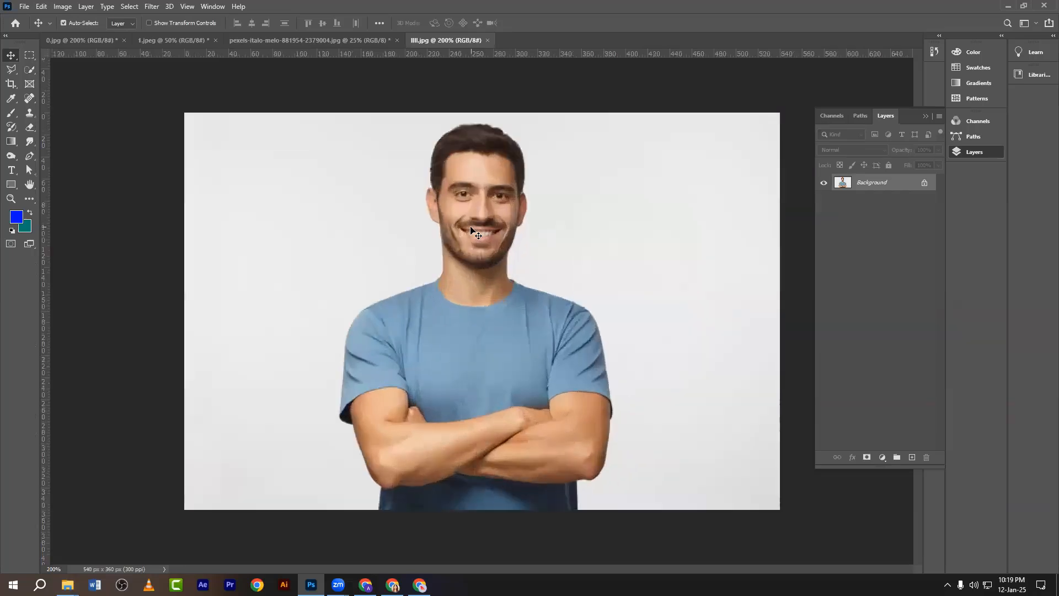
pyautogui.click(311, 585)
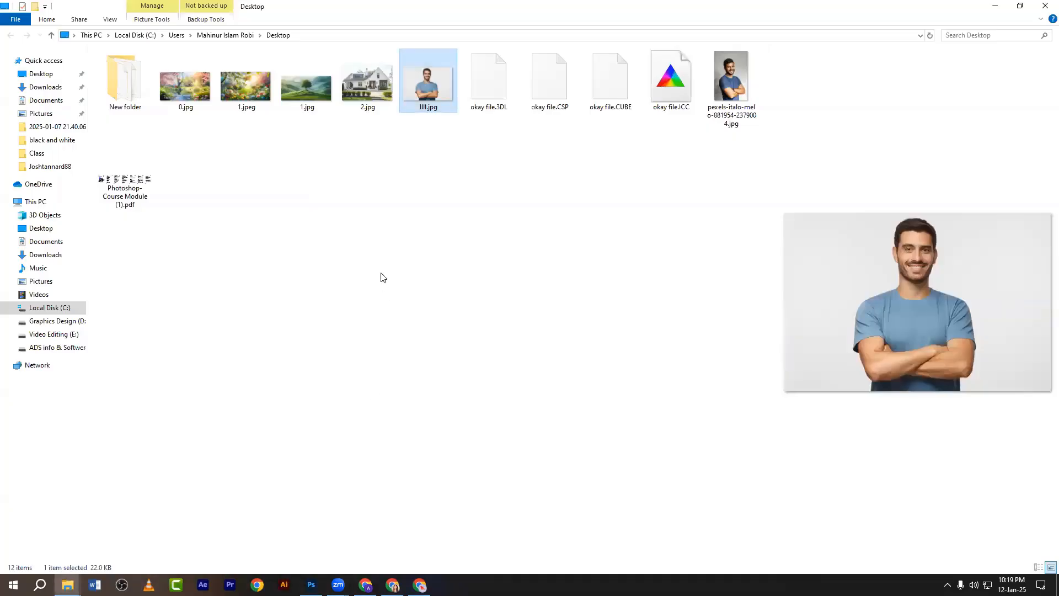
pyautogui.click(398, 255)
pyautogui.moveTo(609, 96); pyautogui.dragTo(562, 245)
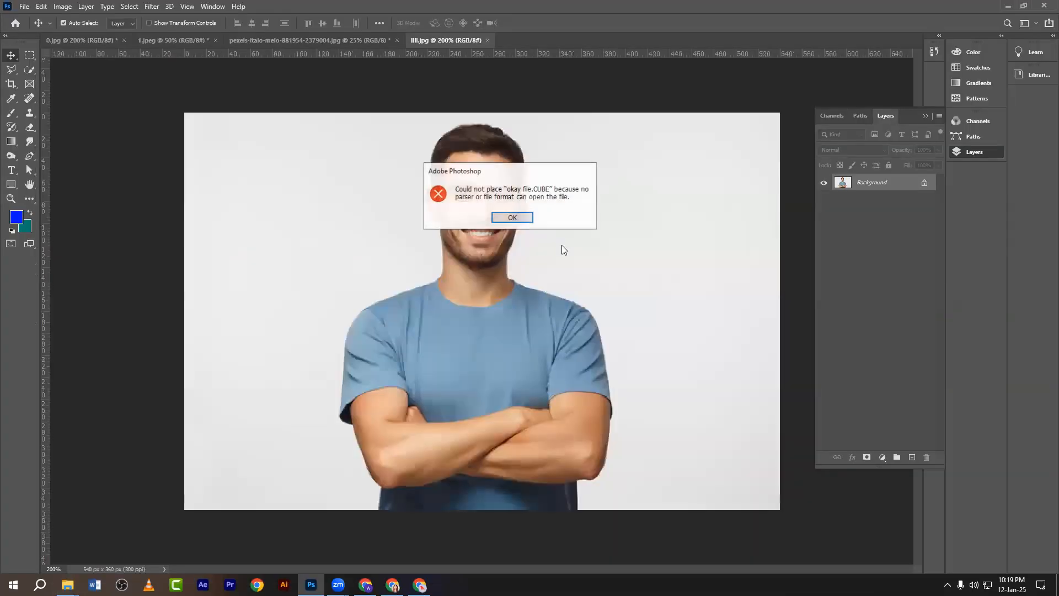
pyautogui.click(512, 218)
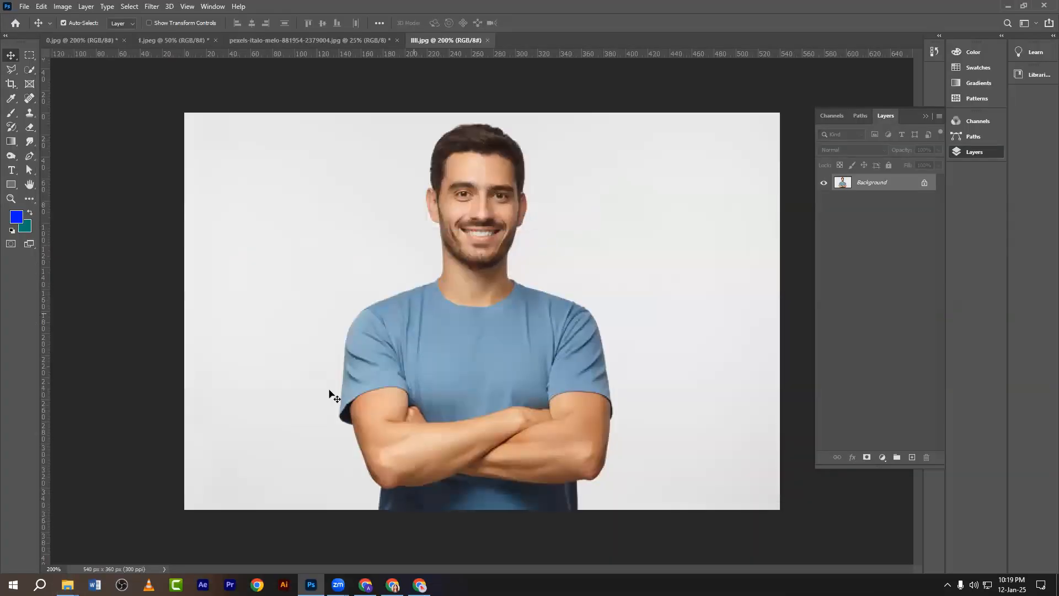
# Add a Color Lookup layer loading 1.CUBE above the photo, then hide it to compare.
pyautogui.click(882, 456)
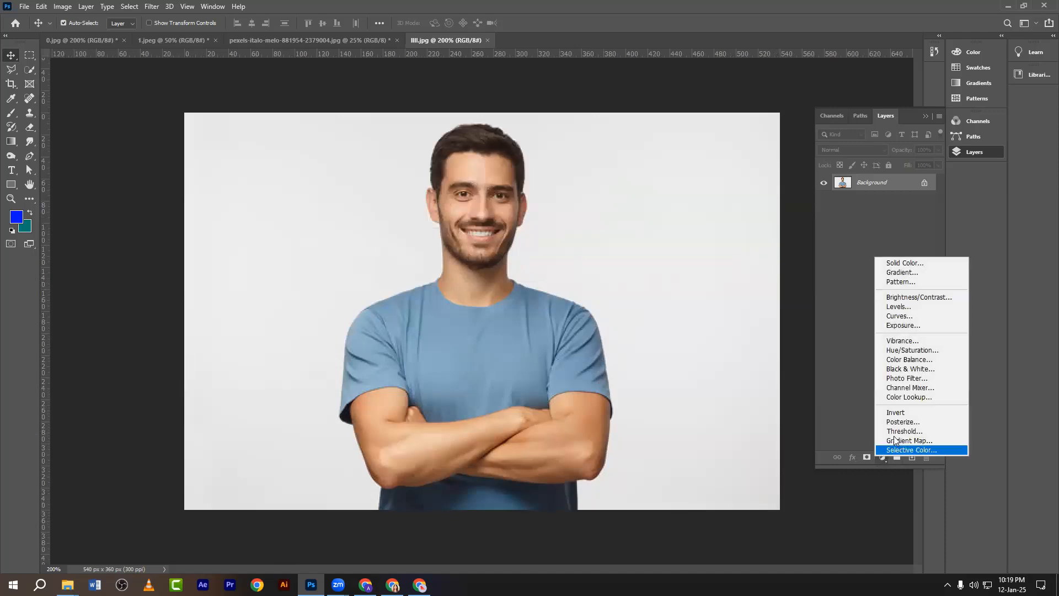
pyautogui.click(899, 397)
pyautogui.click(113, 227)
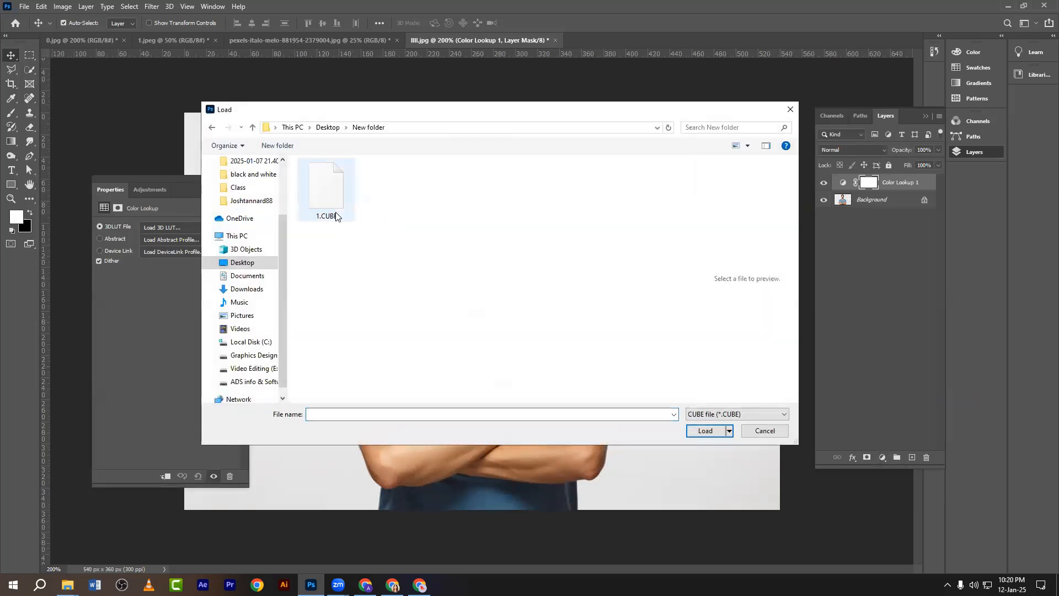
pyautogui.click(329, 212)
pyautogui.click(705, 431)
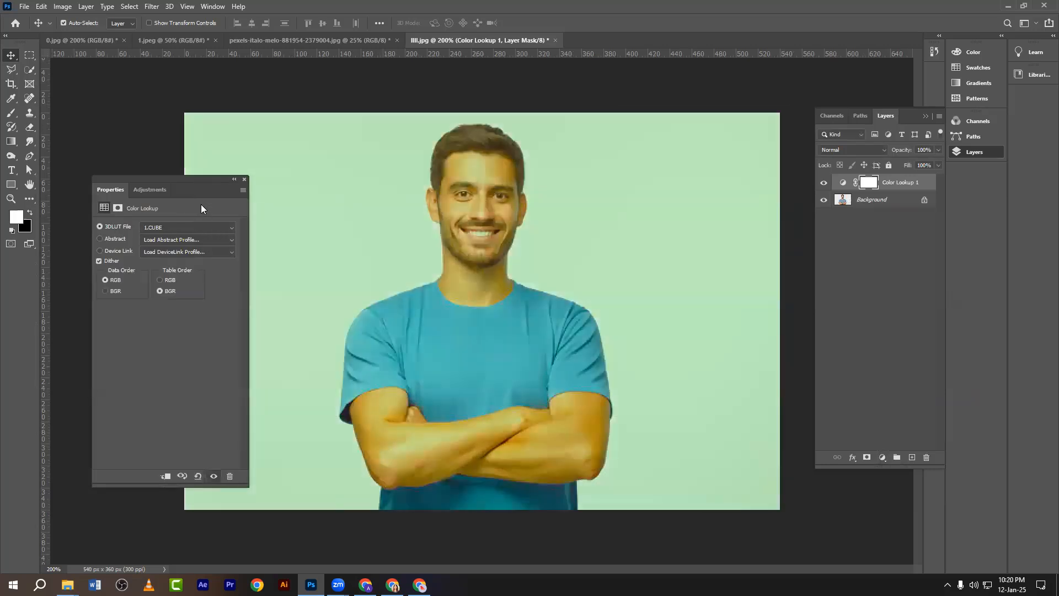
pyautogui.click(245, 180)
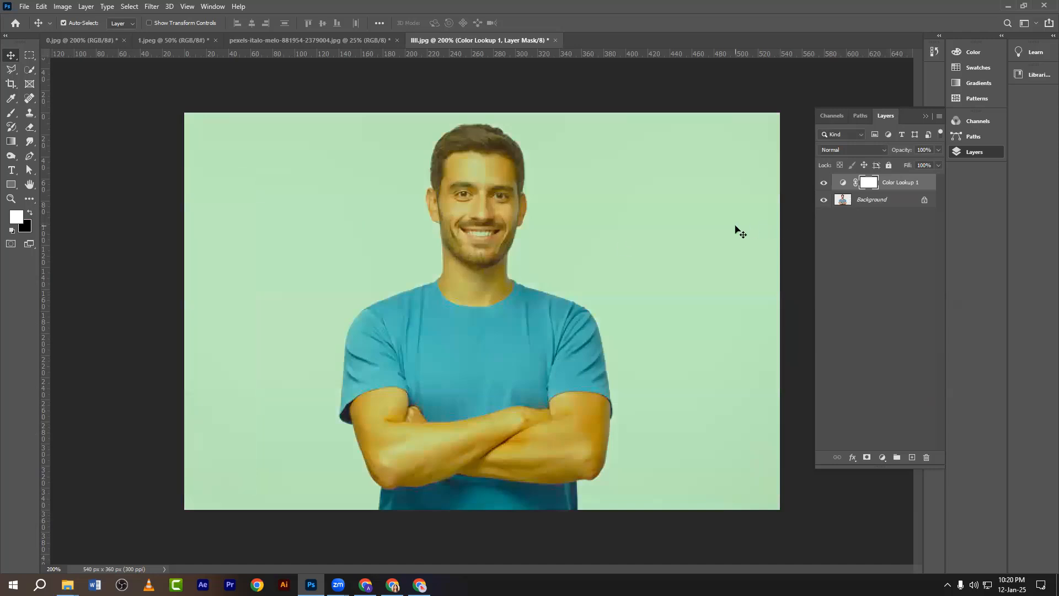
pyautogui.click(823, 182)
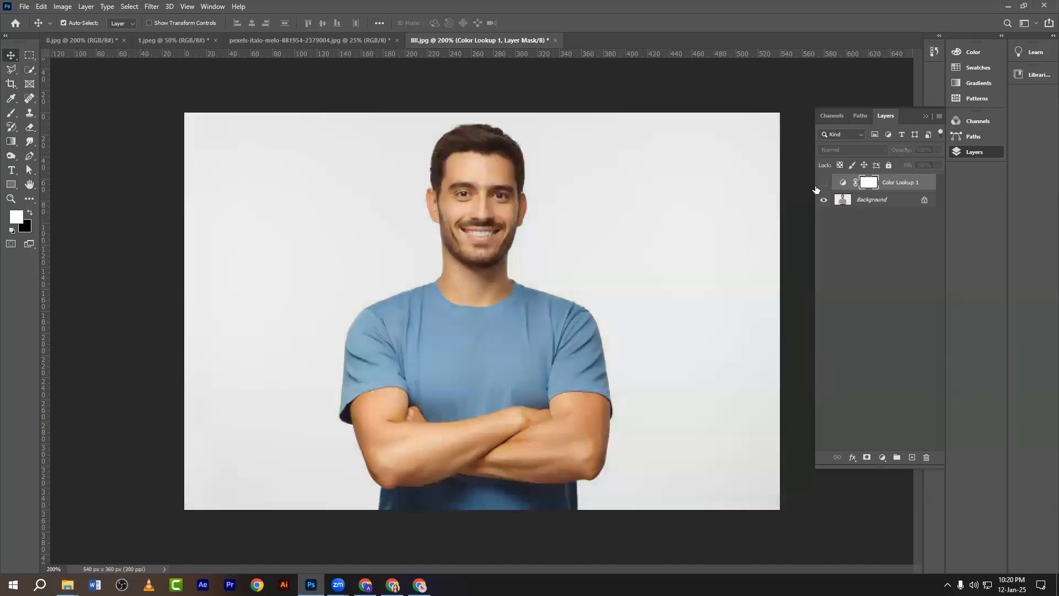